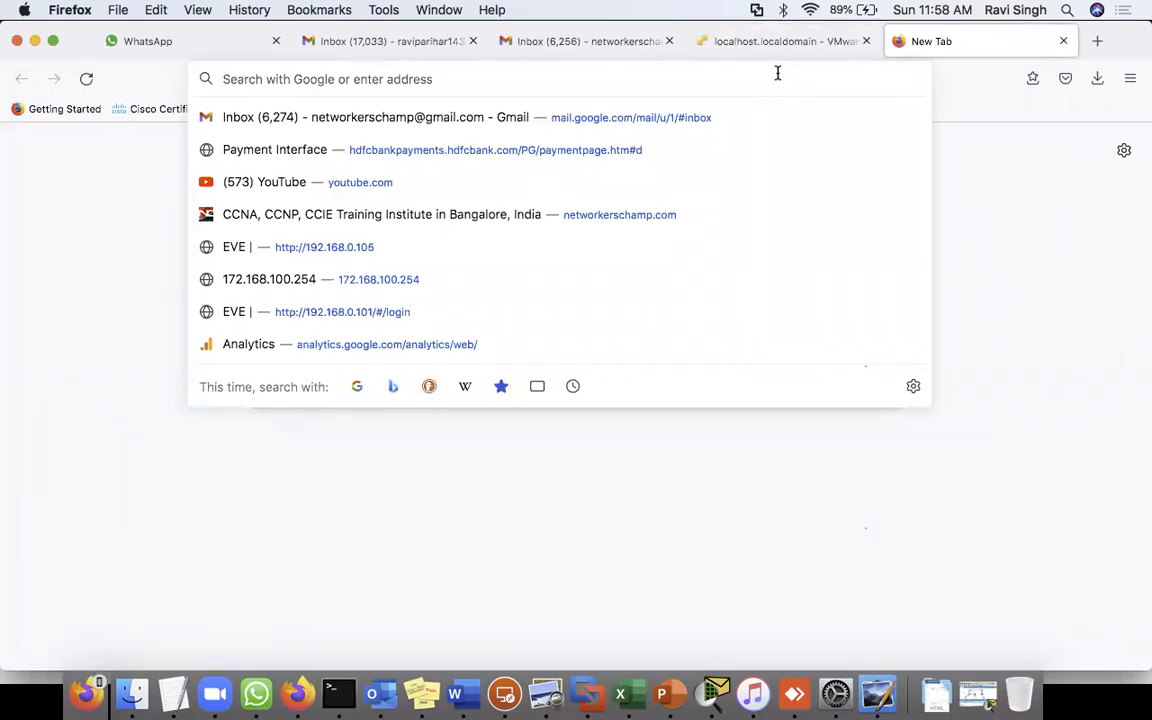
type("https://1")
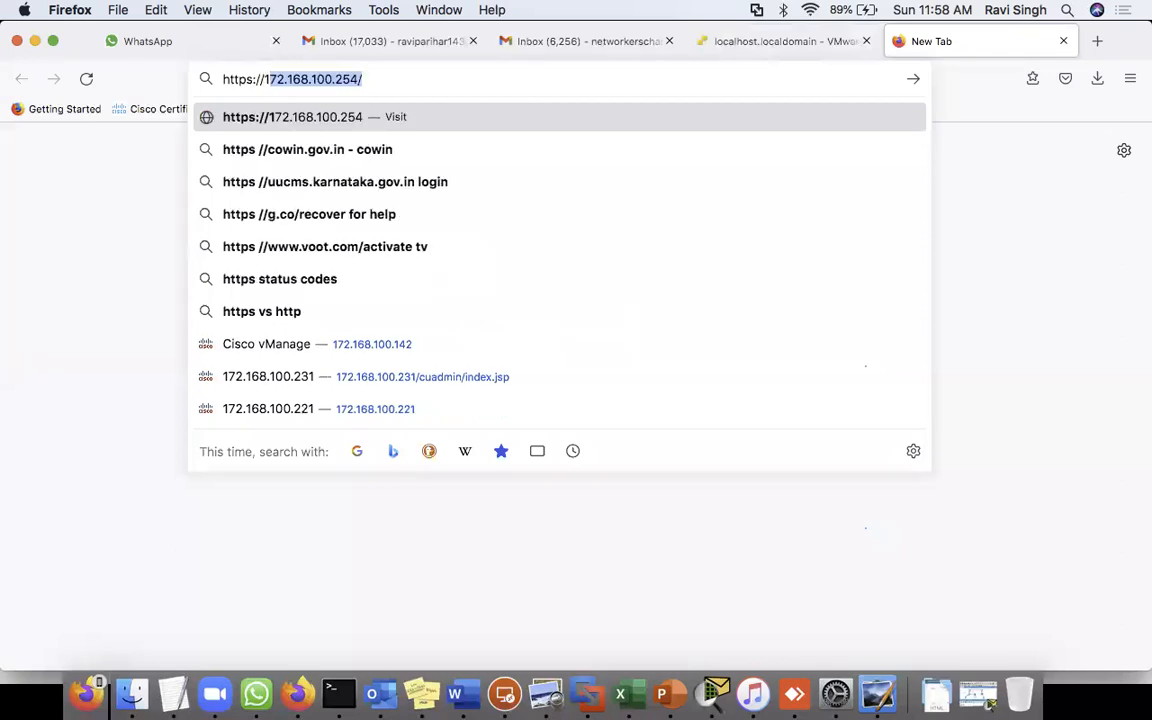
type("72.168.100.101")
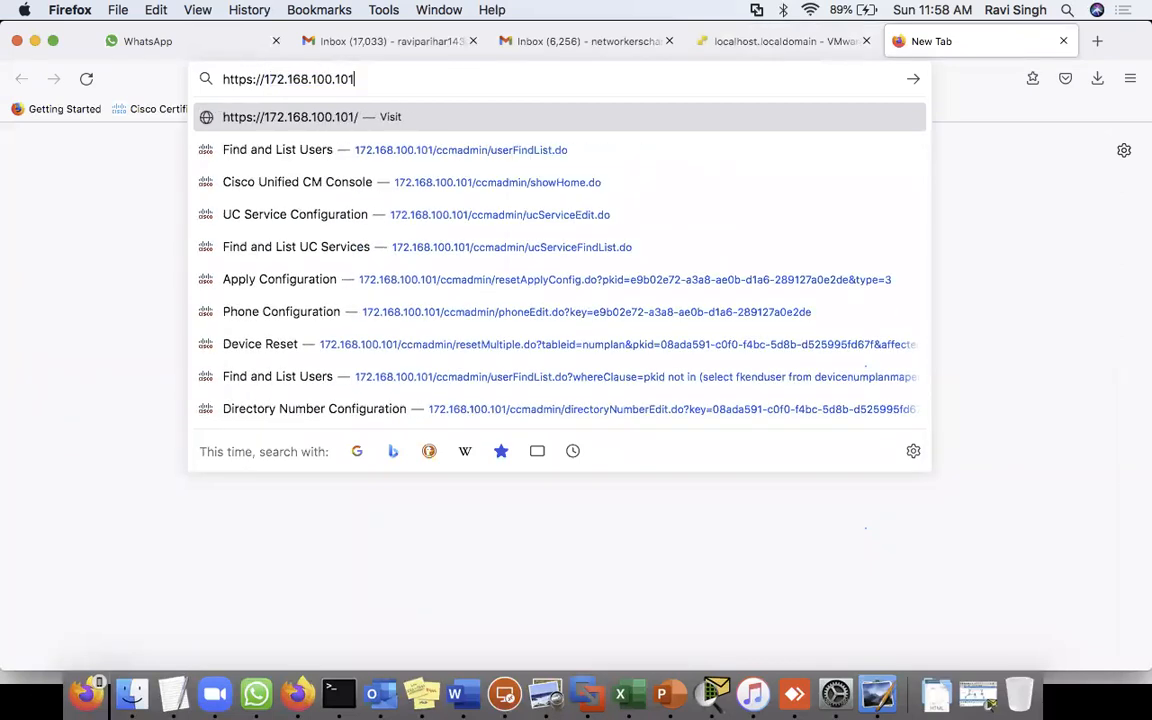
key("Return")
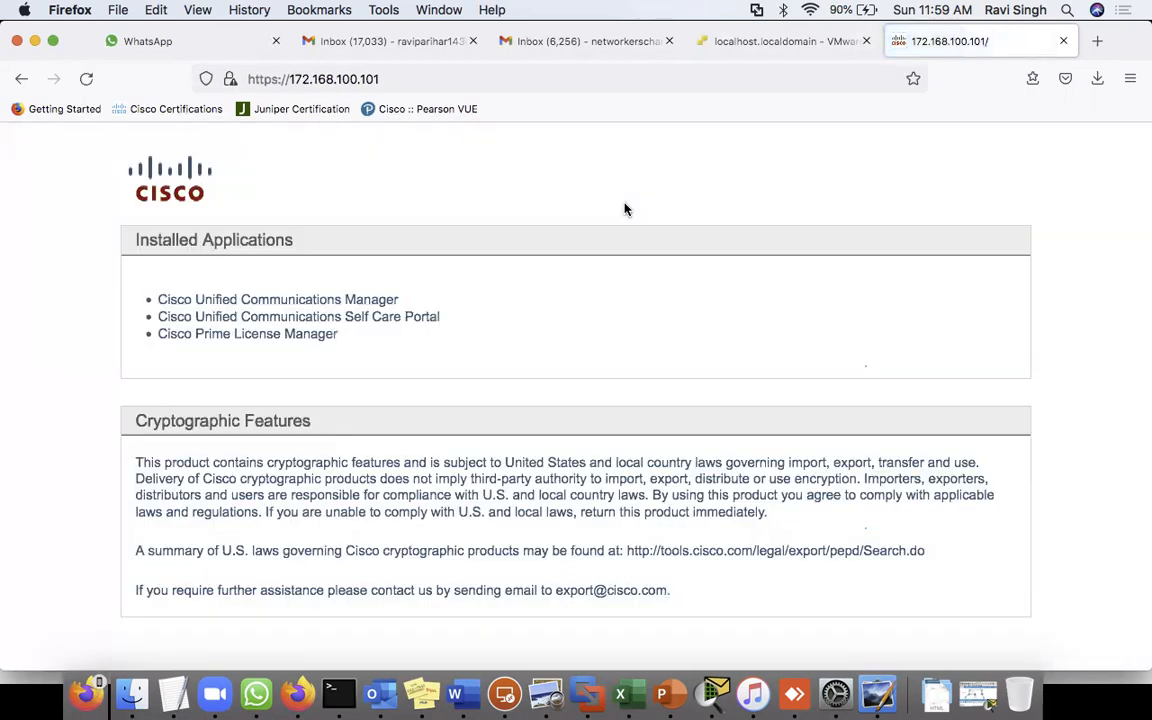
- Open Cisco Unified Communications Manager and log in with the autofilled credentials
left_click(329, 306)
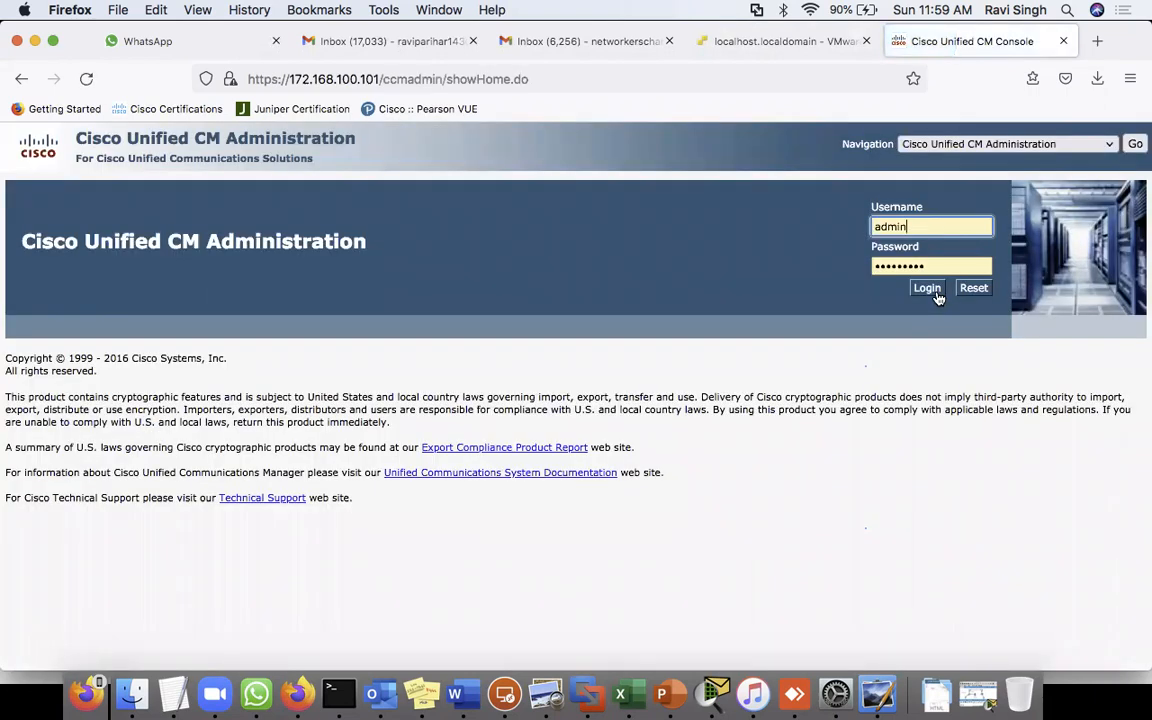
left_click(927, 288)
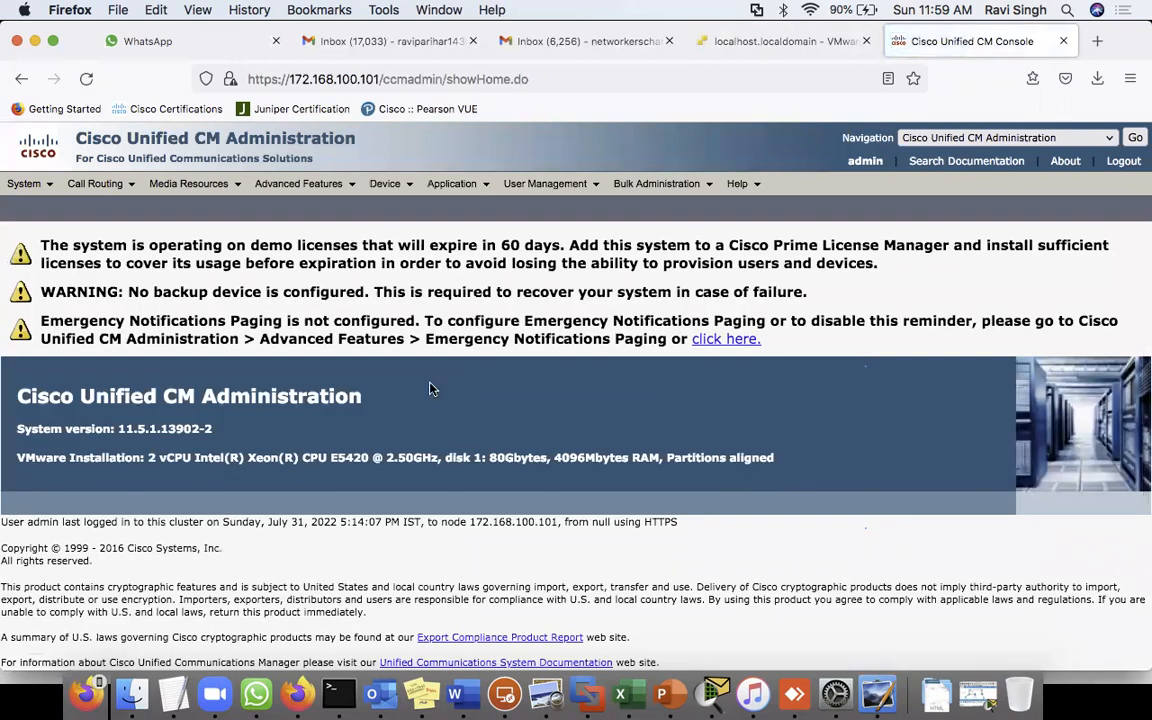
- Browse the Advanced Features menu, then expand the Navigation application list
left_click(311, 186)
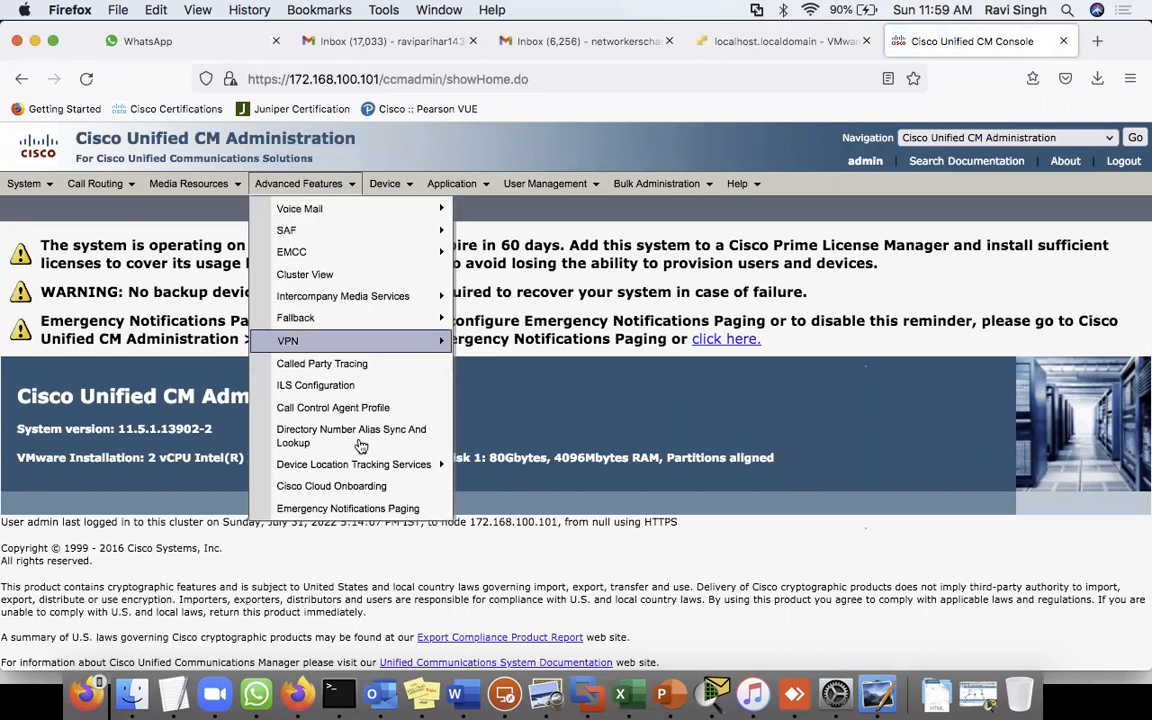
mouse_move(333, 470)
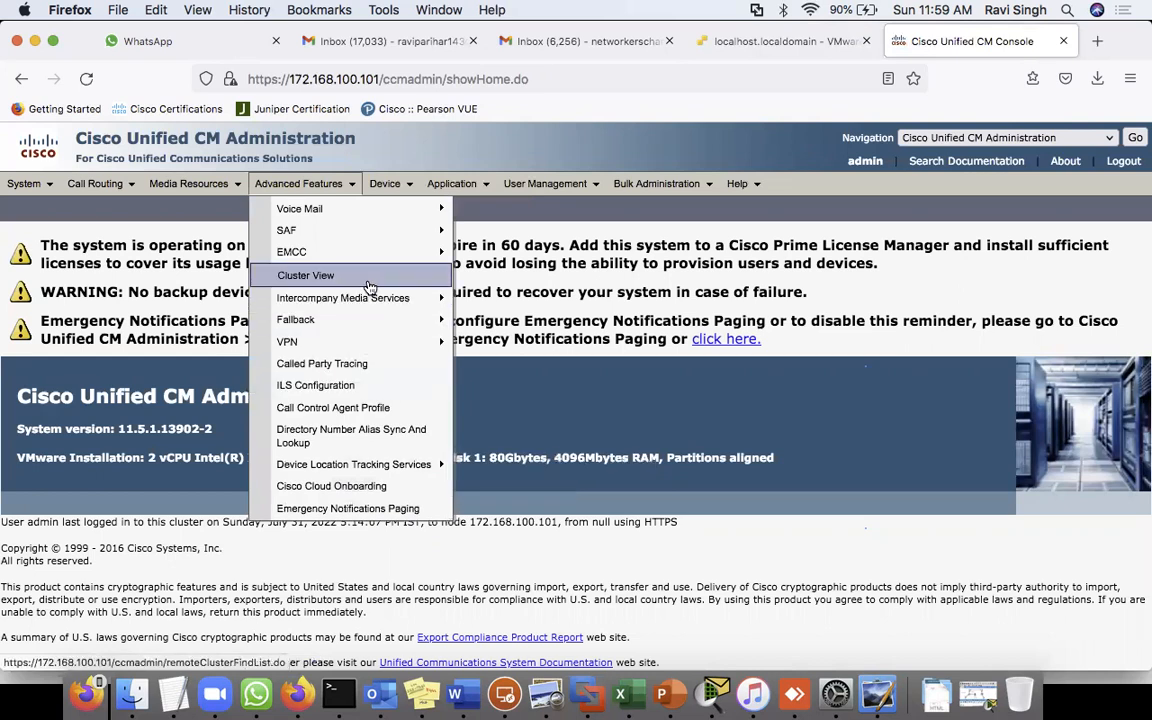
mouse_move(380, 297)
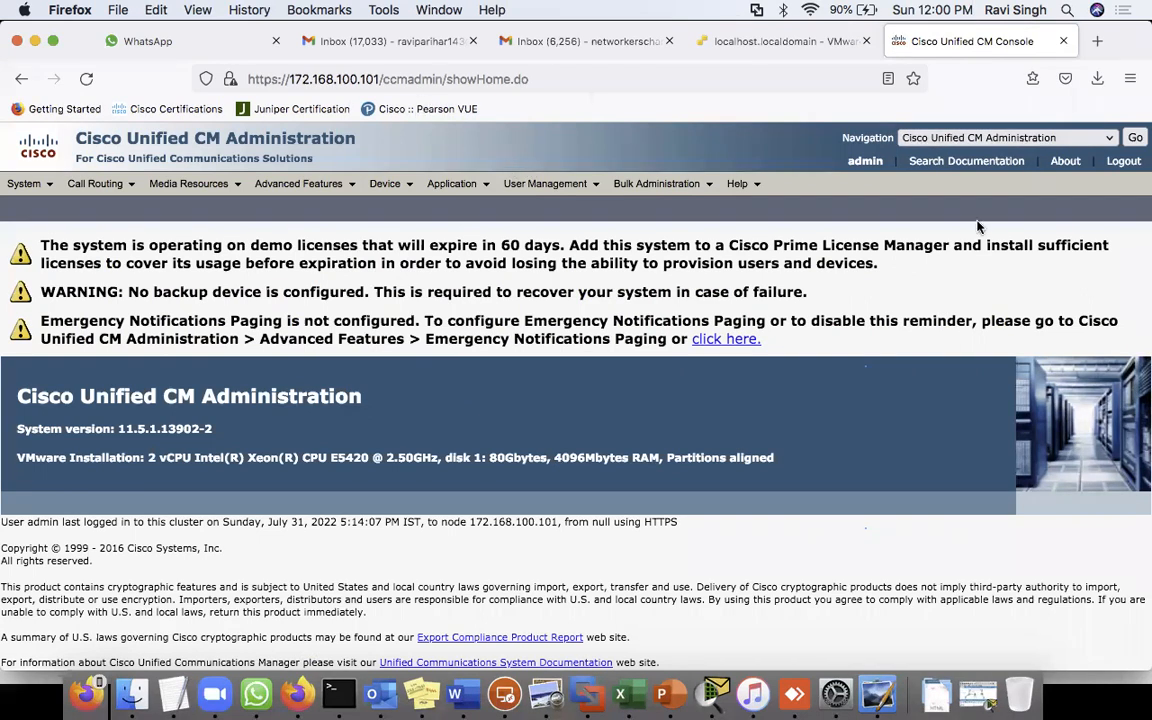
left_click(1018, 137)
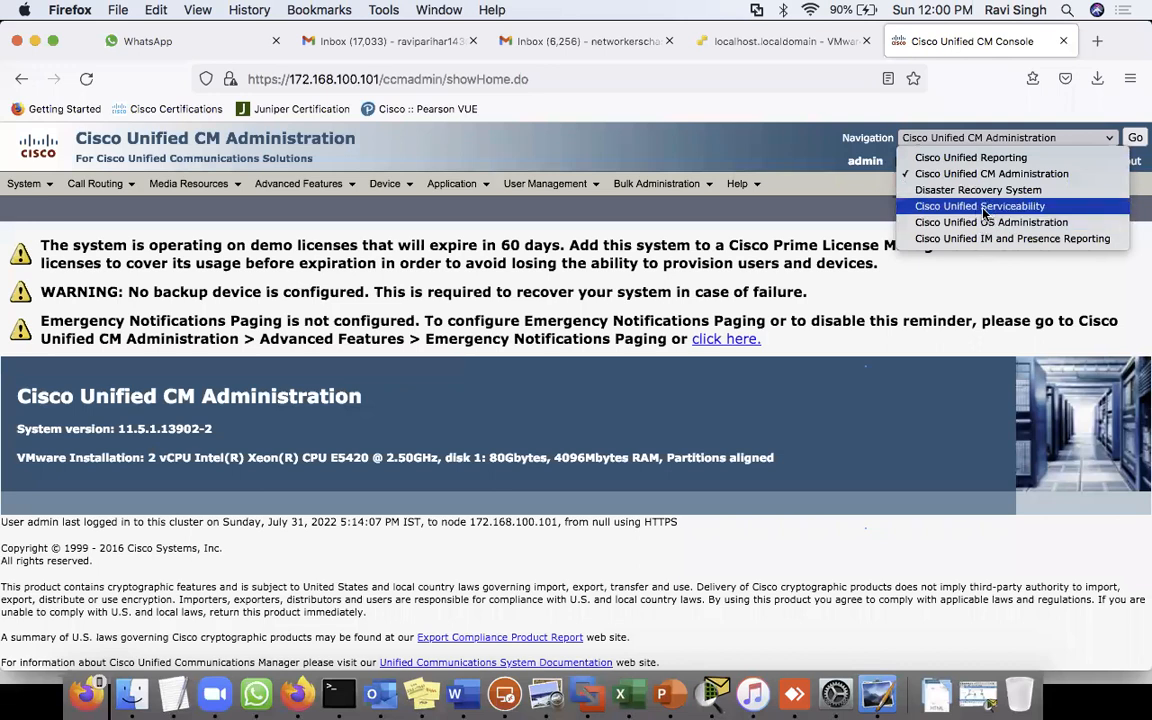
- Switch Navigation to Cisco Unified Serviceability and load its home page
left_click(642, 286)
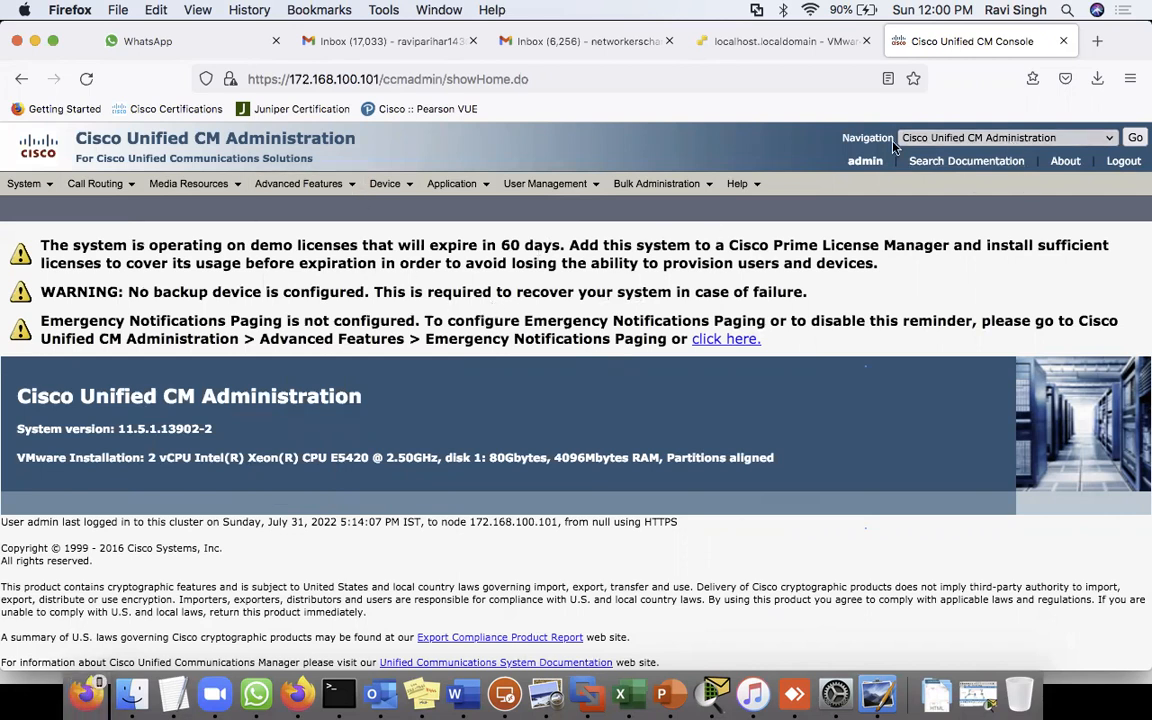
left_click(981, 139)
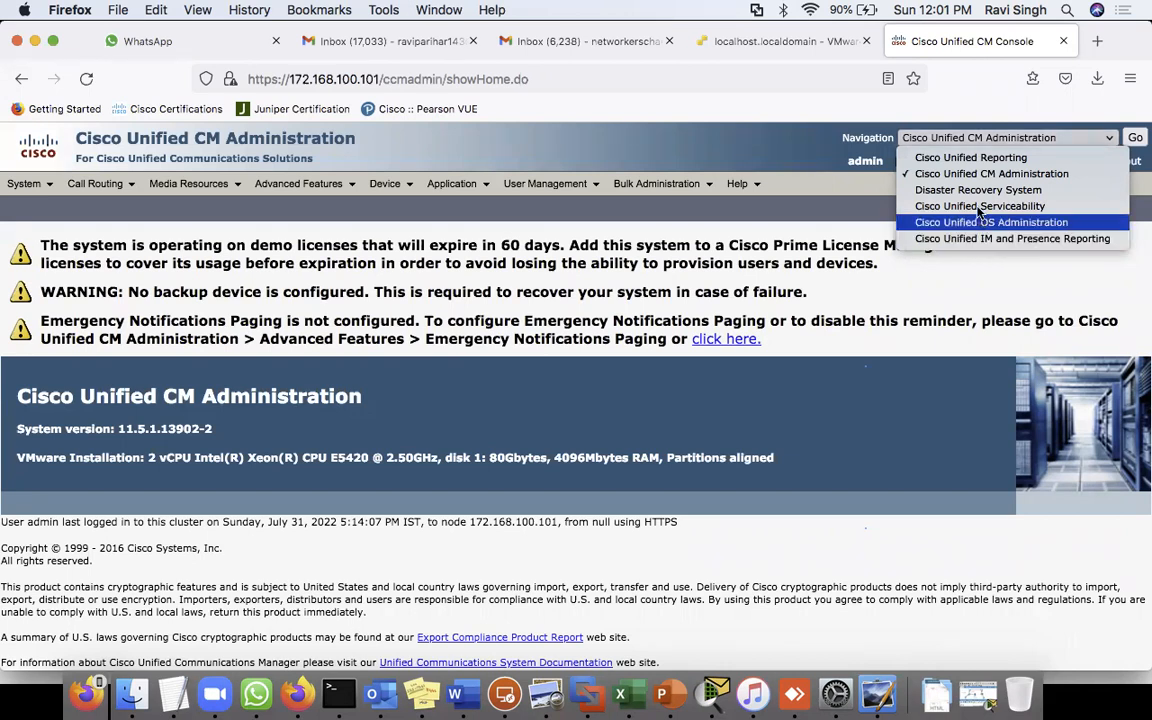
left_click(979, 207)
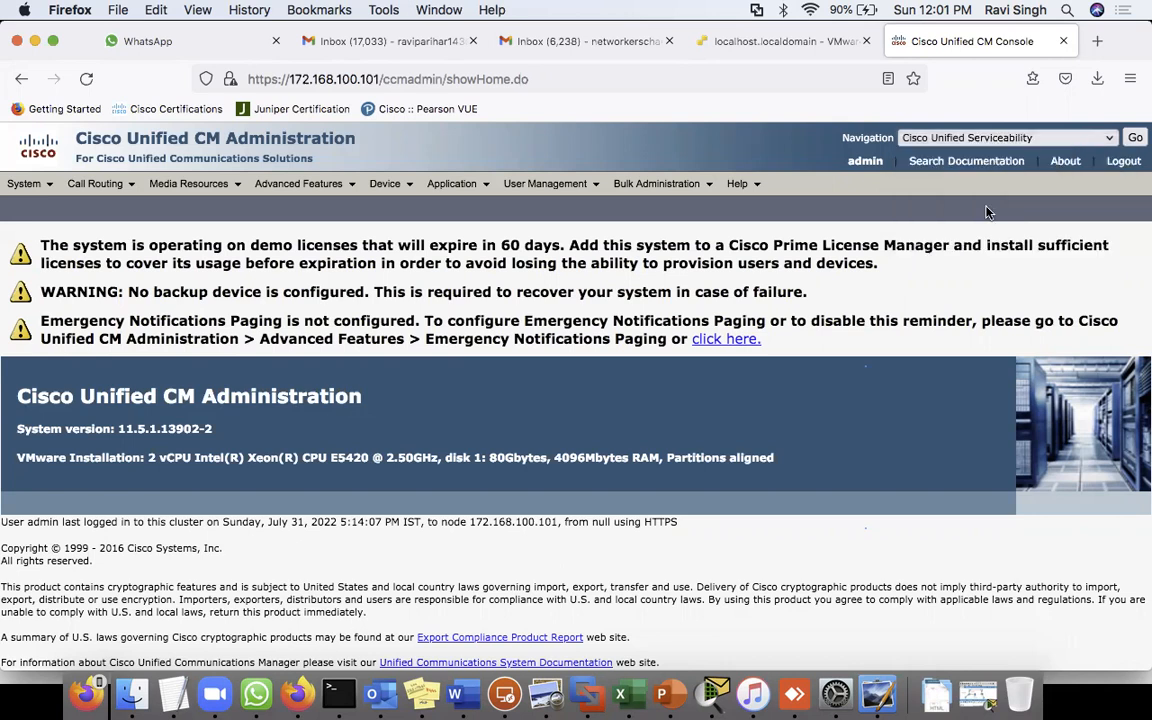
left_click(1135, 139)
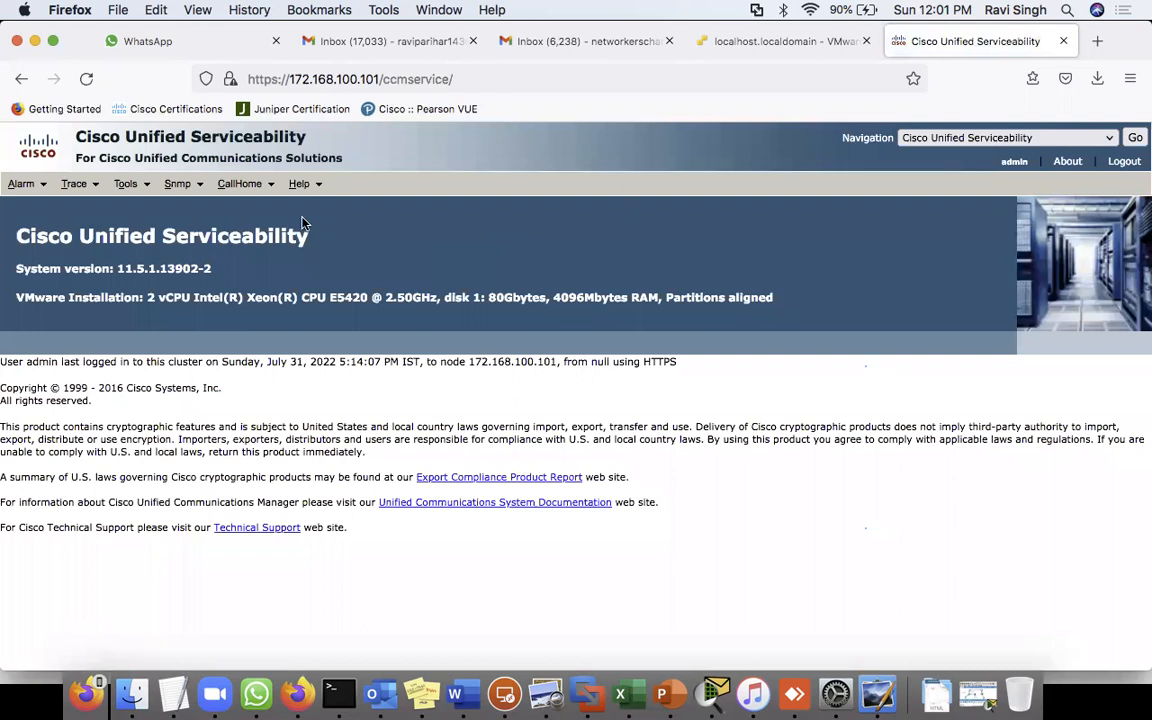
- Highlight the Cisco Unified Serviceability page heading while explaining it
mouse_move(72, 189)
double_click(226, 240)
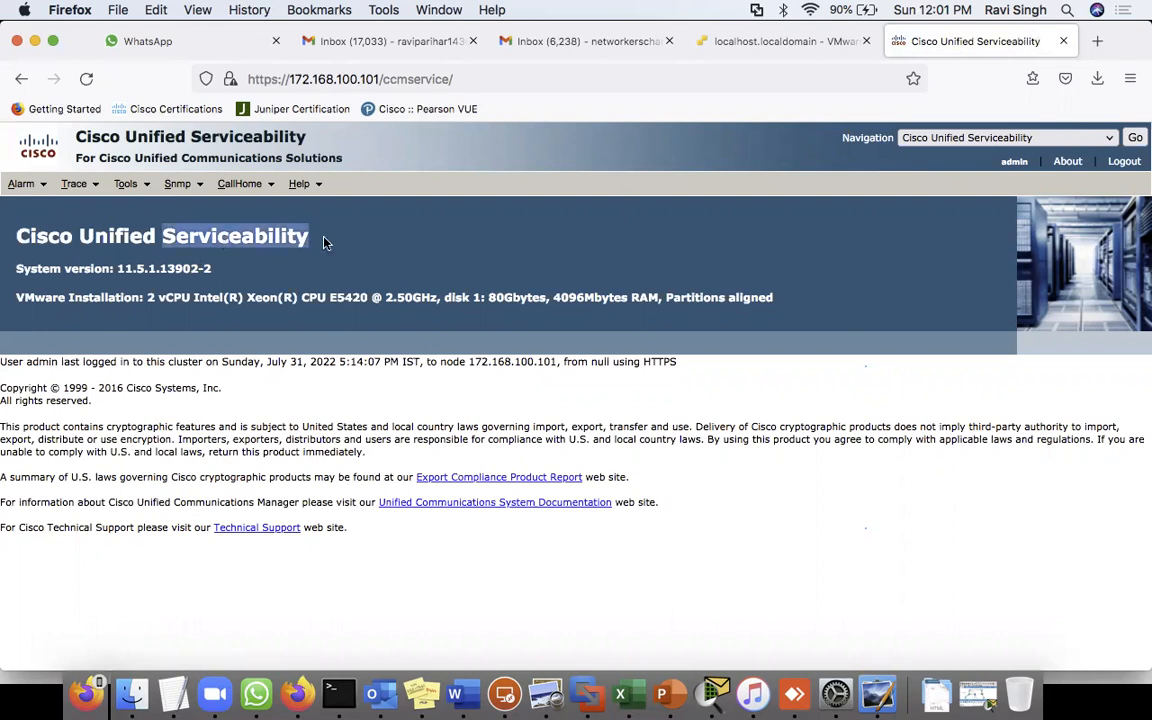
triple_click(283, 238)
left_click(369, 236)
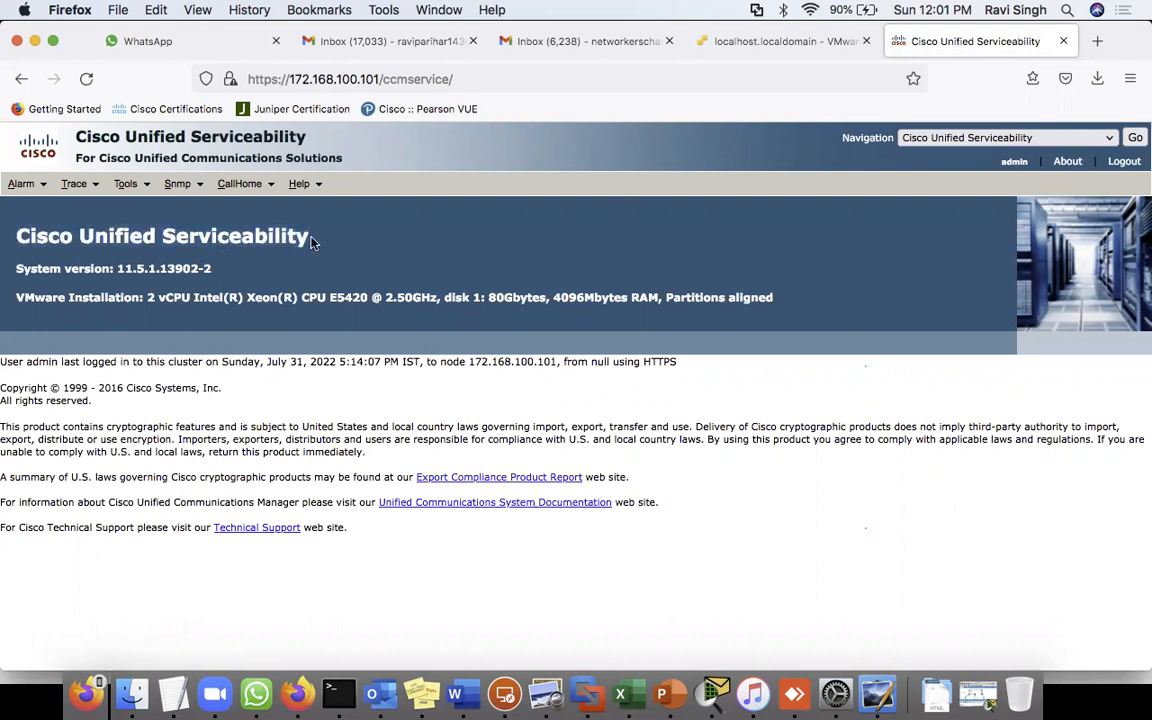
double_click(271, 236)
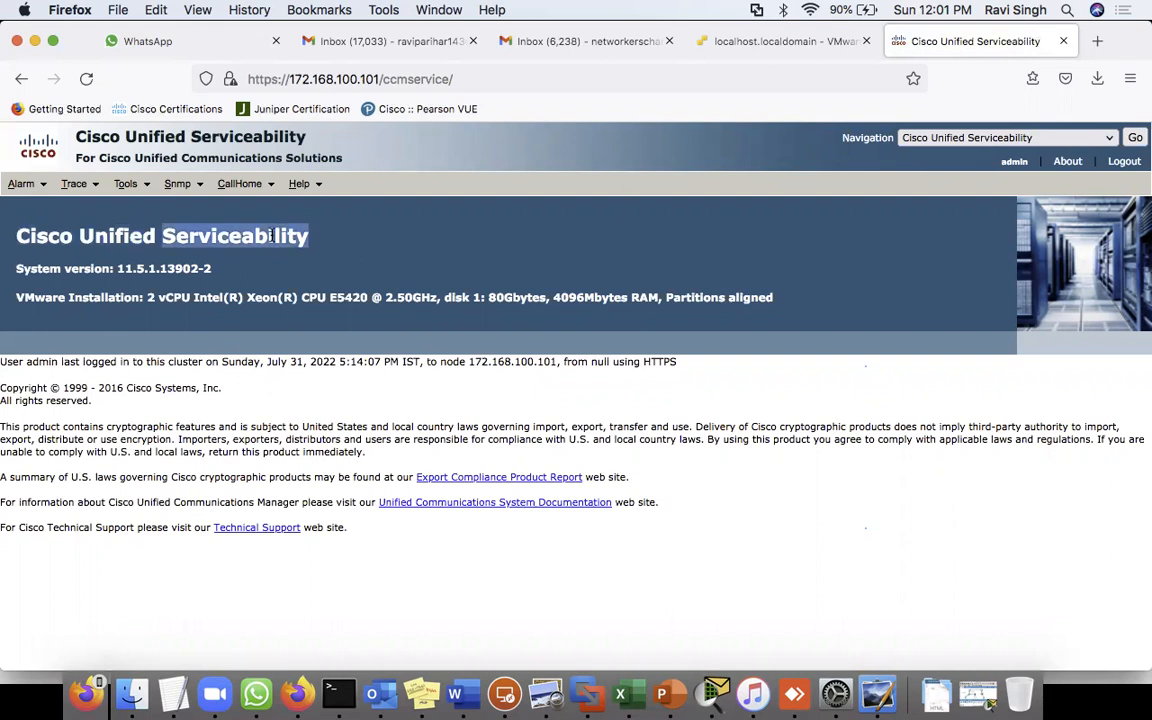
triple_click(271, 236)
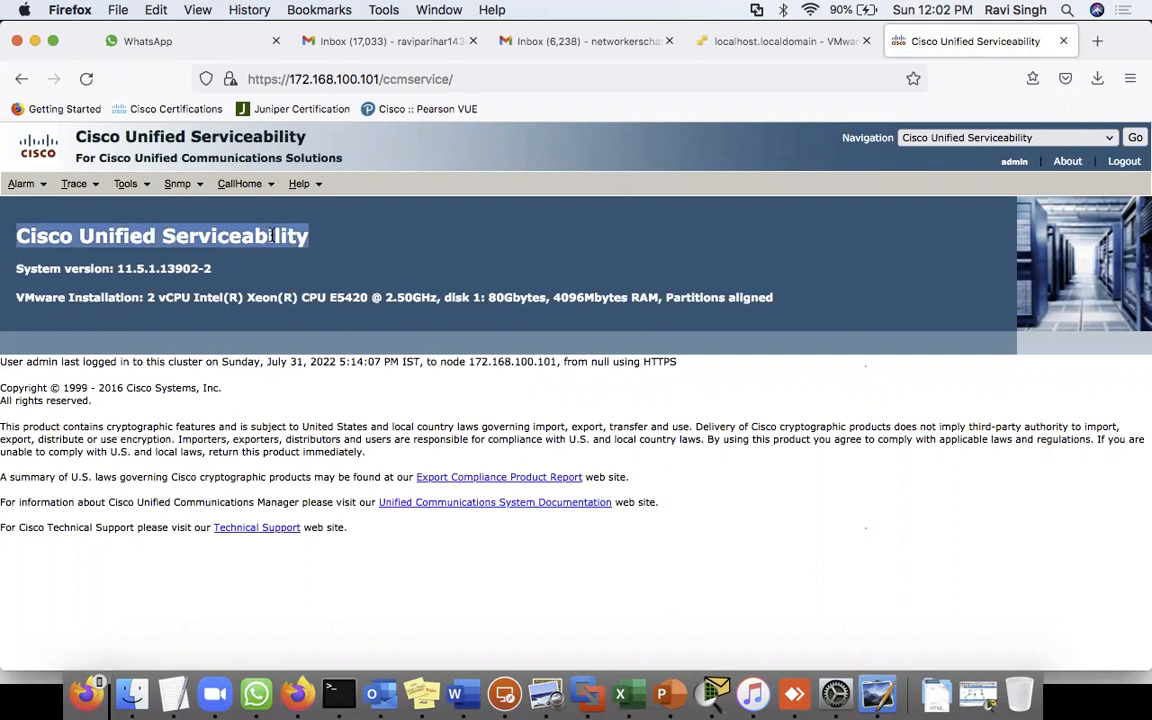
double_click(265, 236)
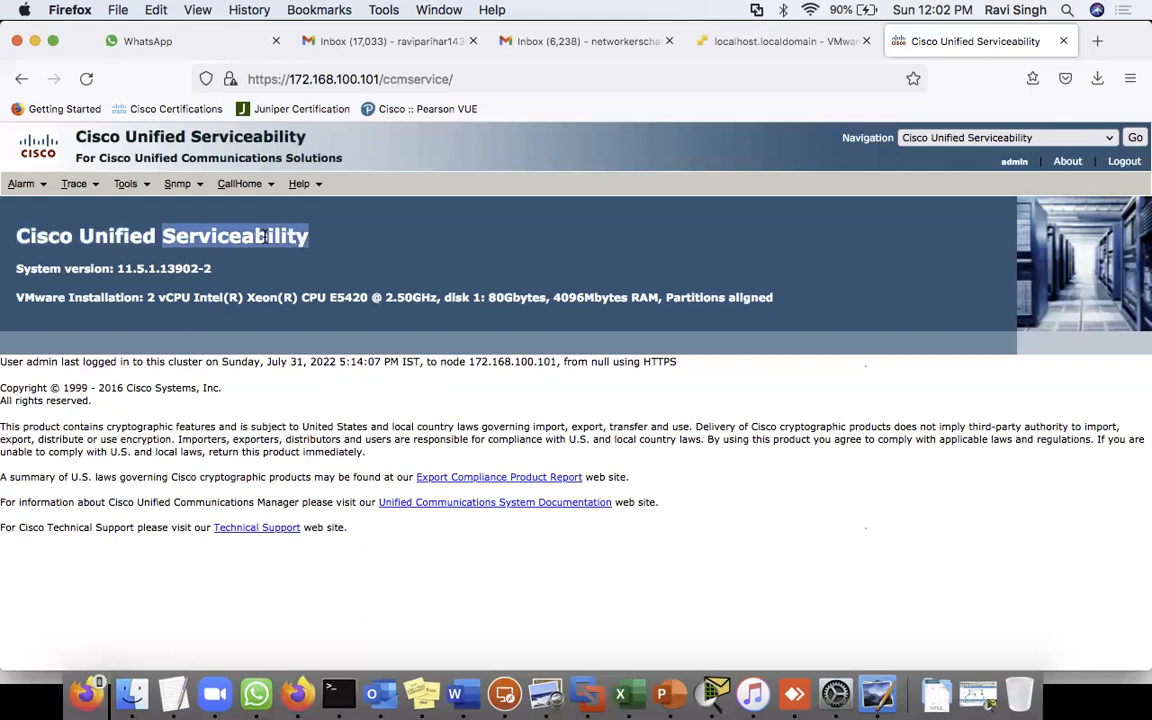
triple_click(265, 236)
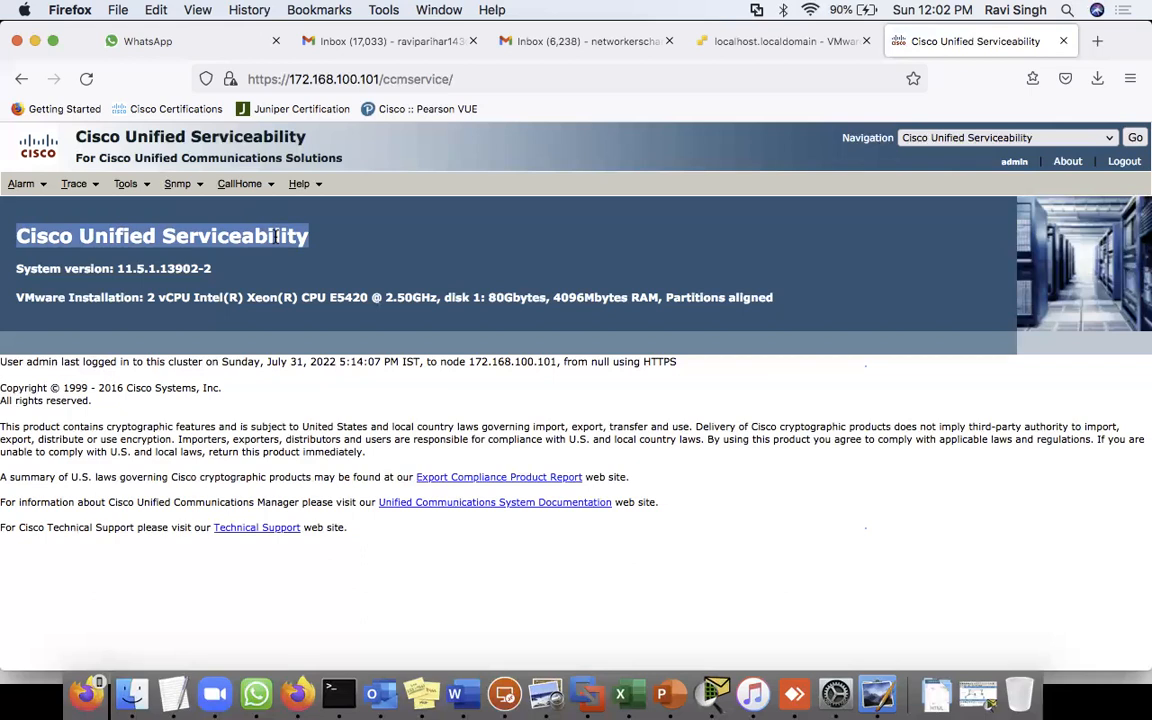
triple_click(275, 236)
- Clear the heading selection and bring up the Tools menu
mouse_move(76, 185)
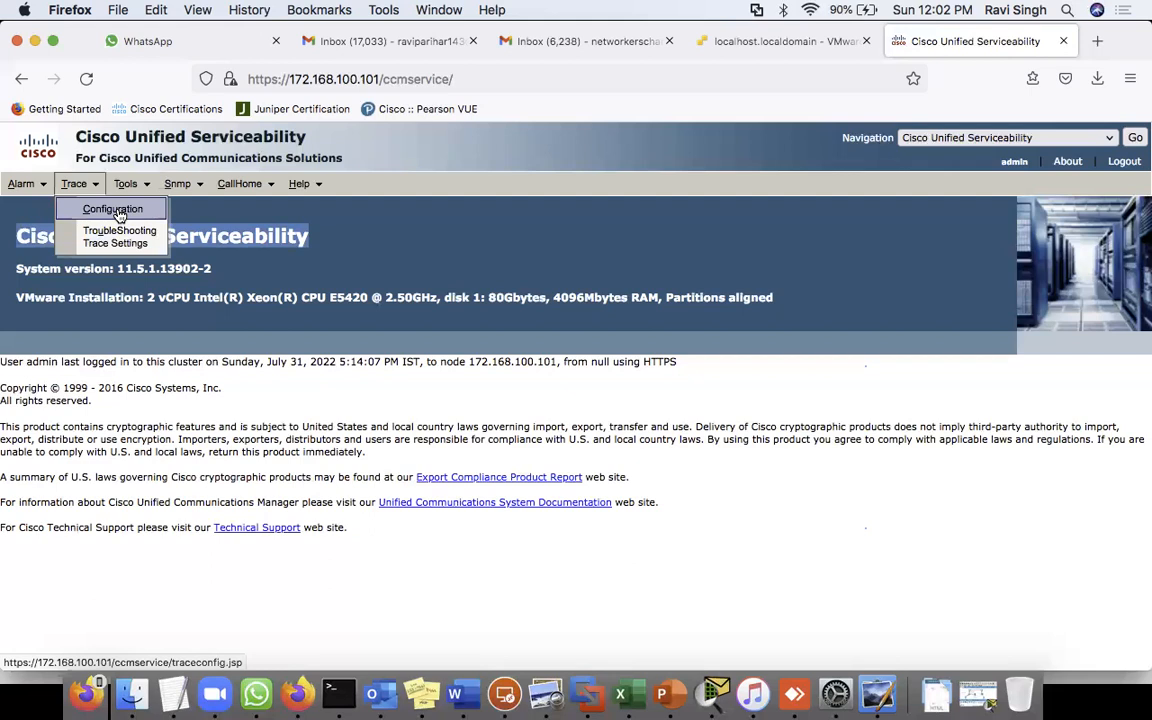
left_click(358, 232)
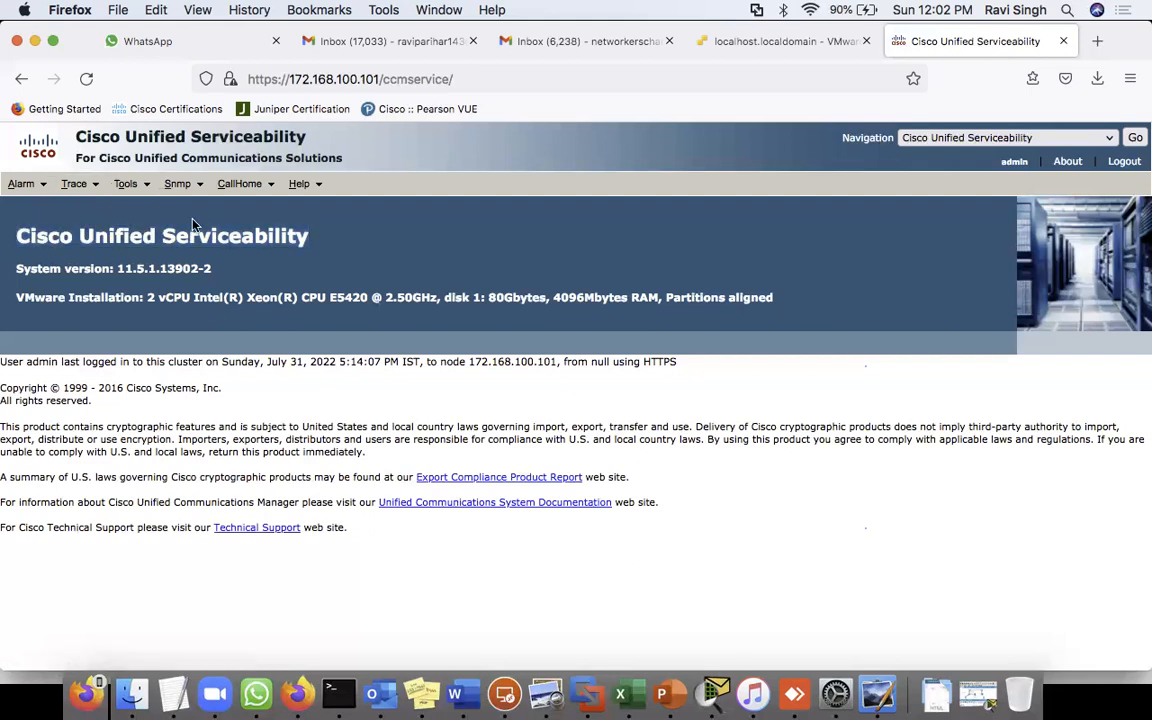
mouse_move(133, 194)
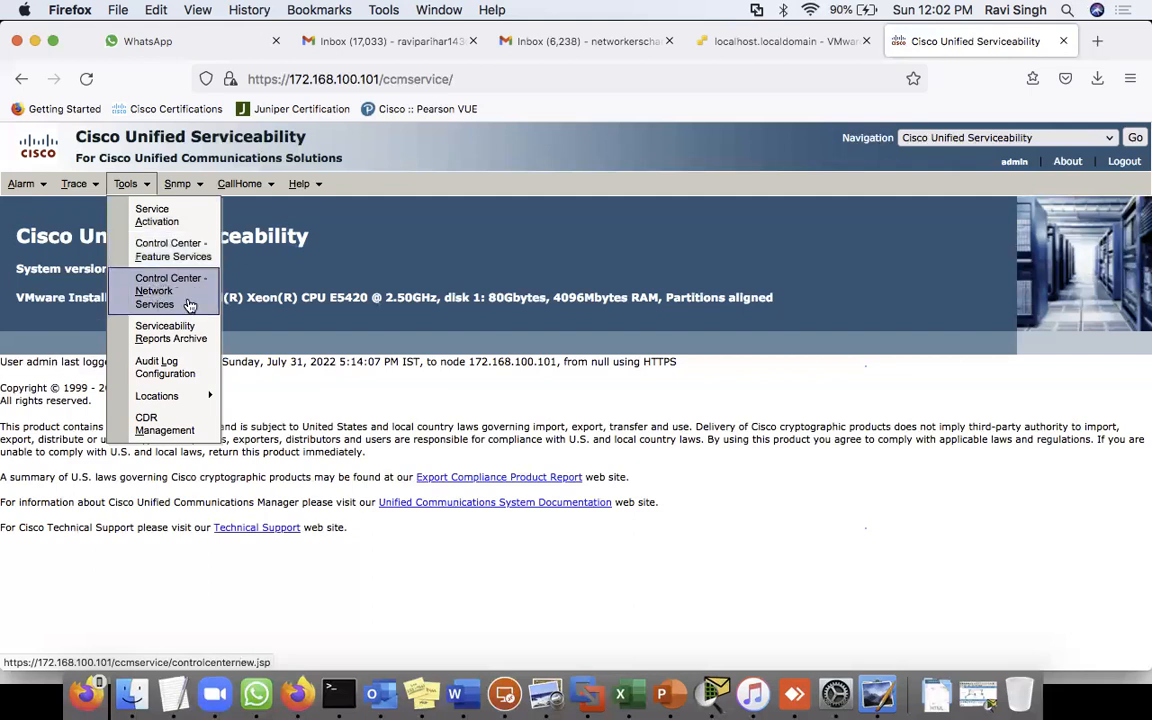
- Show Service Activation for server CUCMPUB1--CUCM Voice/Video
left_click(164, 224)
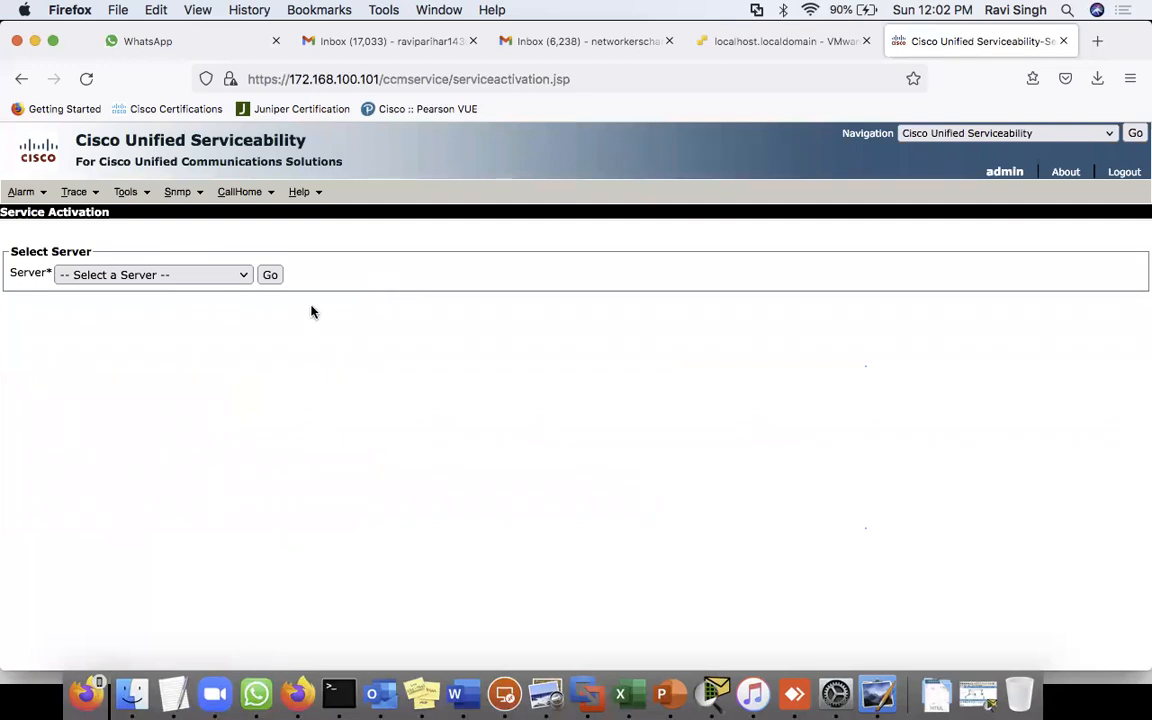
left_click(141, 276)
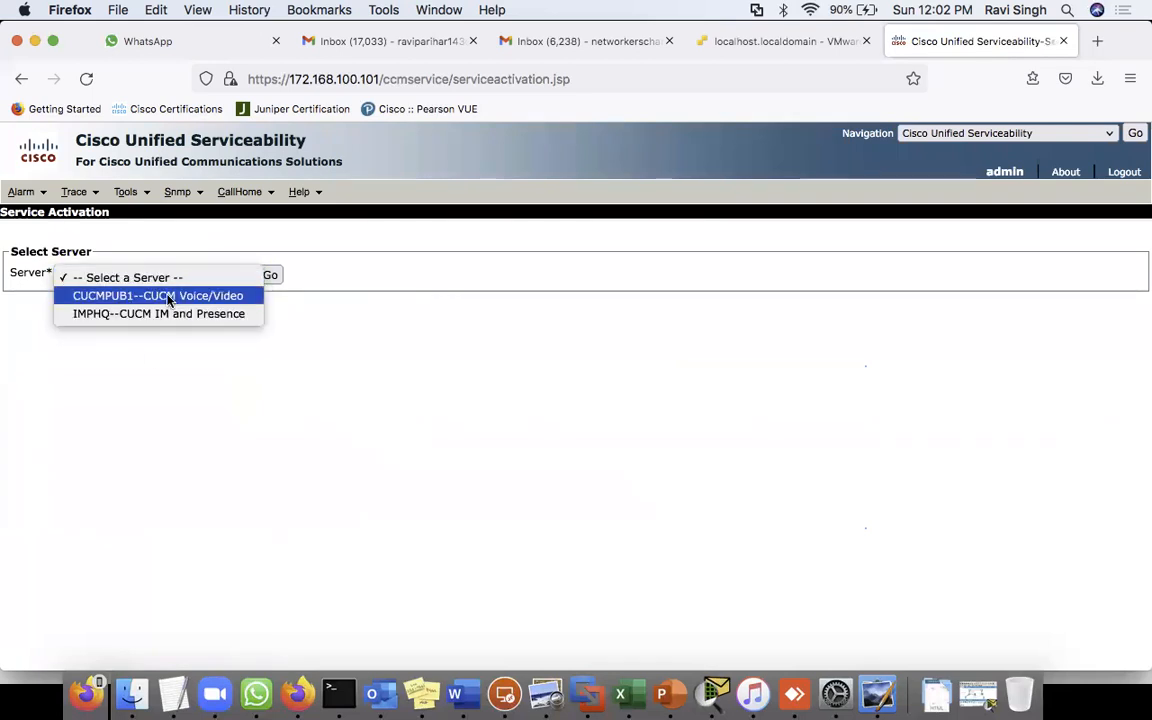
left_click(167, 297)
left_click(268, 276)
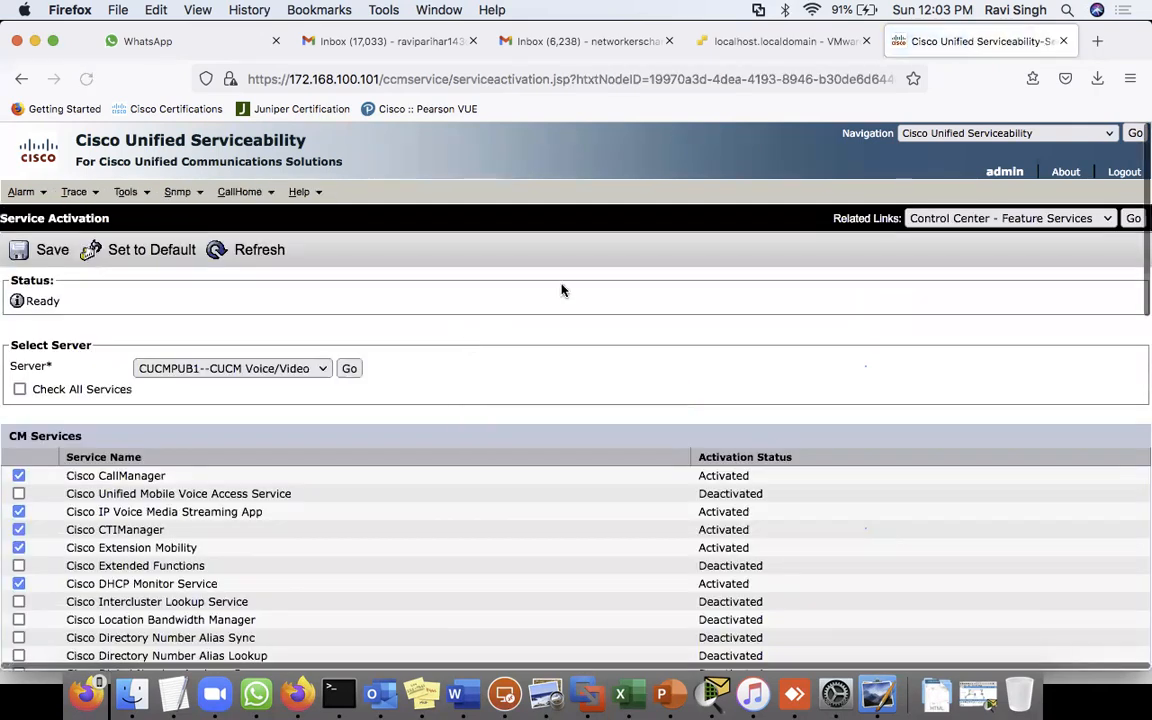
- Highlight Cisco DHCP Monitor Service, Cisco Tftp, and Cisco CallManager's Activated status
scroll(458, 599, "down", 3)
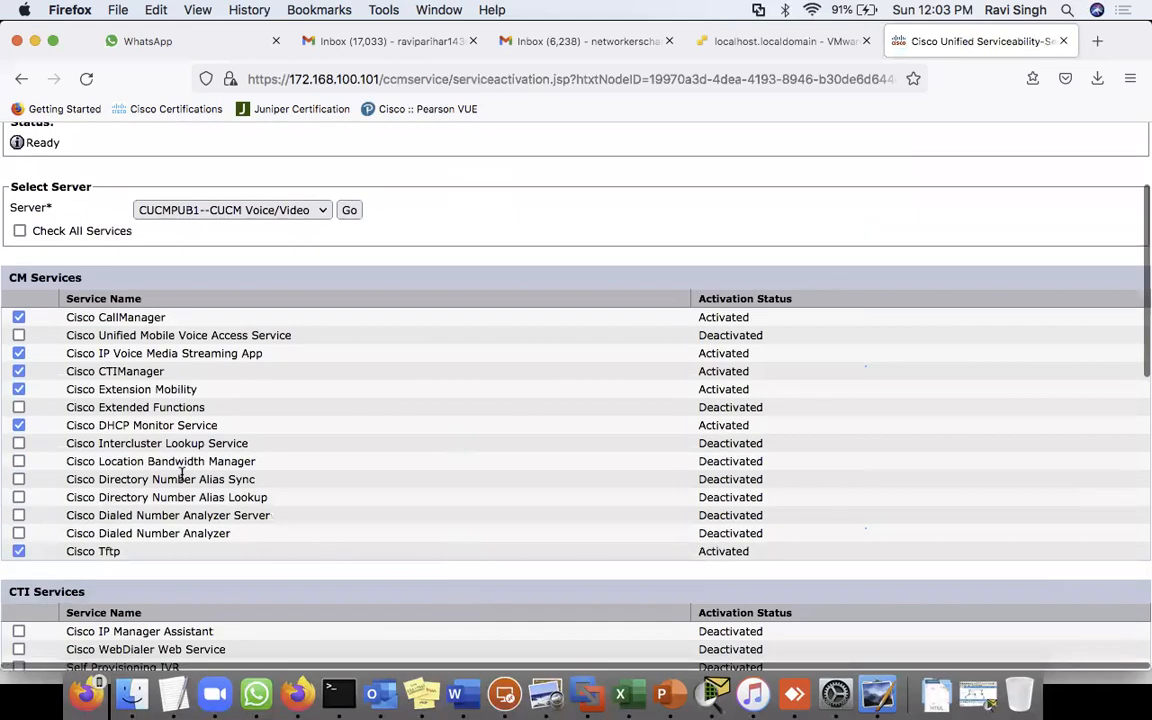
left_click_drag(60, 425, 257, 428)
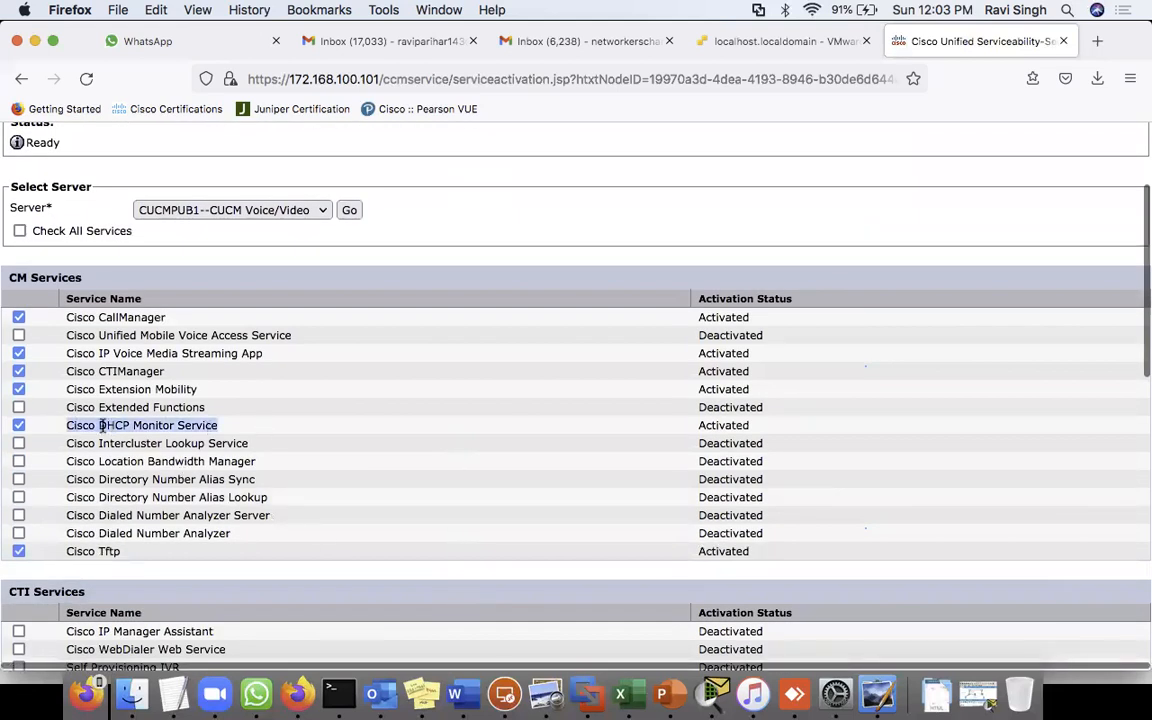
left_click_drag(62, 551, 138, 555)
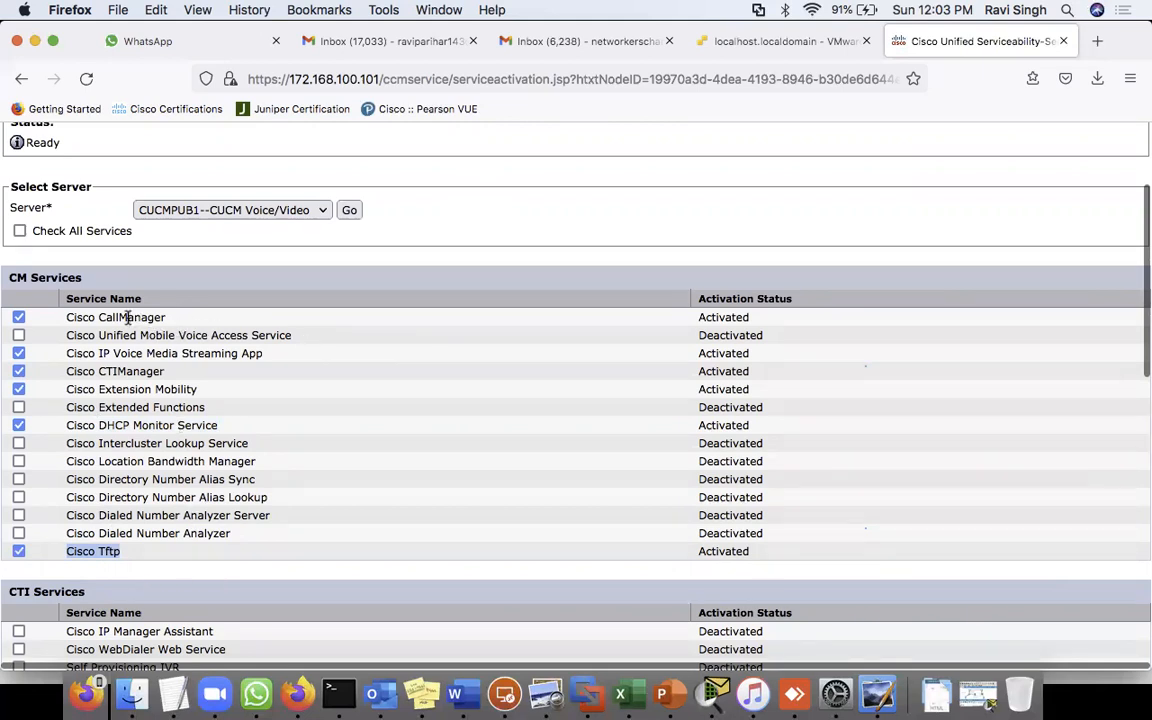
left_click_drag(126, 317, 392, 318)
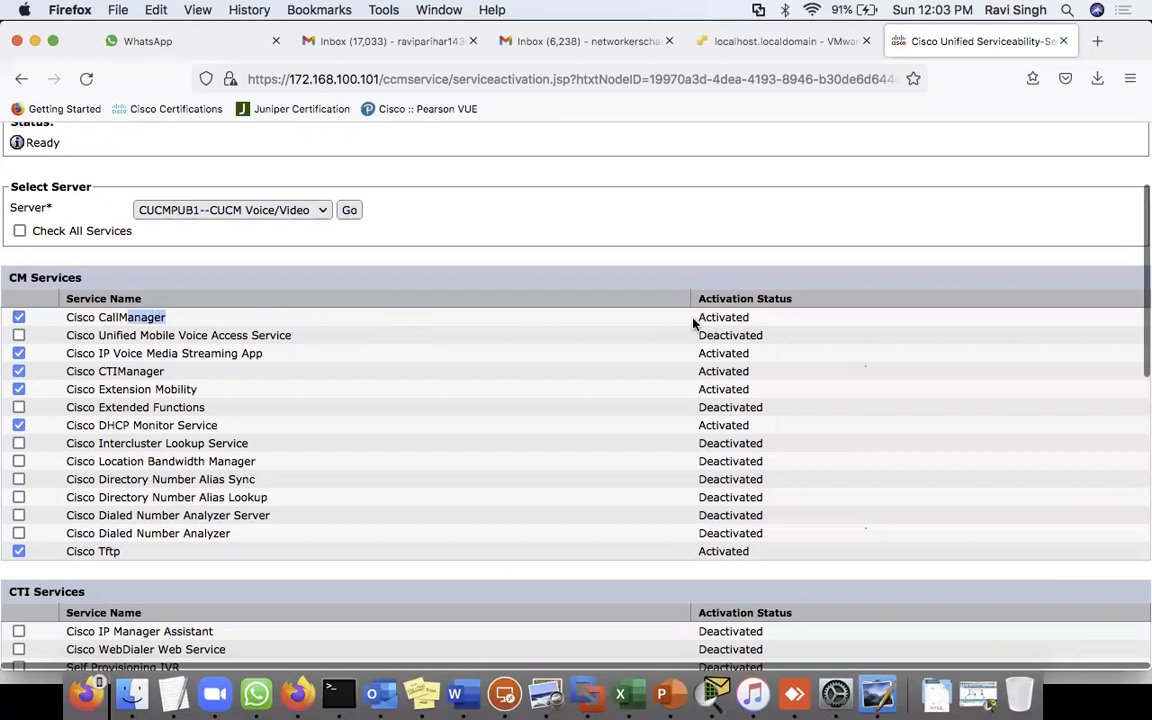
left_click_drag(697, 318, 812, 323)
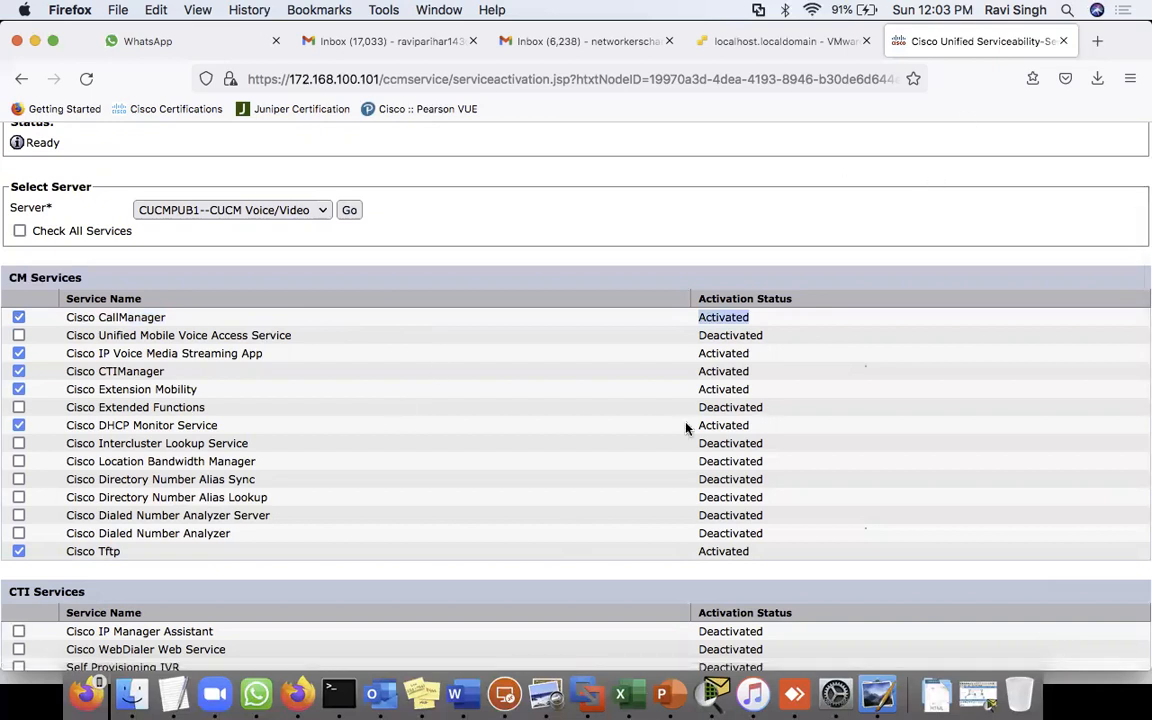
- Choose Cisco Unified CM Administration in the Navigation dropdown
scroll(686, 428, "up", 3)
scroll(387, 565, "down", 1)
scroll(387, 565, "up", 1)
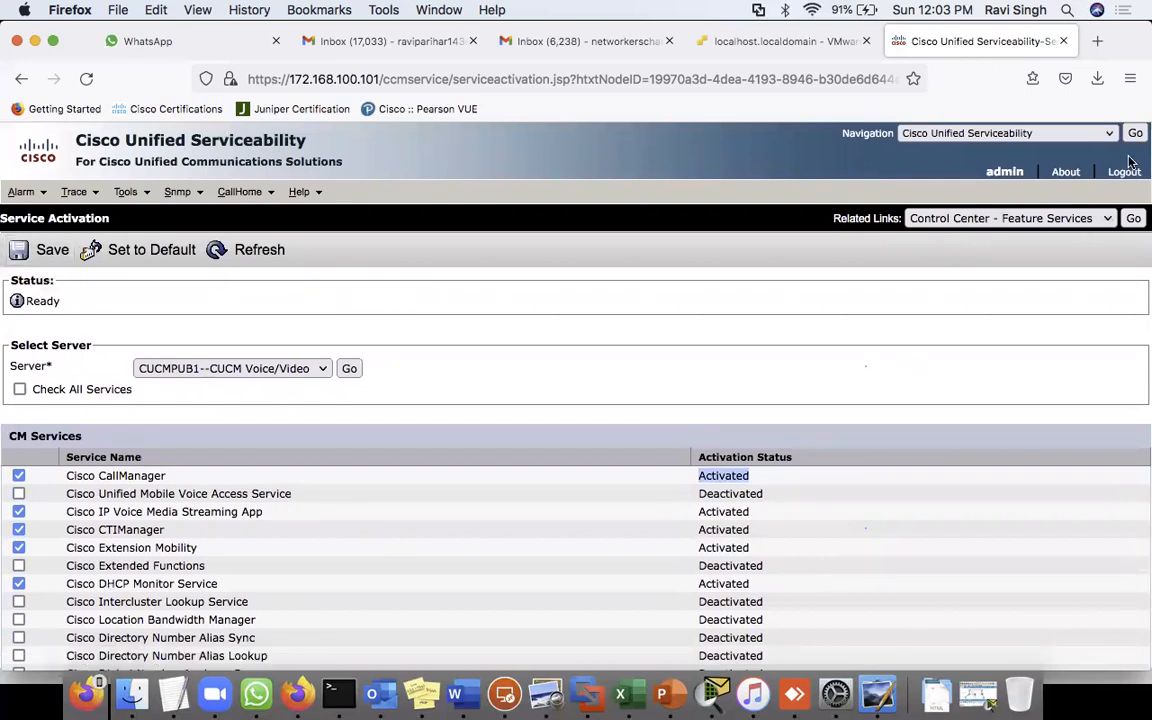
left_click(1063, 136)
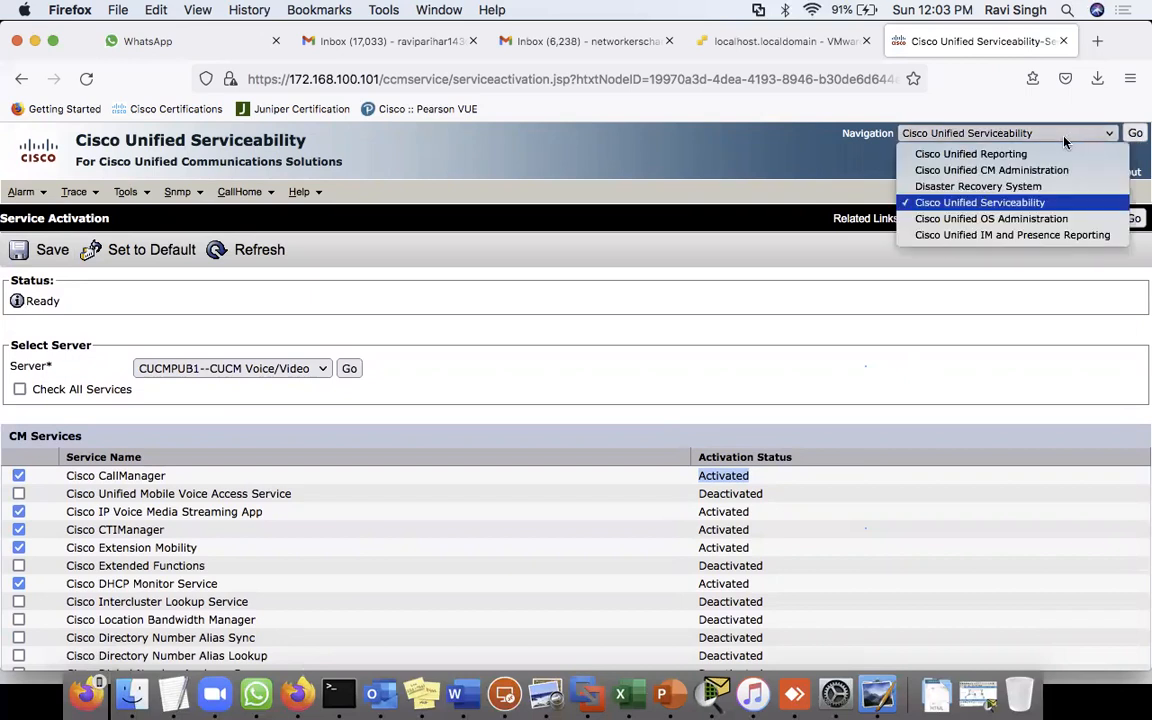
left_click(940, 170)
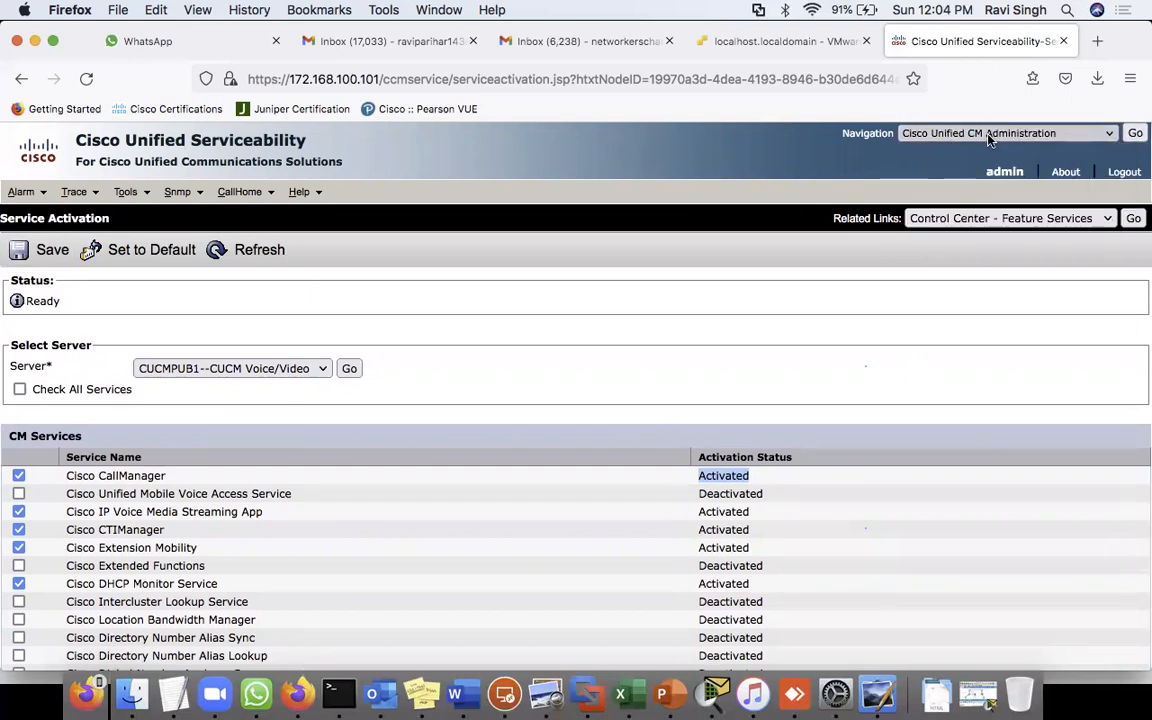
scroll(660, 432, "down", 5)
scroll(660, 432, "down", 5)
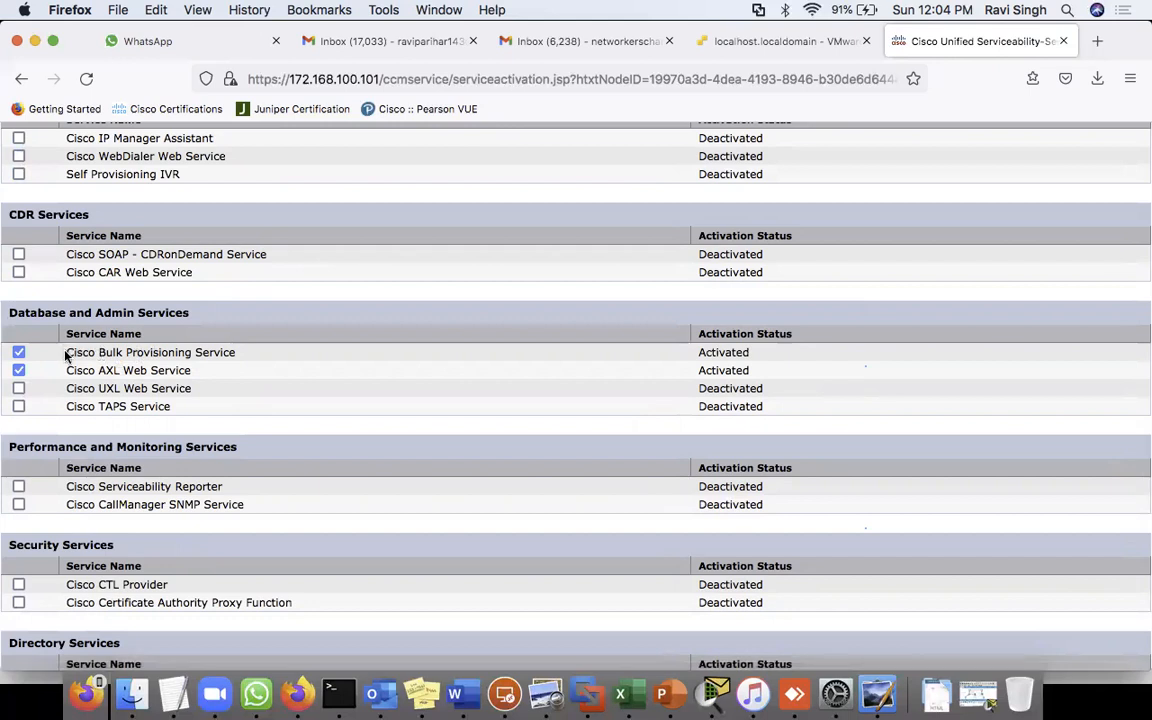
left_click_drag(64, 352, 241, 347)
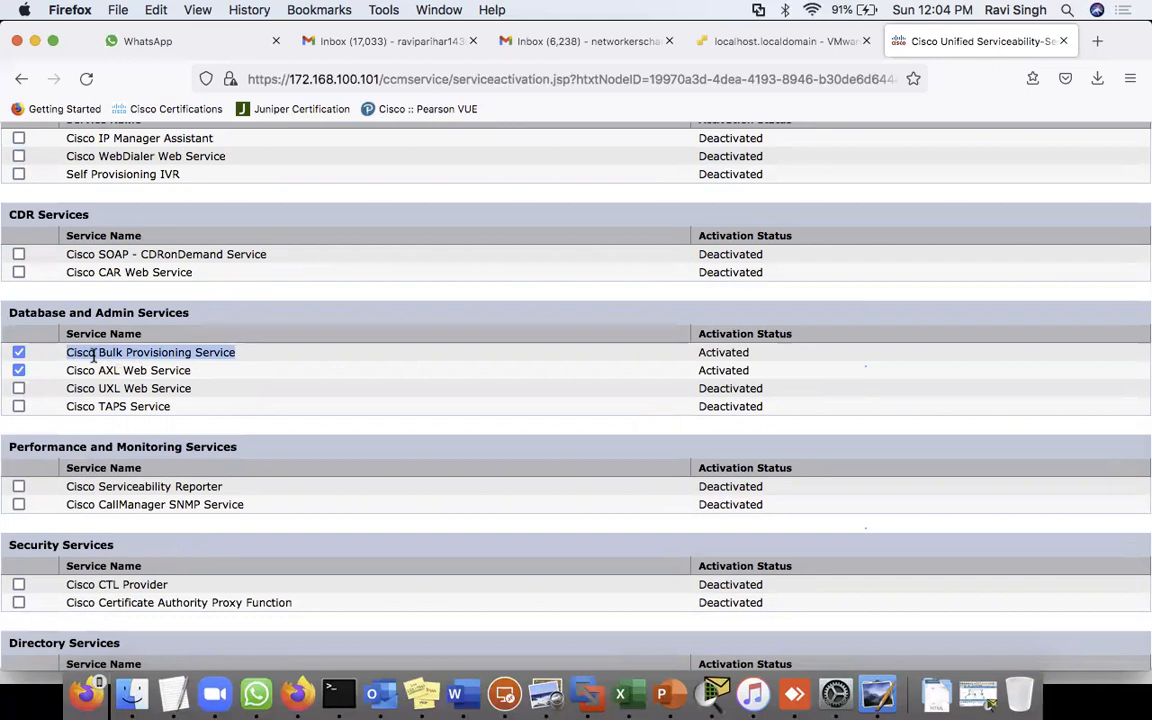
scroll(309, 409, "down", 5)
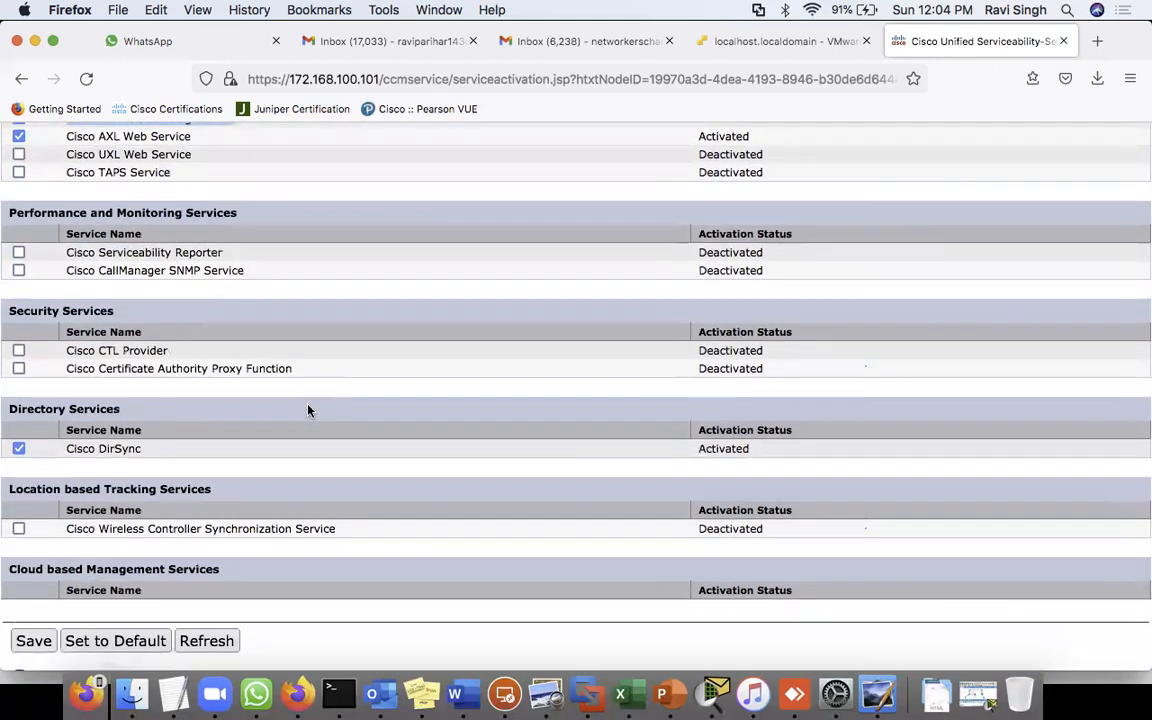
left_click_drag(62, 454, 166, 456)
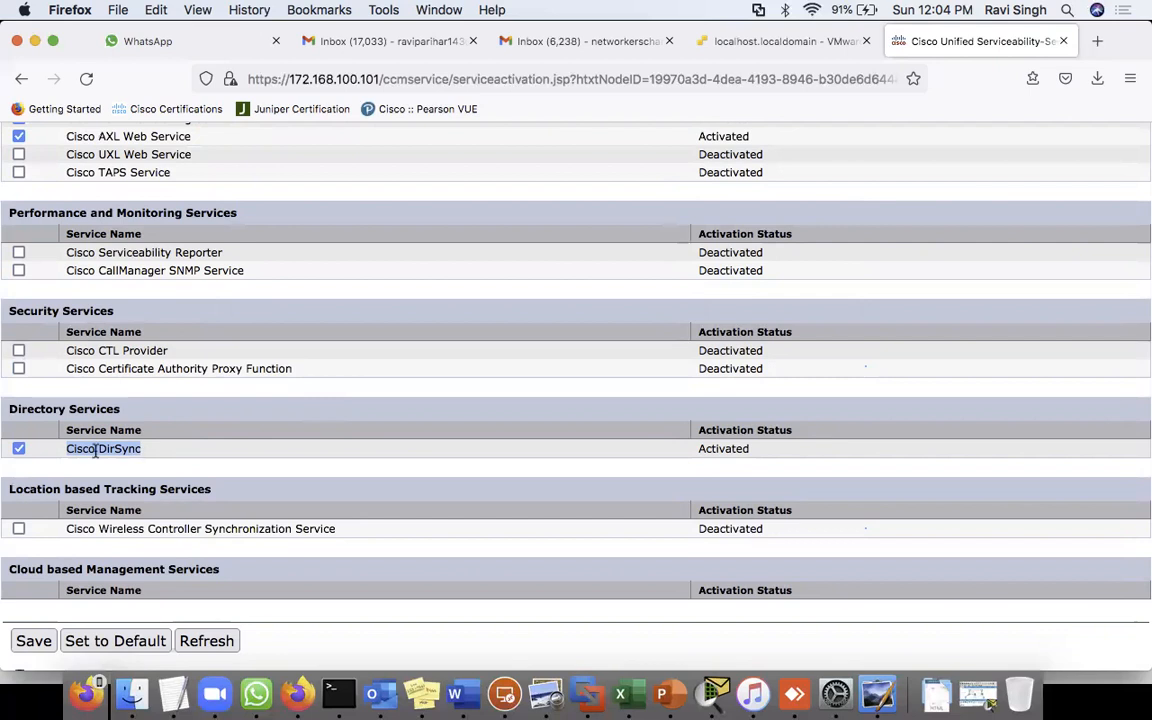
left_click_drag(67, 449, 184, 454)
left_click_drag(64, 452, 180, 455)
scroll(221, 300, "up", 4)
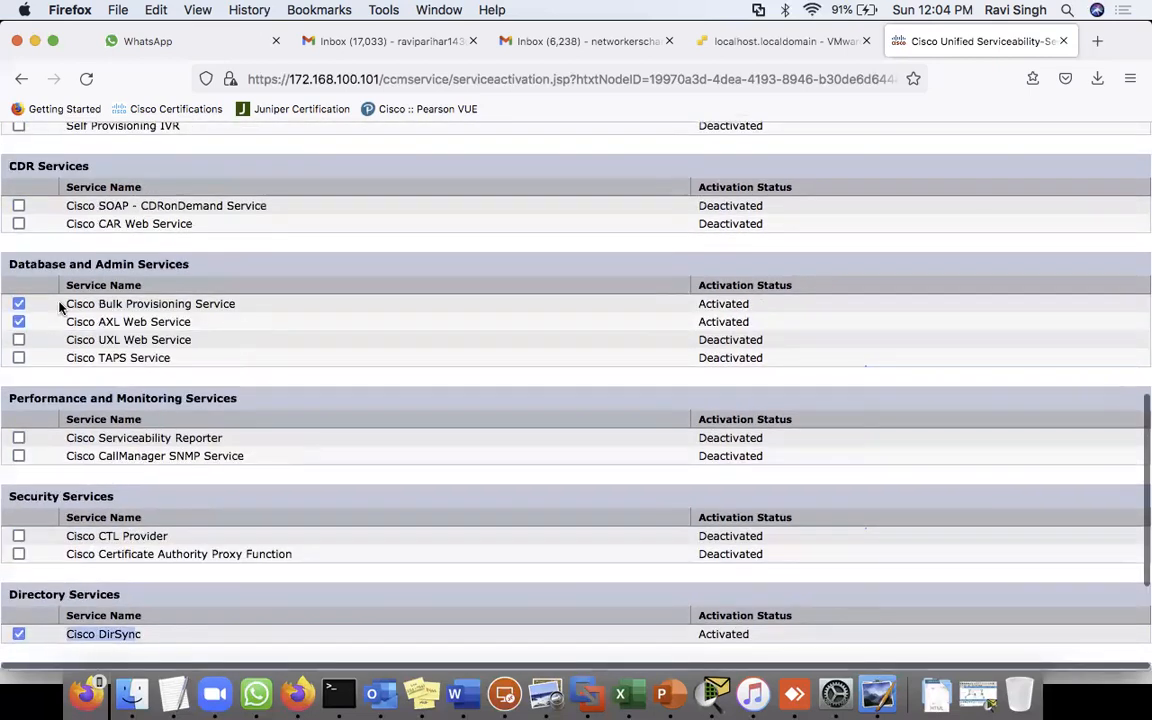
left_click_drag(65, 303, 276, 306)
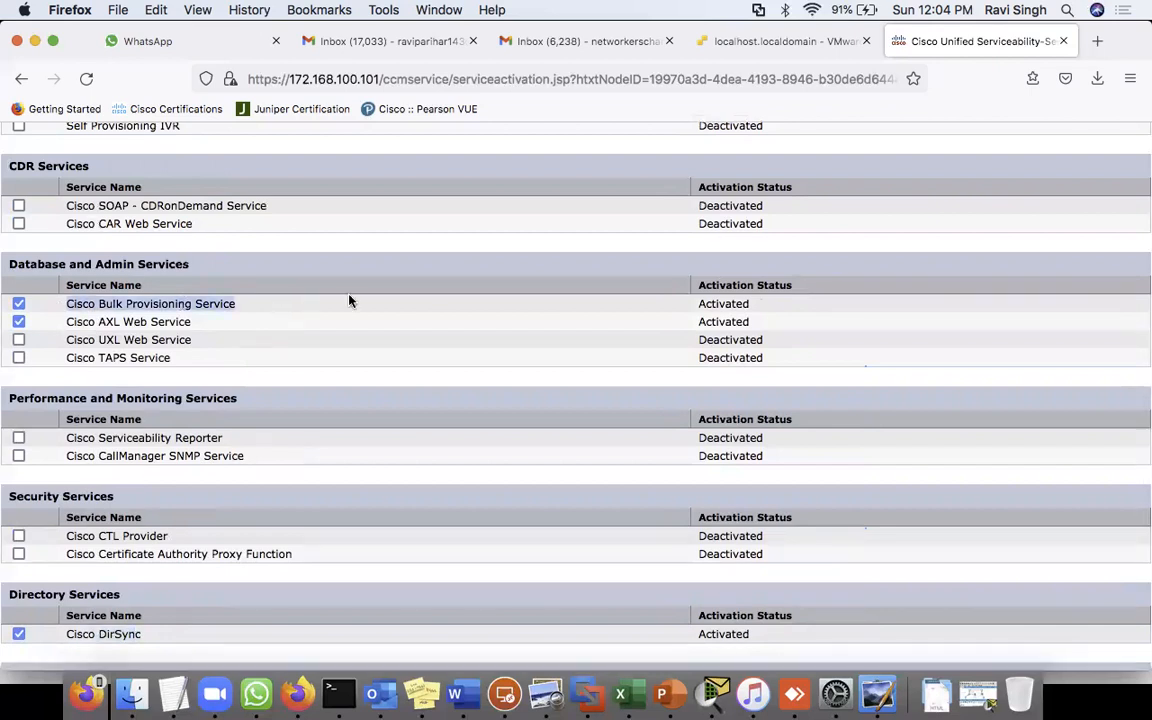
scroll(347, 305, "up", 4)
scroll(350, 344, "up", 4)
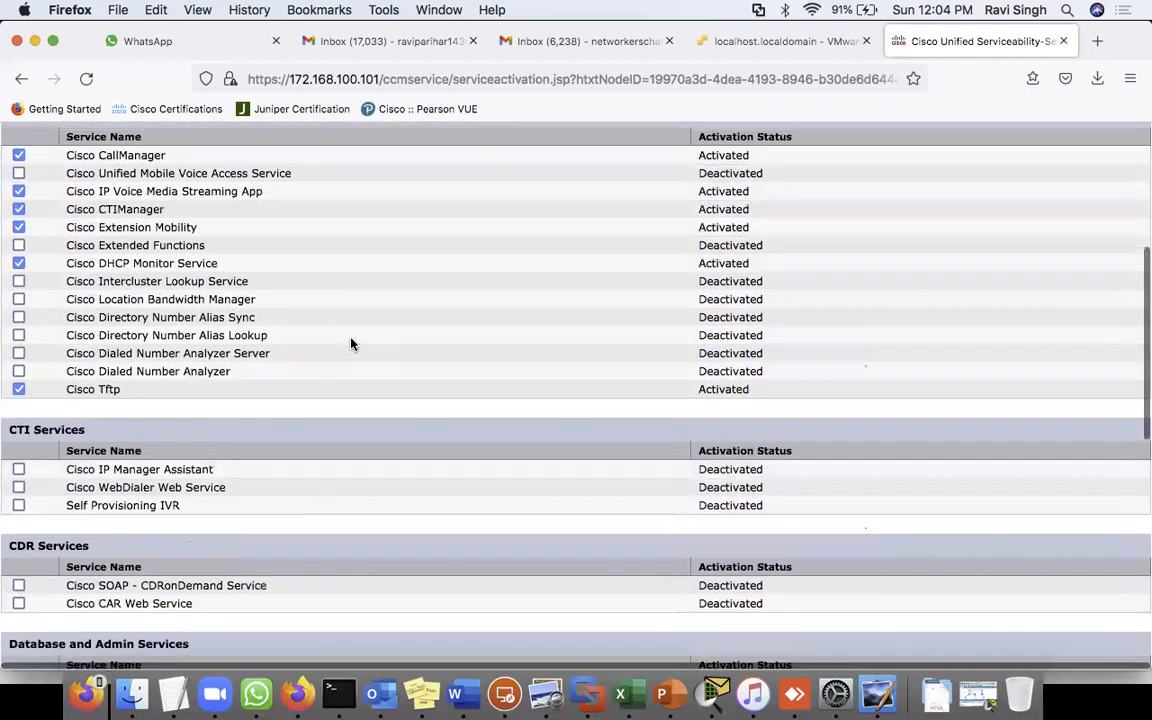
left_click_drag(65, 390, 213, 396)
scroll(265, 416, "up", 3)
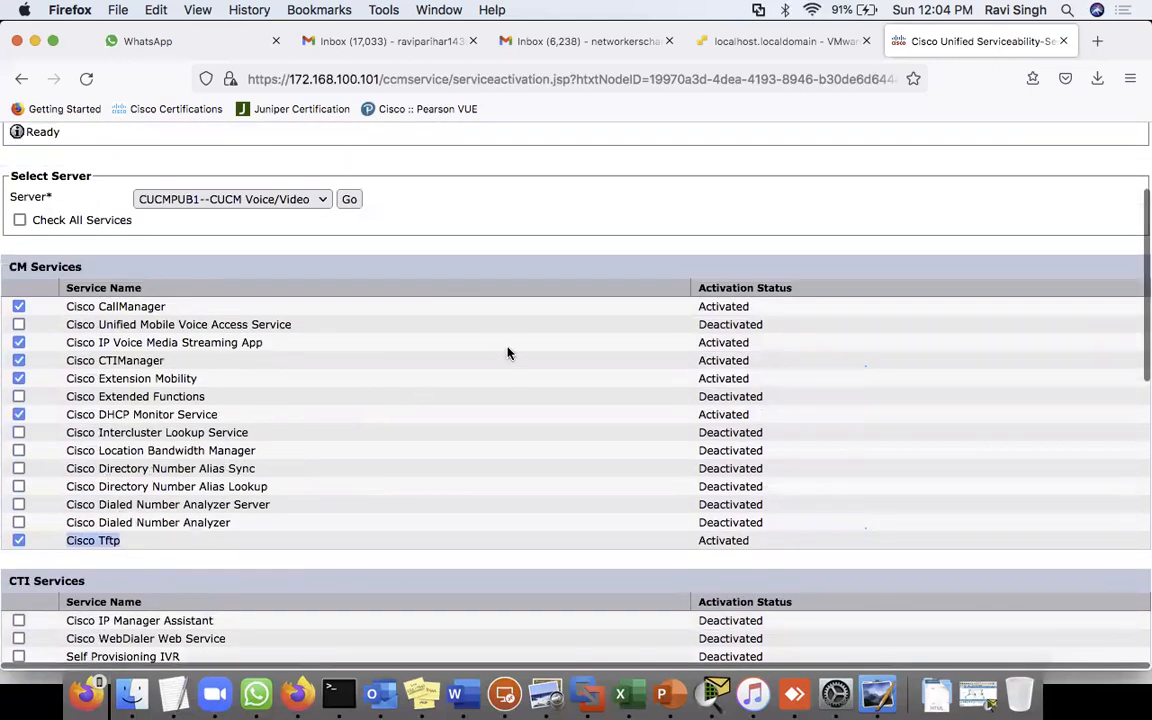
scroll(507, 352, "up", 4)
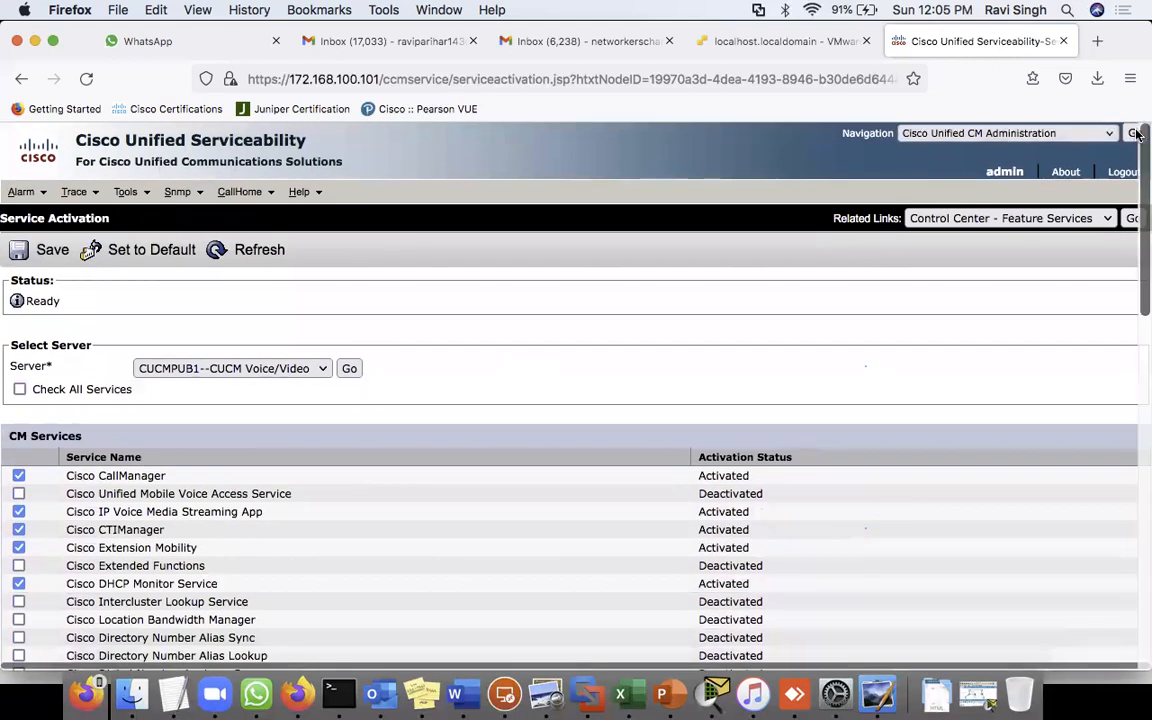
- Go to Cisco Unified CM Administration and find all plugins under Application > Plugins
left_click(1135, 134)
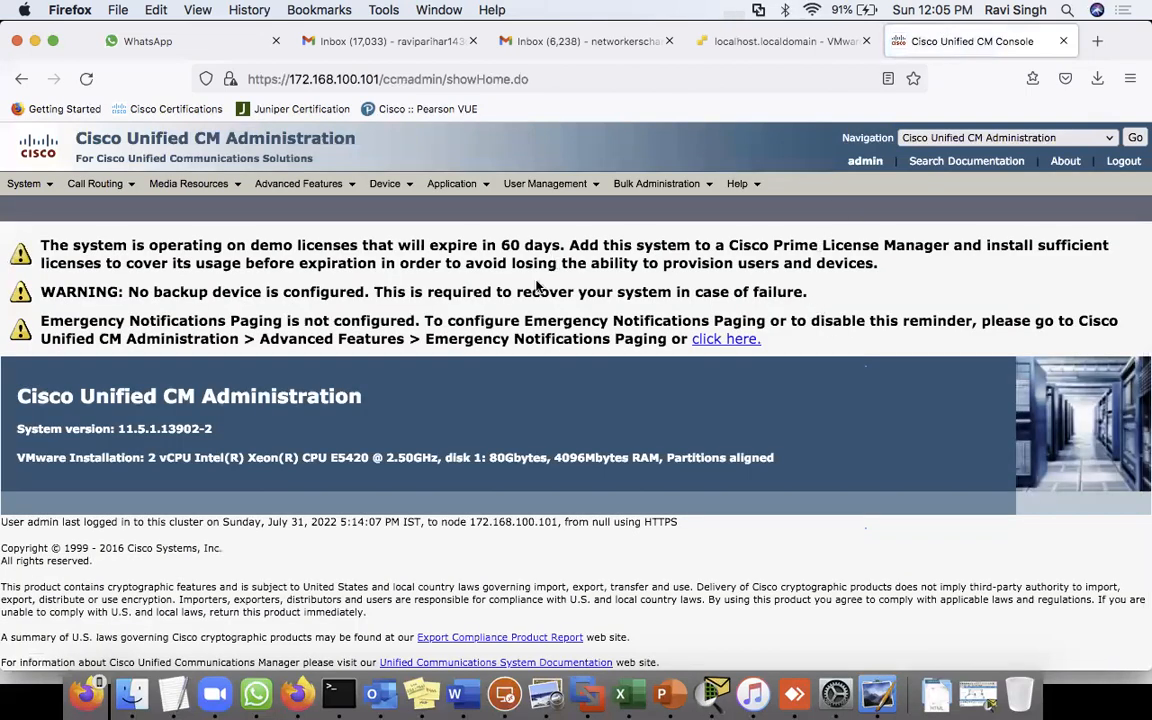
mouse_move(465, 190)
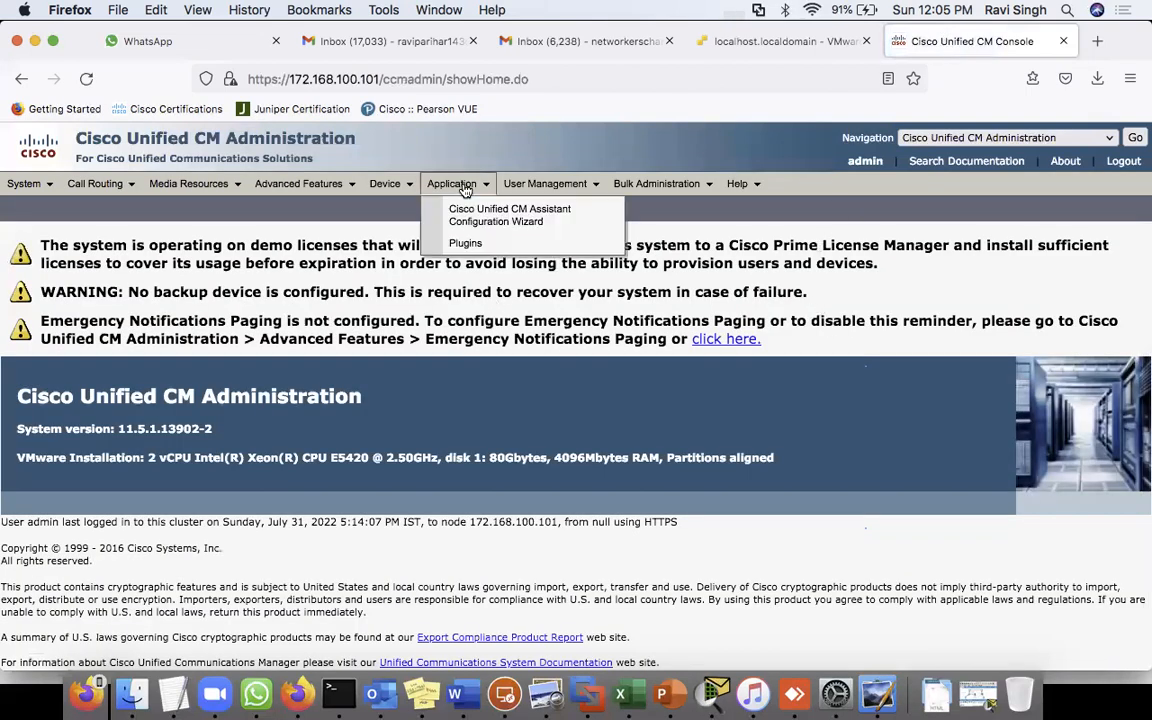
left_click(462, 243)
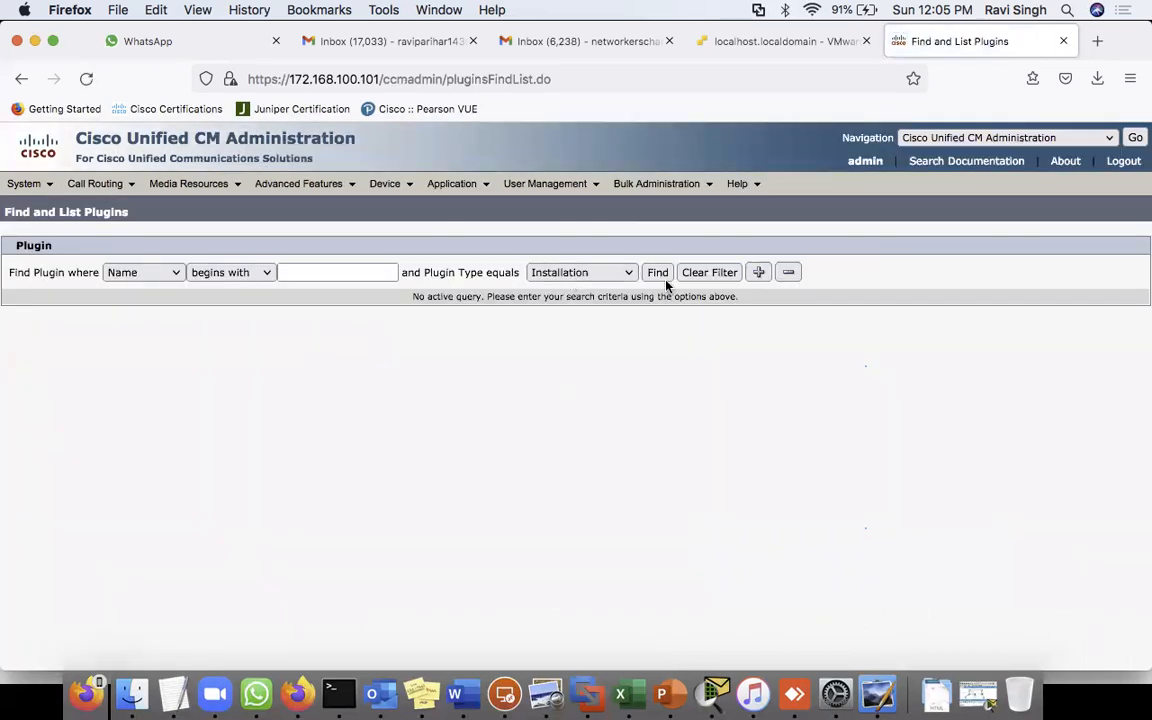
left_click(659, 278)
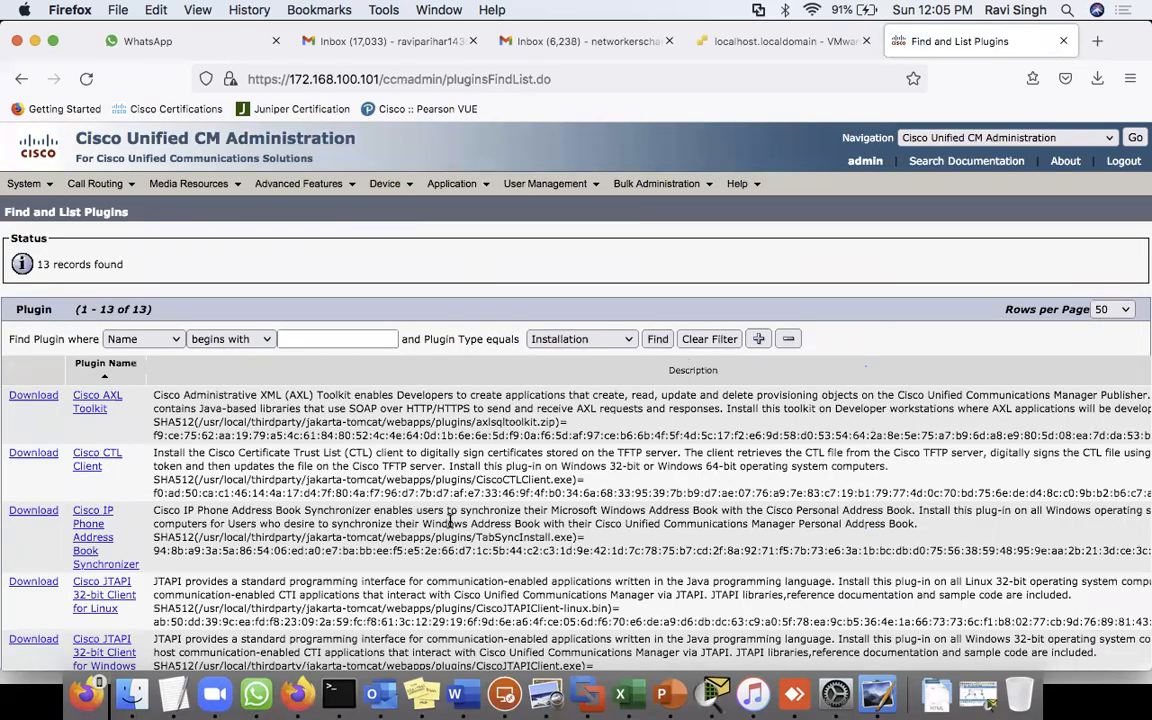
- Scroll through the 13 listed plugins, including AXL Toolkit and RTMT
scroll(450, 522, "down", 5)
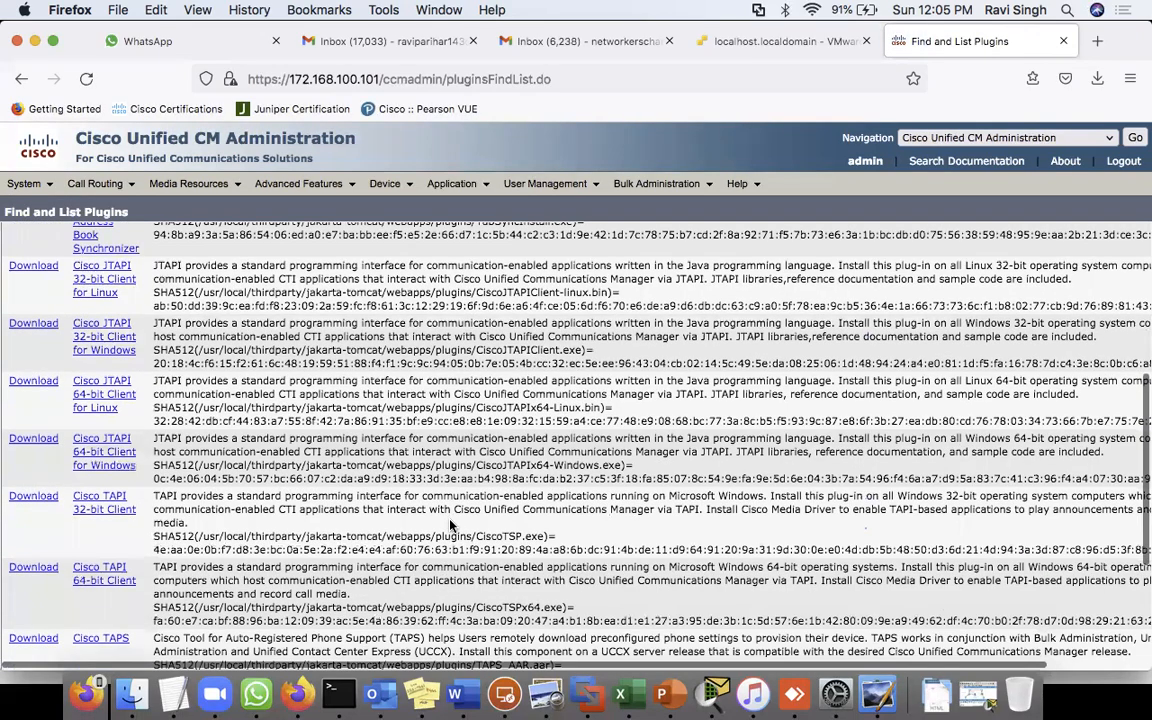
scroll(450, 520, "up", 4)
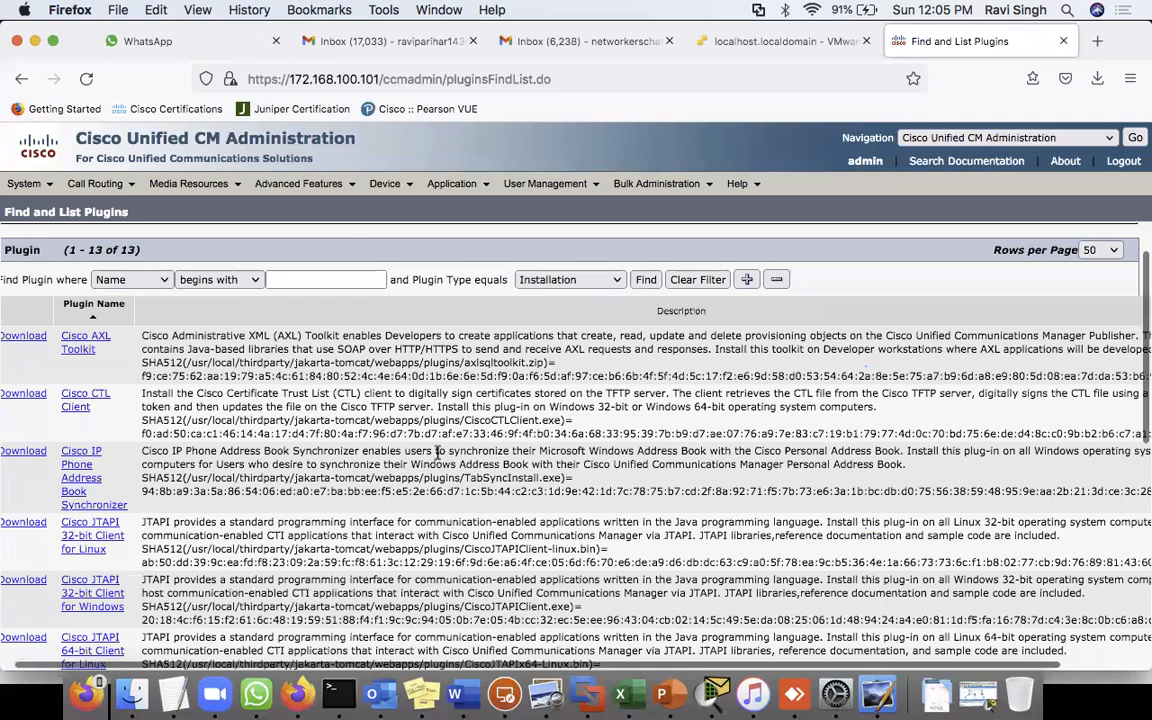
scroll(437, 455, "down", 7)
scroll(438, 462, "down", 1)
scroll(438, 462, "left", 1)
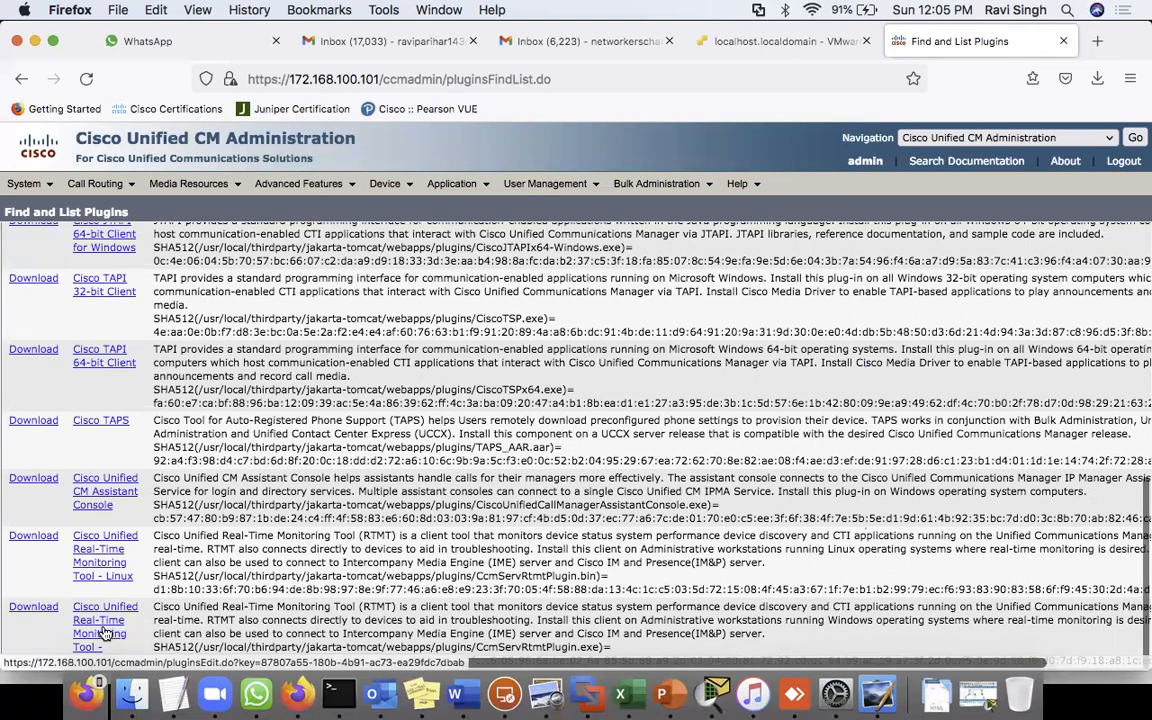
scroll(164, 564, "down", 2)
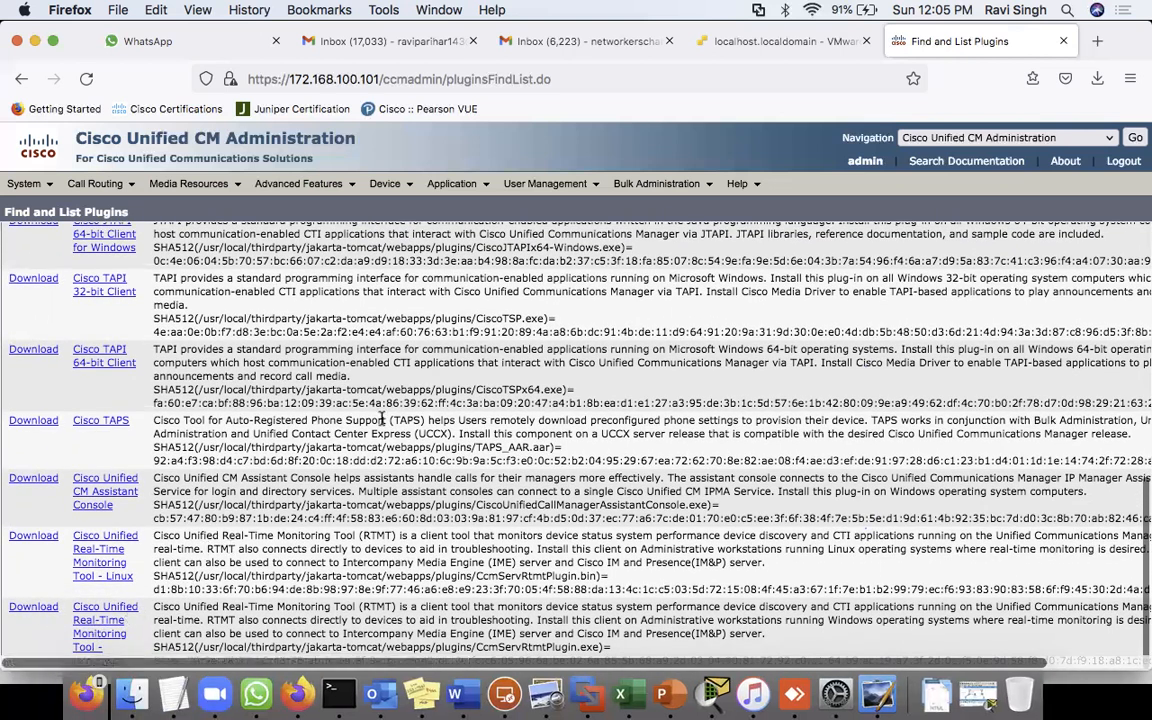
scroll(300, 425, "up", 2)
scroll(318, 449, "up", 5)
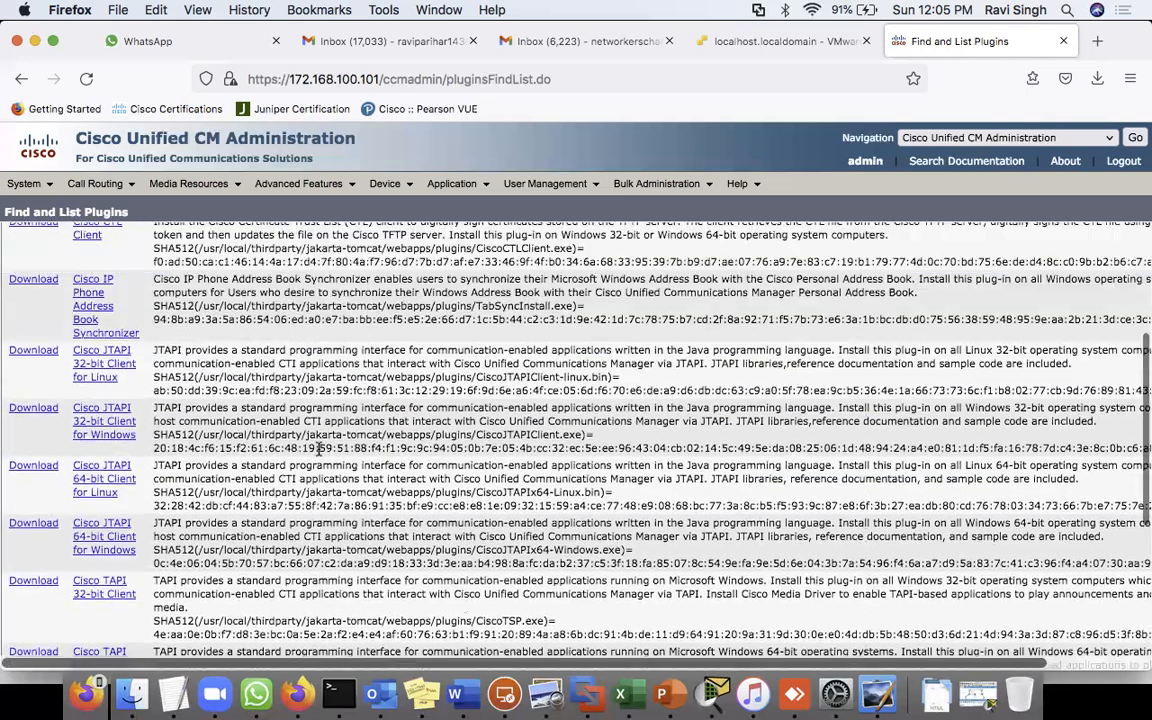
scroll(369, 430, "up", 4)
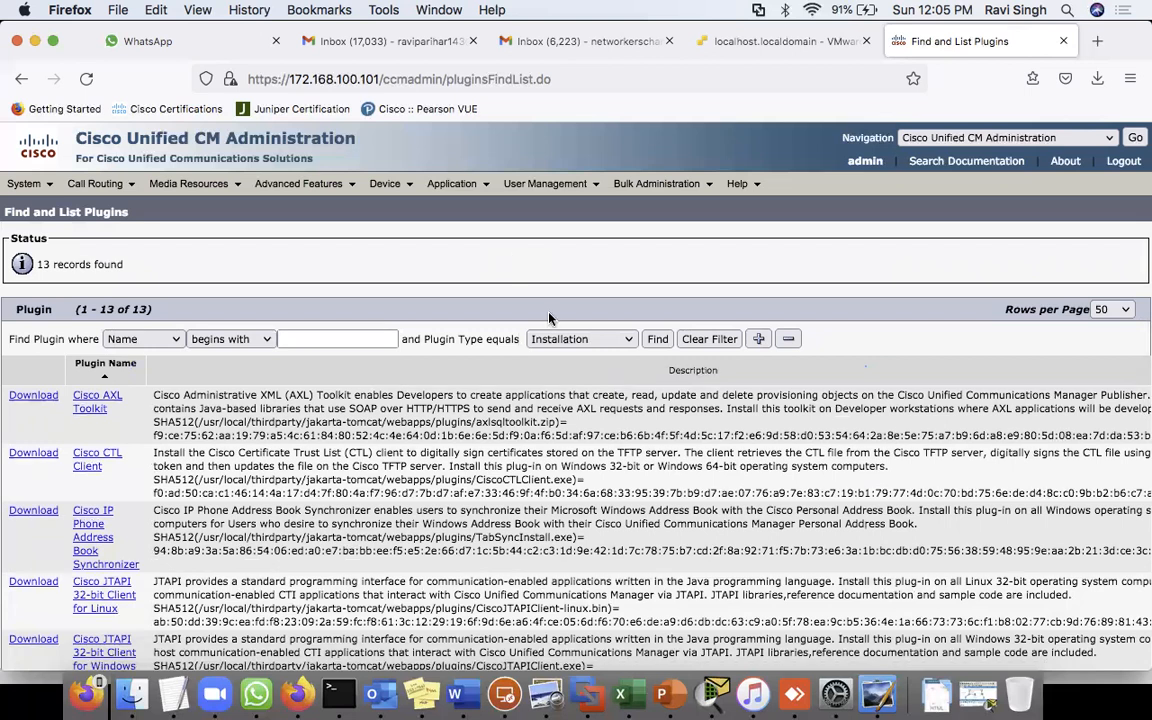
- Switch to Cisco Unified OS Administration, sign in, and bring up the Software Upgrades menu
left_click(1064, 140)
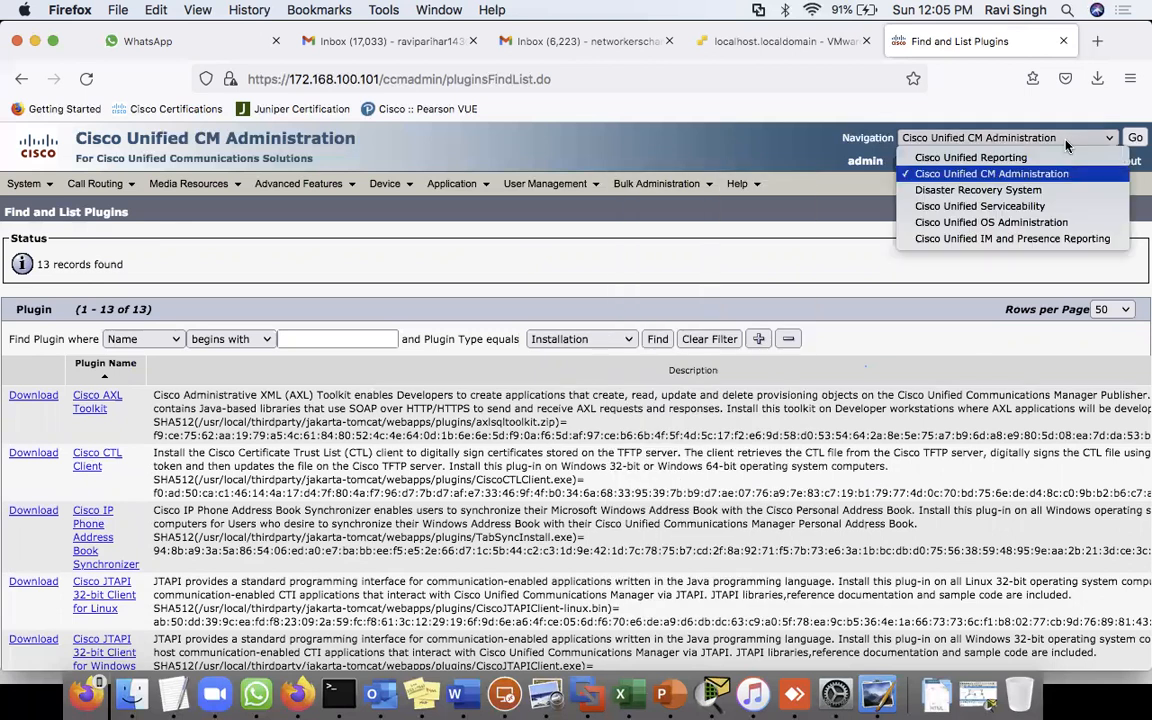
left_click(1016, 223)
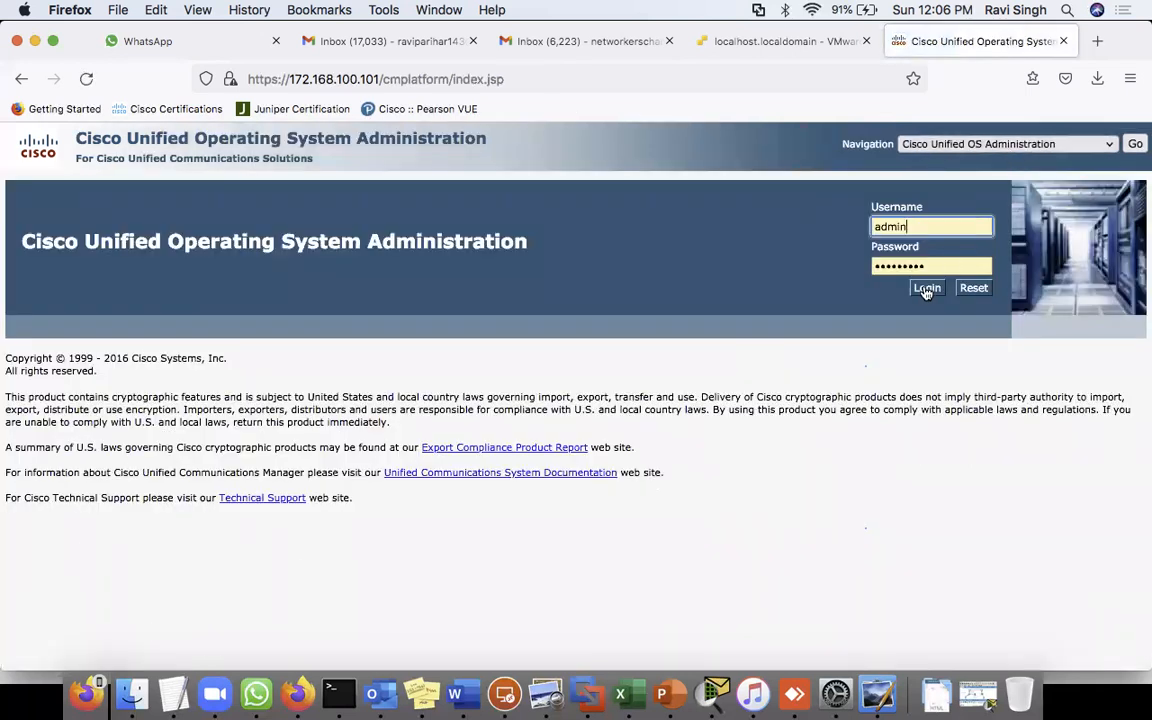
left_click(927, 289)
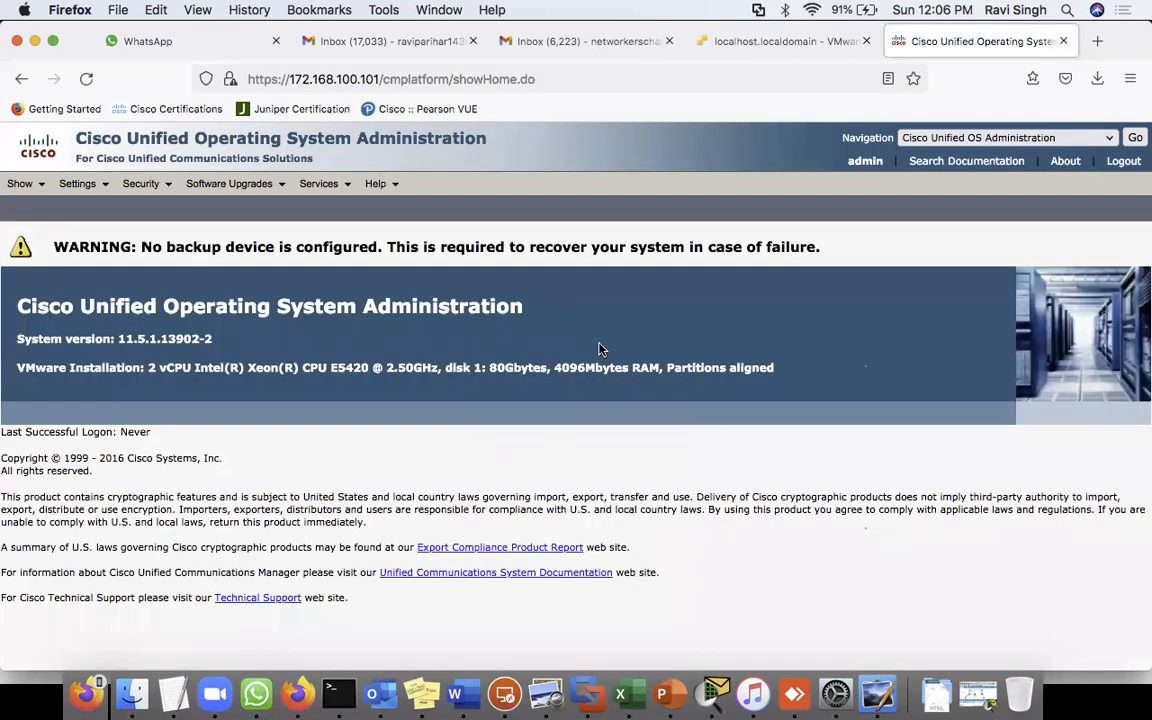
mouse_move(238, 192)
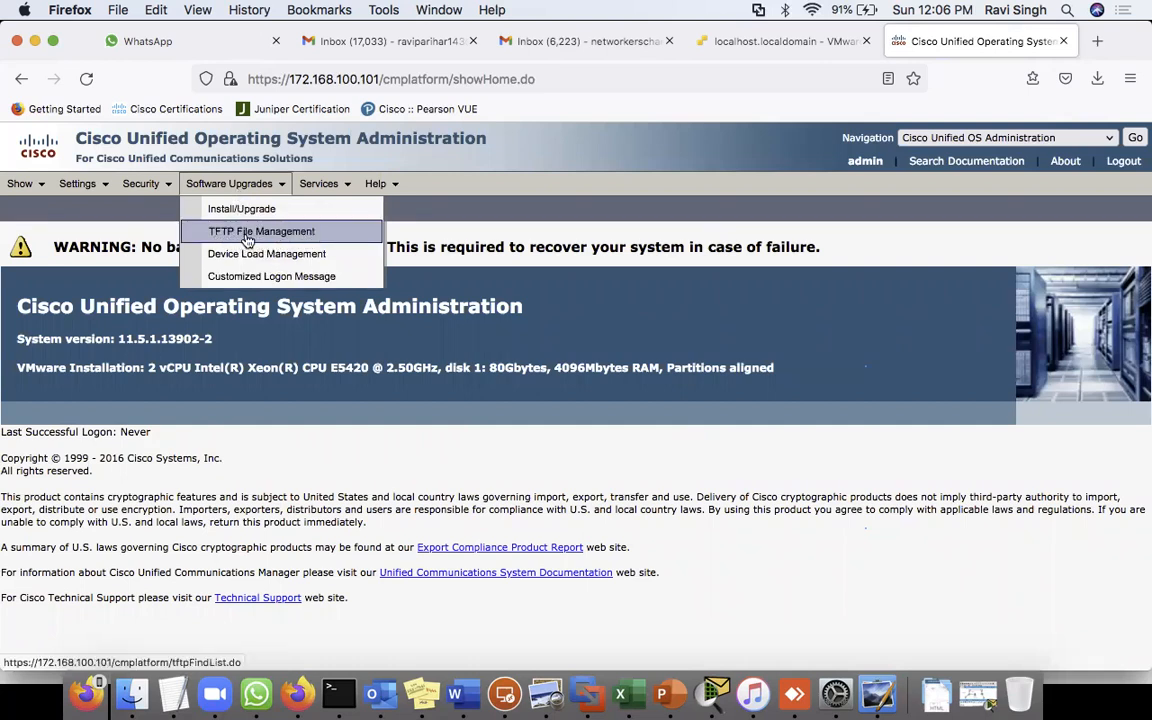
- Find all 708 files on the TFTP File Management page
left_click(240, 232)
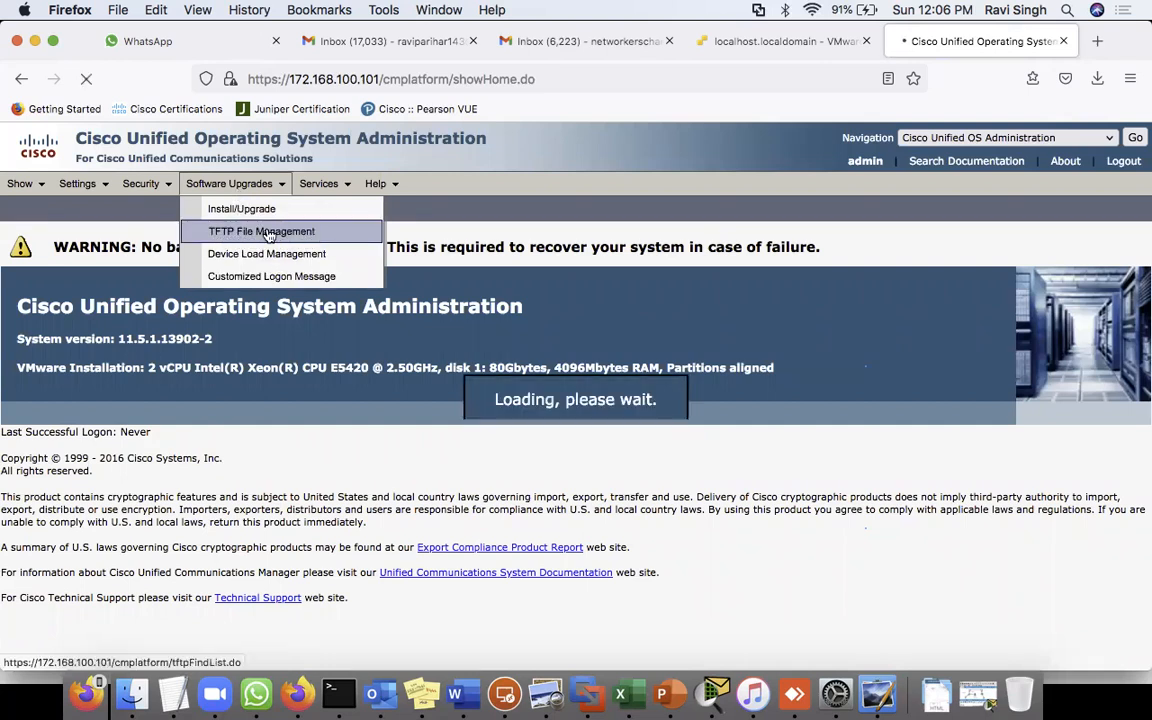
left_click(430, 307)
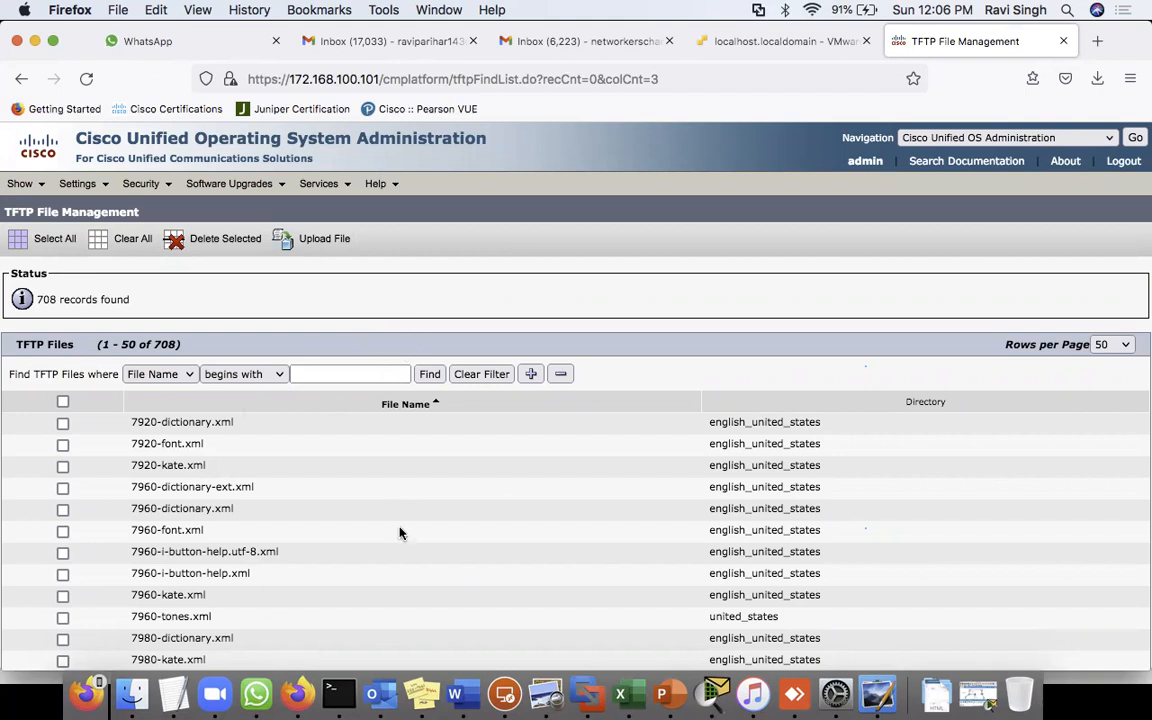
scroll(399, 533, "down", 15)
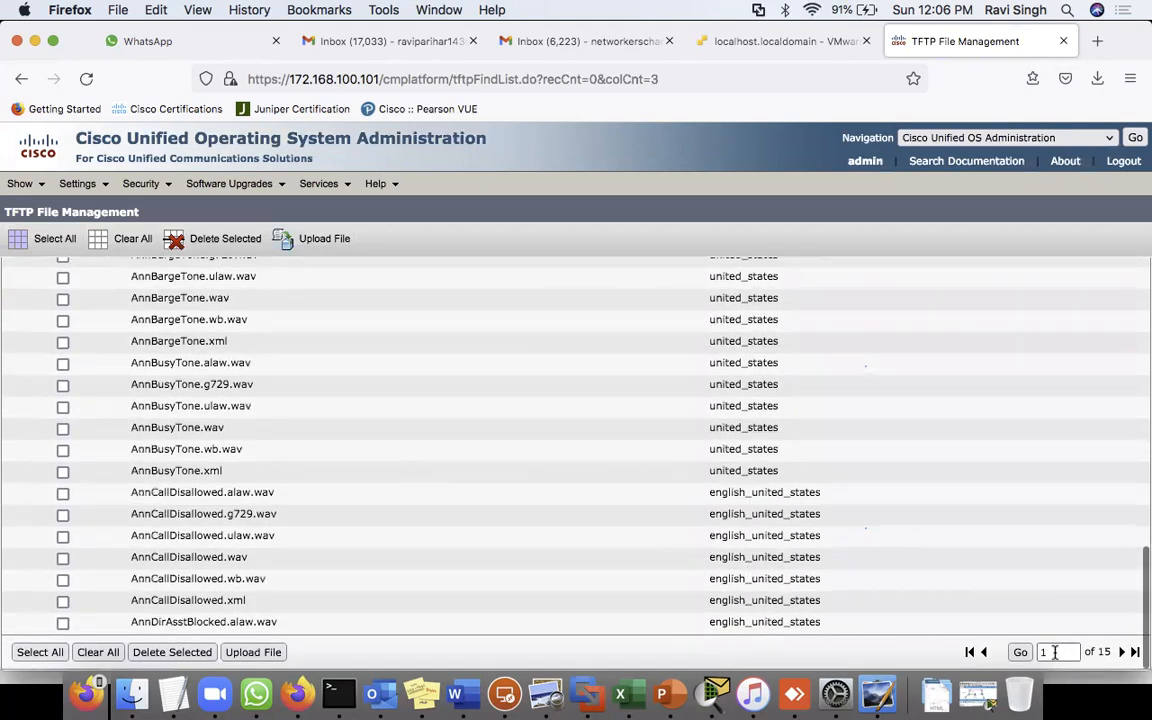
scroll(860, 490, "up", 4)
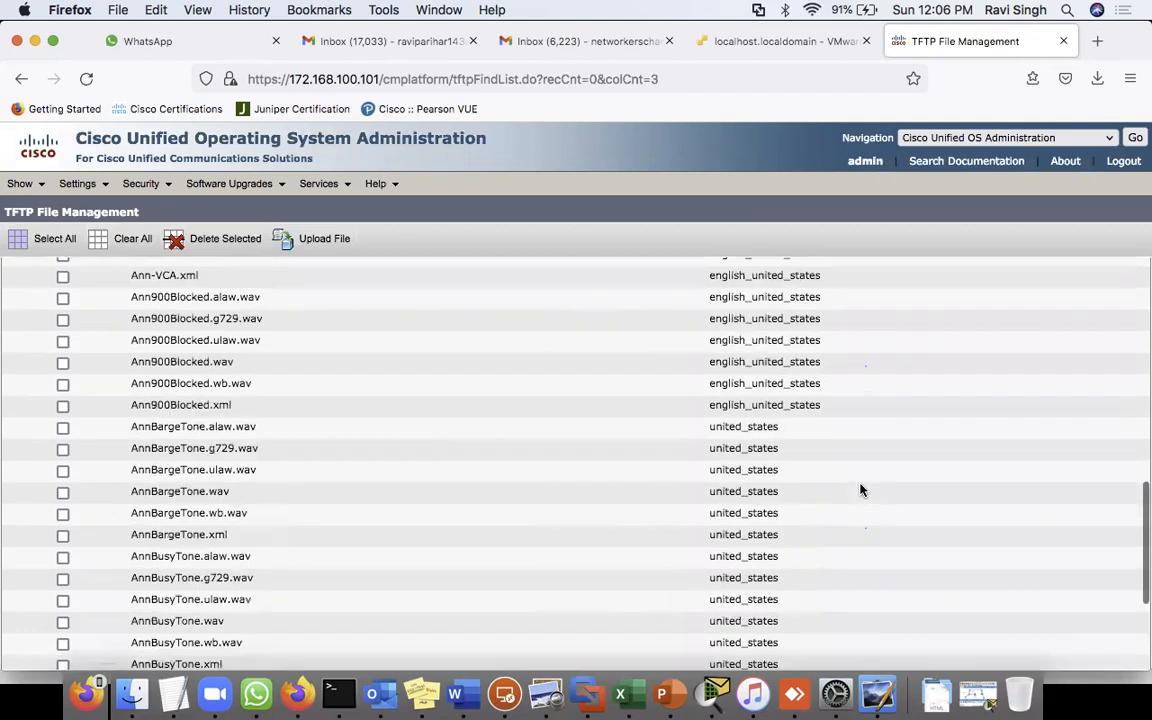
scroll(860, 490, "up", 10)
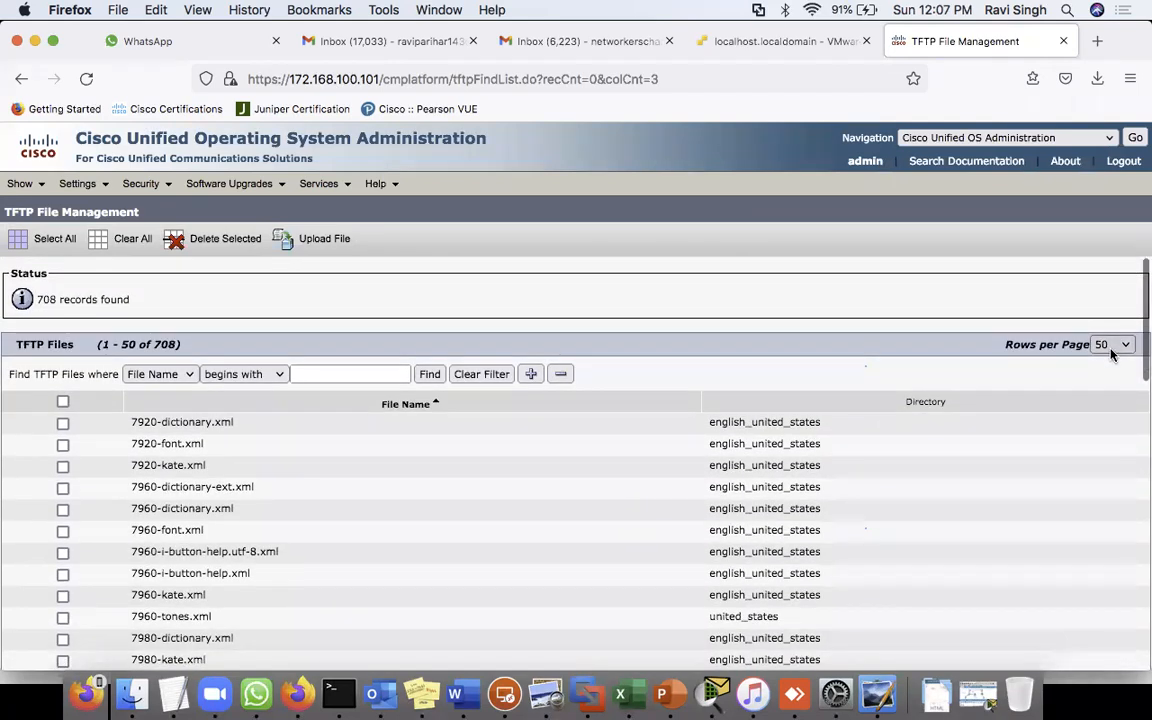
- Show 250 rows per page and scroll through the TFTP file list
left_click(1113, 344)
left_click(1114, 417)
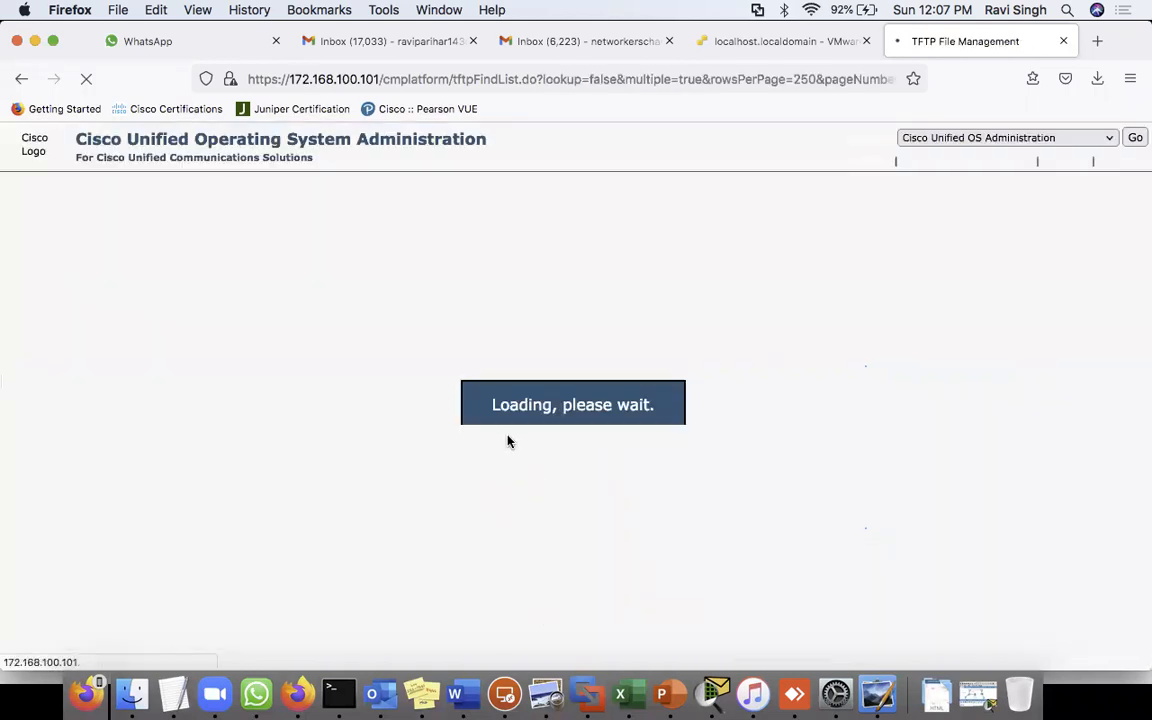
scroll(476, 586, "down", 5)
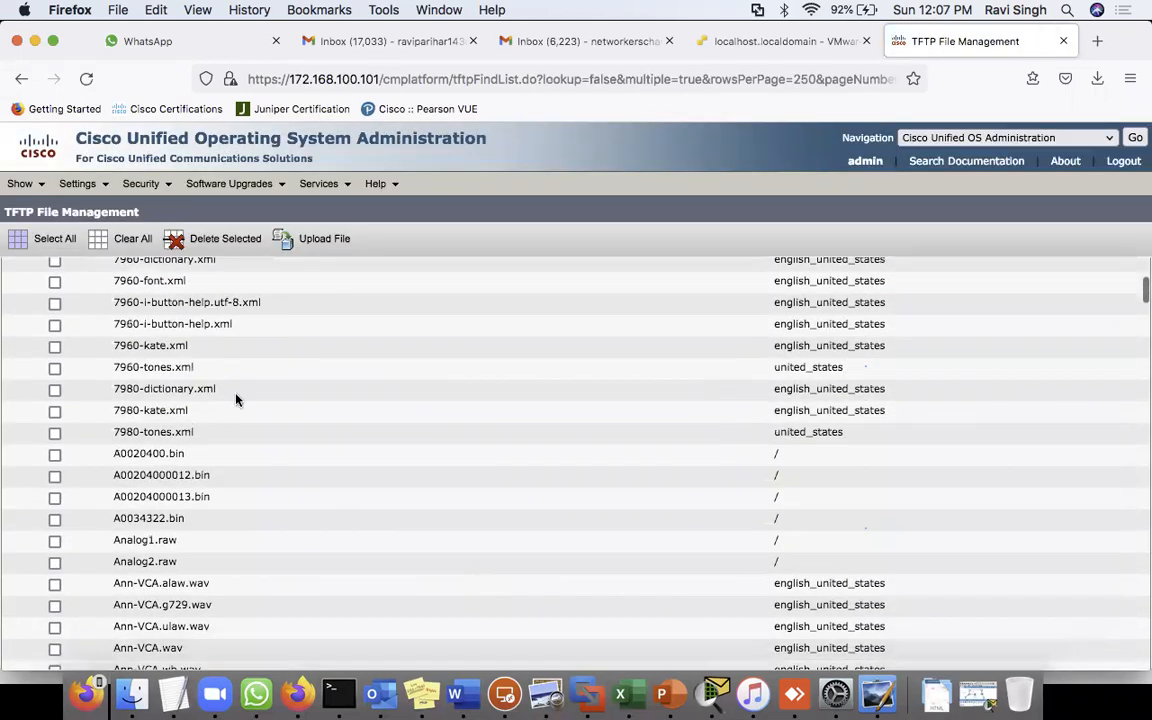
scroll(334, 489, "down", 3)
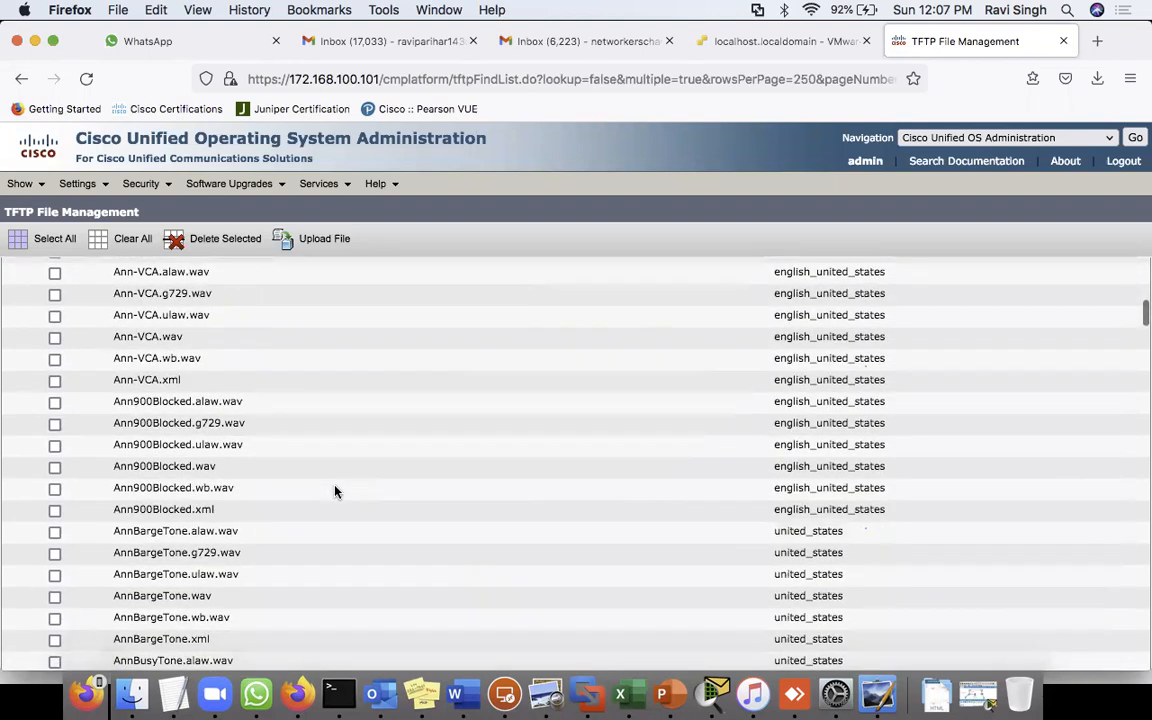
scroll(351, 531, "down", 15)
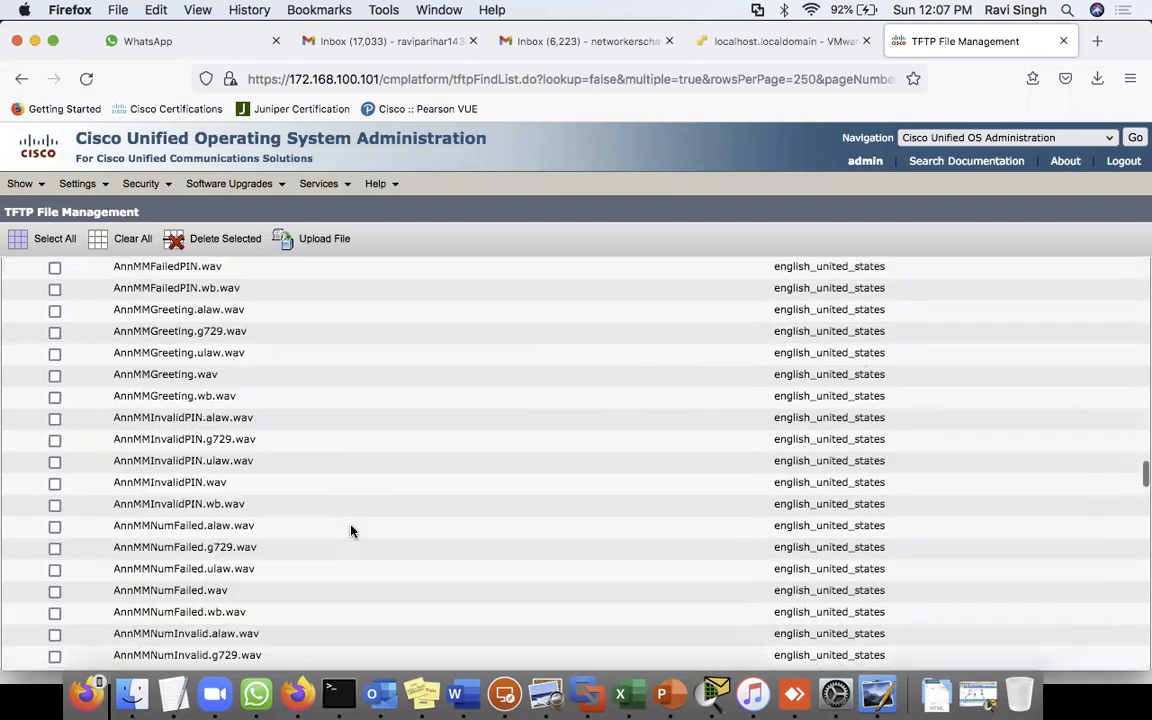
scroll(351, 531, "down", 10)
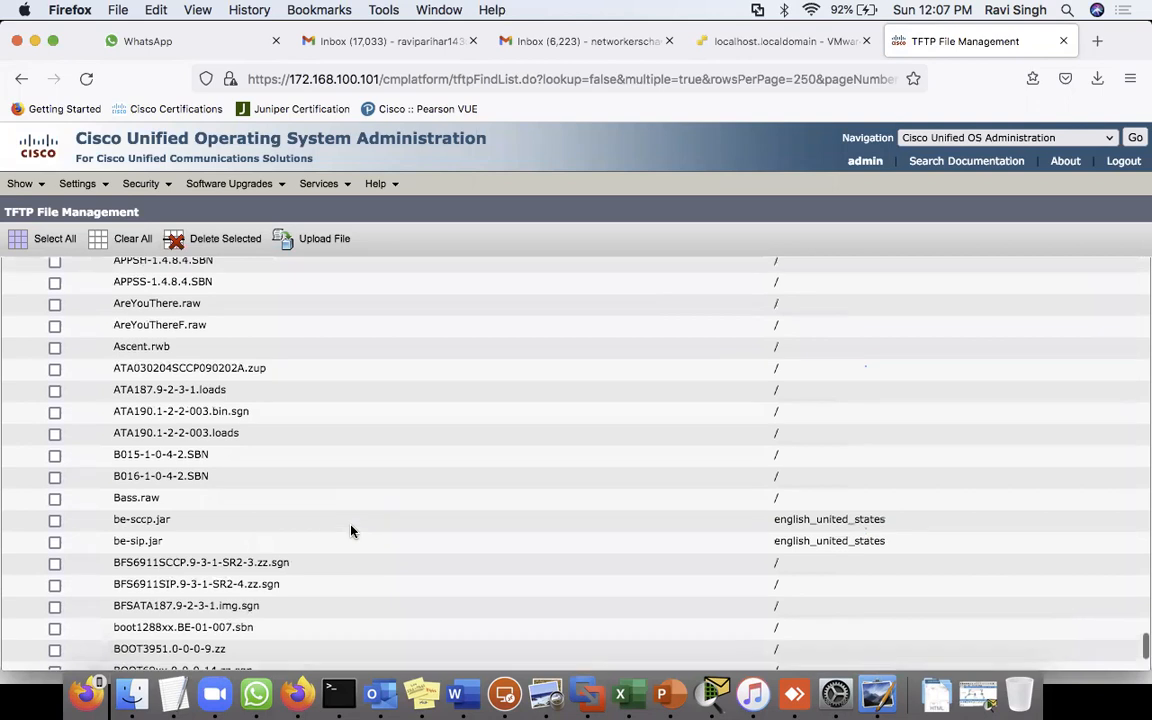
scroll(363, 586, "down", 3)
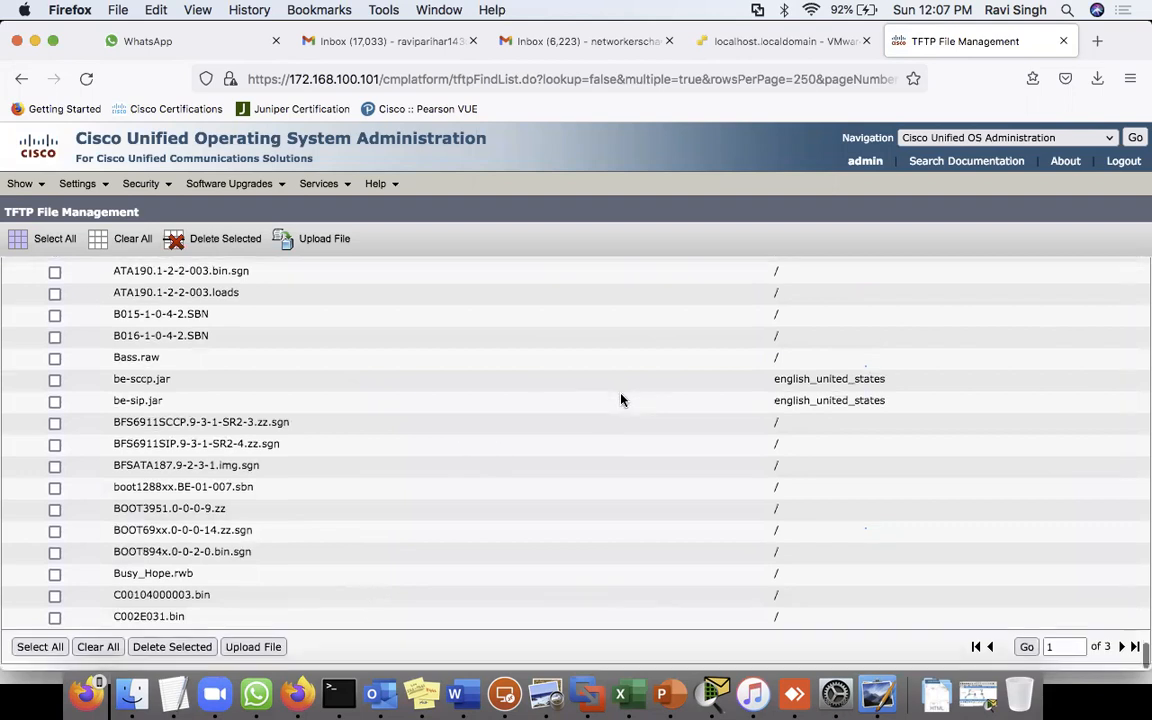
scroll(620, 399, "up", 15)
scroll(620, 399, "up", 10)
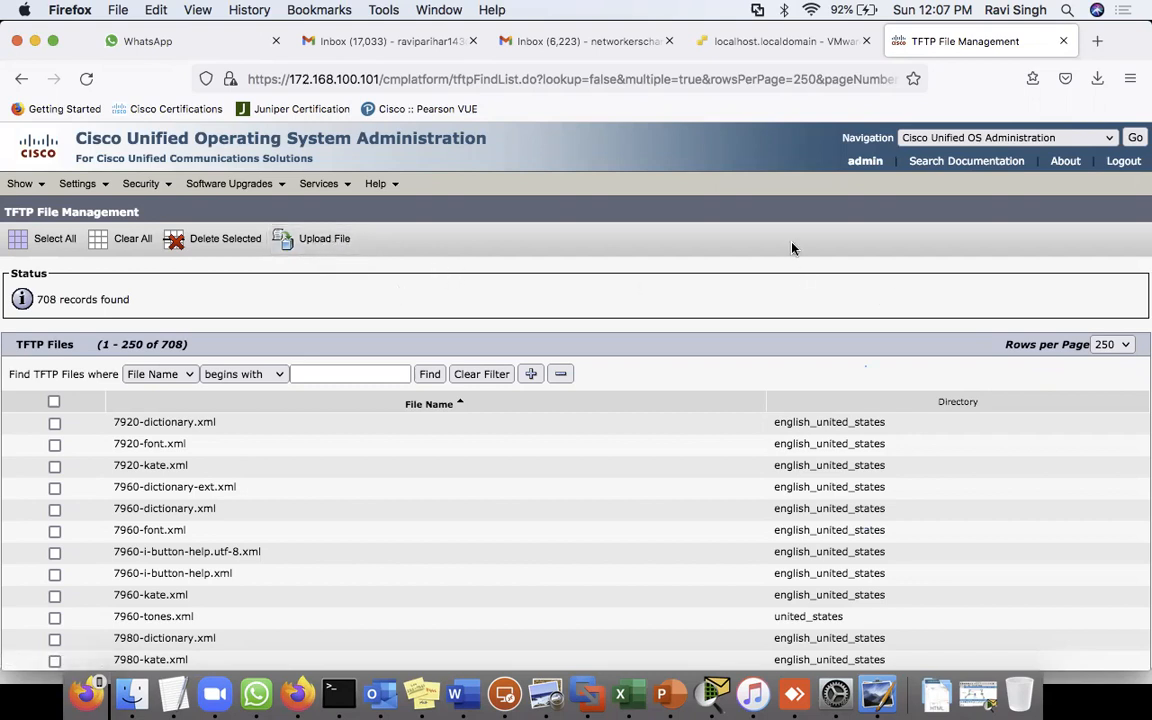
- Switch the Navigation menu to Cisco Unified CM Administration and sign in as admin
left_click(1000, 137)
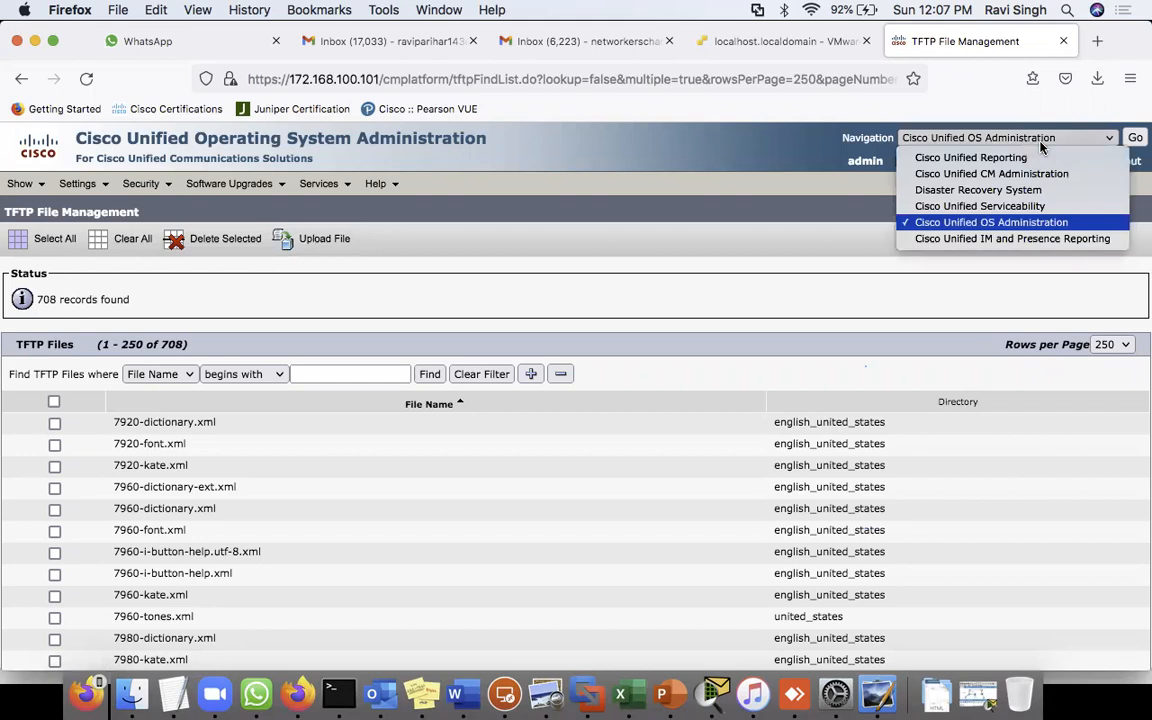
left_click(633, 265)
mouse_move(230, 183)
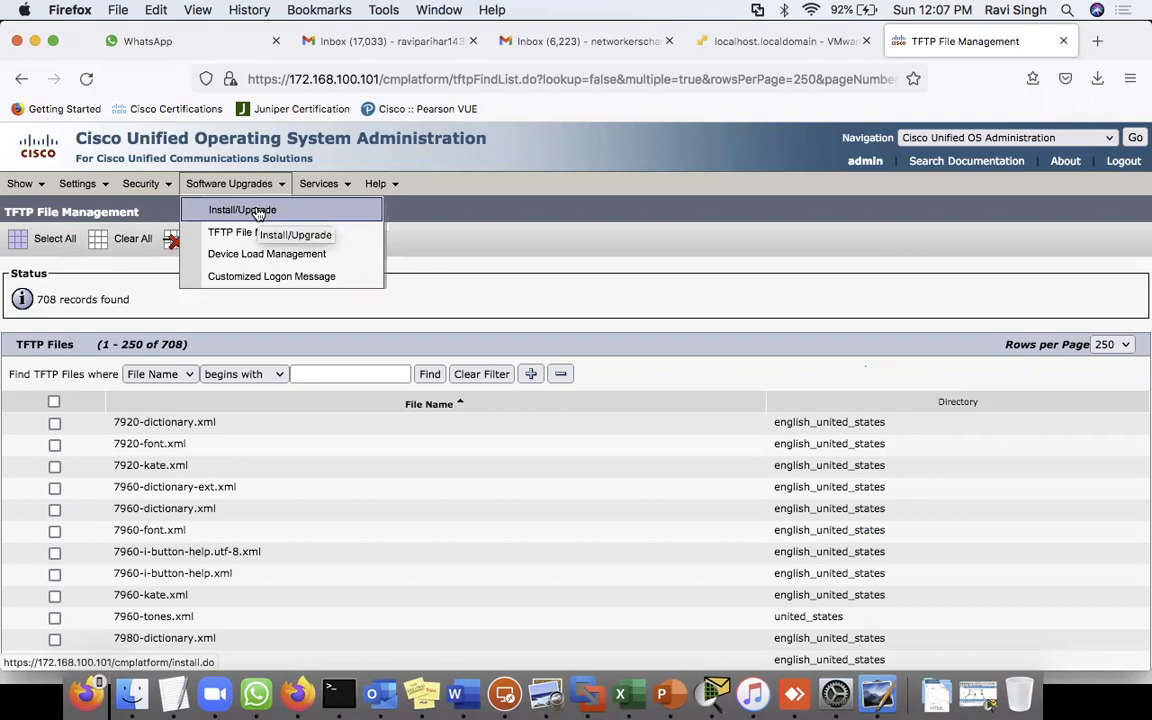
mouse_move(145, 182)
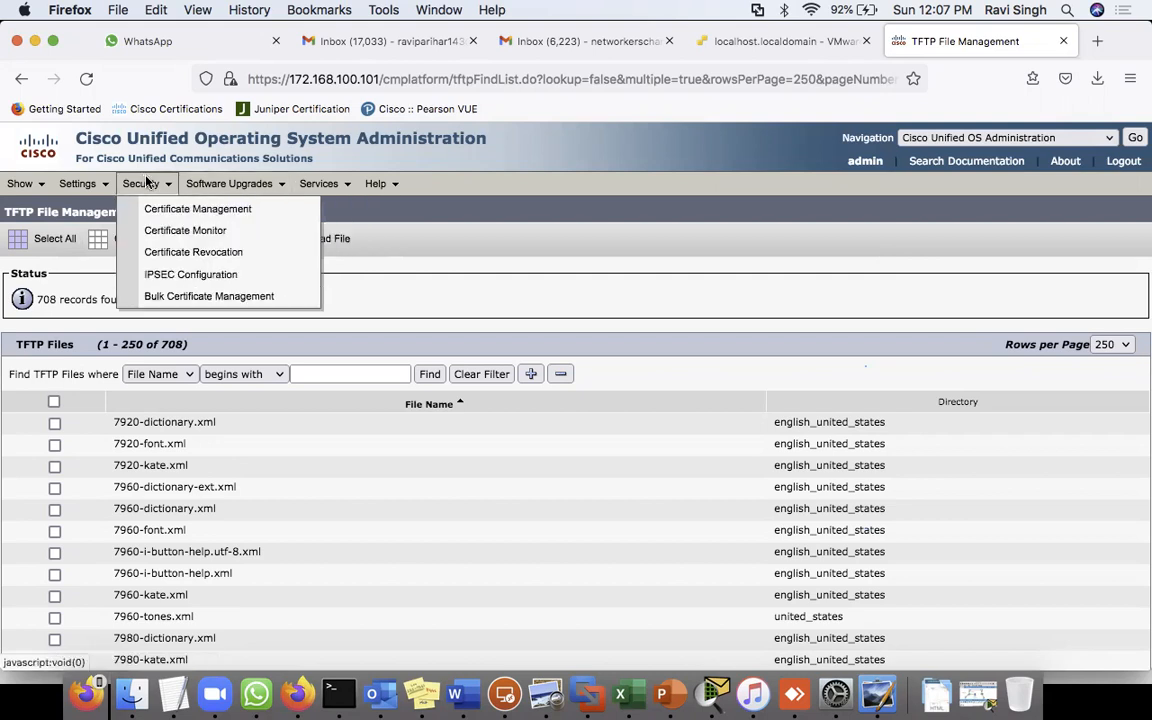
mouse_move(90, 177)
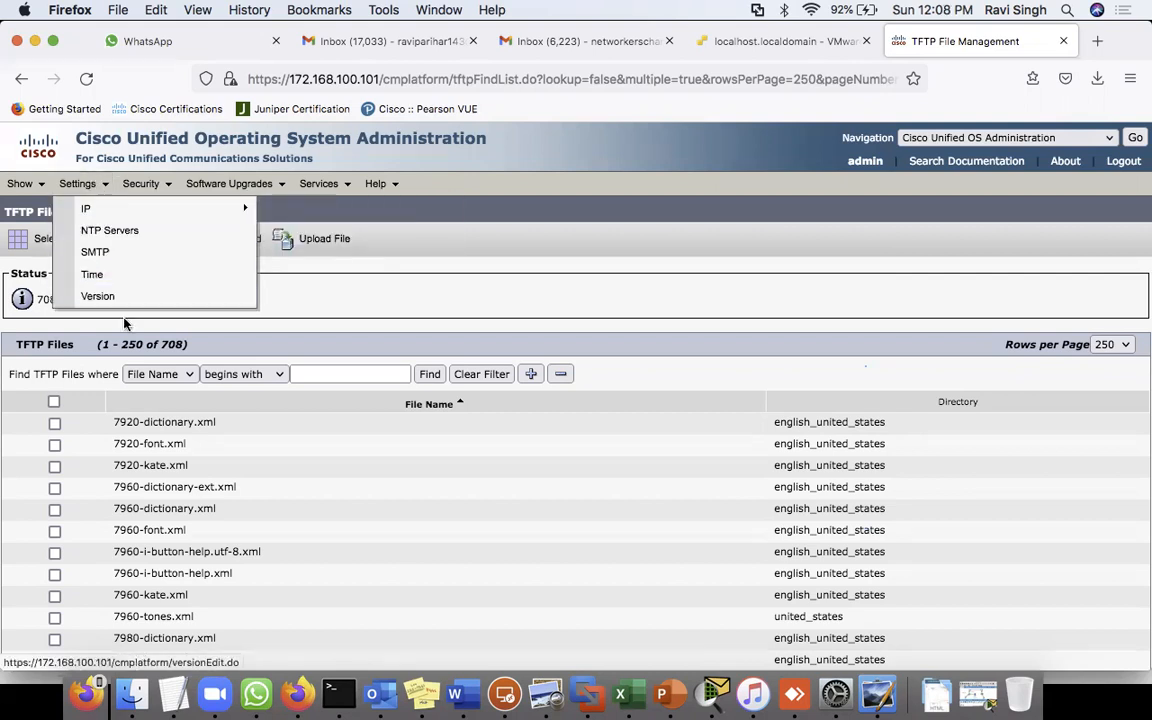
left_click(1059, 138)
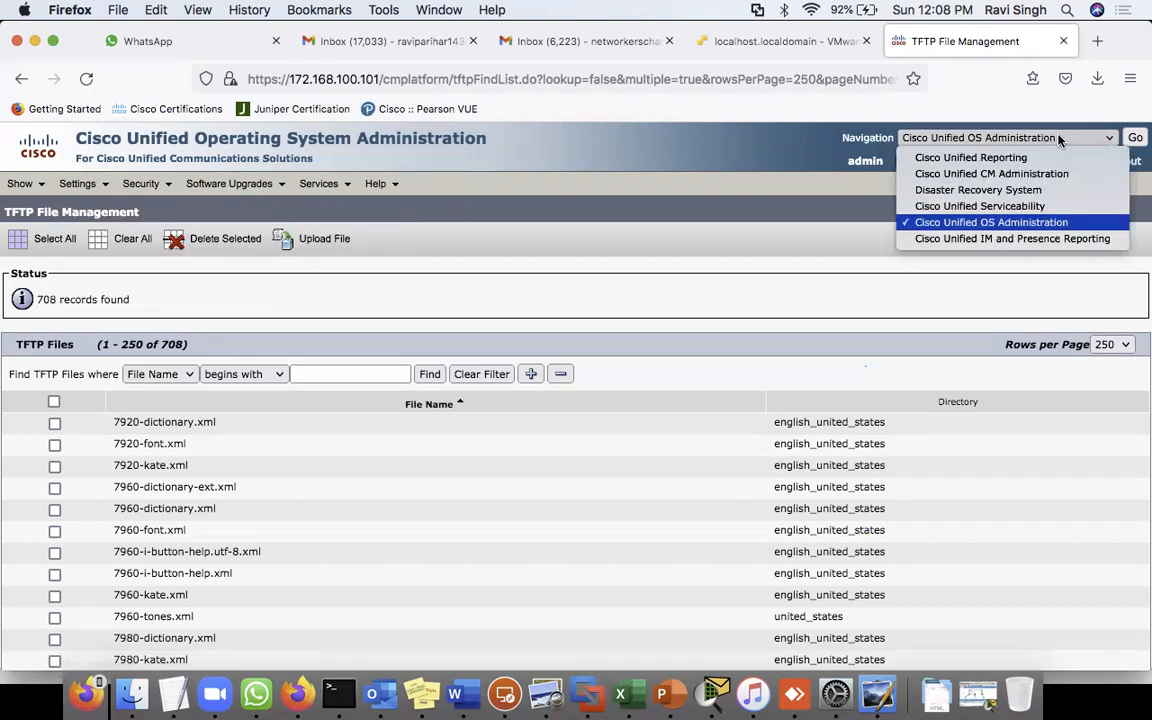
left_click(1000, 174)
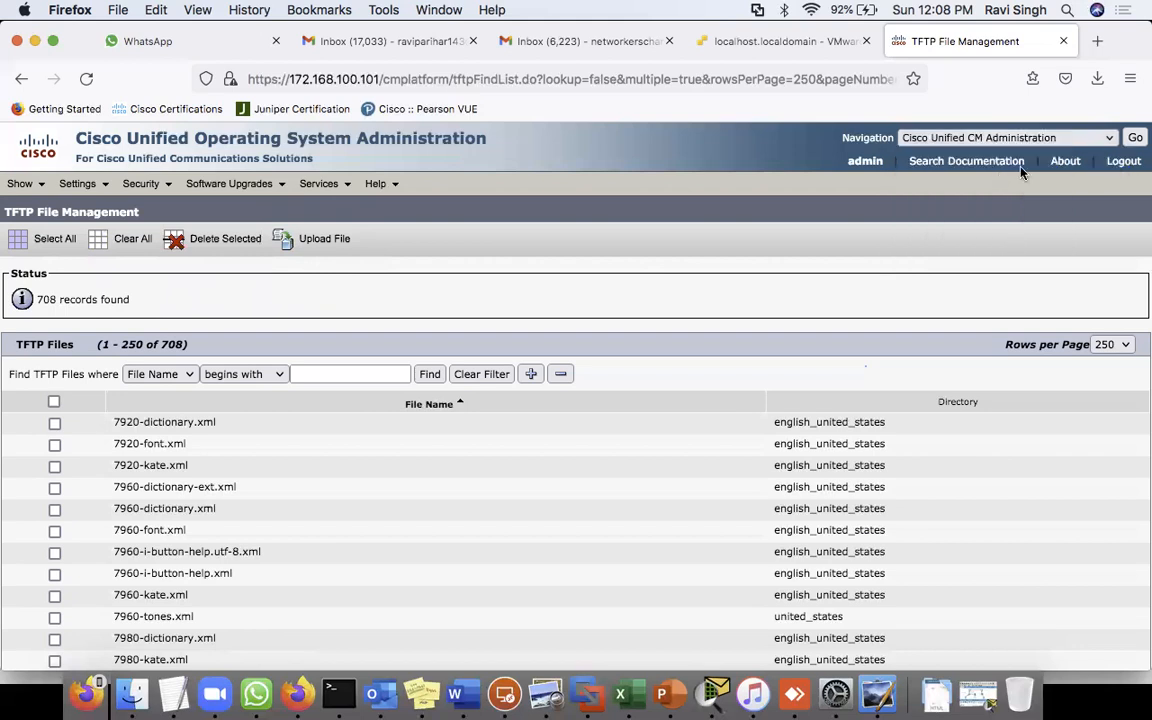
left_click(1134, 142)
left_click(927, 287)
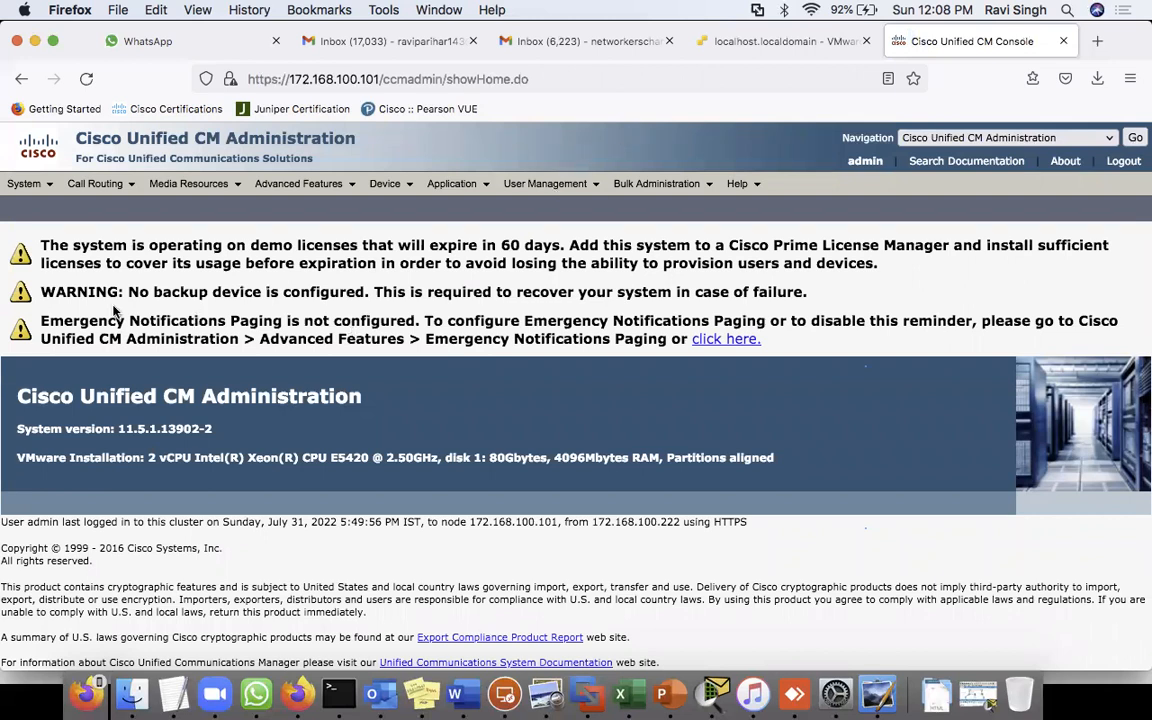
- Tick Auto-registration Disabled on server CM_CUCMPUB1, then show the 'Cisco SIP Phone Startup Process' slide
mouse_move(44, 188)
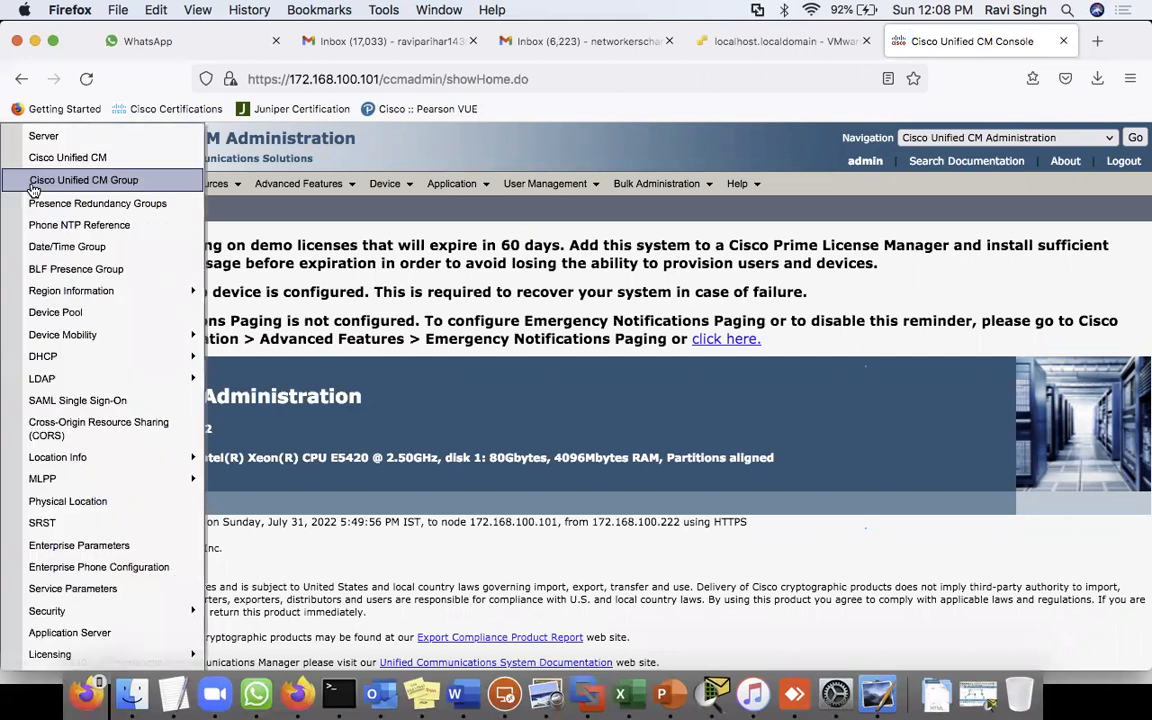
left_click(86, 168)
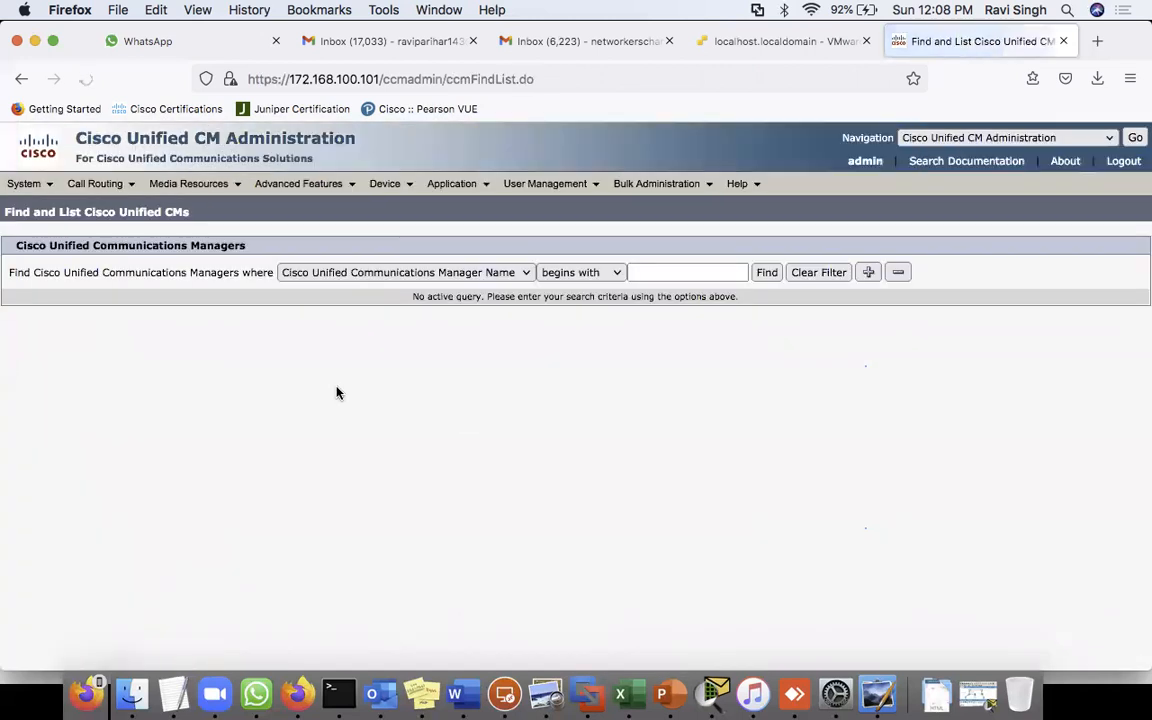
left_click(766, 273)
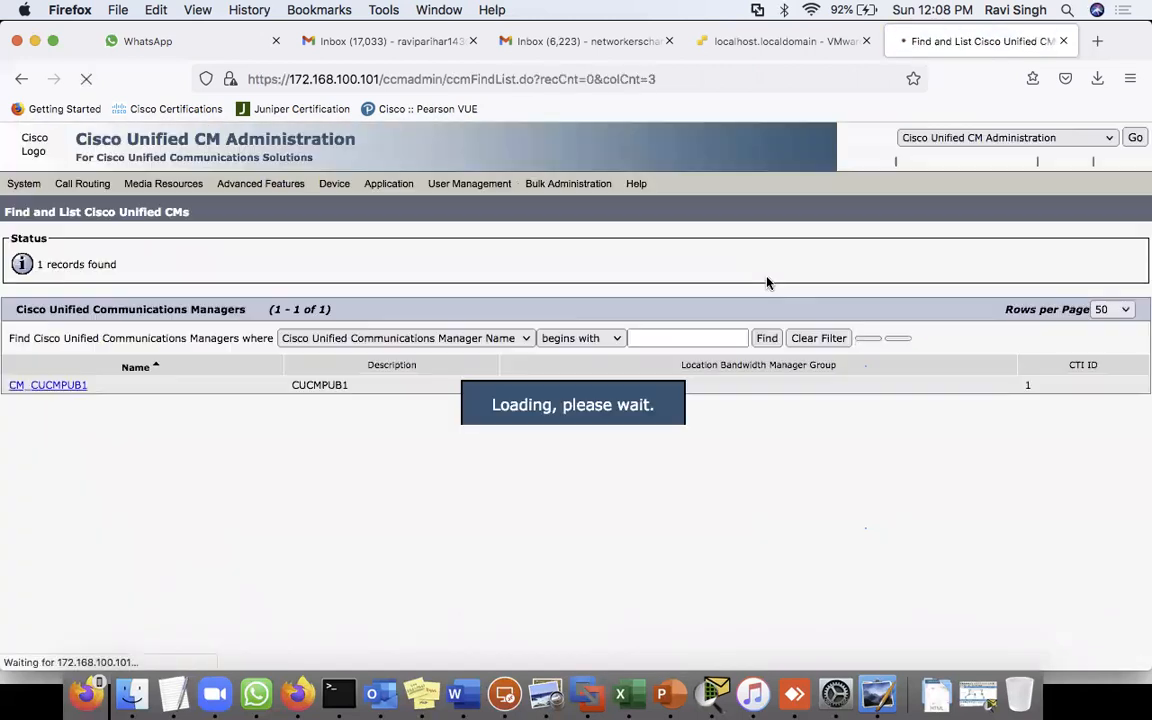
left_click(52, 390)
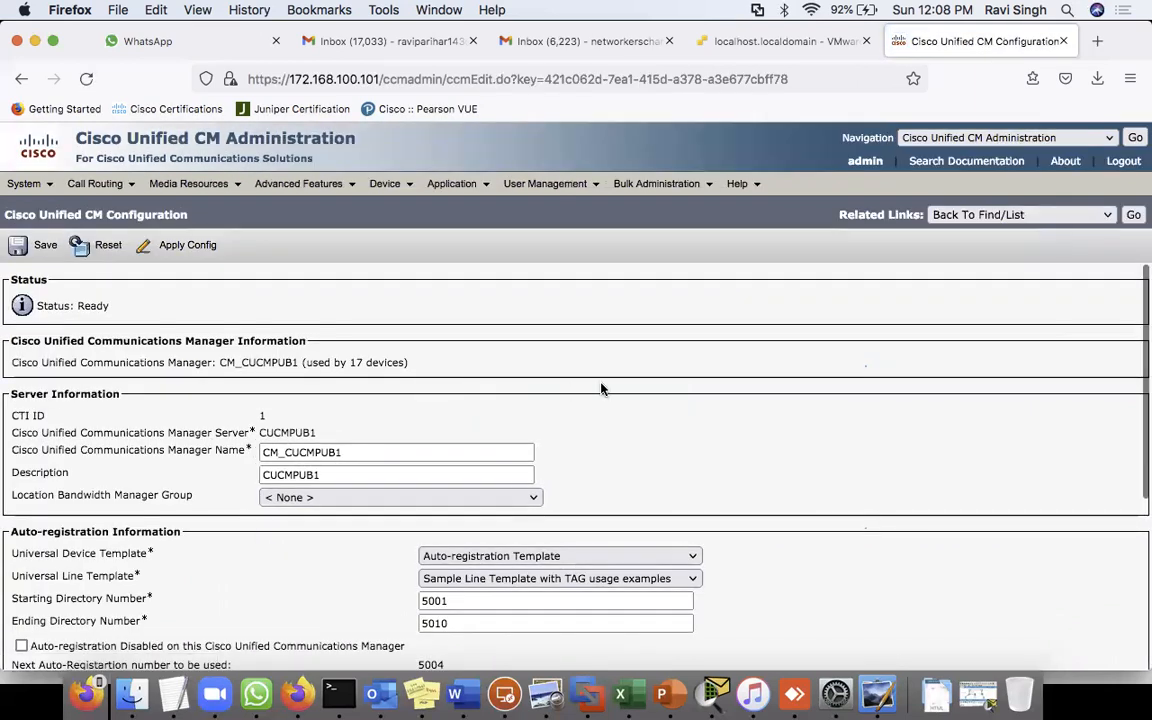
left_click(21, 646)
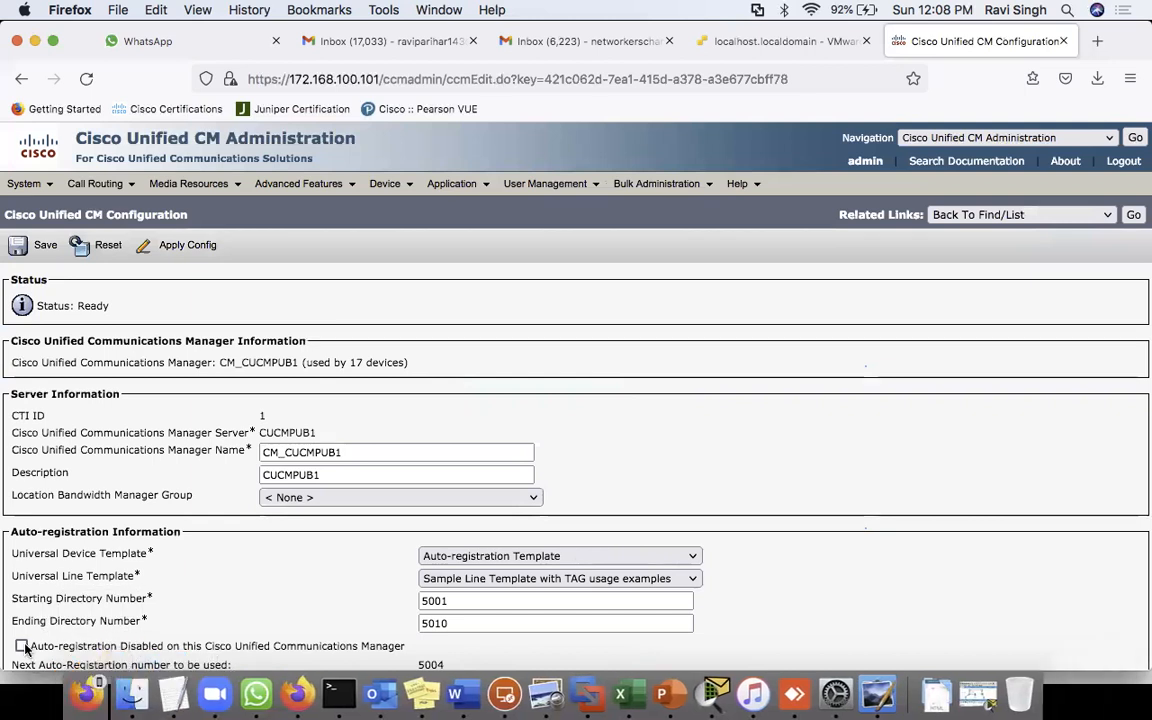
scroll(249, 486, "down", 5)
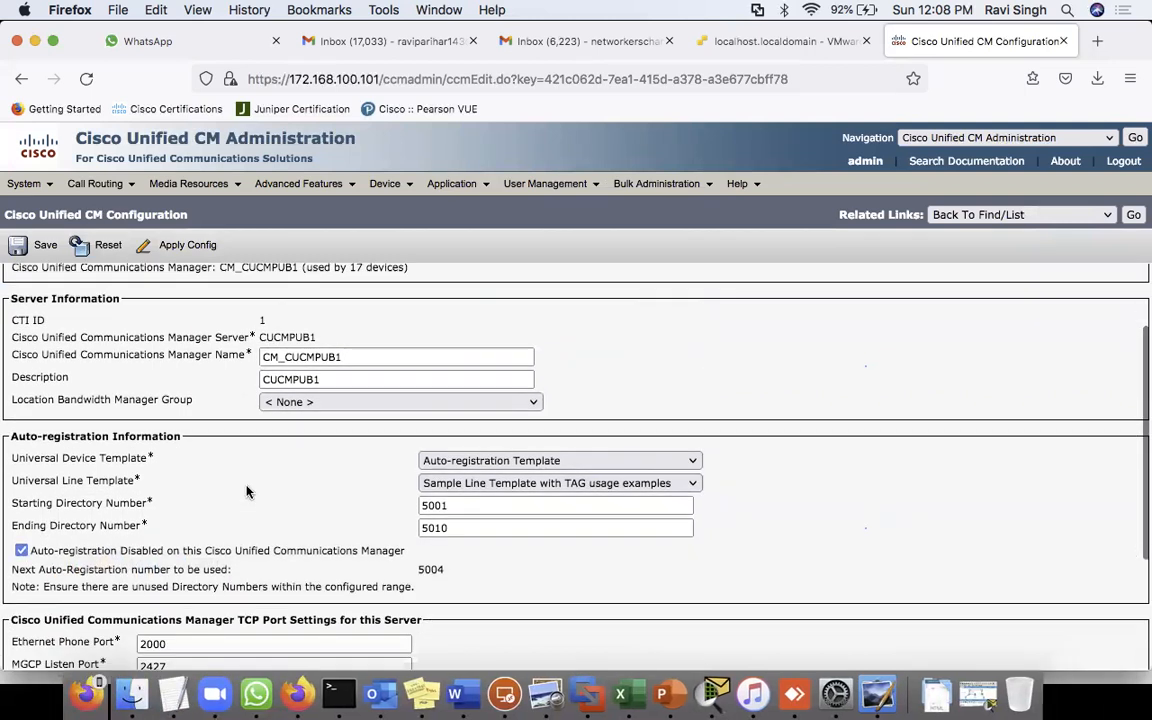
scroll(247, 490, "up", 4)
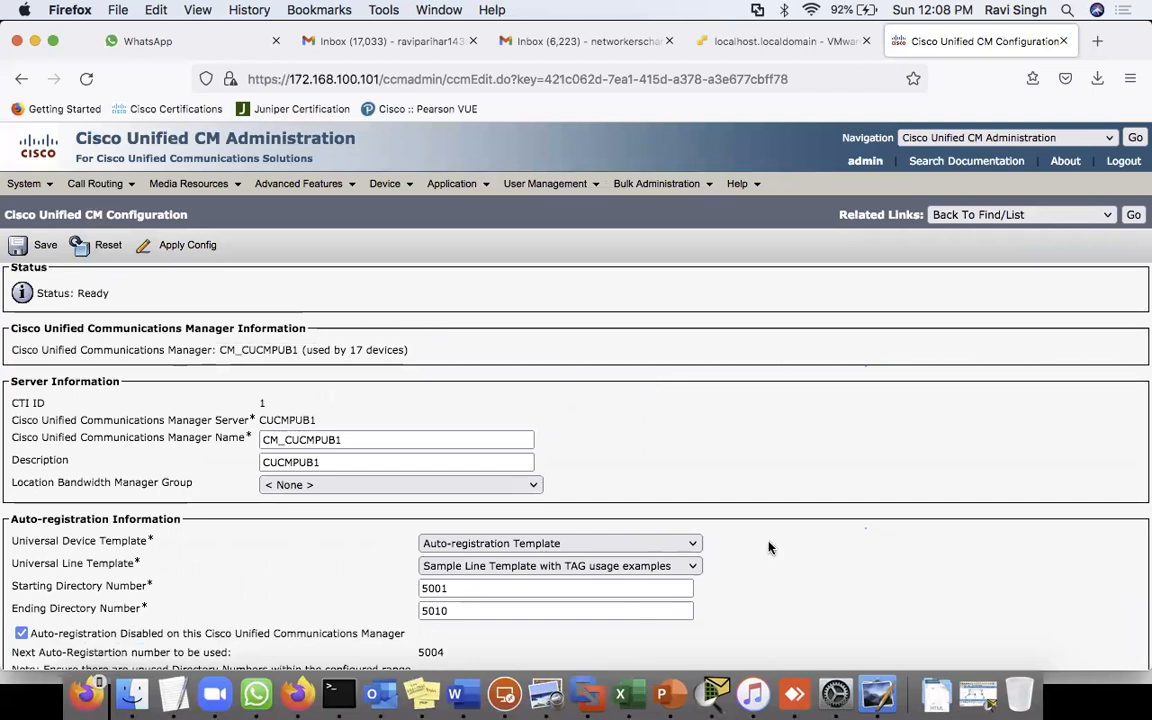
left_click(661, 693)
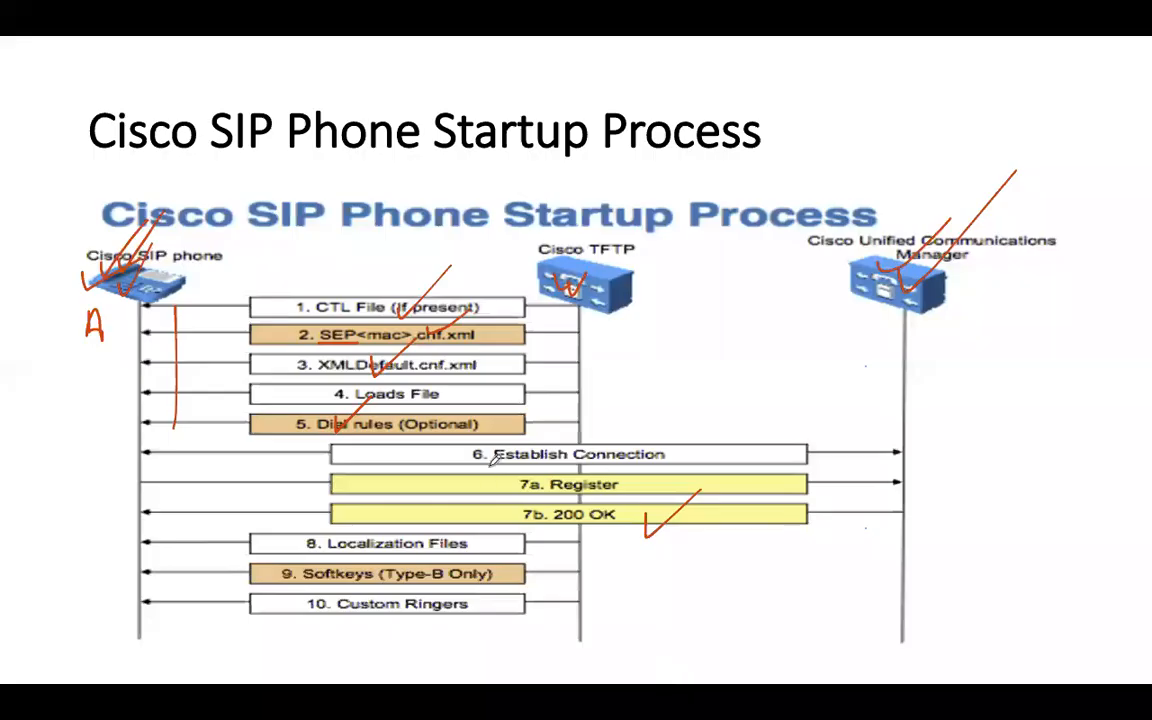
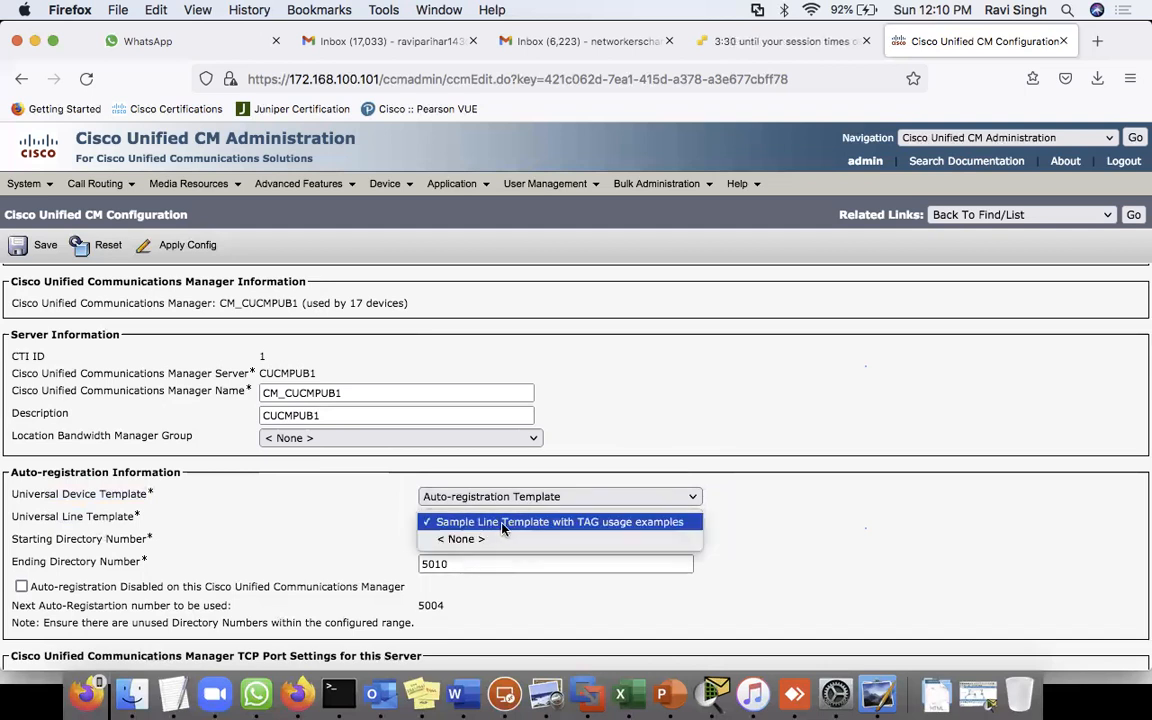
- Keep the Sample Line Template and change the starting directory number from 5001 to 7001
left_click(493, 522)
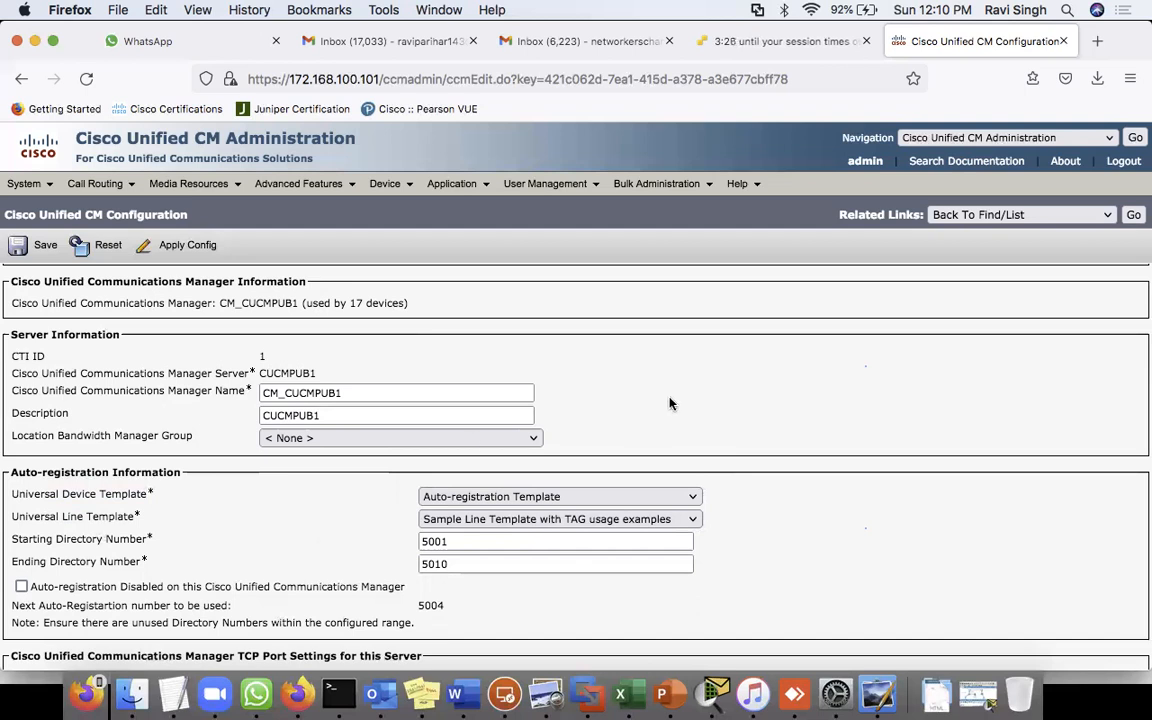
left_click_drag(474, 541, 267, 547)
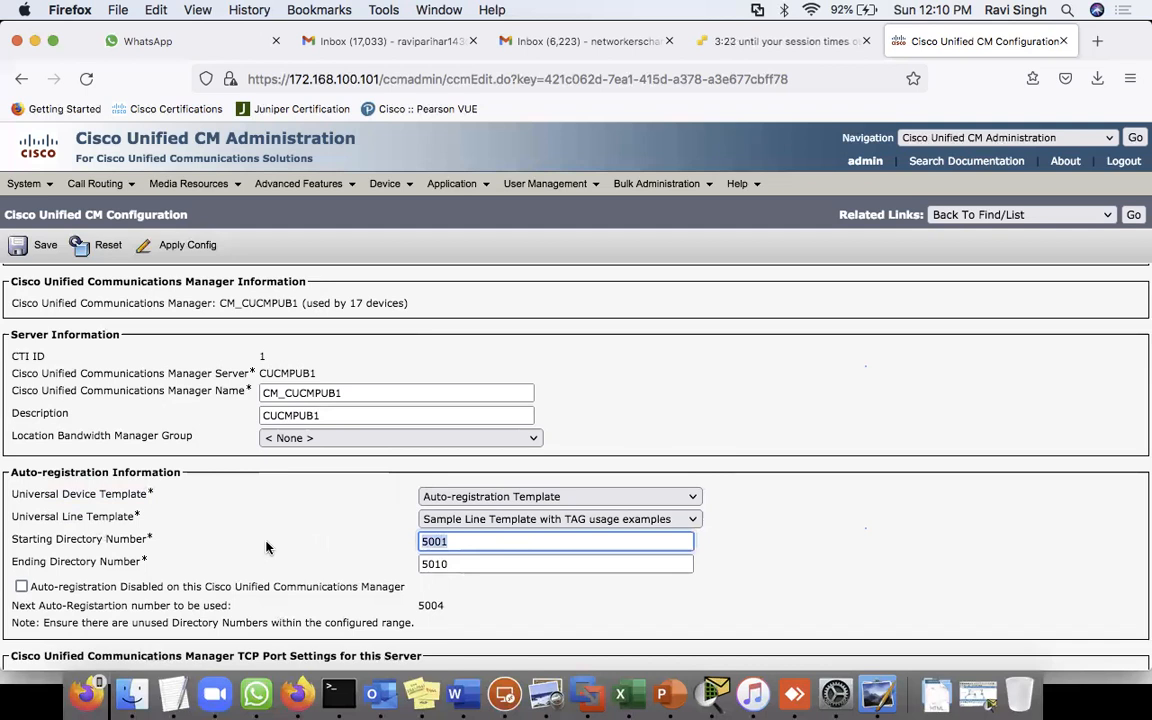
left_click_drag(19, 540, 180, 541)
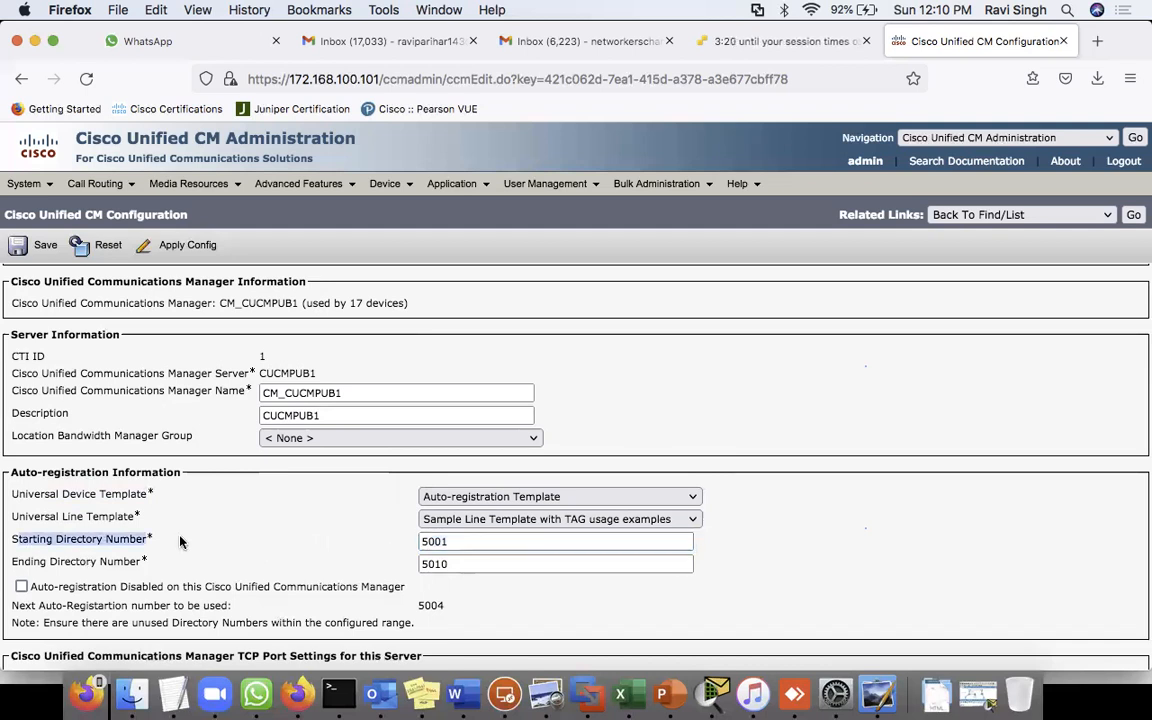
double_click(476, 542)
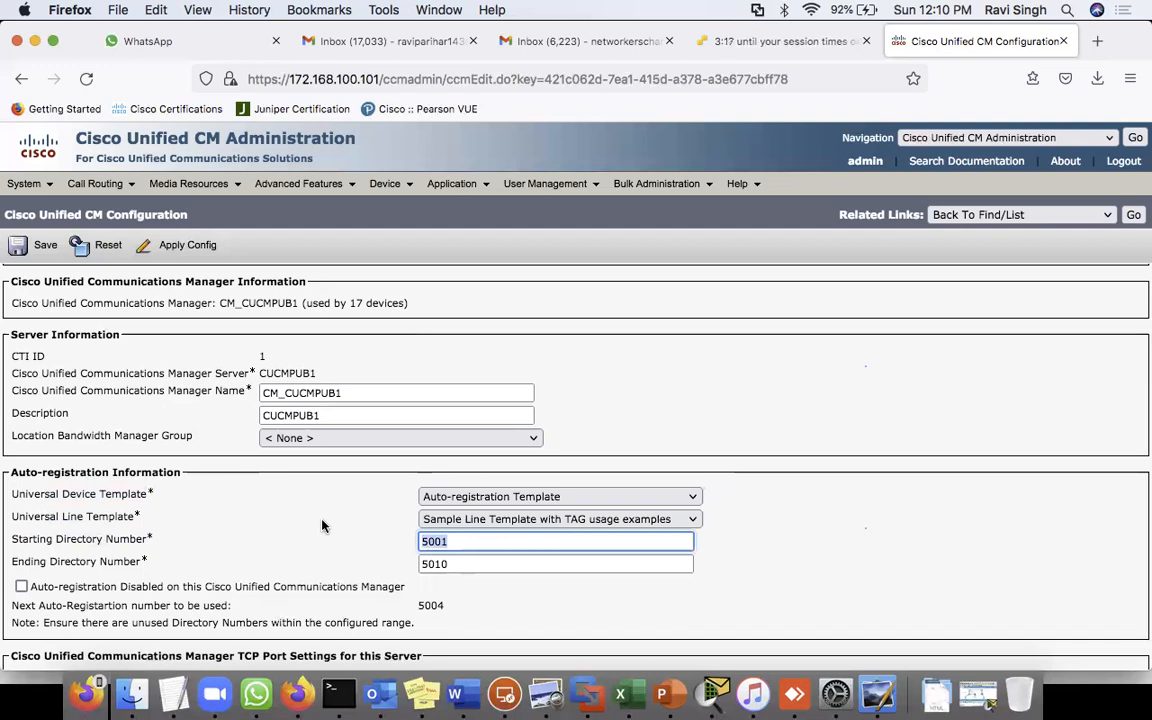
type("7-0")
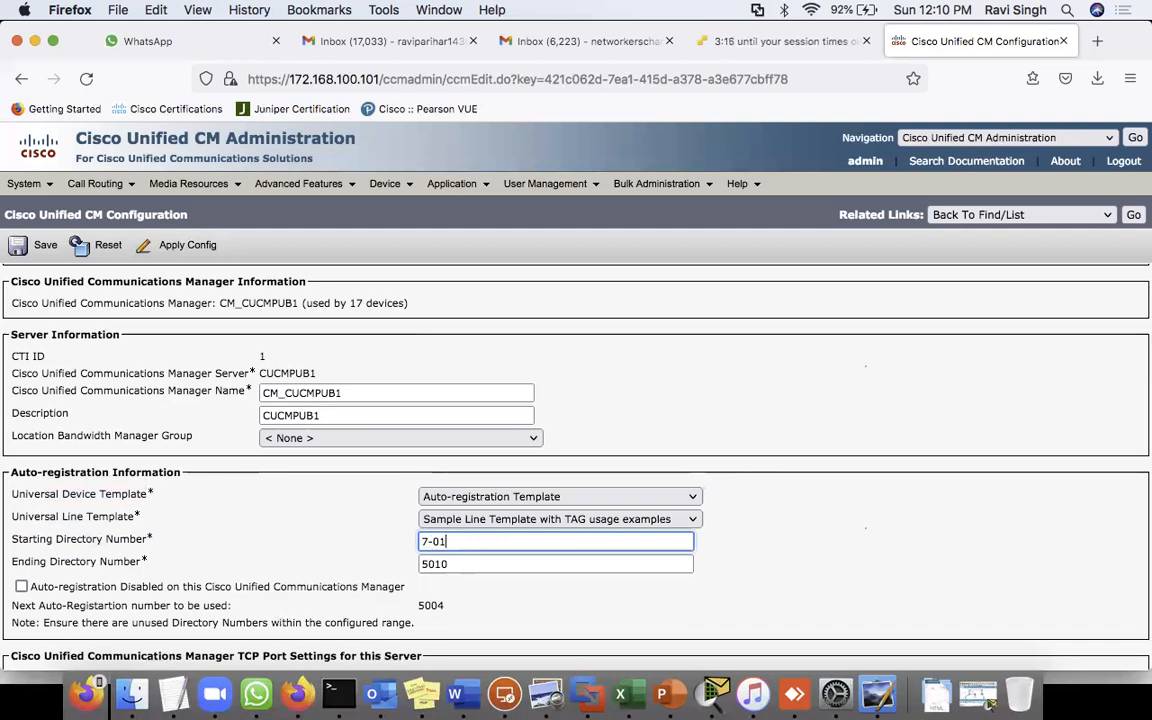
key("BackSpace")
key("BackSpace")
type("001")
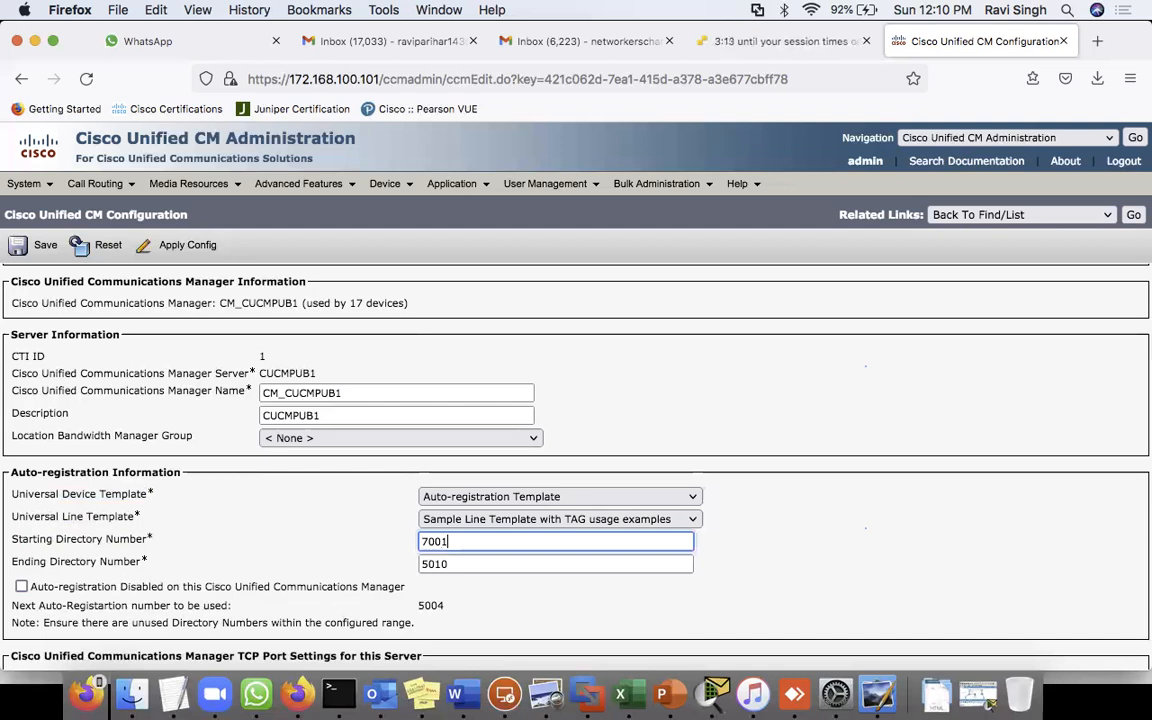
left_click(425, 560)
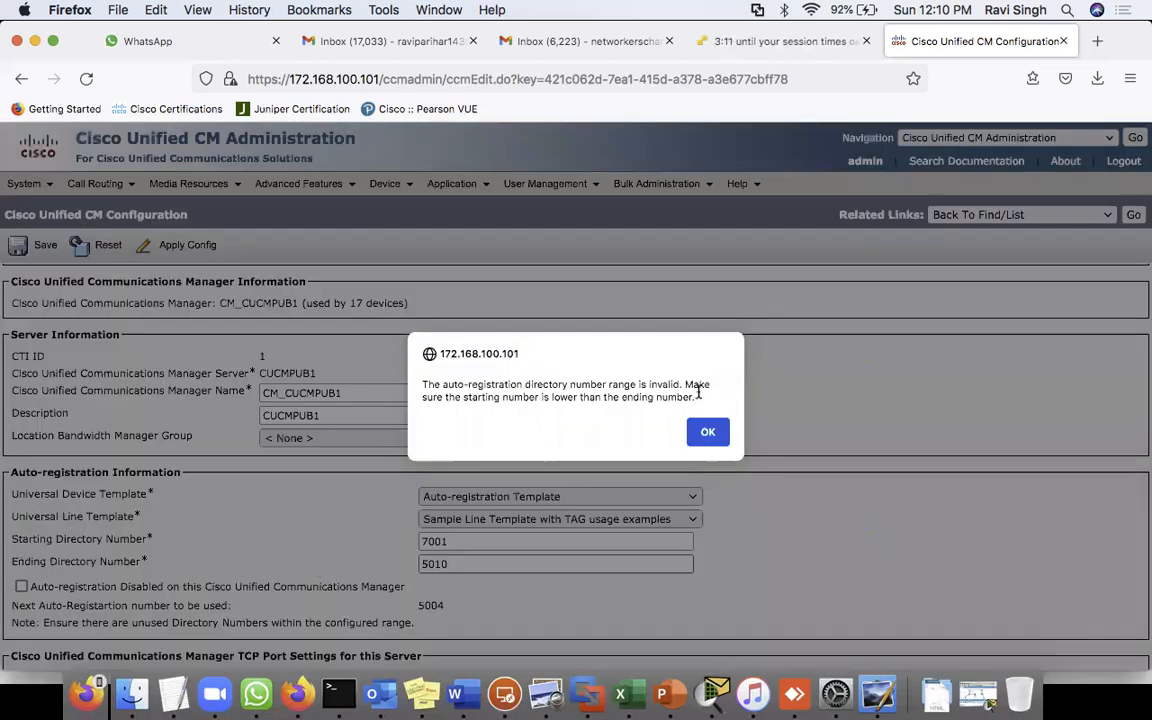
left_click(707, 428)
- Change the ending directory number from 5010 to 7010
left_click_drag(460, 563, 367, 567)
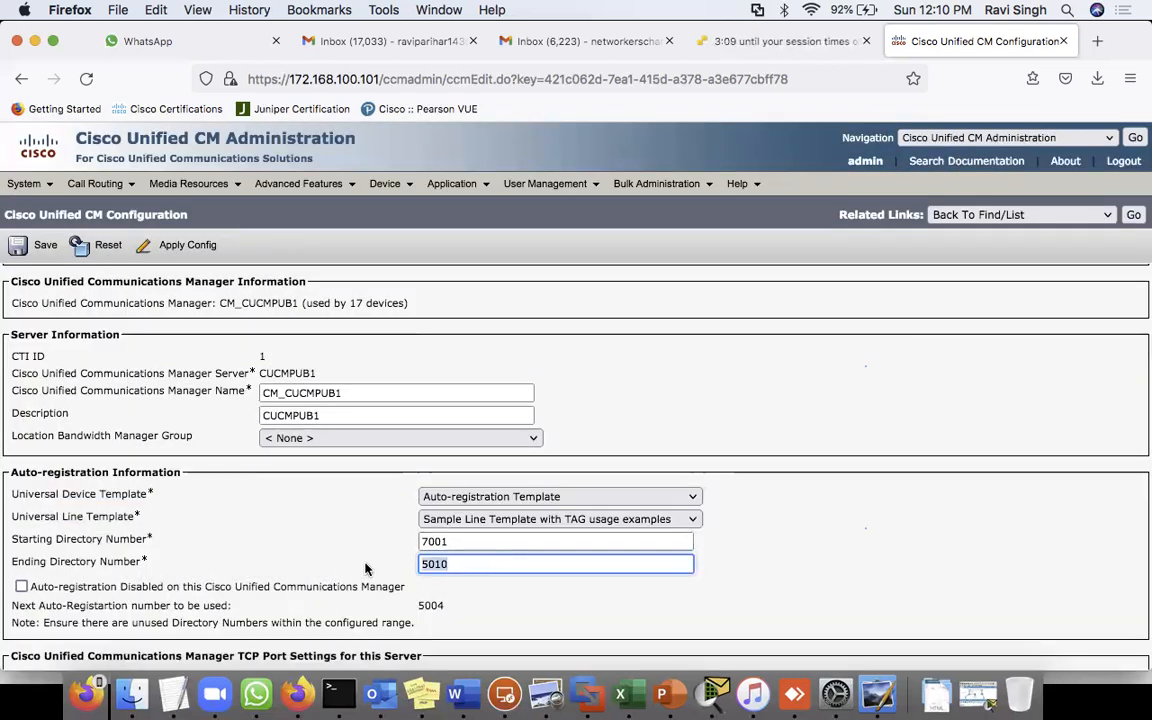
type("7010")
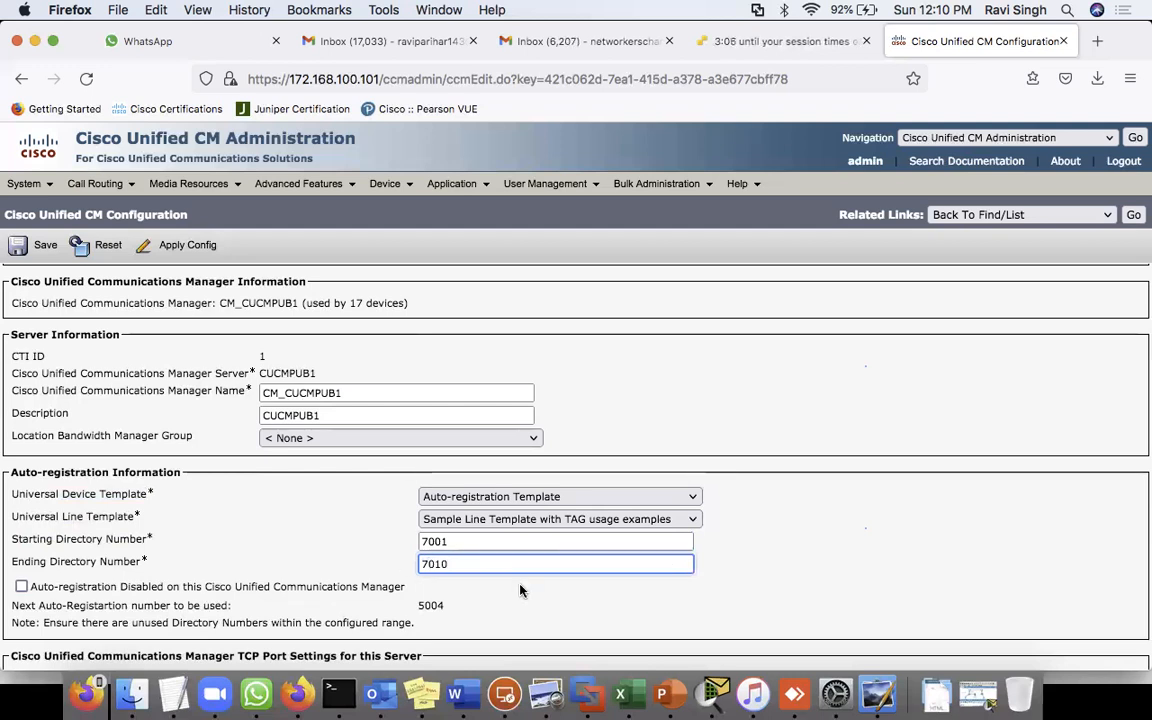
left_click(265, 486)
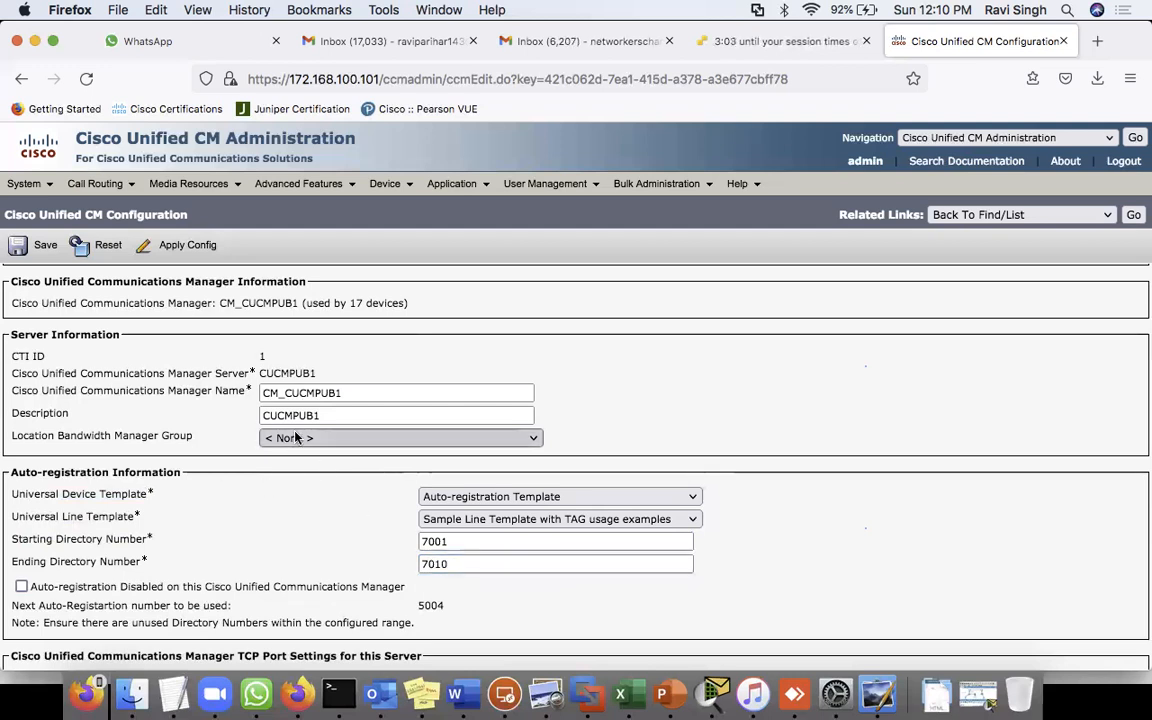
scroll(275, 400, "up", 2)
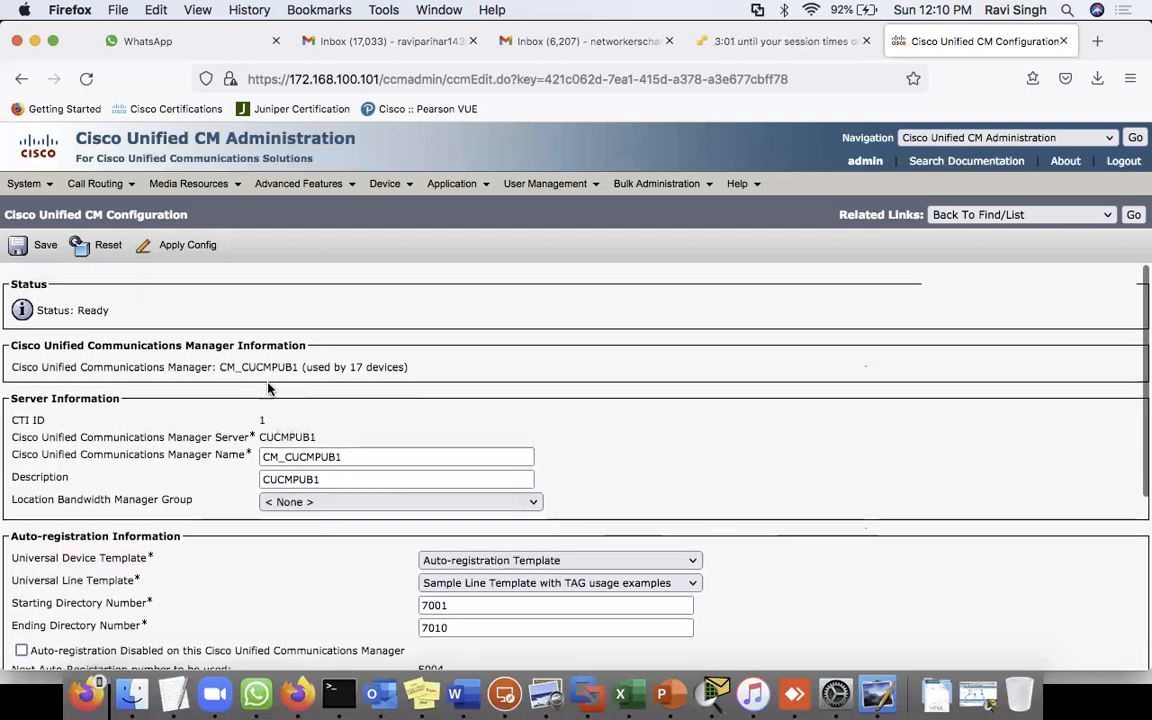
scroll(268, 388, "down", 5)
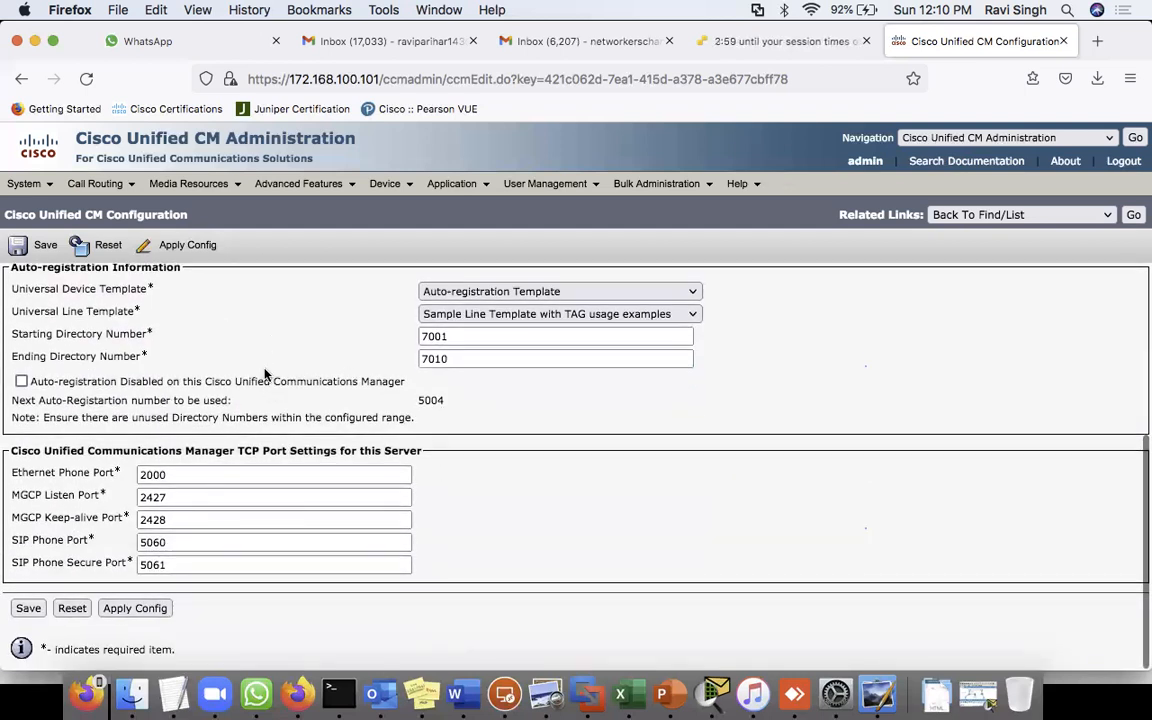
- Save the 7001–7010 auto-registration settings and reset CM_CUCMPUB1 to apply them
left_click(24, 610)
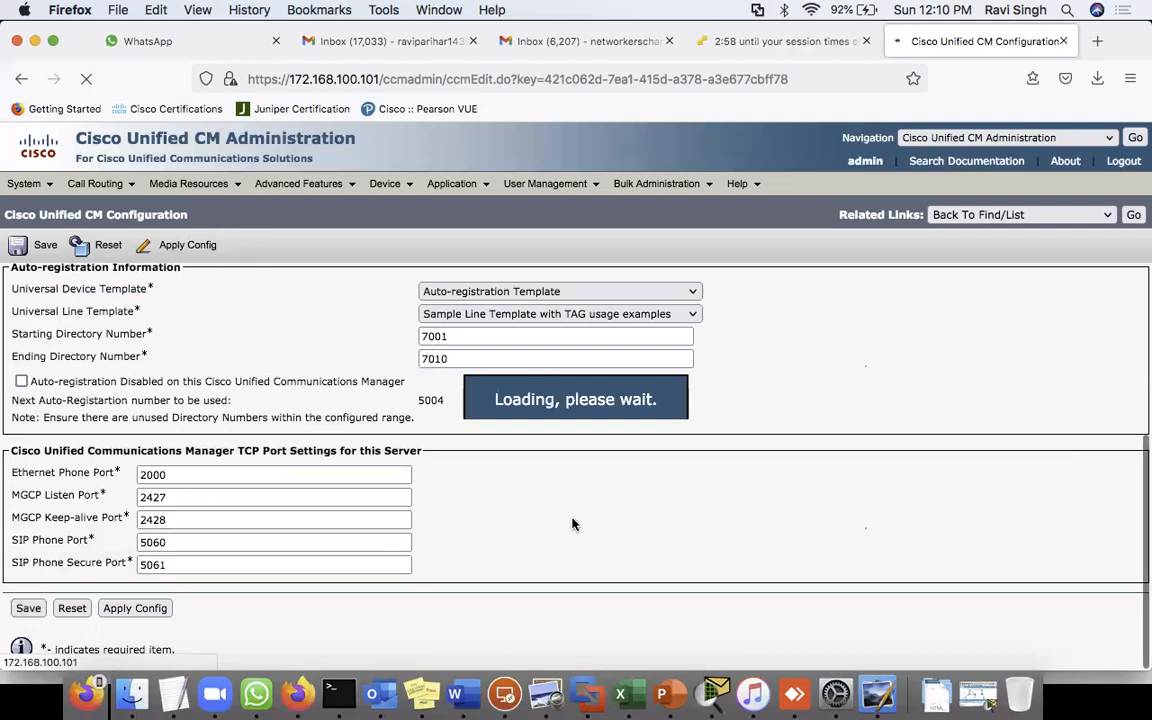
left_click(106, 245)
left_click(298, 588)
left_click(399, 588)
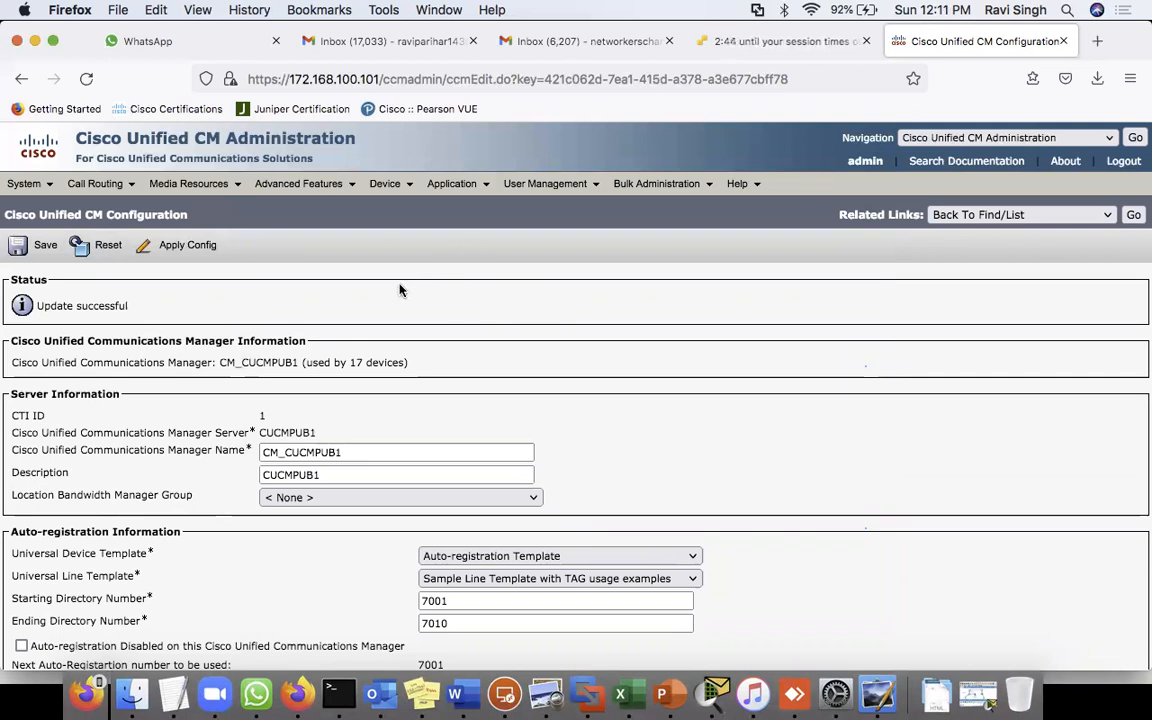
left_click(384, 183)
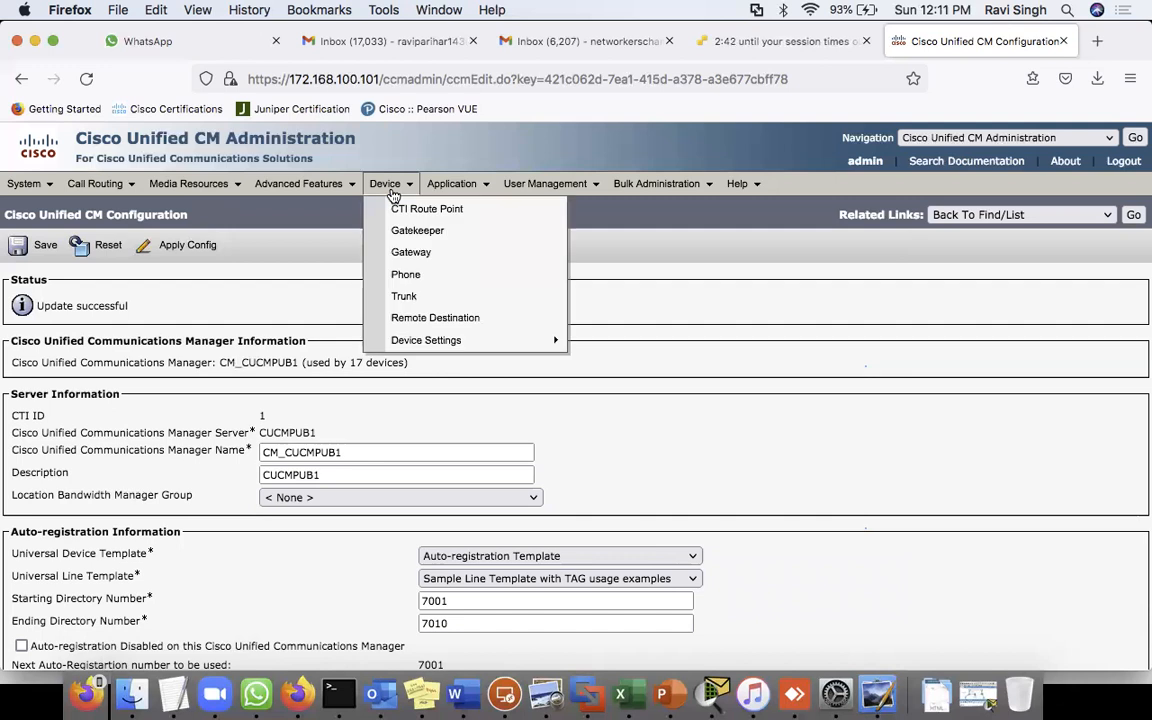
- List all configured phones under Device > Phone, refreshing the search once
left_click(427, 277)
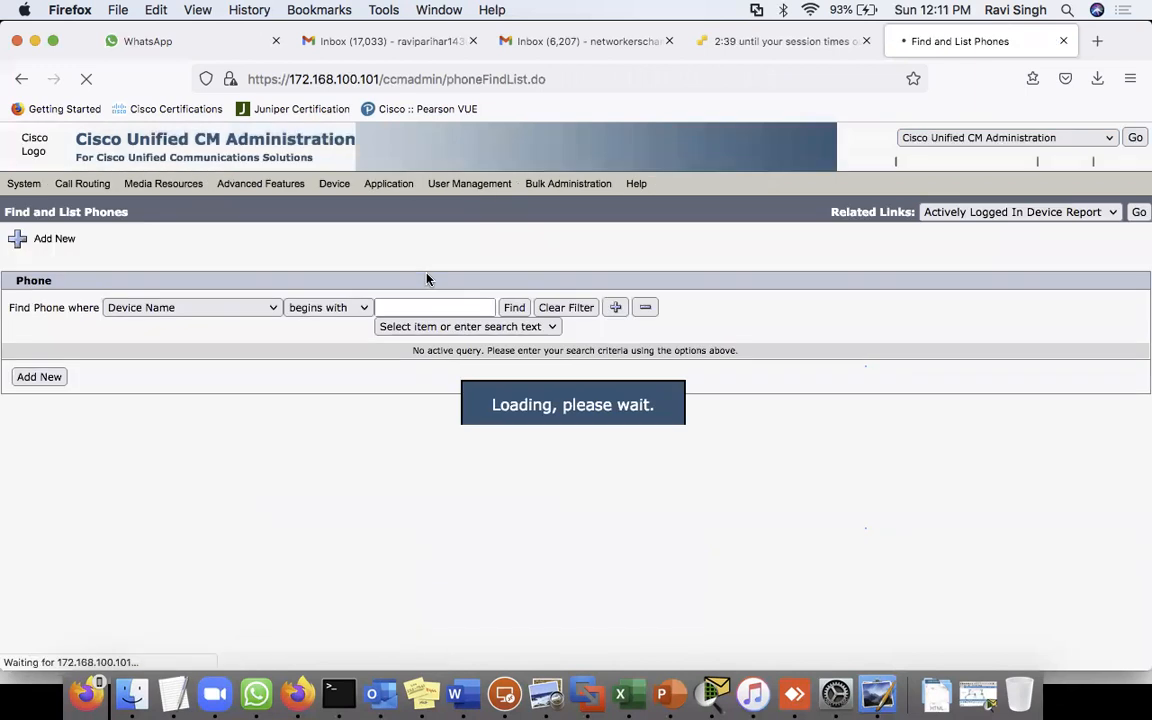
left_click(514, 308)
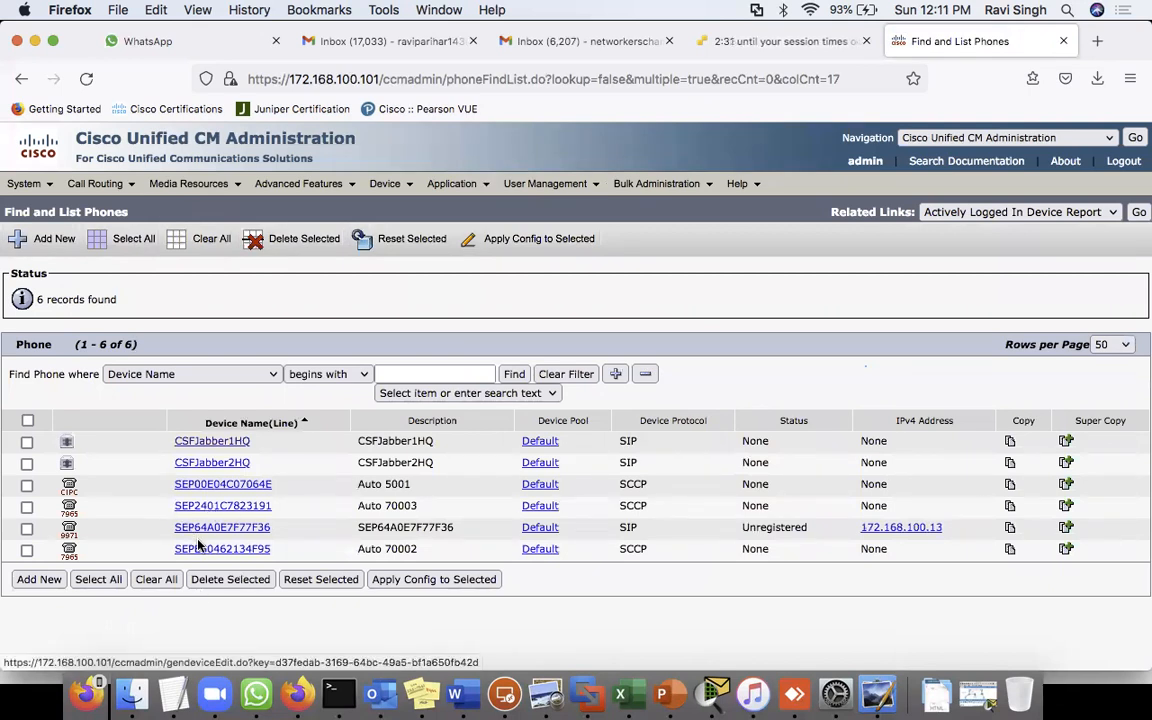
left_click(514, 373)
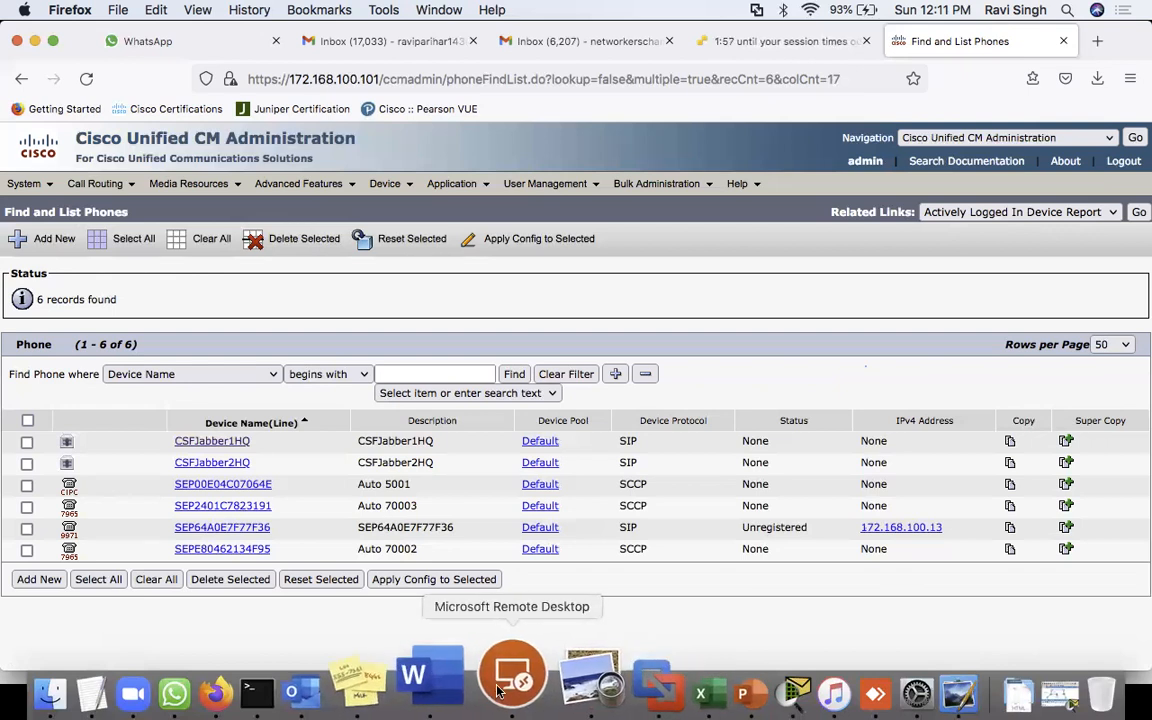
- Connect to the 172.168.100.115 remote desktop, accepting its unverified certificate
left_click(497, 690)
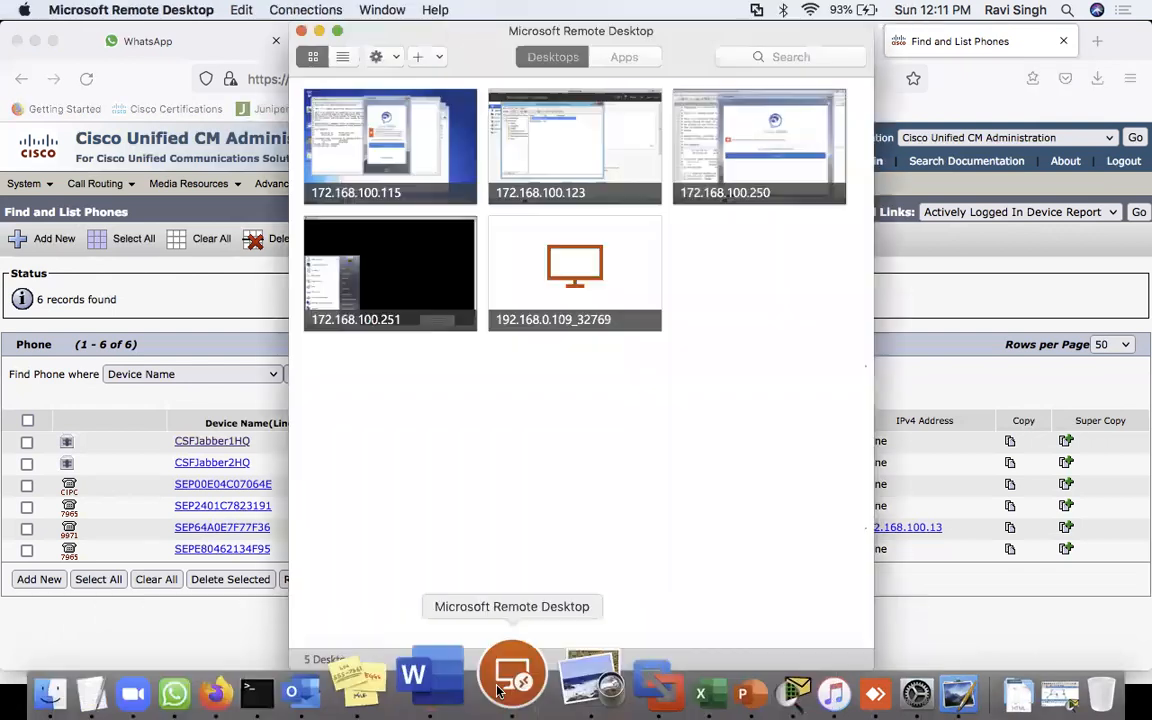
double_click(408, 162)
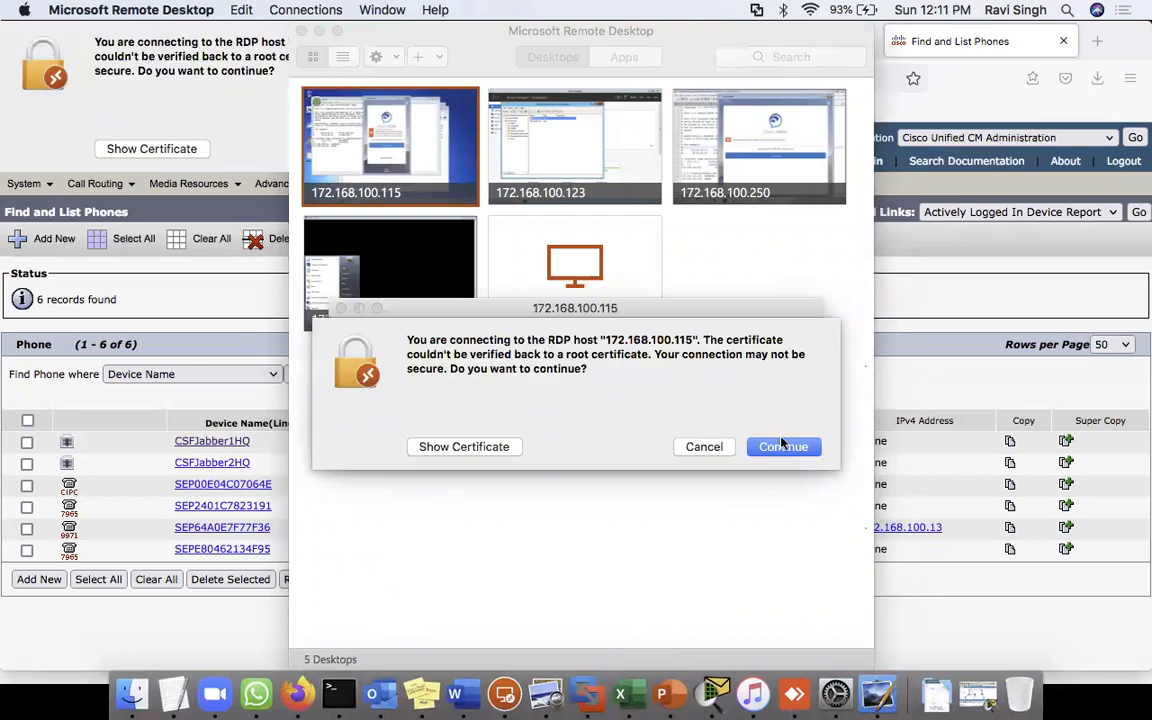
left_click(784, 443)
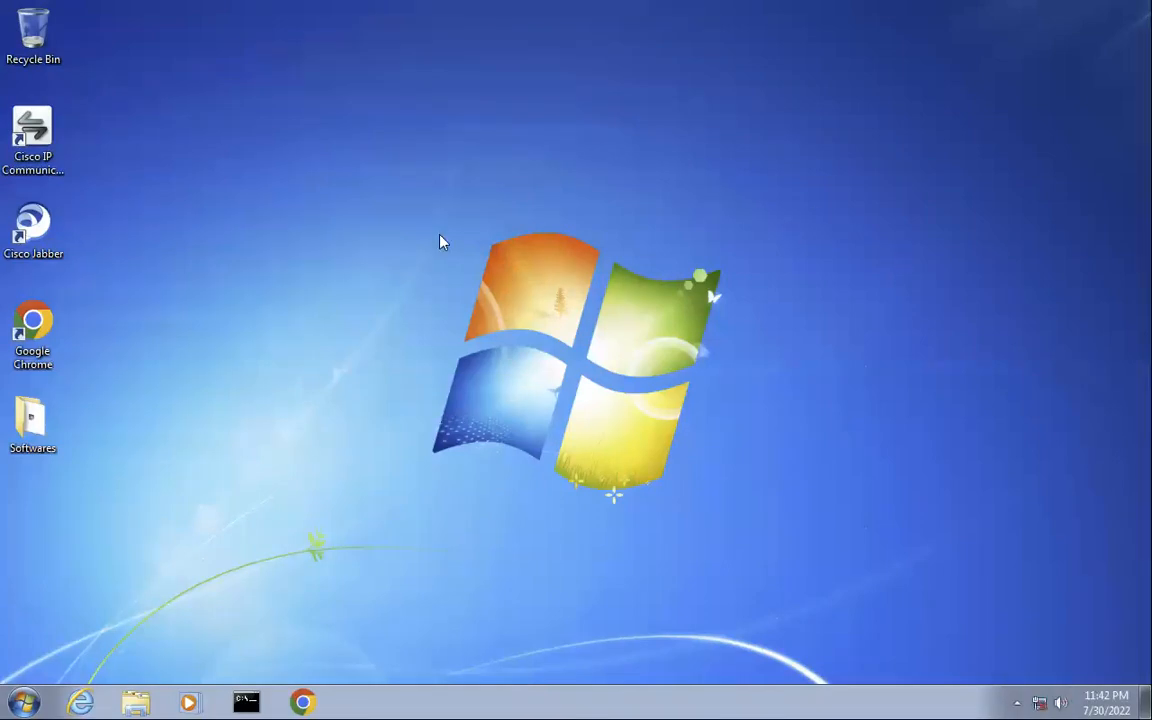
double_click(32, 135)
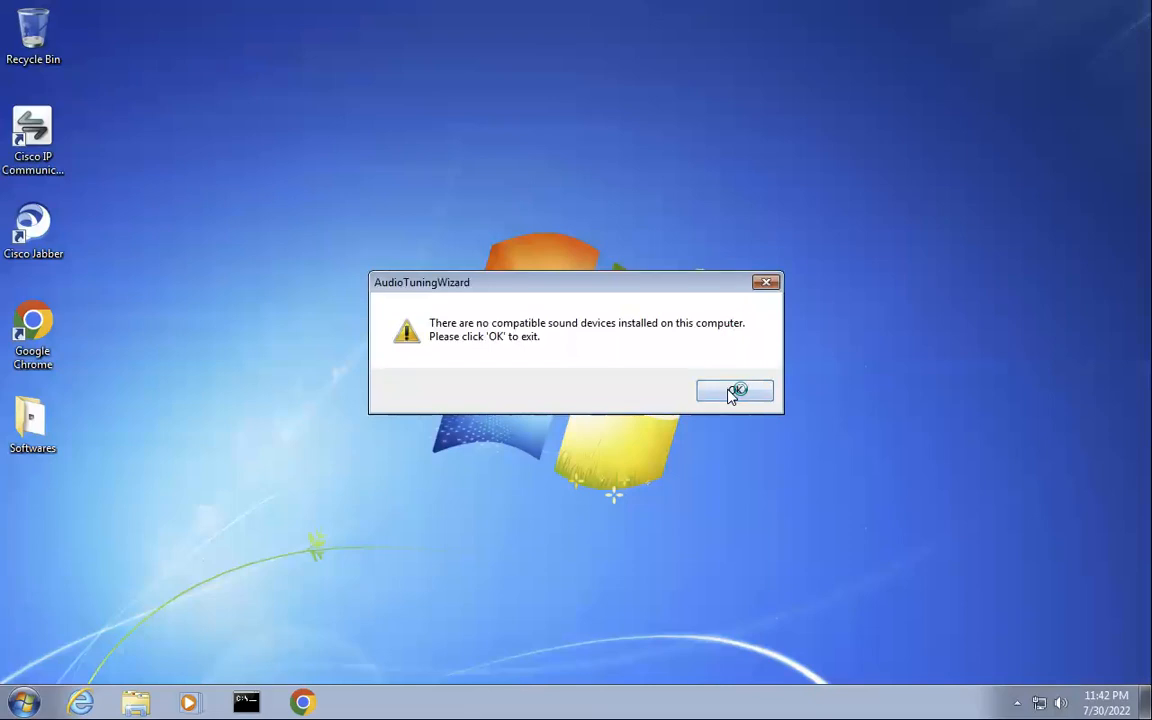
left_click(730, 394)
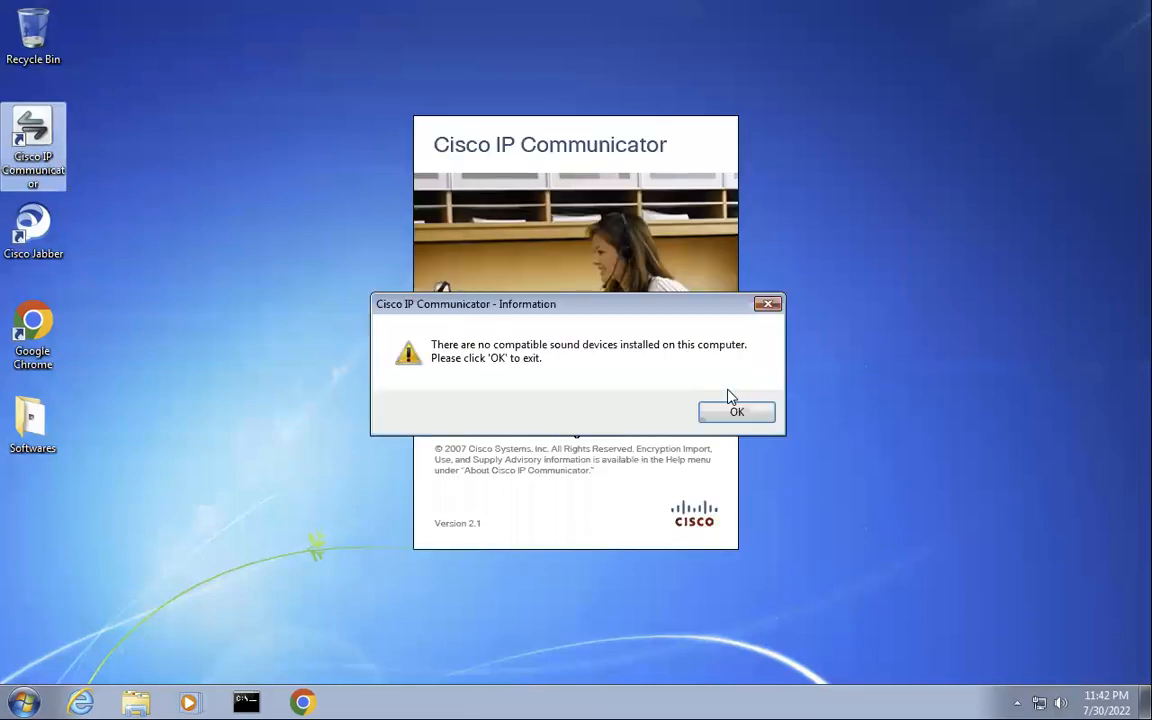
left_click(735, 405)
left_click(683, 510)
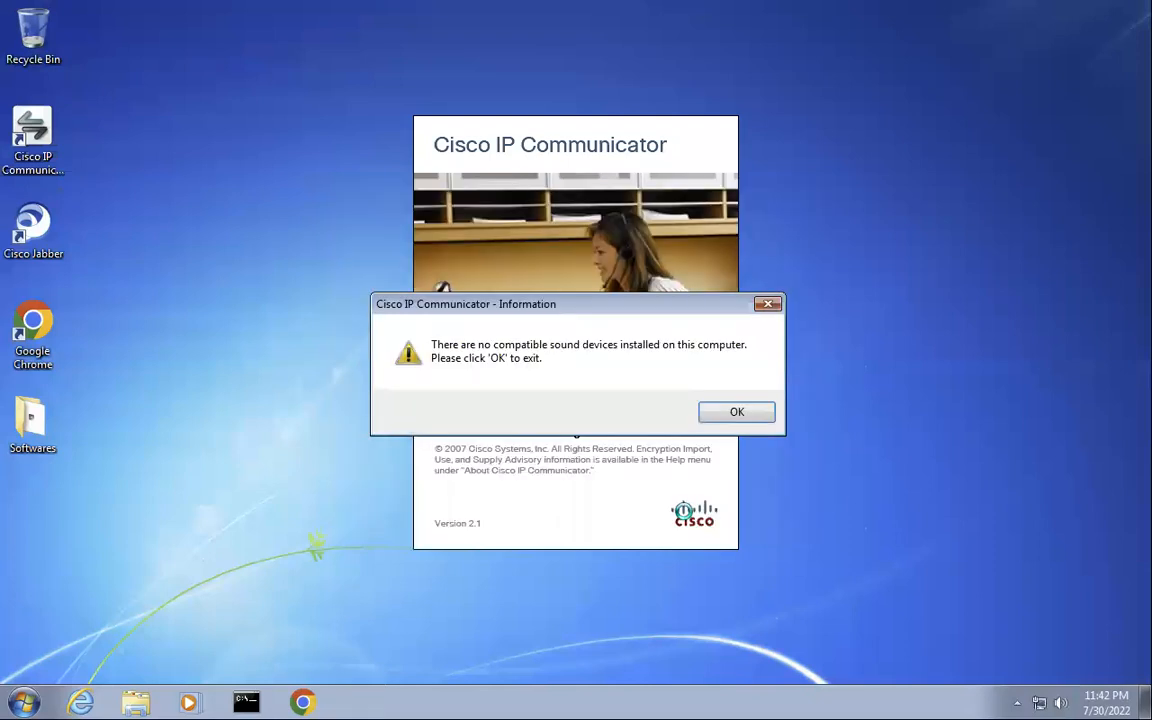
left_click(735, 413)
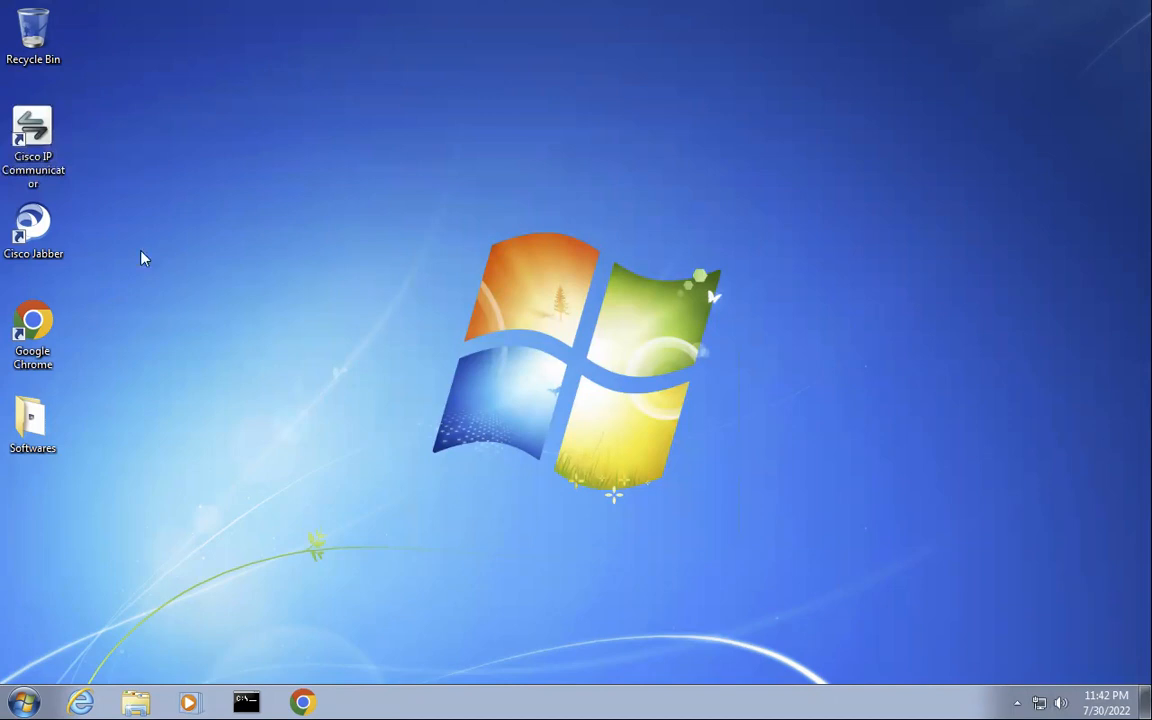
- Relaunch Cisco IP Communicator, dismiss its missing audio device warnings, then switch back to the Mac
double_click(18, 135)
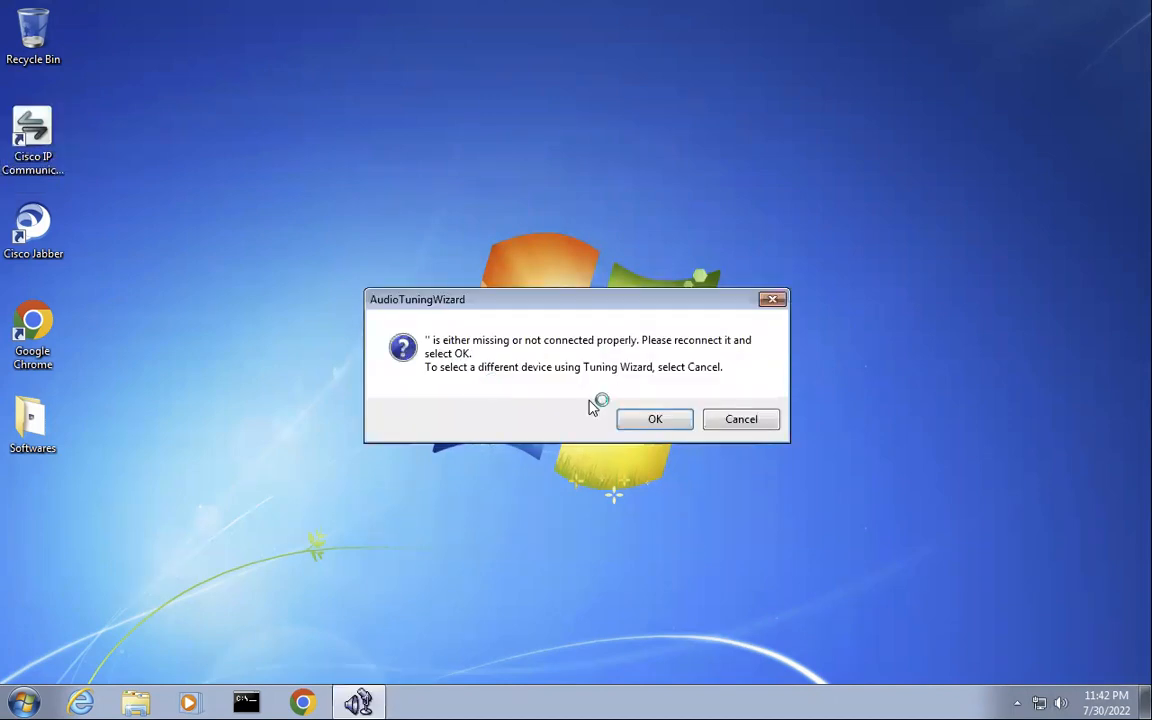
left_click(655, 421)
left_click(655, 421)
left_click(738, 421)
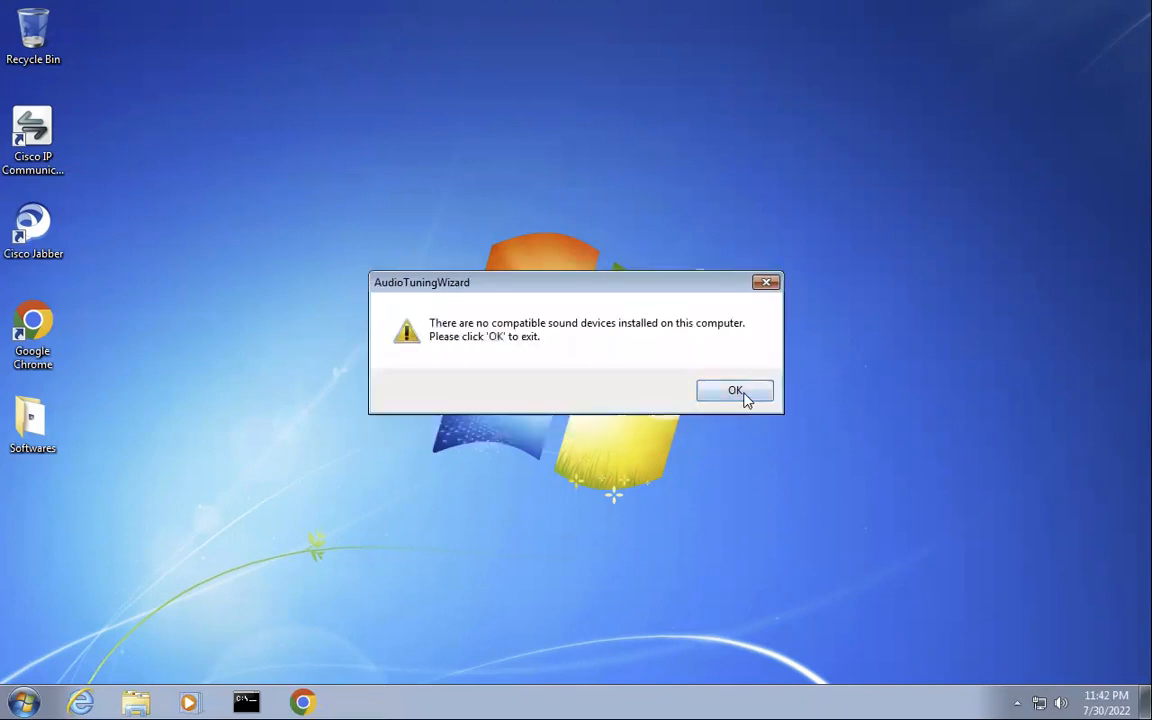
left_click(745, 399)
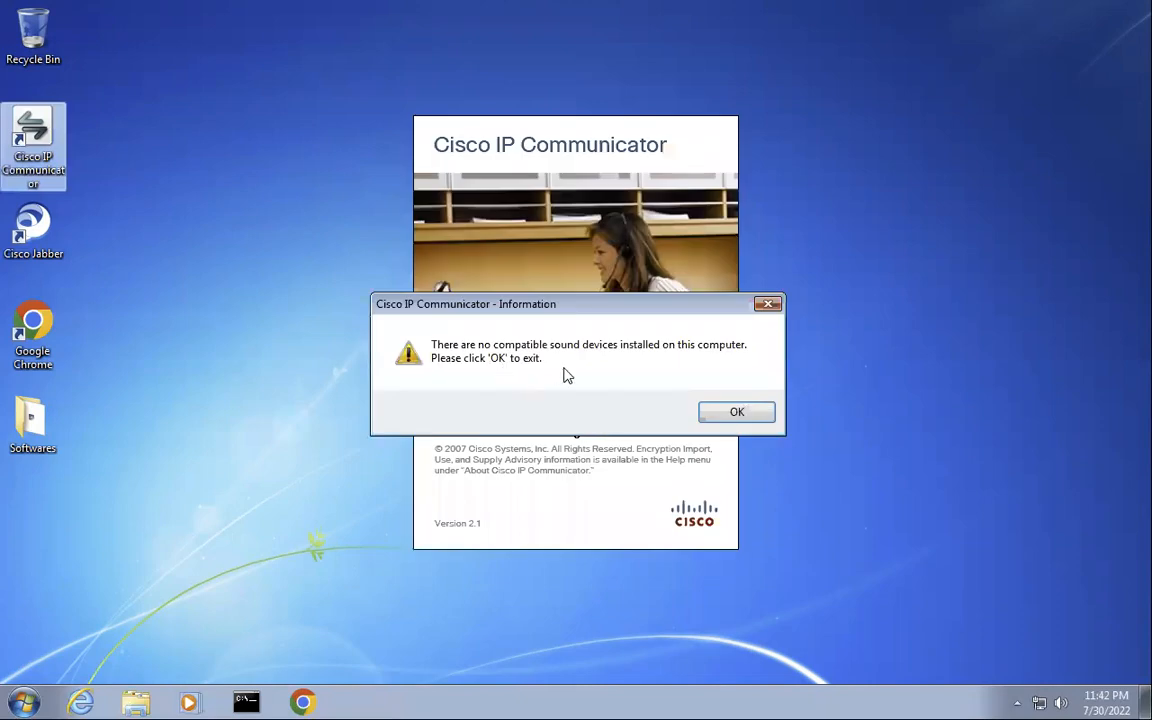
left_click(717, 414)
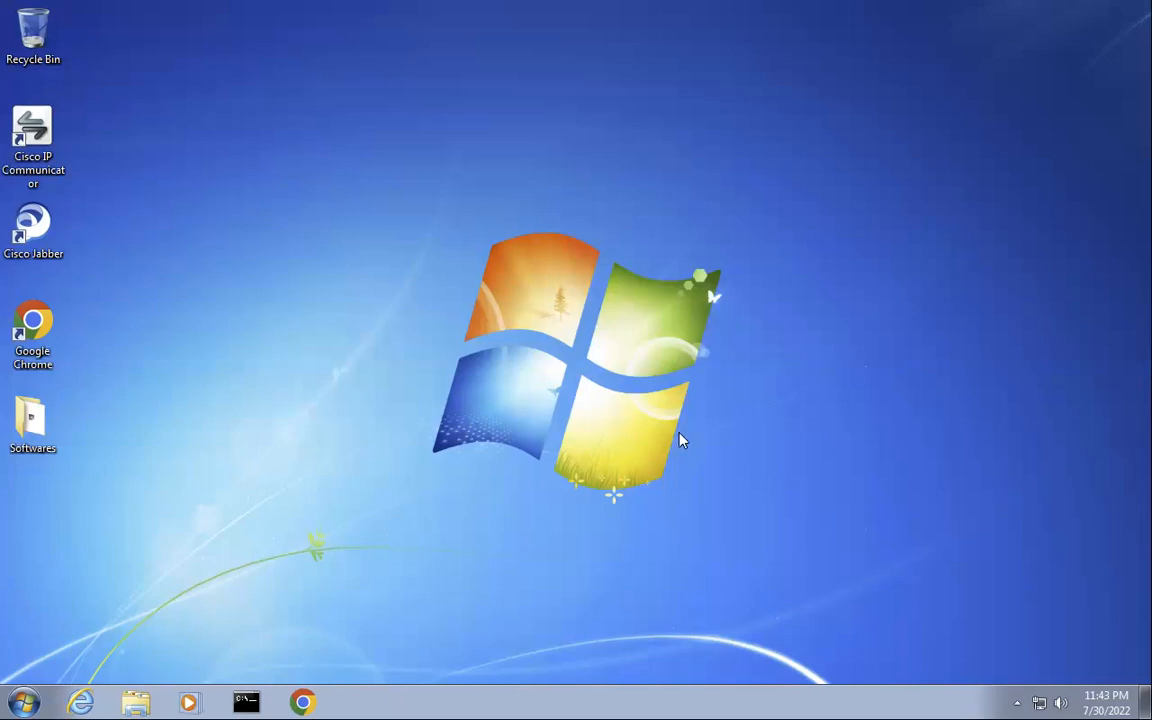
key("ctrl+Left")
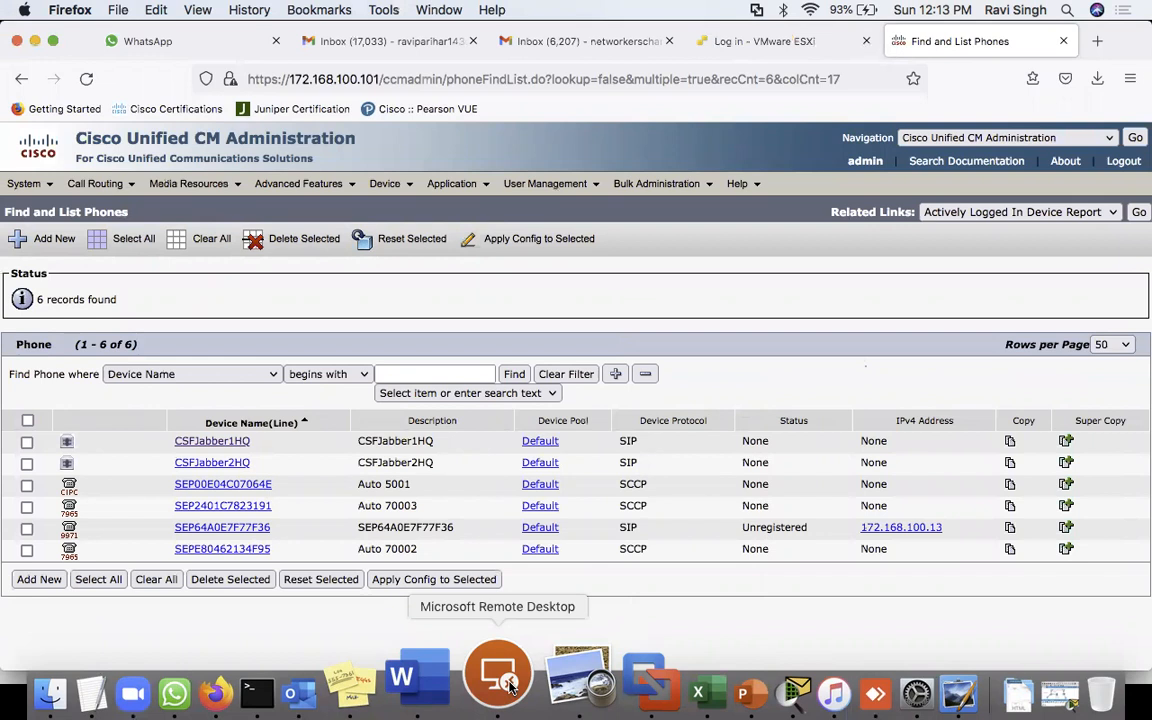
- Connect to 172.168.100.250, accept its certificate, centre the IP phone window, close Network Connections
left_click(510, 685)
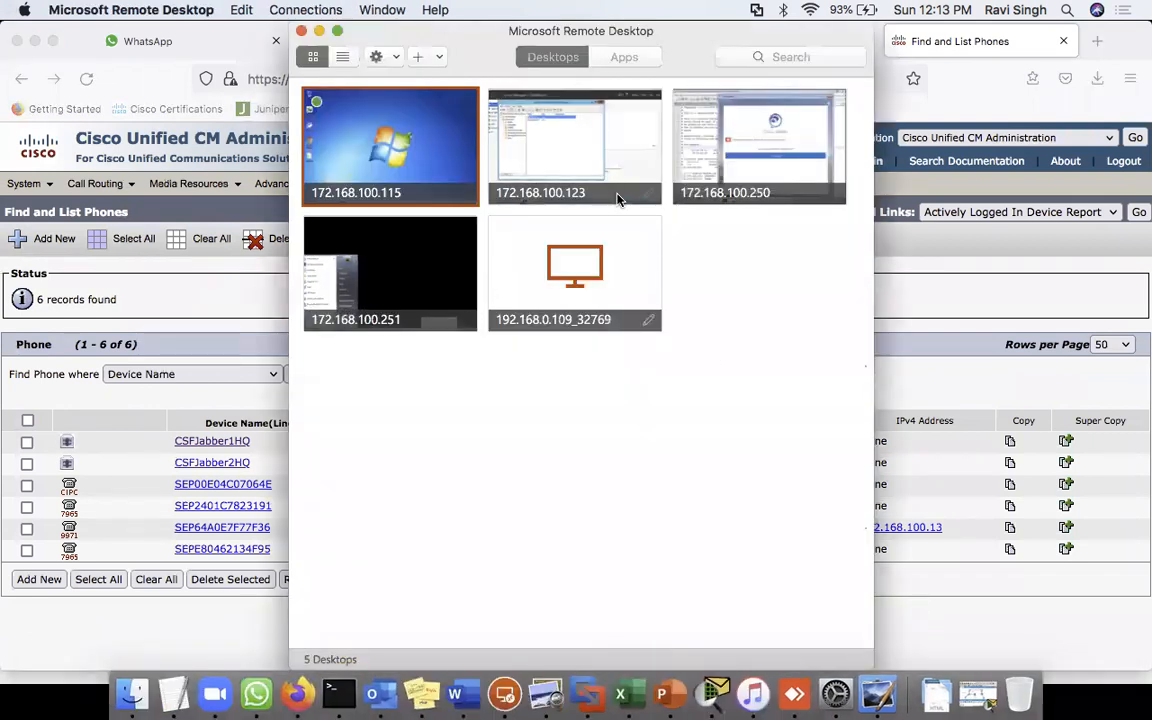
double_click(765, 162)
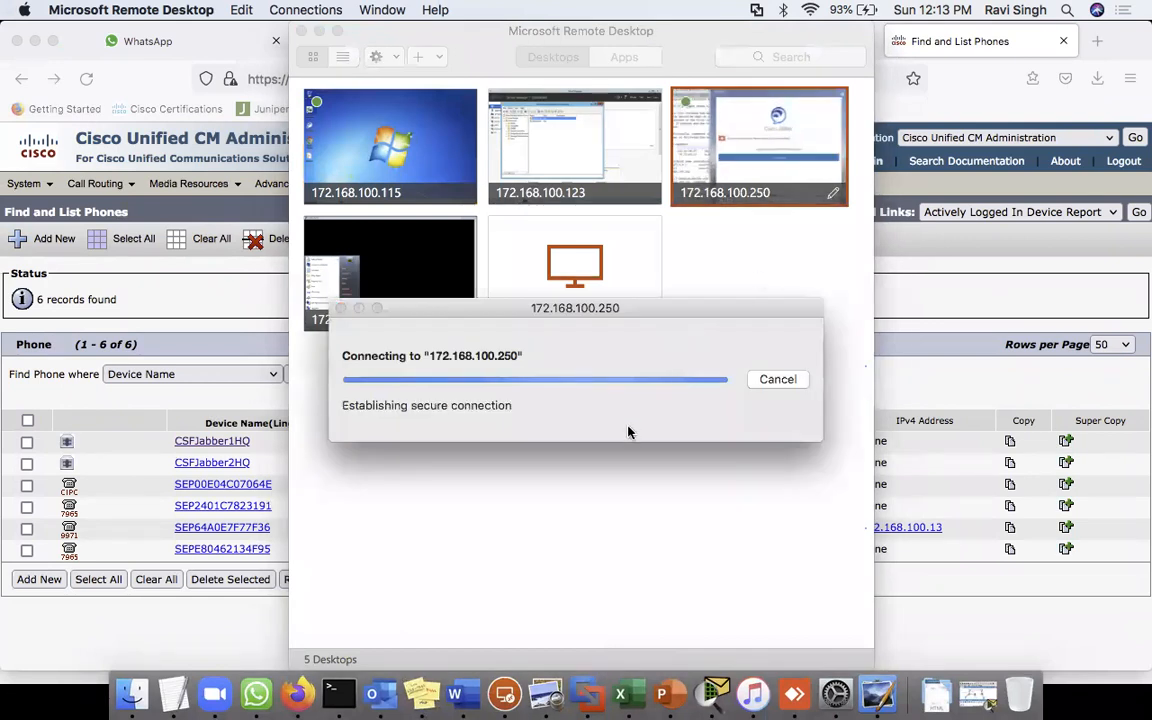
left_click(783, 447)
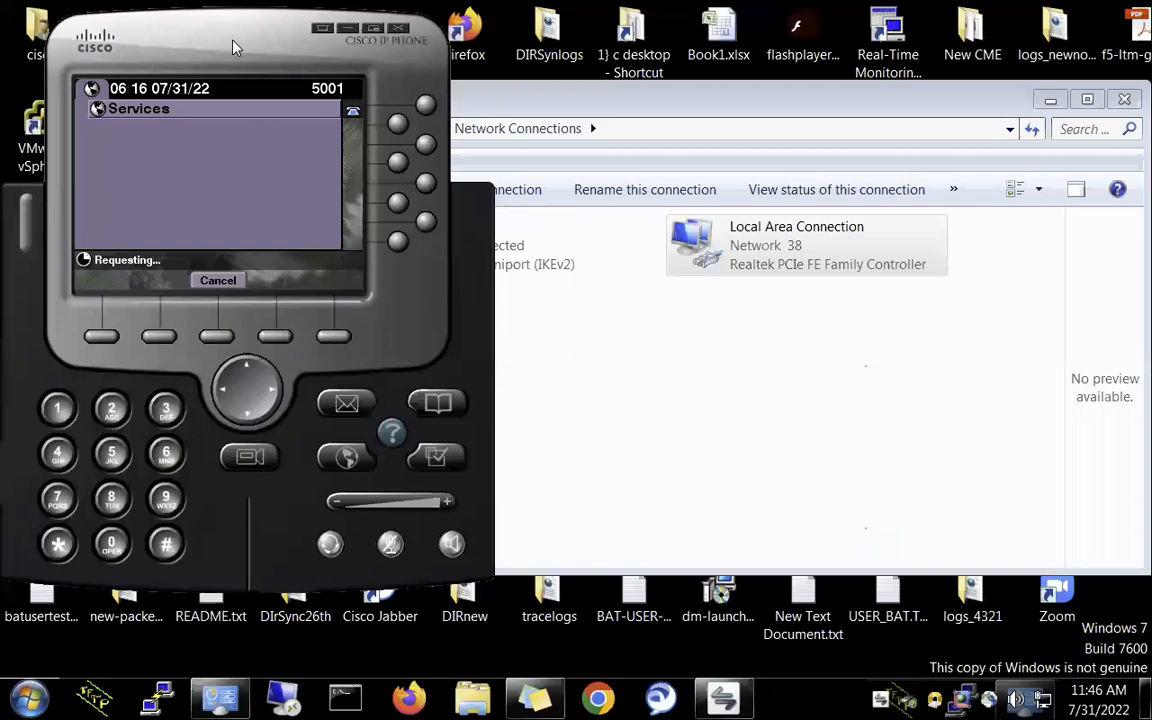
left_click_drag(232, 47, 570, 104)
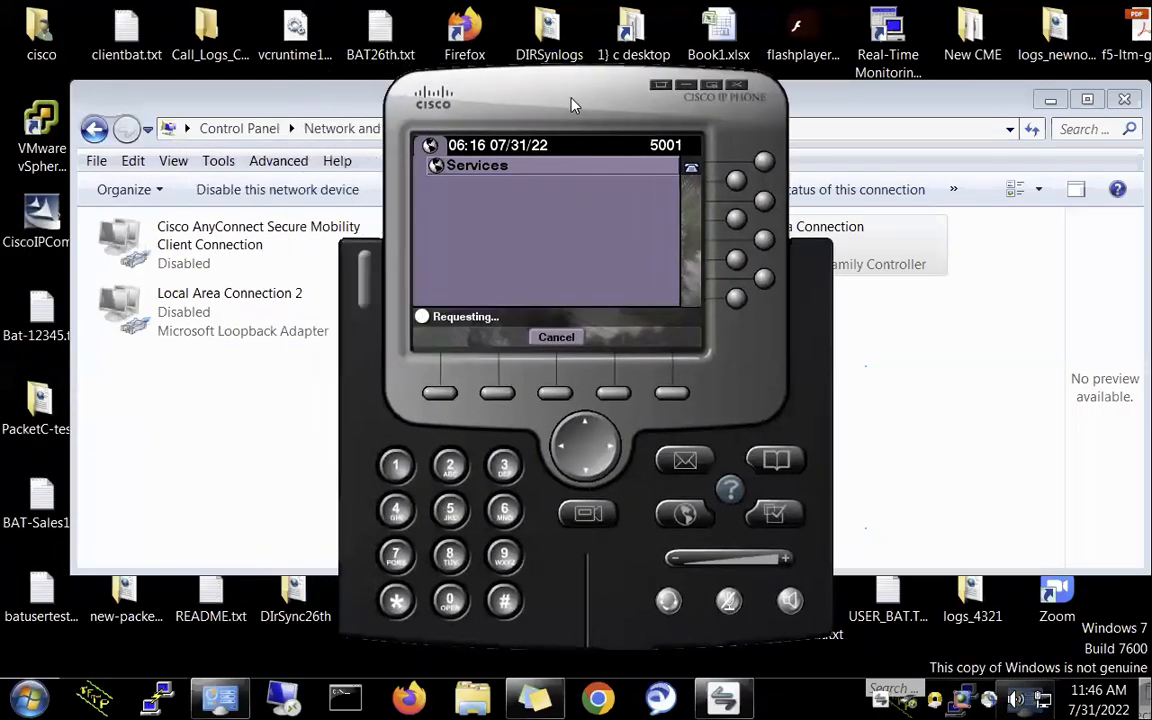
left_click(1124, 99)
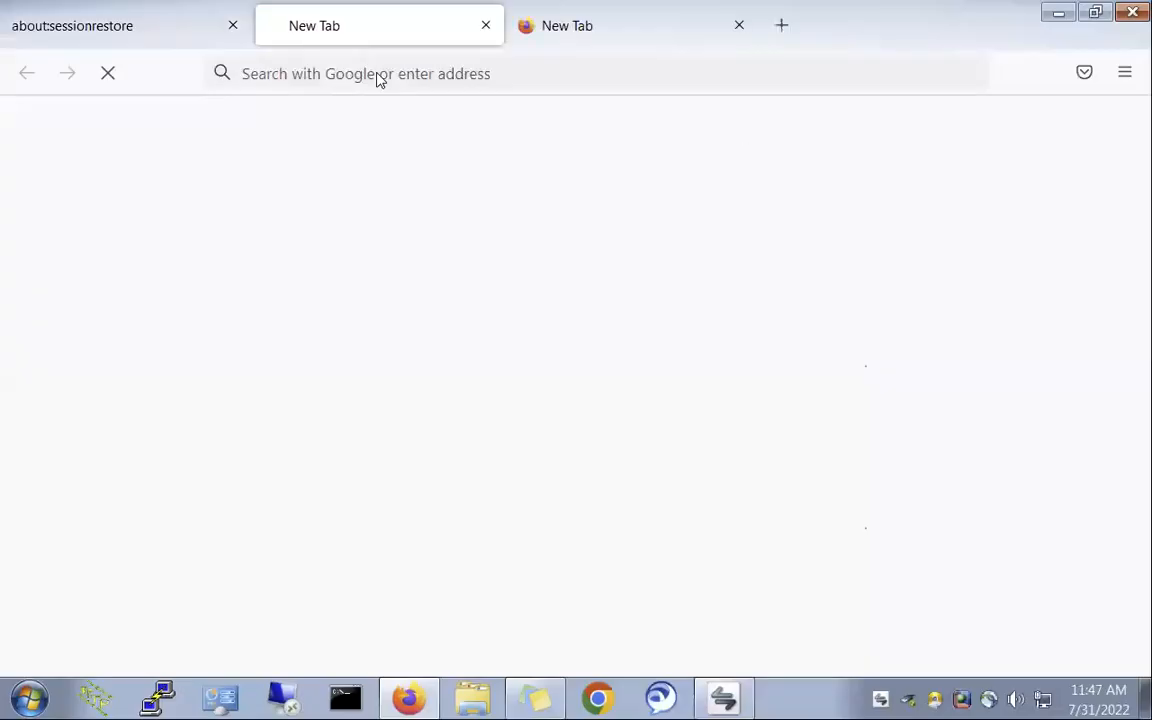
left_click(352, 74)
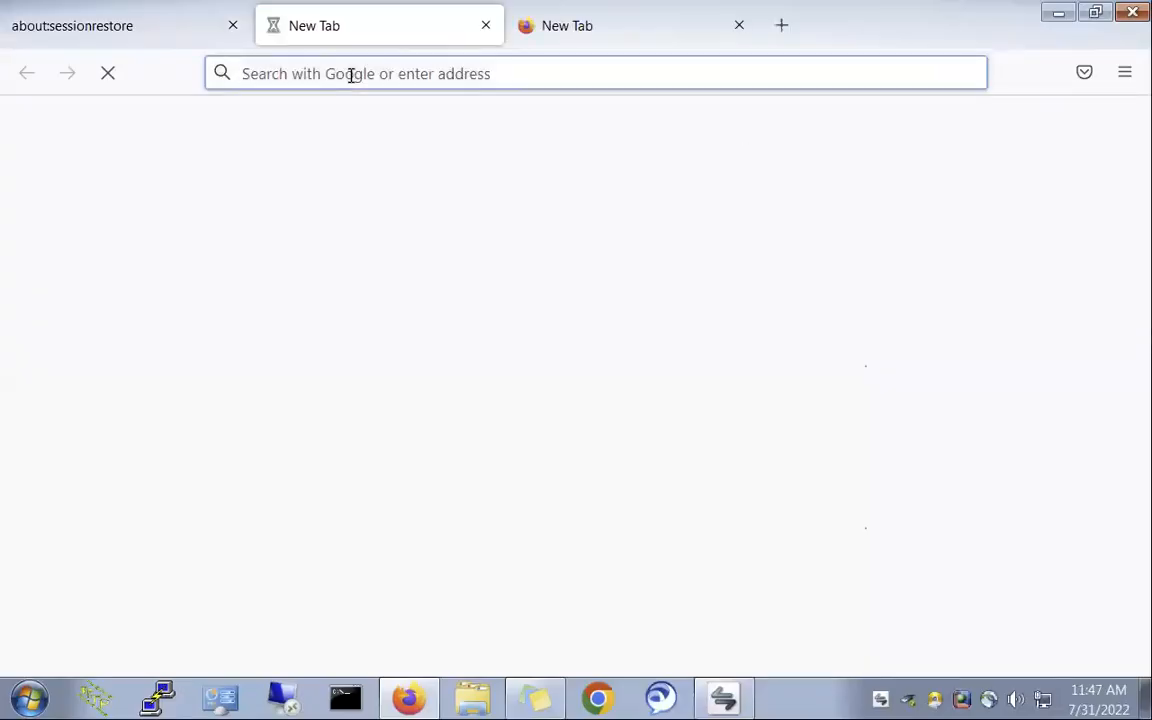
type("https://www.mozilla.org/en-US/firefox/104.0beta/whatsnew/?oldversion=103.0")
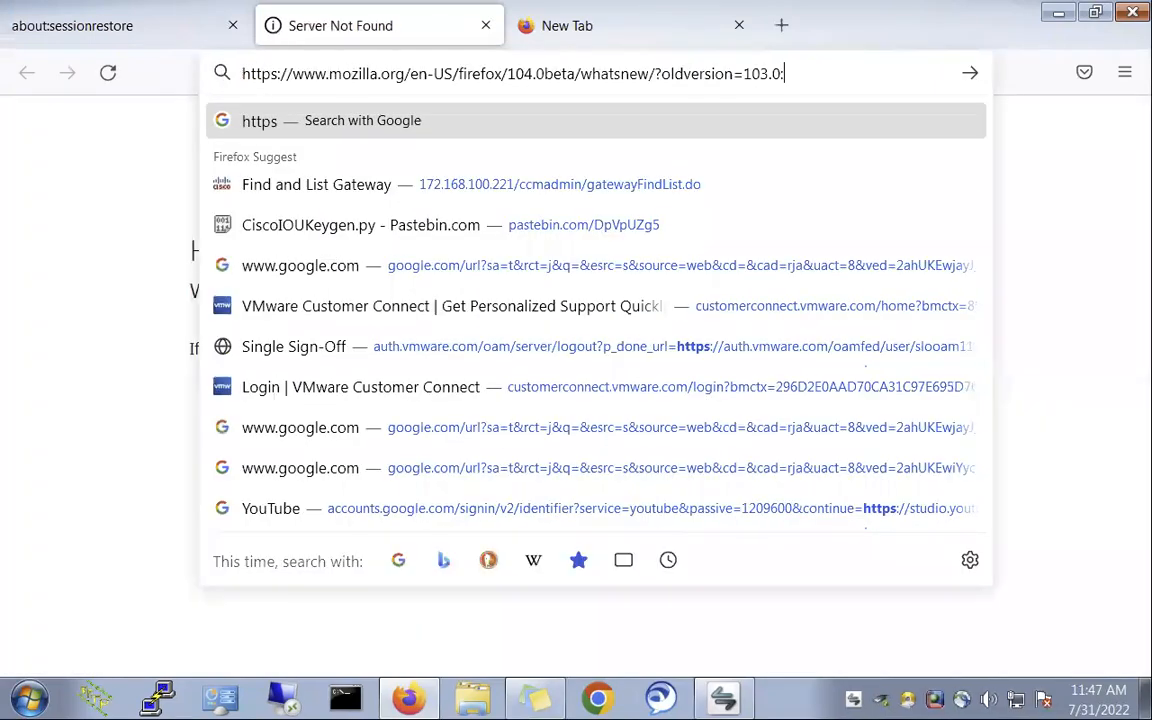
type("://1")
key("ctrl+a")
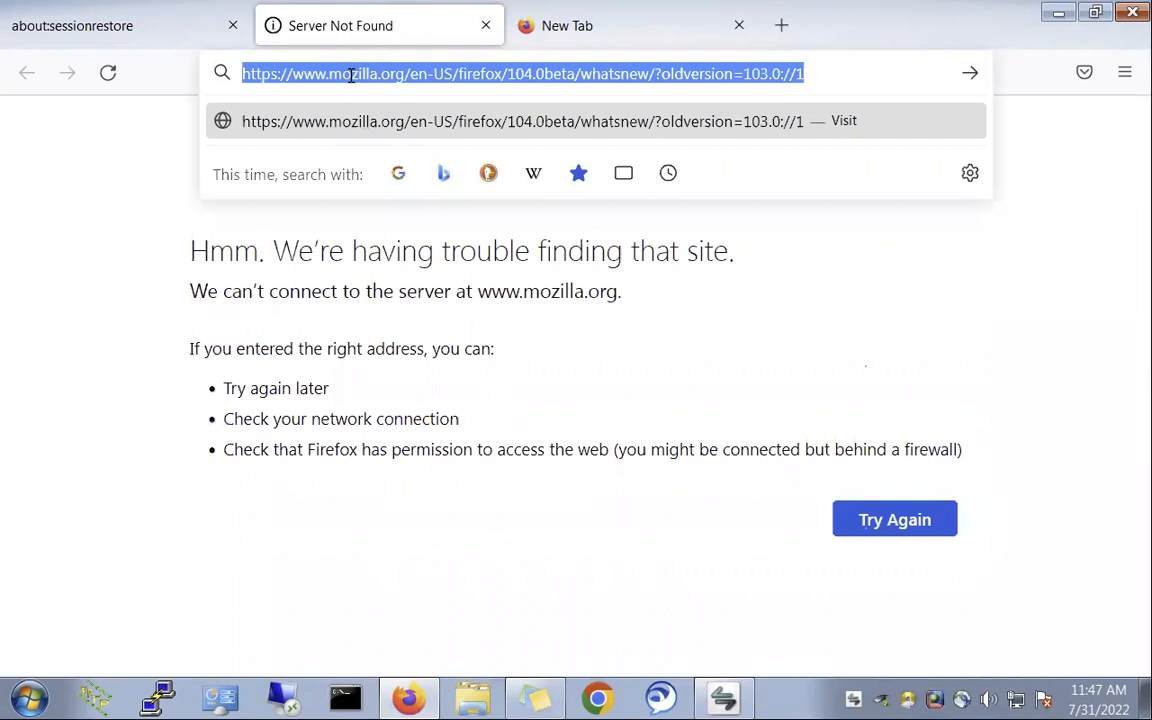
type("https://1")
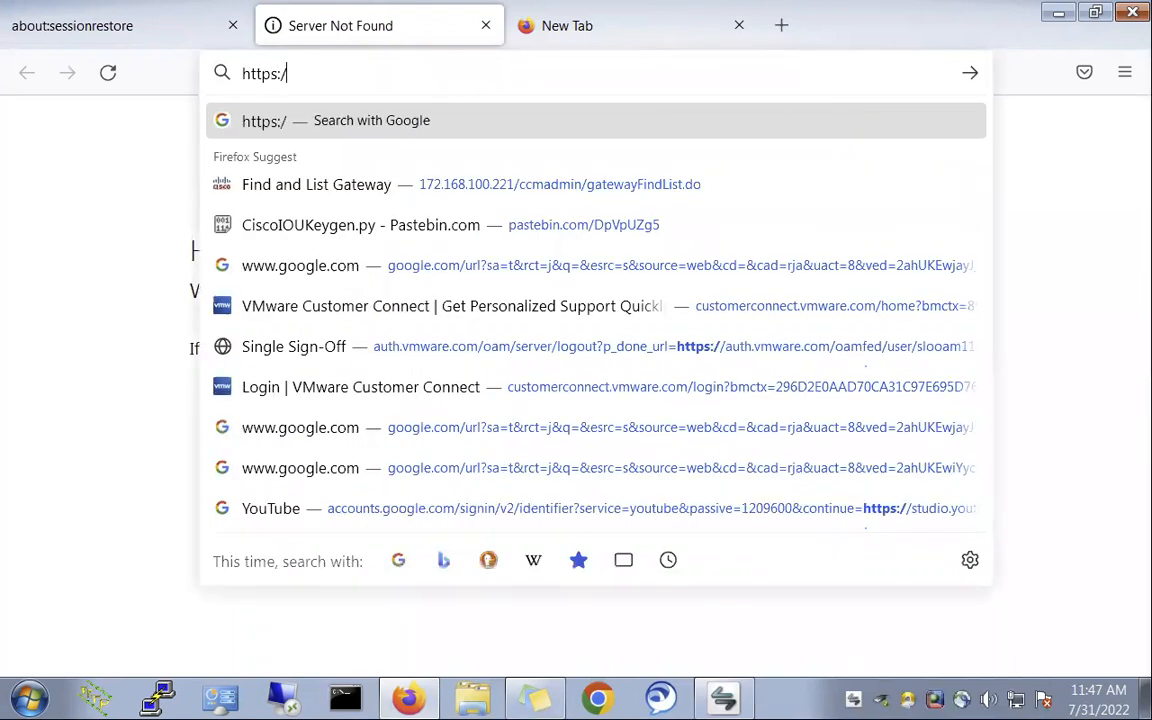
key("Right")
key("BackSpace")
key("BackSpace")
key("BackSpace")
key("BackSpace")
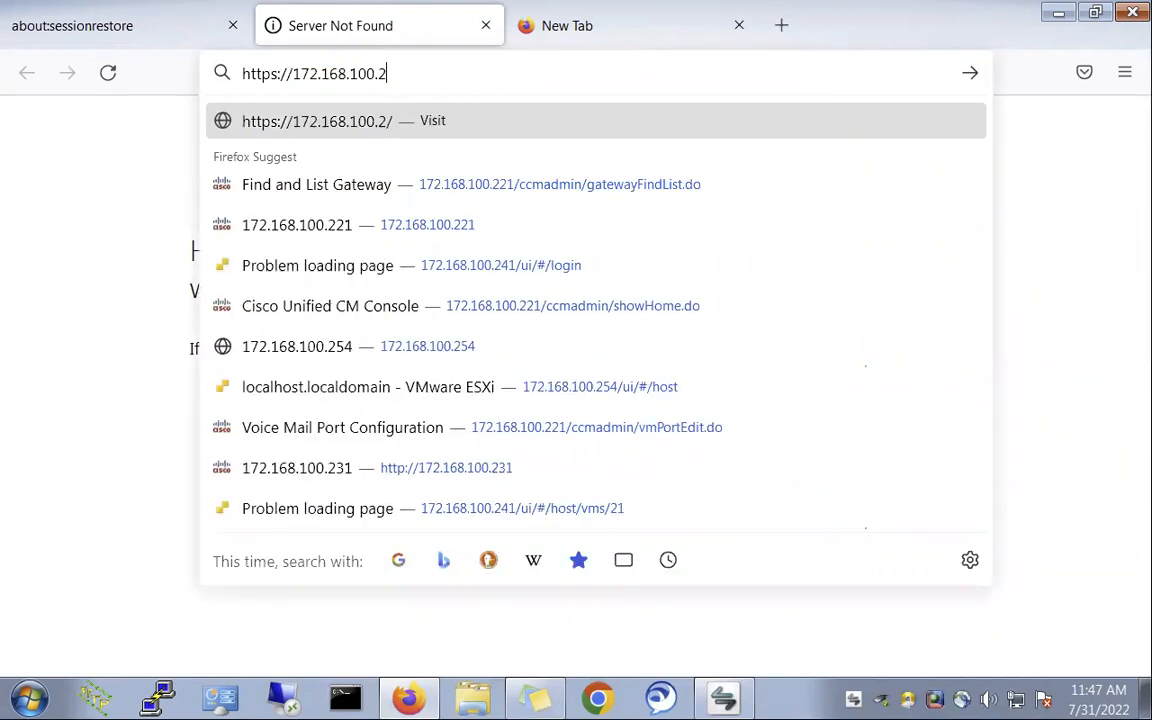
type("101")
key("Return")
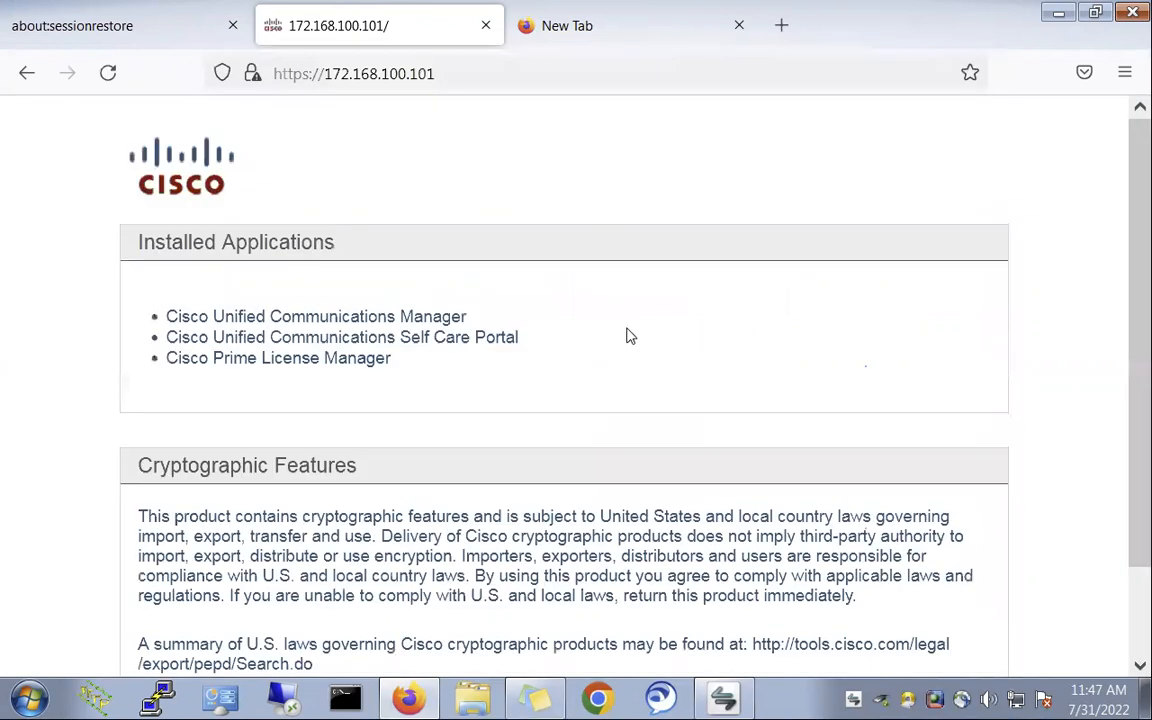
- Sign in to Cisco Unified CM Administration with the saved admin login, then return to the Mac
left_click(330, 320)
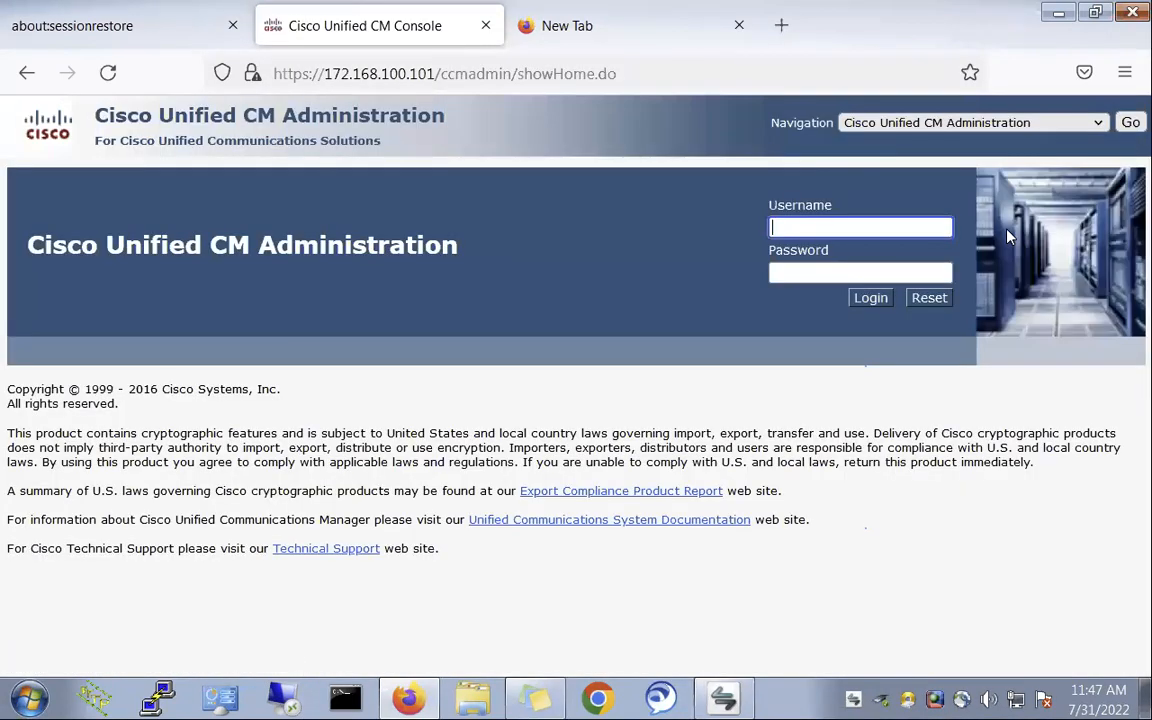
left_click(874, 227)
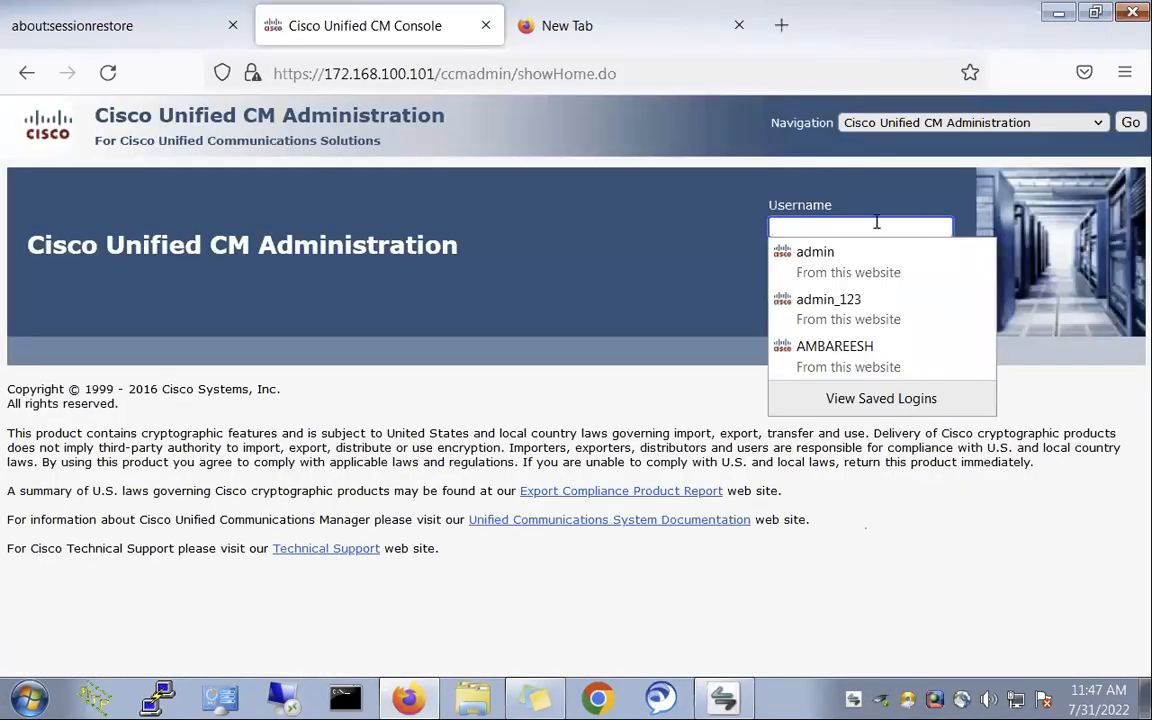
left_click(818, 251)
left_click(871, 297)
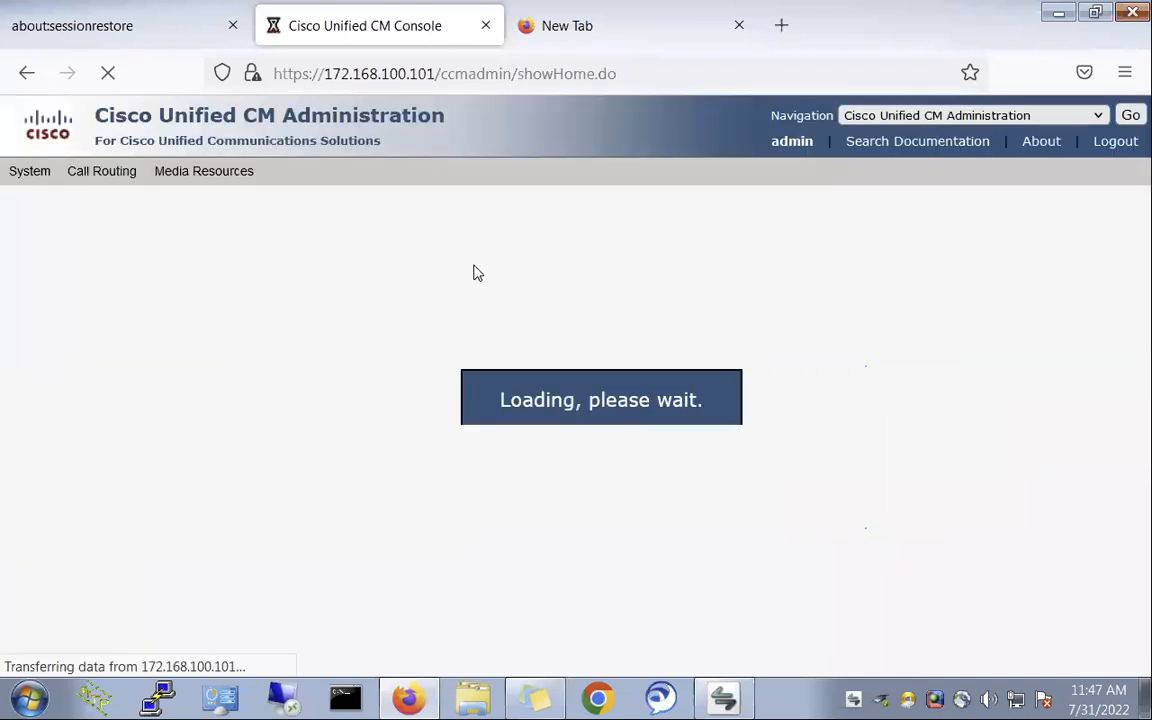
left_click(725, 698)
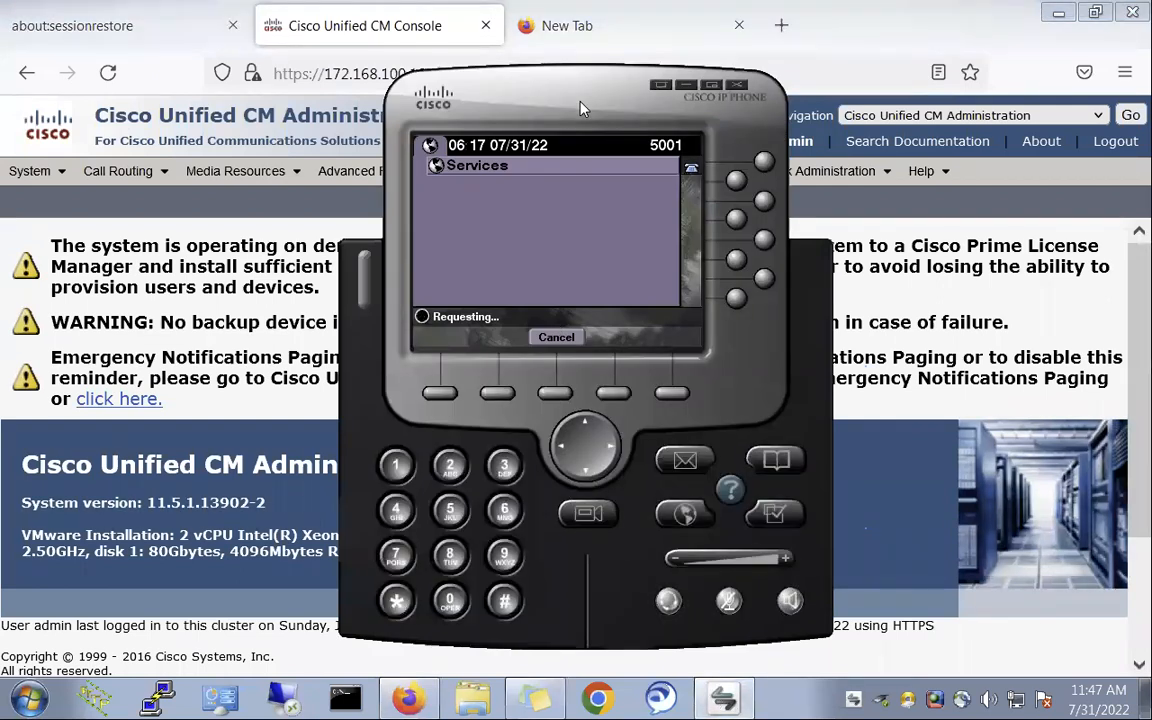
key("ctrl+Left")
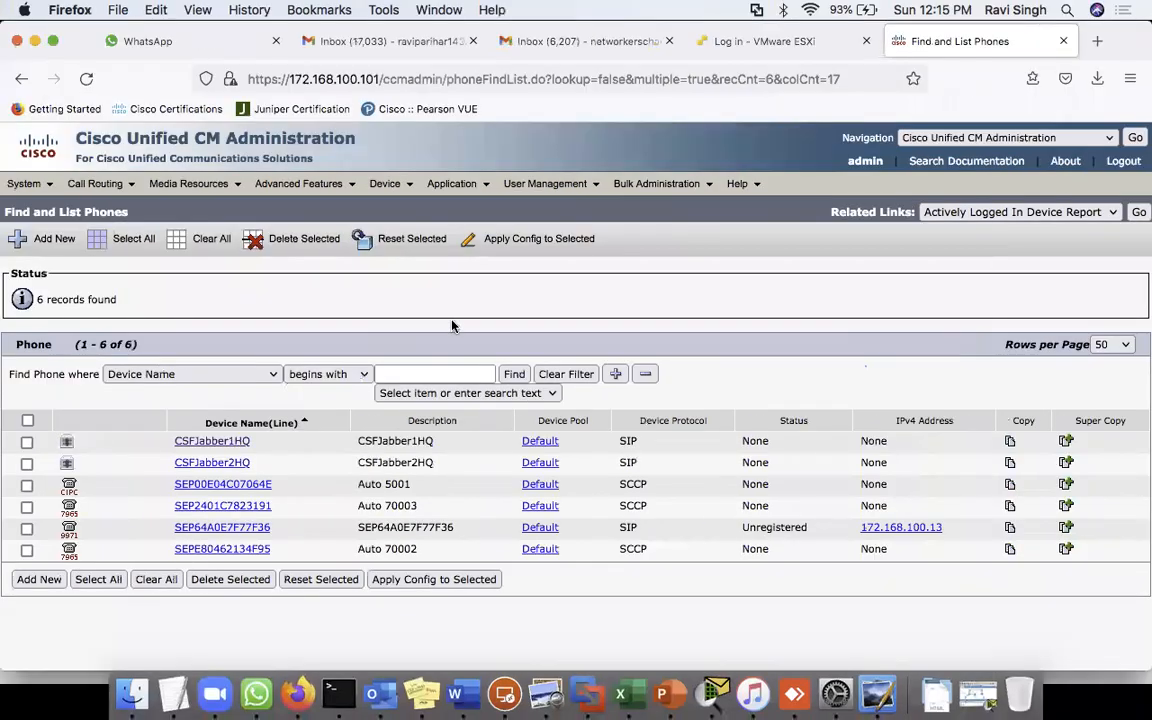
- On the remote desktop, list all phones under Device > Phone
left_click(504, 694)
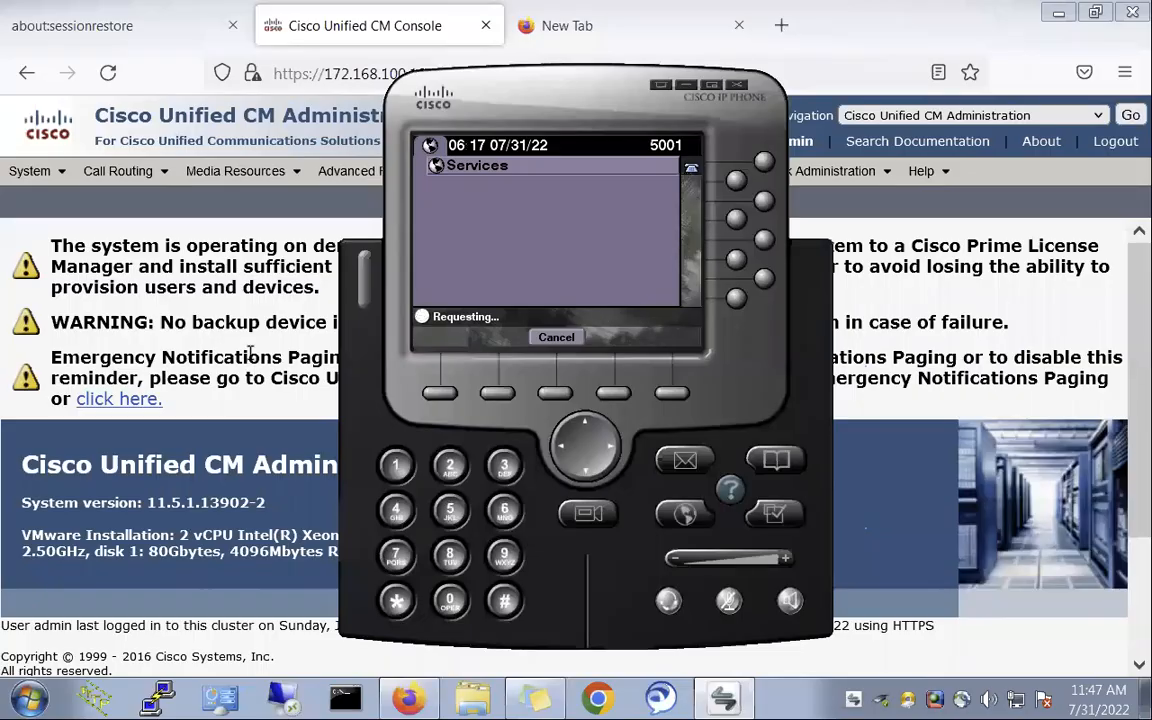
left_click(228, 260)
mouse_move(499, 174)
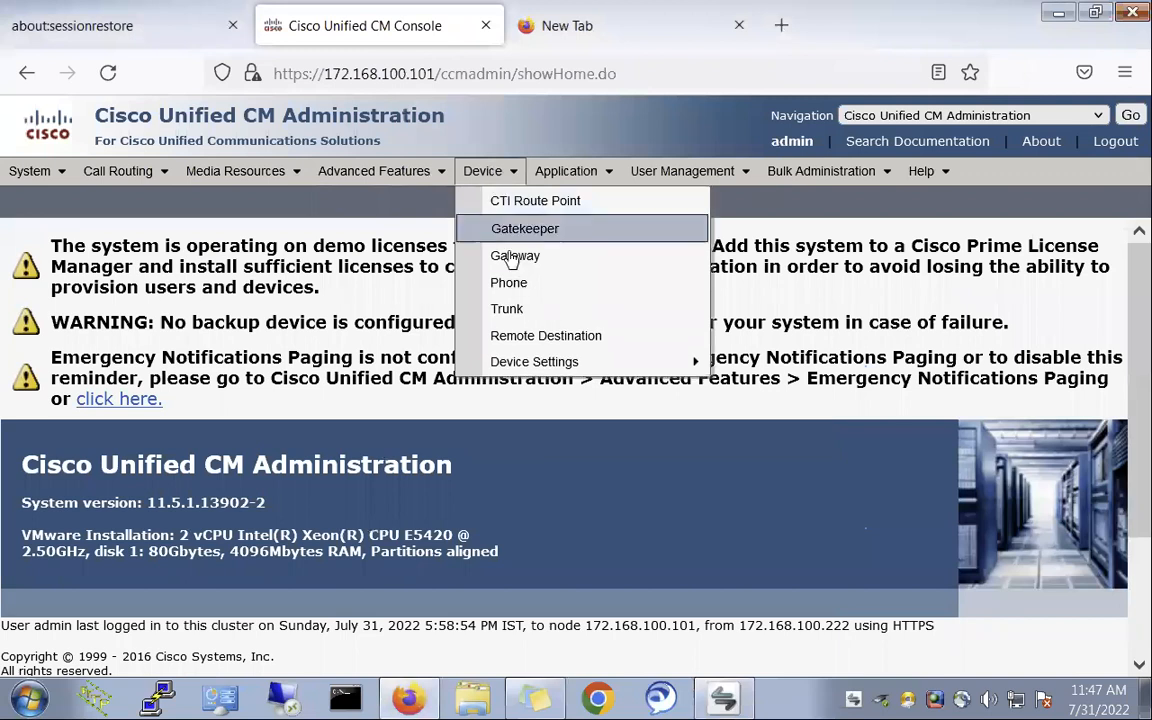
left_click(510, 282)
left_click(676, 324)
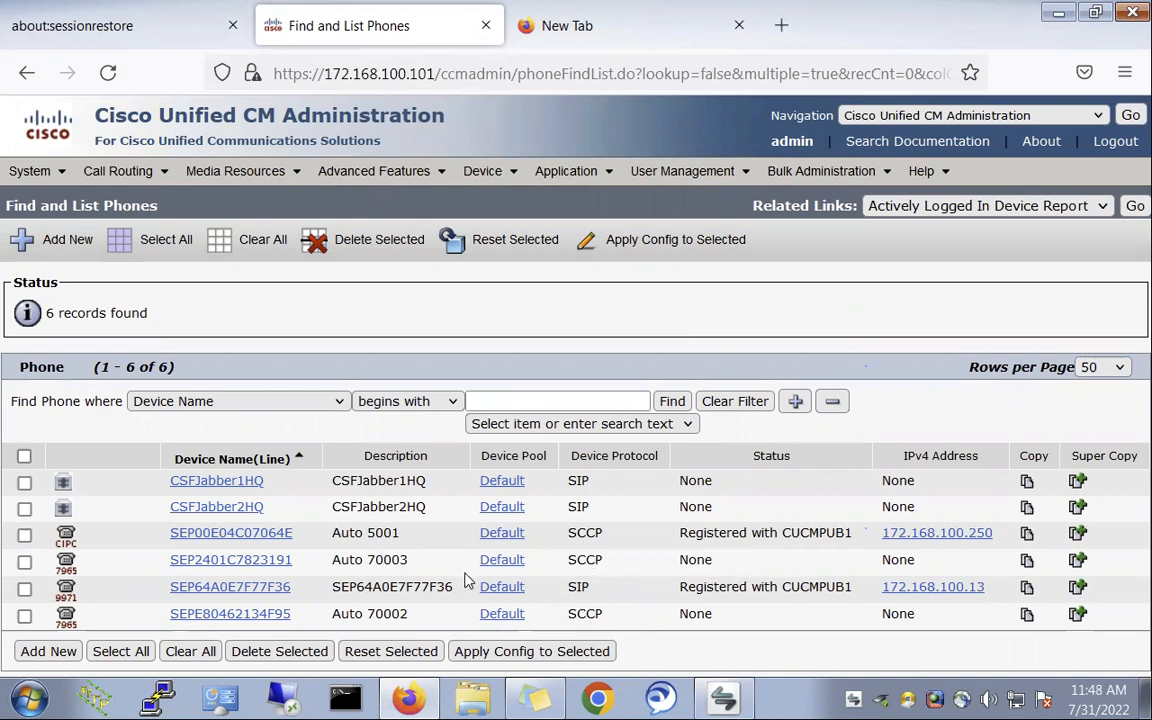
- Tick the registered phones SEP00E04C07064E and SEP64A0E7F77F36, then bring up PuTTY
left_click_drag(331, 561, 425, 570)
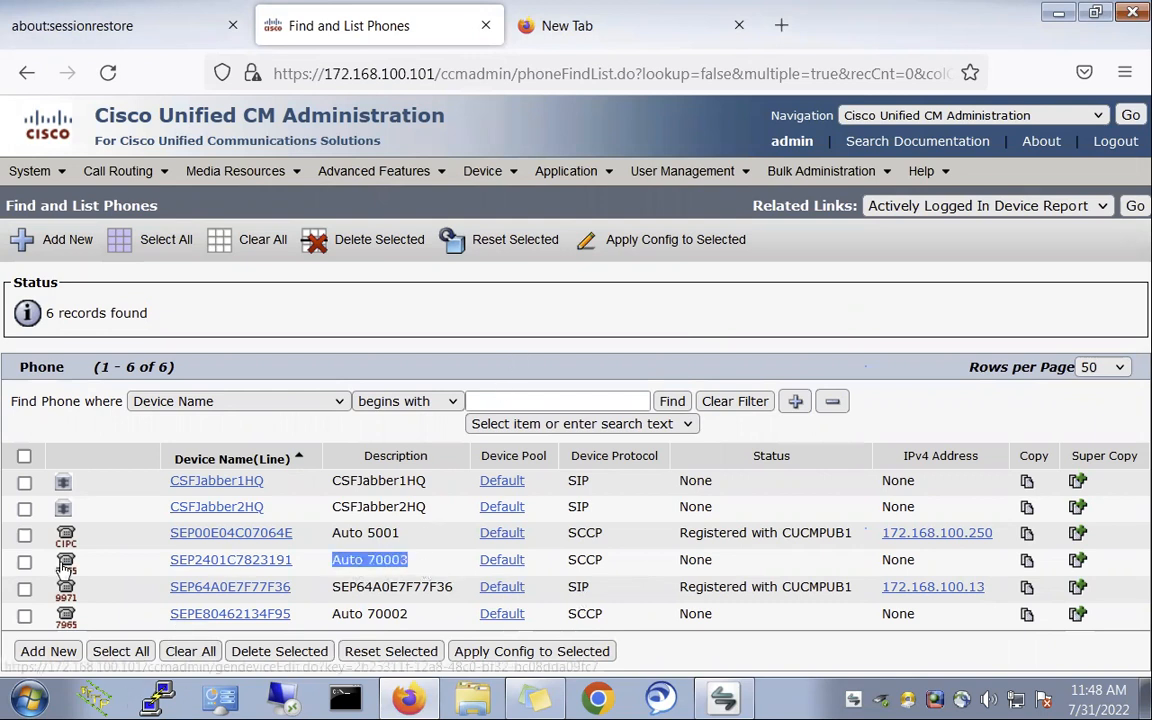
left_click(25, 536)
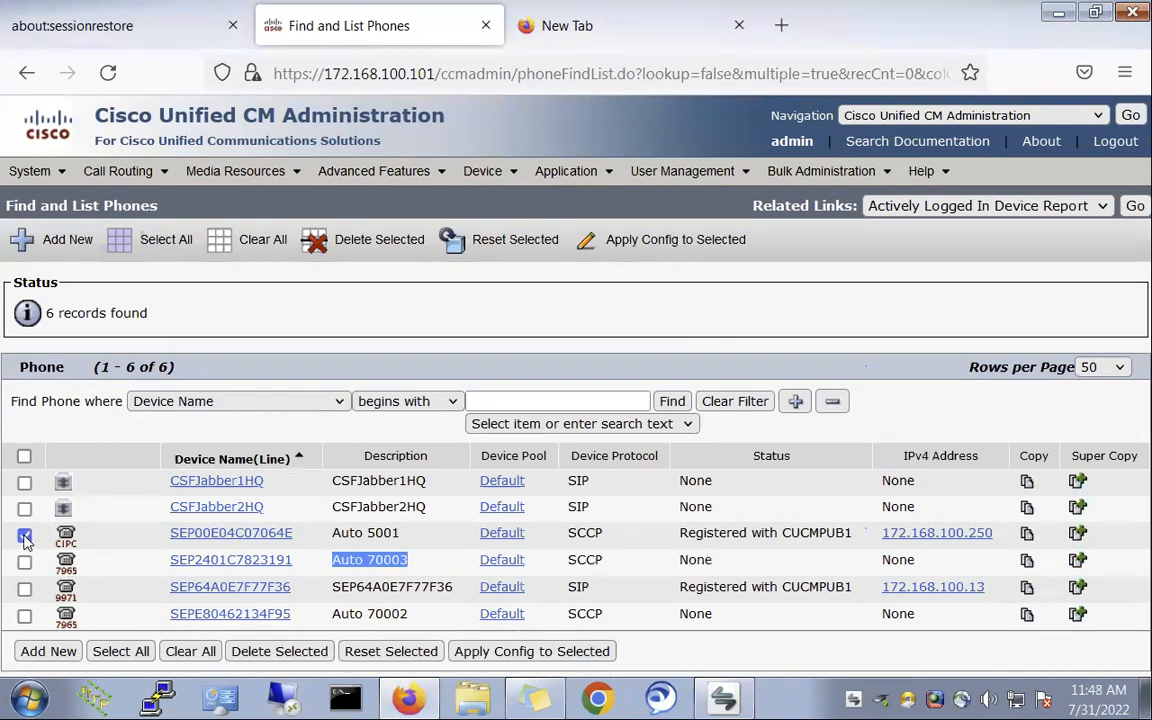
left_click(24, 590)
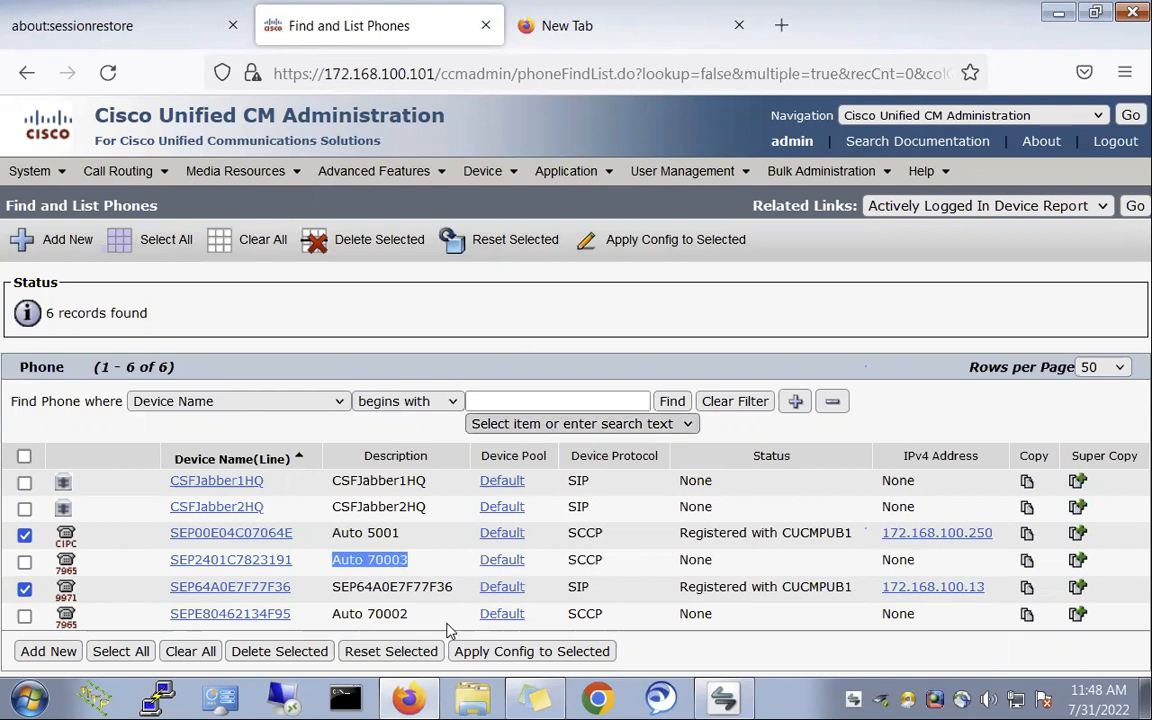
left_click(160, 697)
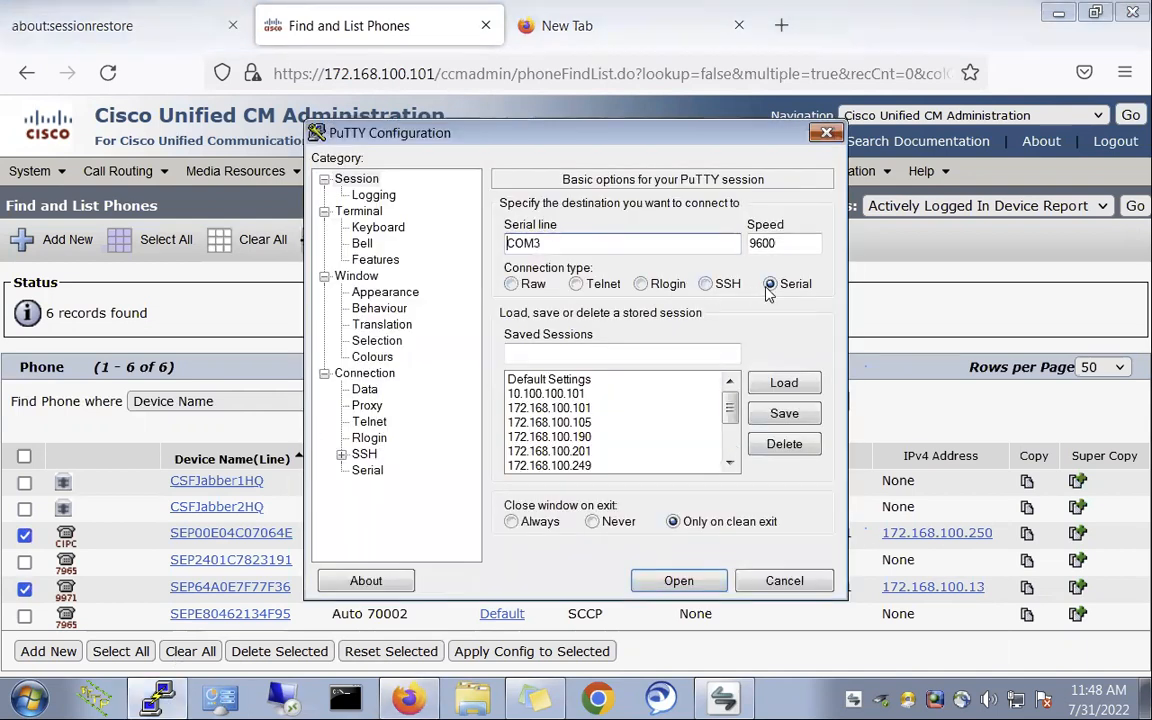
- Open the COM3 router console, enter privileged mode and run show ip int brief
left_click(670, 582)
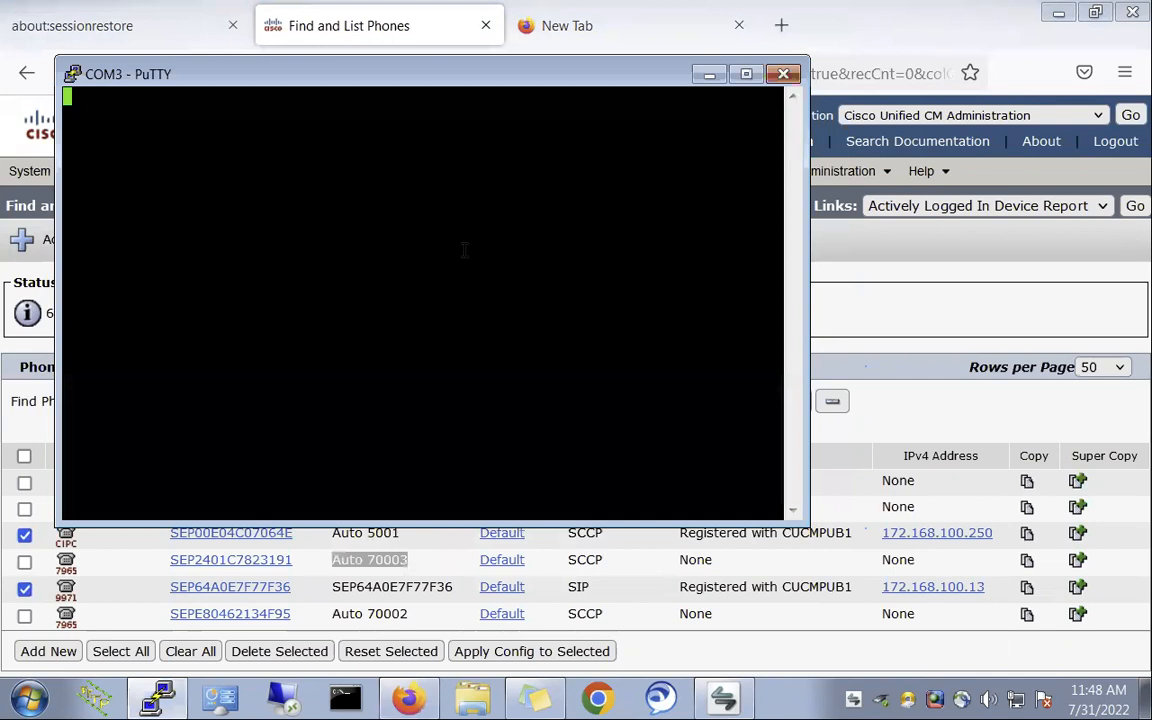
key("Return")
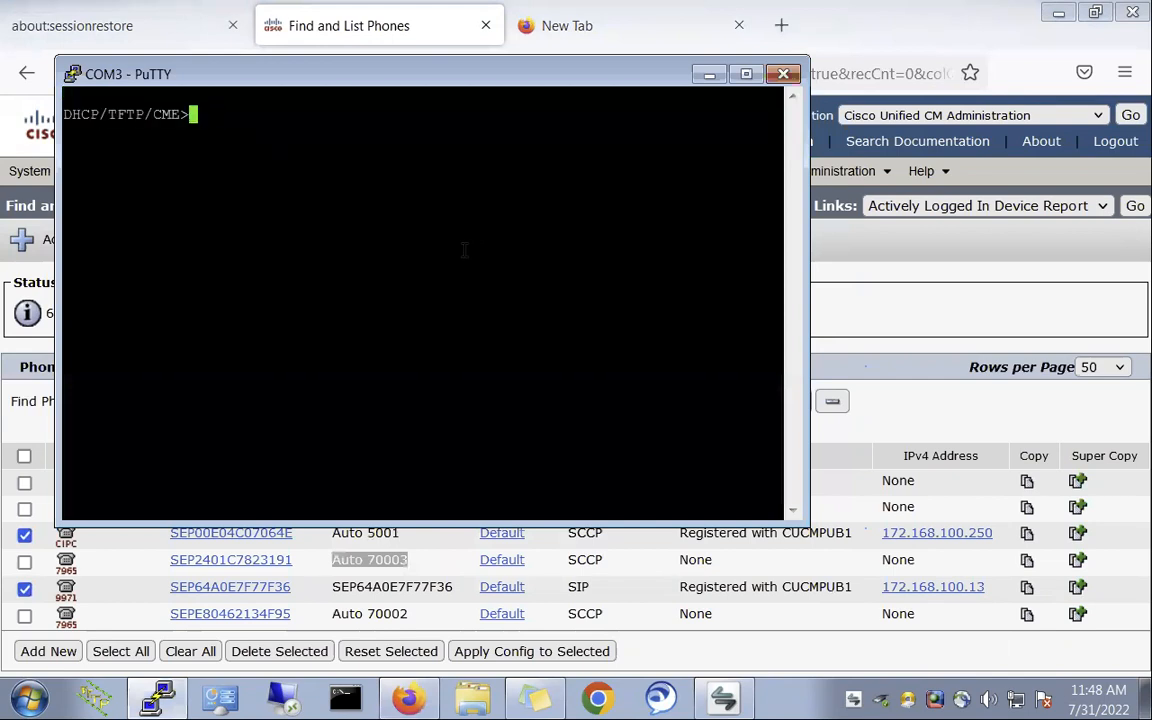
type("en")
key("Return")
key("Return")
type("show ip int brie")
key("Return")
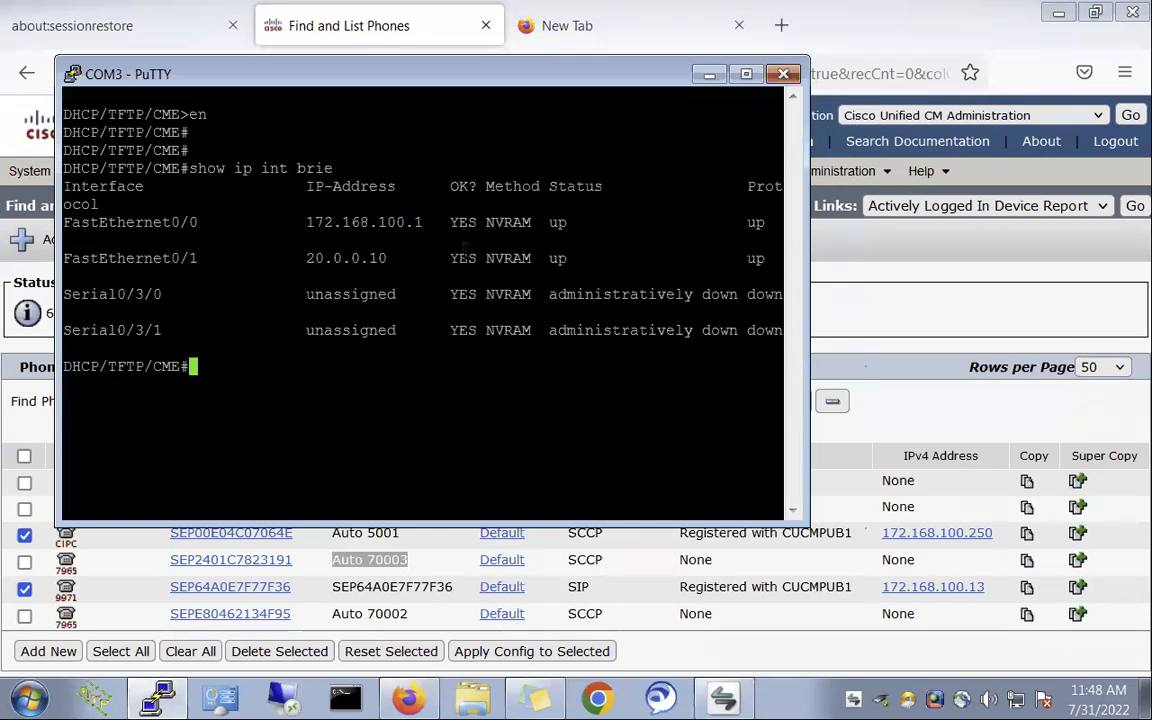
- Run show ephone and review the DN lines 9001 to 9004, then return to the phone list
type("show eph")
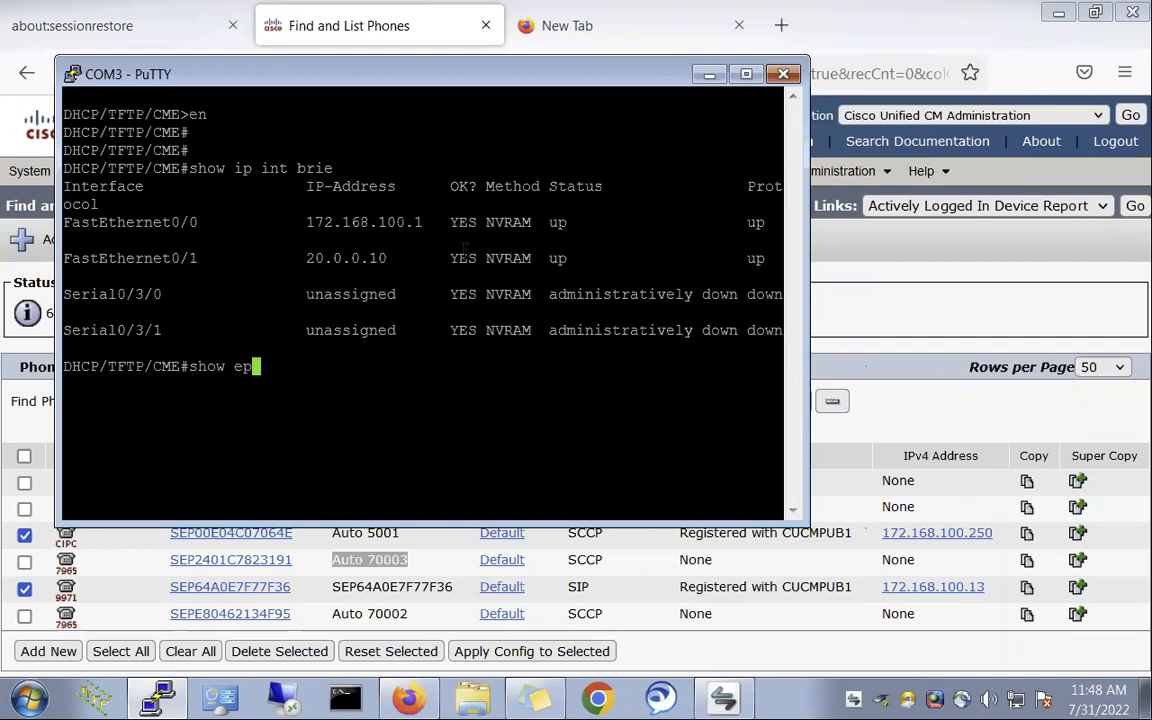
key("Tab")
key("Return")
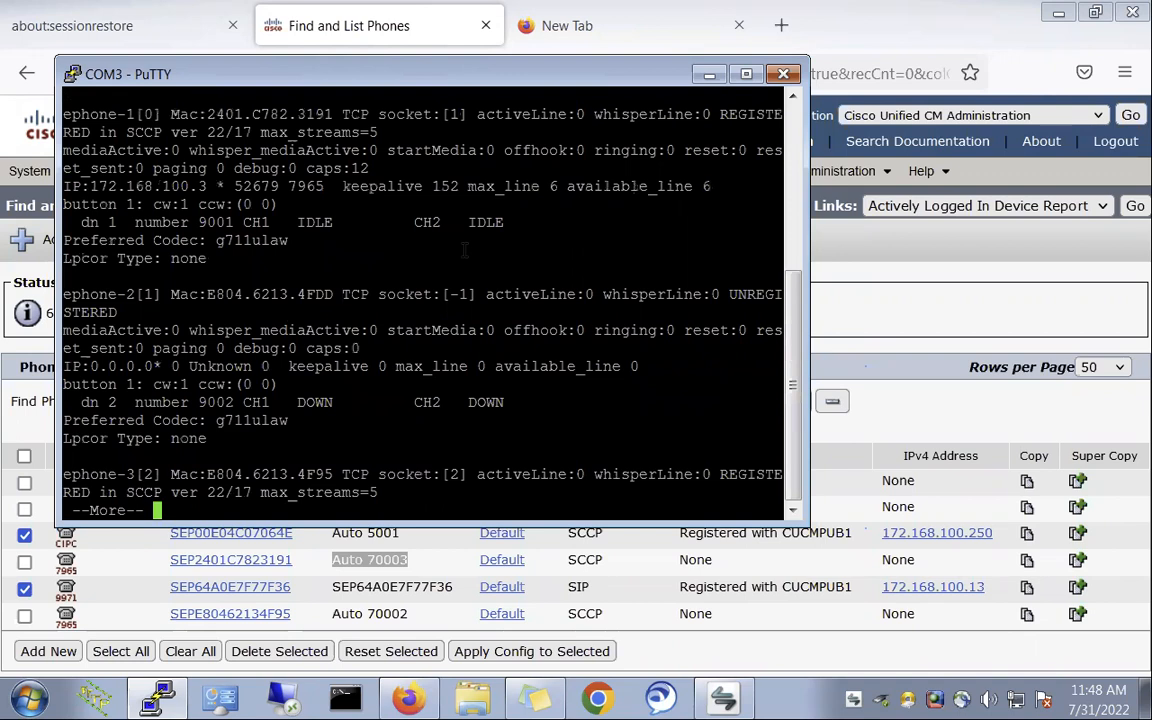
key("space")
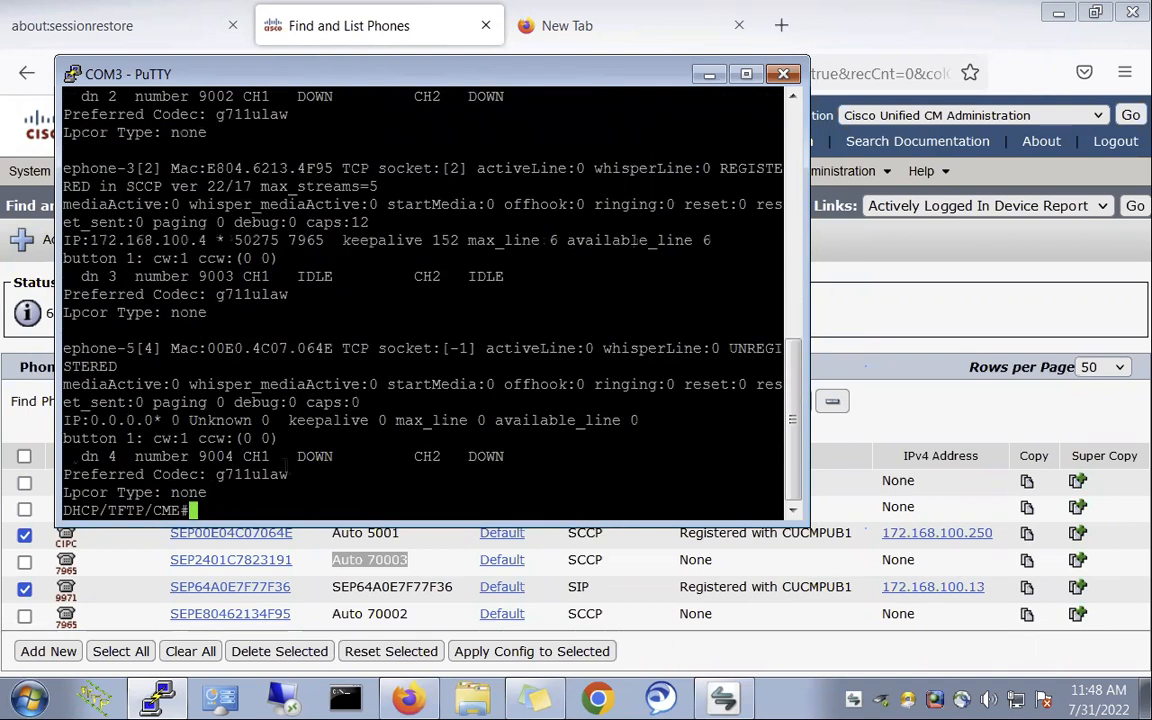
left_click_drag(189, 456, 287, 456)
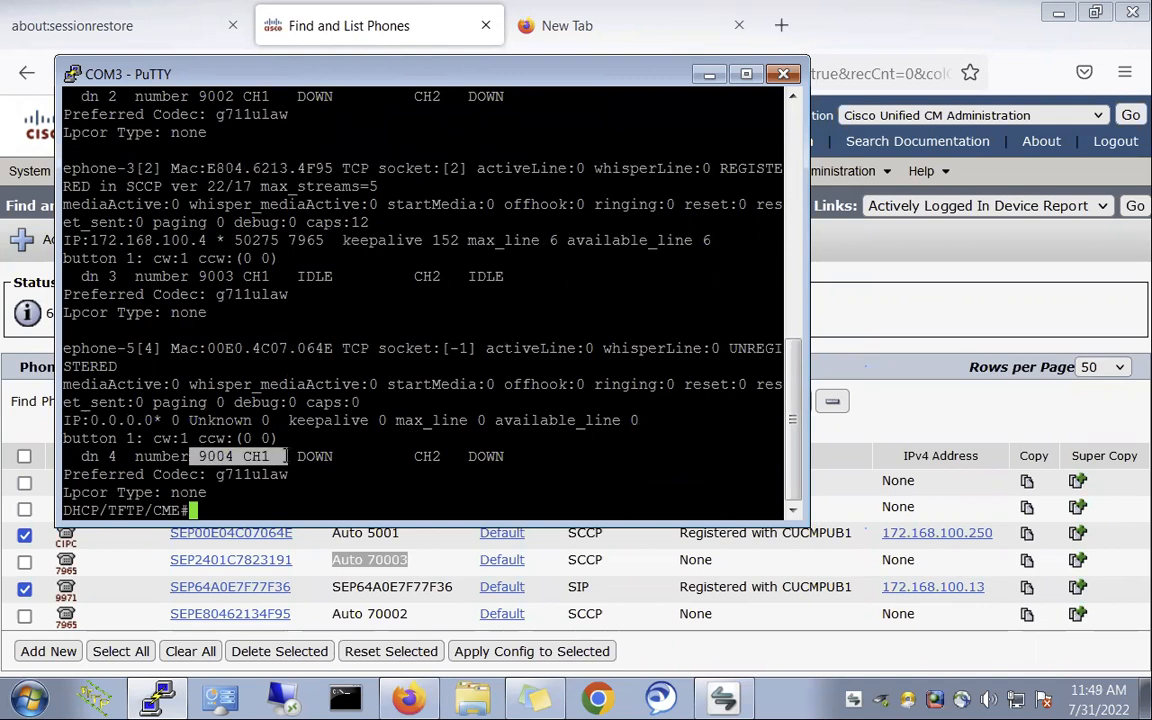
left_click_drag(207, 276, 287, 276)
scroll(312, 215, "up", 4)
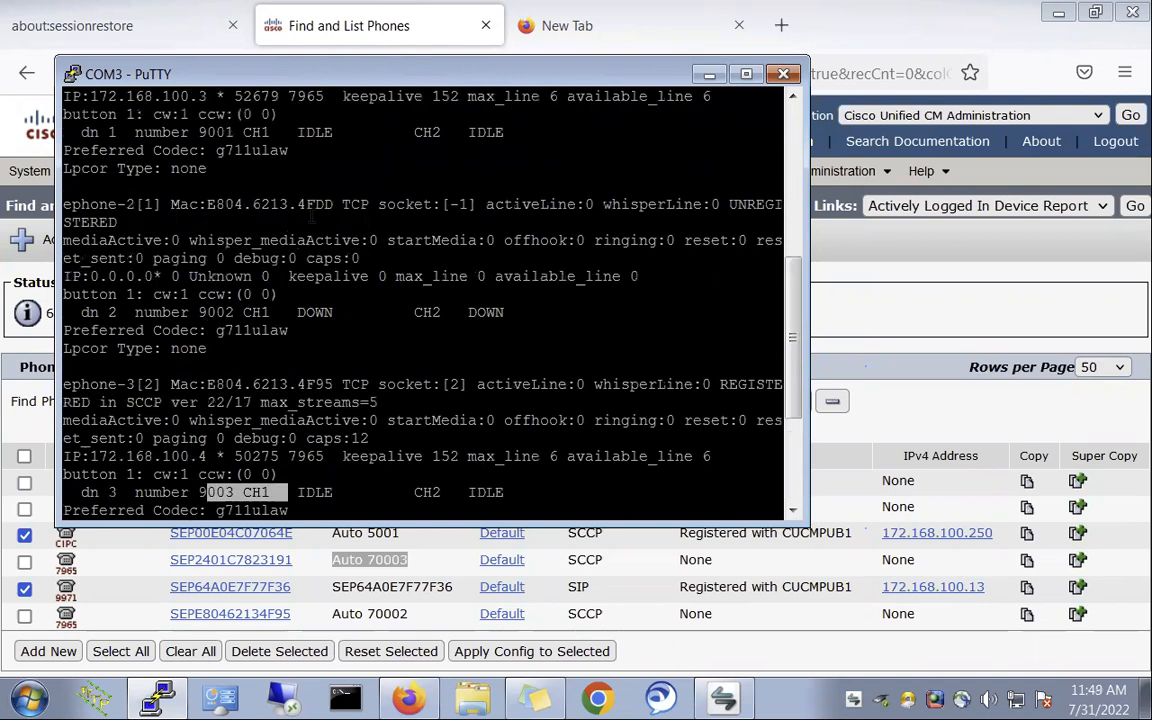
scroll(312, 215, "up", 4)
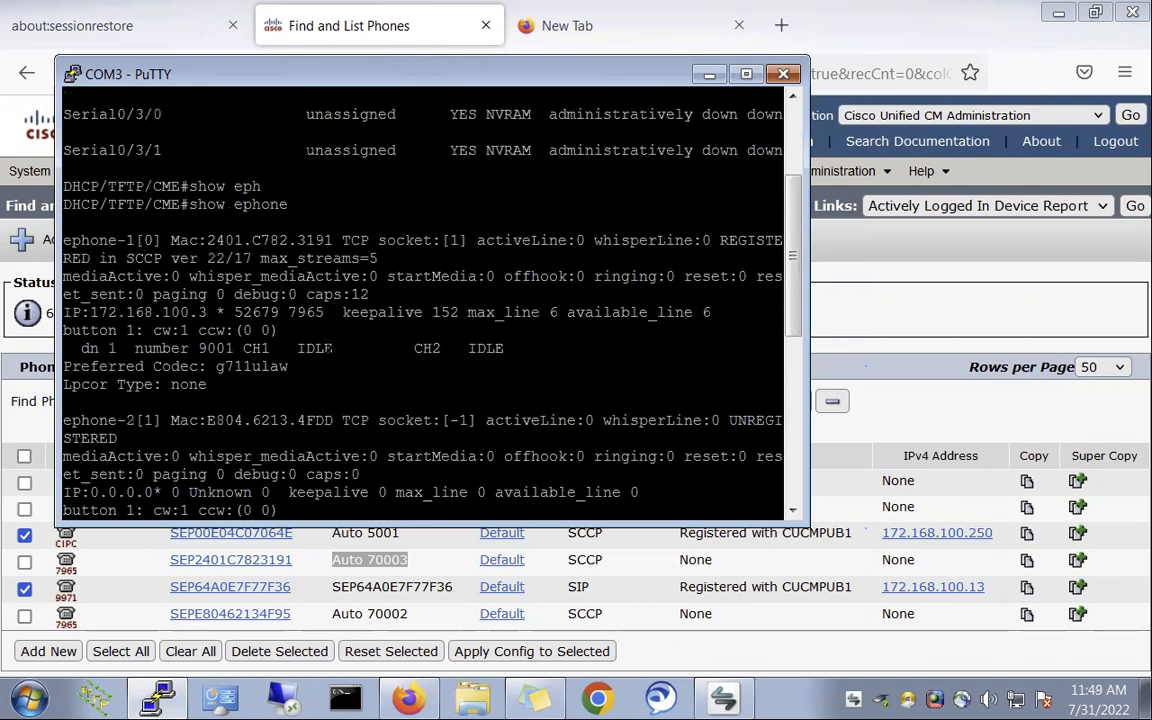
scroll(330, 348, "down", 11)
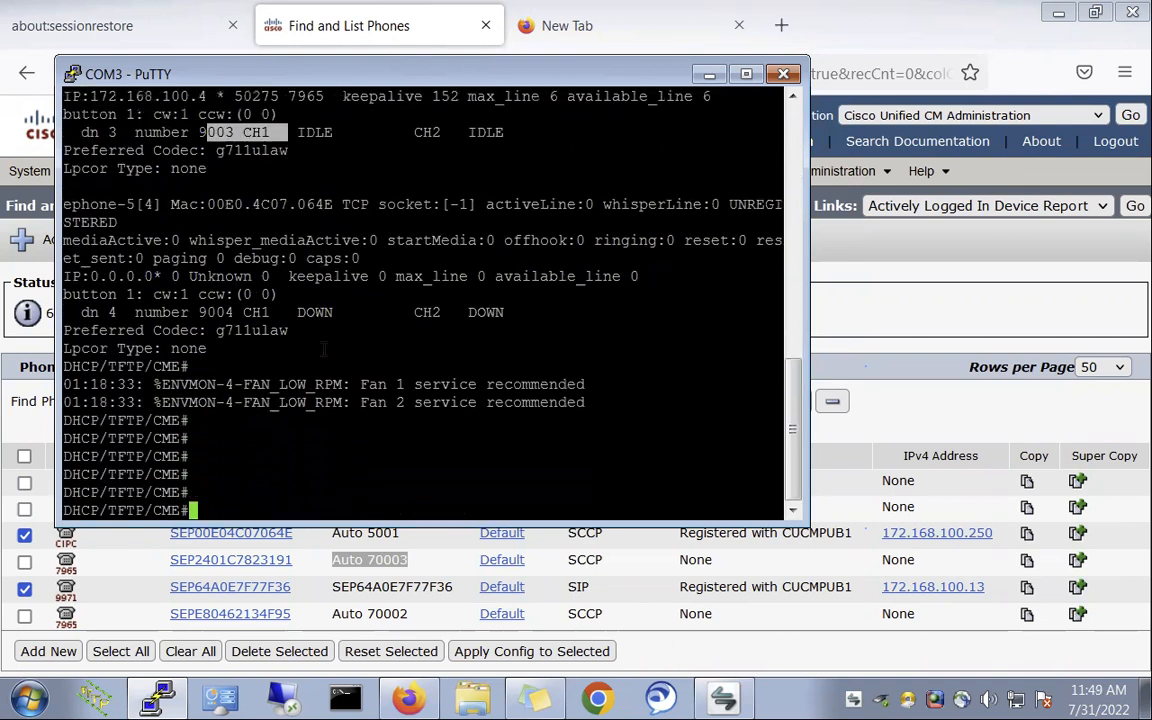
scroll(323, 348, "down", 1)
left_click(830, 265)
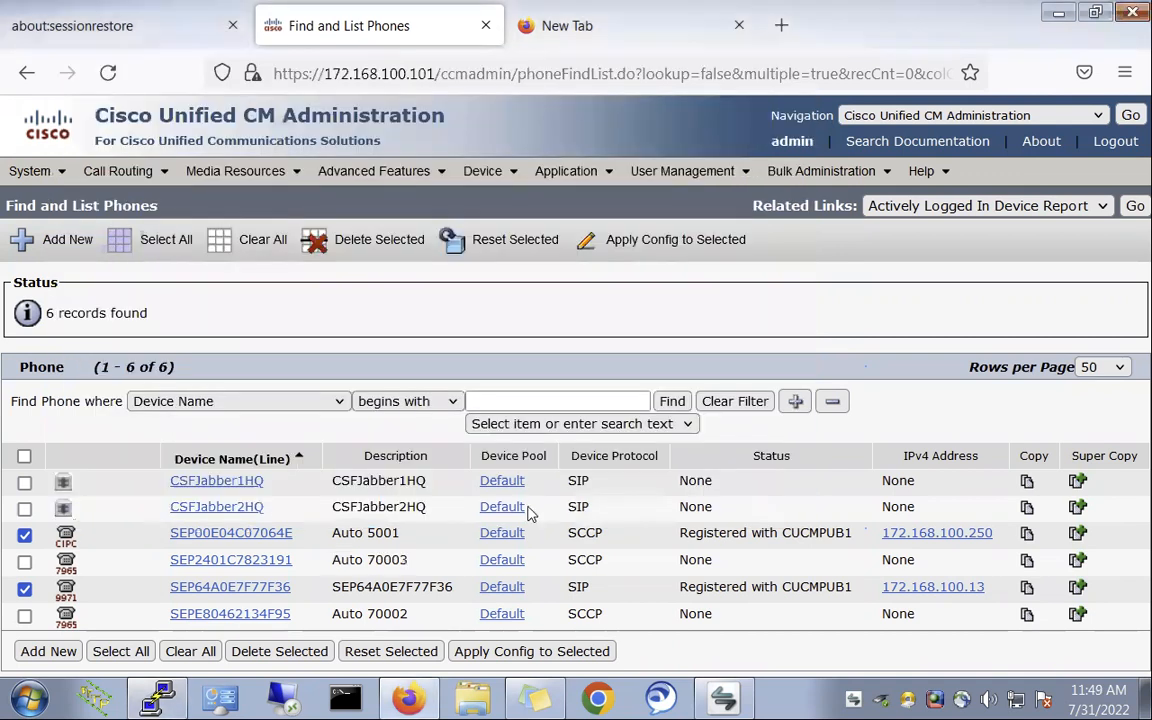
- Reset SEP00E04C07064E and SEP64A0E7F77F36, then refresh the list to see them Unregistered
left_click(468, 240)
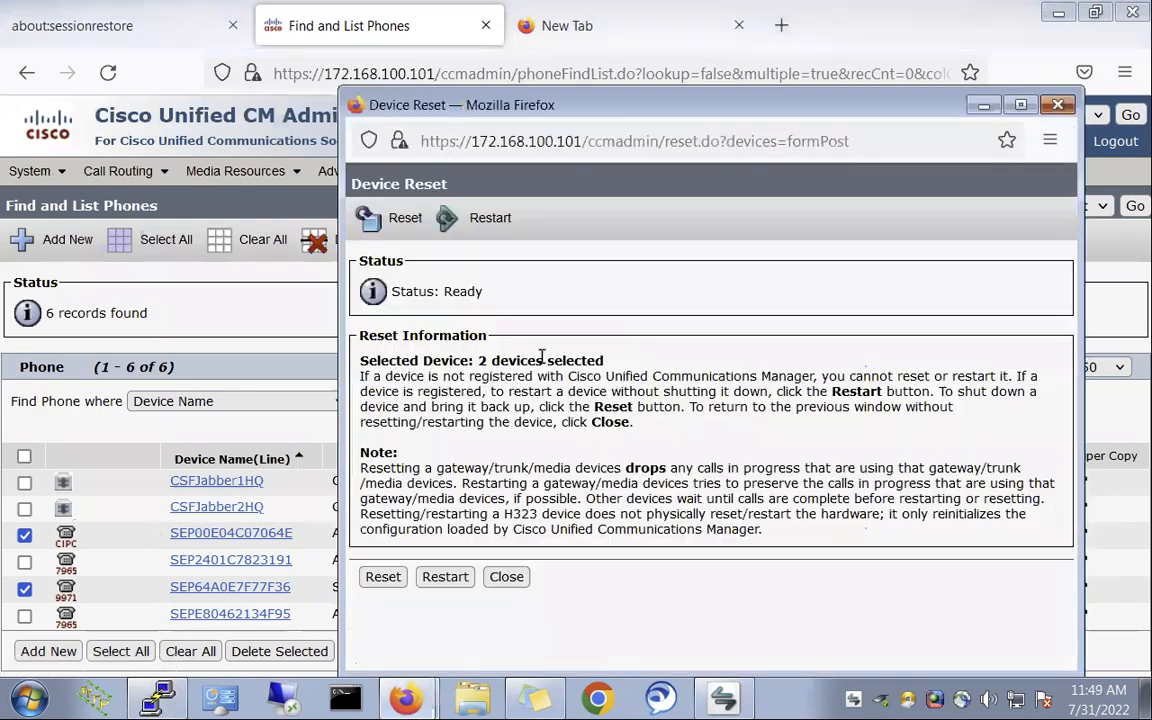
left_click(381, 577)
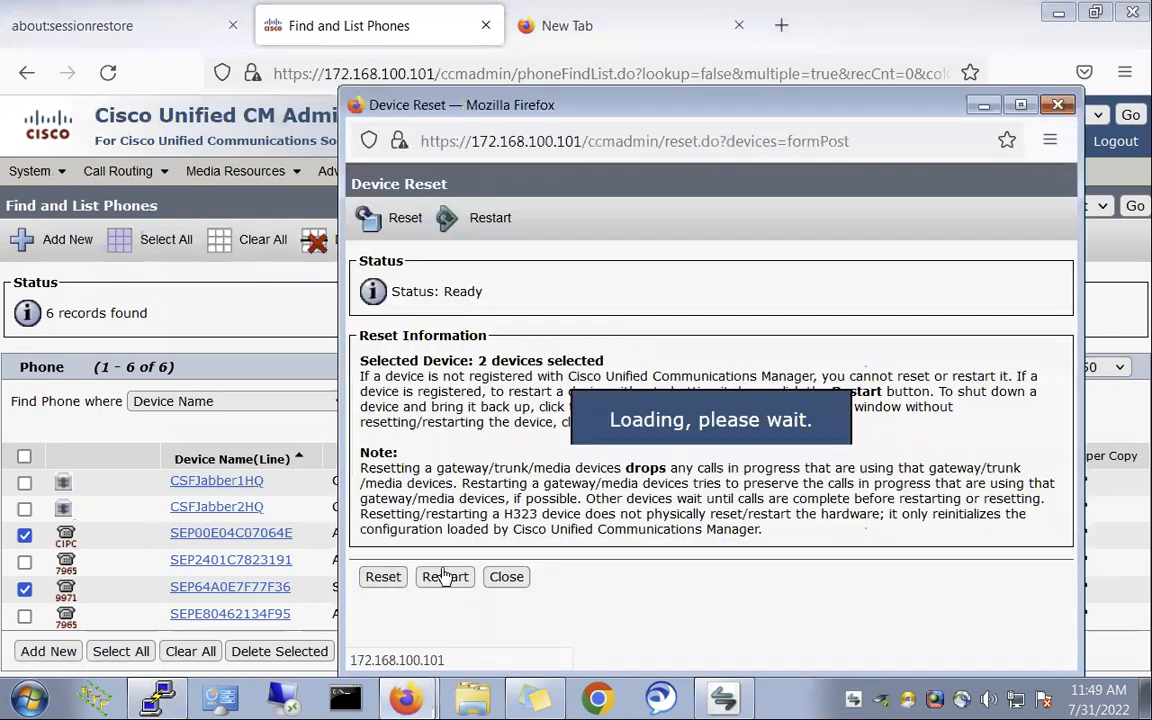
left_click(514, 584)
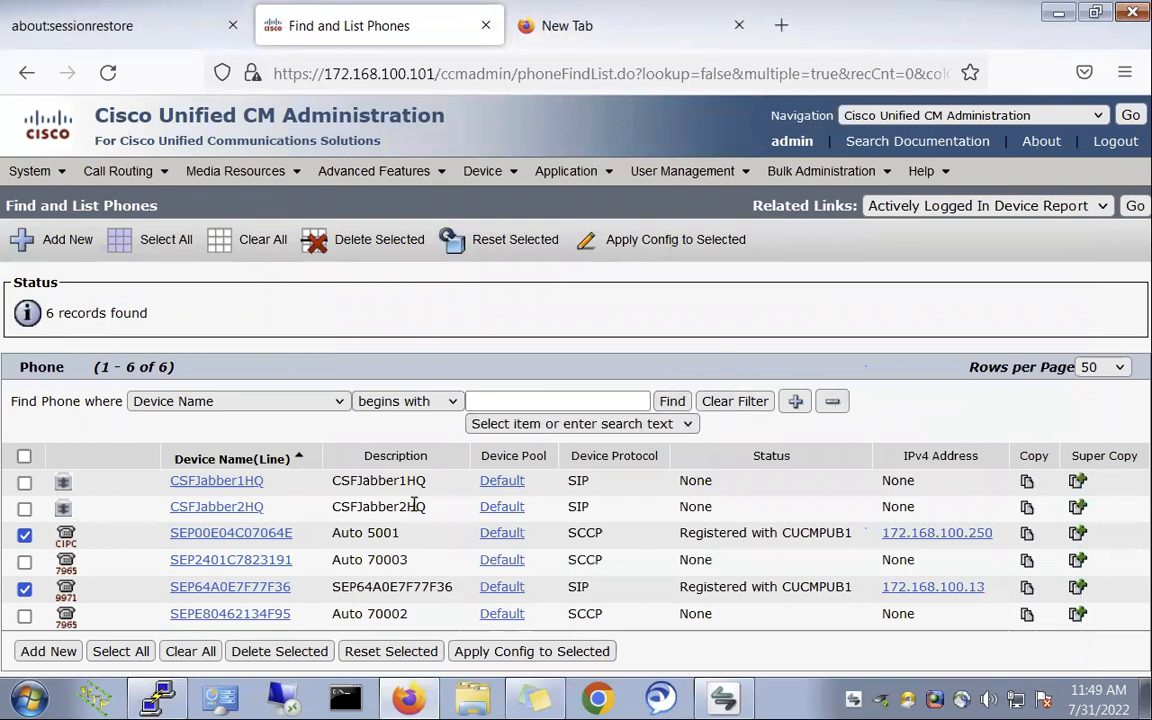
mouse_move(400, 172)
mouse_move(430, 308)
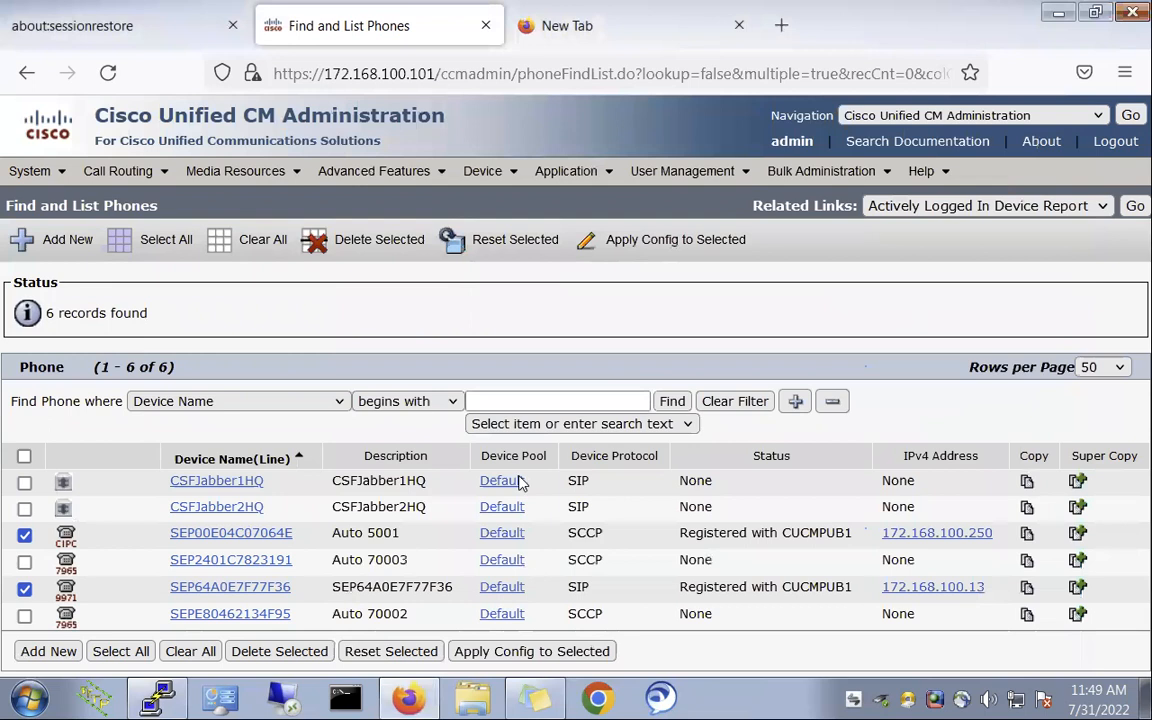
left_click(671, 402)
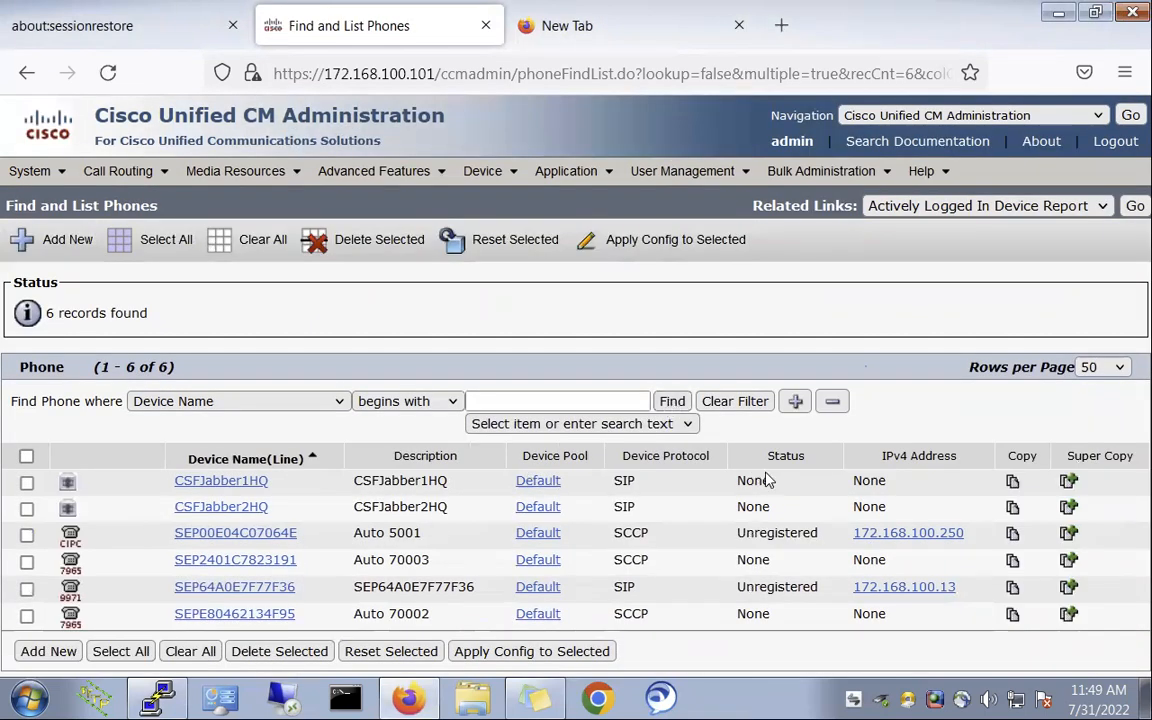
- Launch Cisco Jabber, dismiss its entry point error, and bring the phone list page back in front
left_click(700, 705)
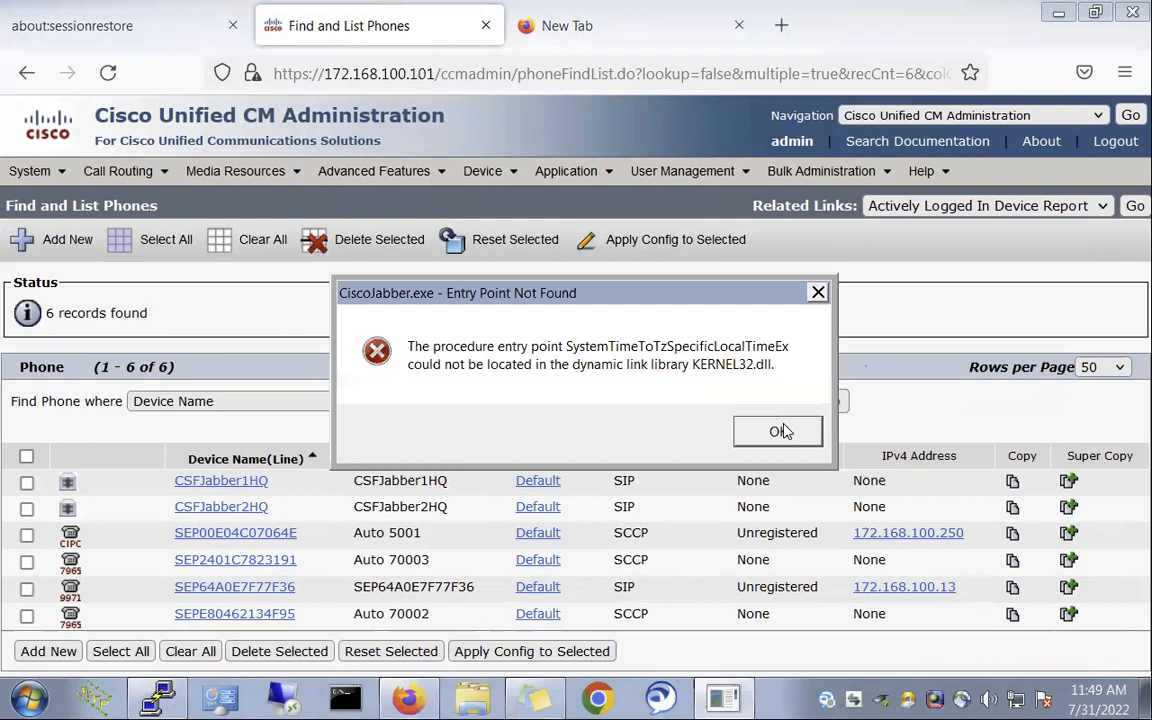
left_click(781, 431)
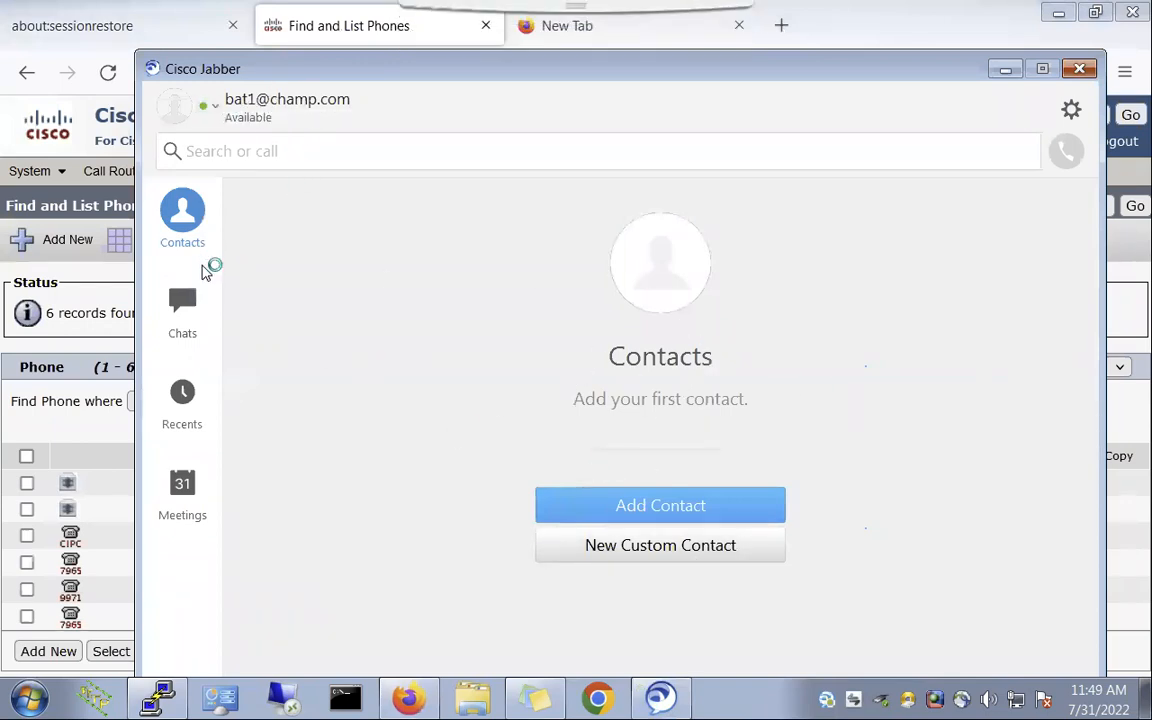
left_click(60, 385)
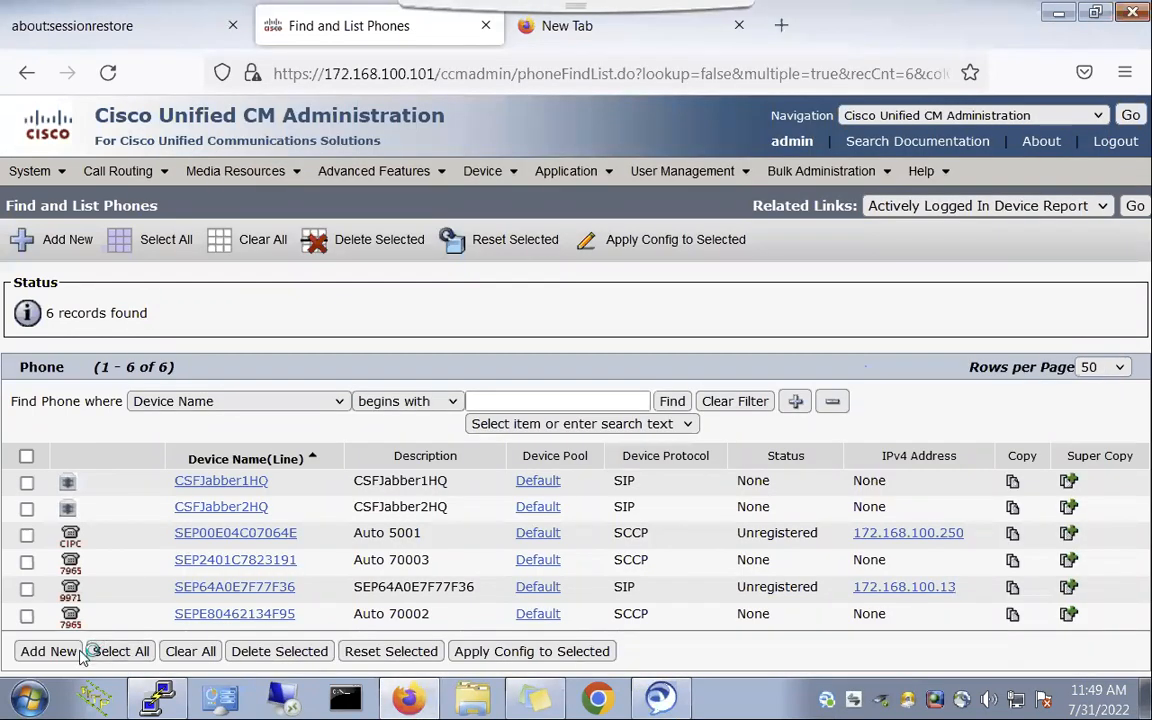
- Start Cisco IP Communicator from the Start menu and dismiss both missing sound device messages
left_click(30, 698)
left_click(125, 280)
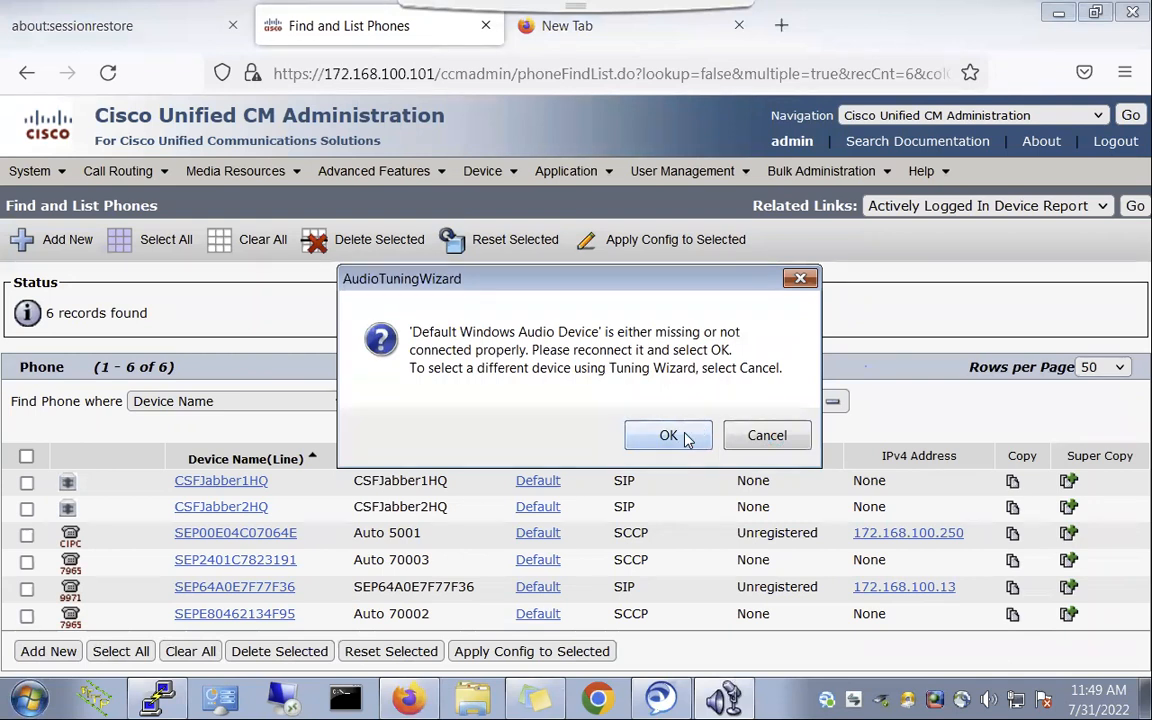
left_click(762, 436)
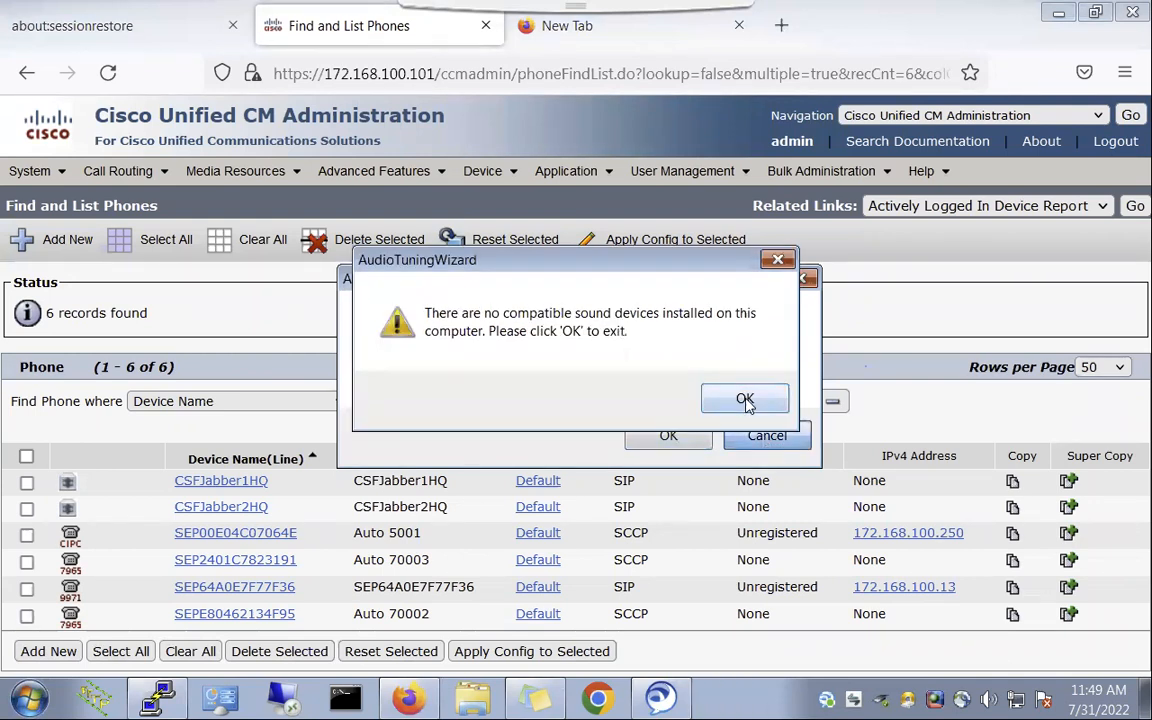
left_click(745, 399)
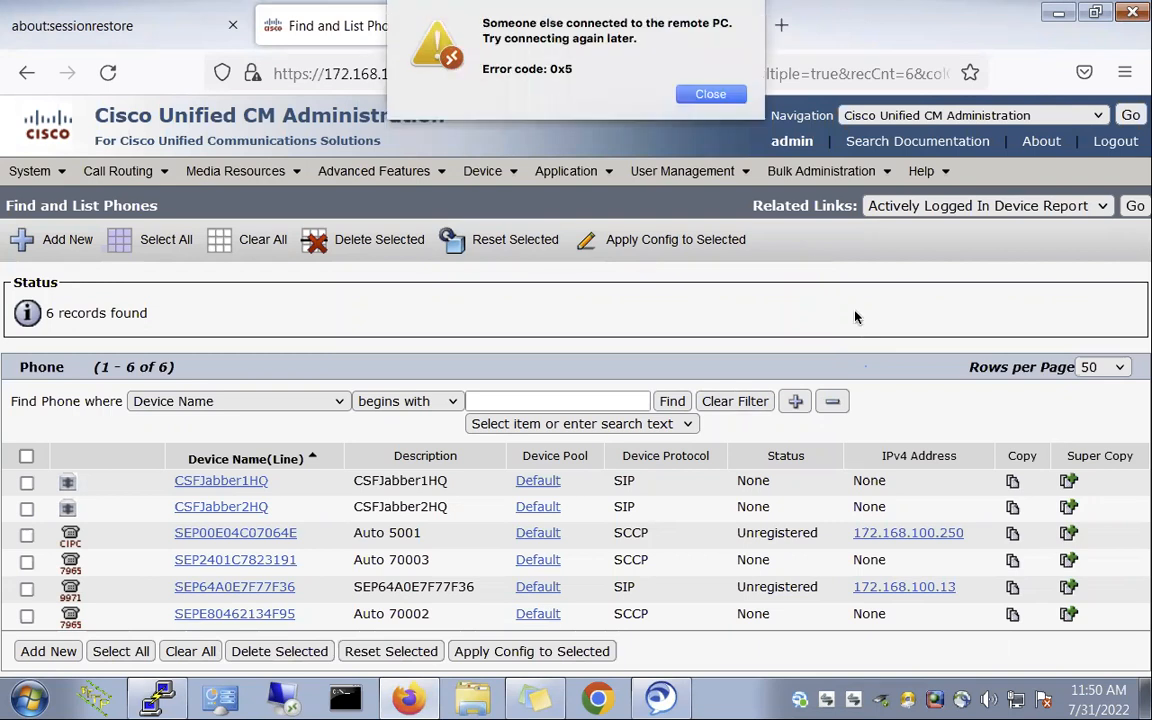
- Close the connection error and reconnect to the 172.168.100.250 remote desktop, accepting the certificate warning
left_click(710, 94)
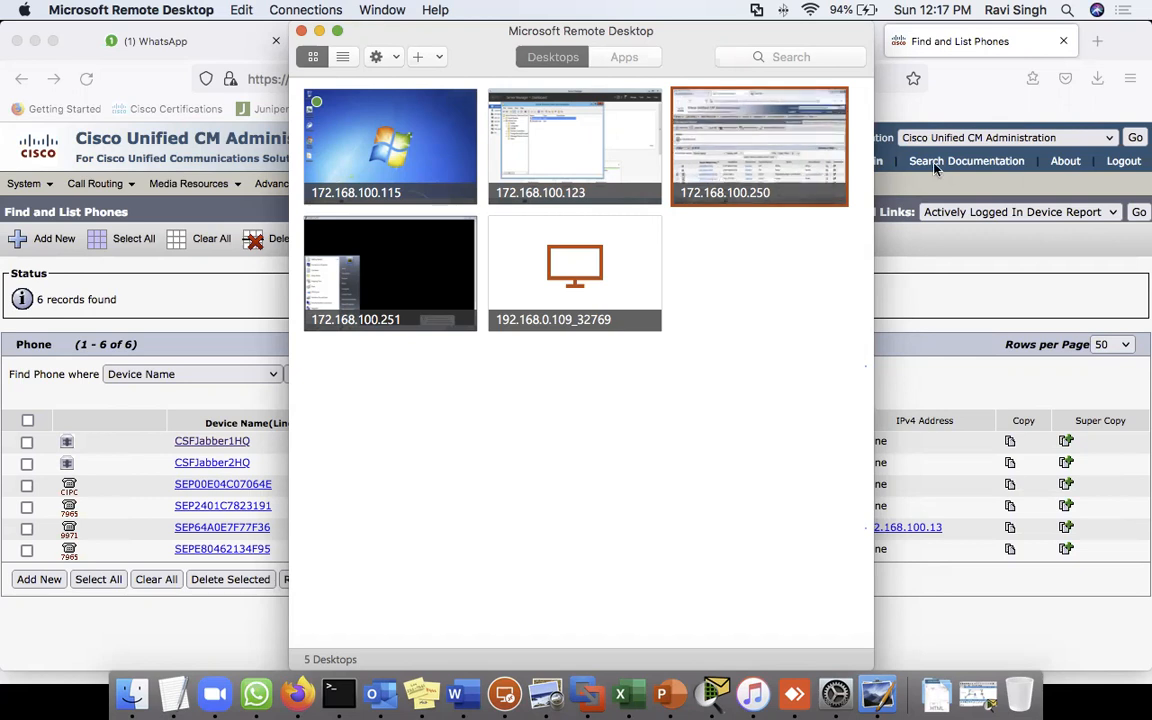
double_click(810, 140)
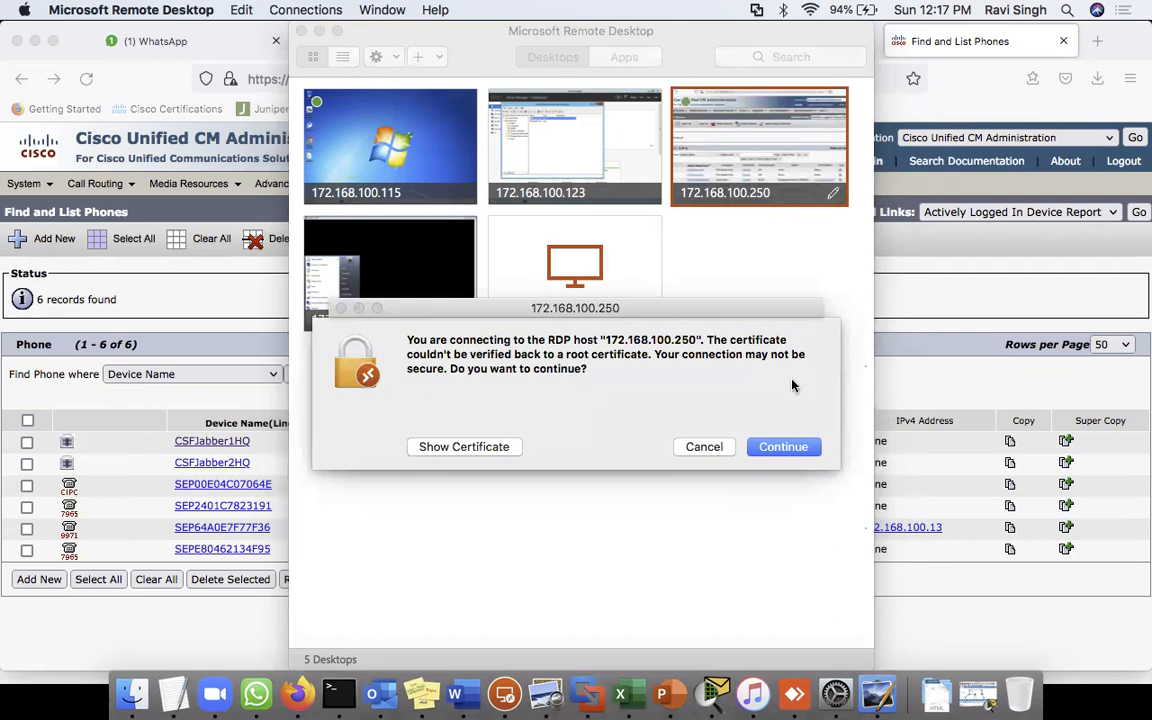
left_click(781, 451)
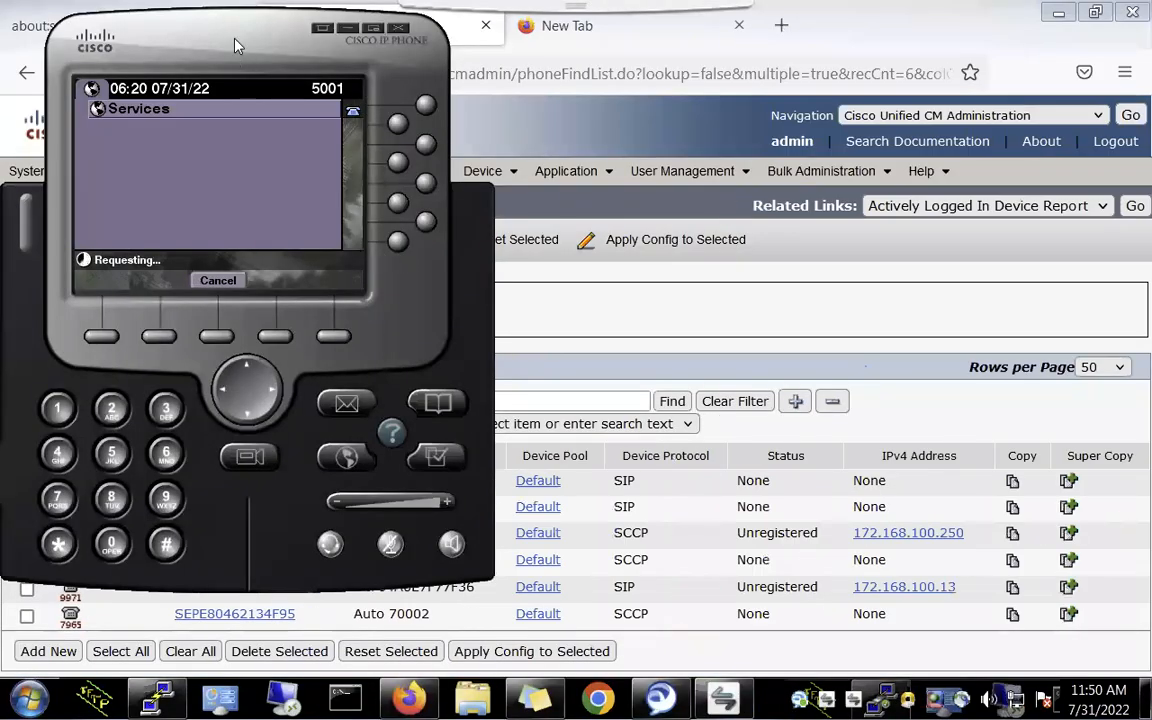
- Check in the softphone's Network preferences that the TFTP server is 172.168.100.101
left_click_drag(234, 44, 522, 105)
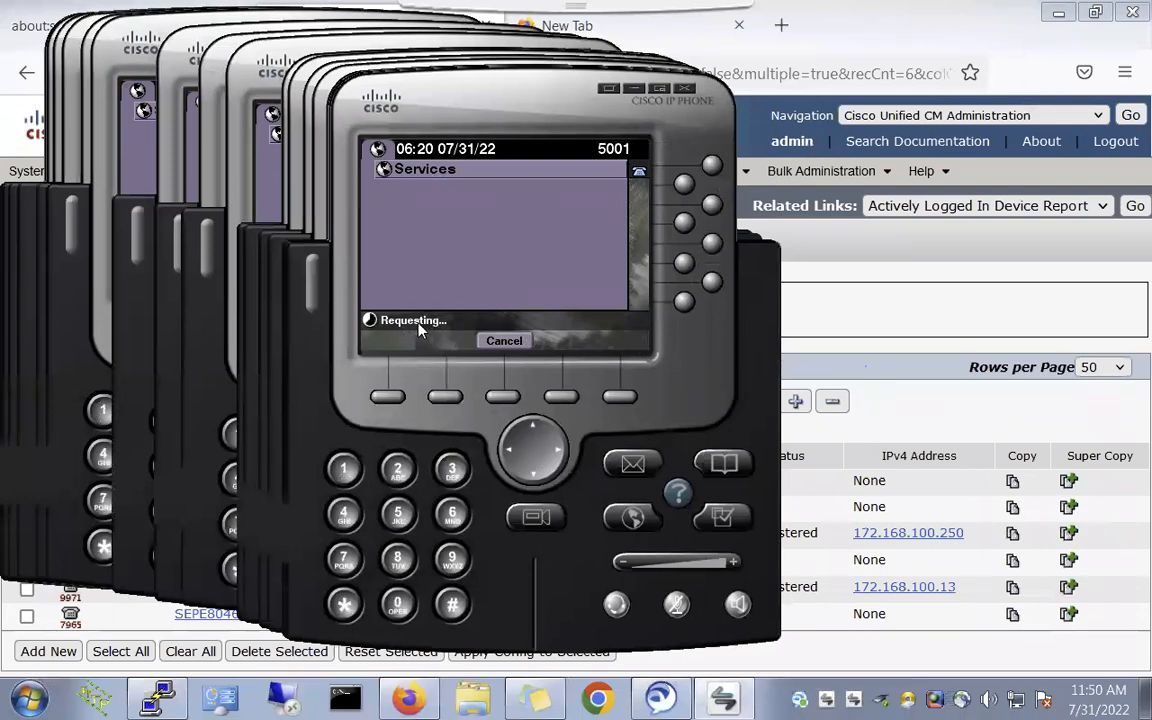
right_click(546, 116)
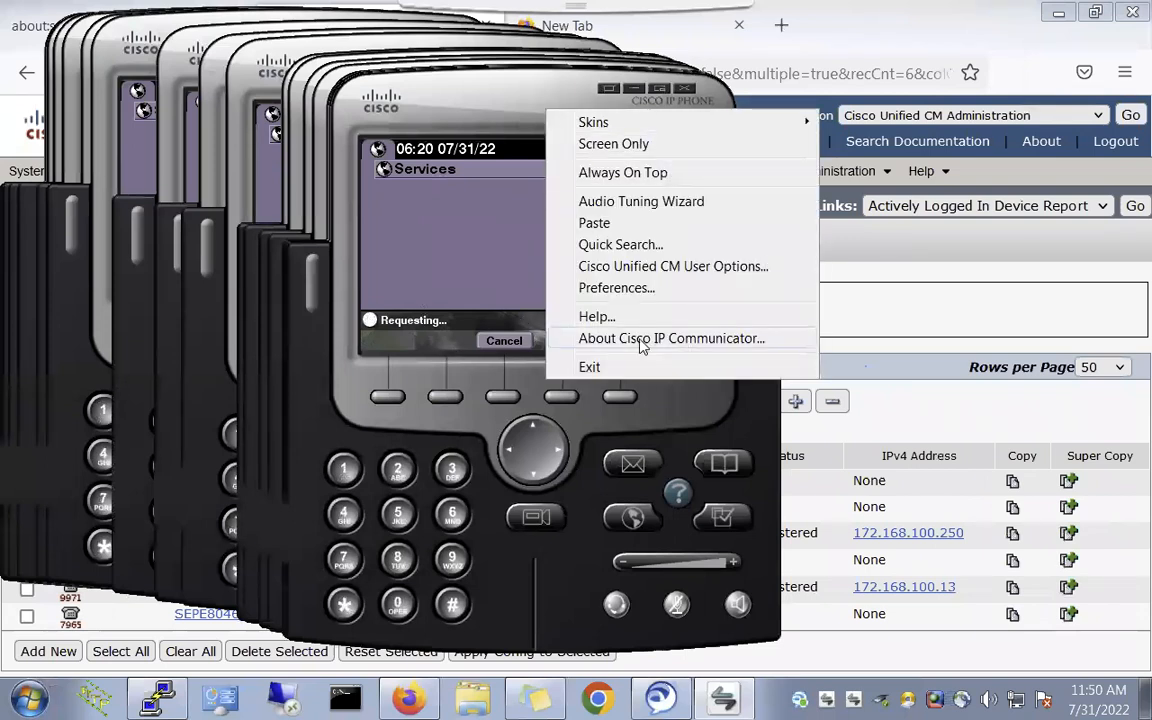
left_click(598, 289)
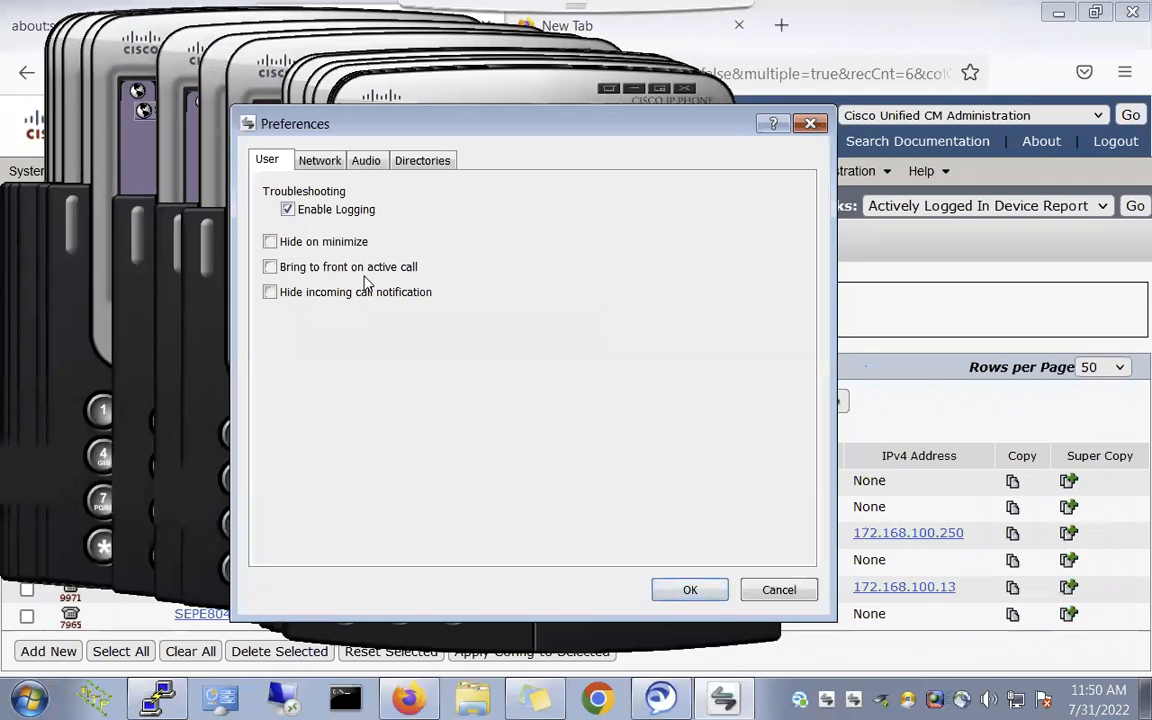
left_click(305, 160)
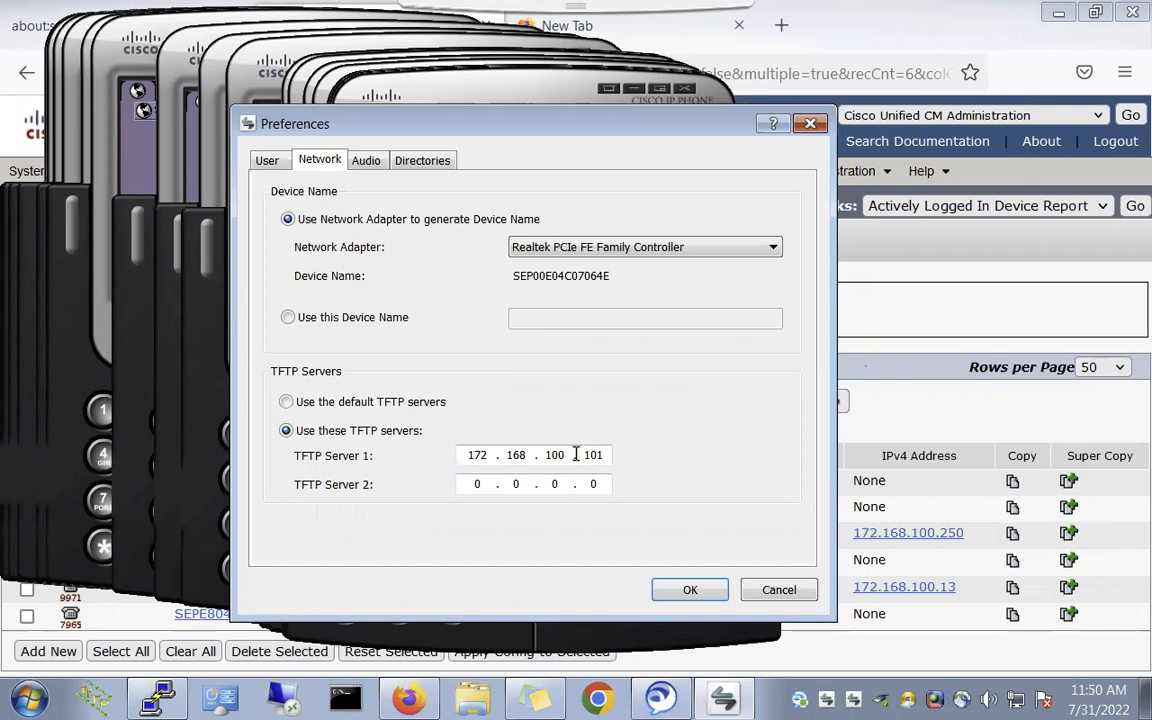
left_click(690, 590)
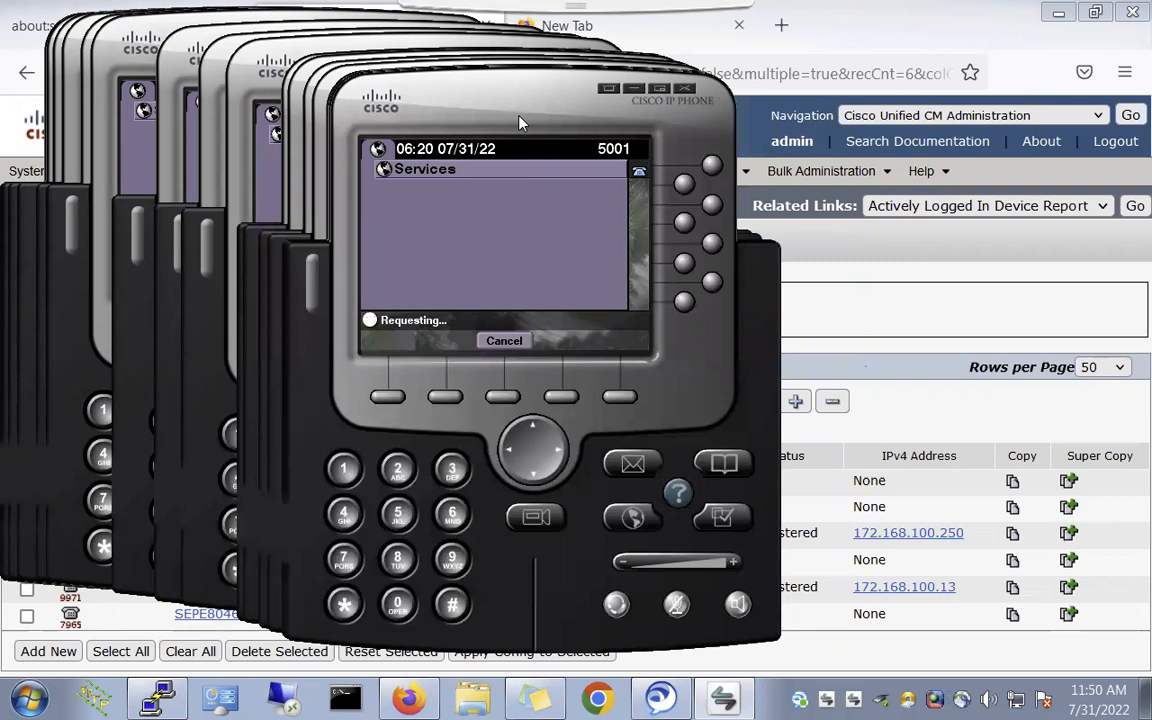
- Cancel the phone's services request and exit IP Communicator
left_click(504, 341)
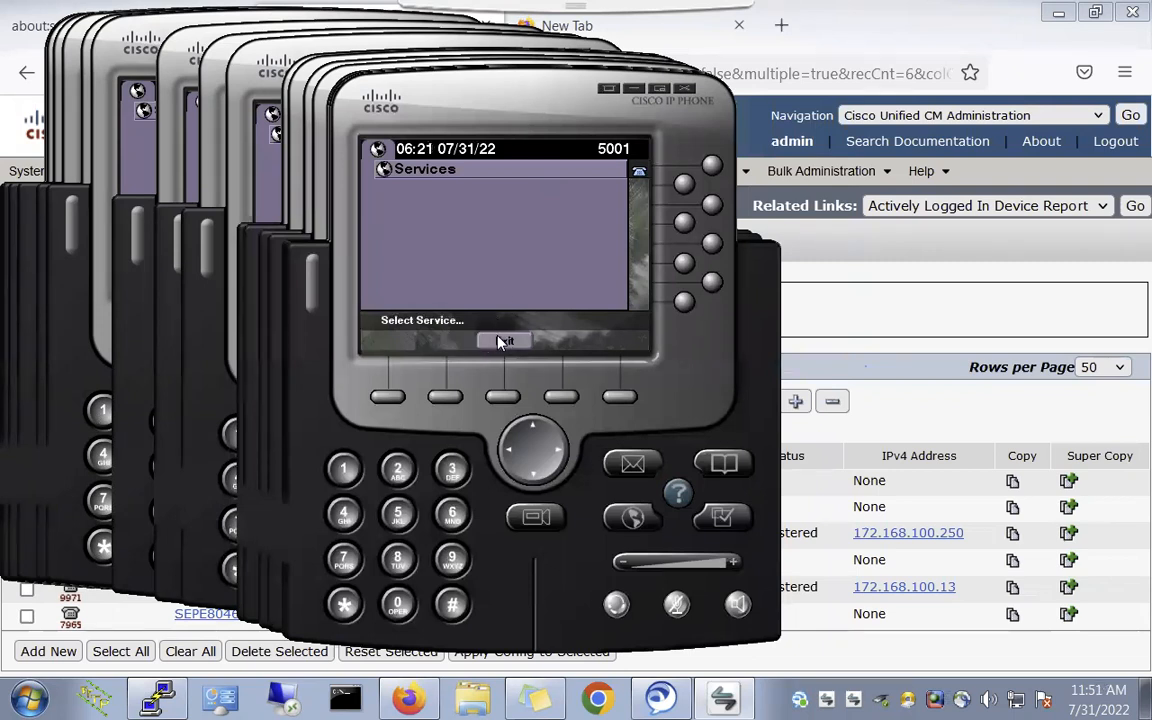
left_click(503, 341)
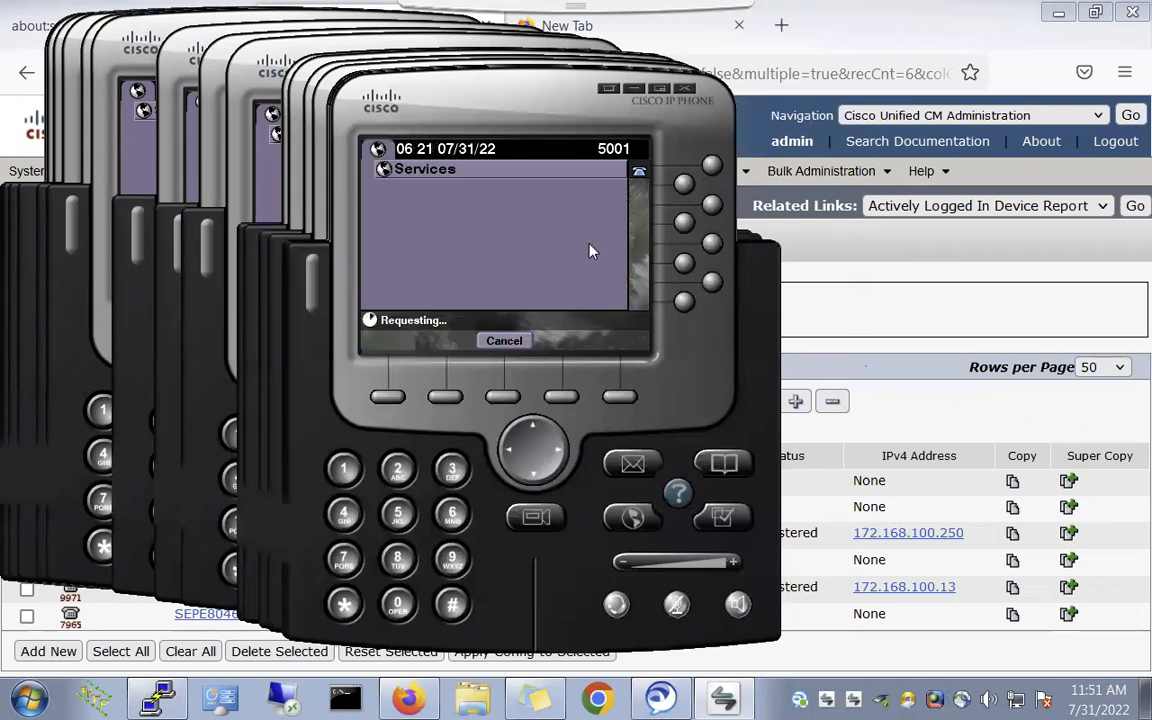
right_click(542, 105)
left_click(591, 363)
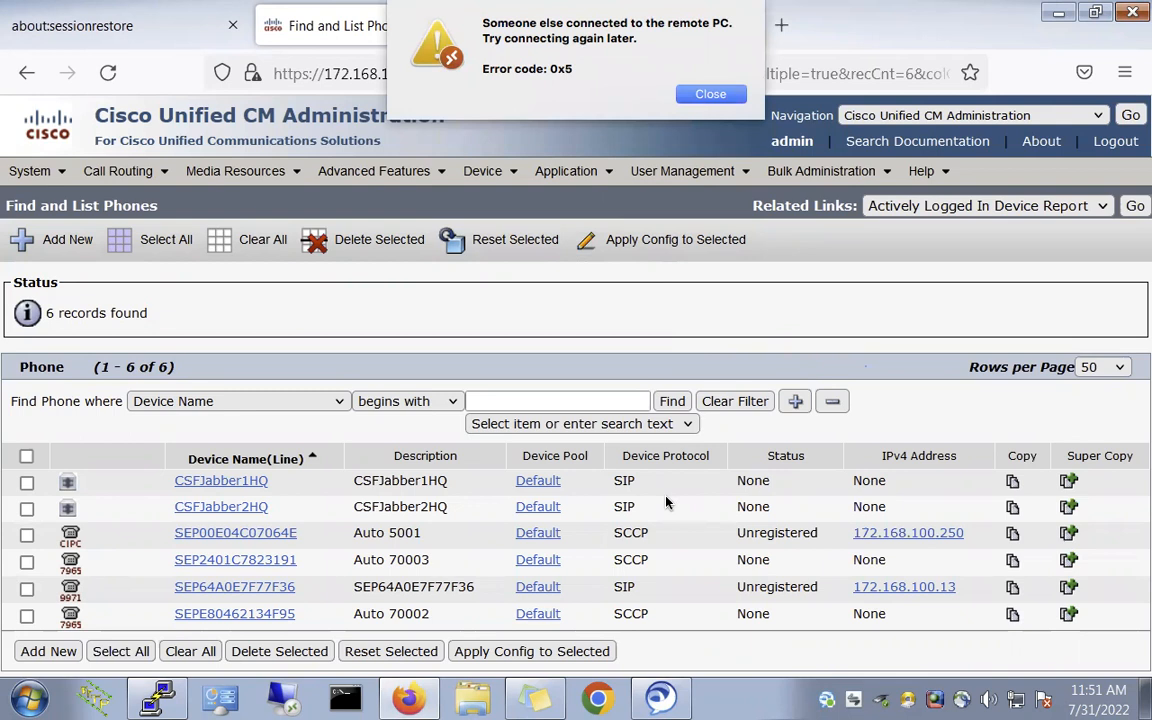
- Reconnect twice to 172.168.100.250, accepting the certificate warnings and leaving full screen in between
left_click(710, 95)
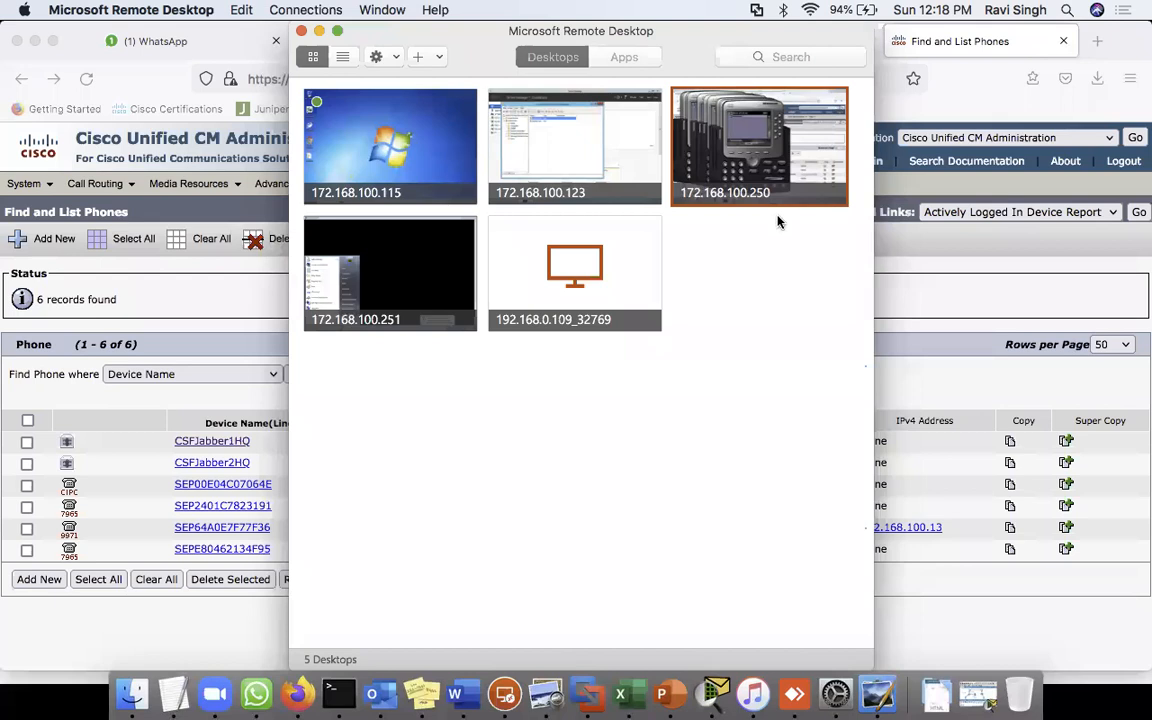
double_click(766, 170)
left_click(781, 446)
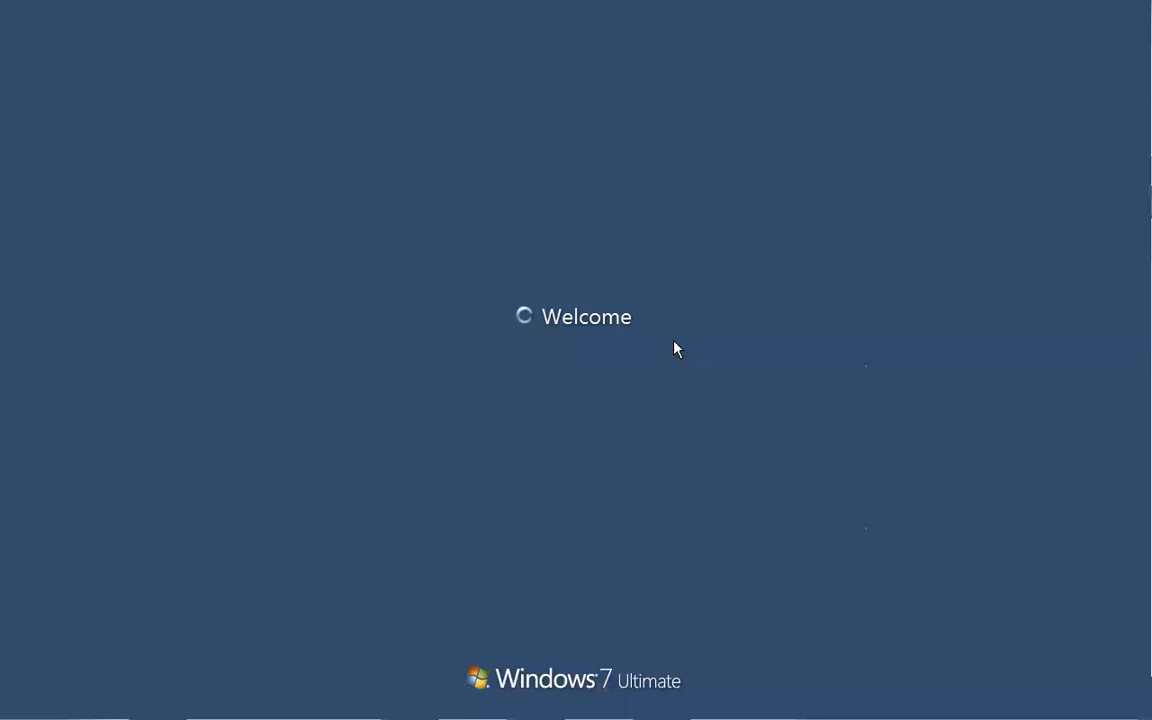
mouse_move(311, 10)
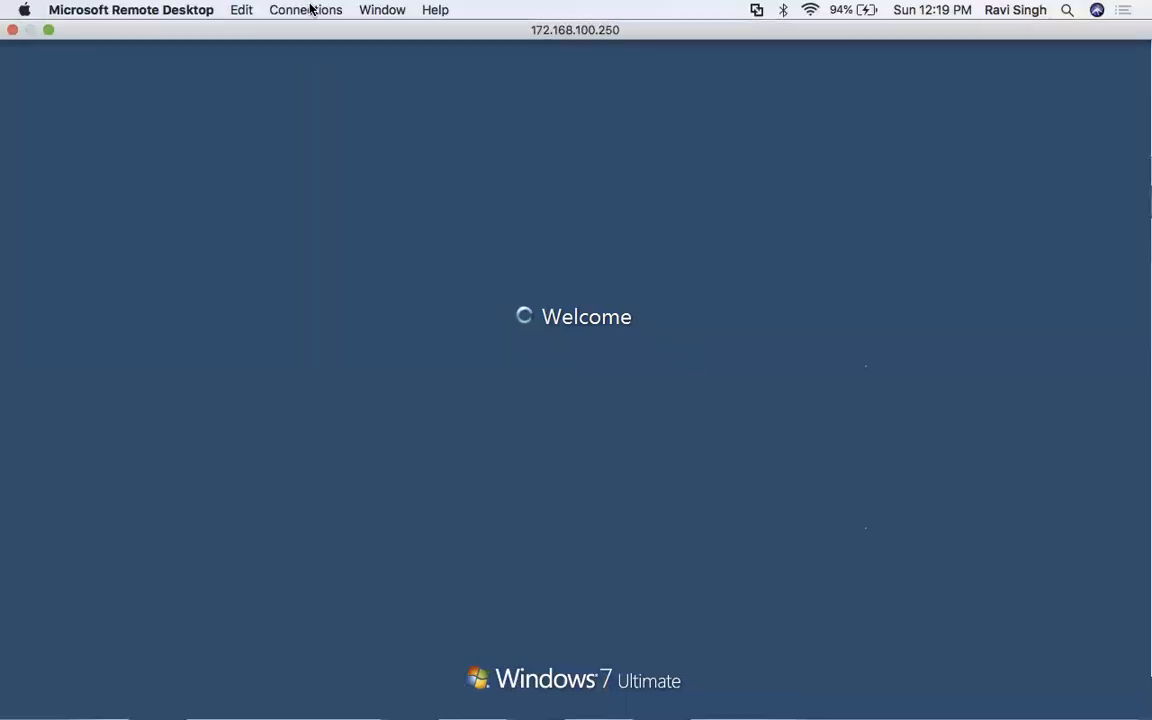
left_click(48, 29)
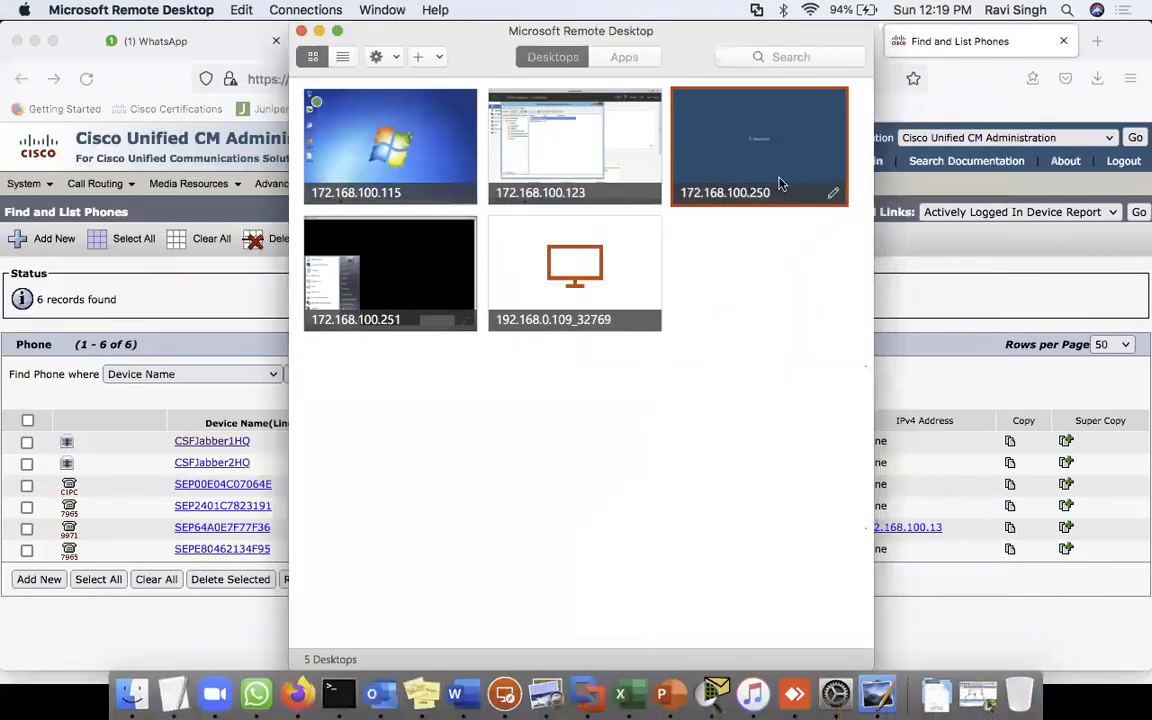
double_click(781, 184)
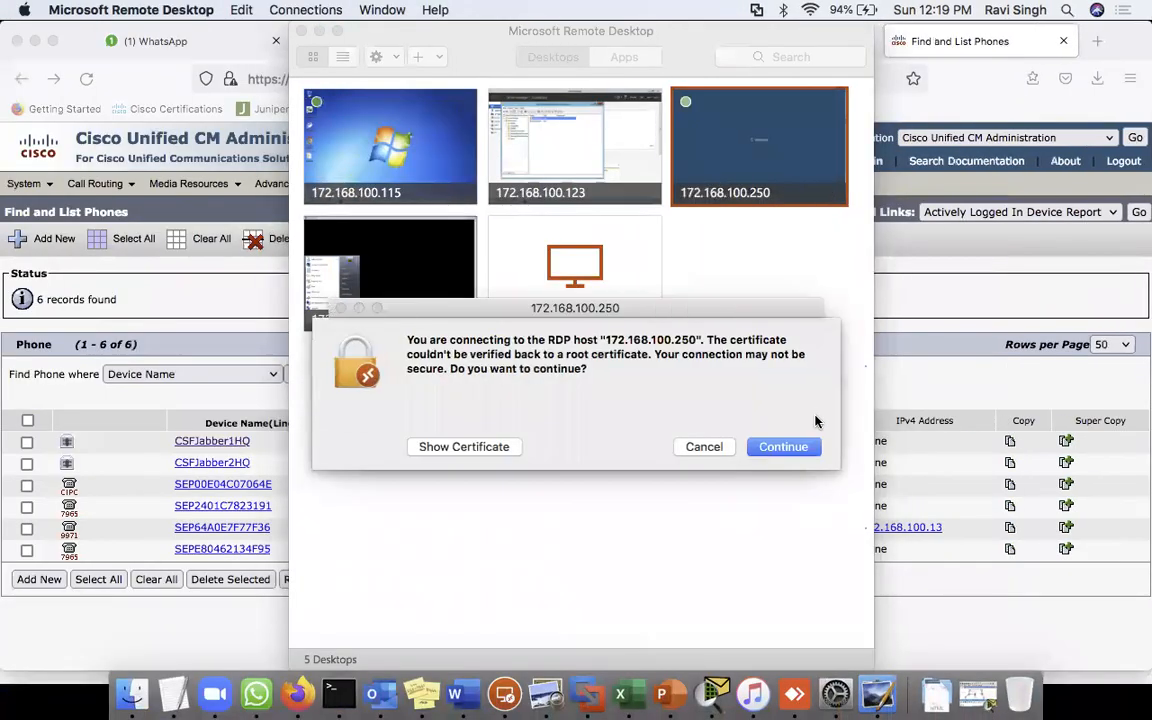
left_click(783, 447)
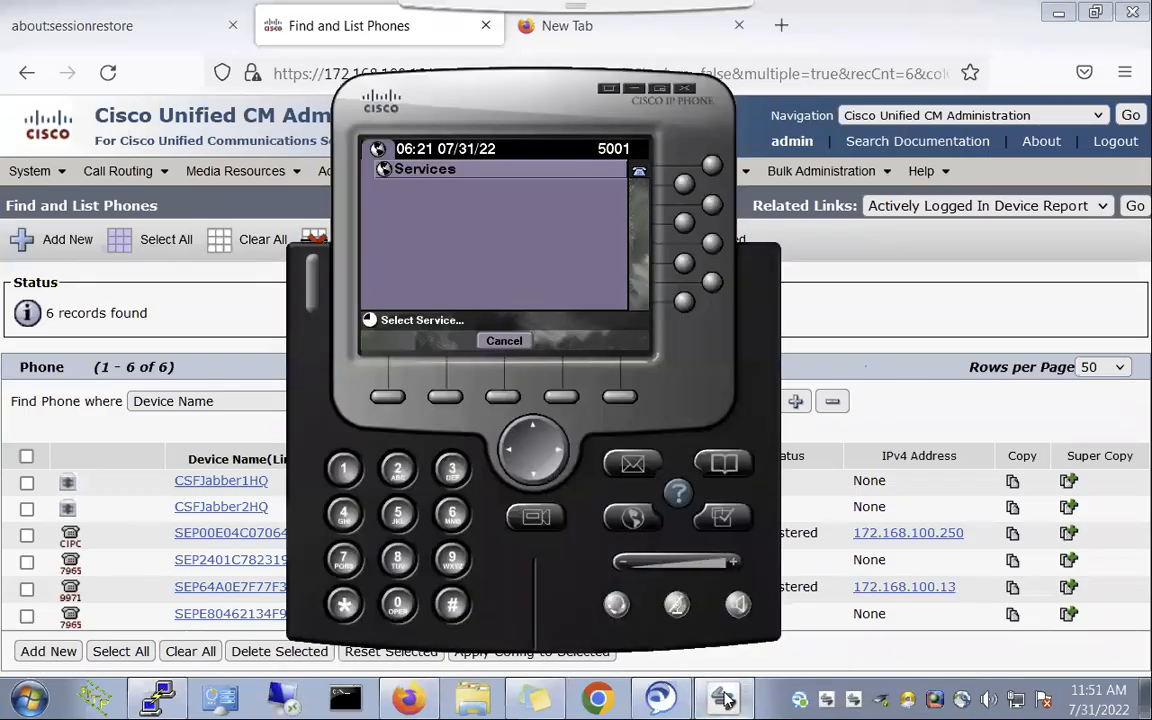
- Exit the softphone's Services screen, refresh the phone list, and open SEP00E04C07064E's configuration
left_click(504, 341)
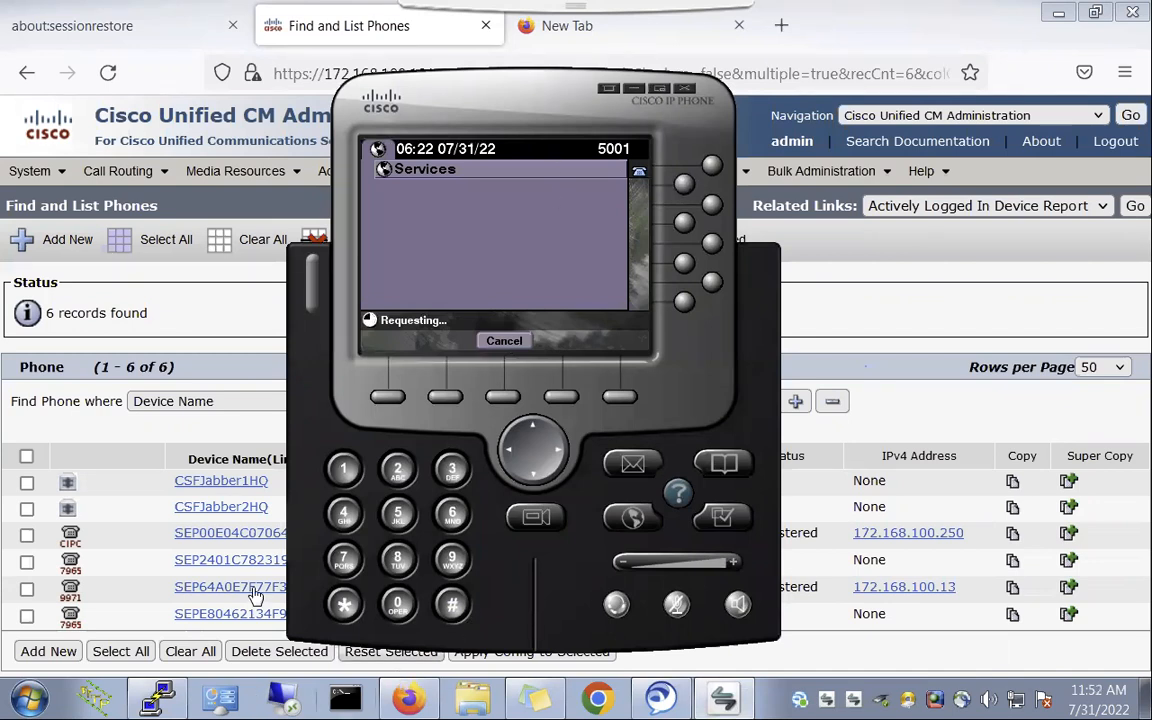
left_click(258, 352)
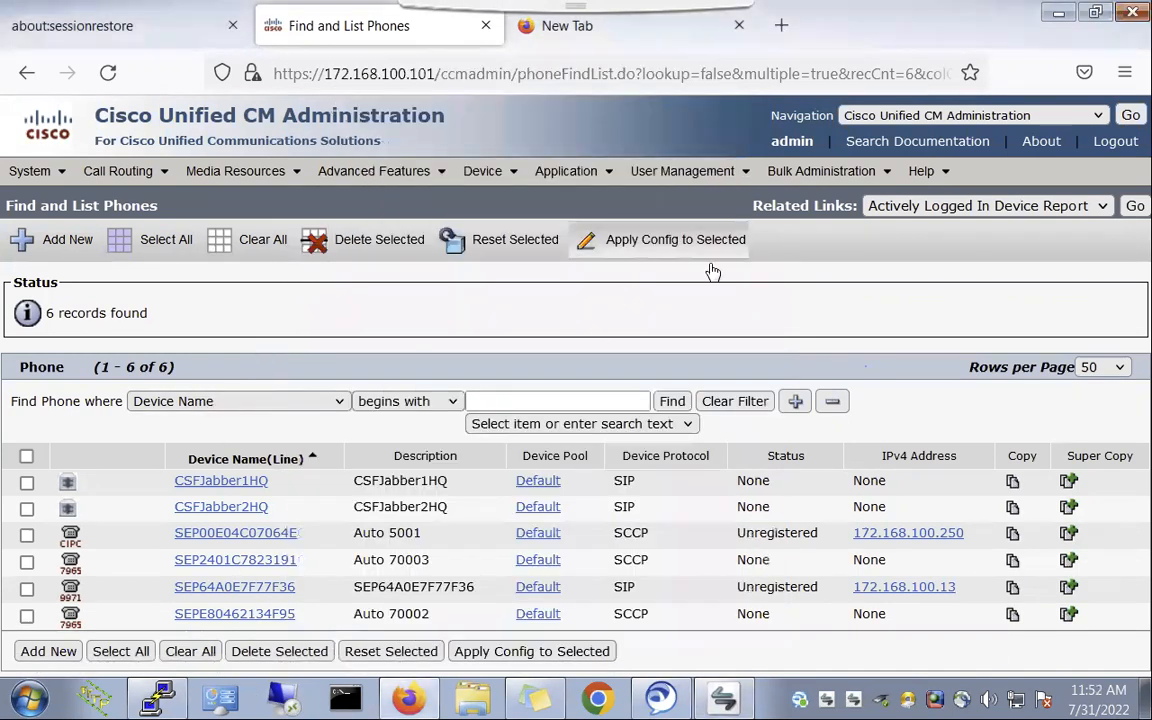
left_click(677, 405)
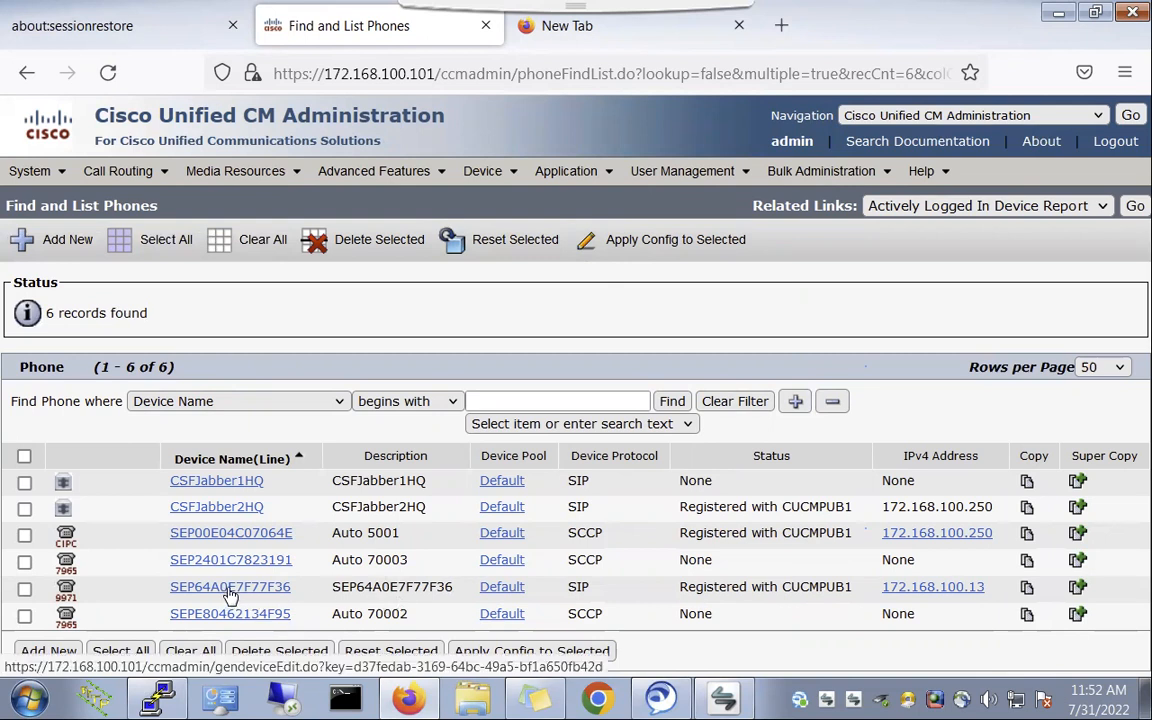
double_click(362, 590)
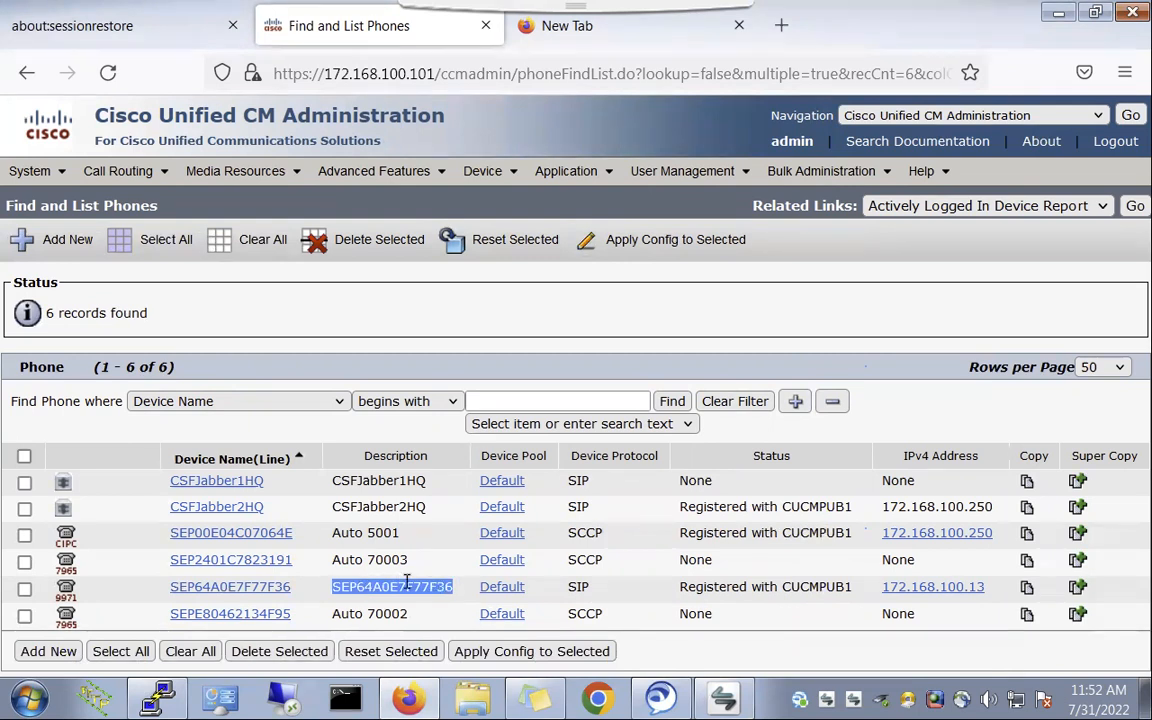
triple_click(339, 532)
left_click(258, 534)
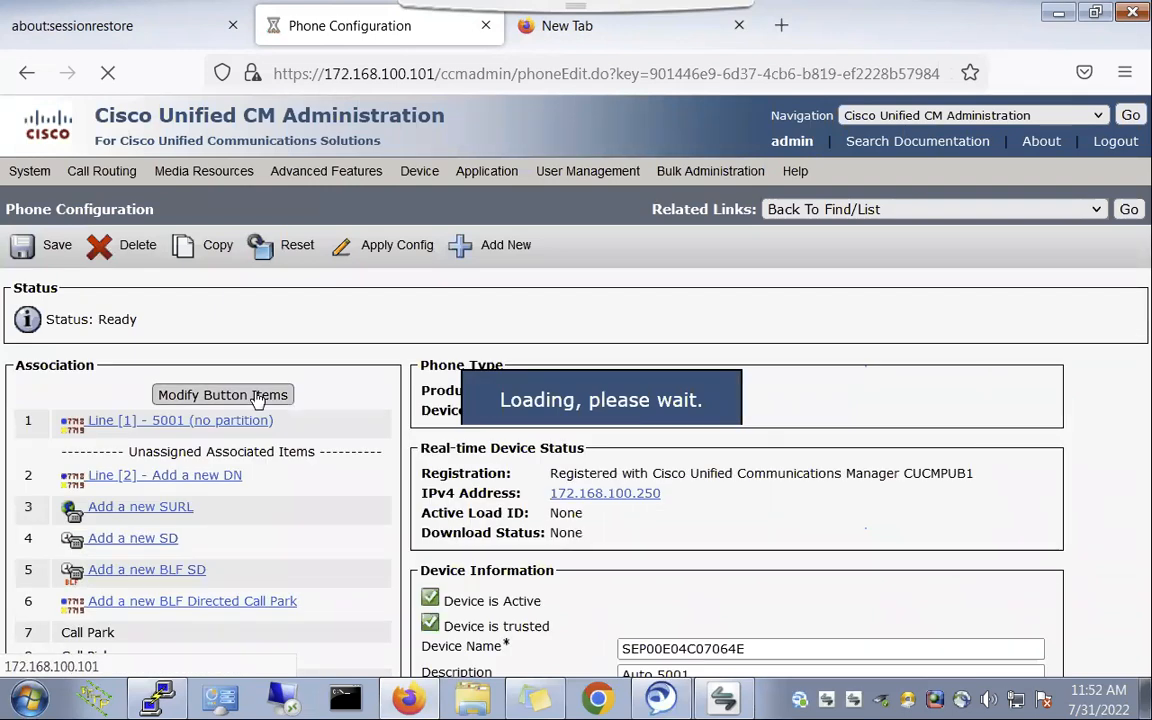
- Inspect the settings of directory number 5001 on Line [1]
left_click(177, 421)
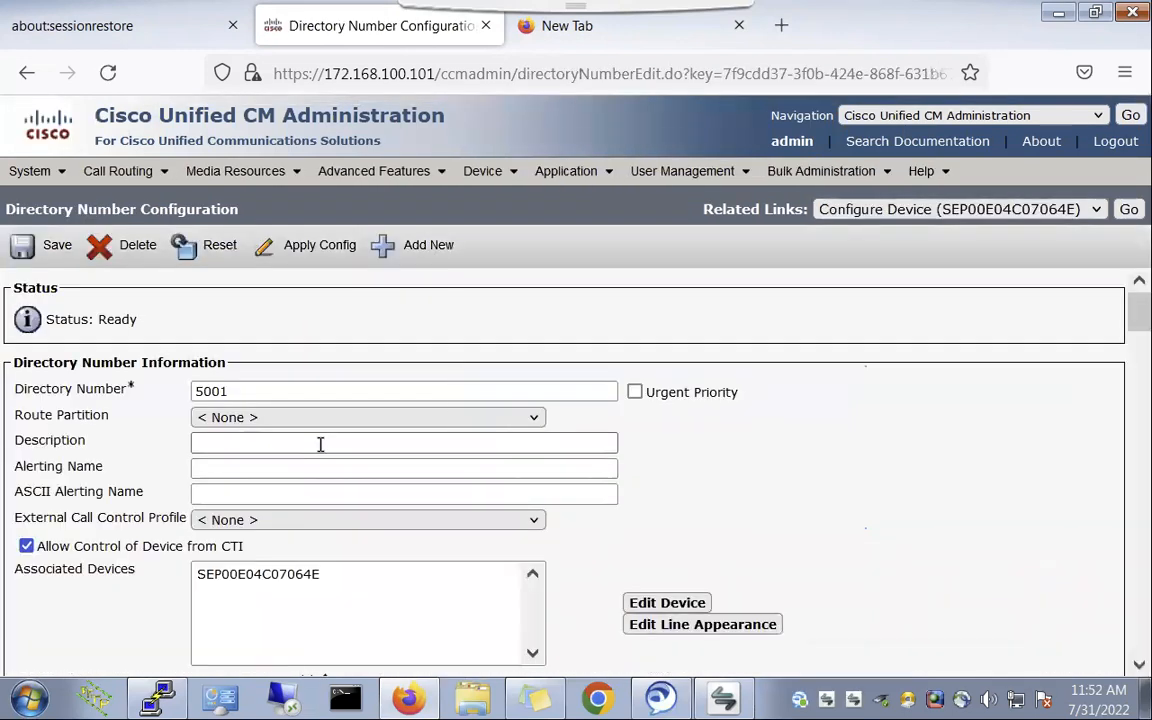
double_click(199, 391)
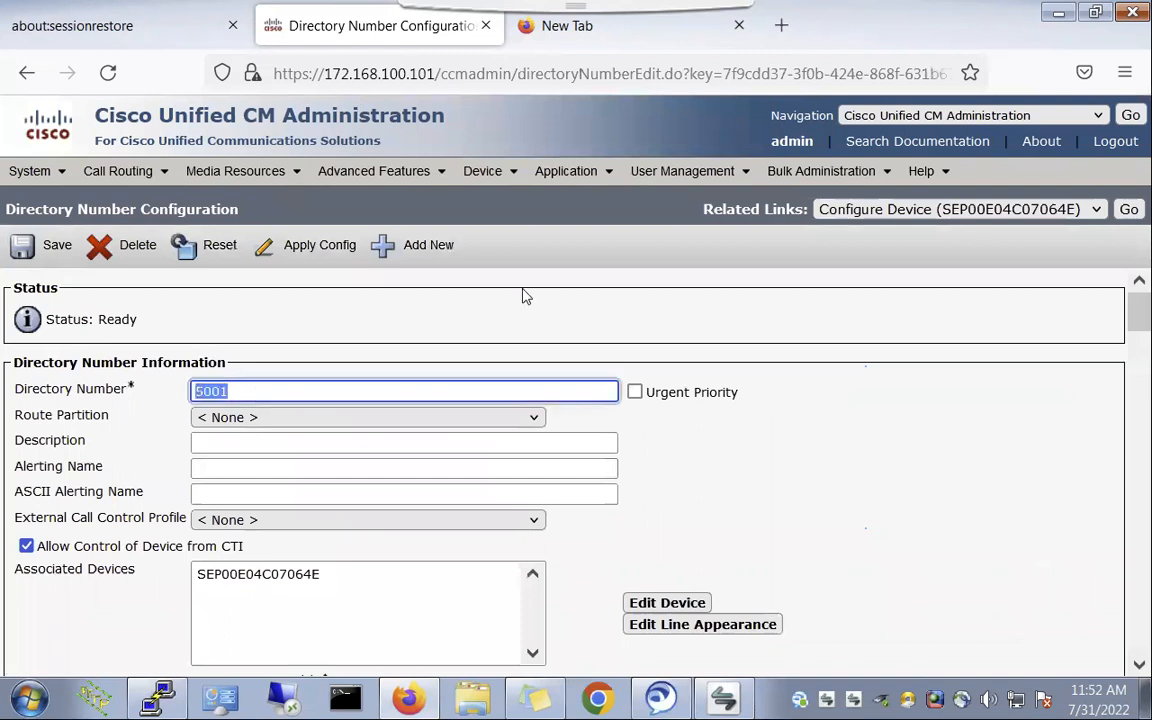
left_click(522, 296)
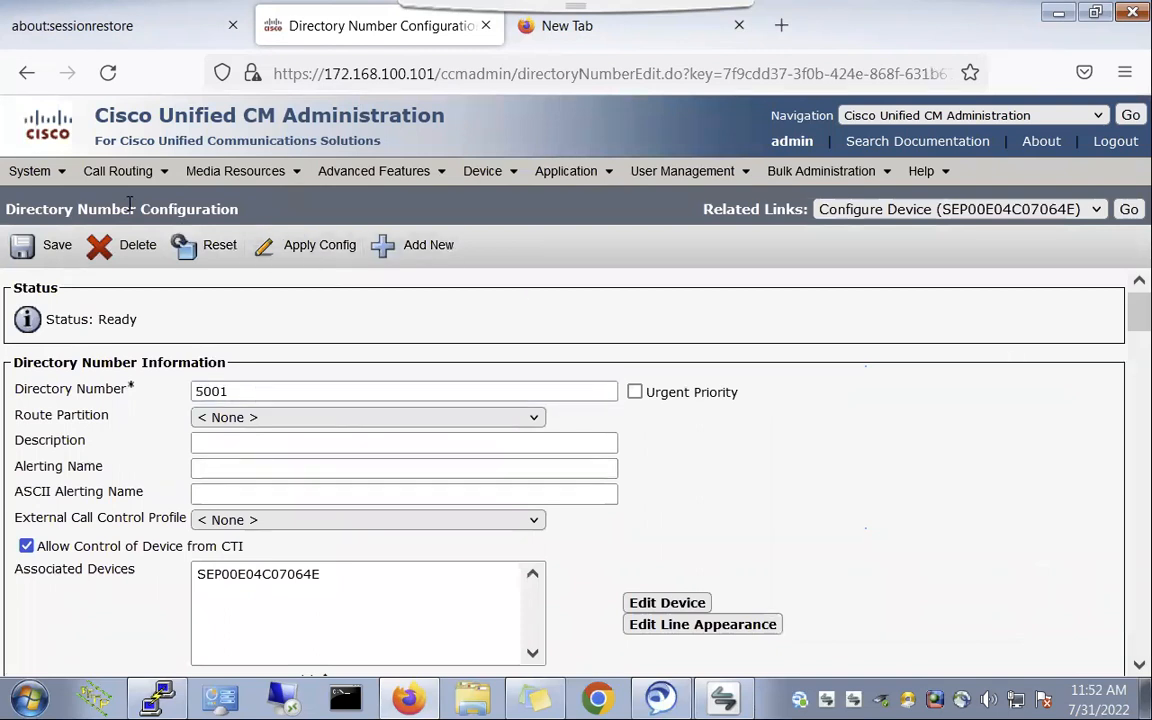
- Open CM_CUCMPUB1 from the Unified CM server list and apply its configuration
mouse_move(43, 178)
left_click(82, 137)
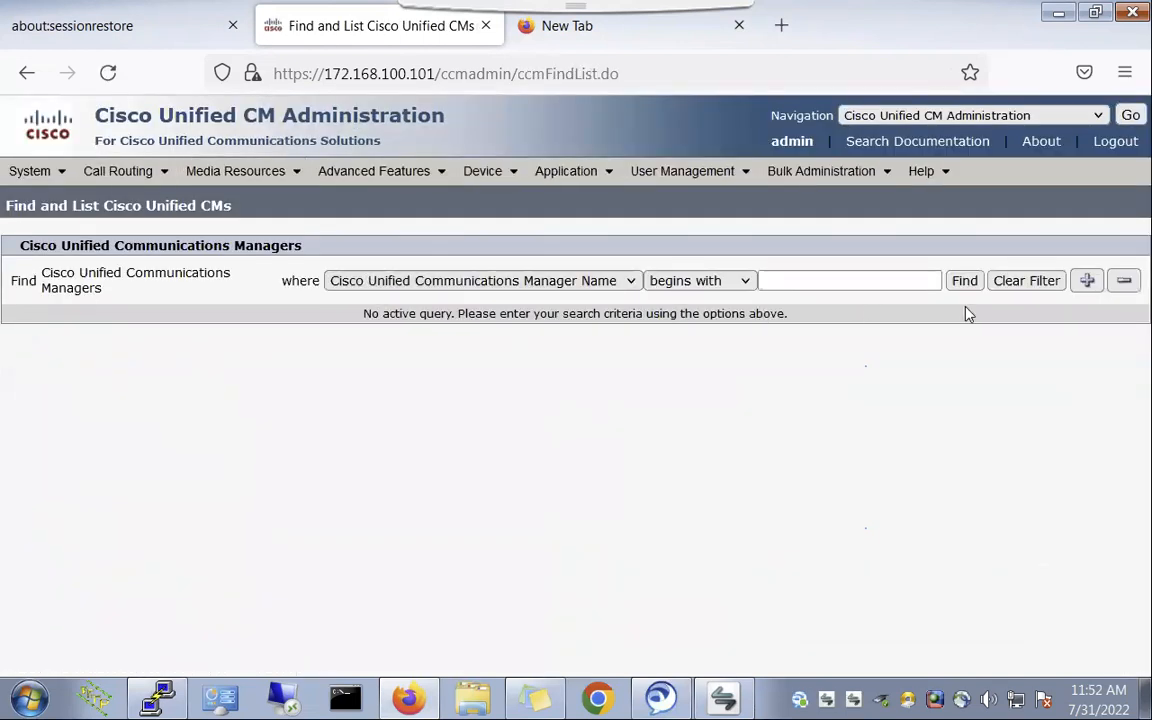
left_click(965, 281)
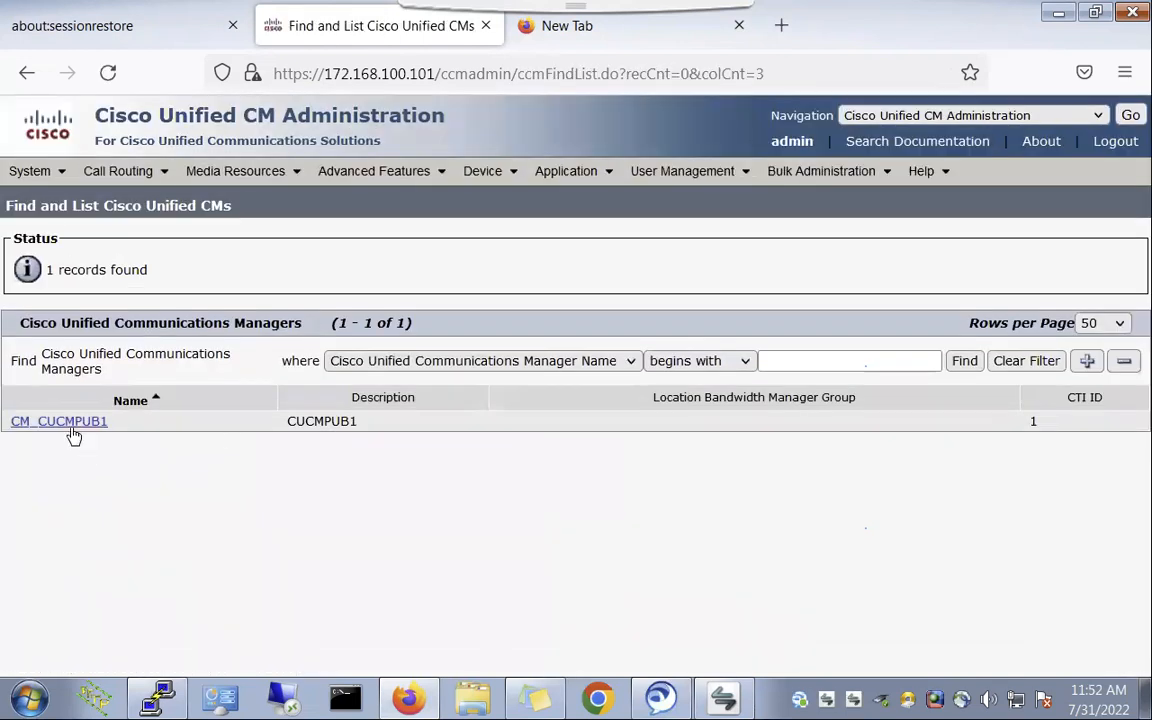
left_click(70, 422)
scroll(411, 637, "down", 3)
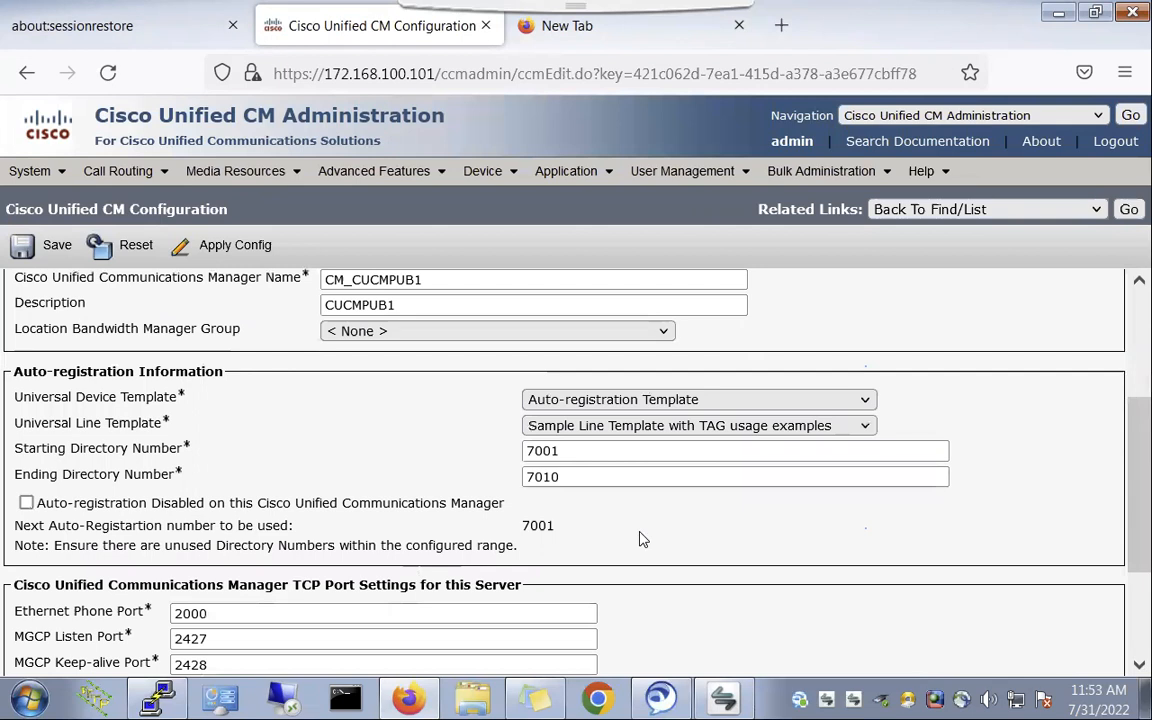
left_click_drag(507, 527, 635, 532)
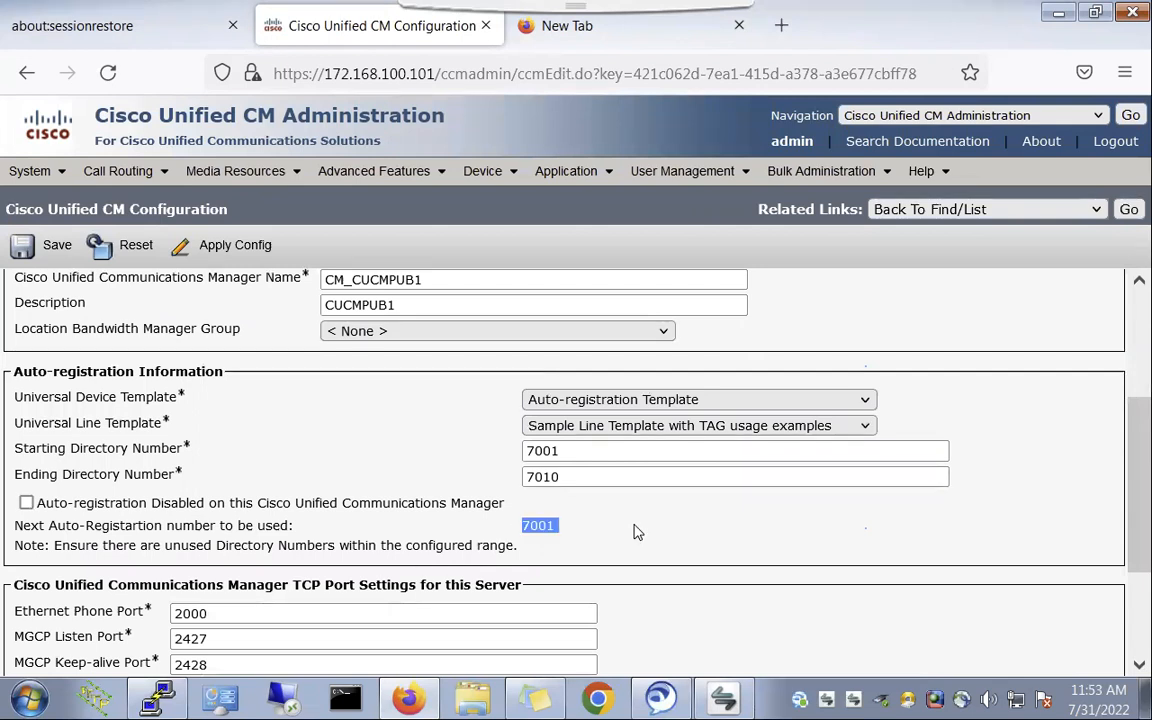
left_click(213, 245)
left_click(375, 465)
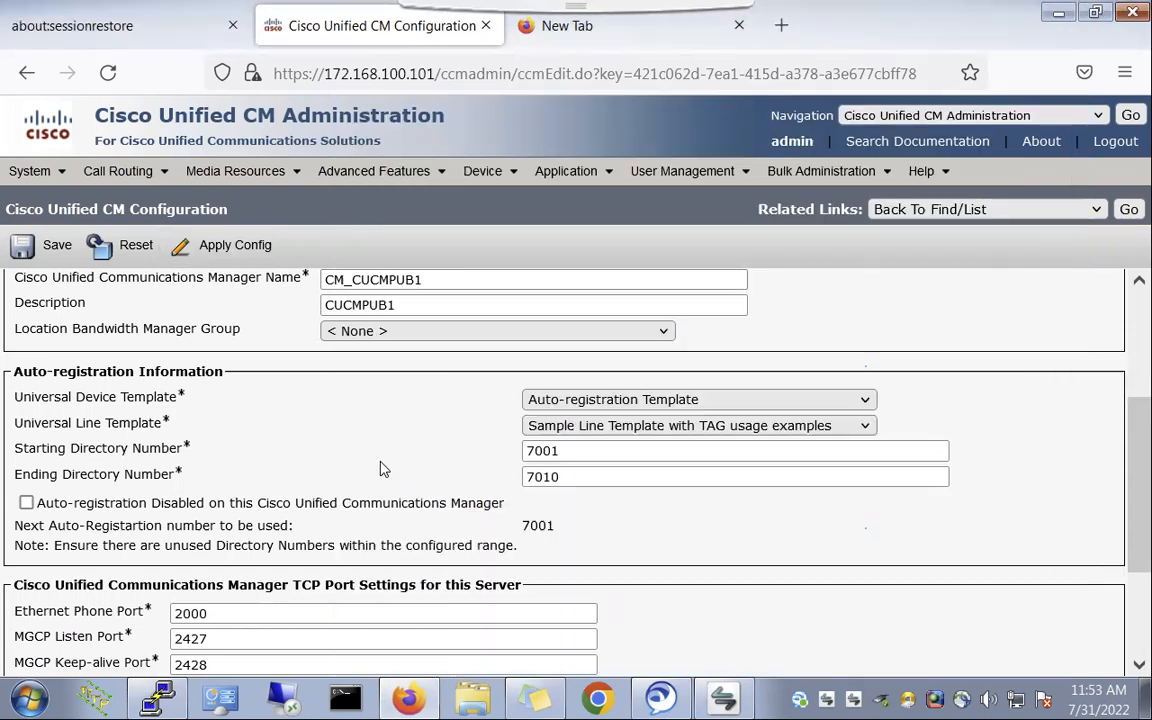
- Return to the Find and List Phones page via Device > Phone
scroll(393, 442, "up", 3)
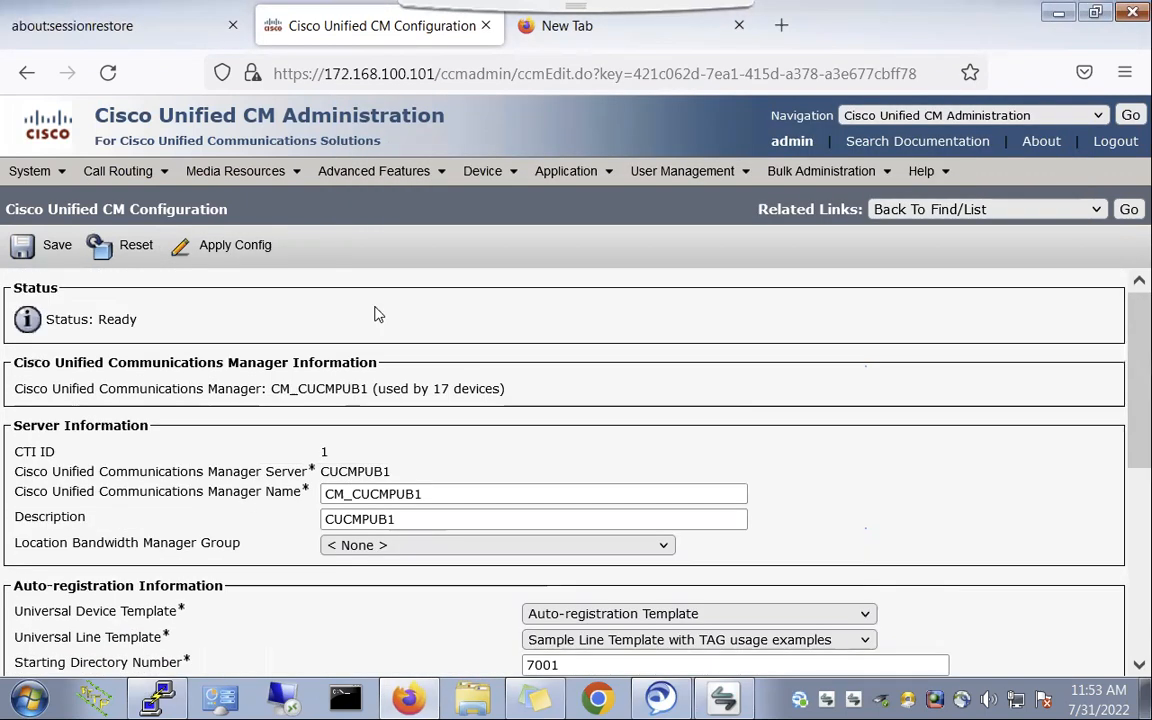
left_click(1128, 210)
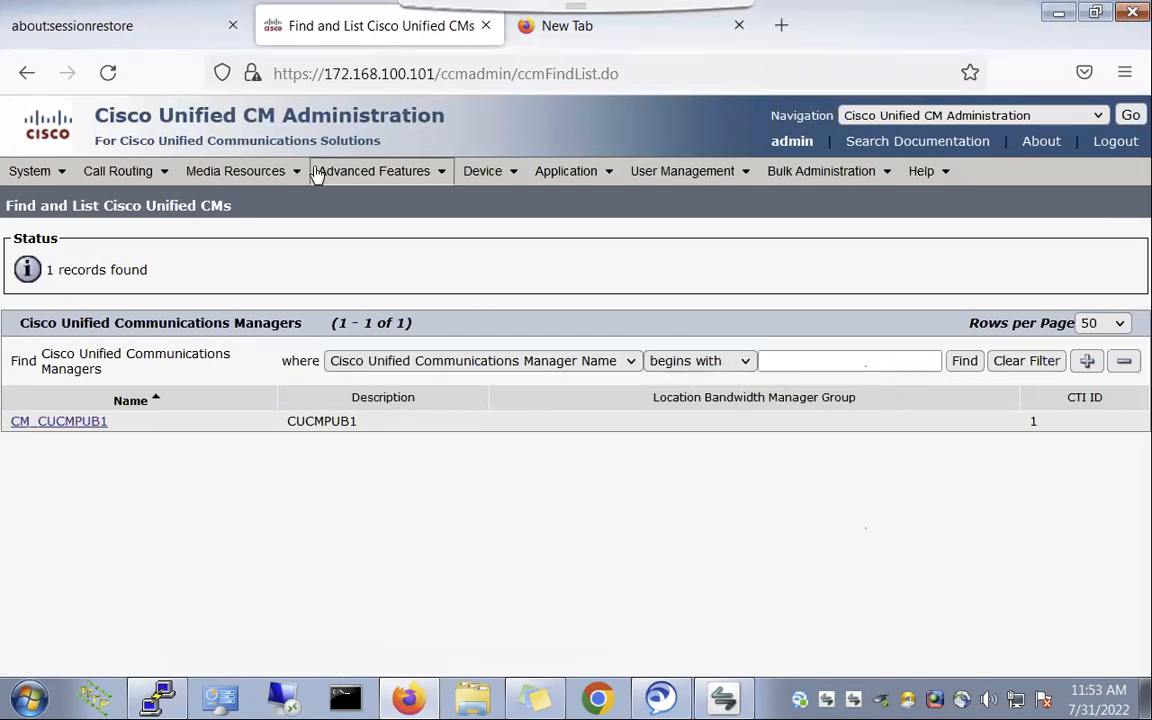
left_click(484, 172)
left_click(500, 280)
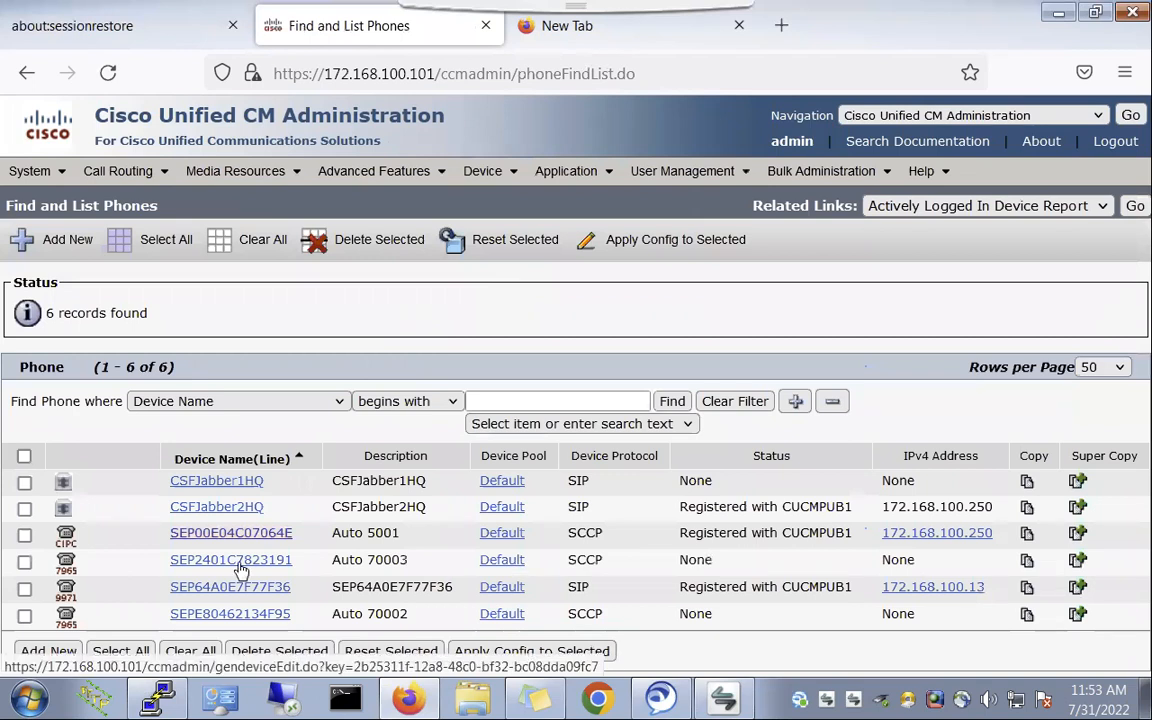
- Send reset and restart requests to phone SEP00E04C07064E, then close the reset window
left_click(24, 535)
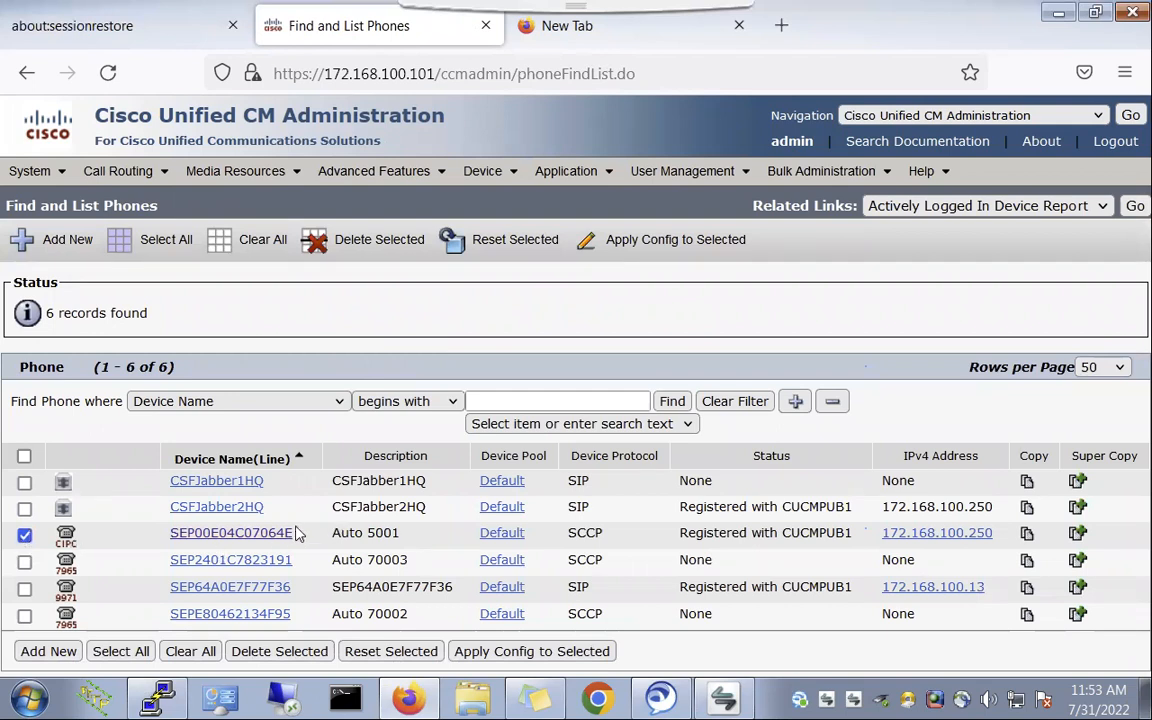
left_click(513, 244)
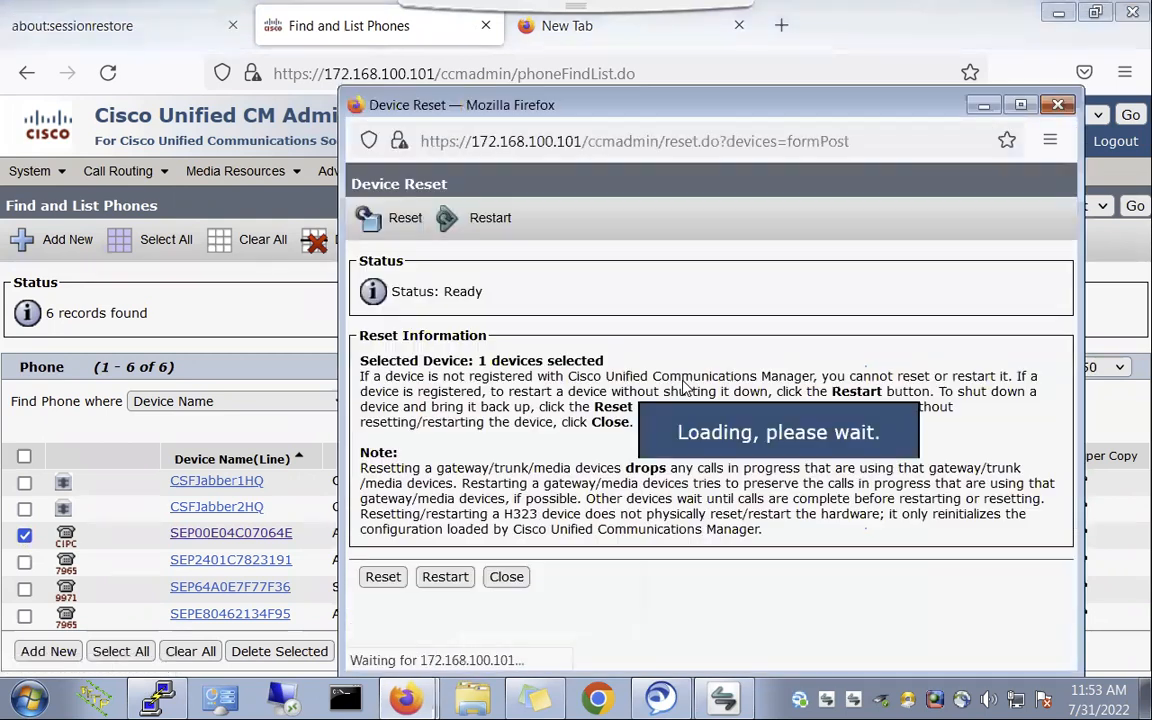
left_click(396, 579)
left_click(446, 578)
left_click(506, 578)
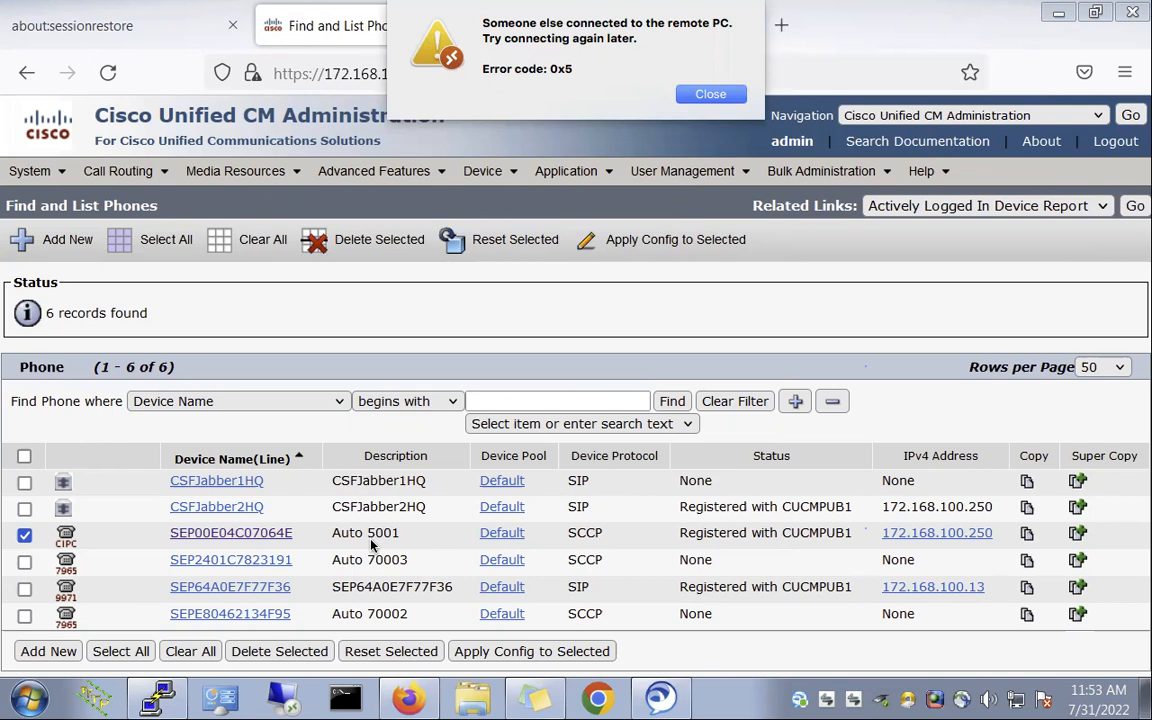
left_click(711, 95)
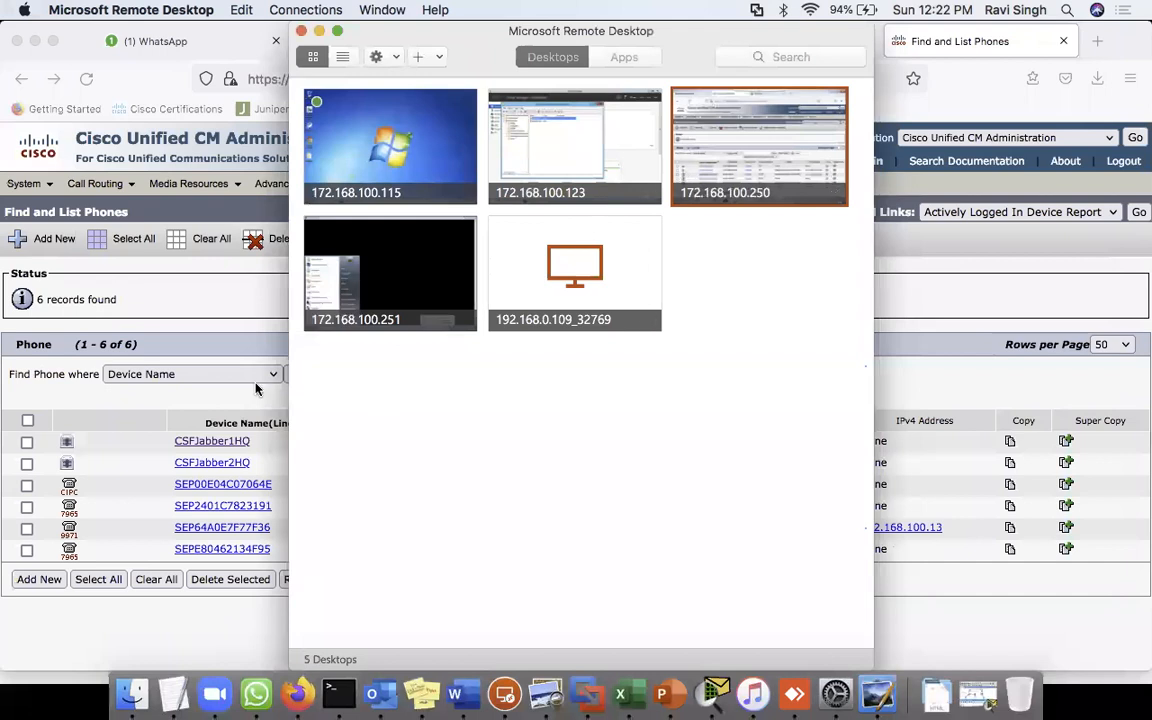
left_click(219, 316)
left_click(516, 374)
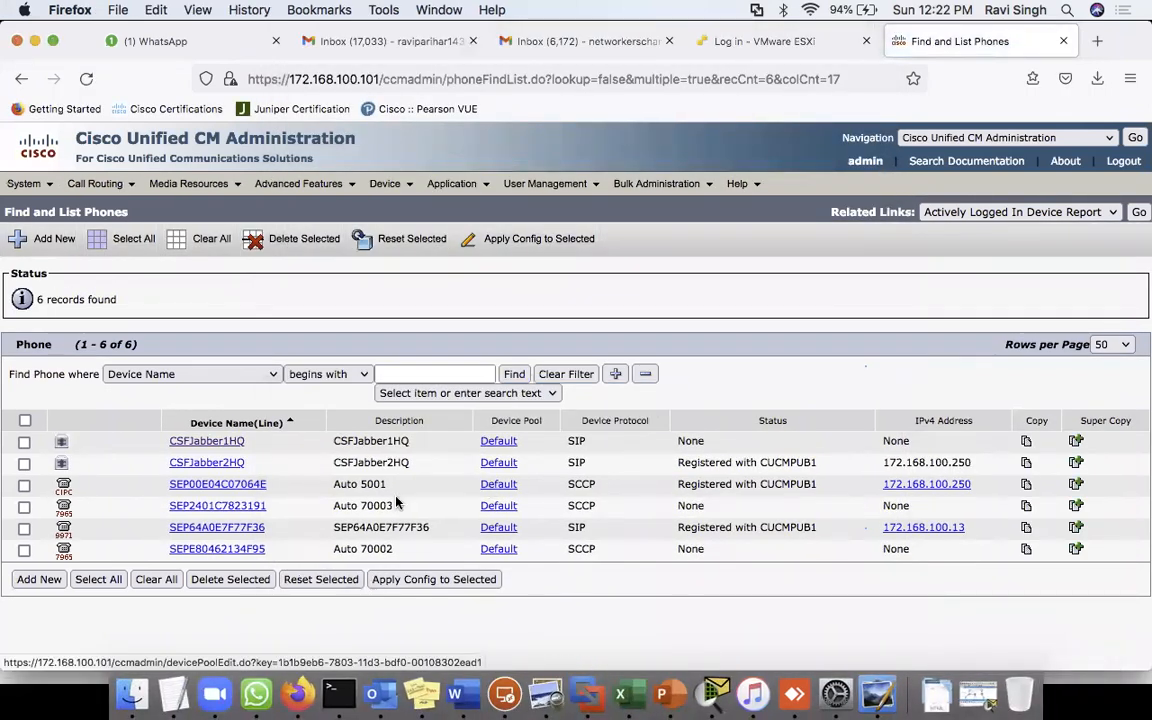
left_click(24, 485)
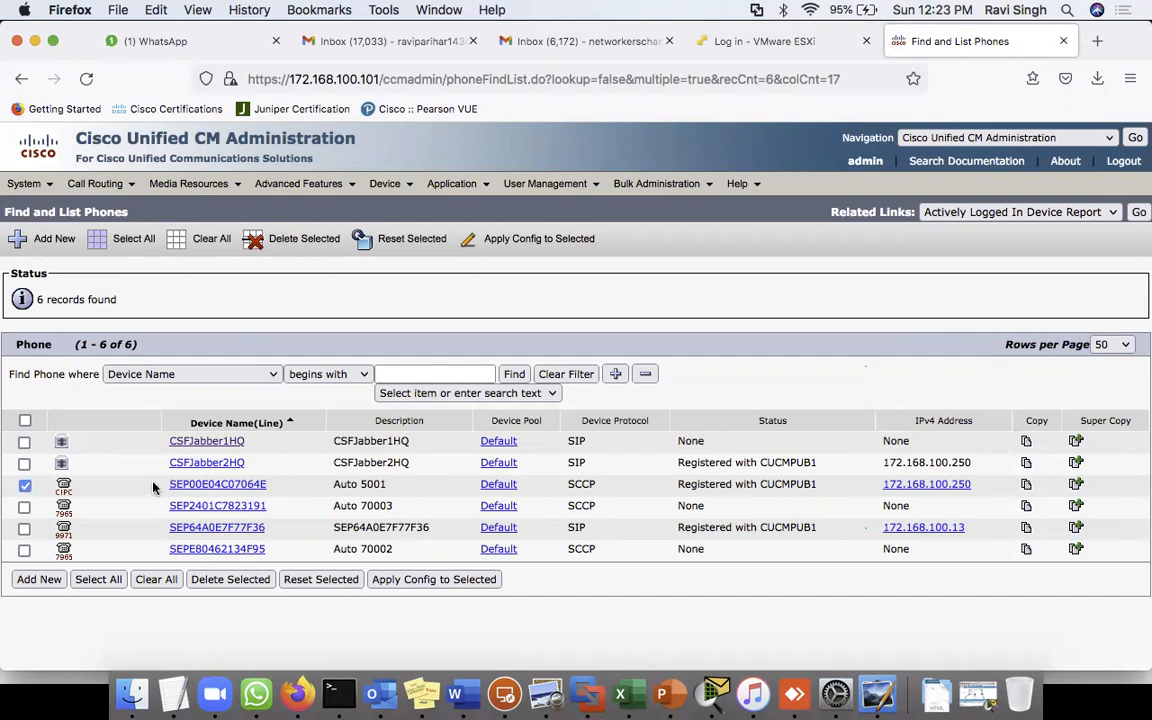
left_click_drag(155, 487, 295, 487)
left_click(293, 487)
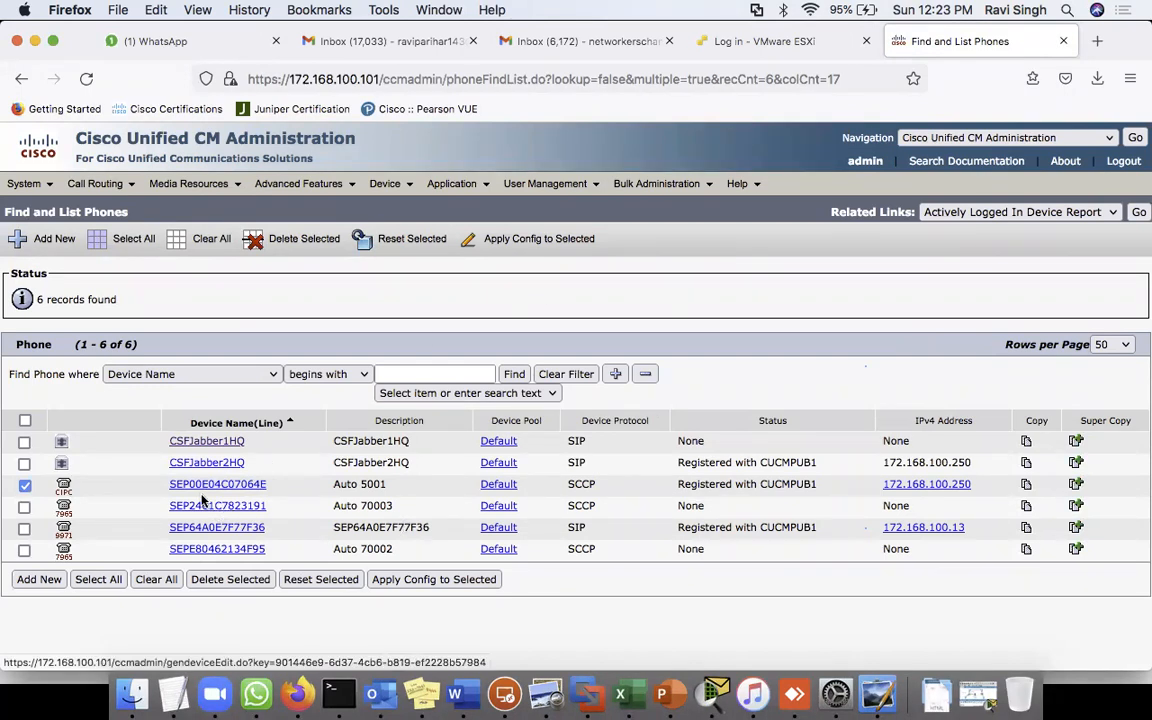
- Open CM_CUCMPUB1, set Auto-registration Disabled, and save the change
mouse_move(38, 183)
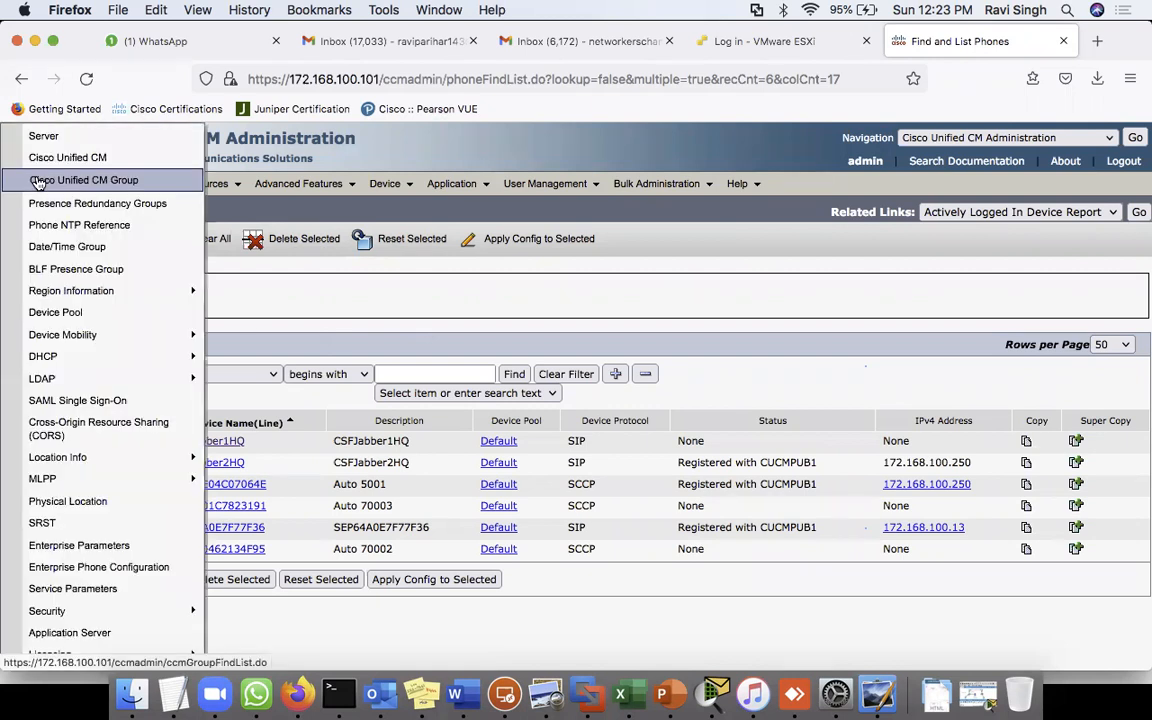
left_click(38, 158)
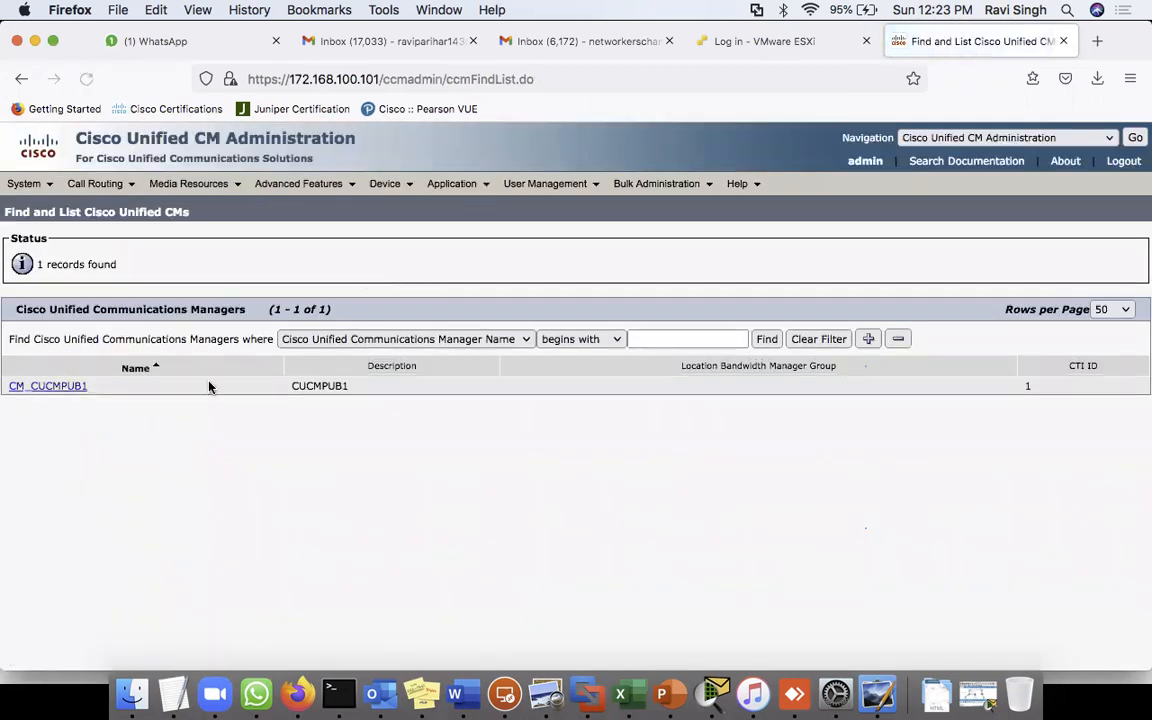
left_click(70, 387)
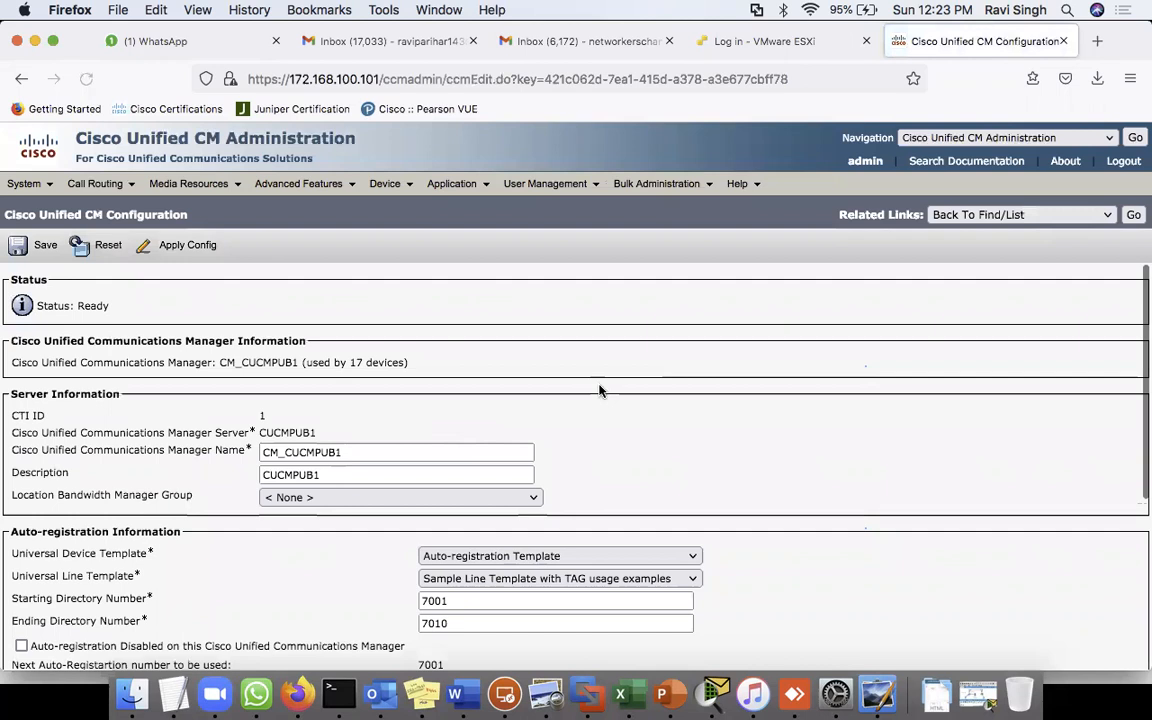
scroll(761, 406, "down", 3)
scroll(763, 410, "up", 1)
scroll(763, 410, "down", 2)
left_click(20, 470)
left_click(40, 245)
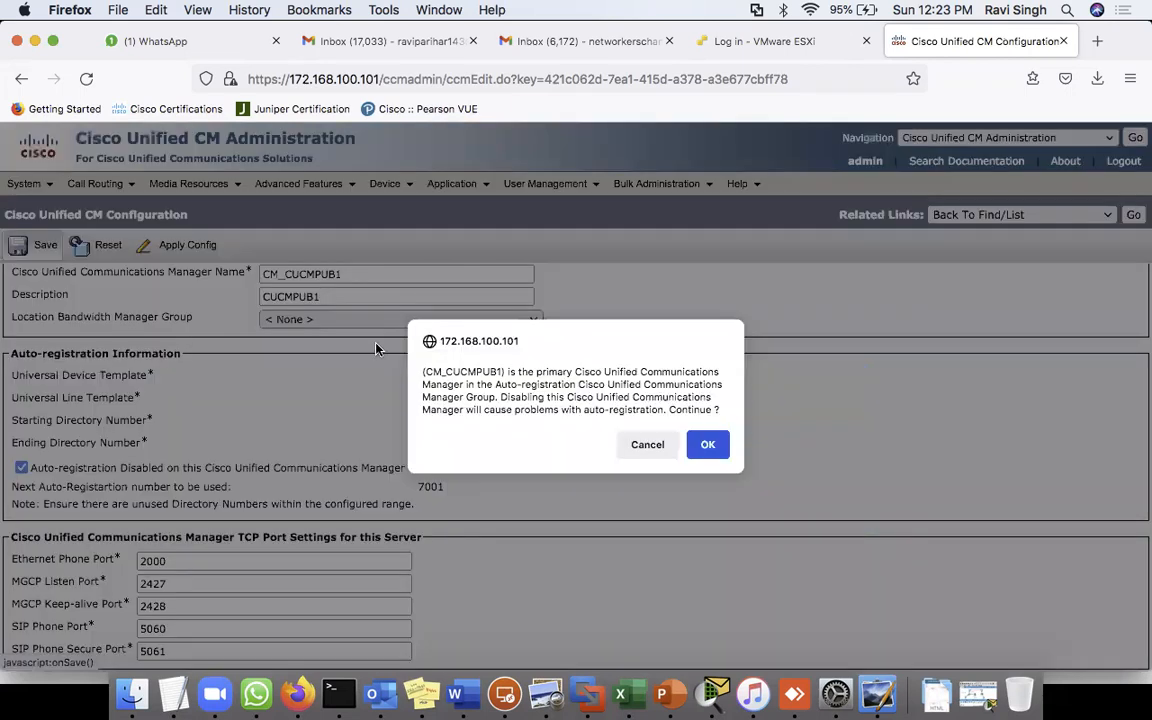
left_click(707, 444)
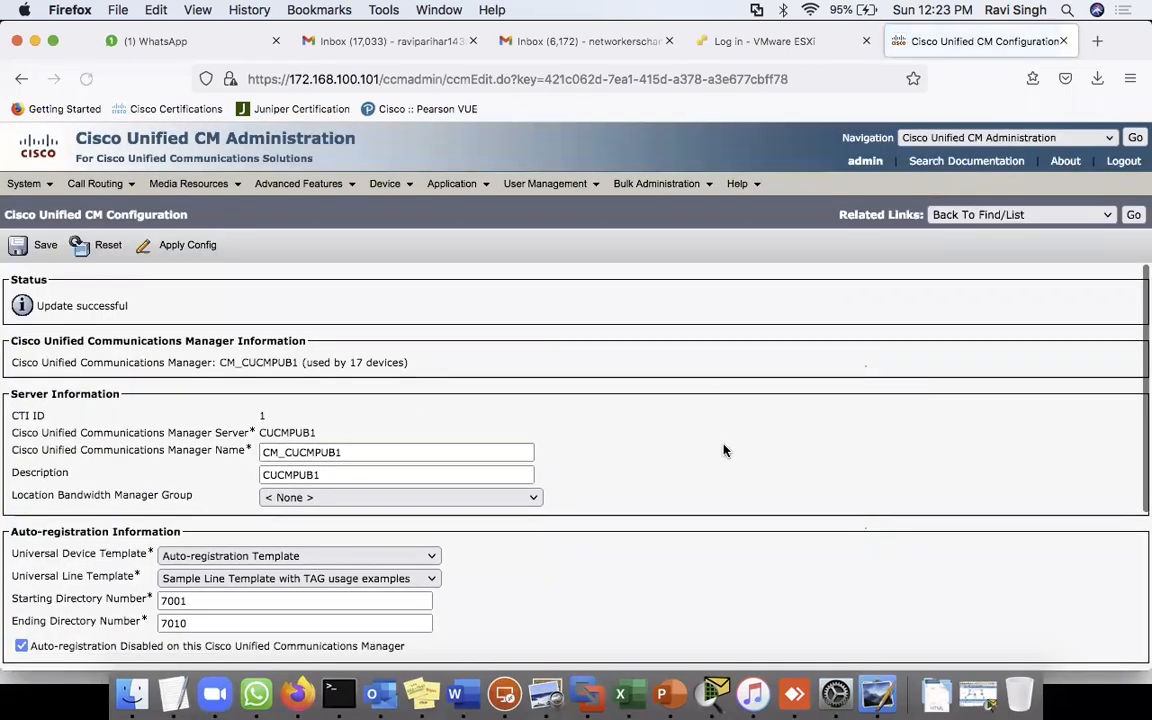
- Re-enable auto-registration on CM_CUCMPUB1 and save again
scroll(473, 478, "down", 4)
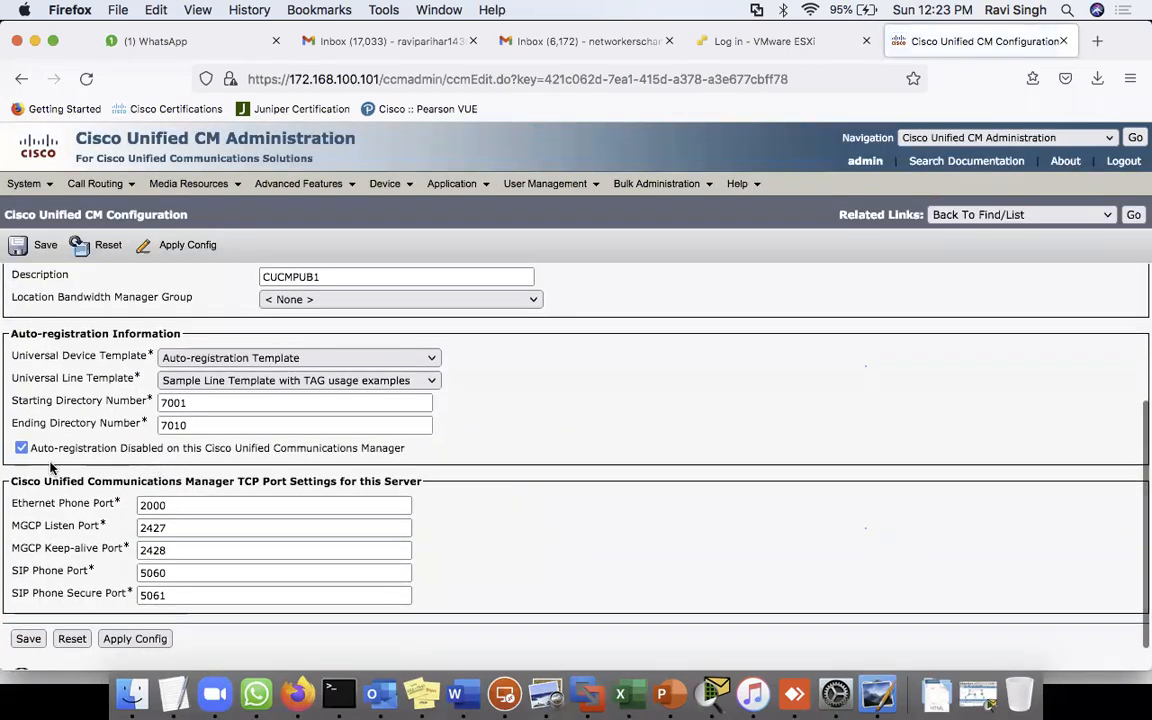
left_click(22, 448)
left_click(40, 250)
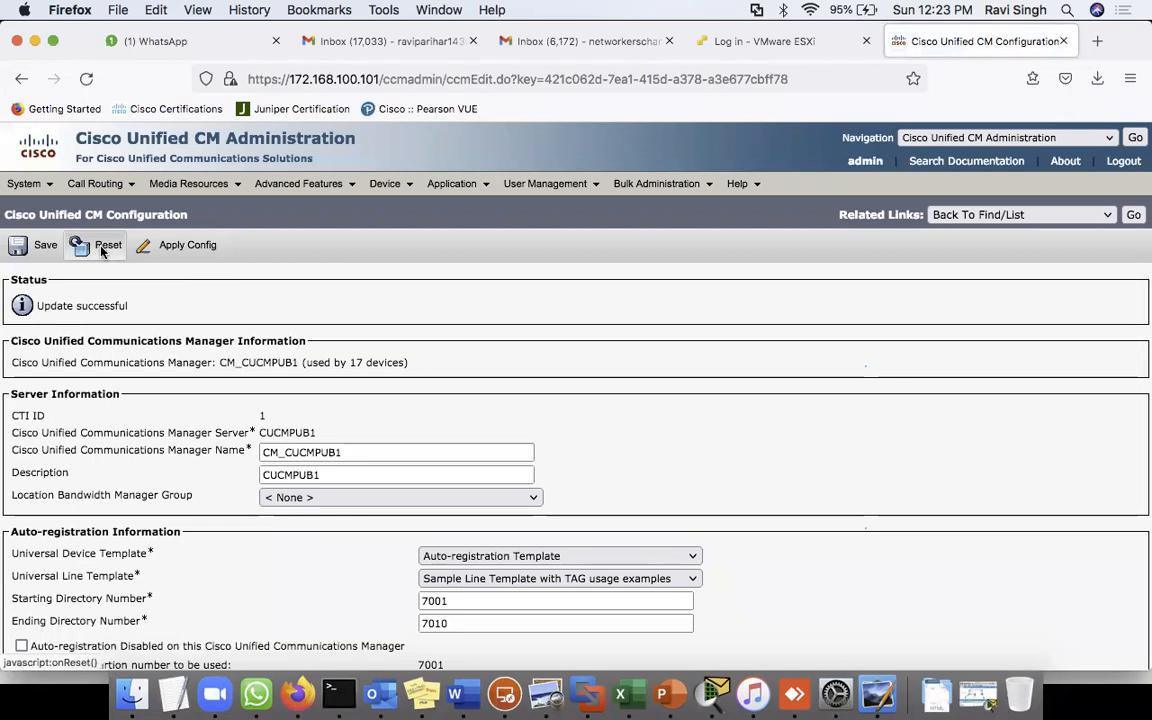
- Send reset and restart requests to the server's 17 devices and close the window
left_click(103, 247)
left_click(300, 587)
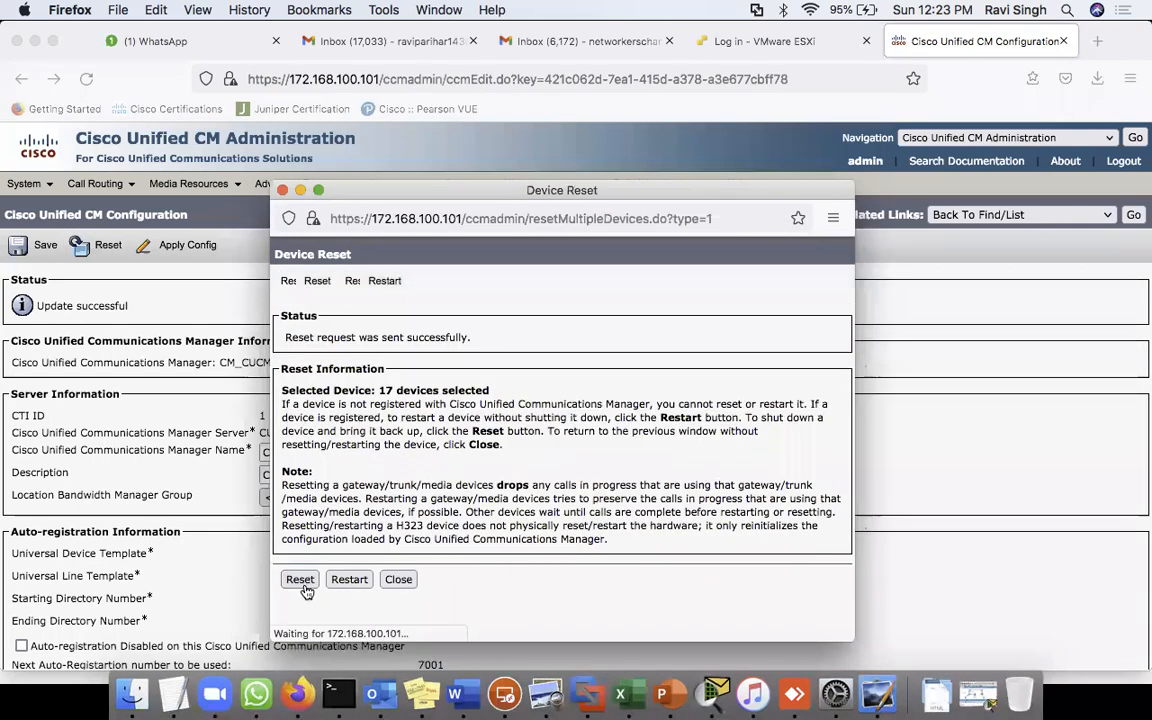
left_click(350, 588)
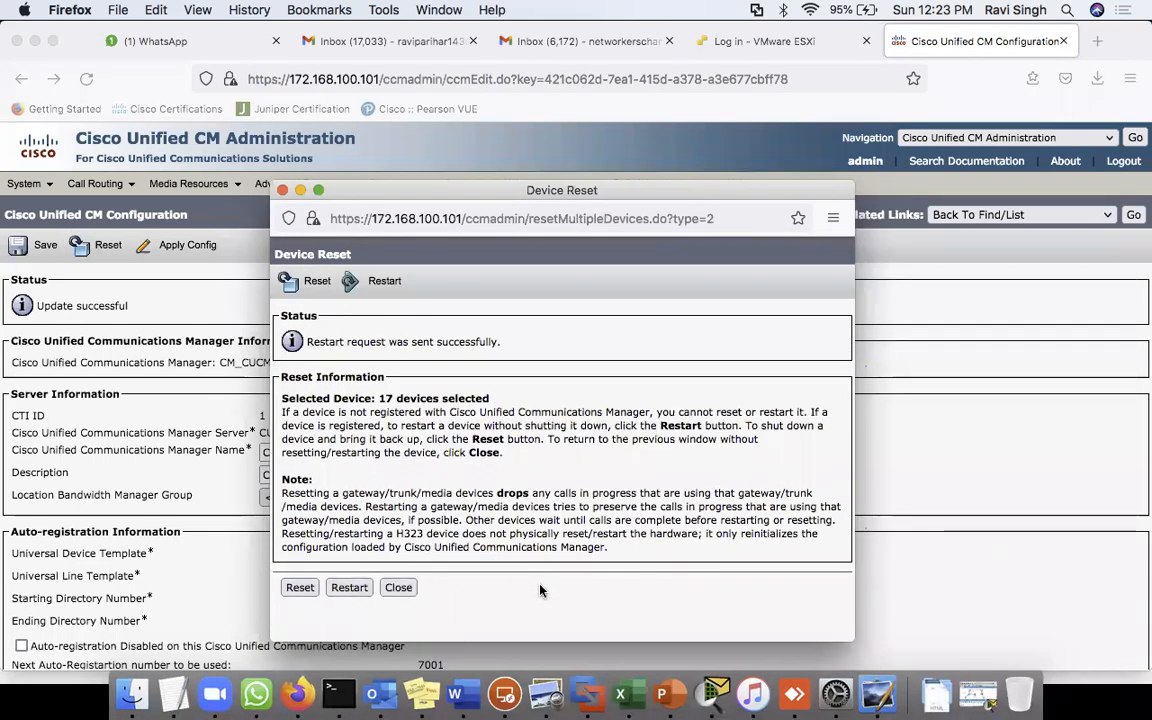
left_click(400, 587)
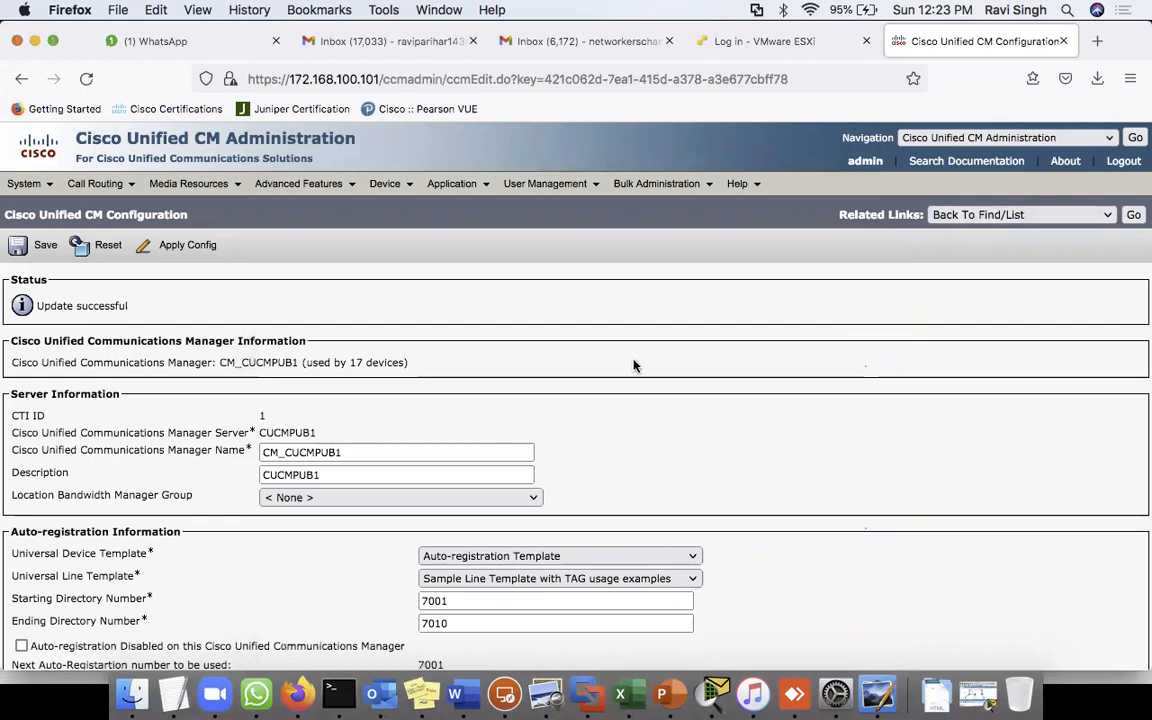
- List all phones via Device > Phone, then switch to Cisco Unified Serviceability
mouse_move(390, 190)
left_click(407, 277)
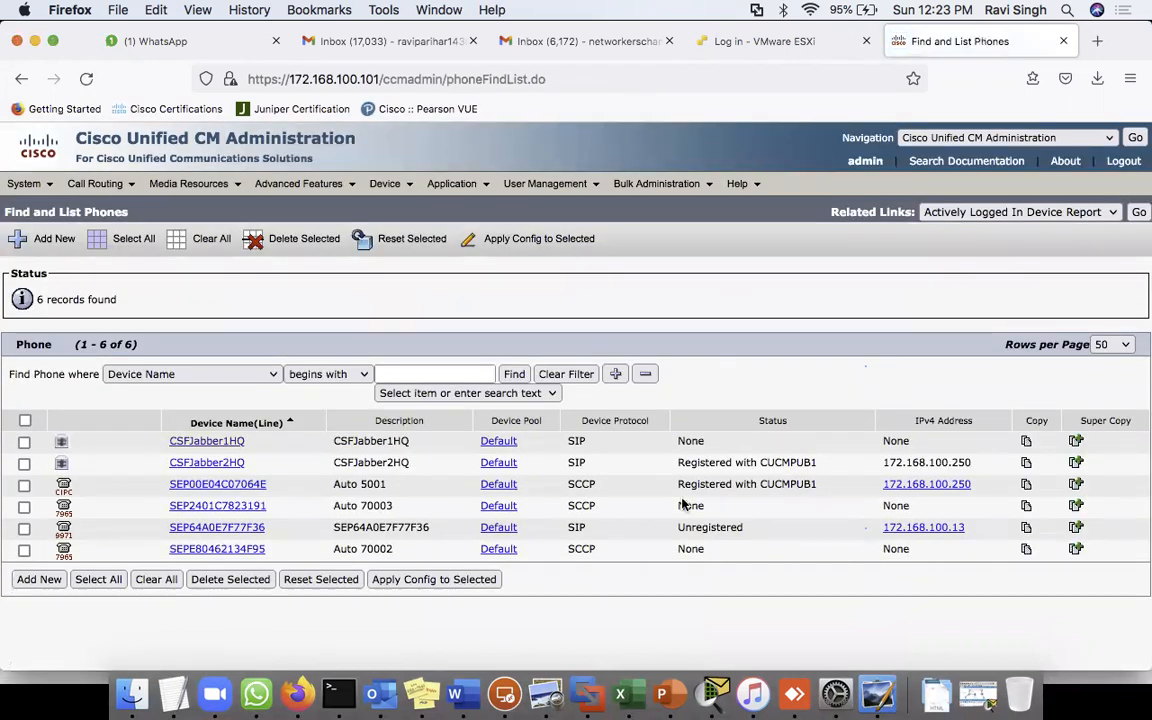
left_click(514, 373)
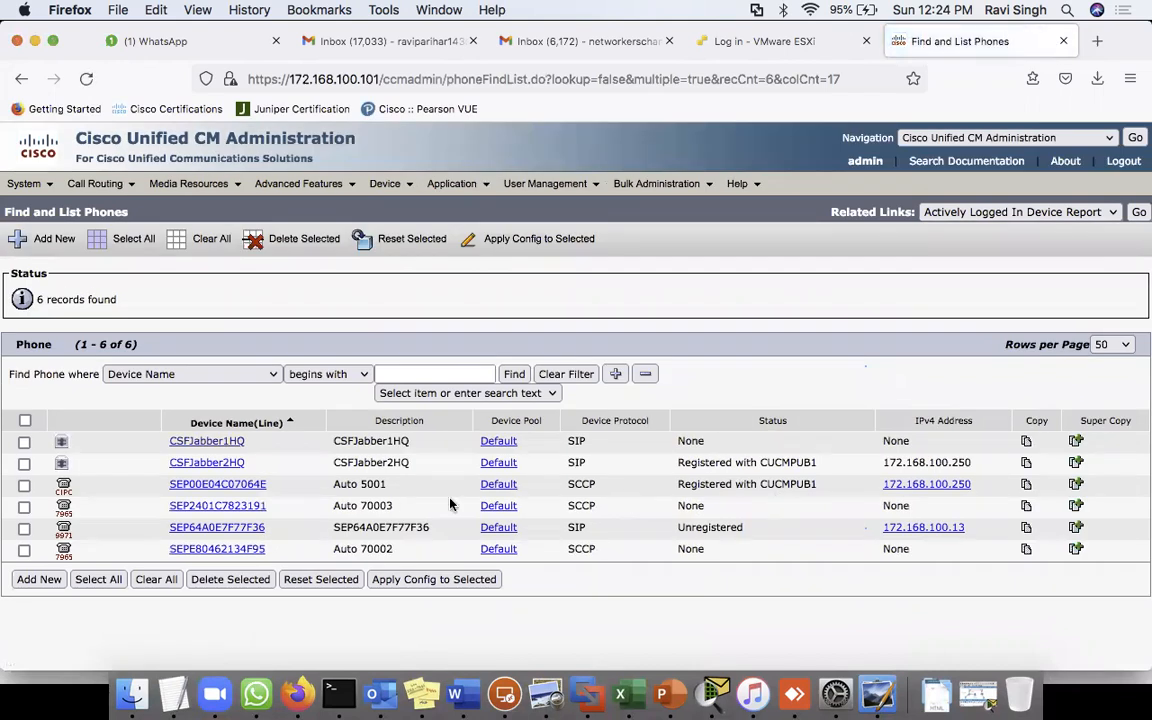
triple_click(369, 484)
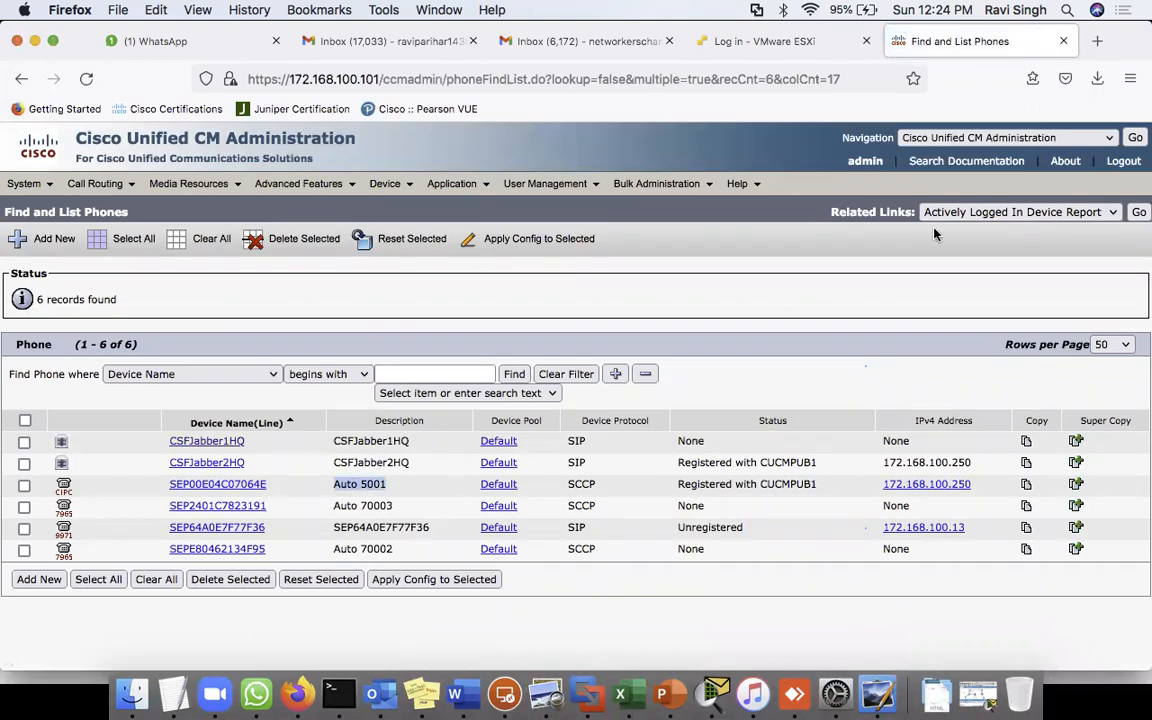
left_click(1036, 140)
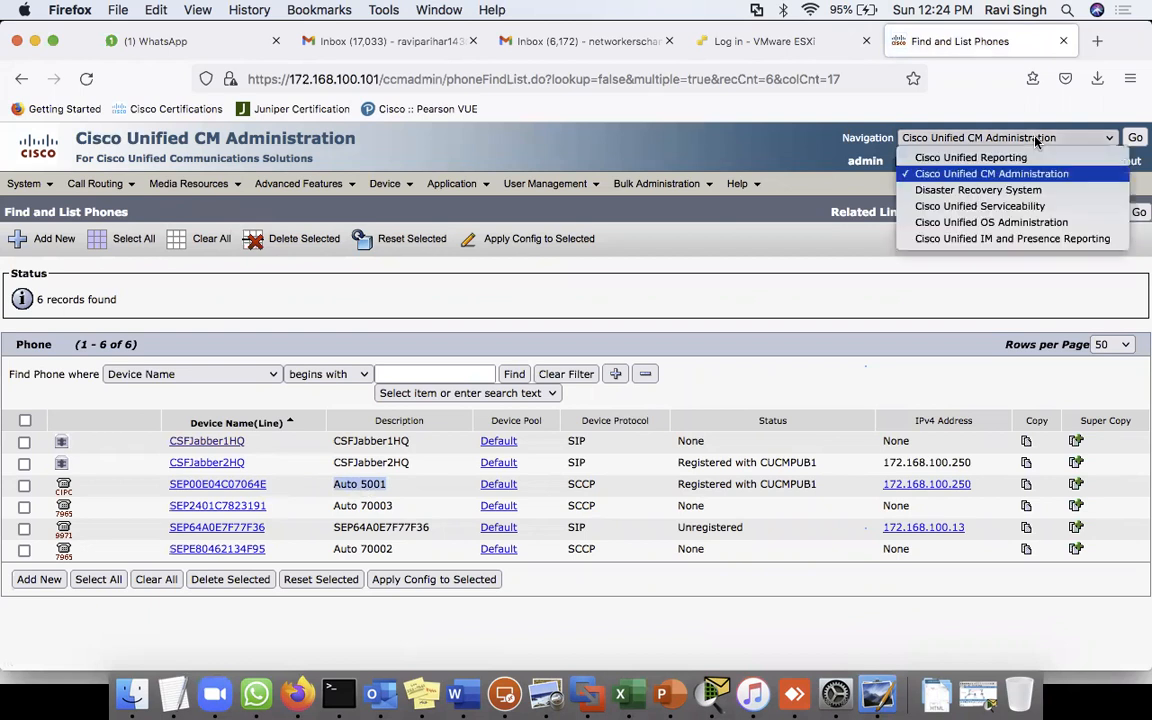
left_click(993, 206)
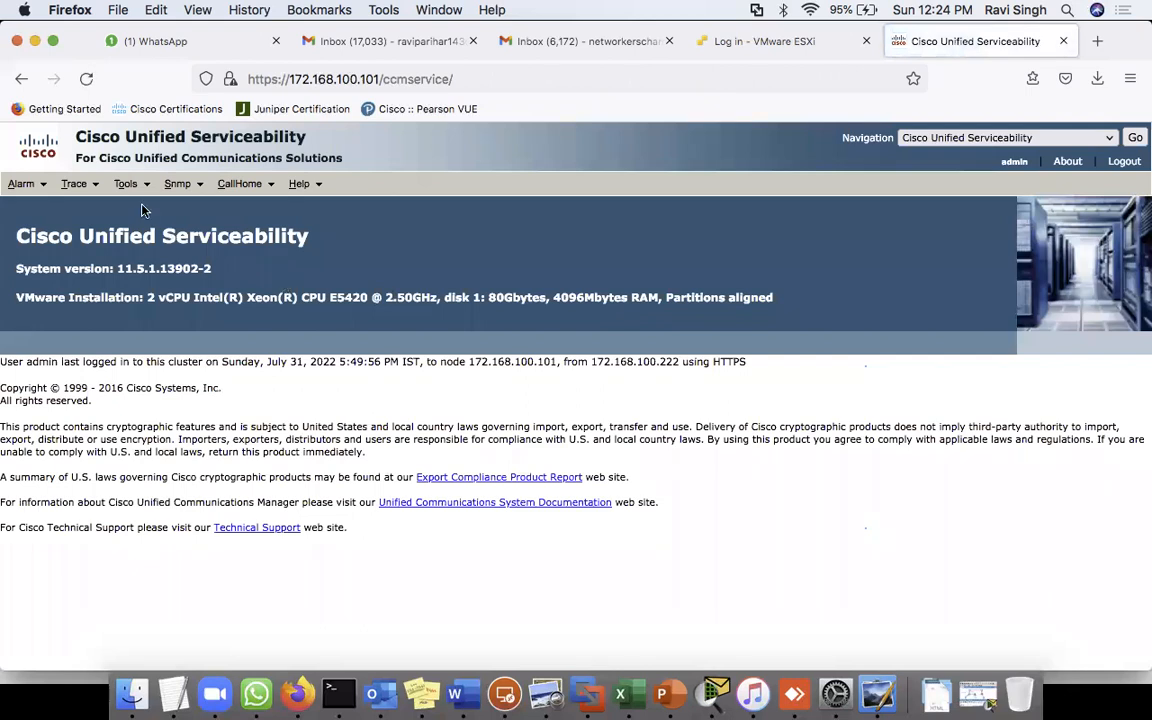
- Open Service Activation and load the services for server CUCMPUB1
mouse_move(127, 185)
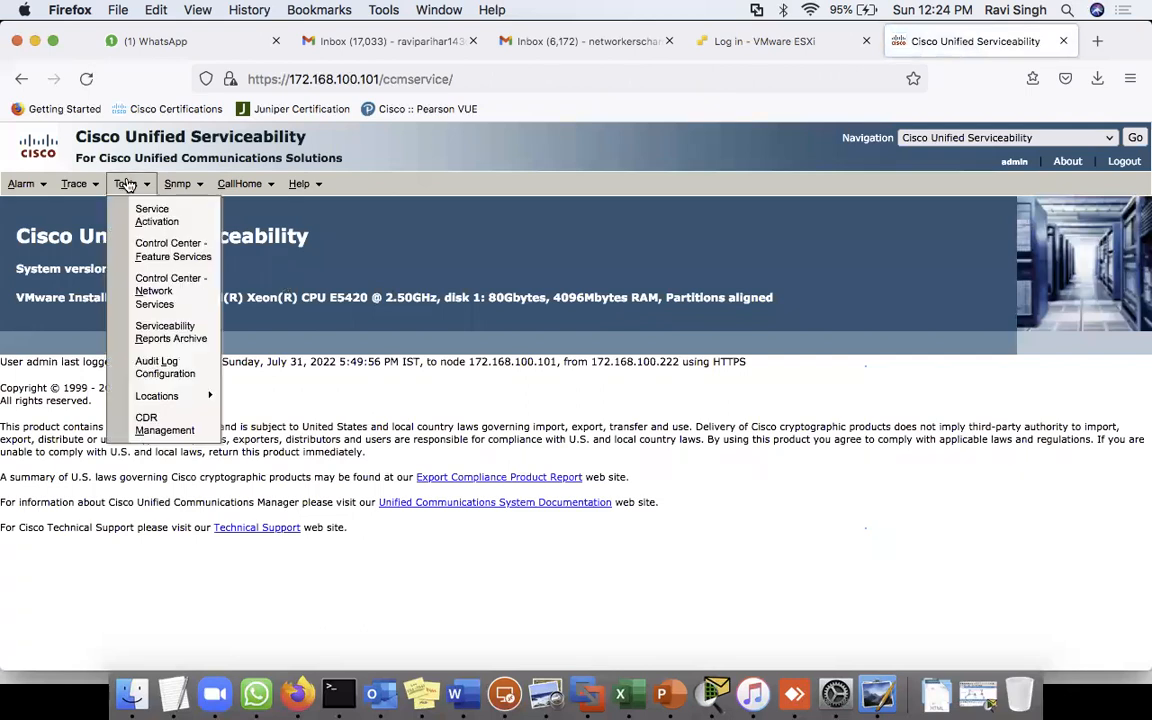
left_click(170, 220)
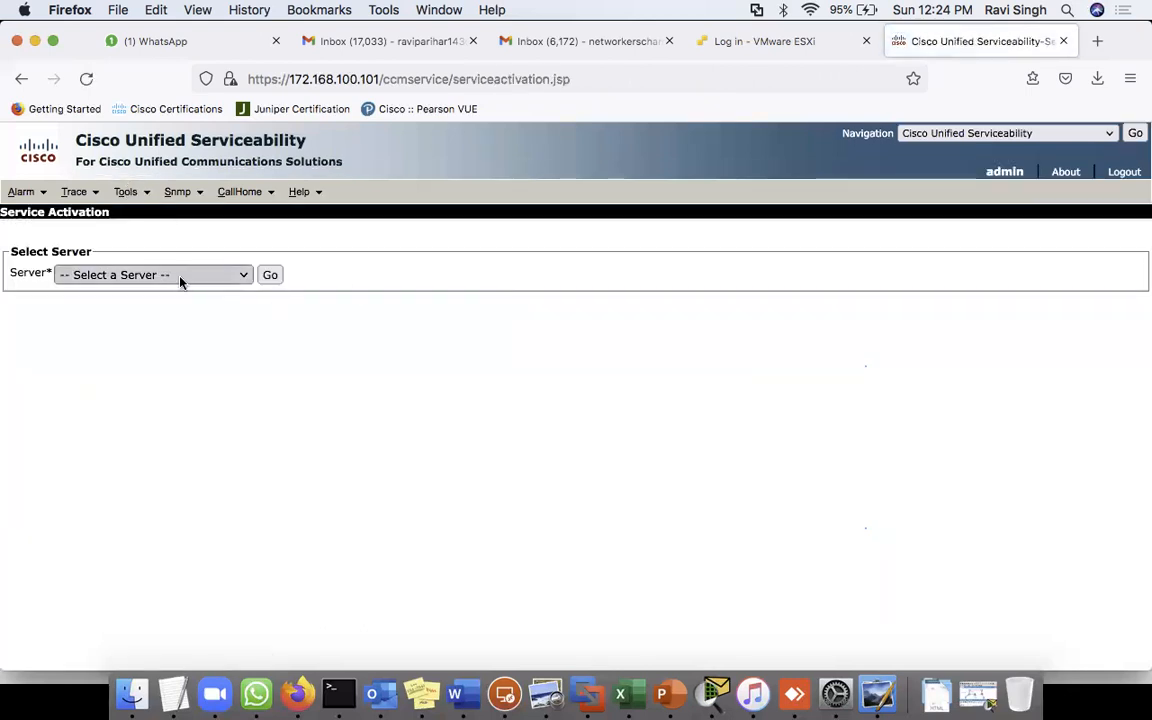
left_click(181, 275)
left_click(160, 292)
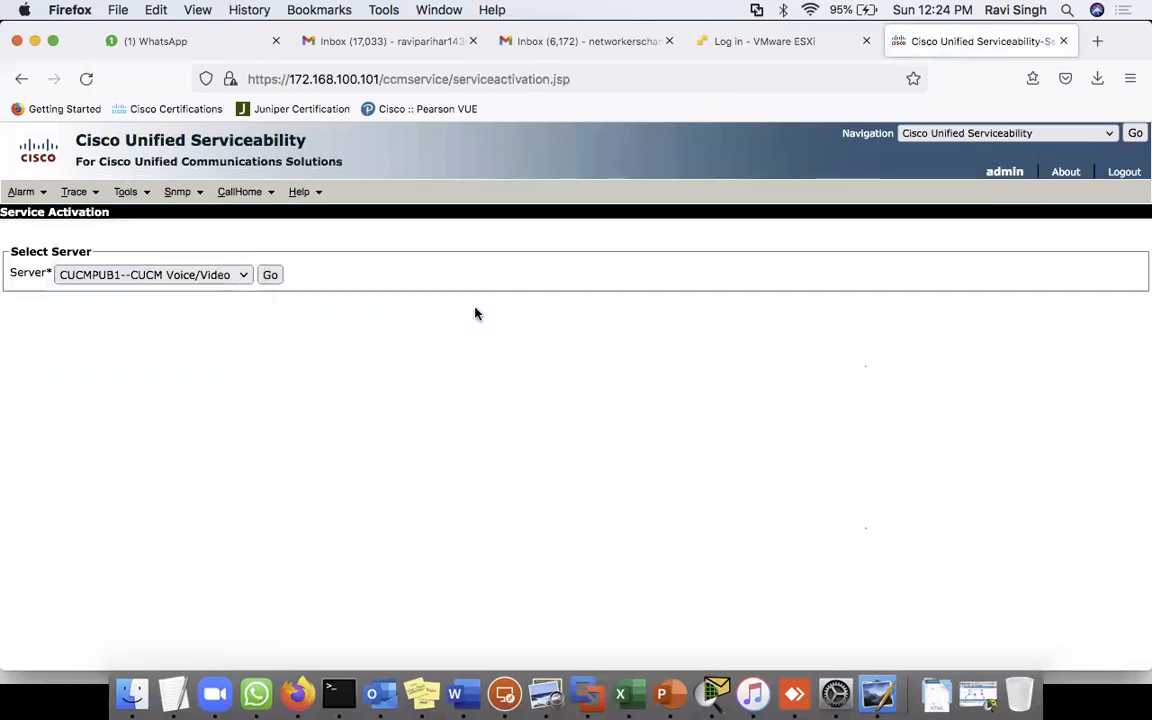
left_click(271, 275)
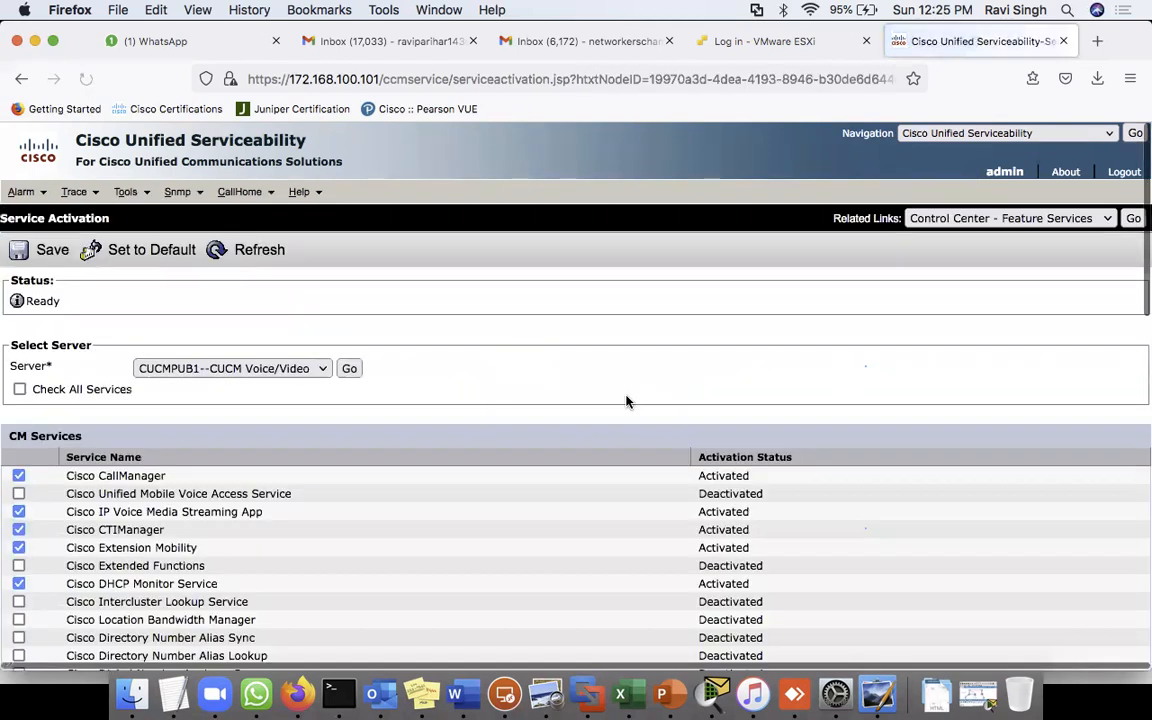
- Uncheck Cisco CallManager, save and confirm its deactivation, then switch to the remote desktop
left_click(19, 477)
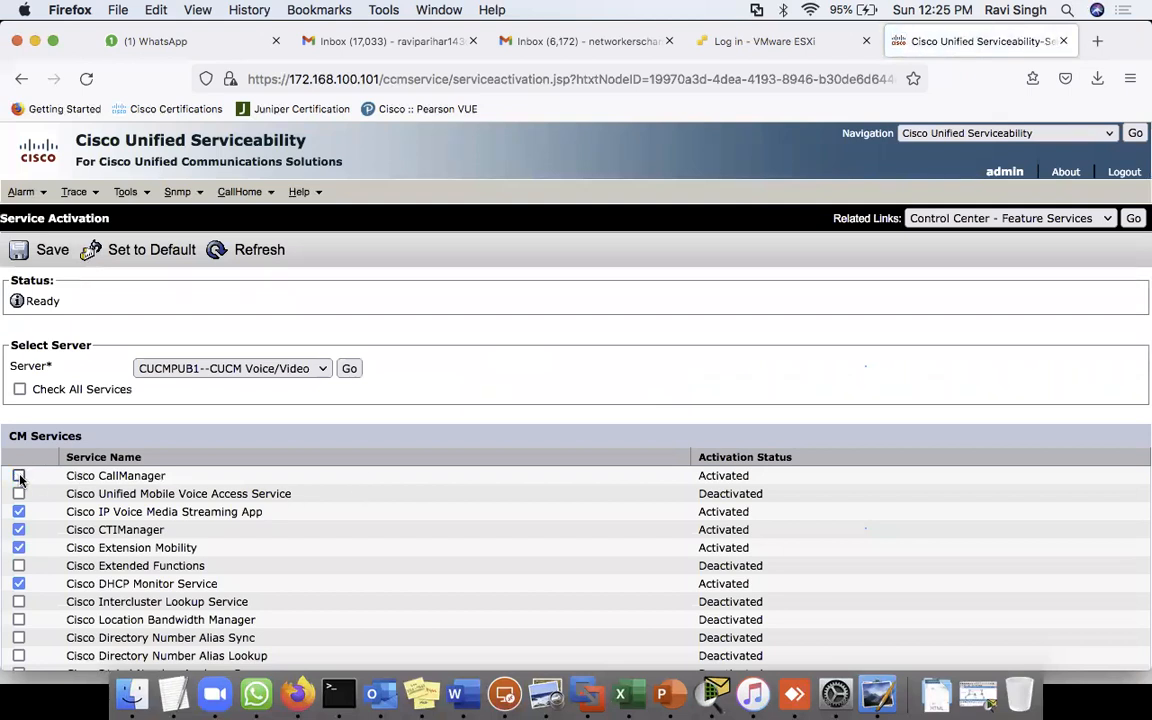
left_click(50, 253)
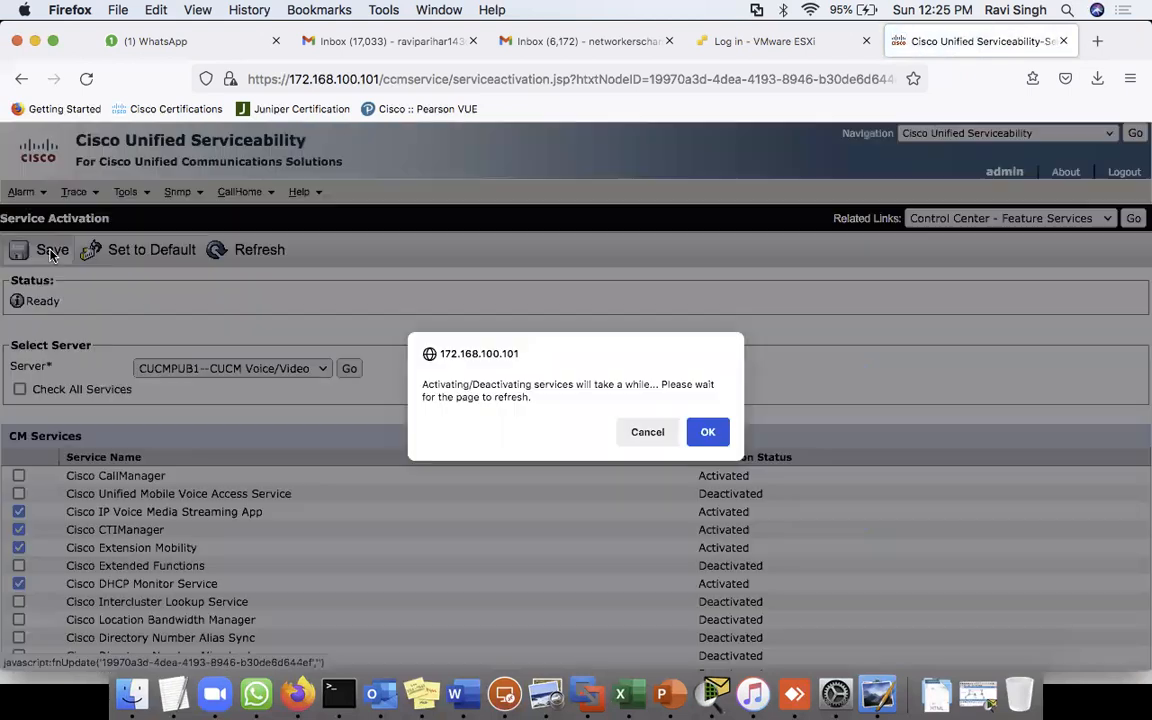
left_click(705, 431)
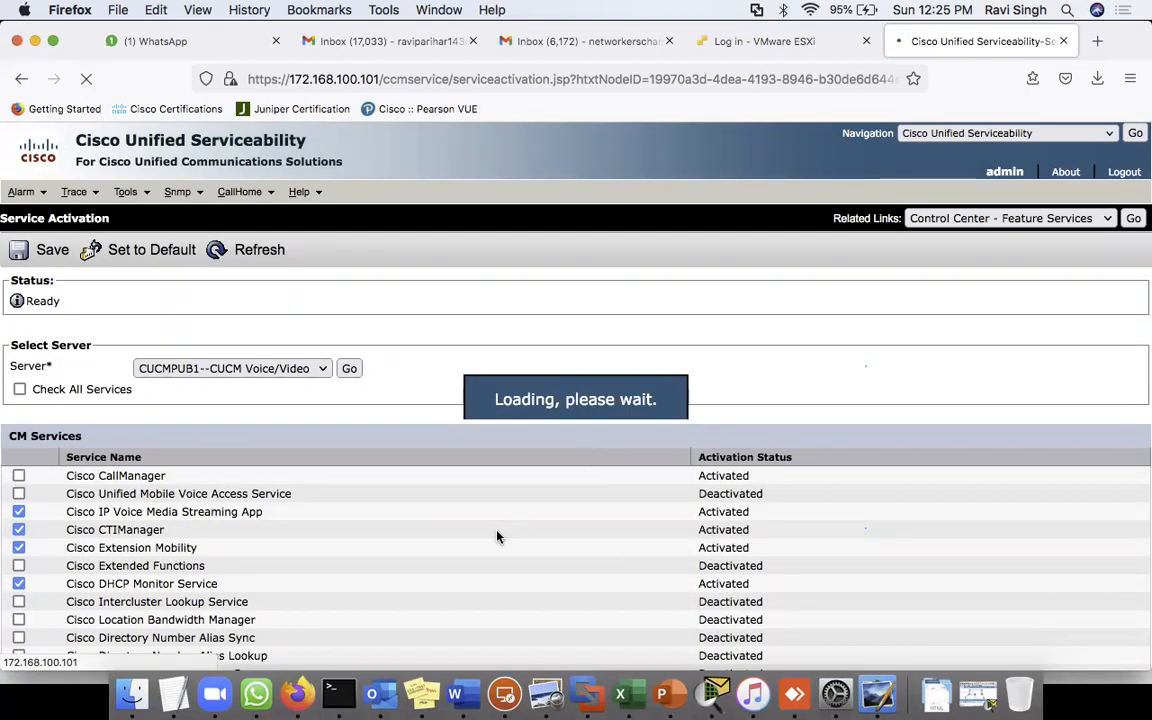
scroll(415, 569, "down", 3)
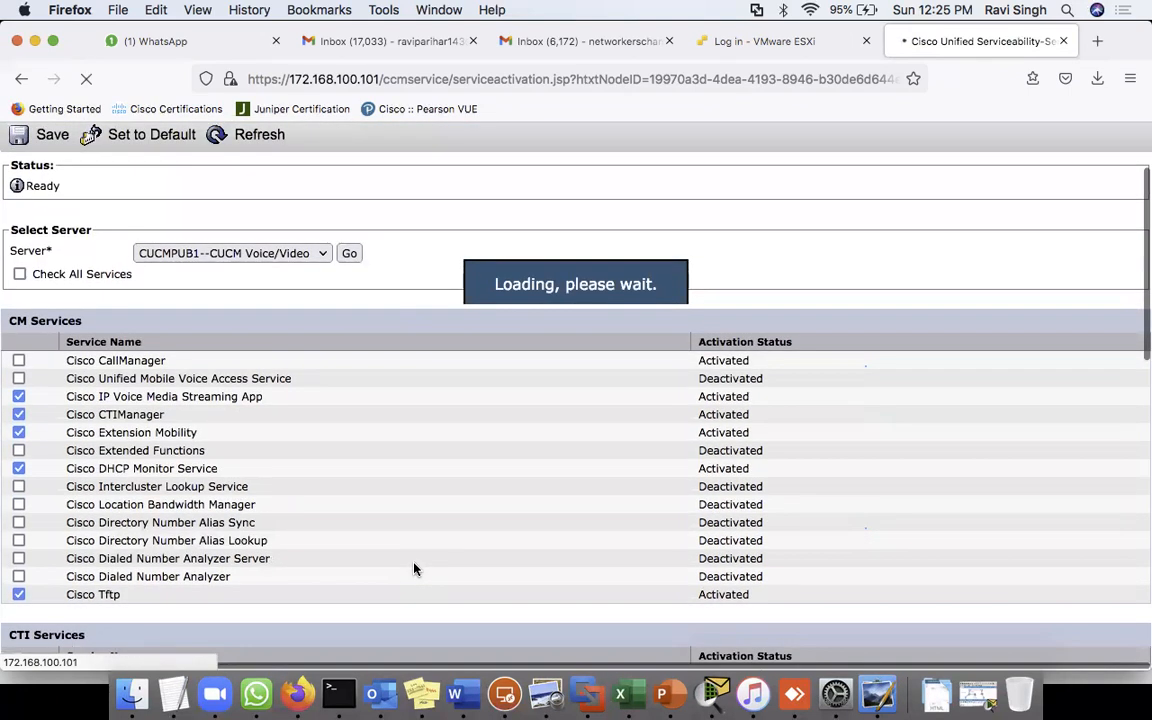
scroll(415, 569, "up", 2)
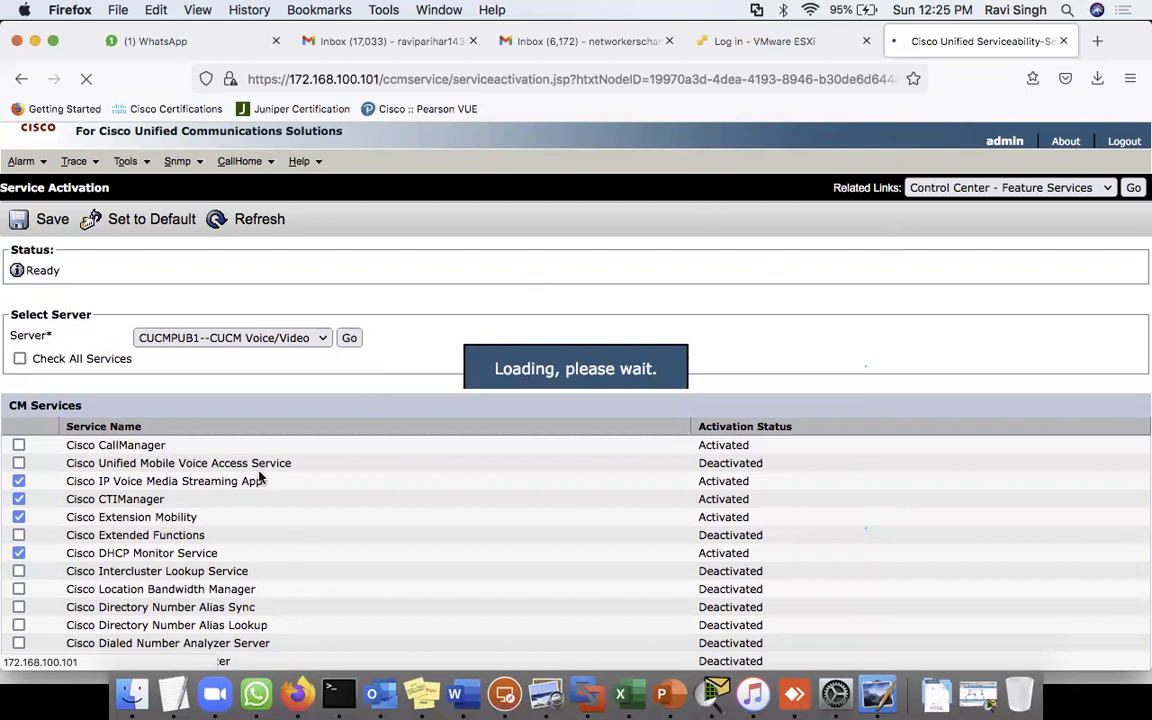
left_click(505, 693)
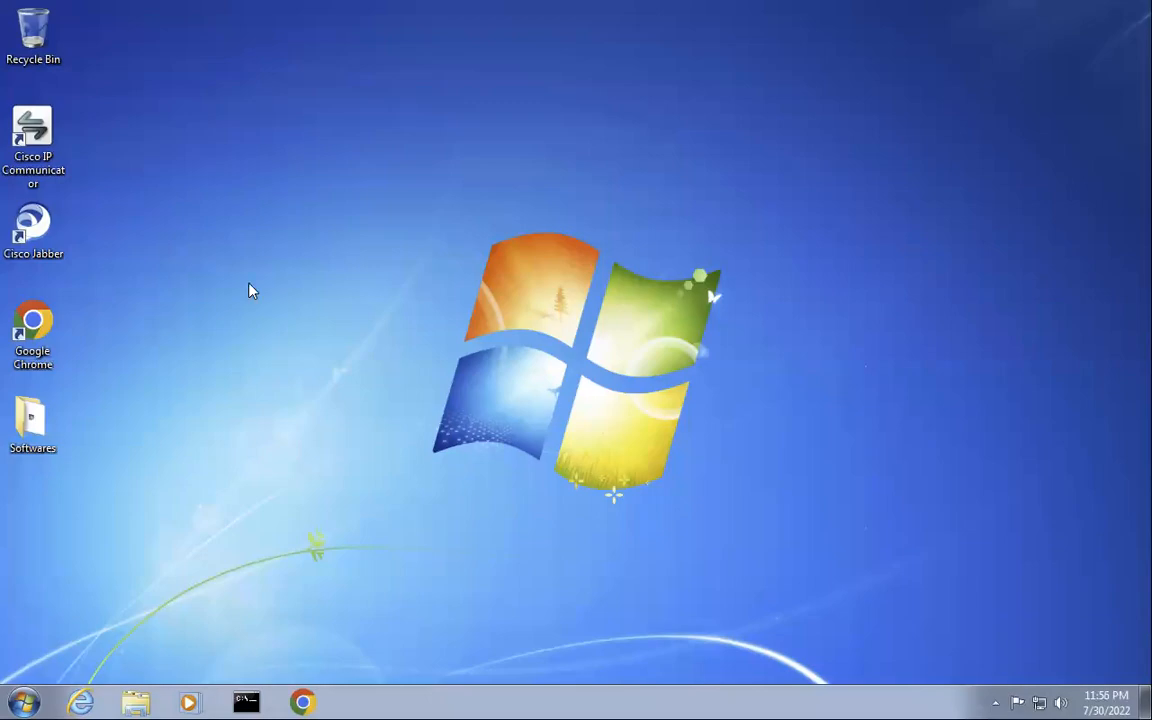
- Connect to the 172.168.100.250 remote desktop, accepting its certificate, then return to Service Activation
key("super+Tab")
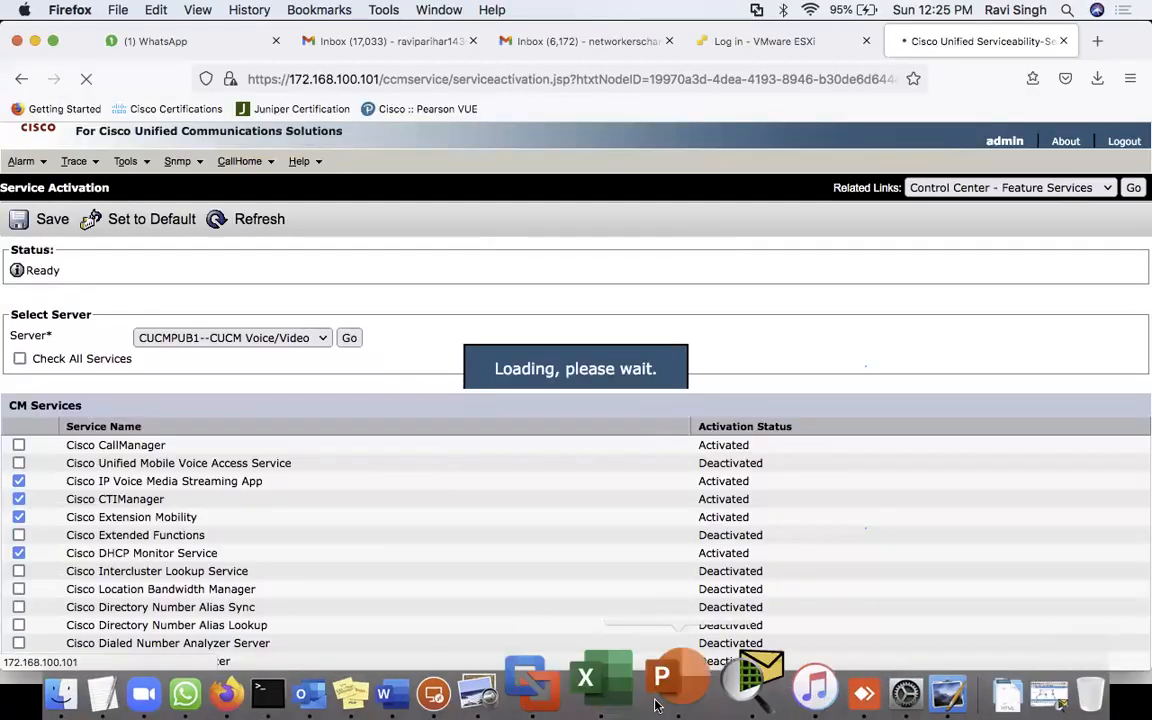
left_click(497, 688)
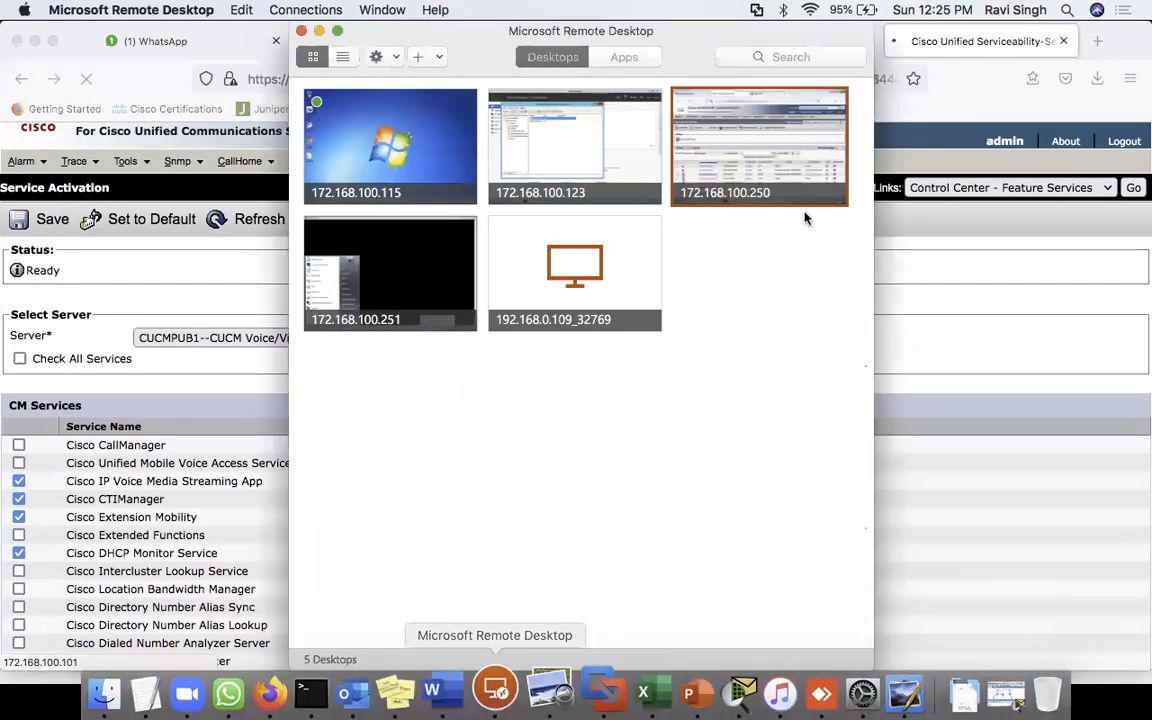
double_click(782, 165)
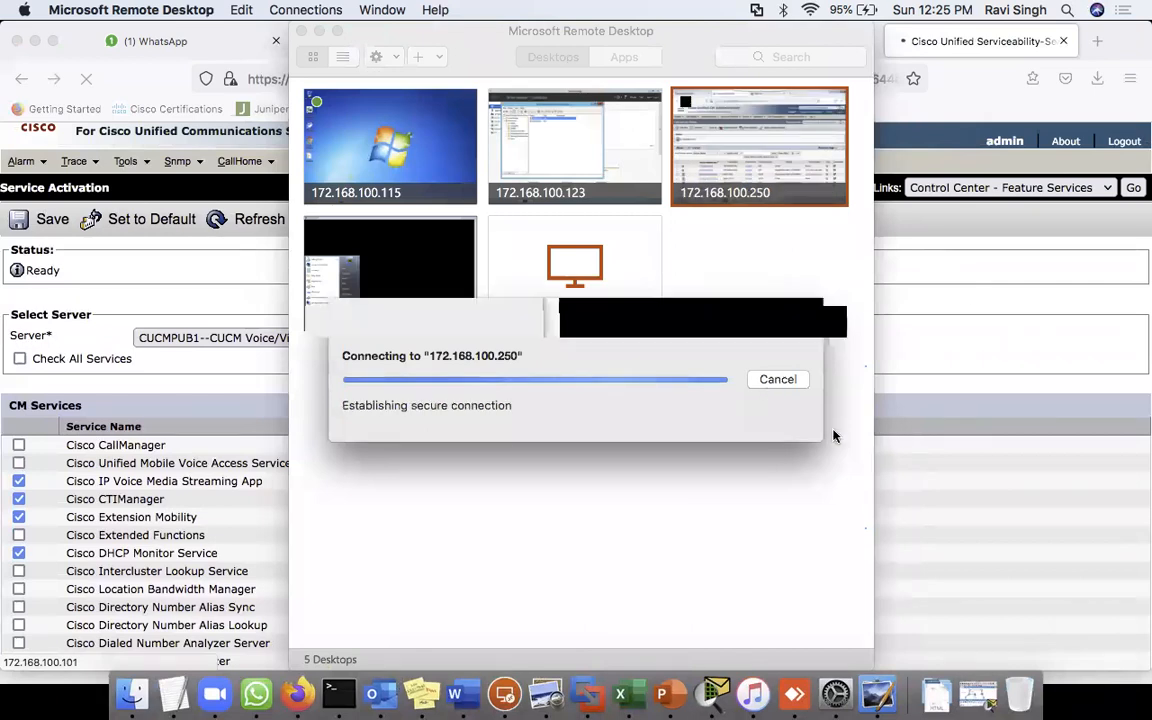
left_click(781, 446)
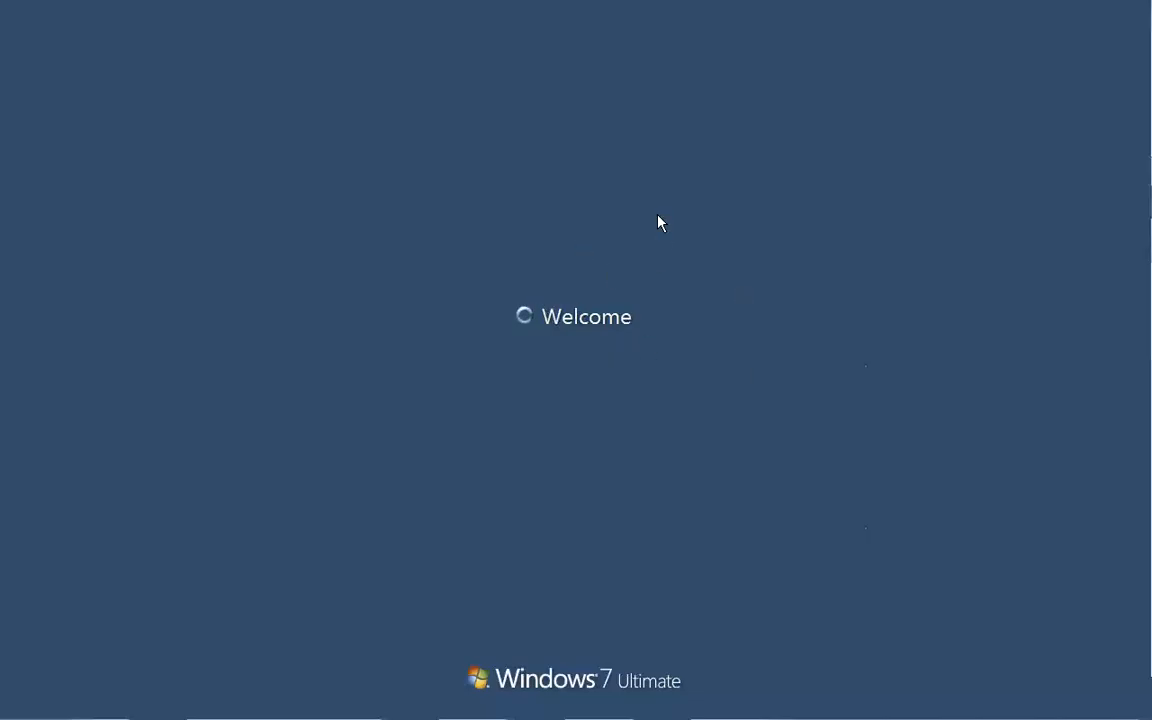
key("ctrl+Left")
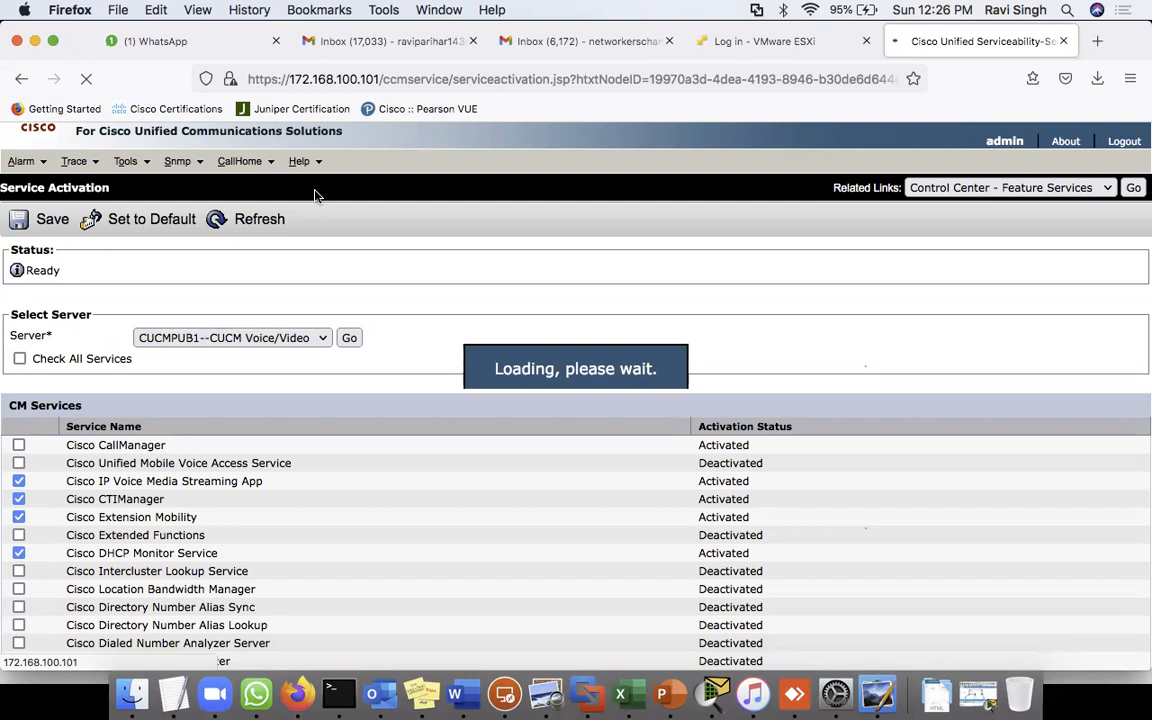
- Save CUCMPUB1's service activation with Cisco CallManager checked and confirm the update
left_click_drag(69, 445, 158, 451)
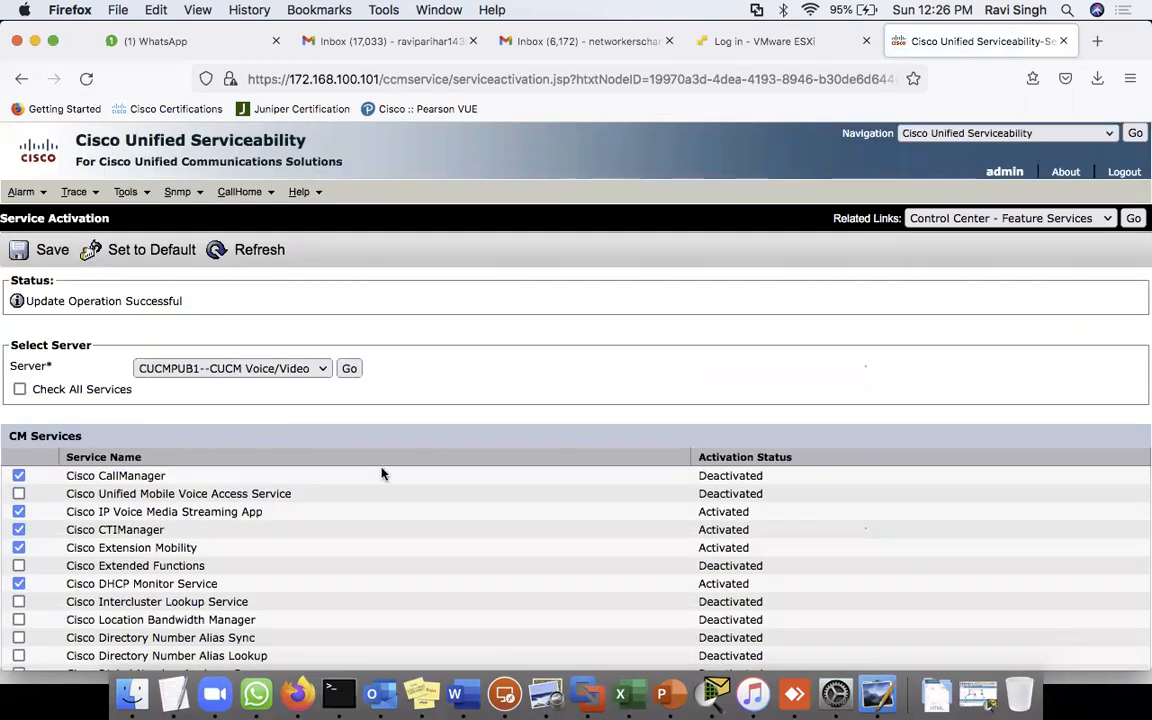
left_click_drag(690, 474, 892, 485)
left_click(892, 485)
left_click(45, 255)
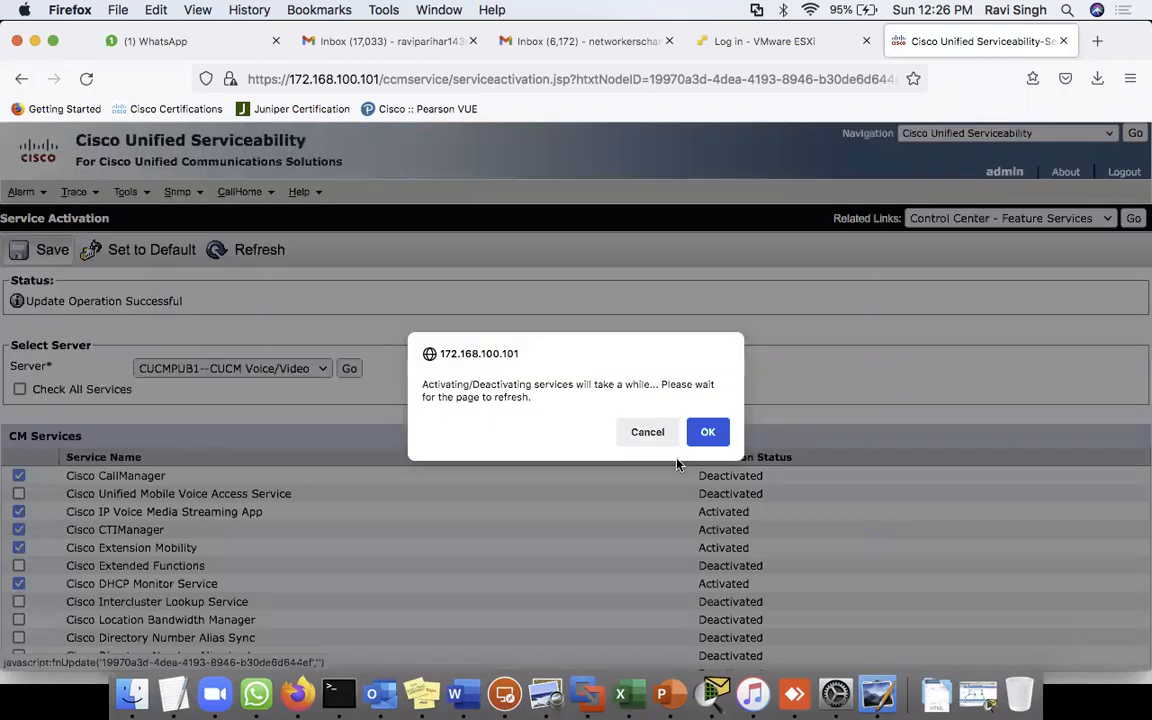
left_click(707, 434)
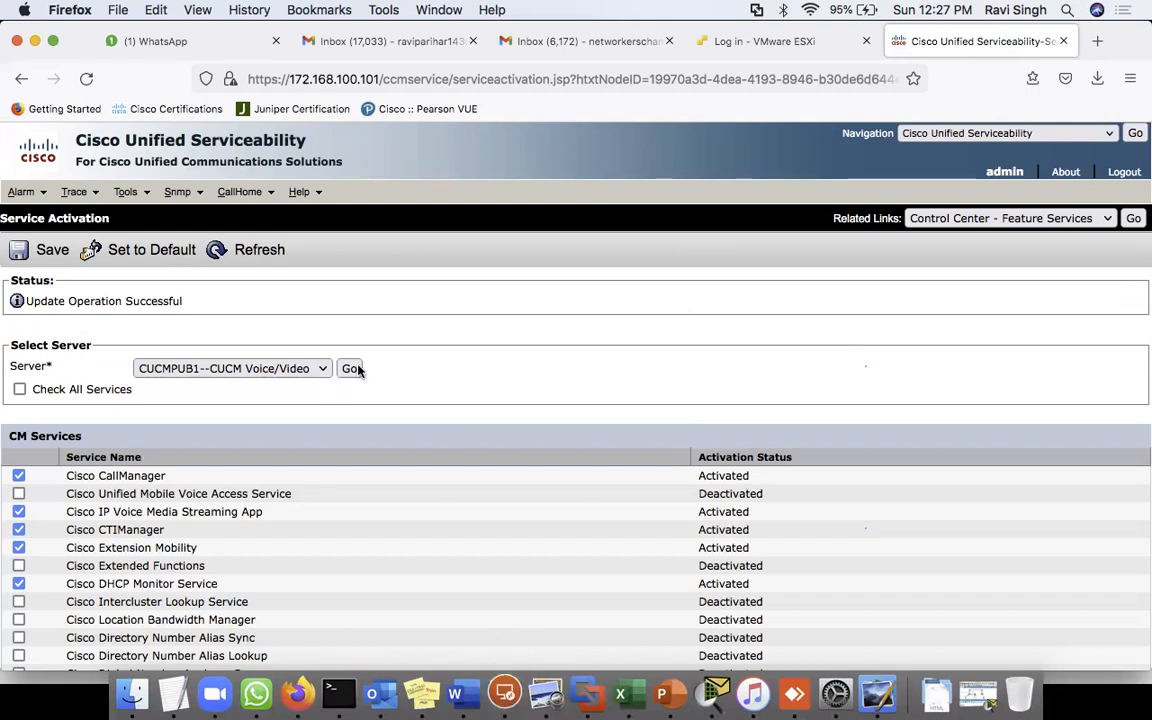
left_click(1030, 133)
- Switch to Cisco Unified CM Administration and find all phones under Device > Phone
left_click(991, 171)
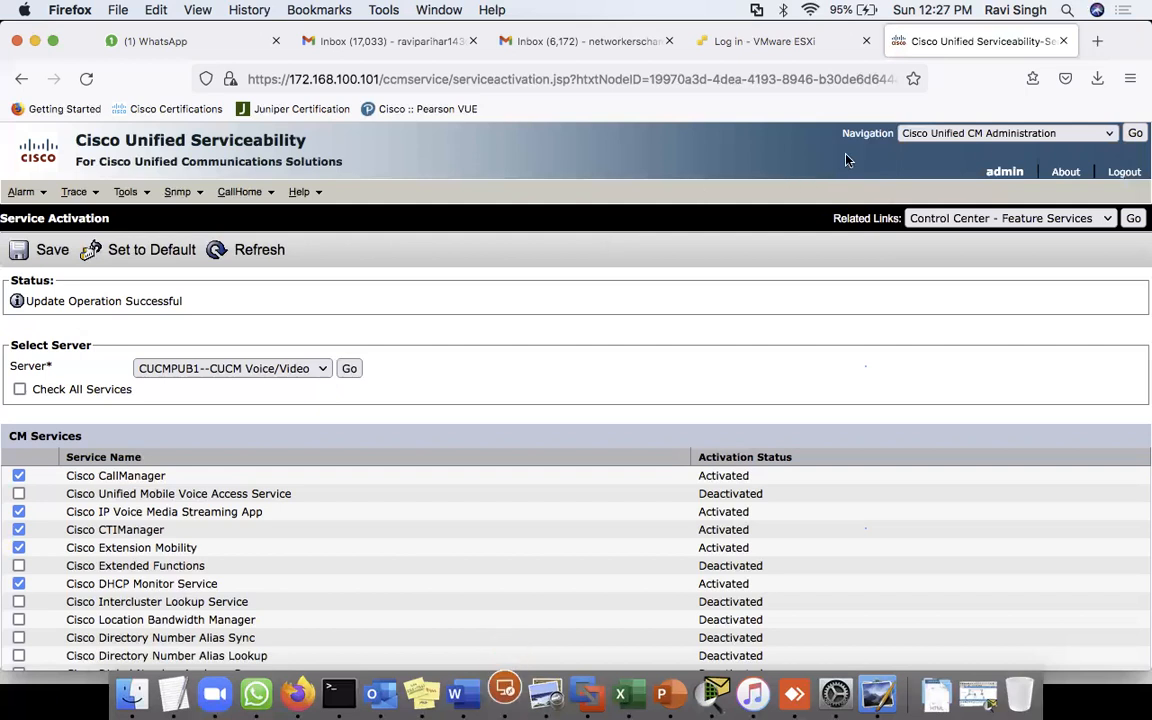
left_click(1135, 133)
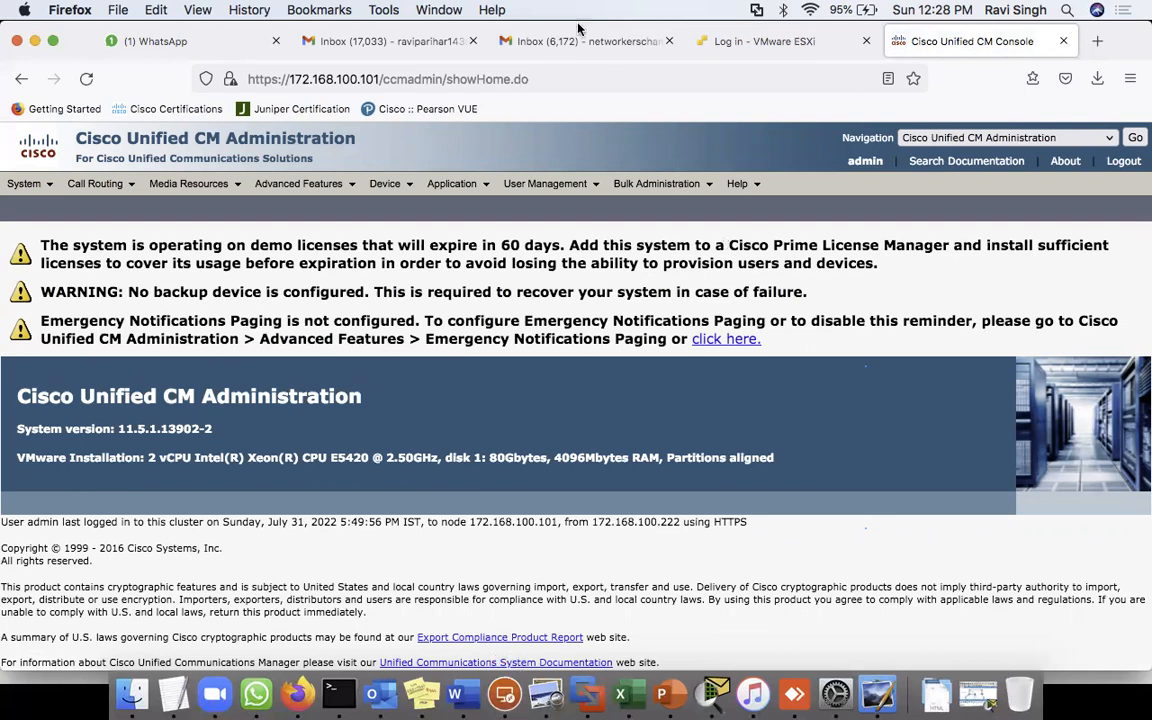
mouse_move(387, 197)
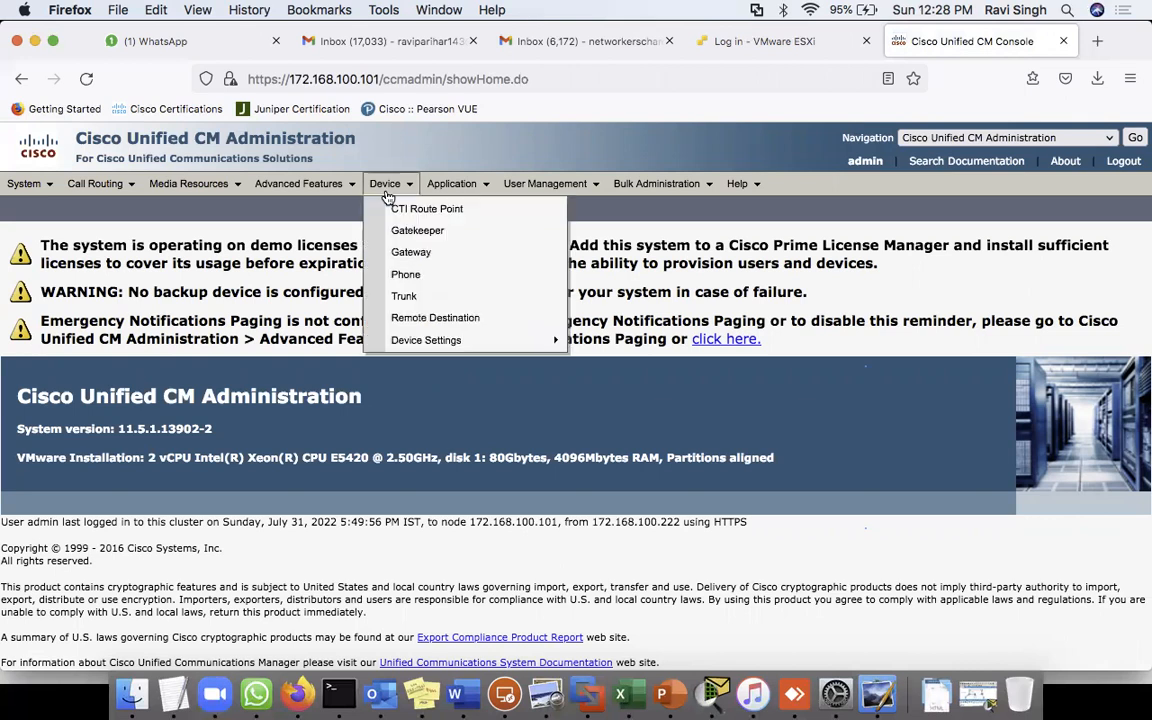
left_click(404, 285)
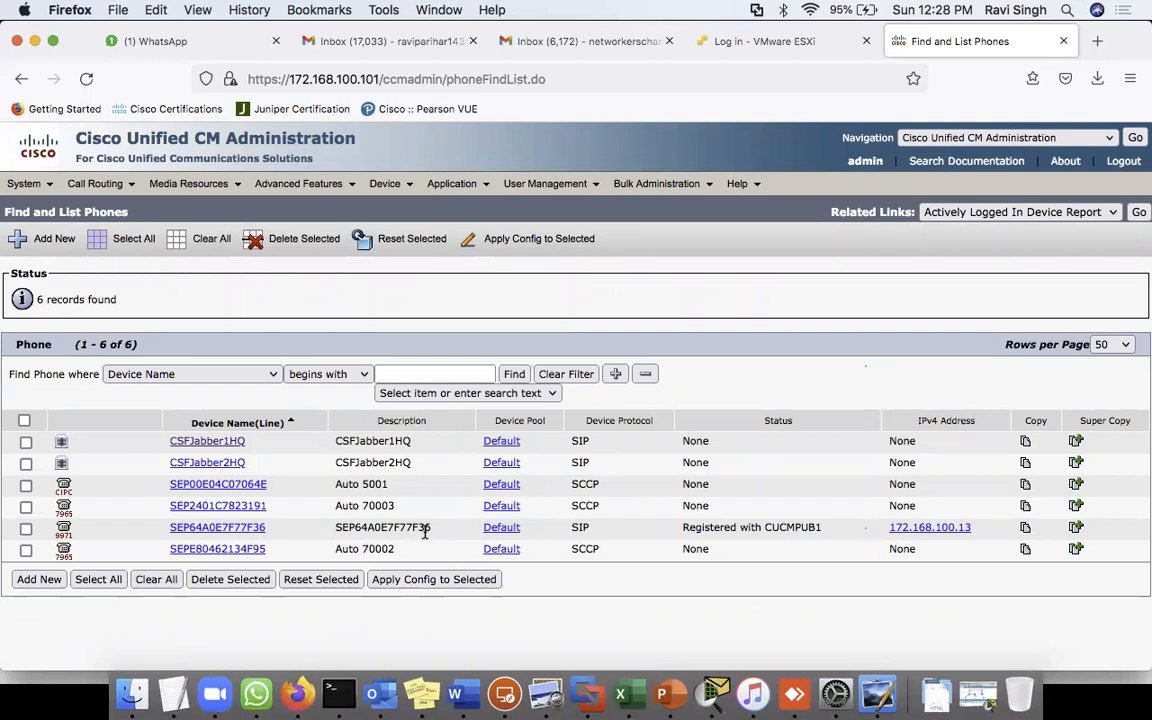
left_click(516, 376)
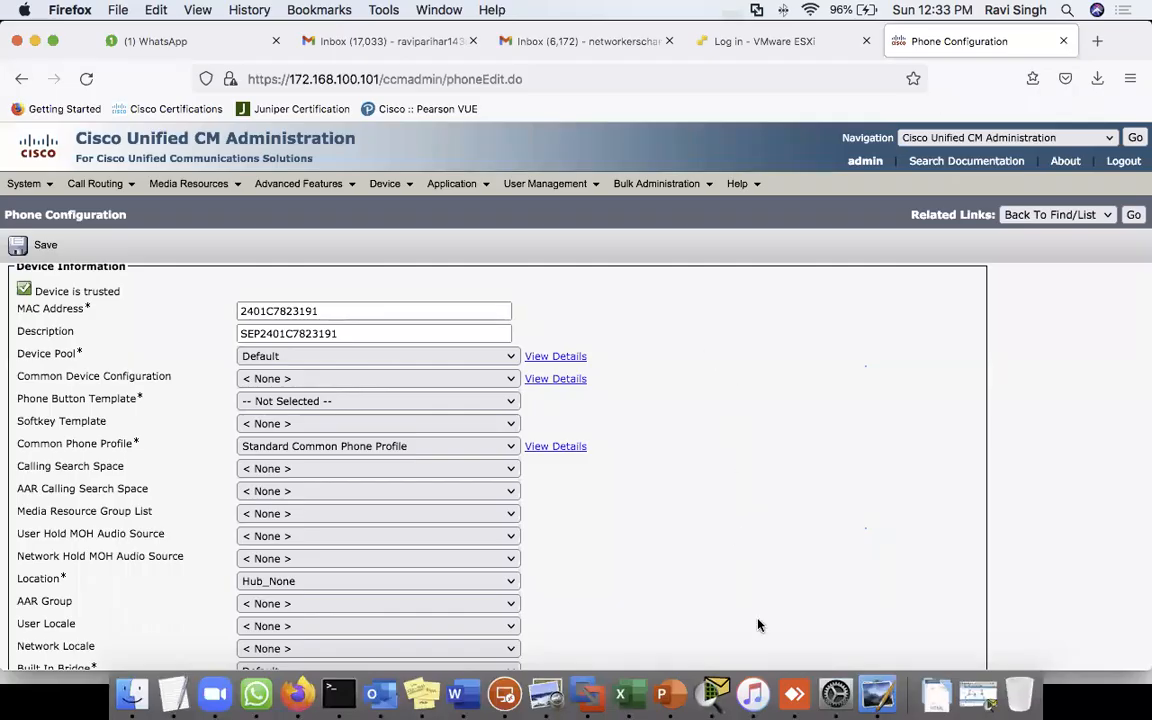
- Check the IP phone over the remote desktop and copy the phone's MAC address
left_click(500, 688)
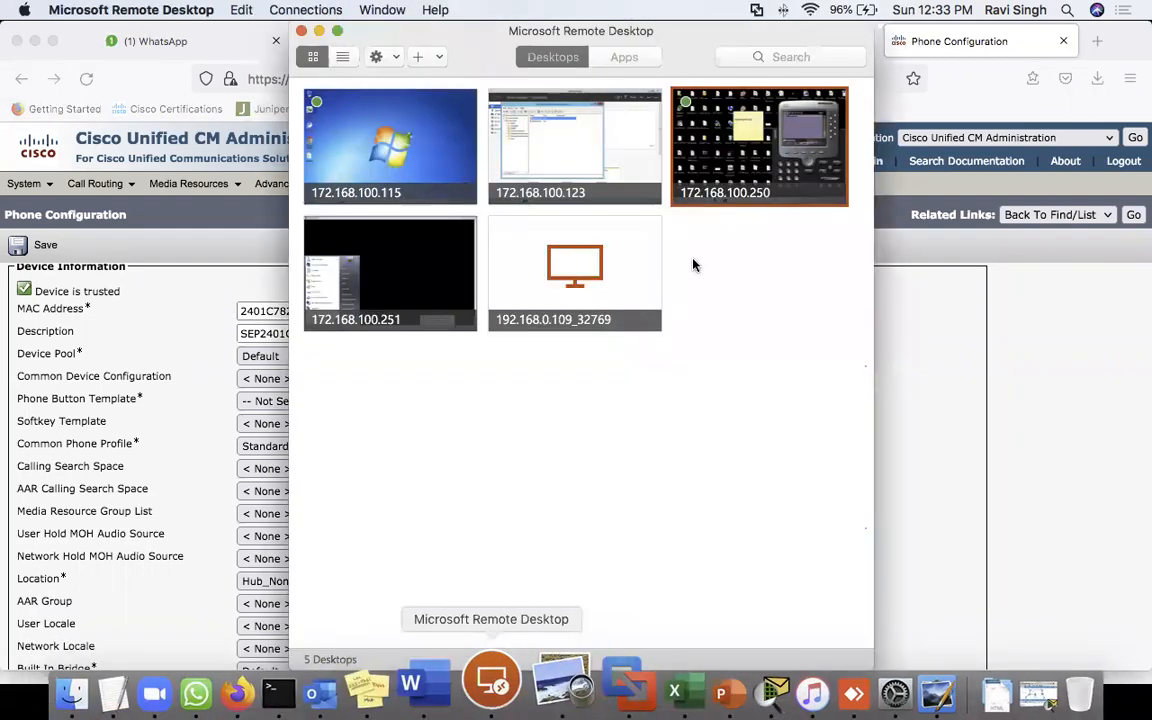
double_click(760, 150)
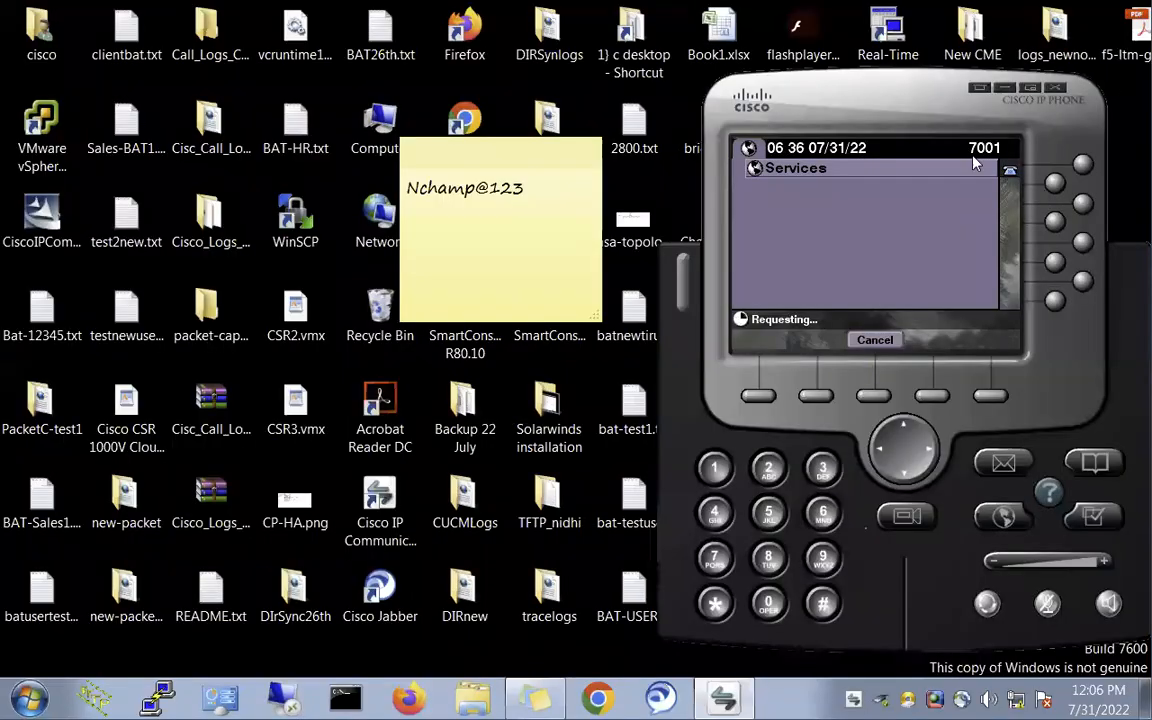
key("ctrl+Left")
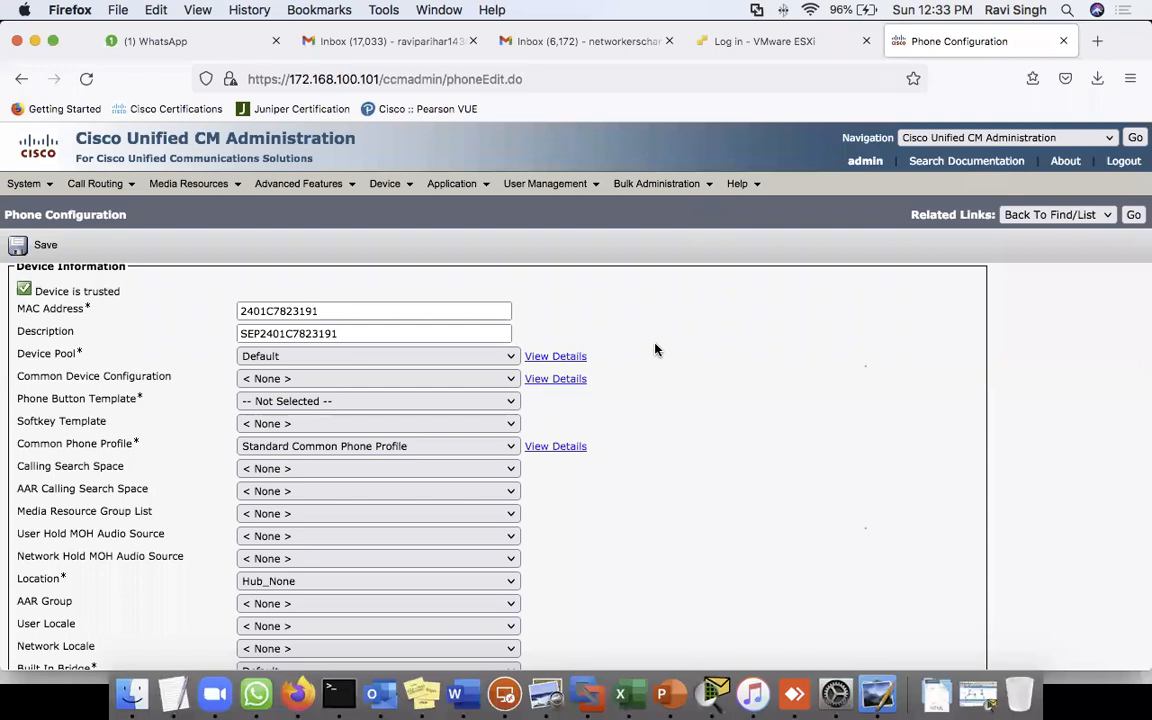
scroll(655, 349, "up", 3)
left_click(238, 455)
left_click_drag(334, 459, 190, 459)
key("super+c")
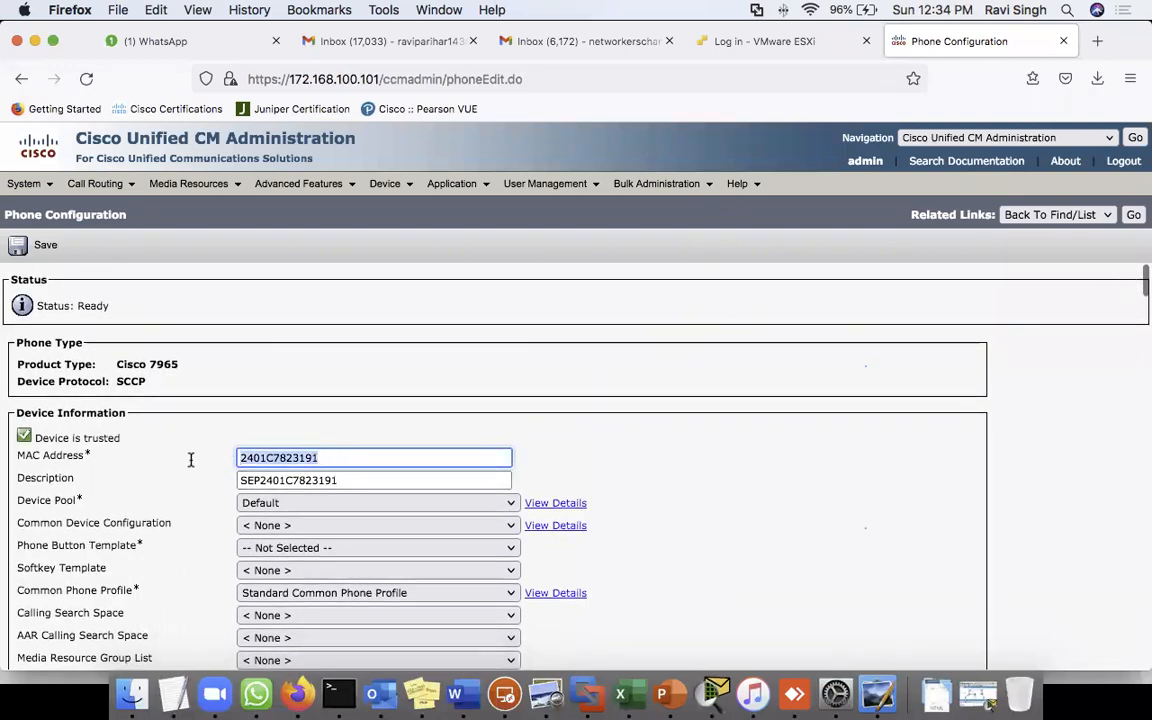
- Return to the phone list and start adding a new phone
left_click(1133, 214)
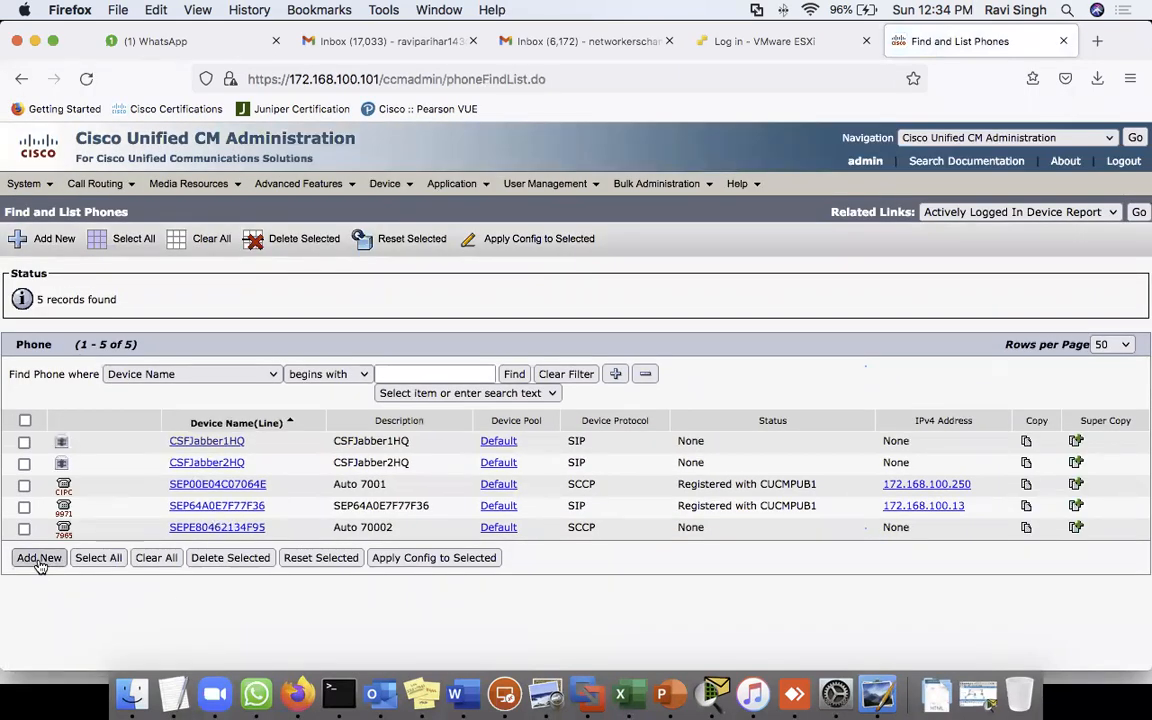
mouse_move(388, 184)
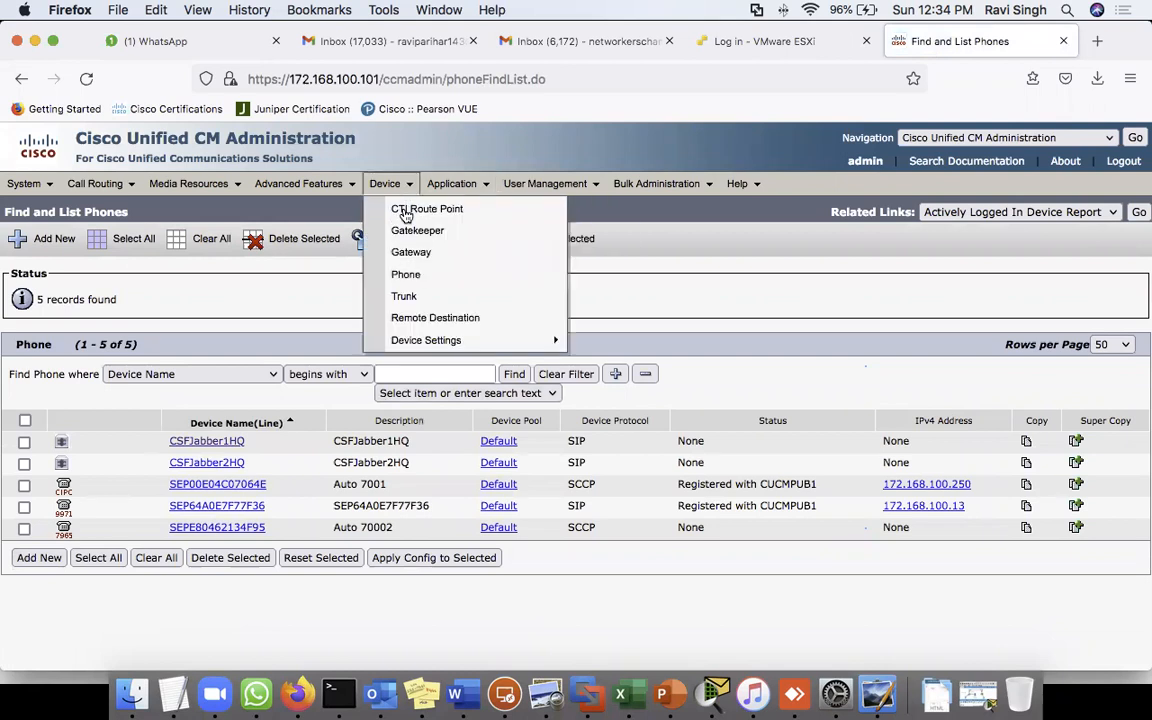
left_click(405, 274)
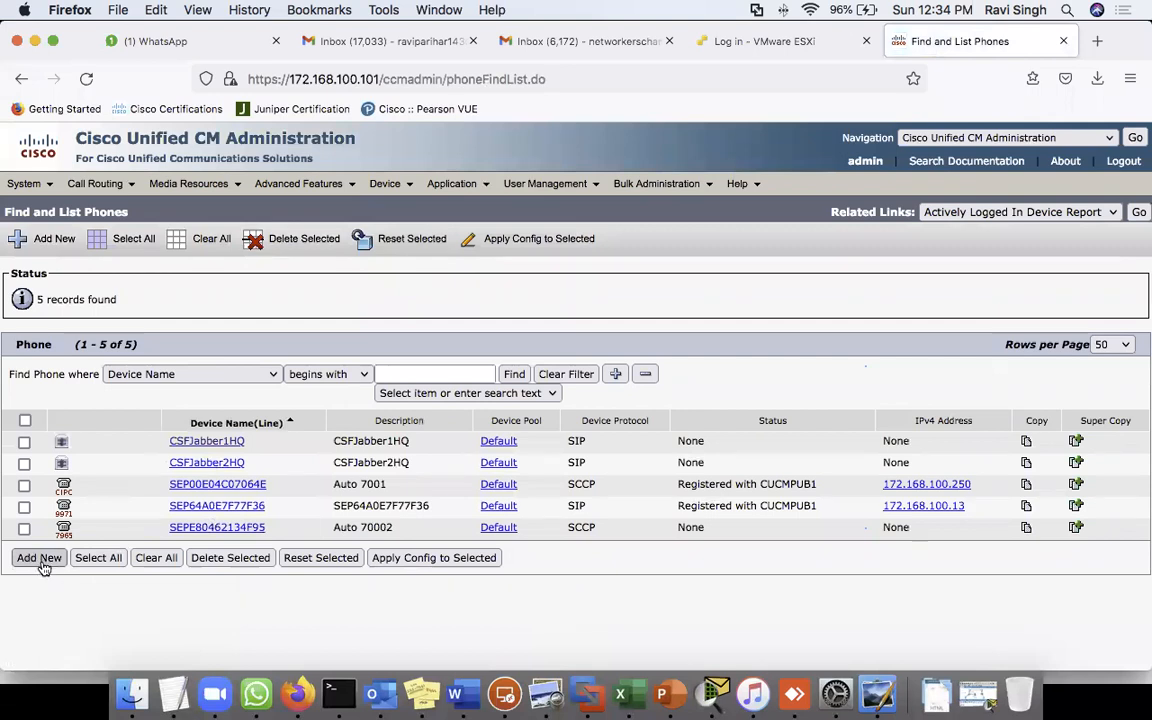
left_click(40, 558)
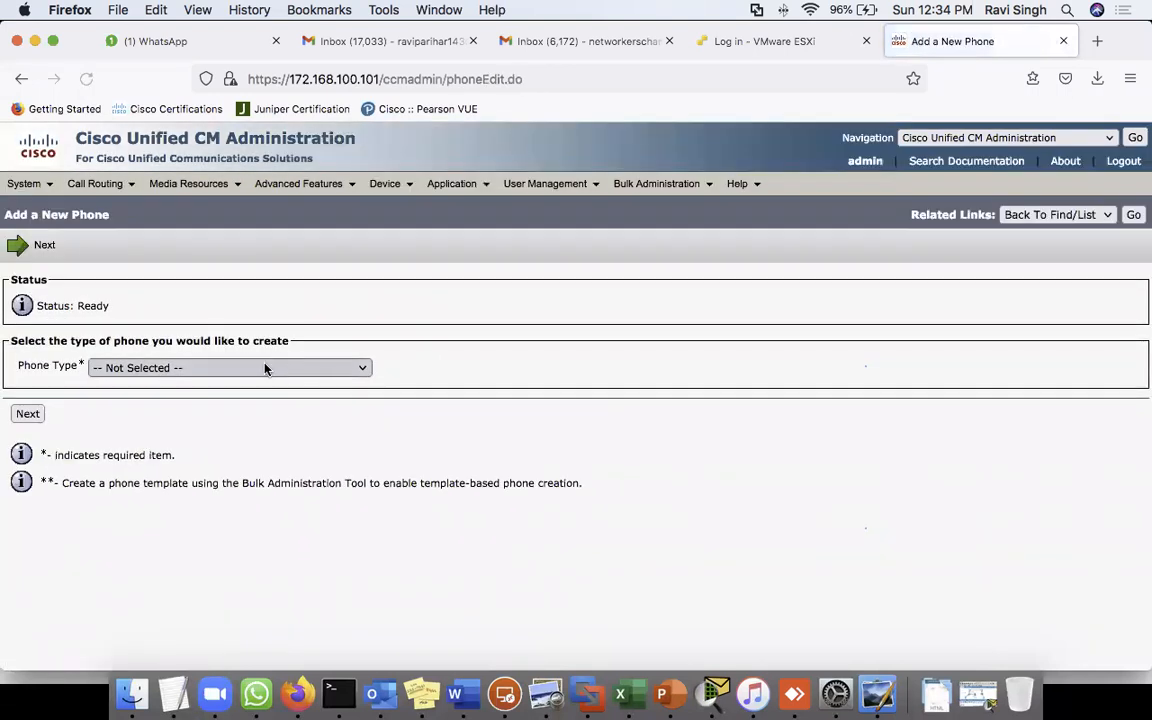
- Choose Cisco 7965 as the phone type with the SCCP protocol
left_click(265, 368)
scroll(198, 522, "down", 10)
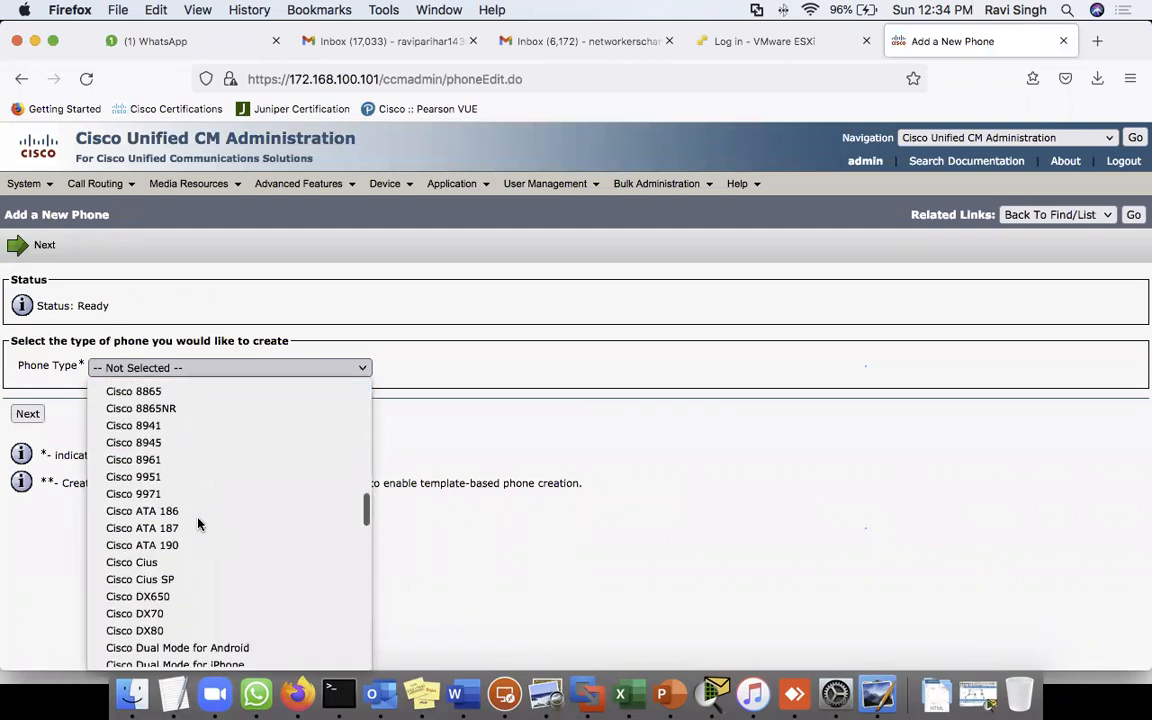
scroll(198, 522, "up", 5)
left_click(145, 404)
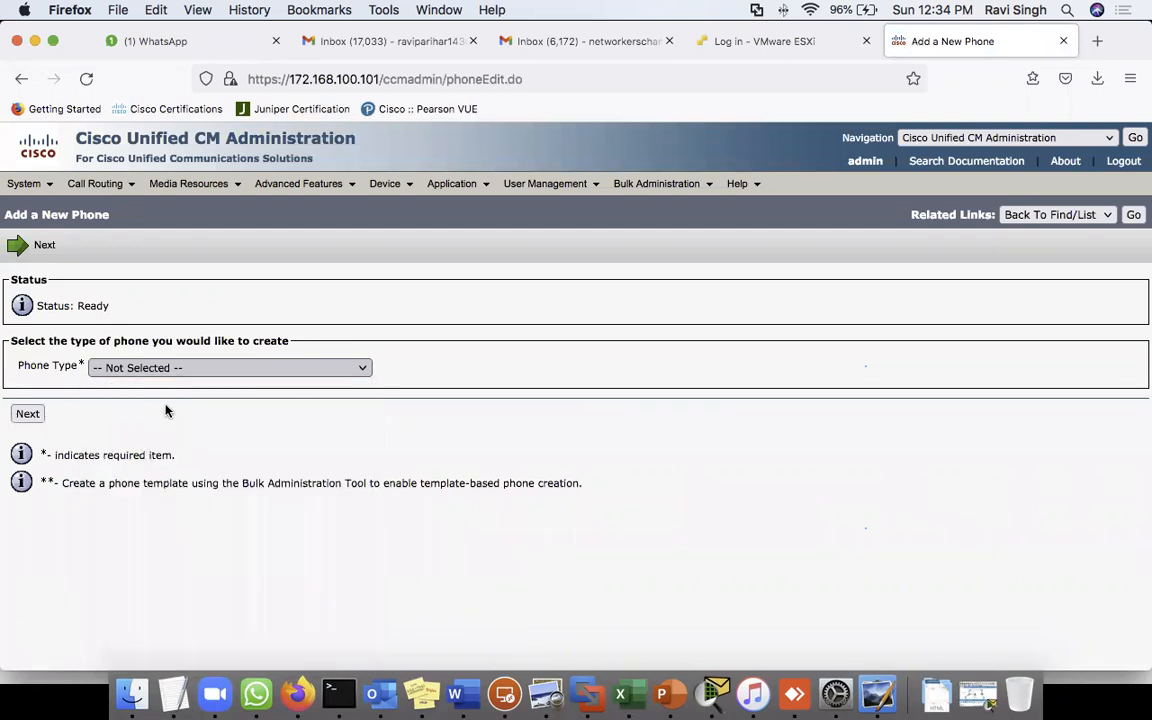
left_click(28, 414)
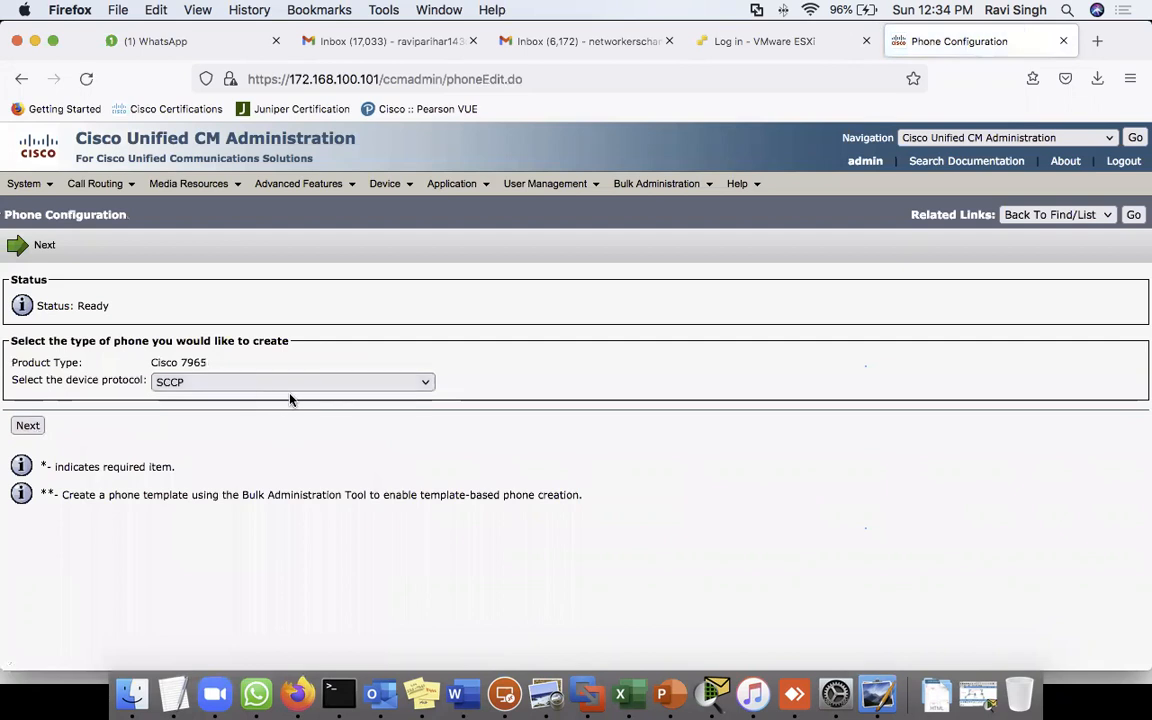
left_click(22, 426)
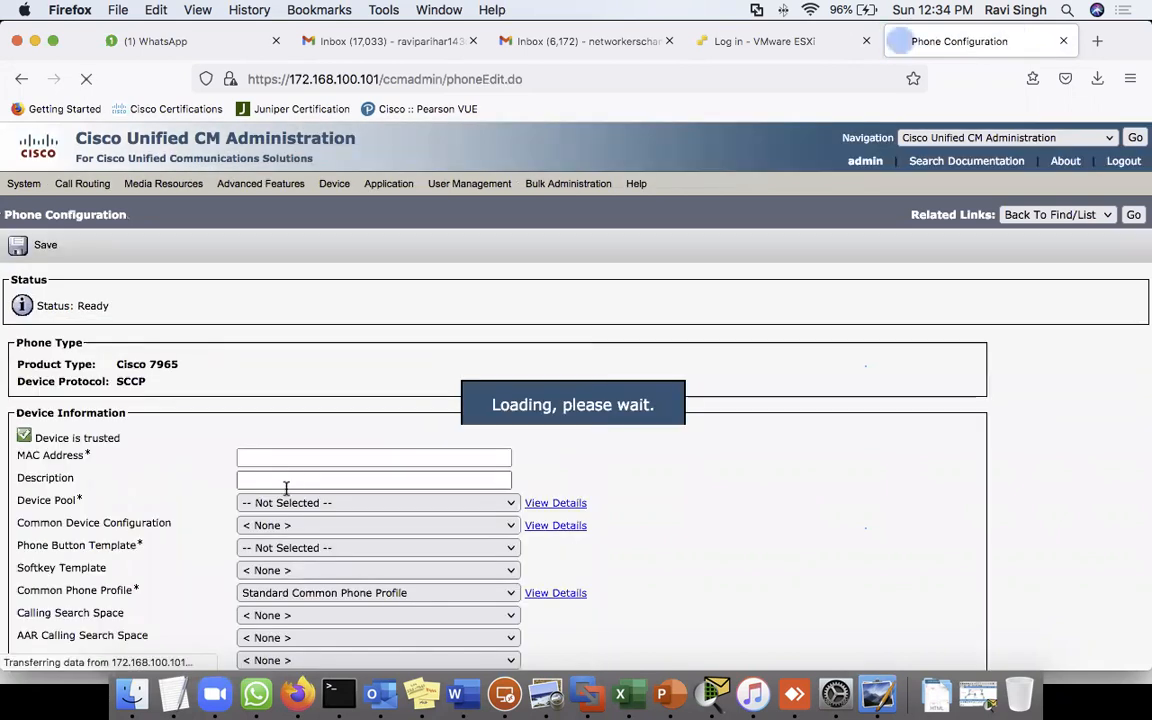
- Paste the MAC address, set description SEP2401C7823191, and pick device pool Default
left_click(279, 457)
key("super+v")
left_click(301, 481)
type("SEP")
key("super+v")
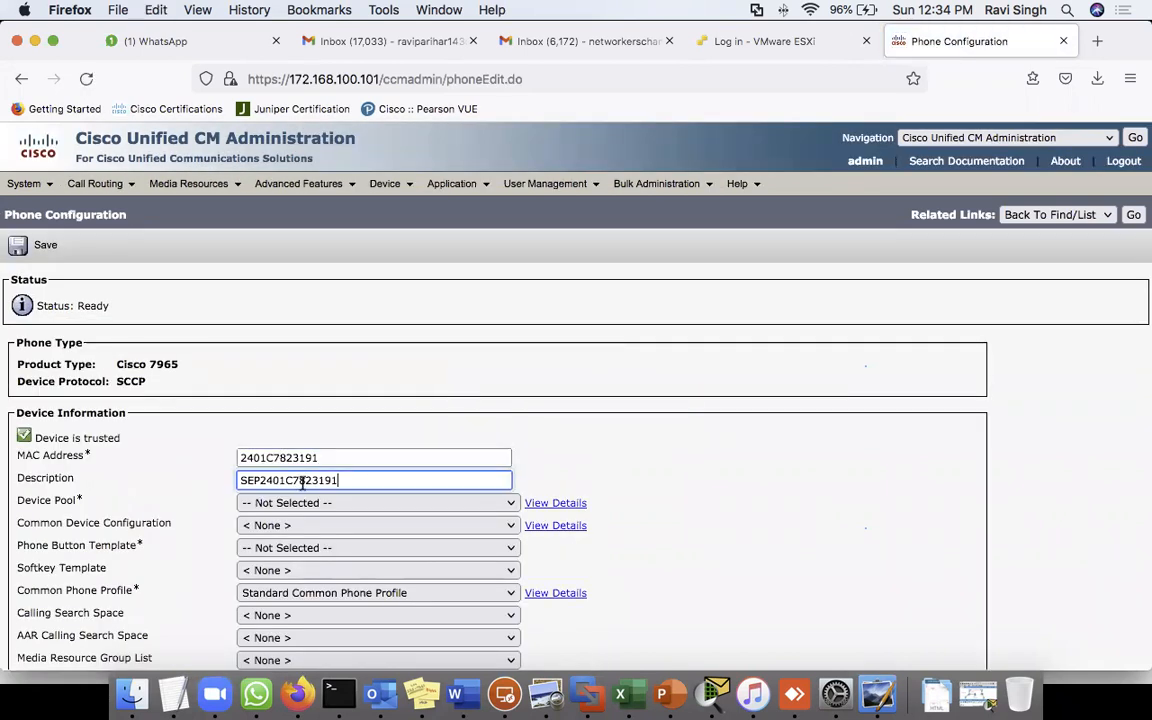
left_click(305, 502)
left_click(285, 522)
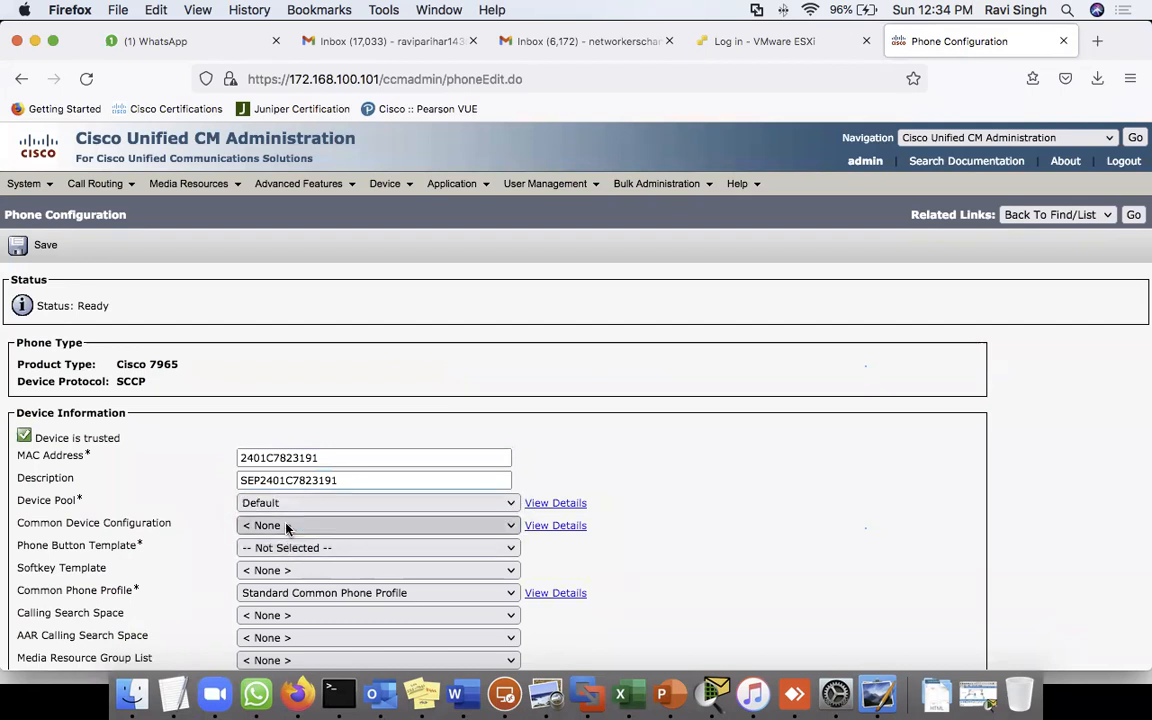
- Set the phone button template to Standard 7965 SCCP
scroll(385, 383, "down", 3)
scroll(385, 383, "down", 2)
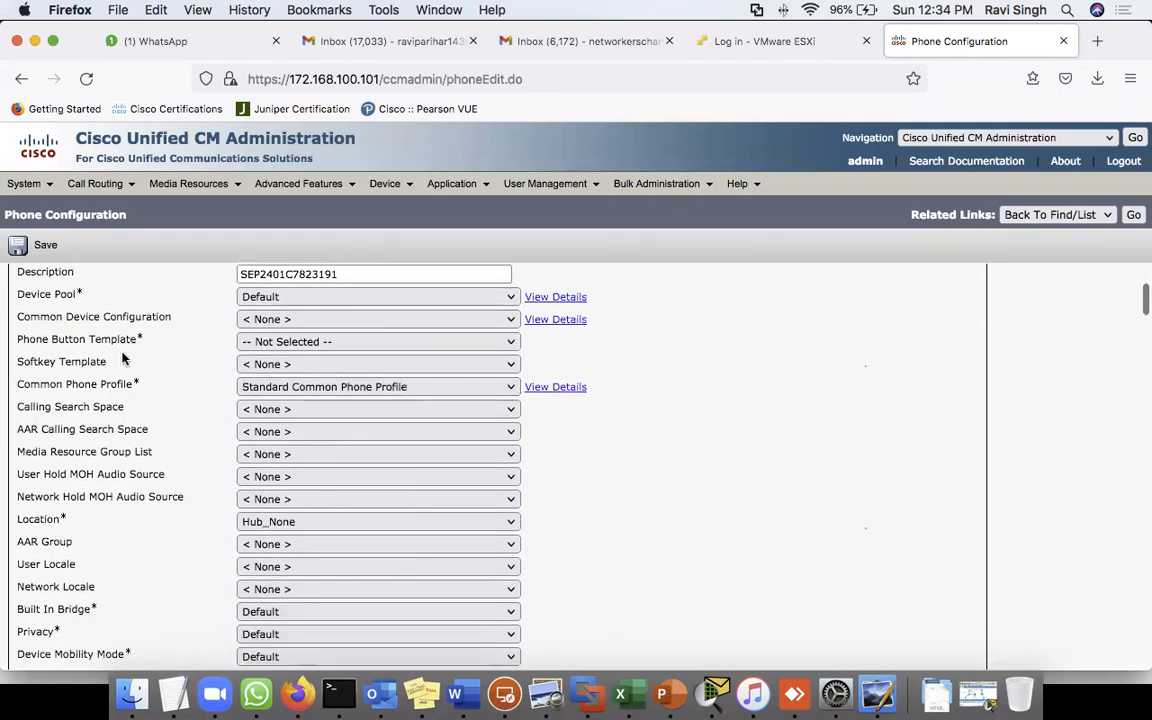
left_click(268, 341)
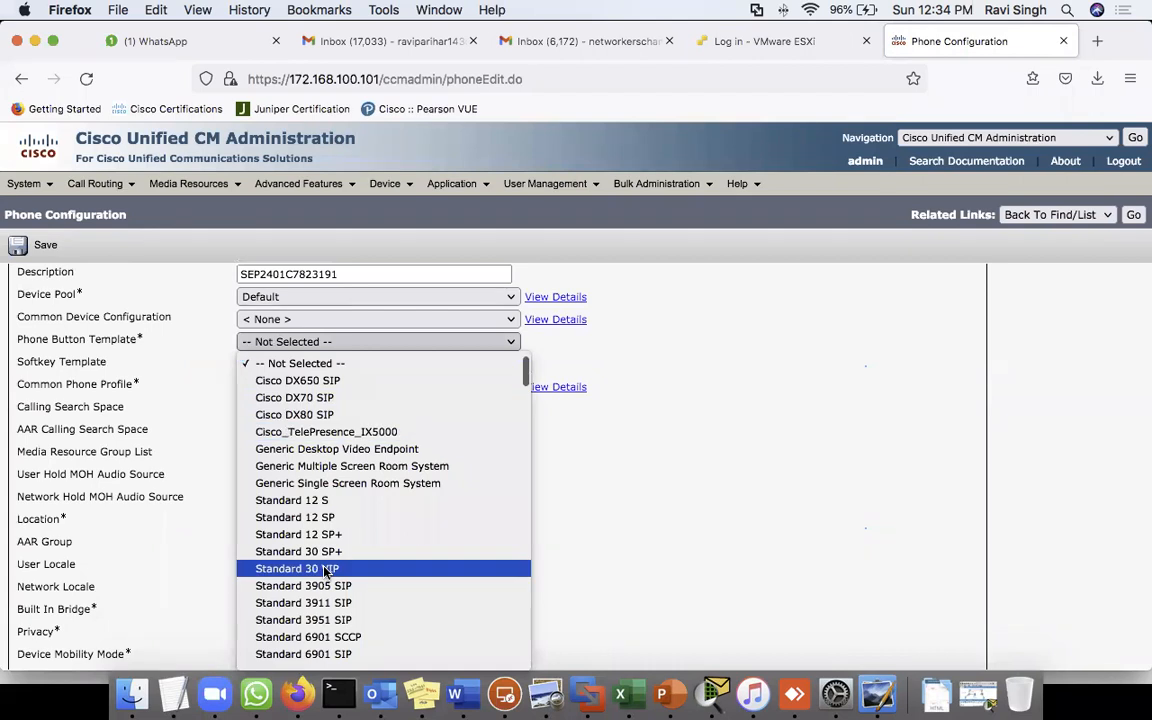
scroll(322, 568, "down", 5)
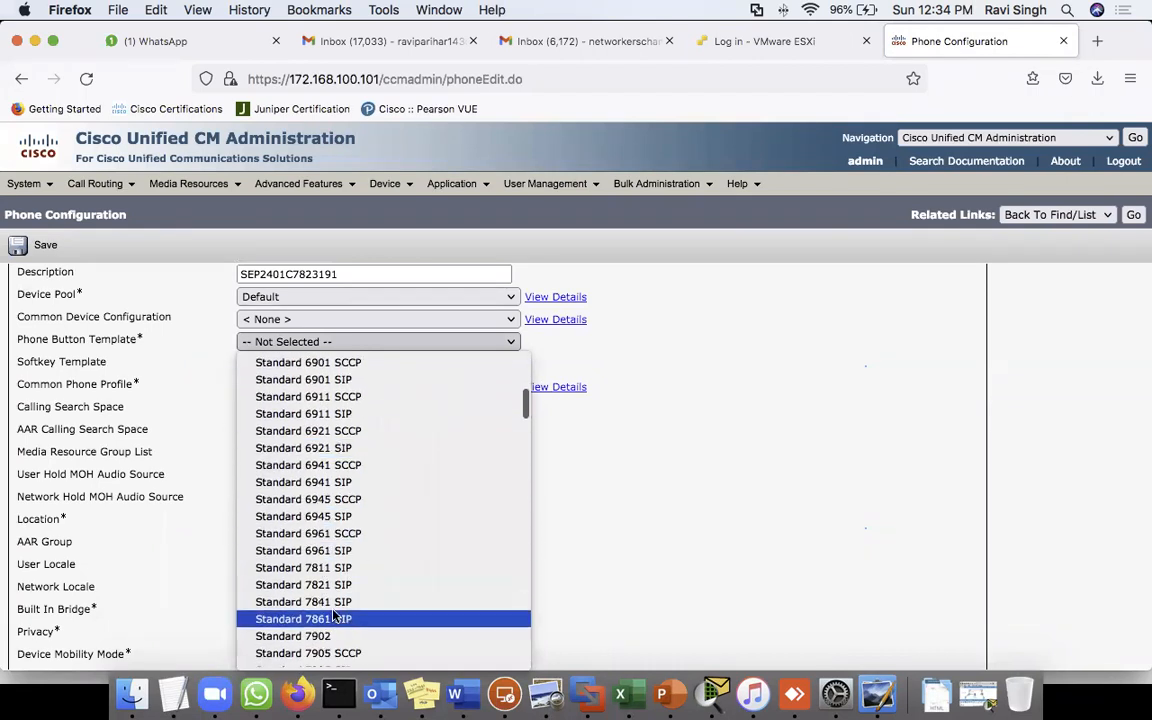
scroll(326, 522, "down", 5)
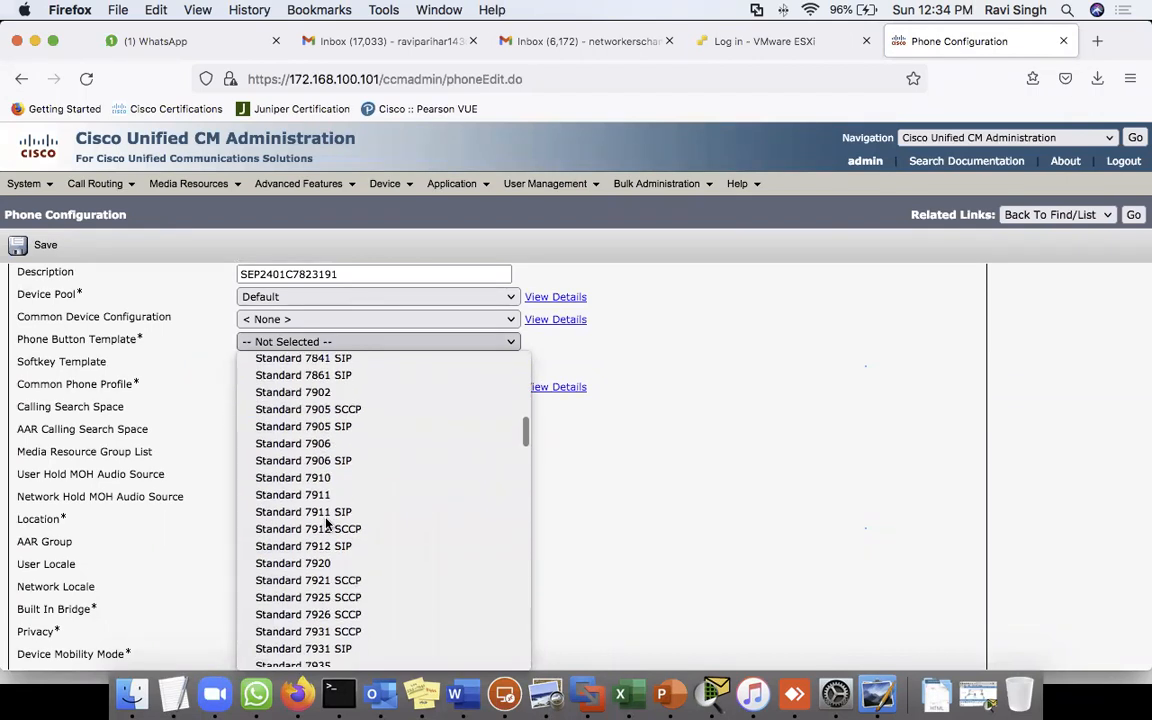
scroll(326, 522, "down", 3)
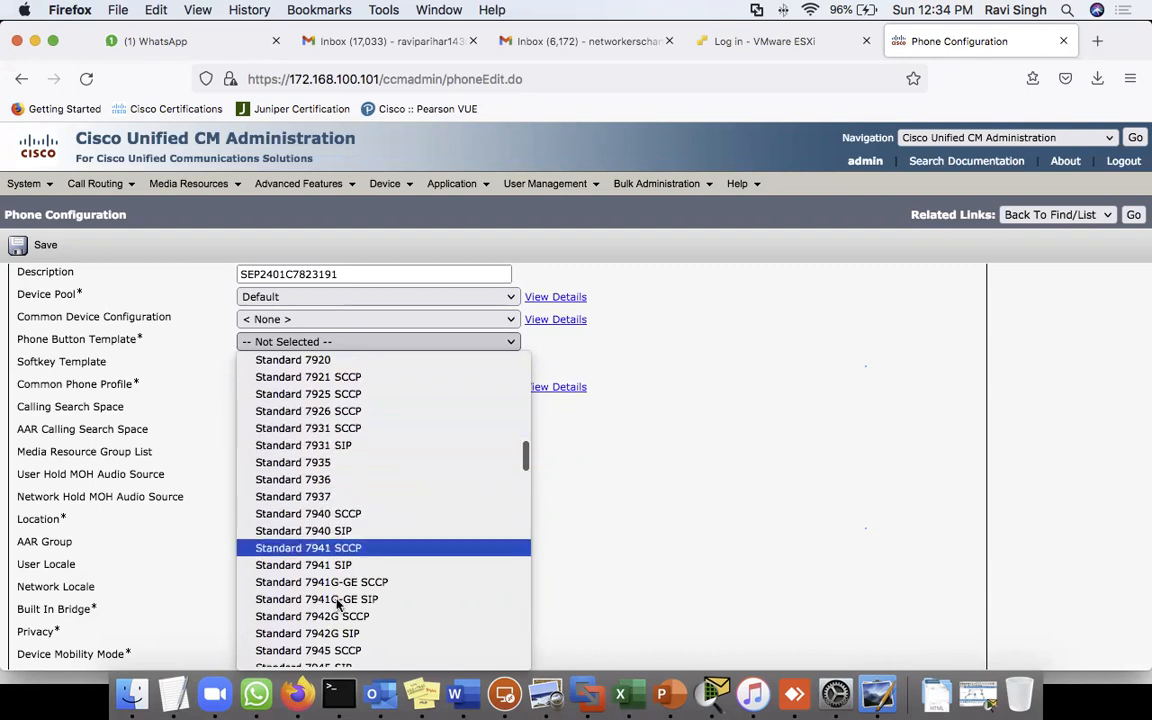
scroll(320, 560, "down", 3)
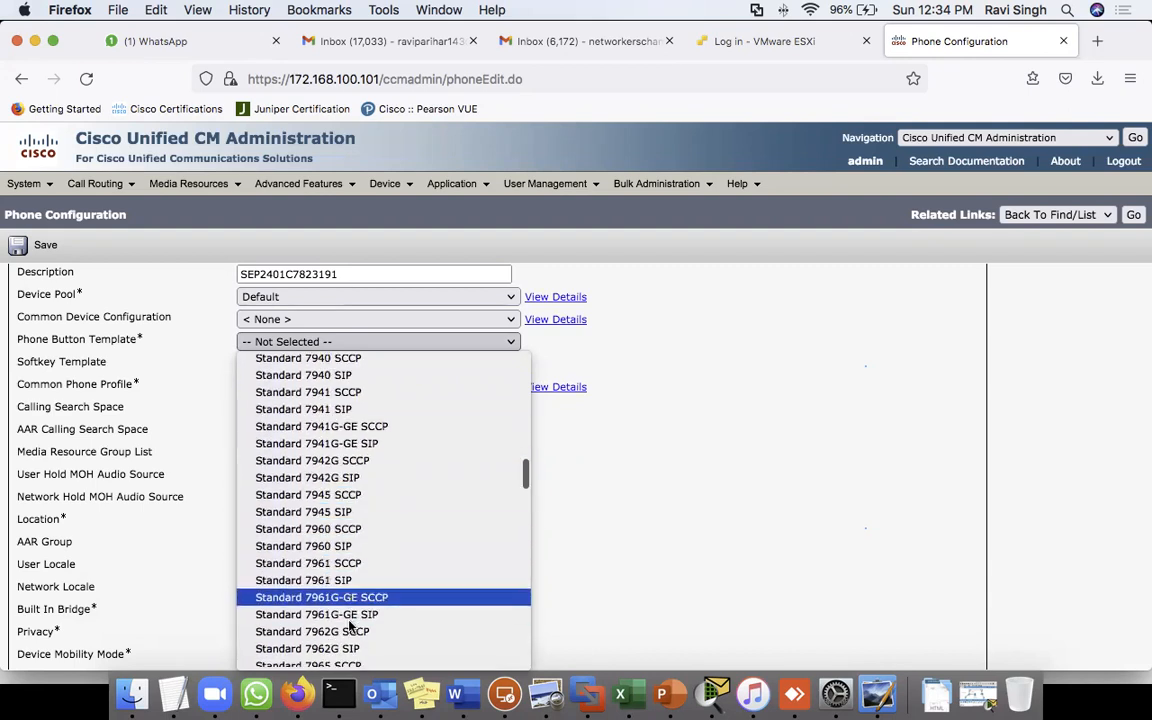
scroll(350, 617, "down", 4)
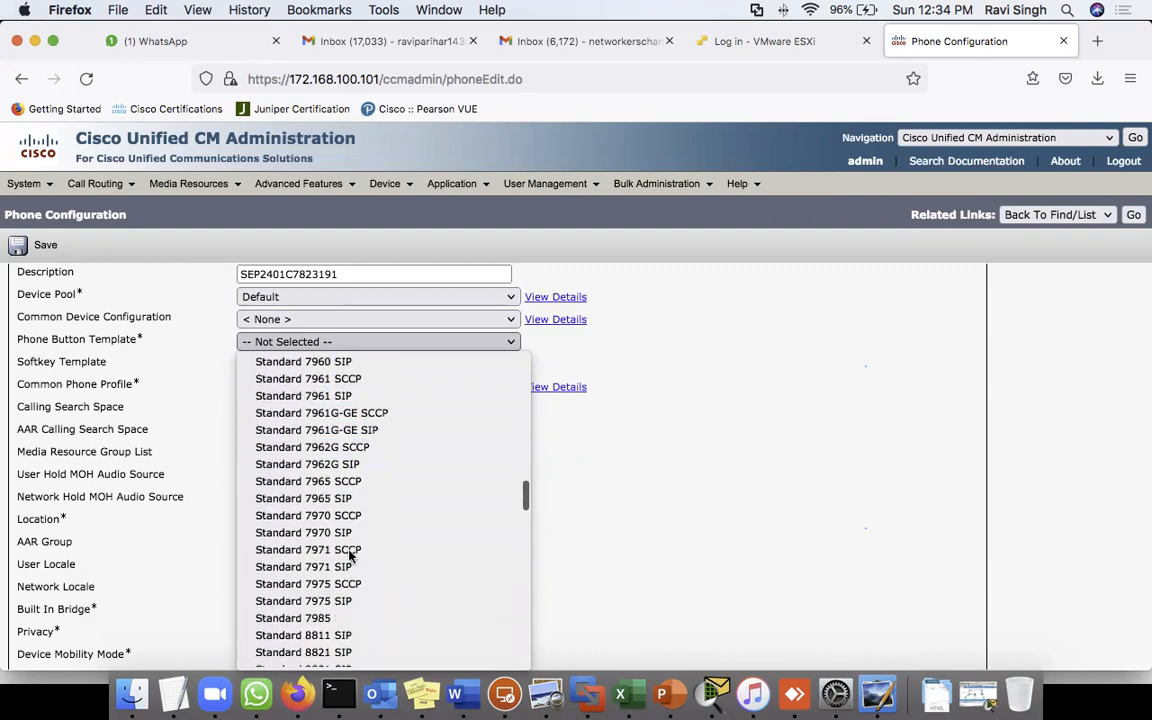
left_click(329, 481)
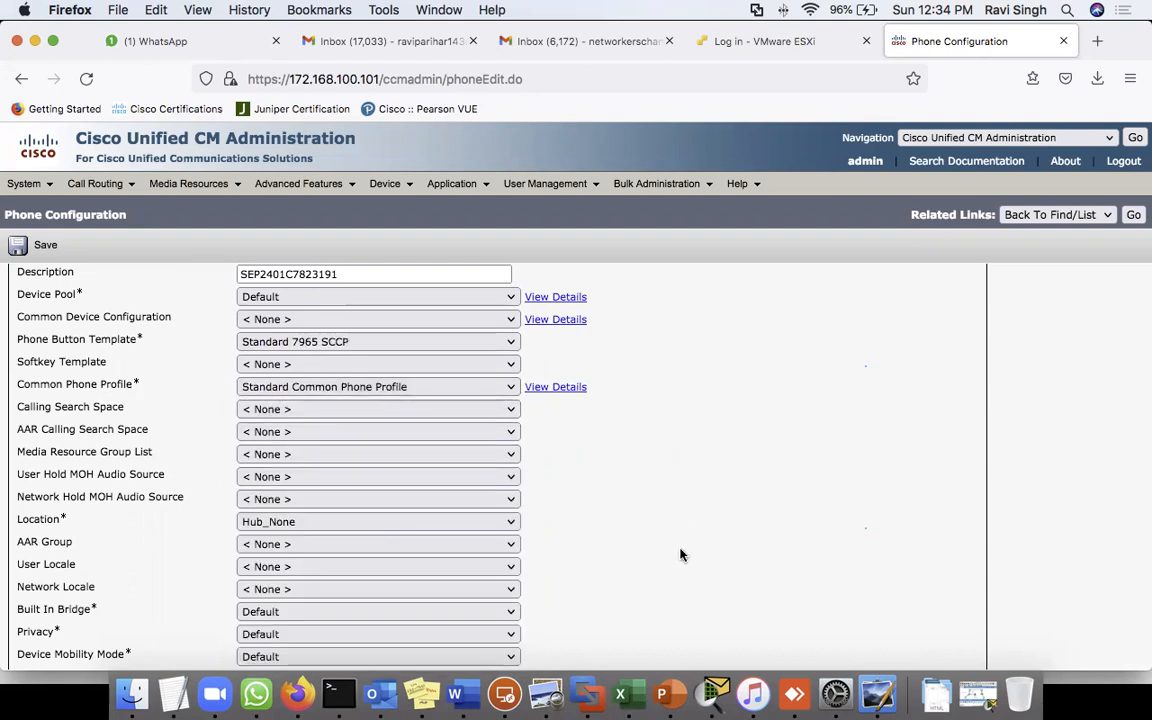
- Make the phone owner Anonymous (Public/Shared Space)
scroll(680, 555, "down", 6)
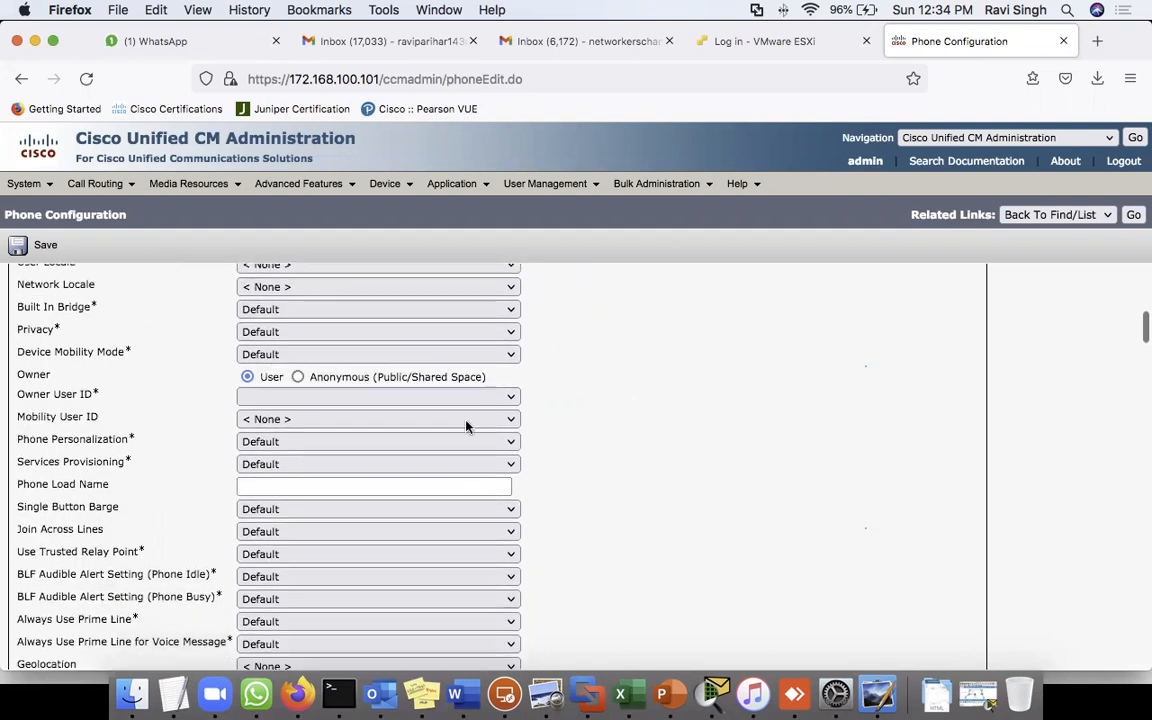
left_click(263, 398)
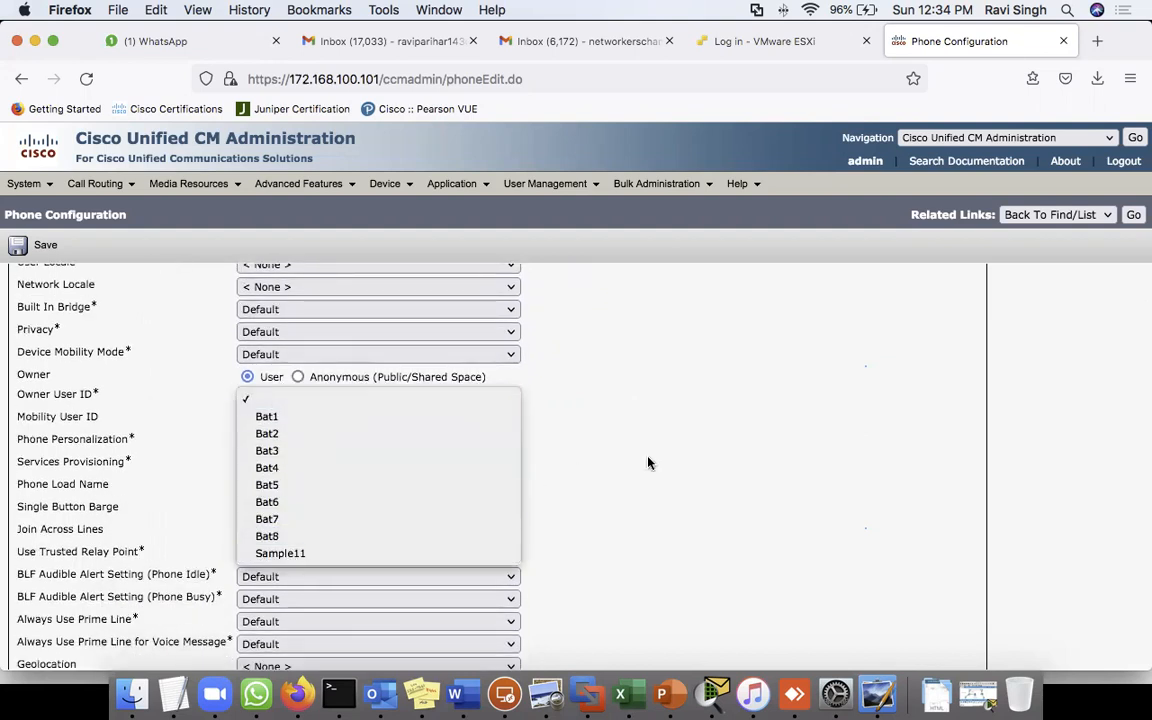
left_click(648, 463)
left_click(297, 376)
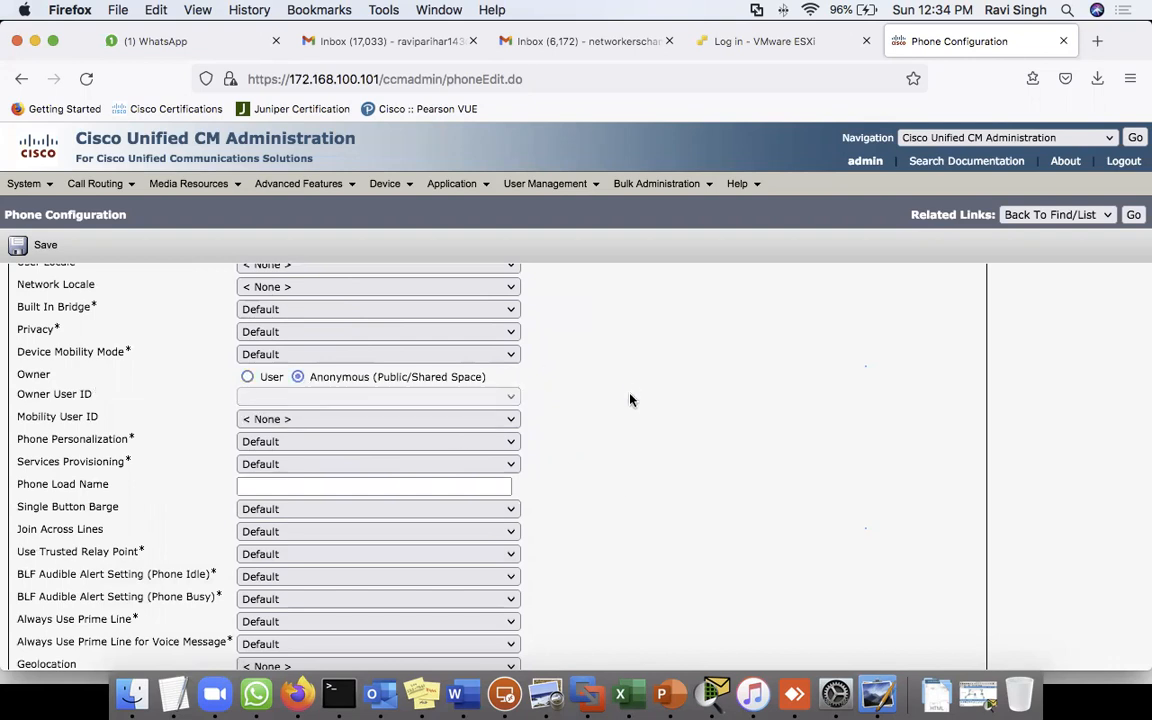
scroll(622, 484, "down", 10)
scroll(622, 486, "down", 10)
- After the failed save, set Device Security Profile to Cisco 7965 Standard SCCP Non-Secure Profile
left_click(47, 245)
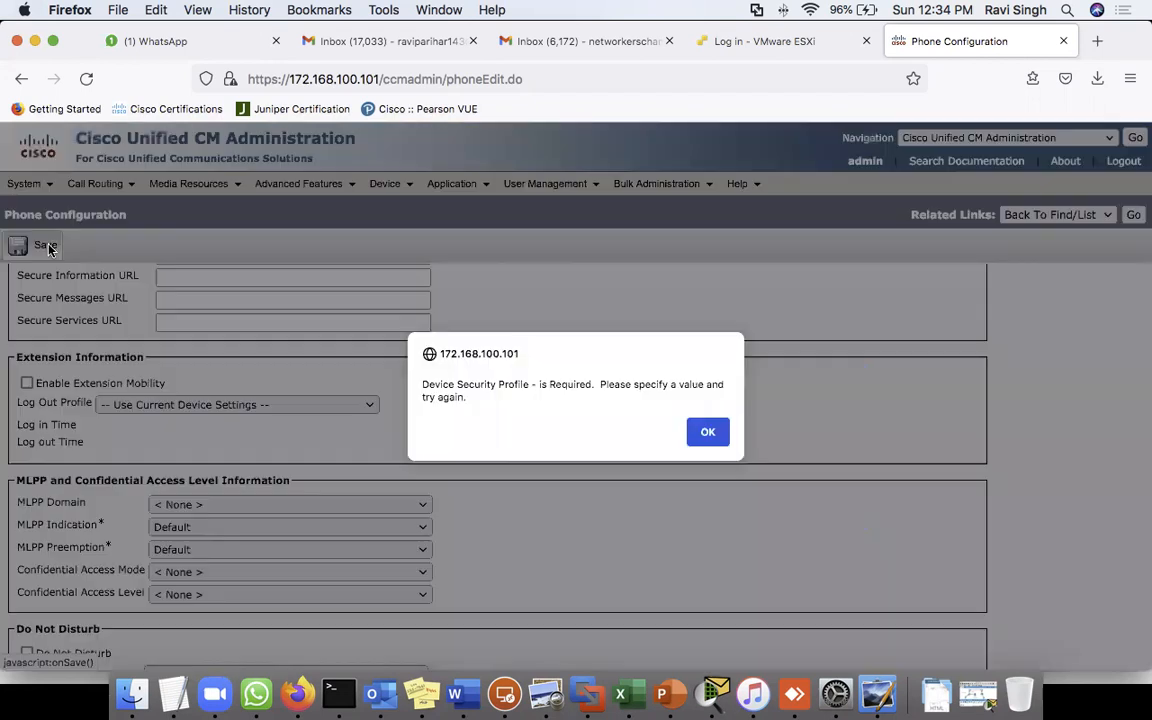
left_click(704, 431)
key("super+f")
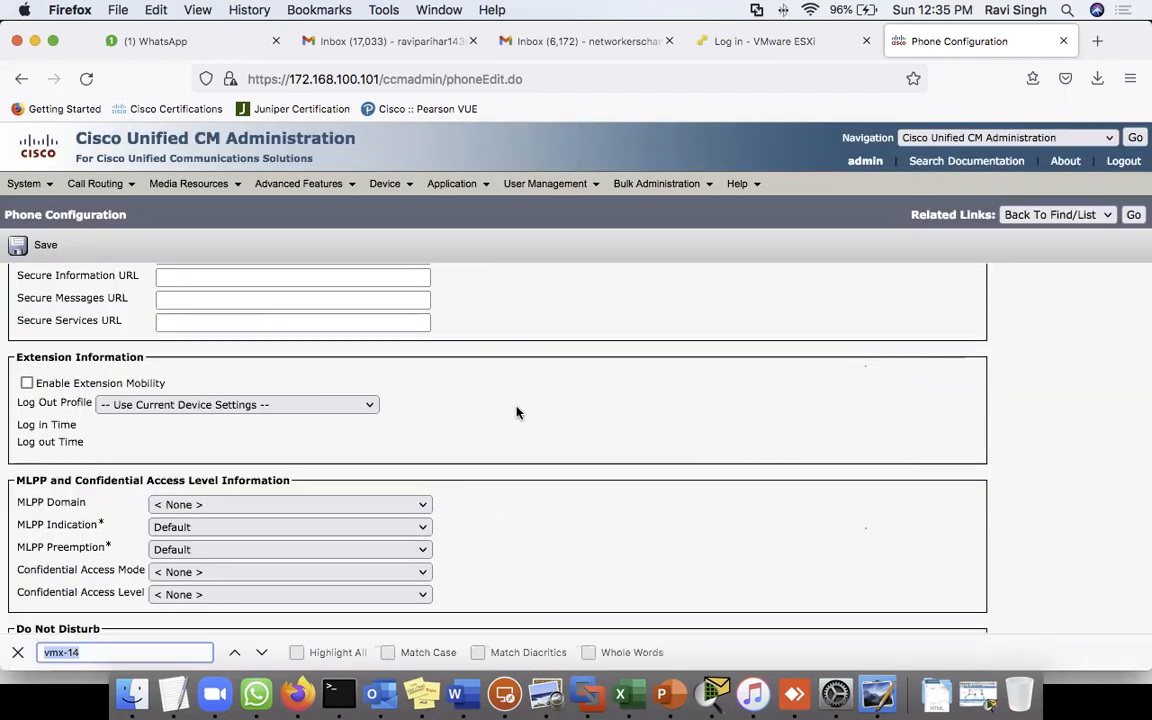
type("device se")
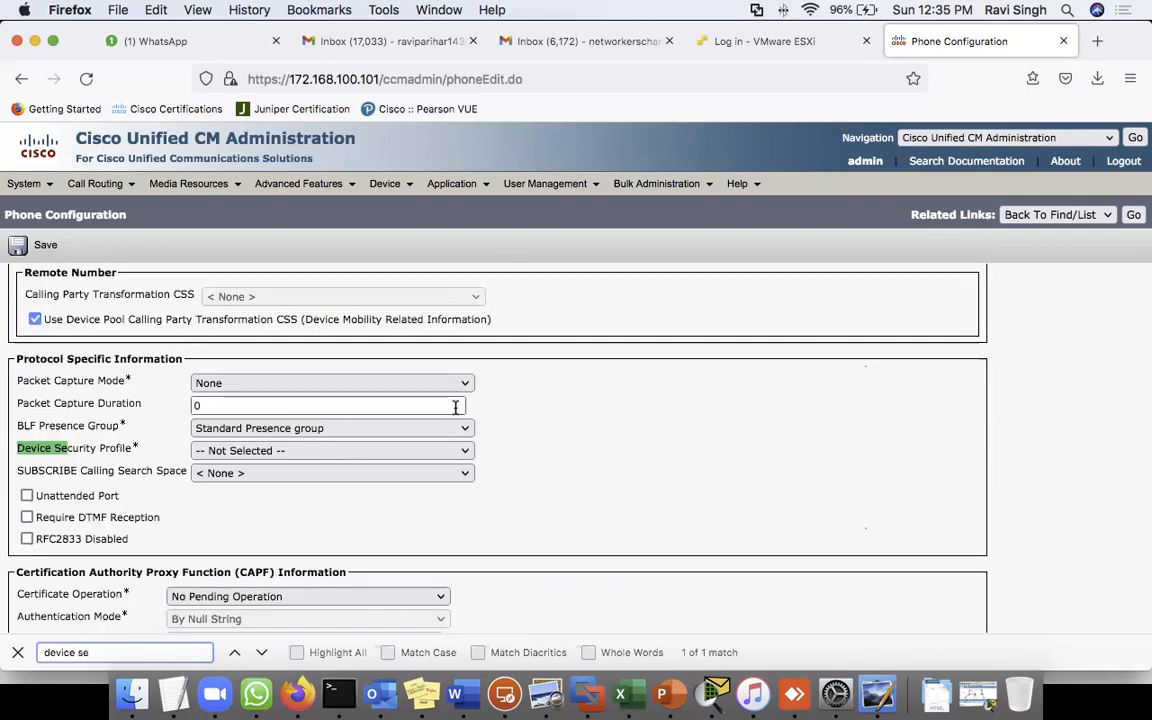
left_click(359, 455)
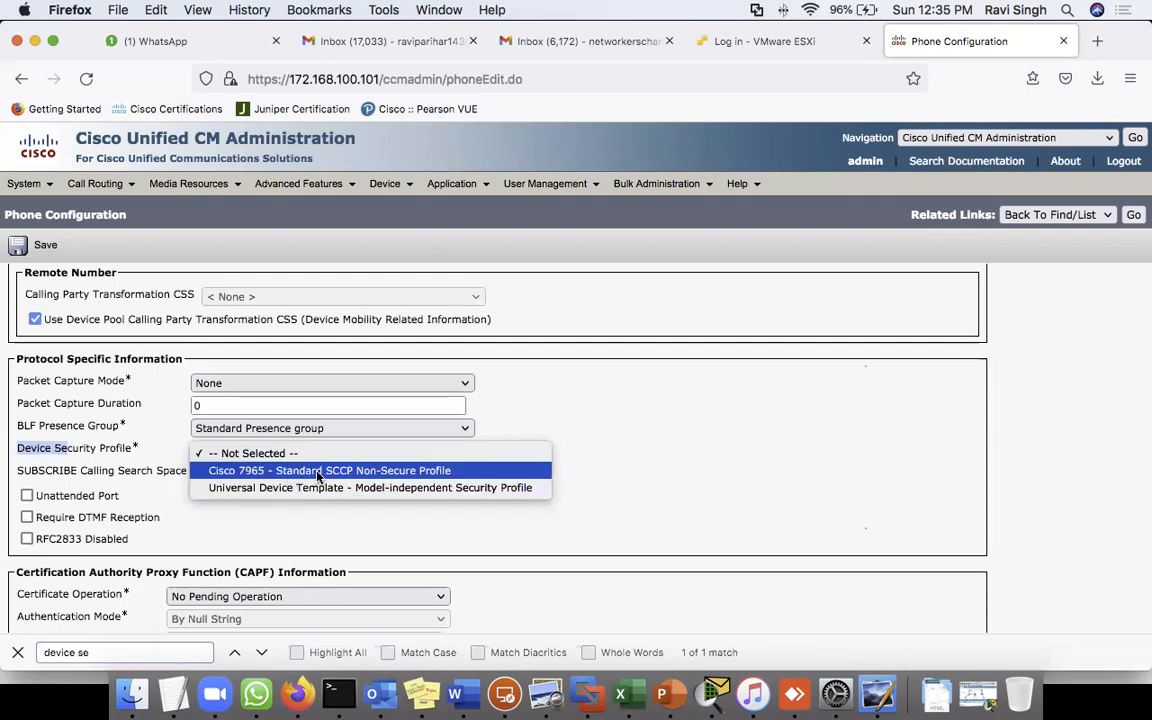
left_click(317, 473)
- Save the phone and start a new directory number for Line 1
left_click(45, 247)
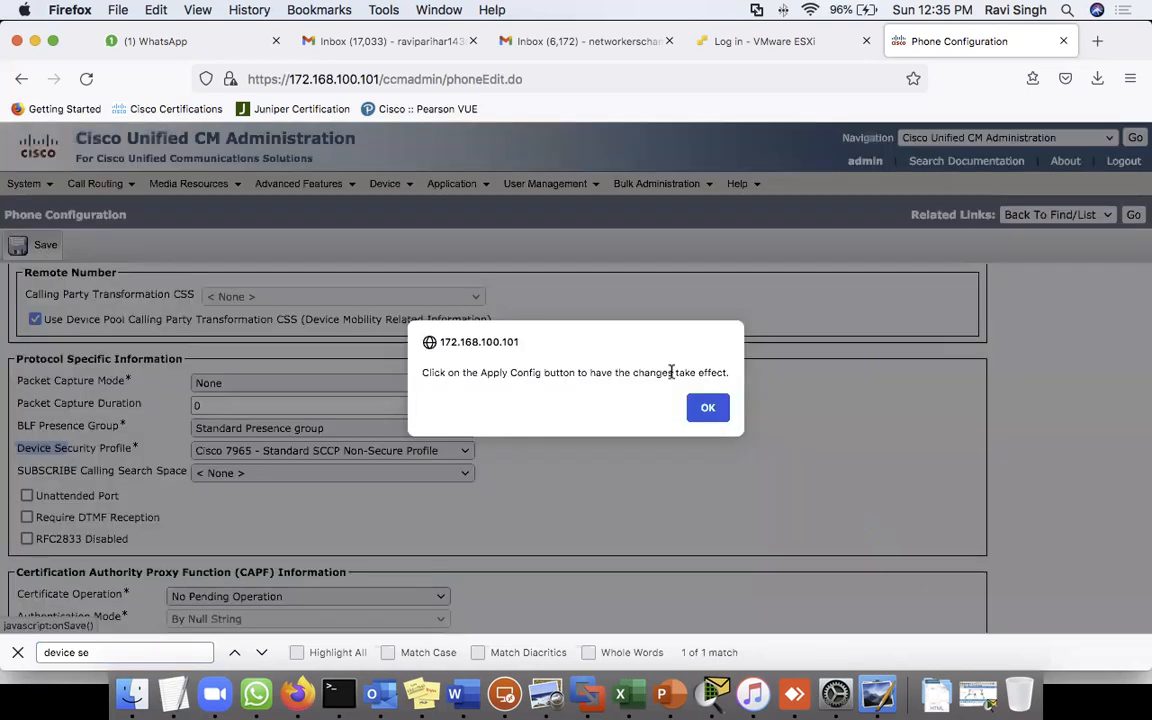
left_click(704, 406)
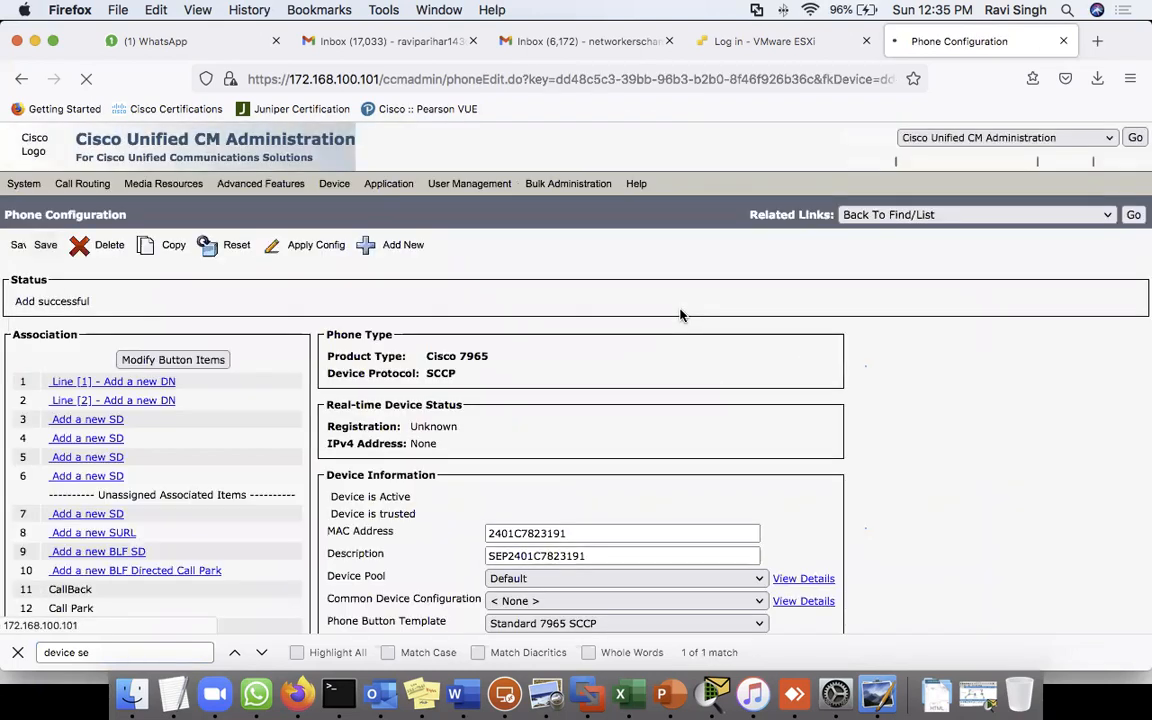
left_click(116, 390)
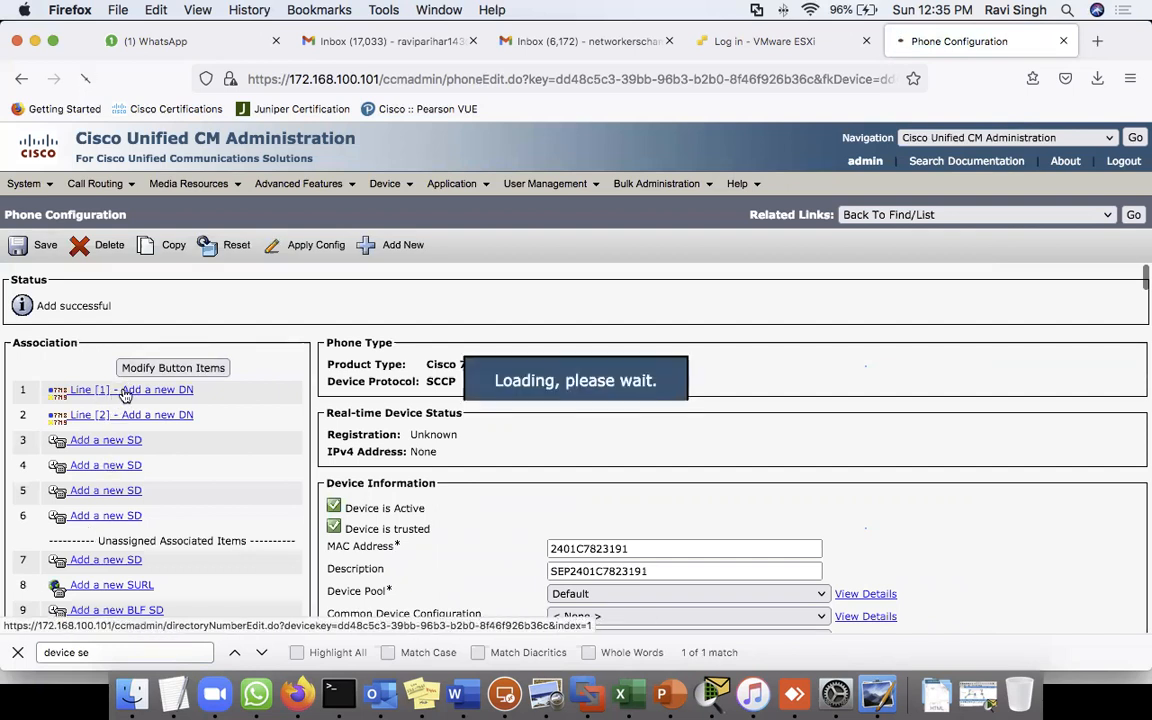
left_click(246, 366)
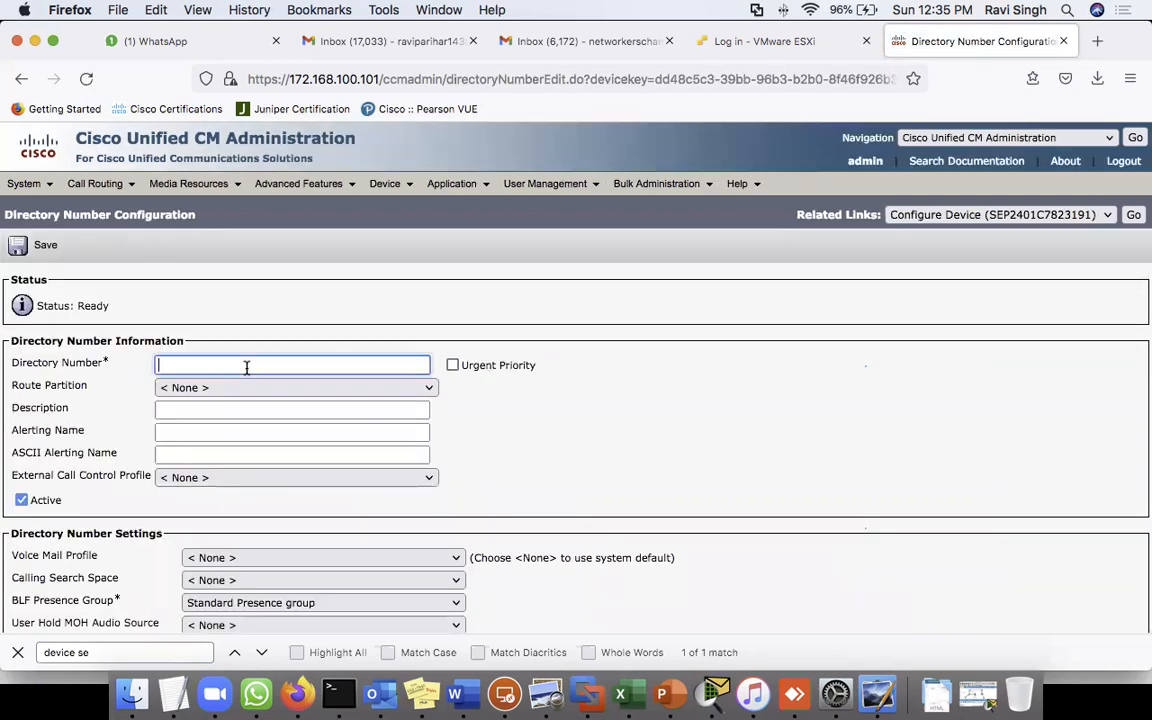
- Assign directory number 9001234 to Line 1 and save it
type("9001234")
left_click(573, 425)
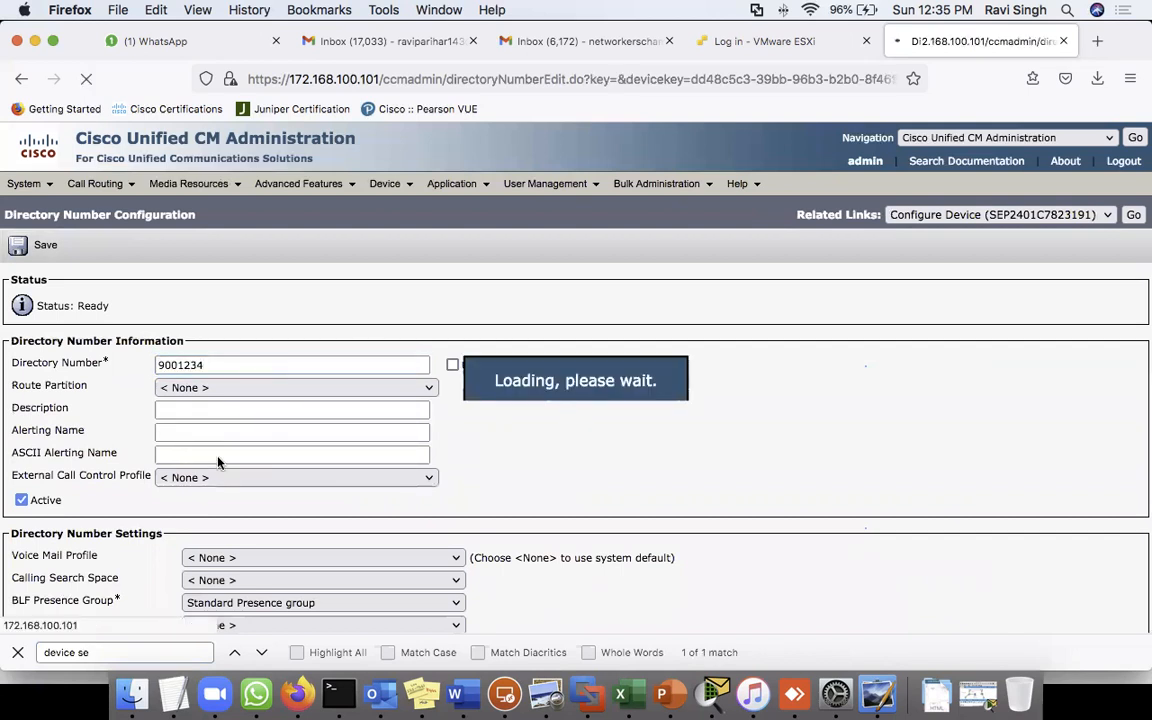
left_click(45, 246)
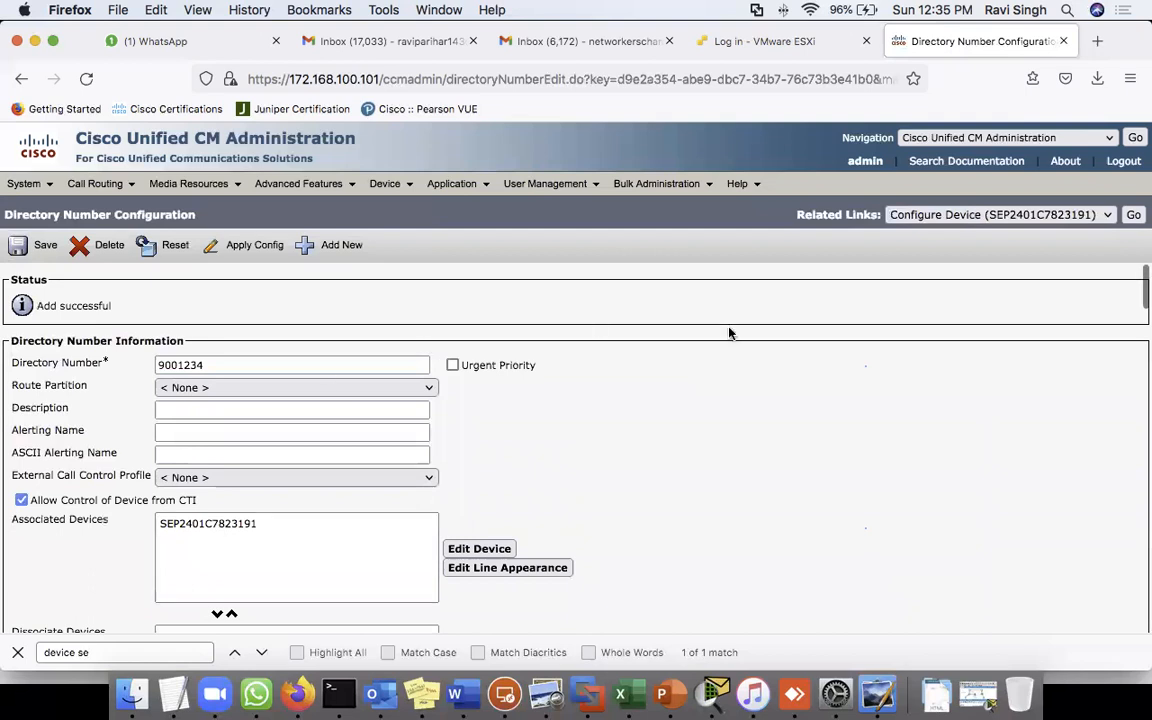
- Reset the phone and apply its configuration, then return to the phone list
left_click(1133, 214)
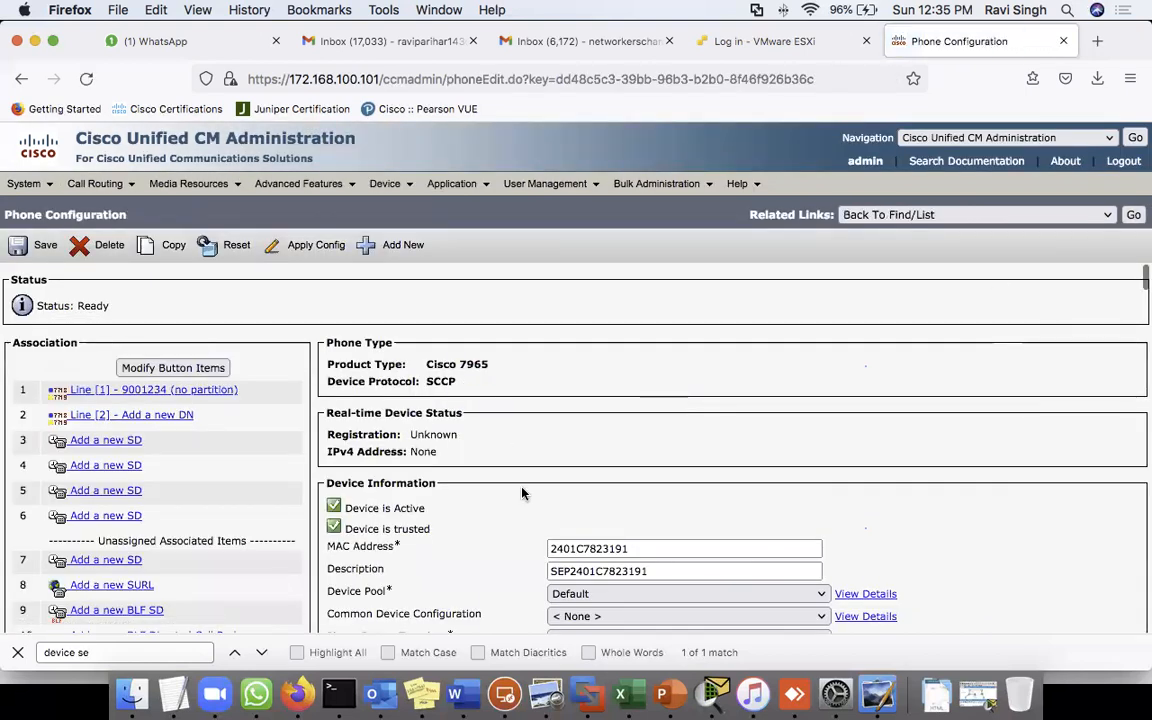
left_click(237, 250)
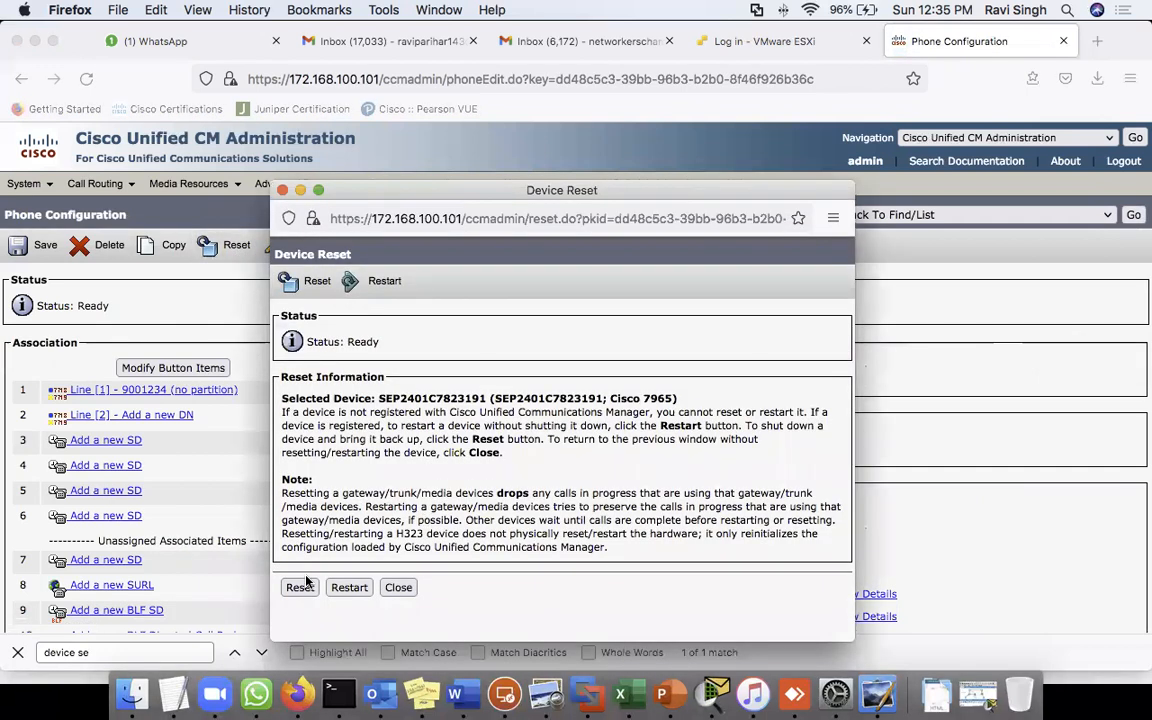
left_click(300, 588)
left_click(398, 588)
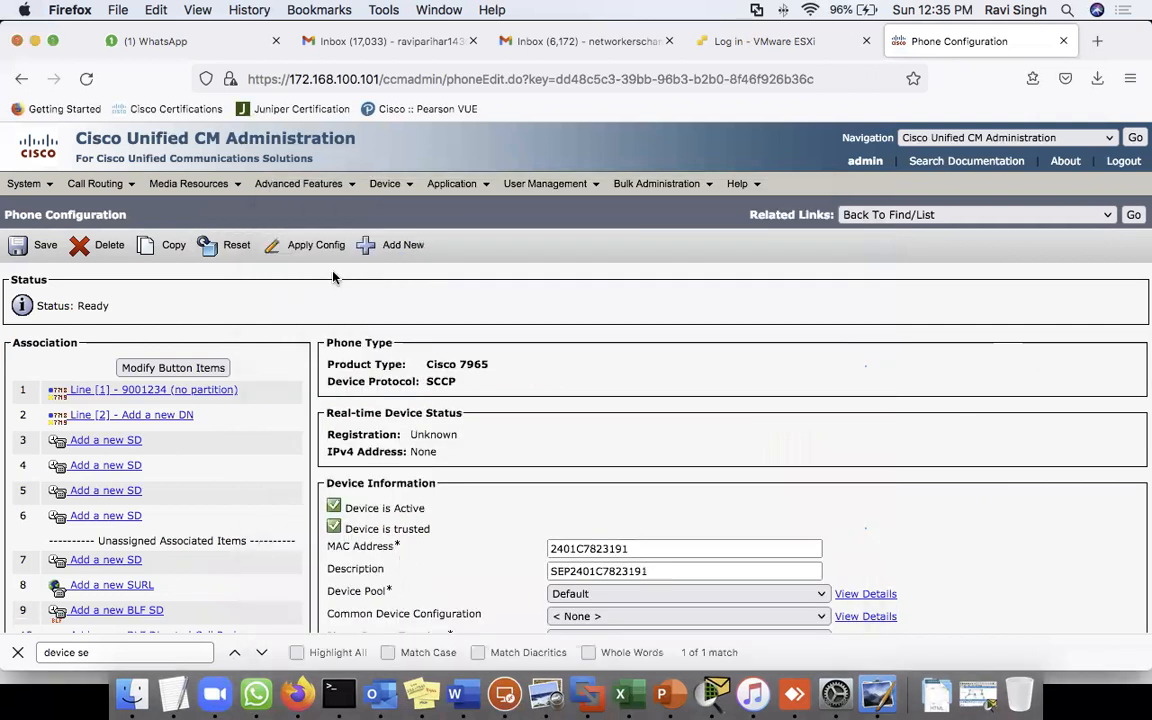
left_click(330, 256)
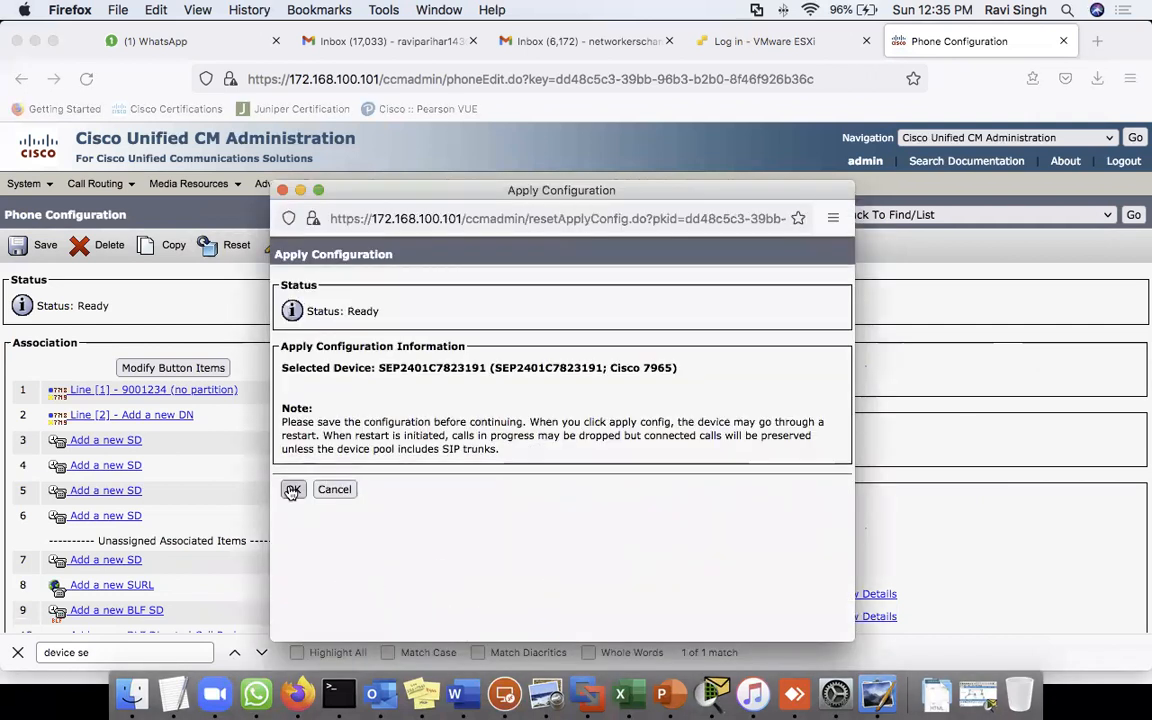
left_click(292, 488)
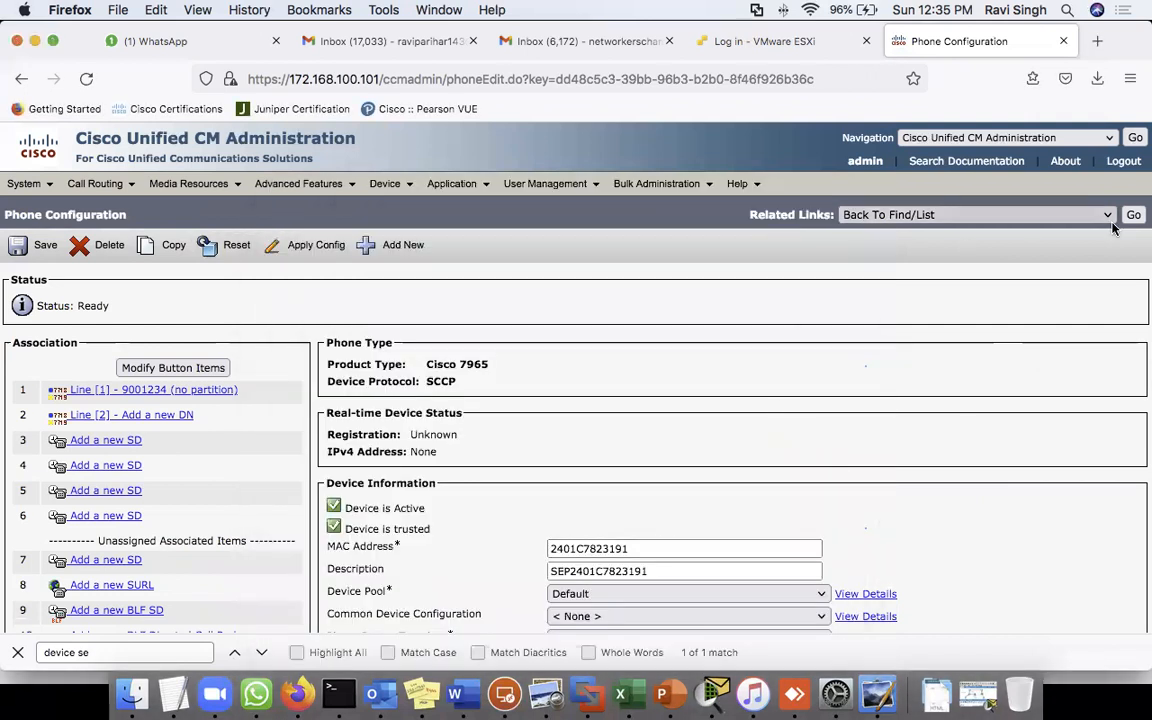
left_click(1134, 214)
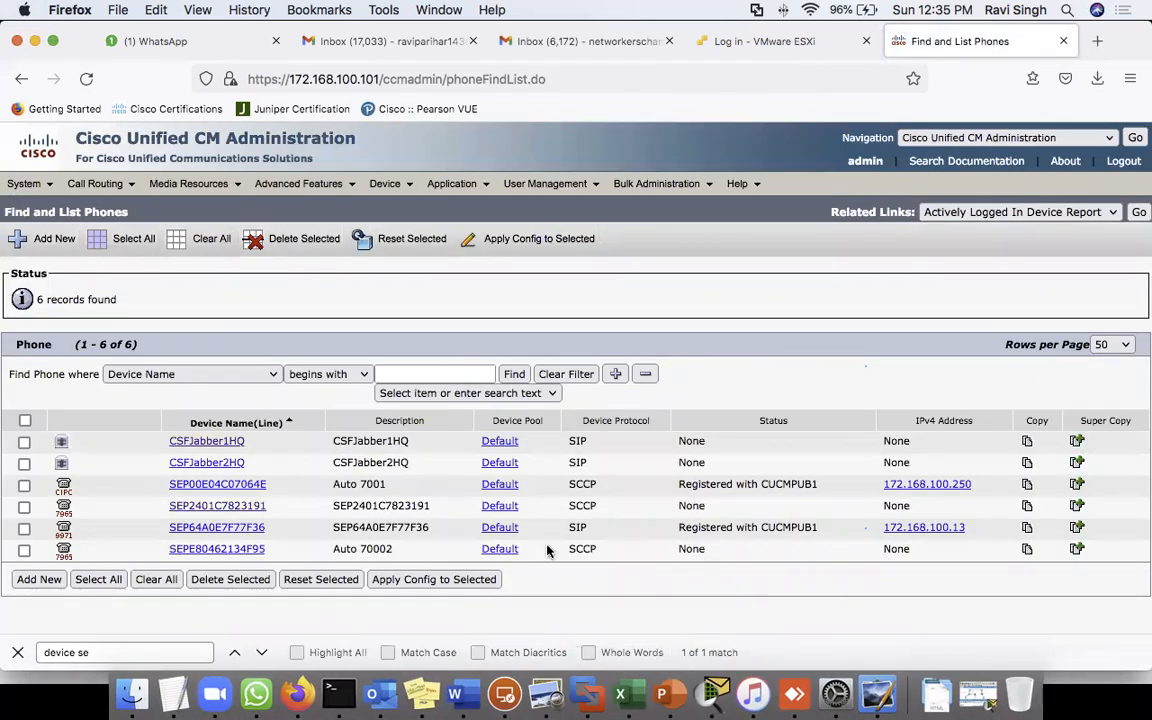
- Refresh the phone list and check that SEP2401C7823191's status is still None
left_click(514, 374)
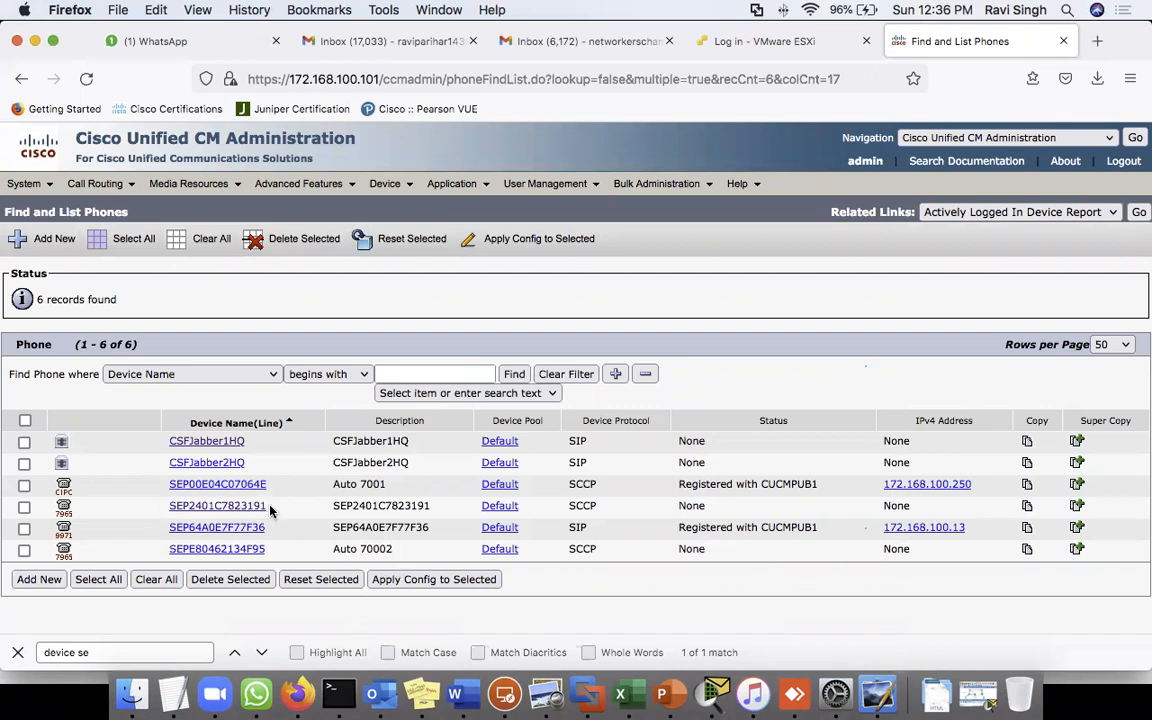
double_click(371, 505)
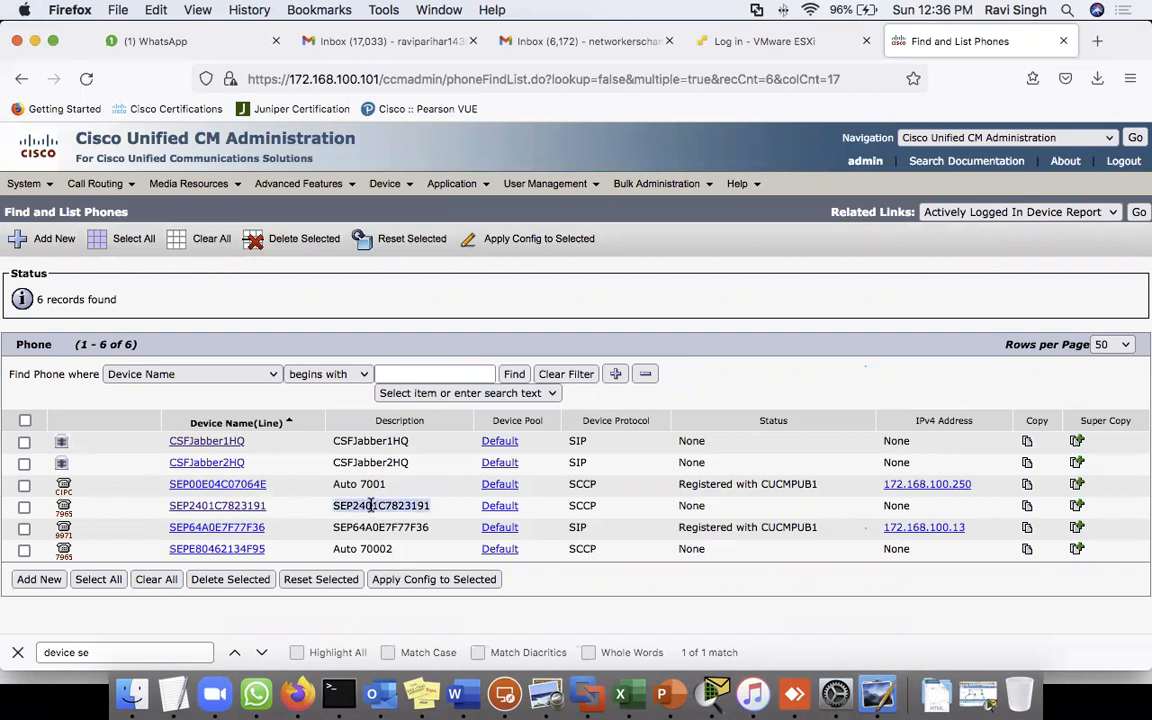
left_click(745, 246)
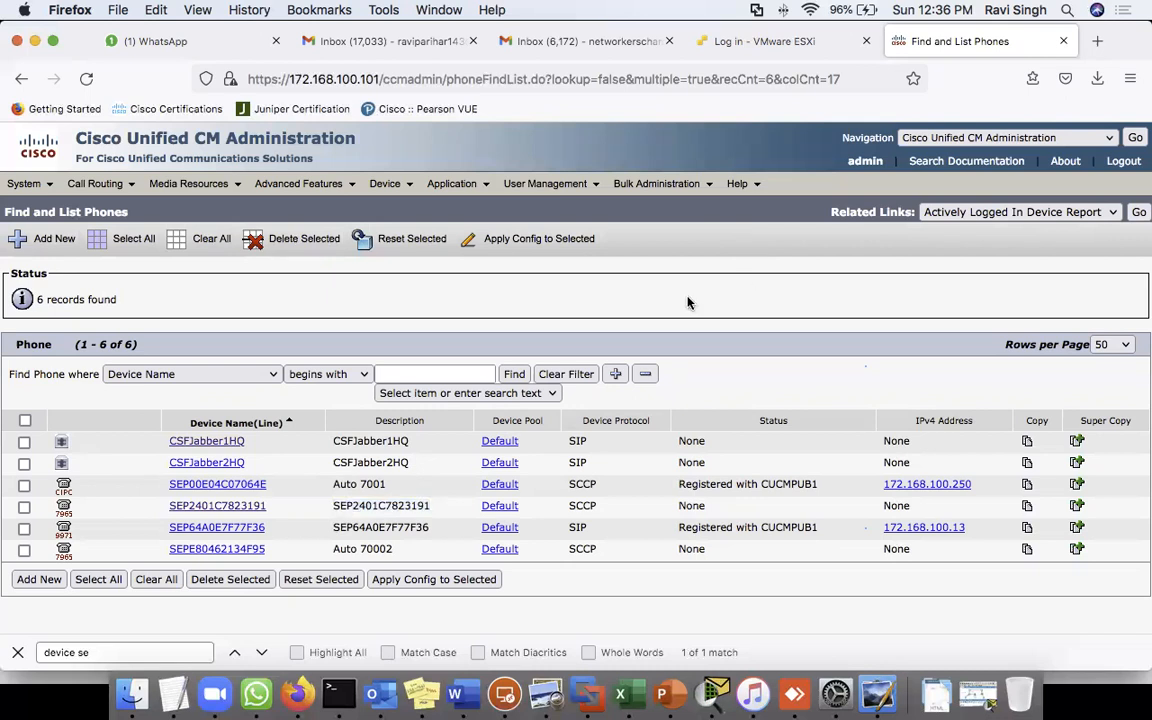
left_click(520, 374)
left_click(505, 688)
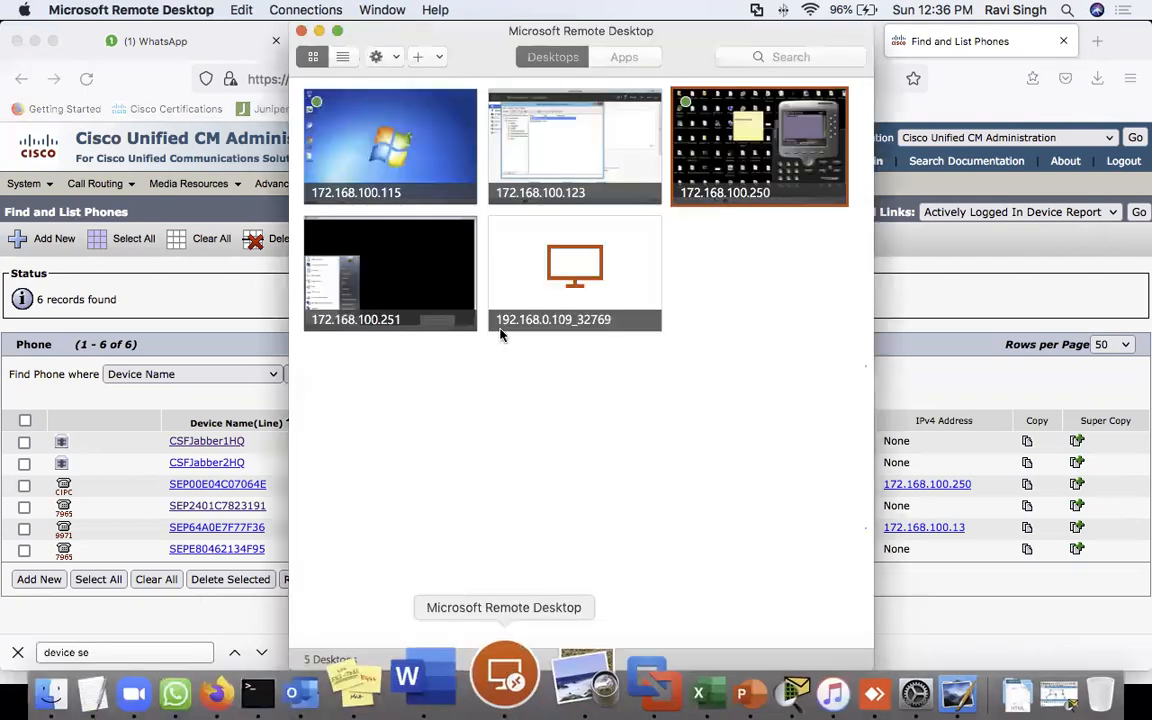
- Open the COM3 PuTTY console to the CME router, enable, and show ip int brief
double_click(771, 180)
left_click(155, 698)
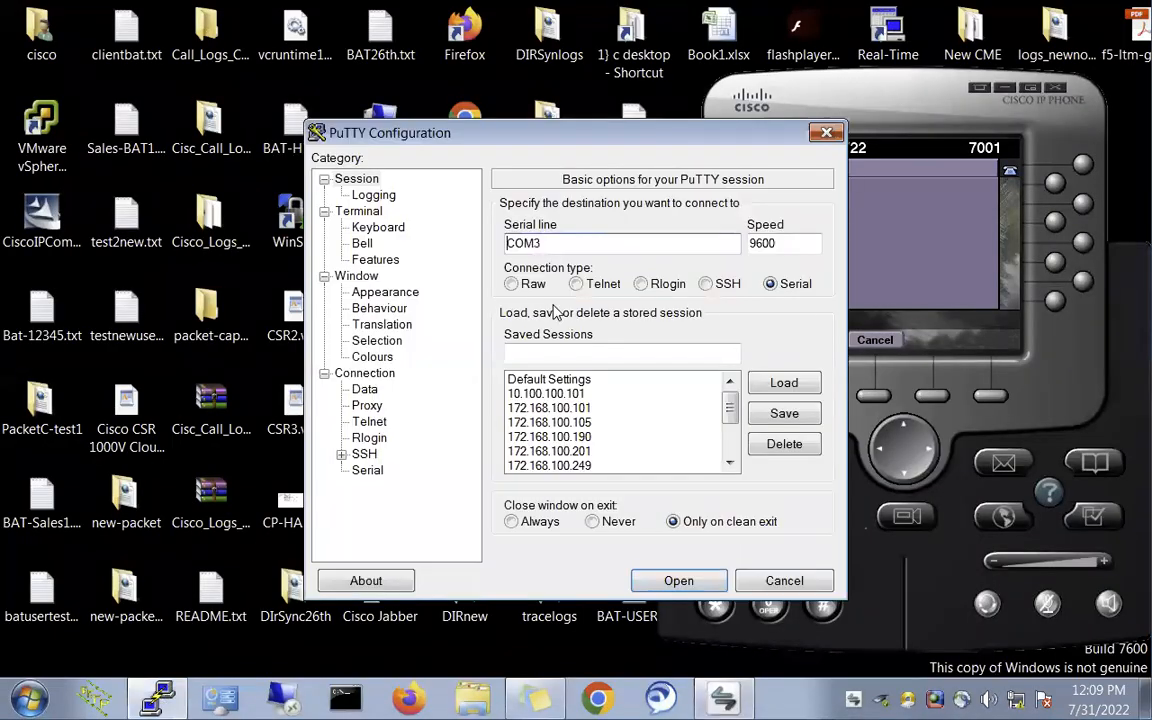
left_click(676, 583)
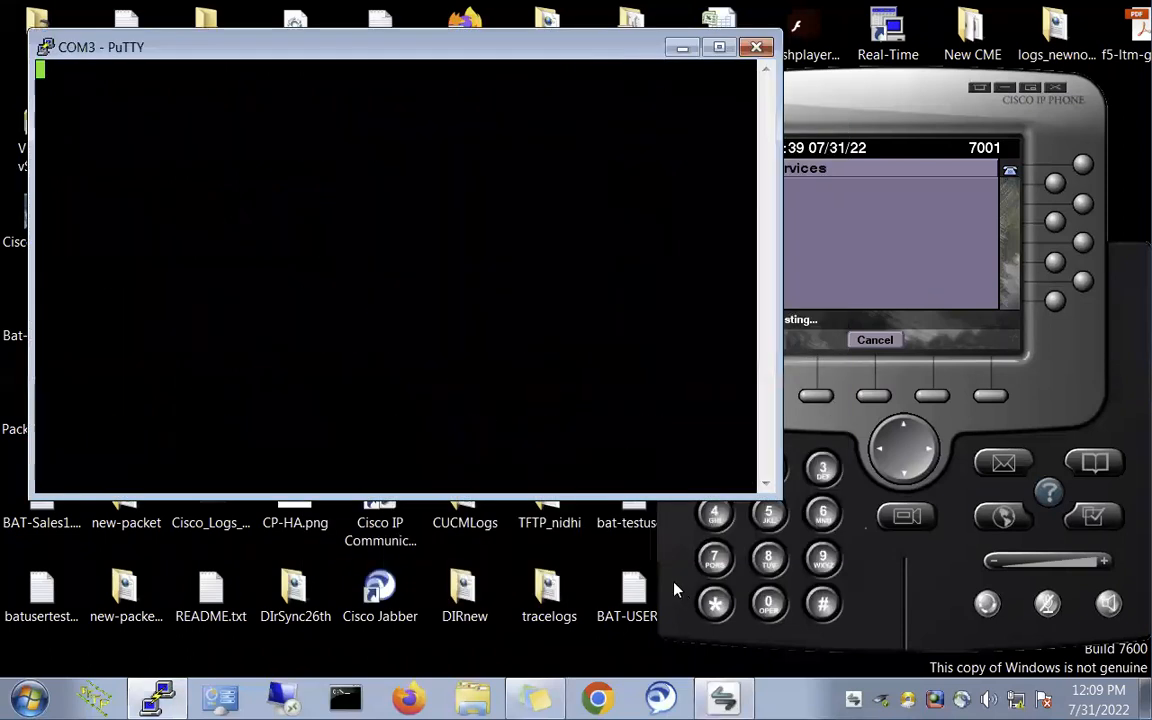
key("Return")
key("Return")
type("en")
key("Return")
key("Return")
type("show ip in t brie")
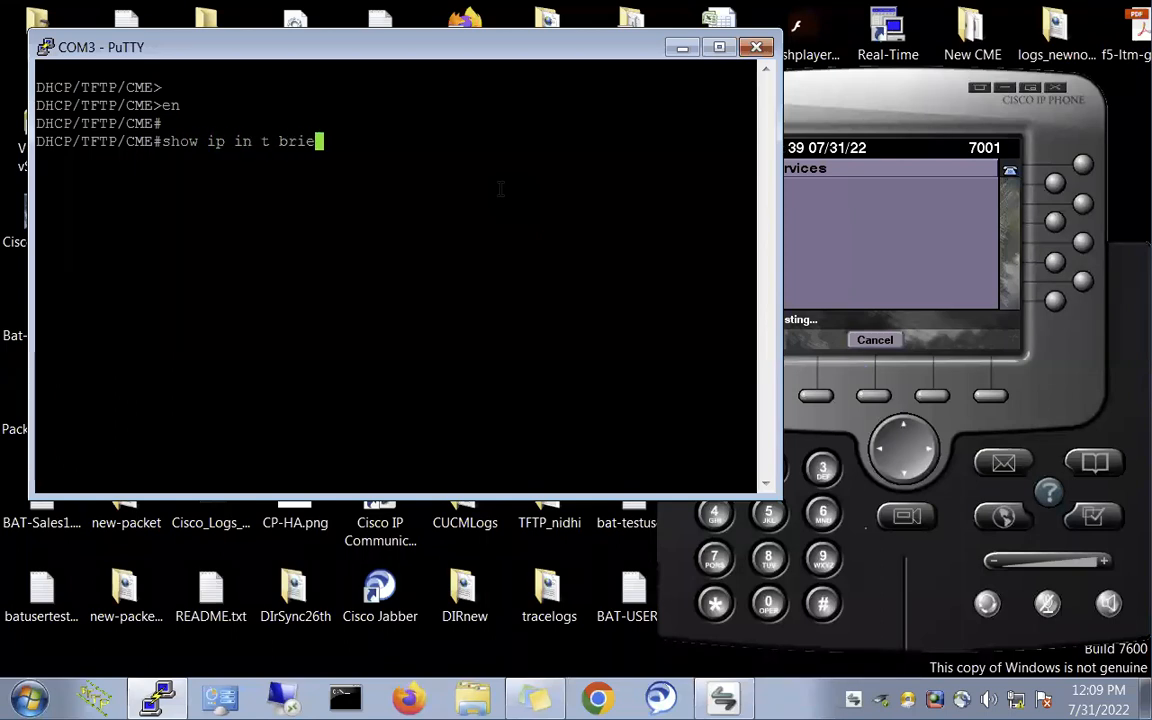
key("Return")
type("show ip int brie")
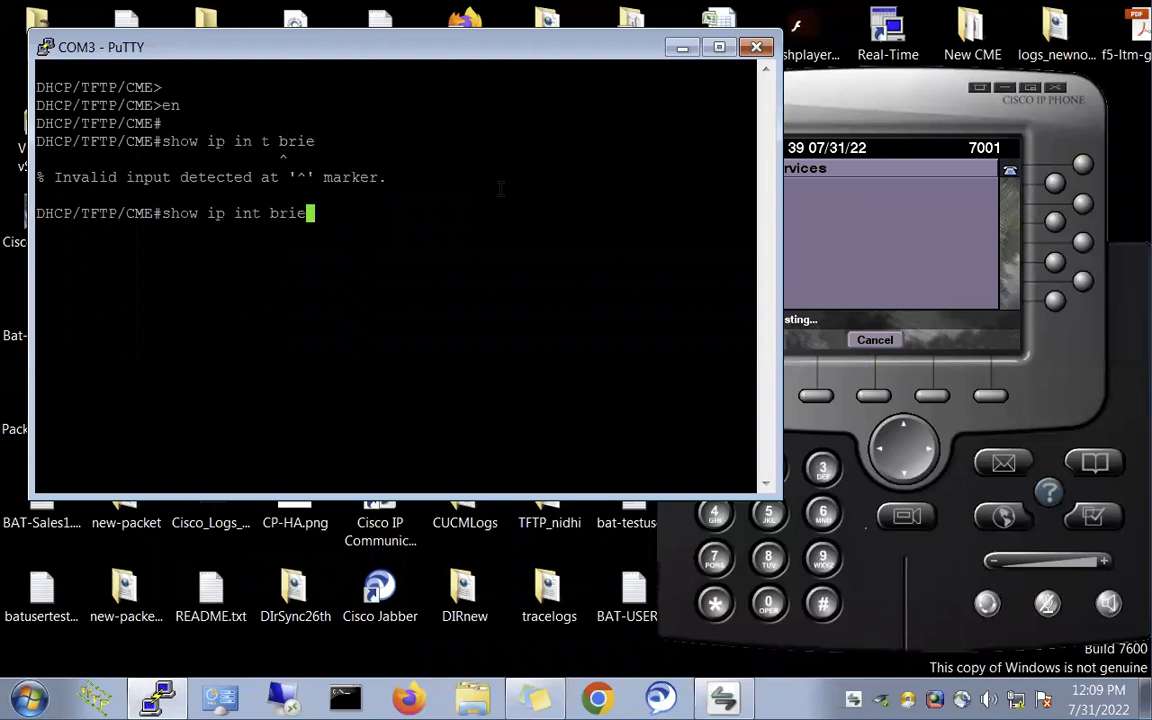
key("Return")
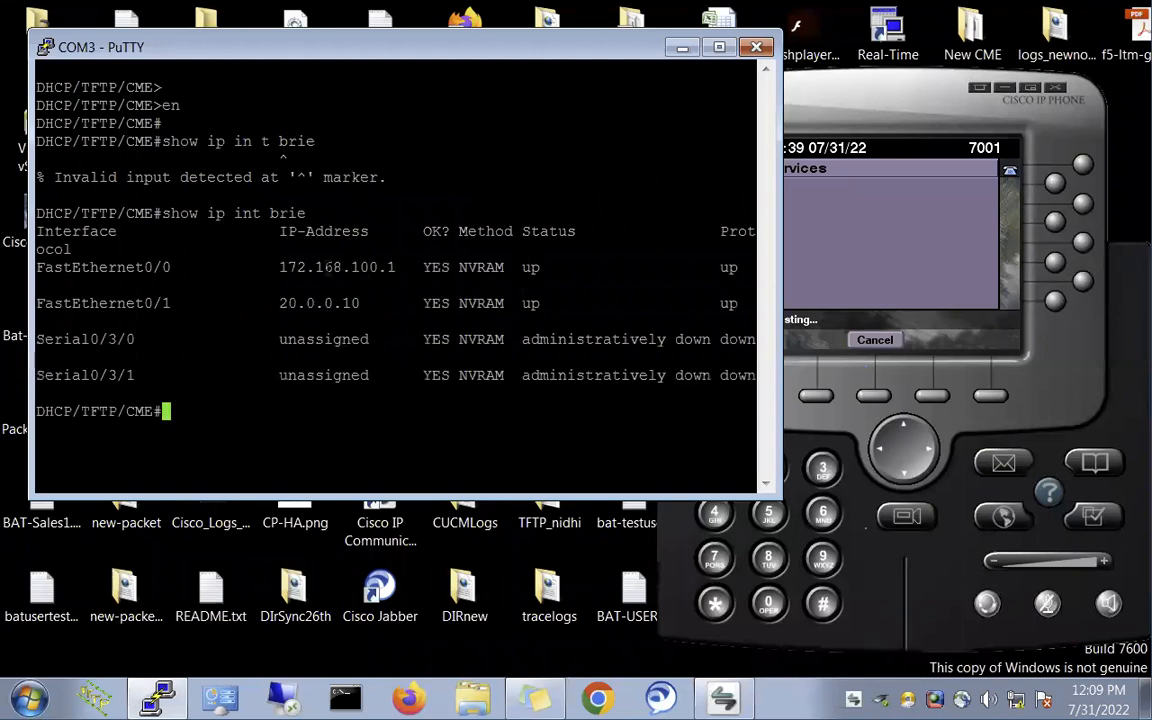
- Shut down interface FastEthernet0/0 in configuration mode on the CME router
double_click(130, 266)
key("super+c")
type("cofn t")
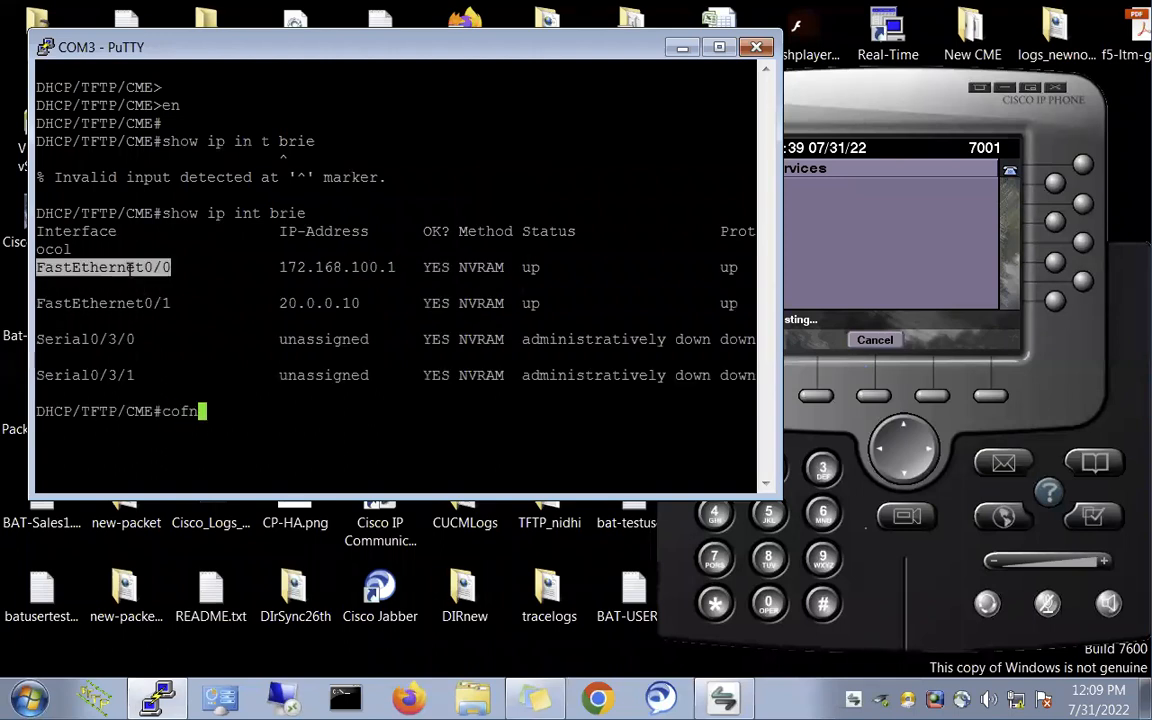
key("Return")
type("i")
key("BackSpace")
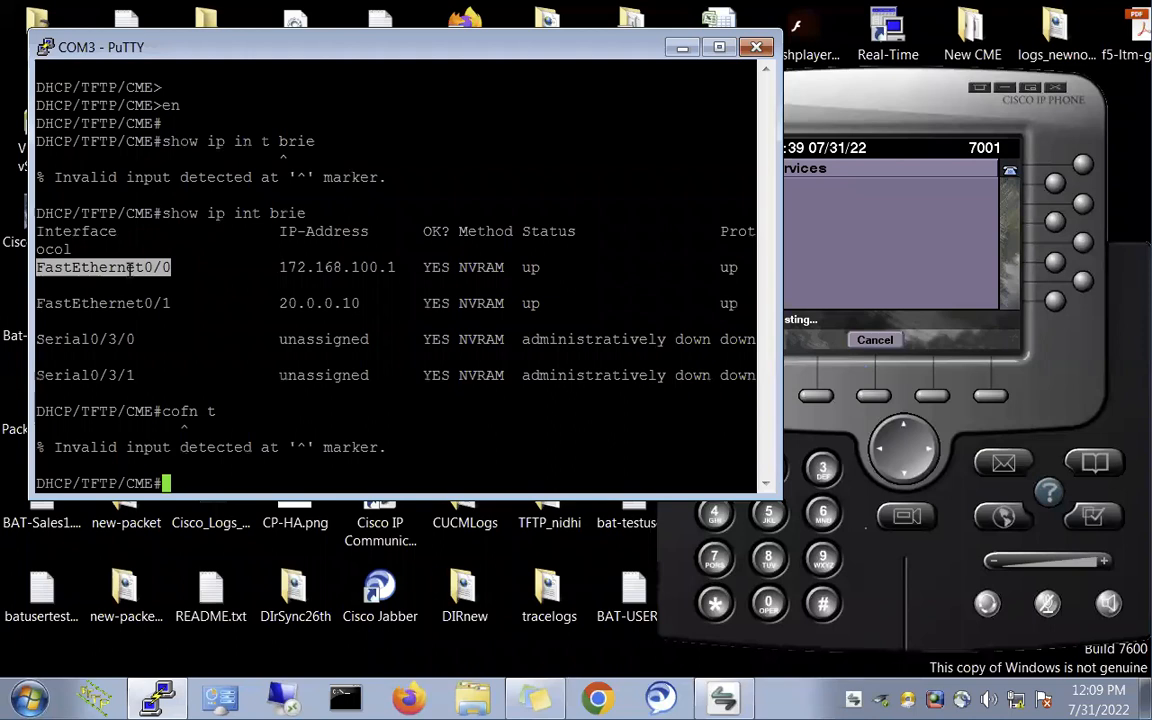
type("conf t")
key("Return")
key("Return")
type("int")
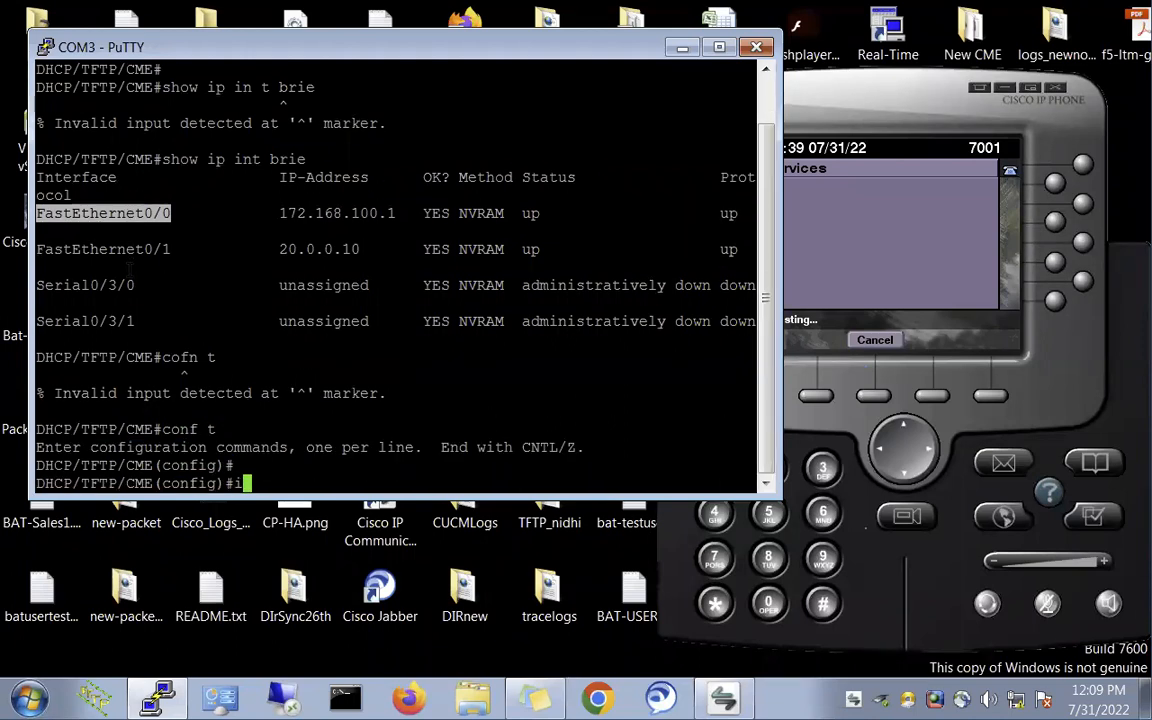
right_click(251, 263)
key("Return")
type("sh")
key("Return")
key("Return")
key("Return")
key("Return")
key("Return")
key("Return")
key("Return")
key("Return")
key("Return")
key("Return")
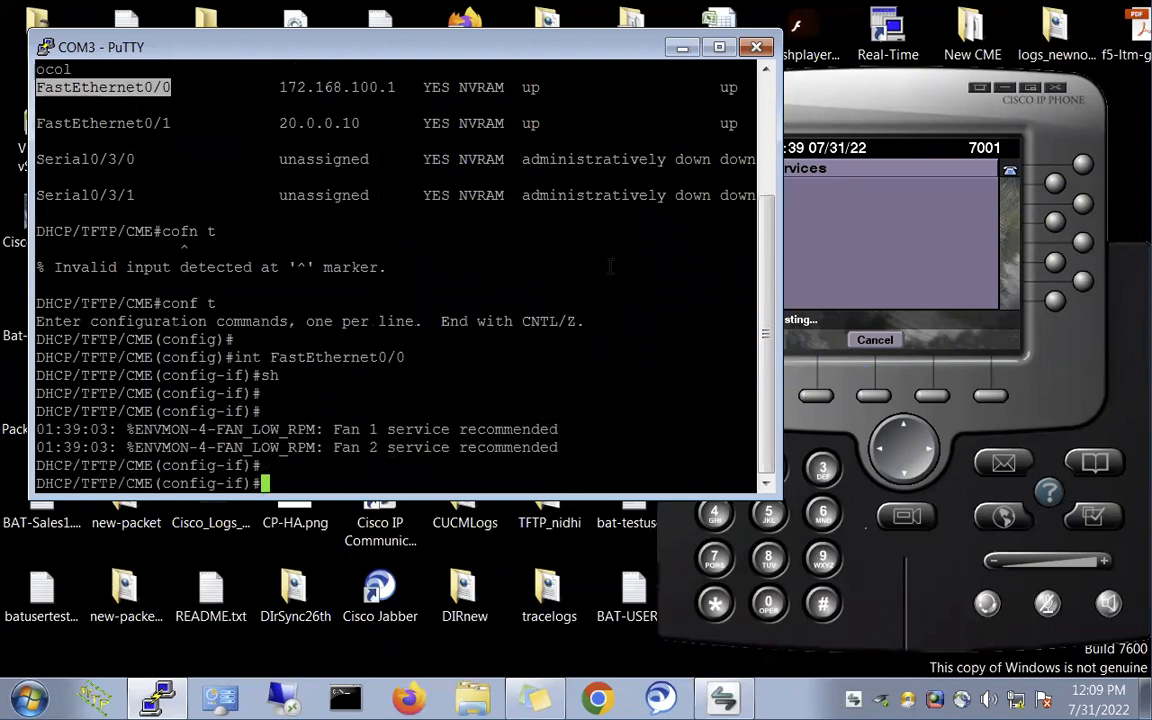
key("Return")
key("Return")
key("Return")
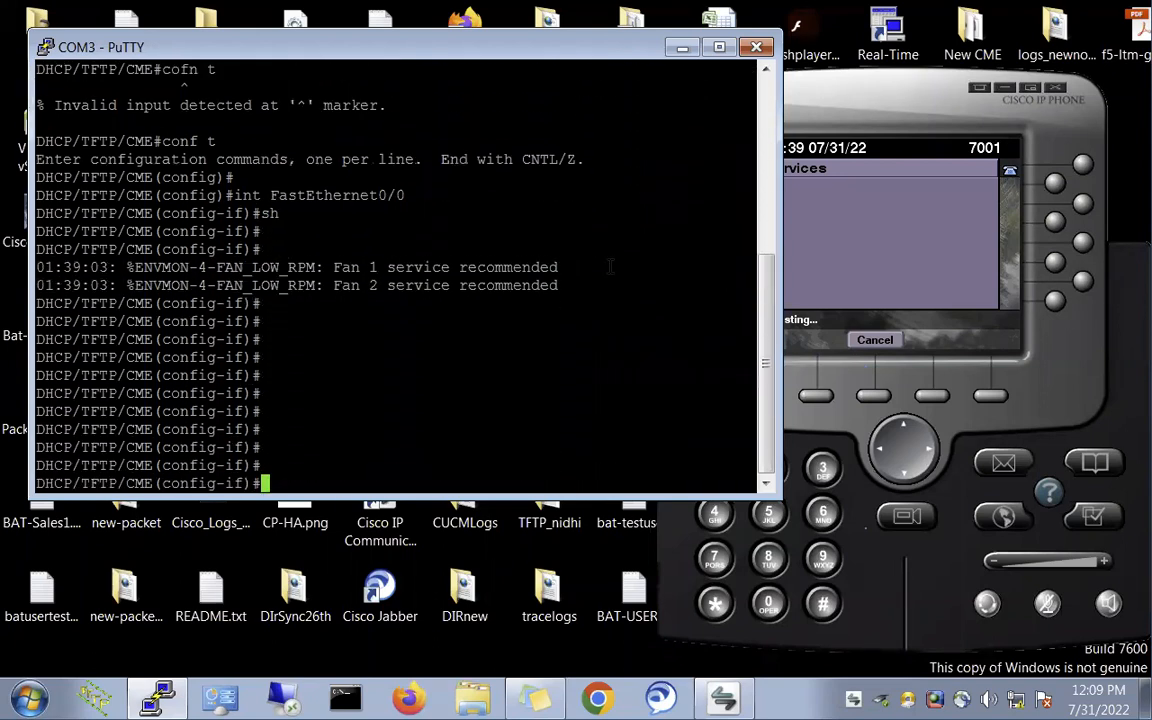
key("Return")
key("Return")
key("Return")
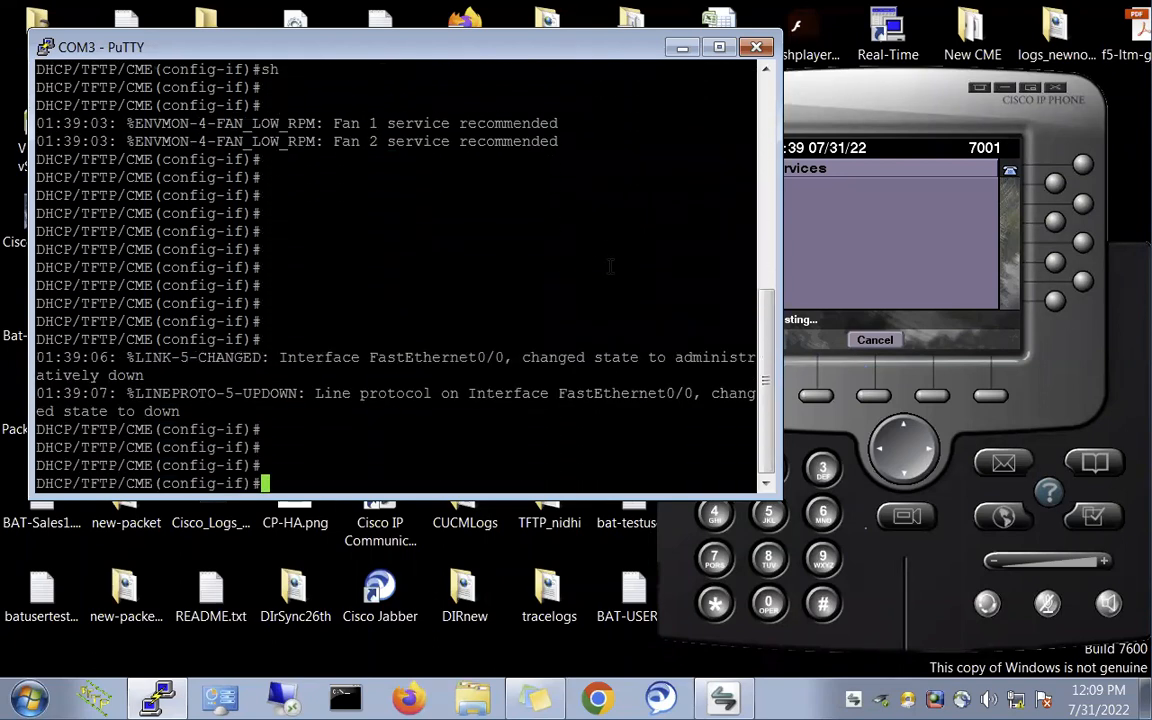
type("end")
key("Return")
key("Return")
key("Return")
- List DHCP bindings showing 172.168.100.3 and 172.168.100.4, then return to the Mac phone list
type("shpw")
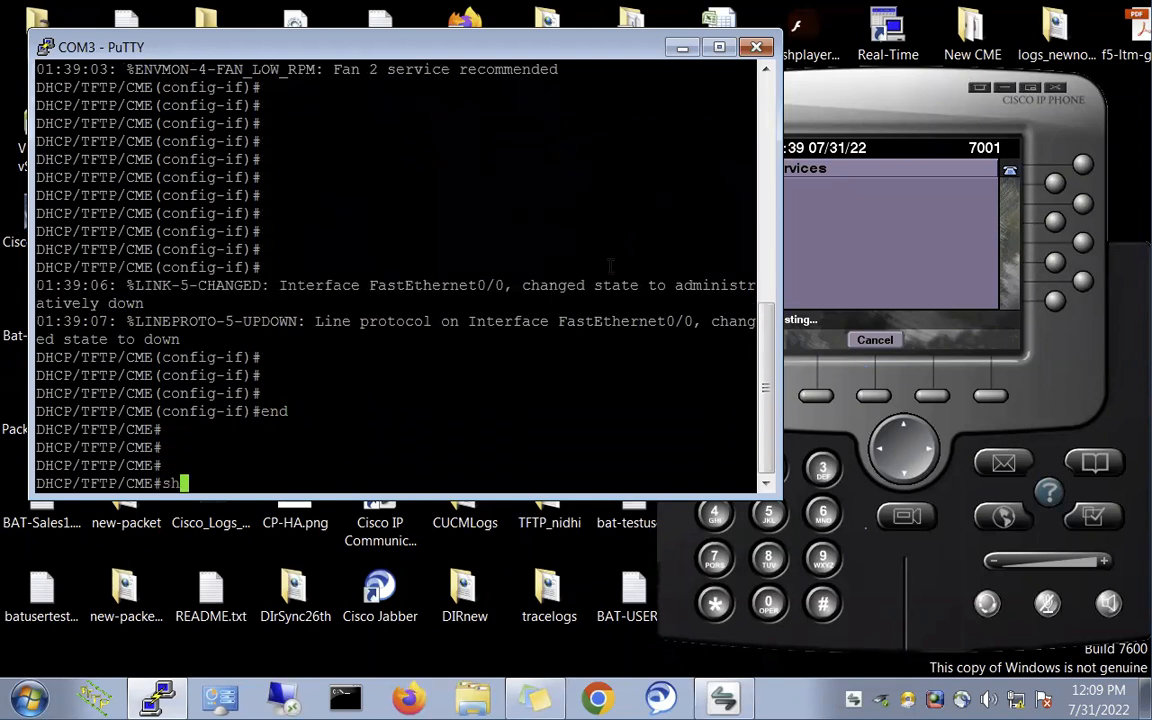
key("BackSpace")
key("BackSpace")
type("ow ")
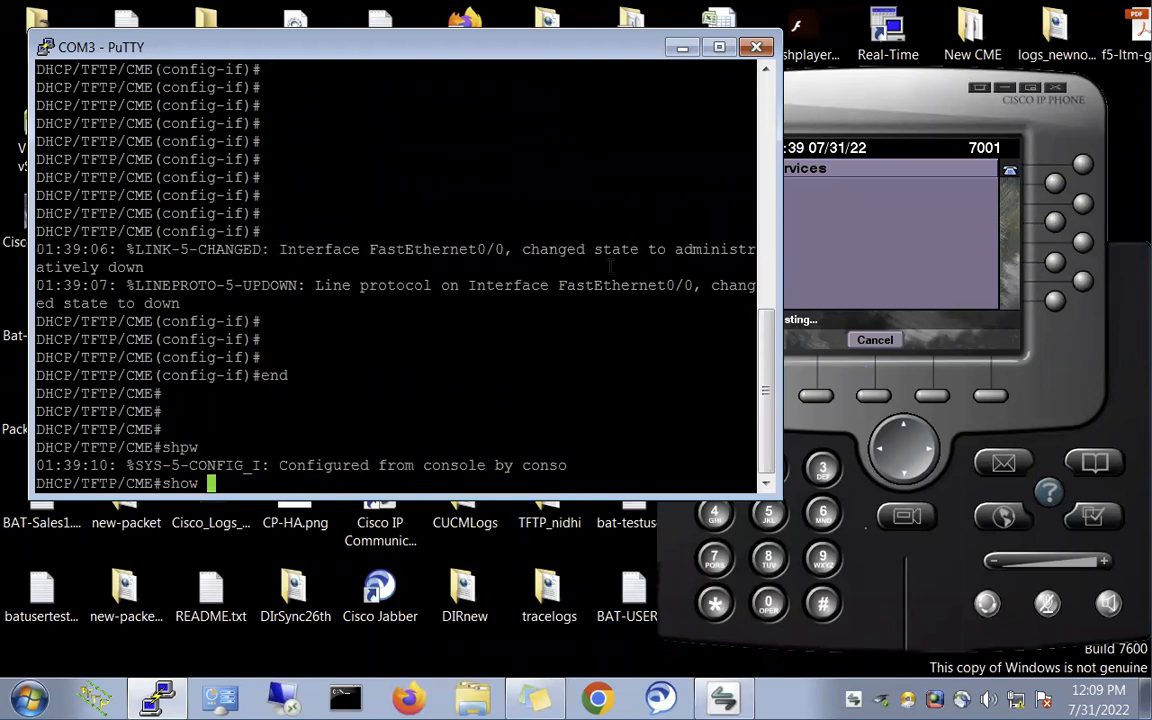
type("ip dhcp")
key("Tab")
type("bin")
key("Tab")
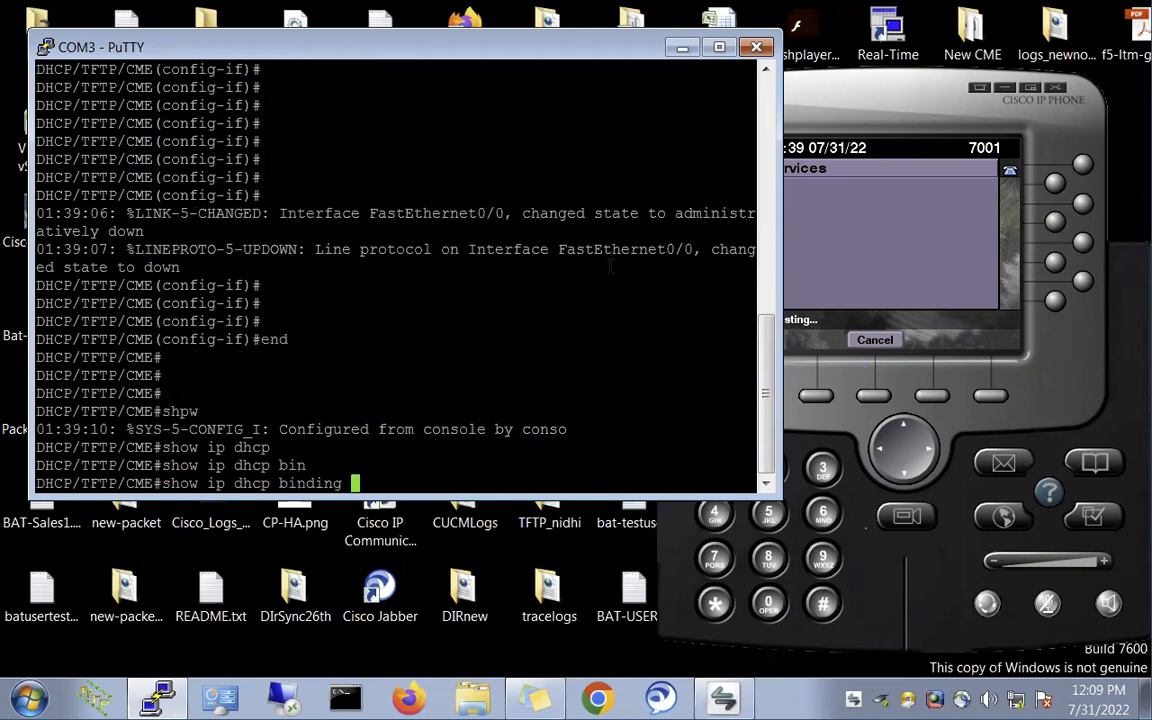
key("Return")
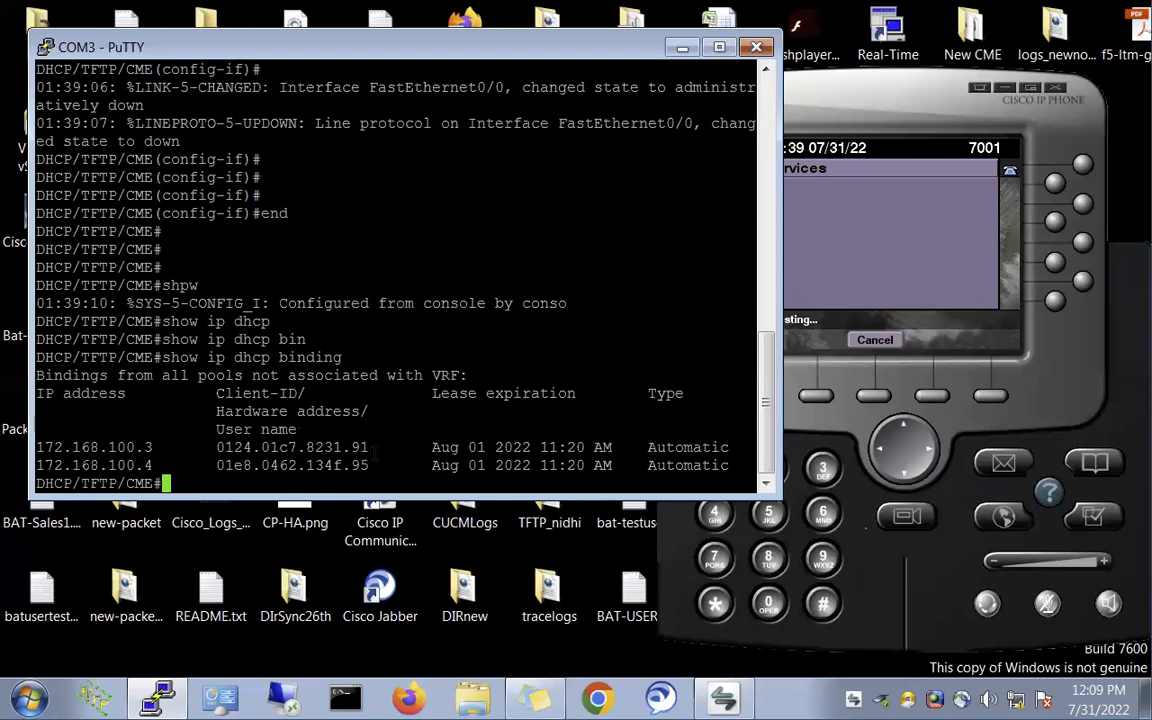
triple_click(90, 449)
double_click(357, 447)
left_click(357, 440)
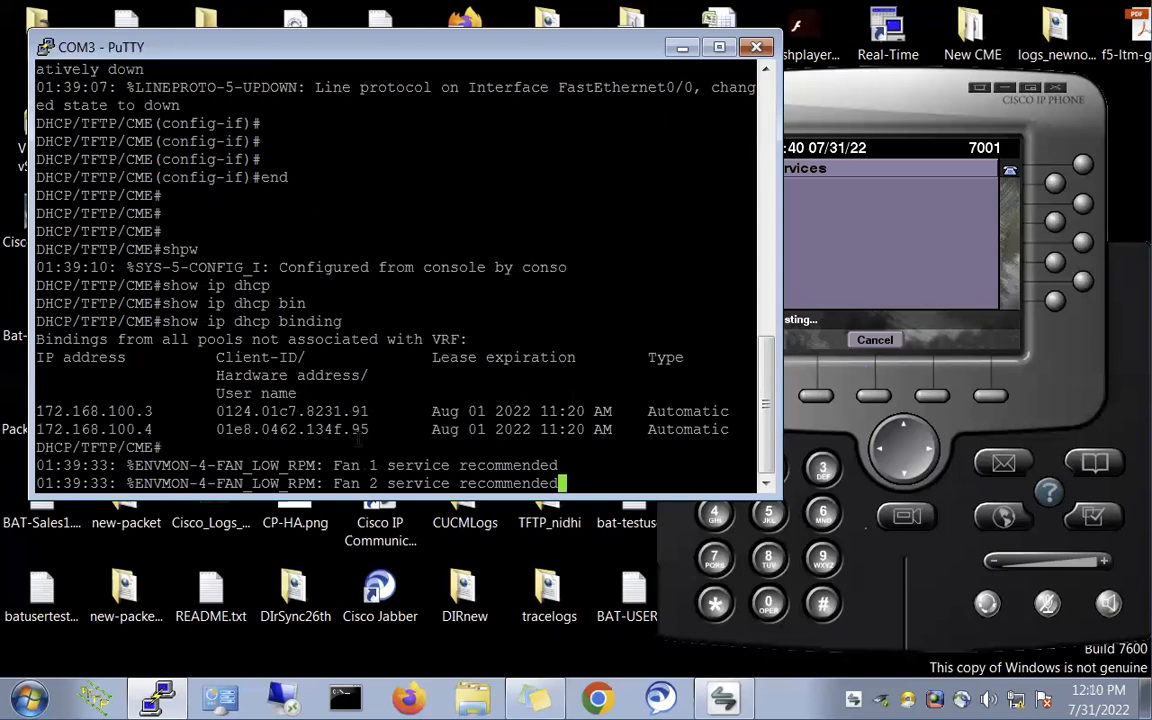
key("ctrl+Left")
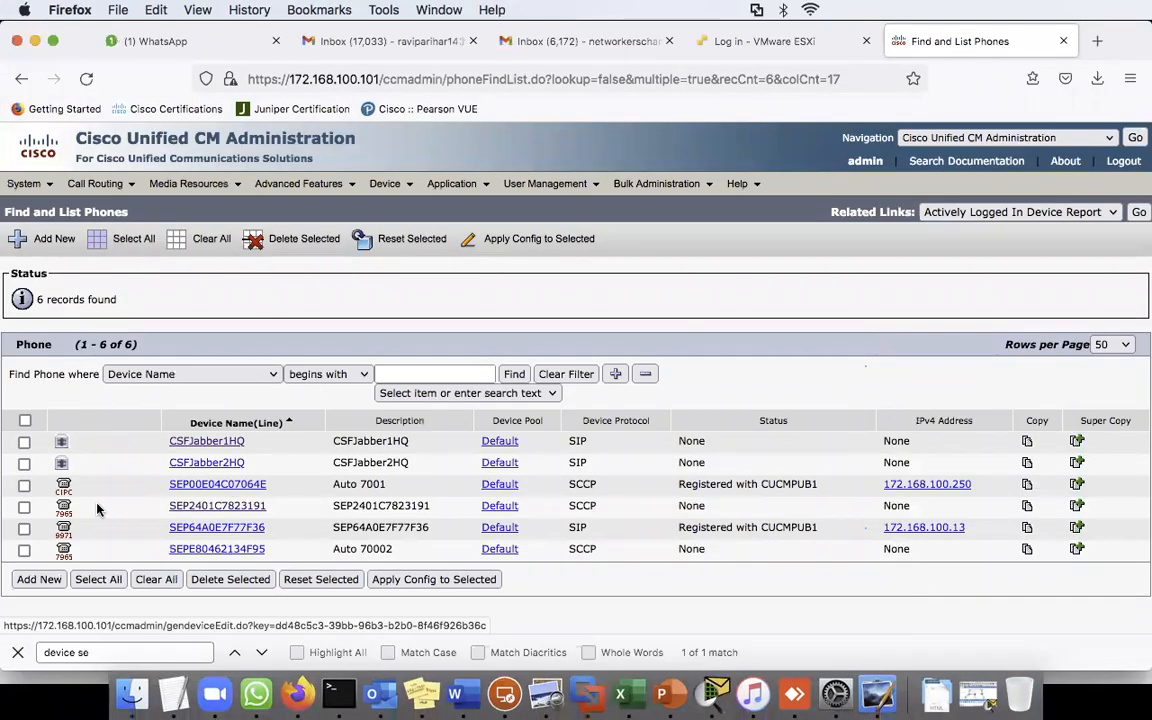
- Refresh the phone list, which still shows SEP2401C7823191 unregistered, then switch to the VMware ESXi login tab
left_click(507, 377)
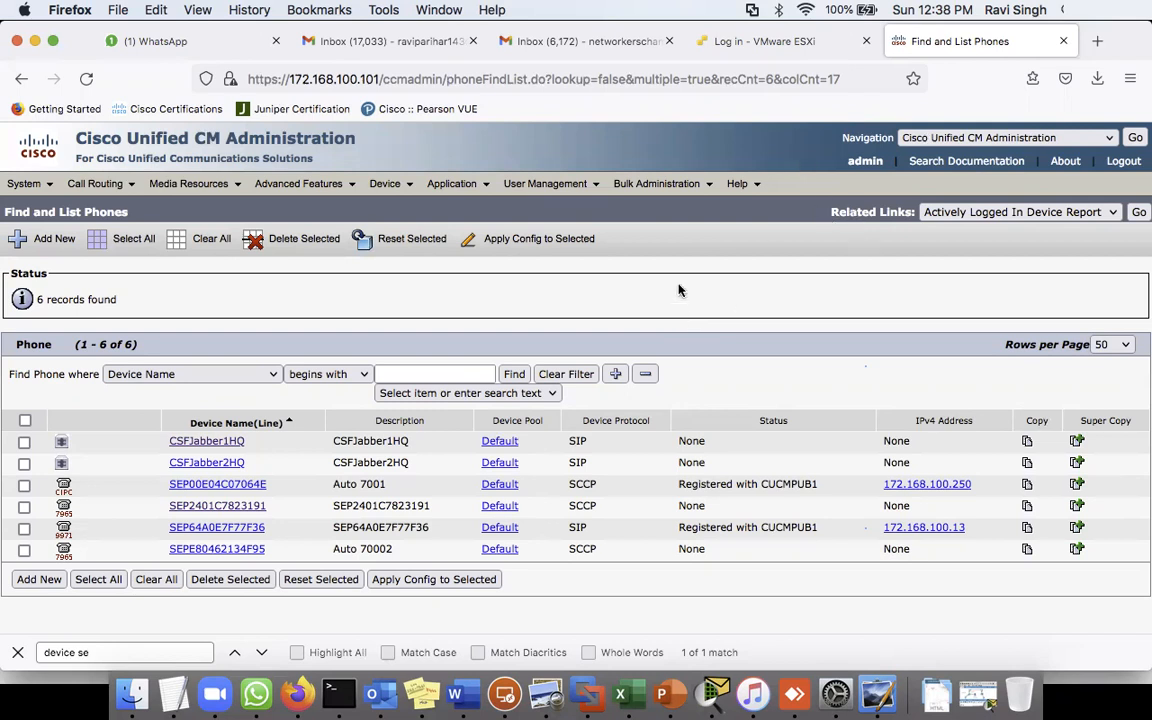
left_click(787, 44)
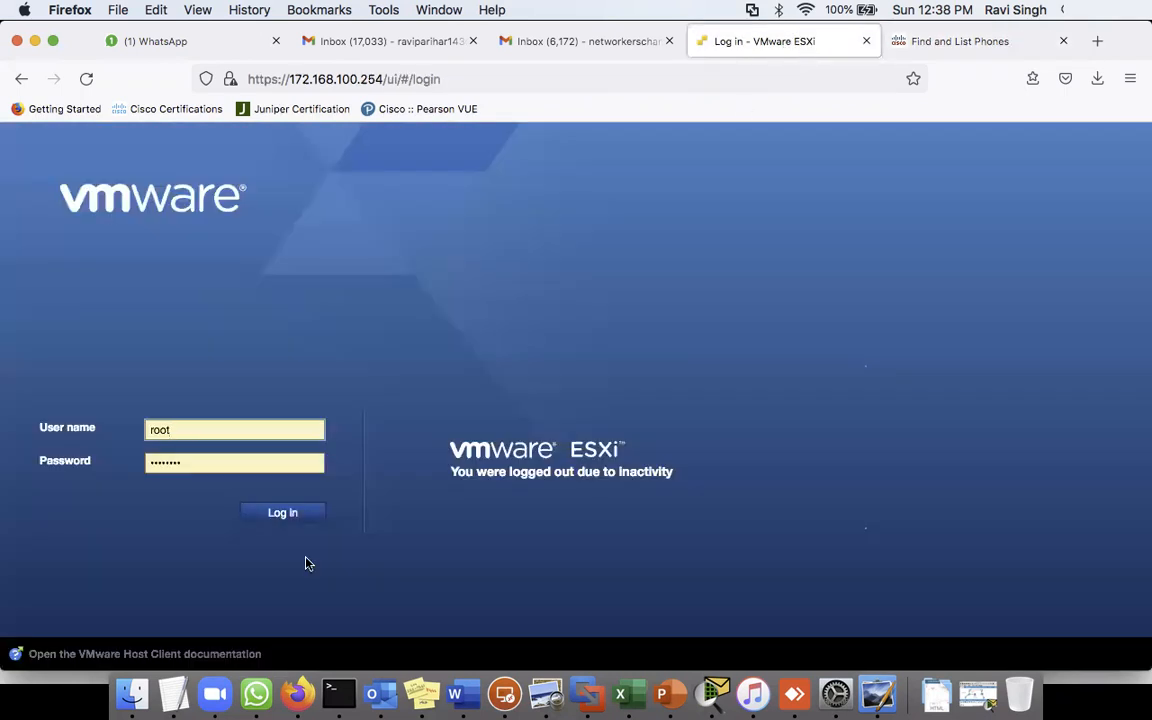
- Log in to the ESXi host to view its 24 virtual machines, then return to Find and List Phones
left_click(284, 512)
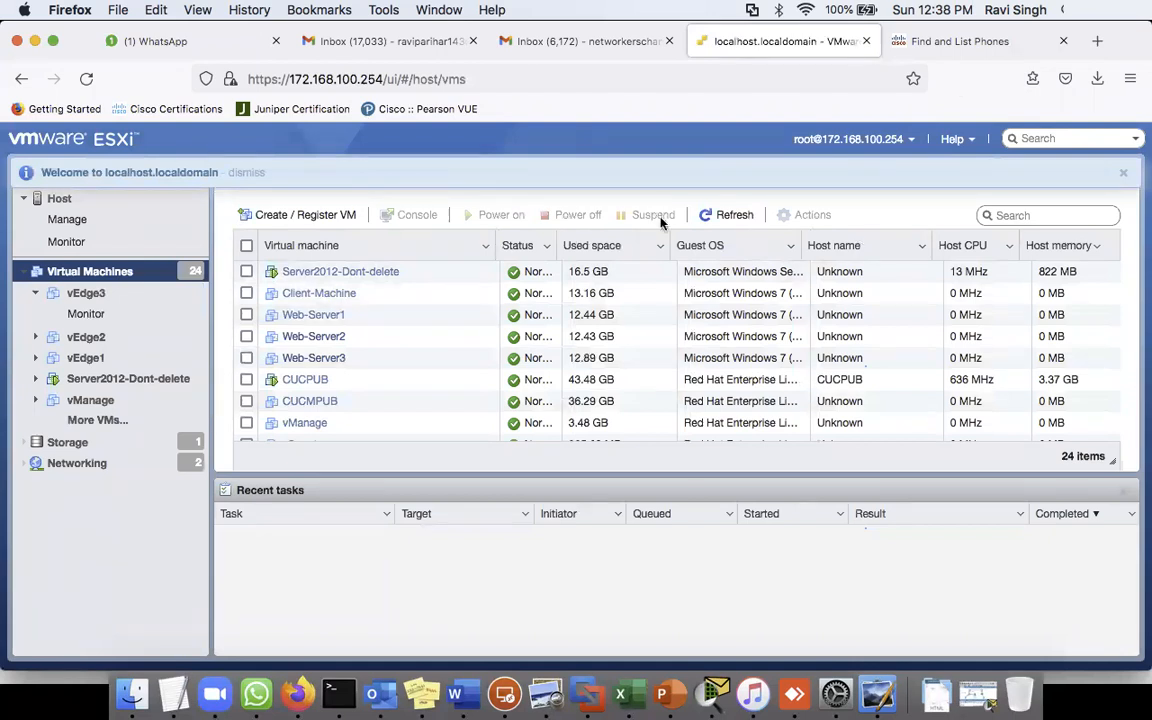
left_click(959, 41)
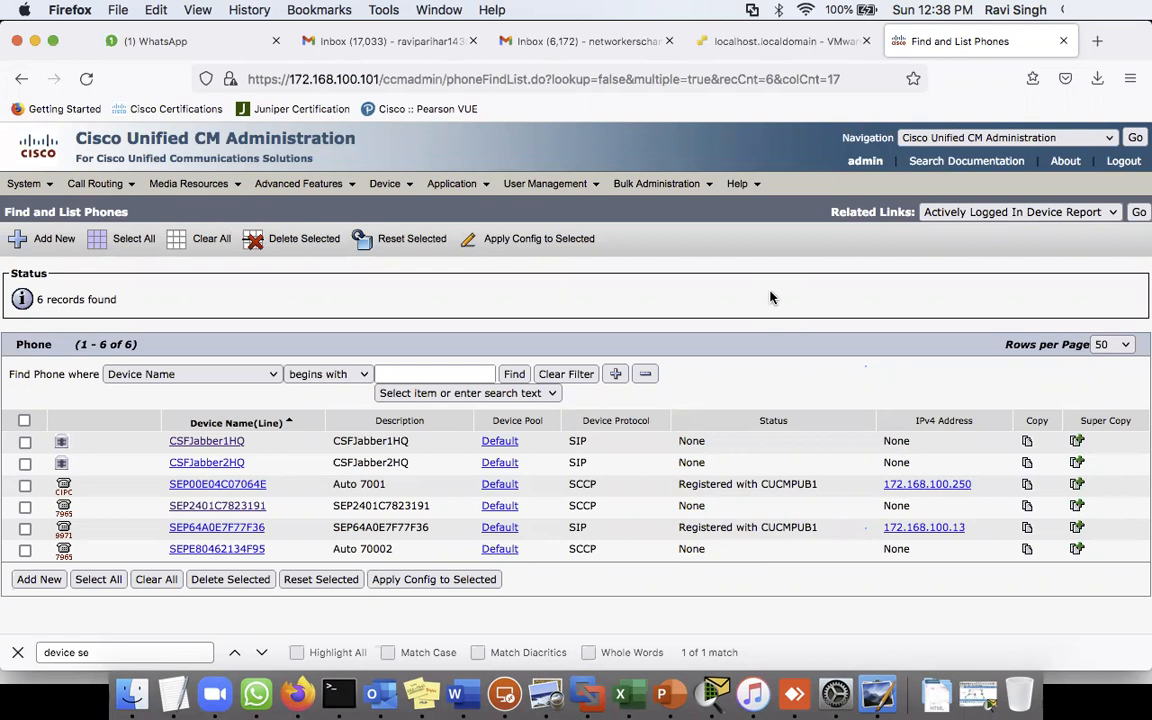
- Refresh until SEP2401C7823191 shows Registered with CUCMPUB1 at 172.168.100.12, then open its configuration page
left_click(514, 374)
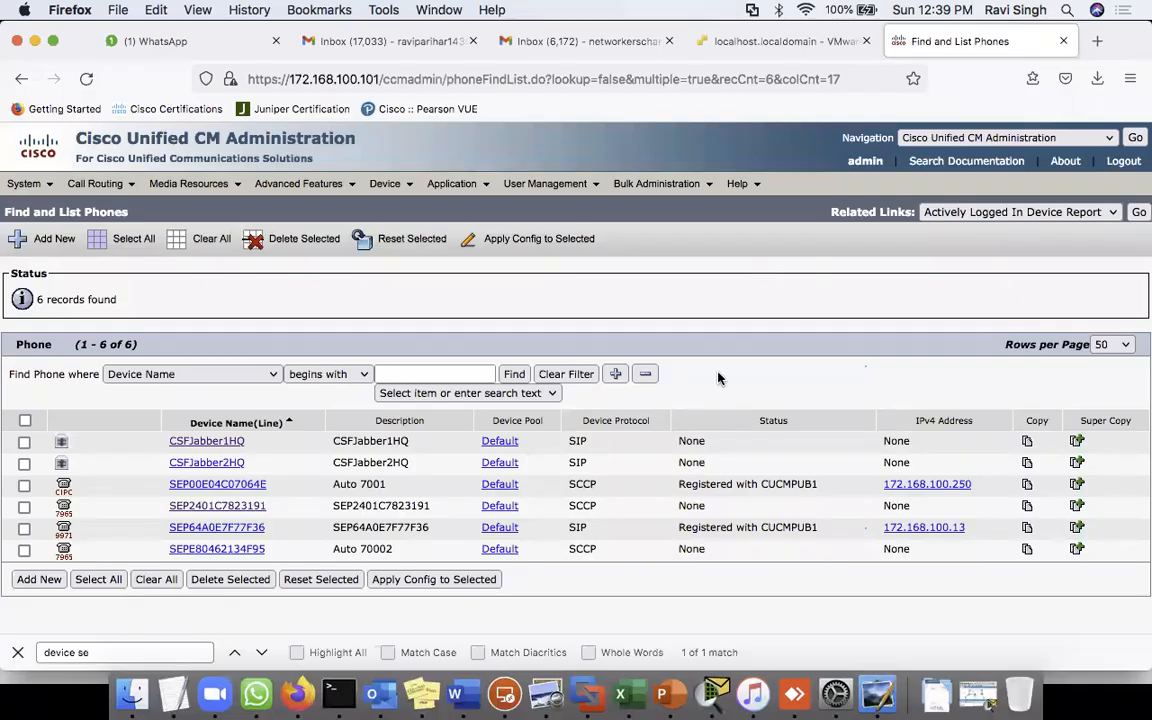
left_click(514, 373)
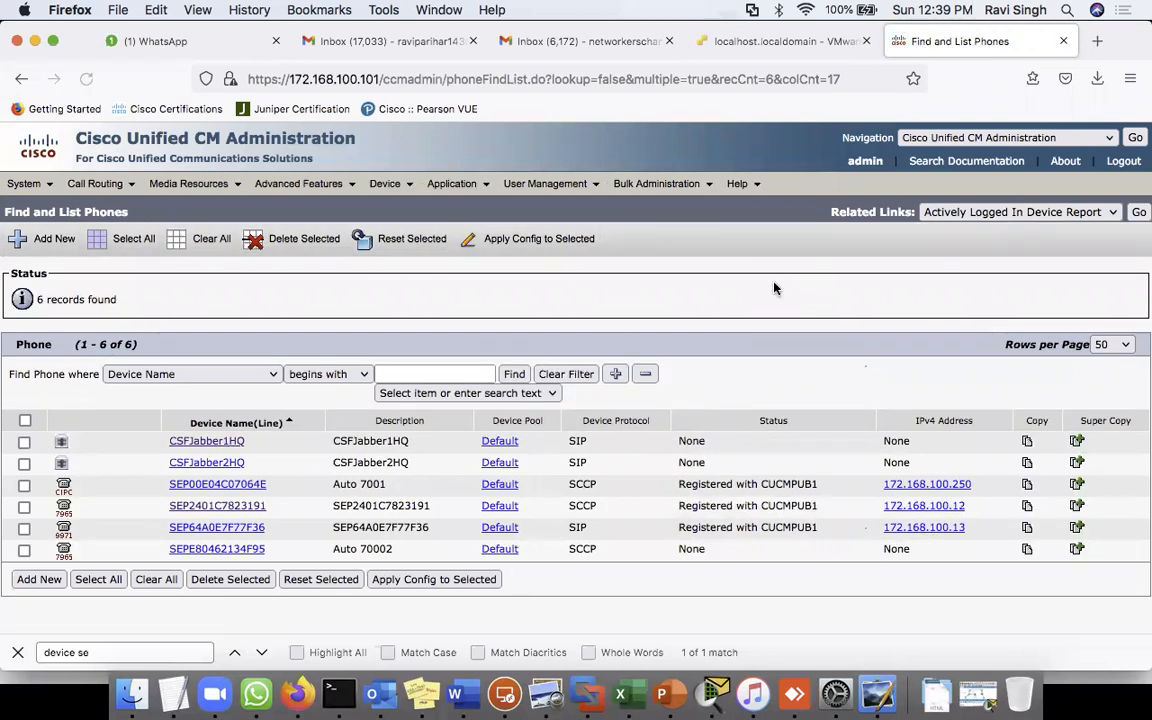
left_click_drag(332, 505, 445, 513)
left_click_drag(678, 506, 840, 512)
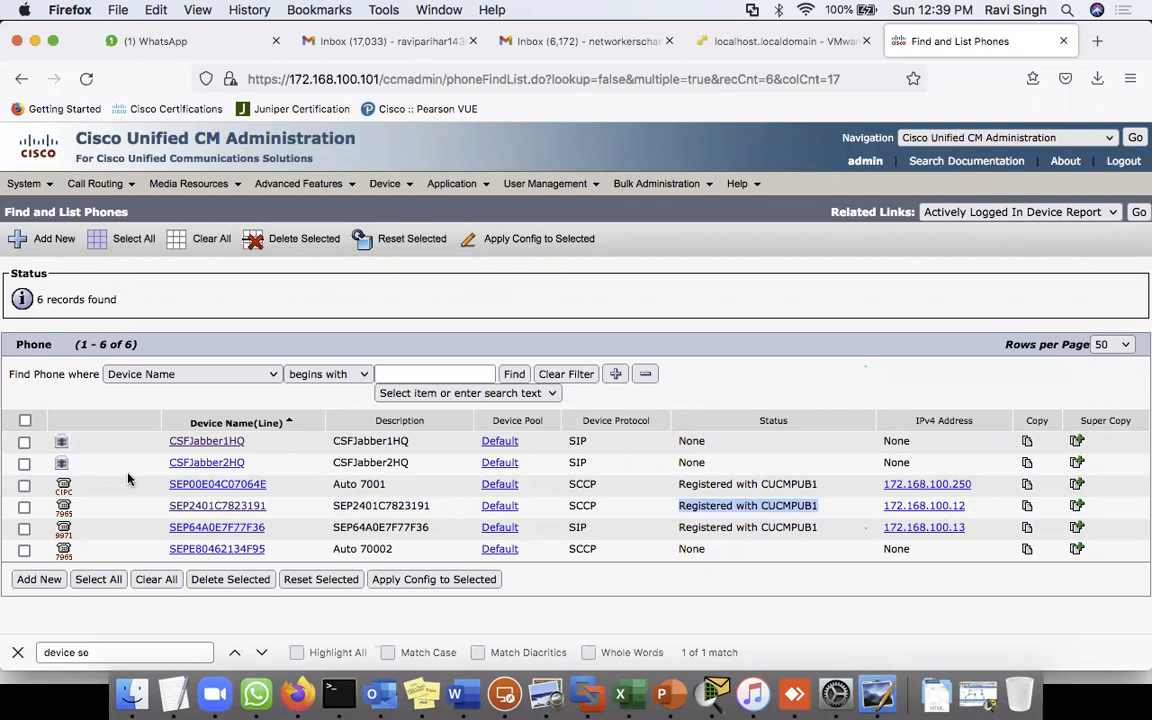
left_click(206, 506)
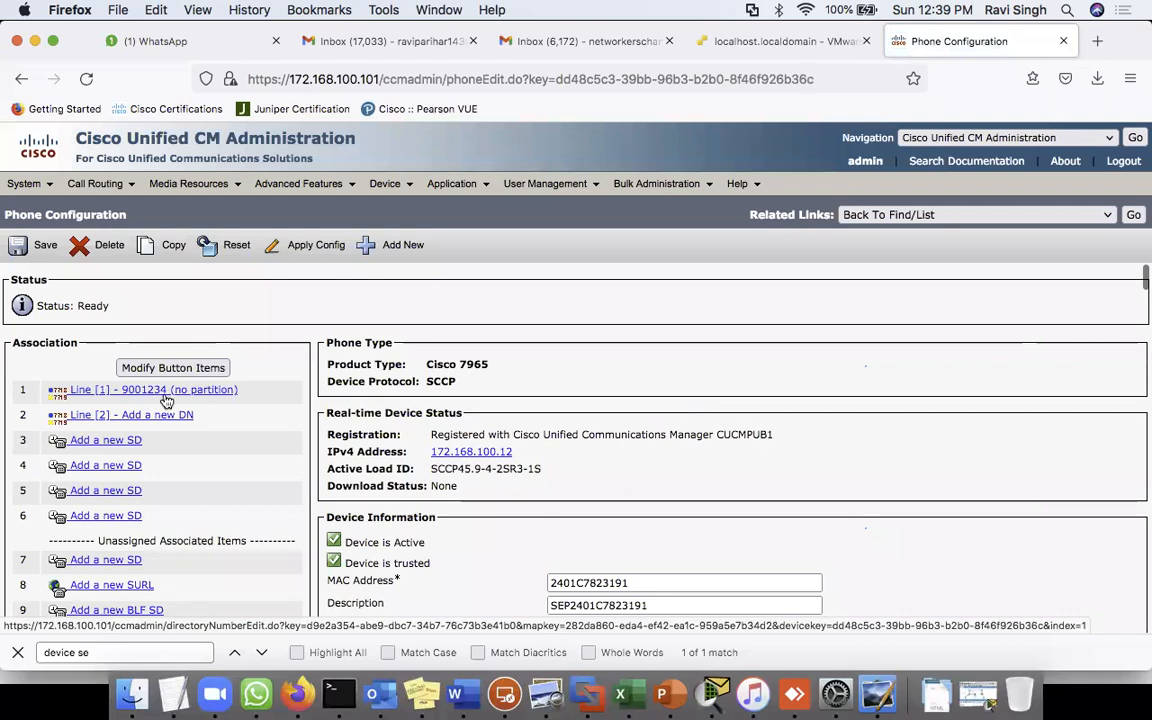
- Connect to the 172.168.100.250 remote desktop, then answer and end the incoming call from 9001234
left_click(508, 690)
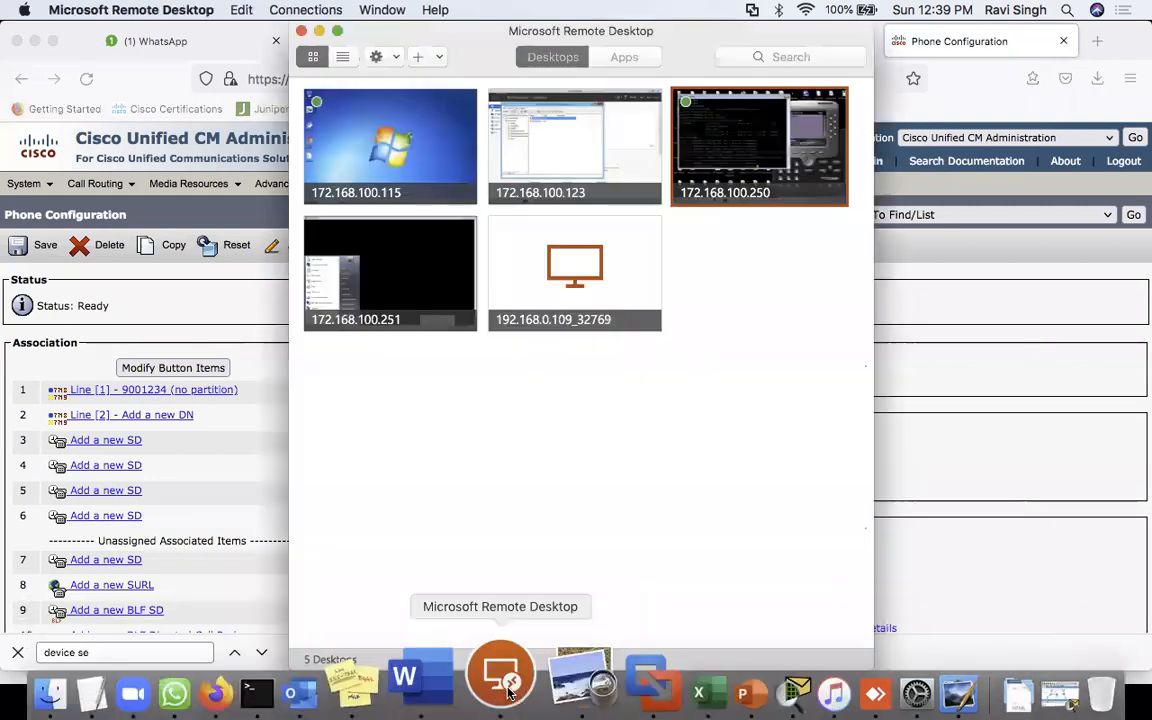
double_click(740, 163)
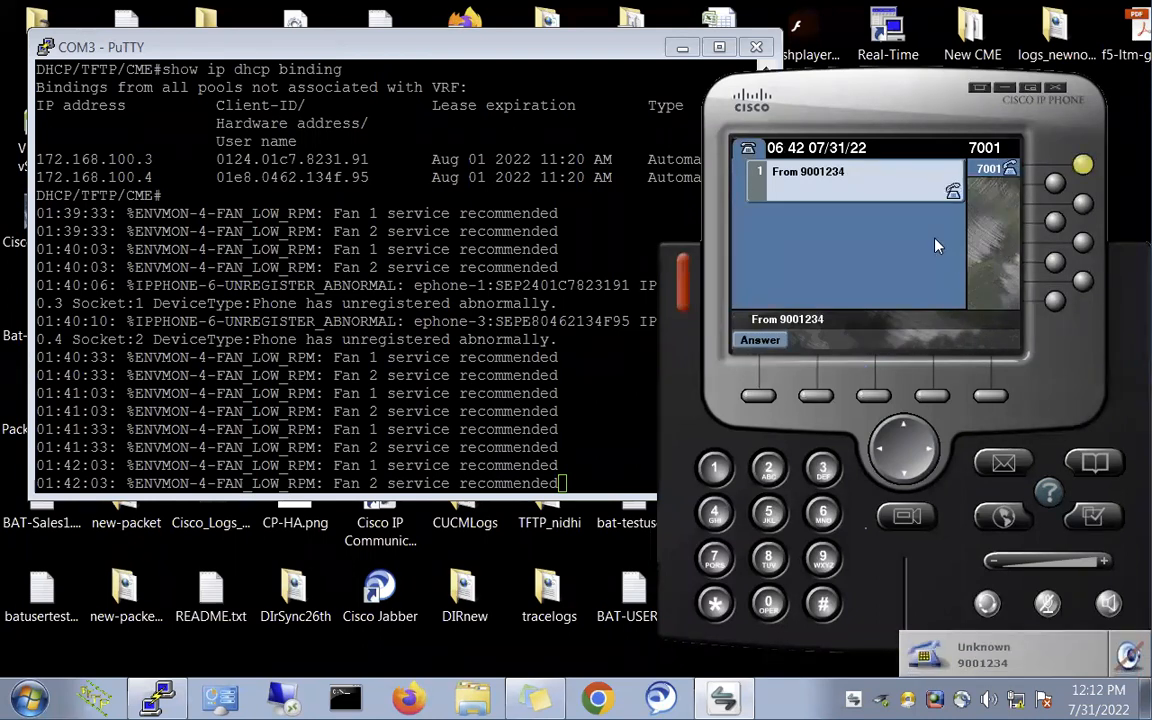
left_click(763, 342)
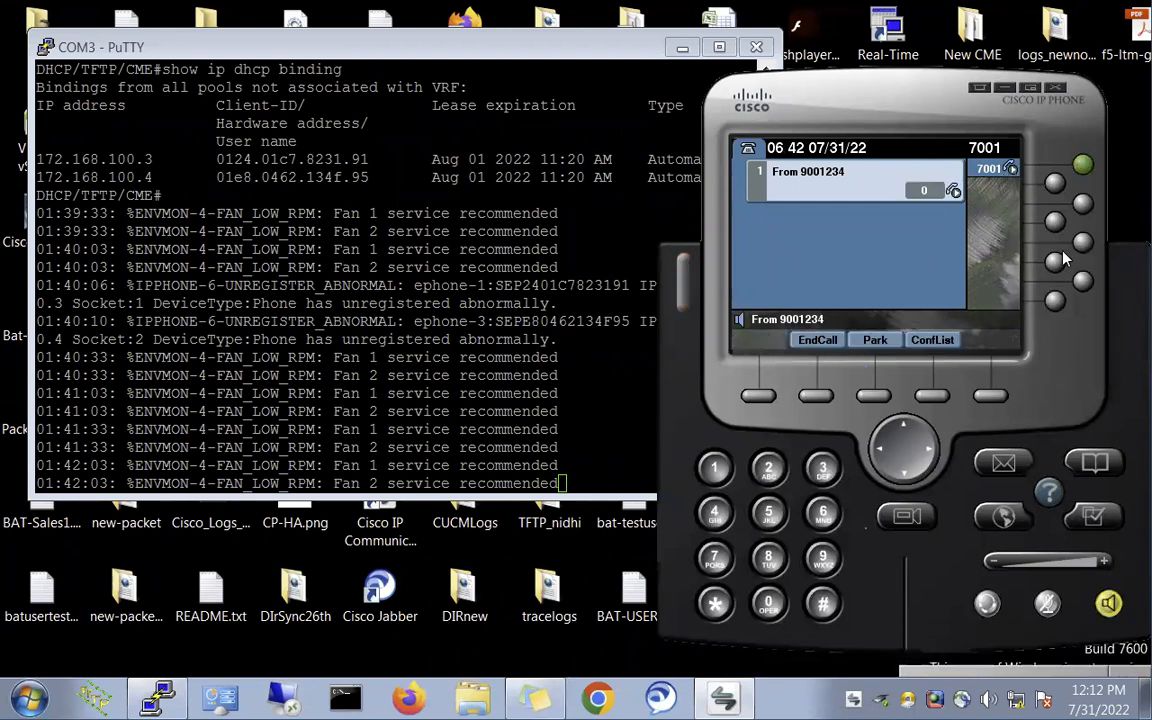
left_click(820, 341)
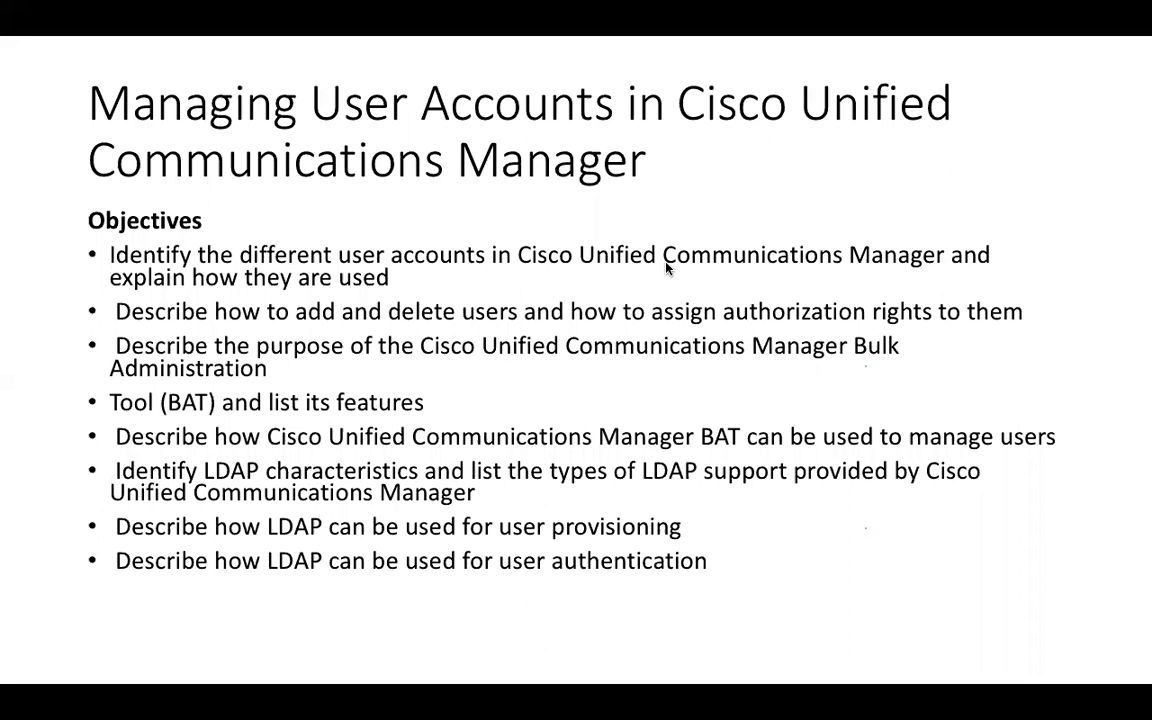
- Adjust the volume, mark the objectives list in red ink, and advance to the User Accounts slide
key("XF86AudioLowerVolume")
key("XF86AudioLowerVolume")
key("XF86AudioLowerVolume")
key("XF86AudioRaiseVolume")
key("XF86AudioRaiseVolume")
key("XF86AudioRaiseVolume")
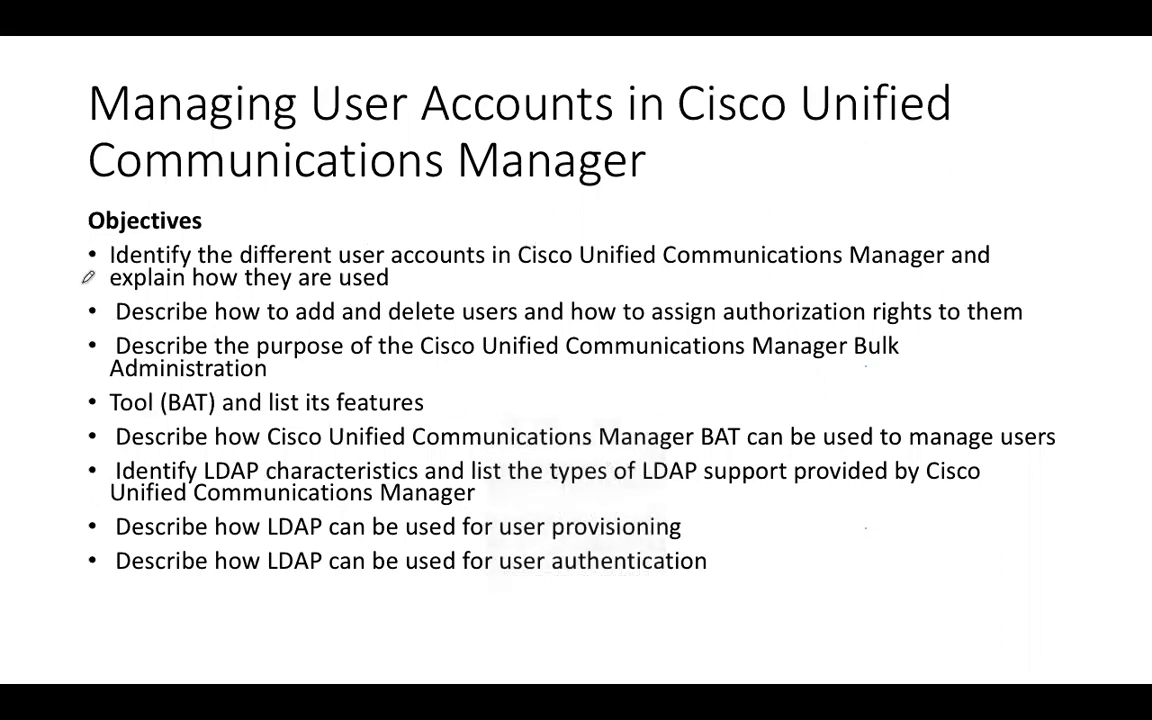
left_click_drag(80, 259, 56, 598)
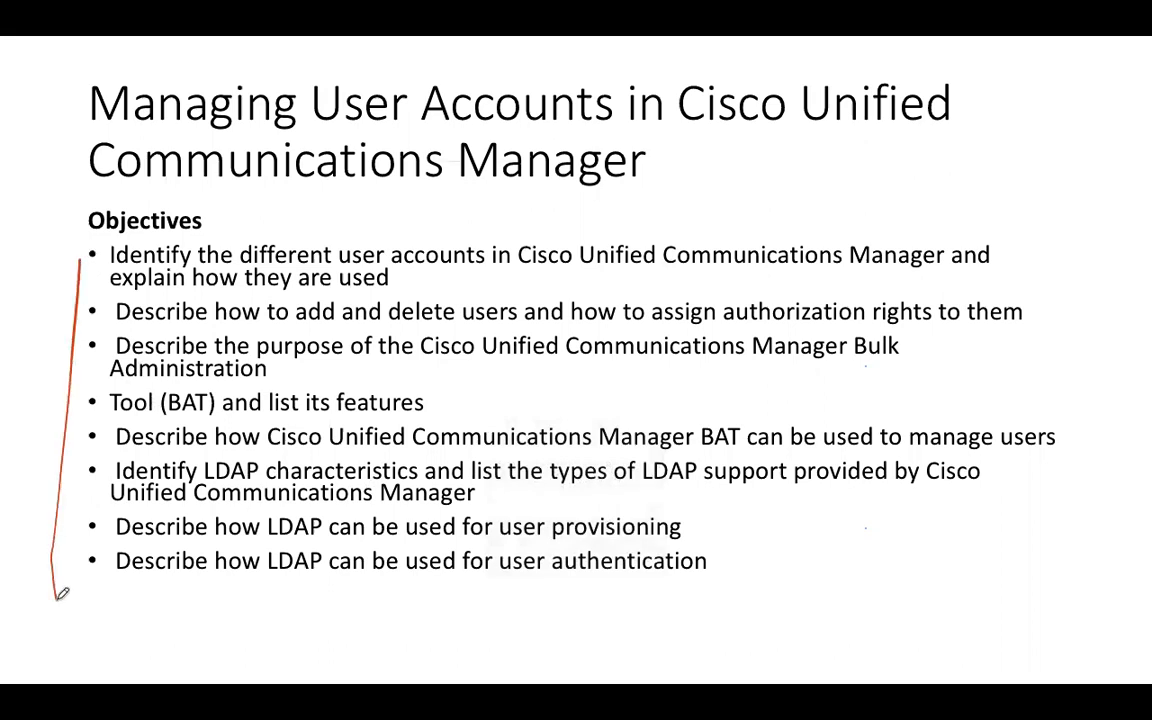
left_click_drag(95, 257, 137, 262)
key("Right")
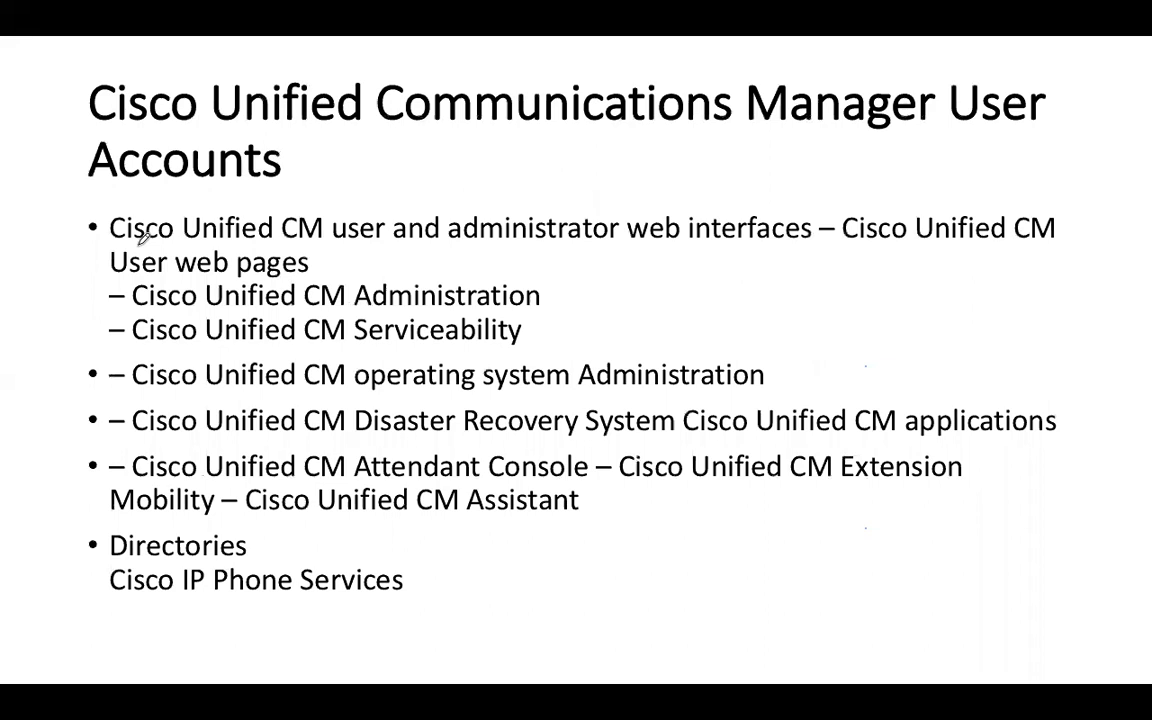
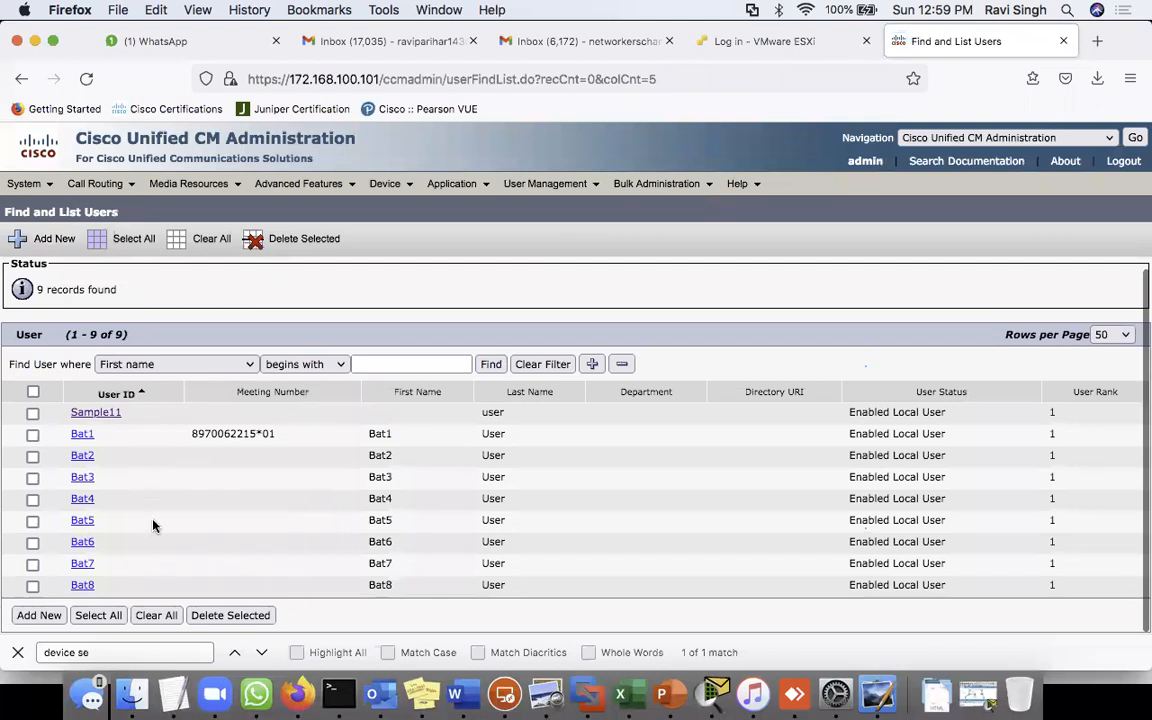
- Scroll through the end user list to check Bat1–Bat8 alongside Sample11
scroll(245, 511, "down", 1)
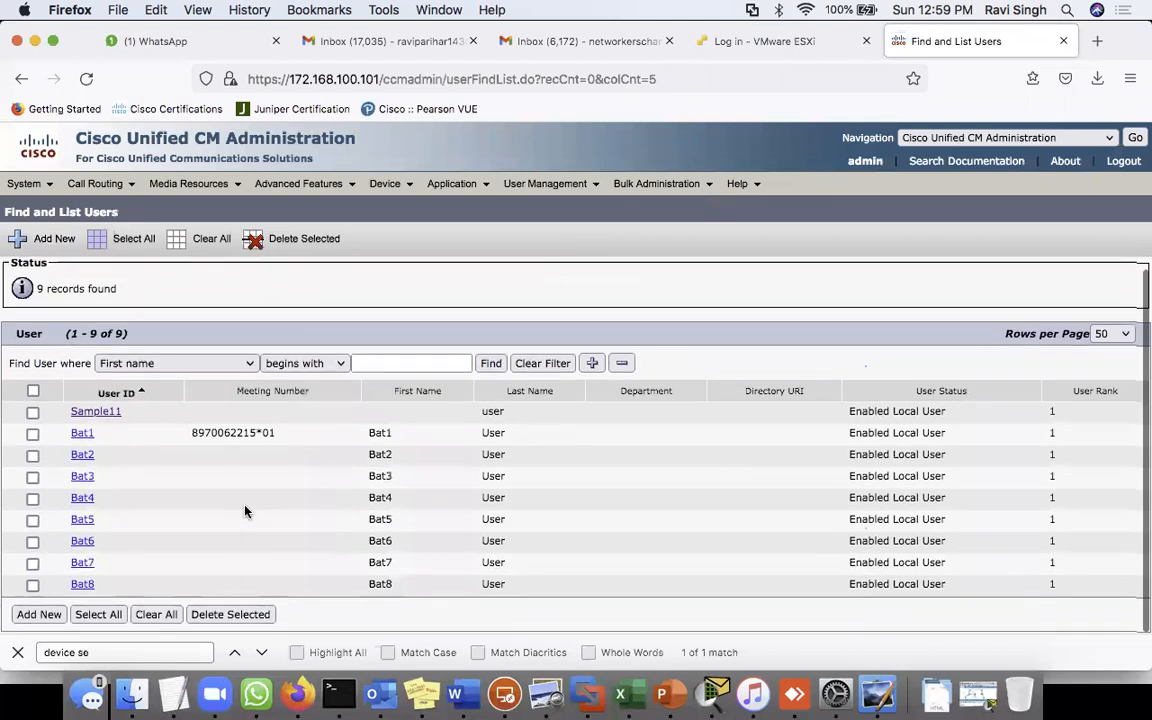
scroll(245, 511, "up", 1)
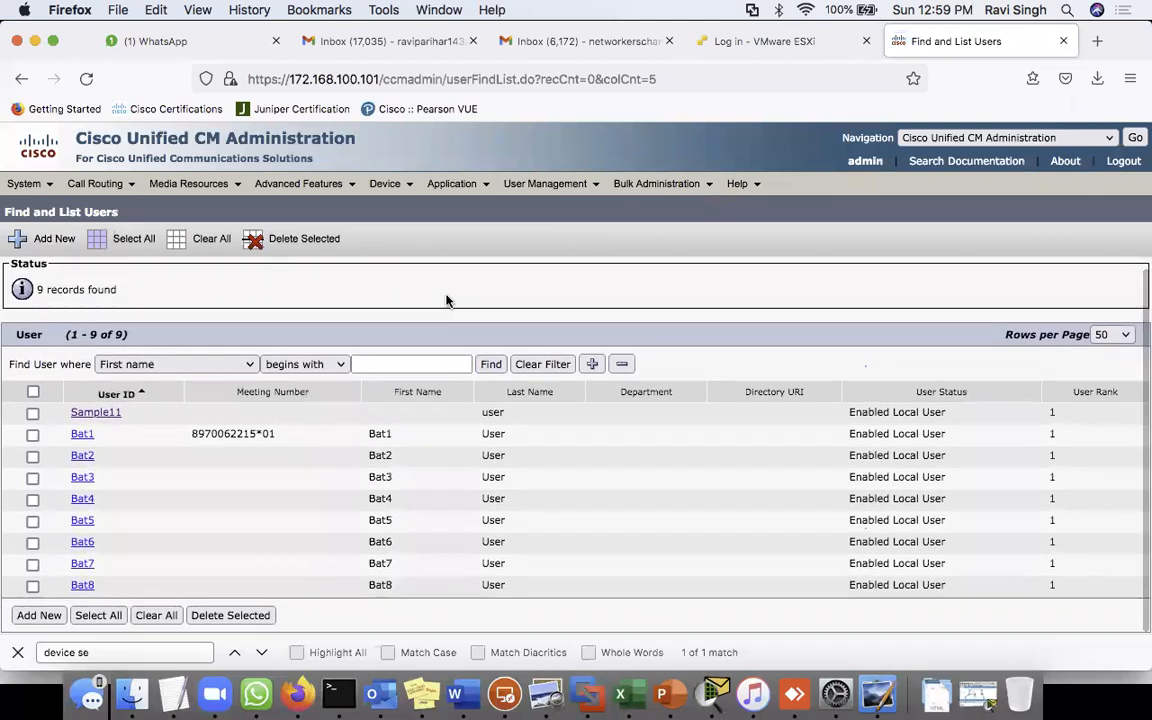
scroll(480, 555, "down", 1)
scroll(300, 578, "up", 1)
- Enter a new end user with User ID Test1, a confirmed password, and last name user
left_click(40, 618)
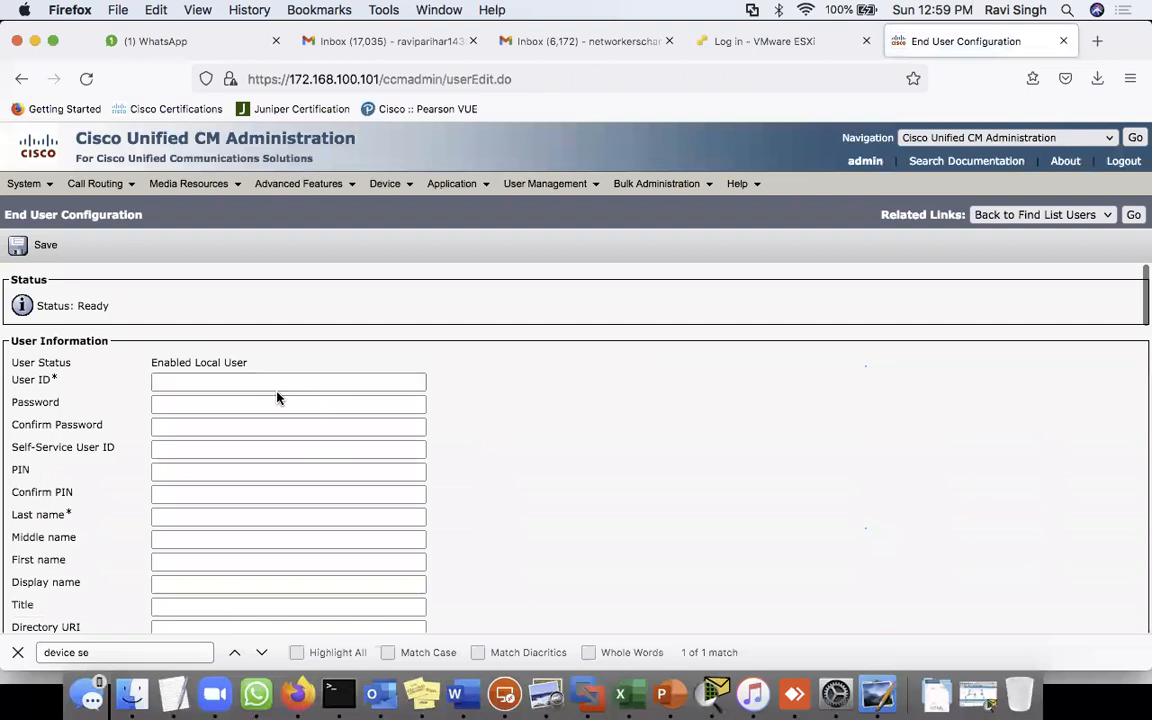
left_click(265, 384)
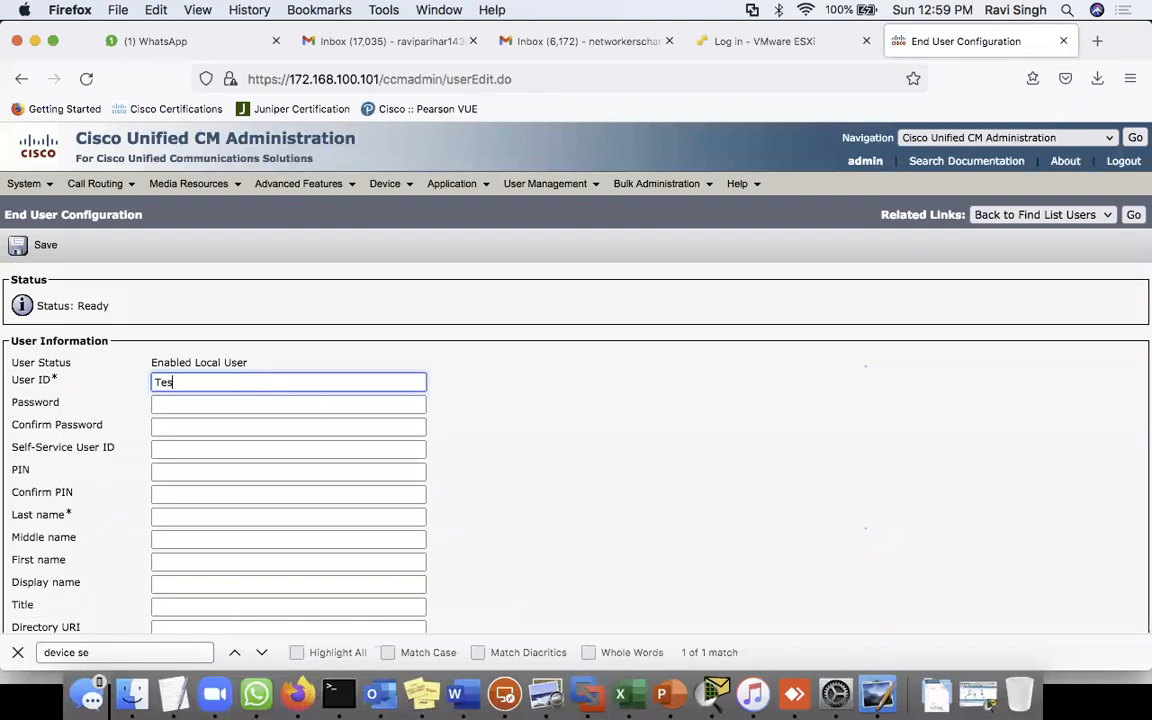
type("Test12")
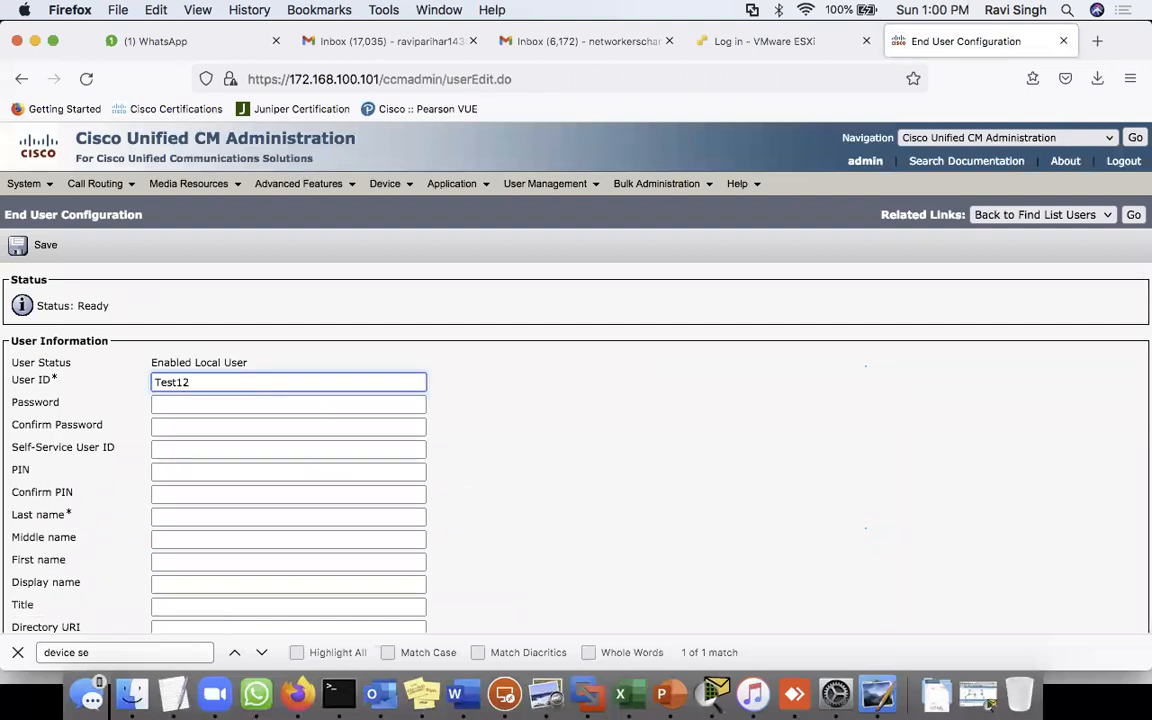
left_click(275, 404)
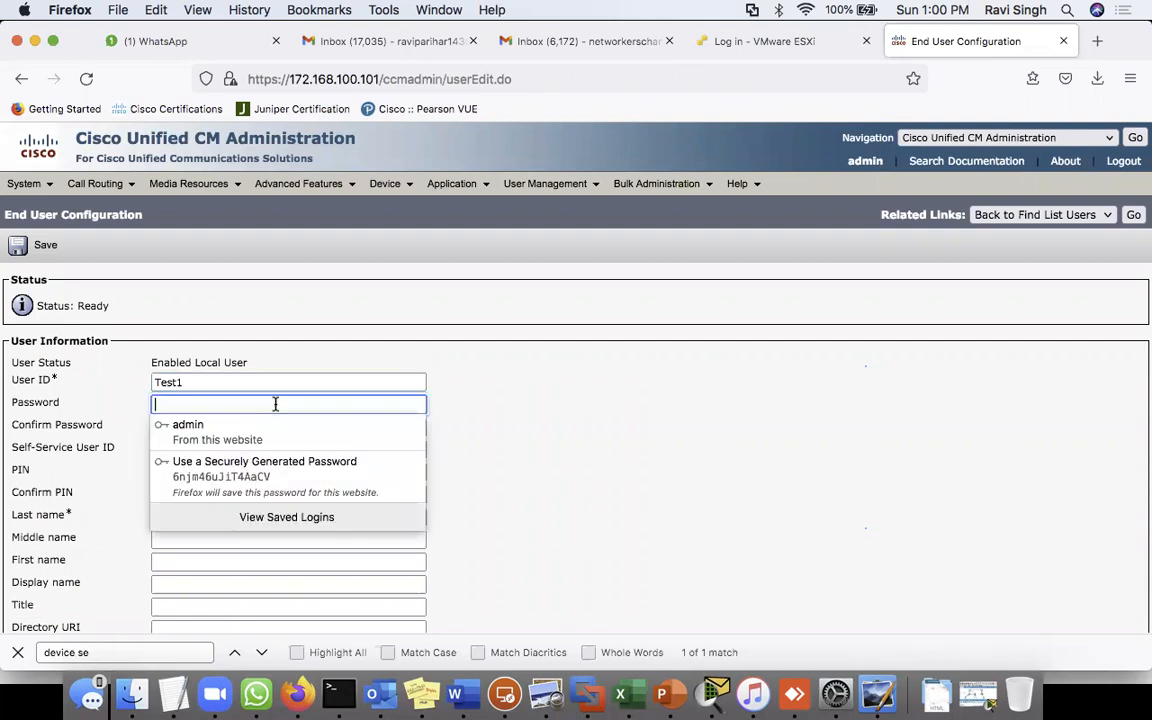
type("12")
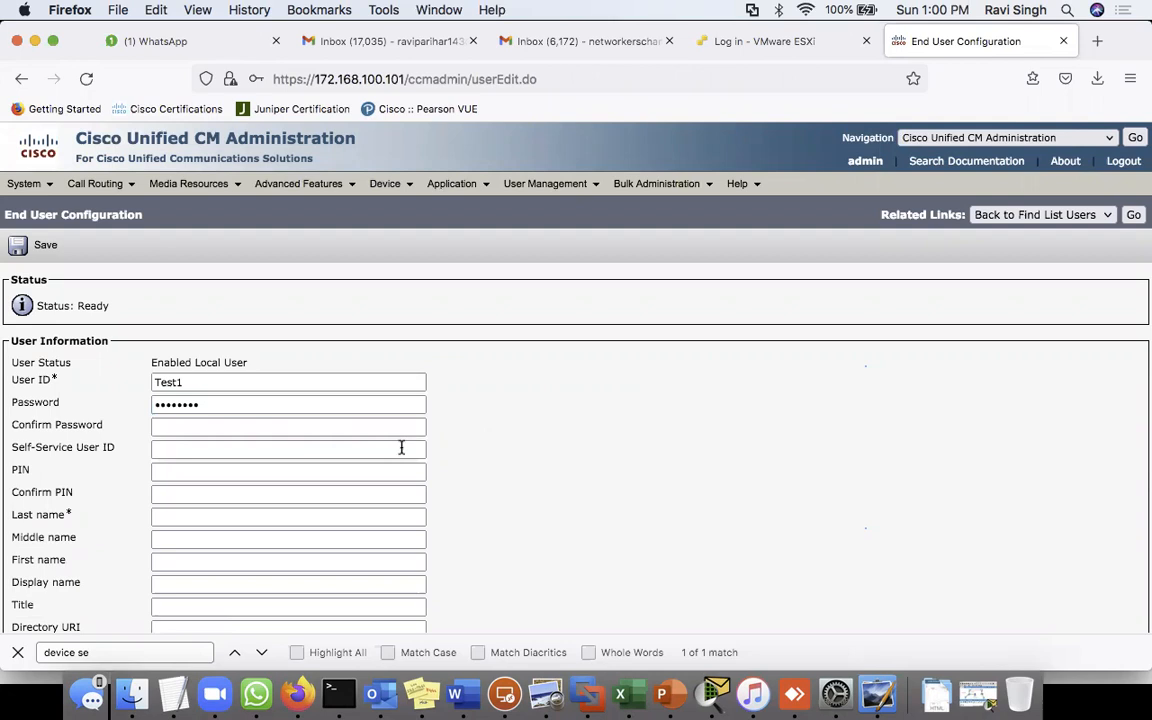
left_click(327, 425)
type("12345678")
left_click(682, 411)
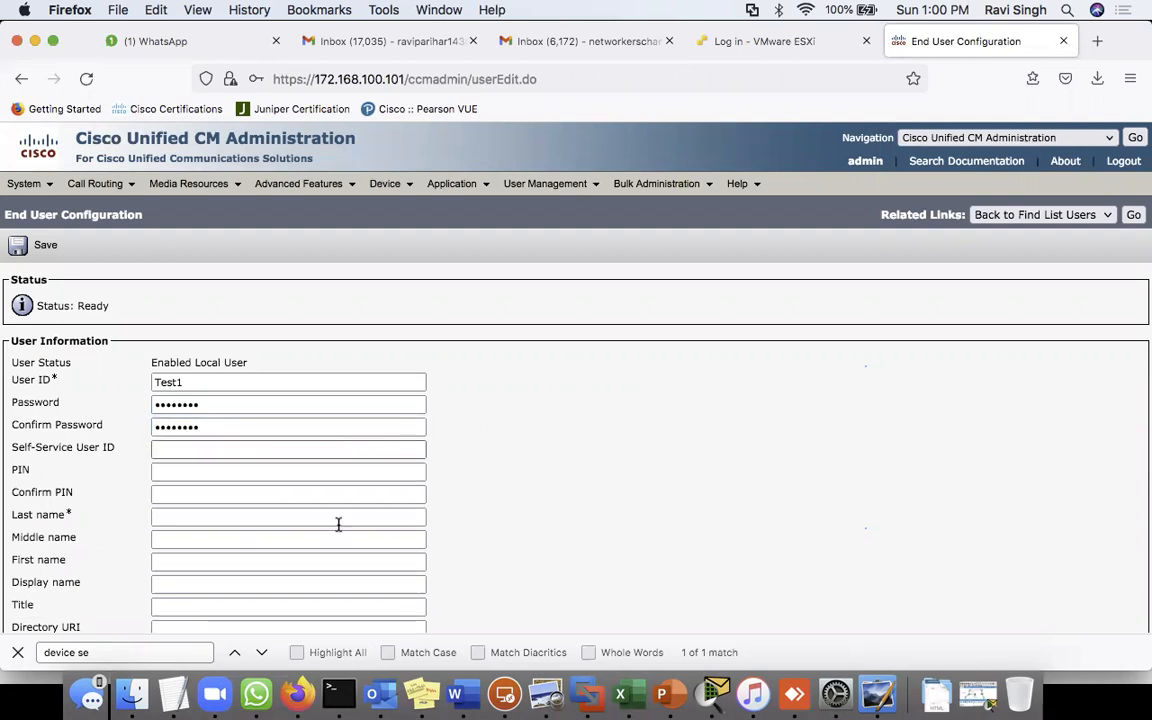
left_click(226, 517)
type("user")
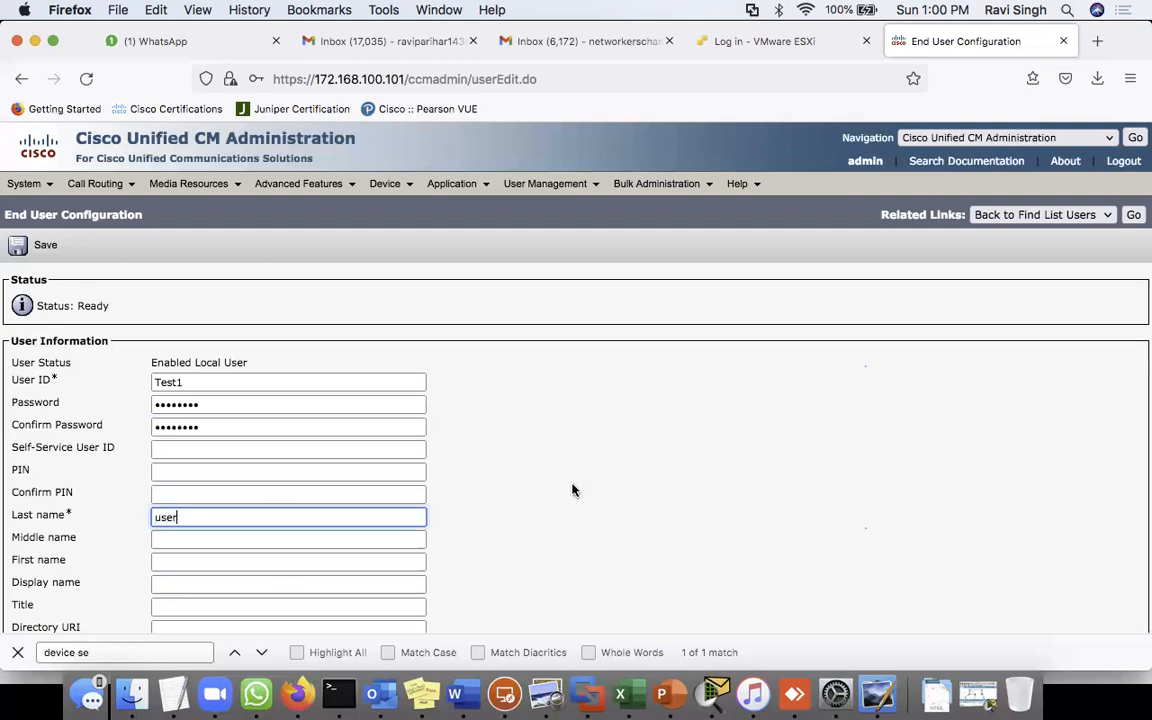
left_click(612, 495)
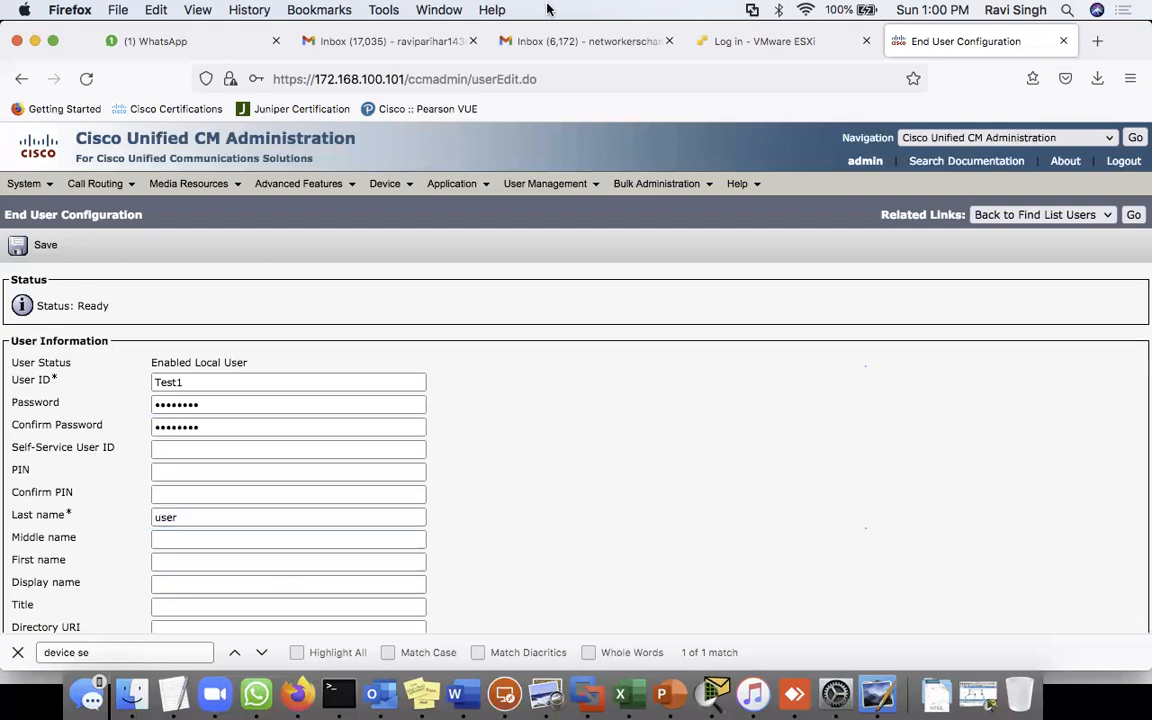
- Save the new end user Test1 and decline the browser's save-login prompt
scroll(581, 464, "down", 5)
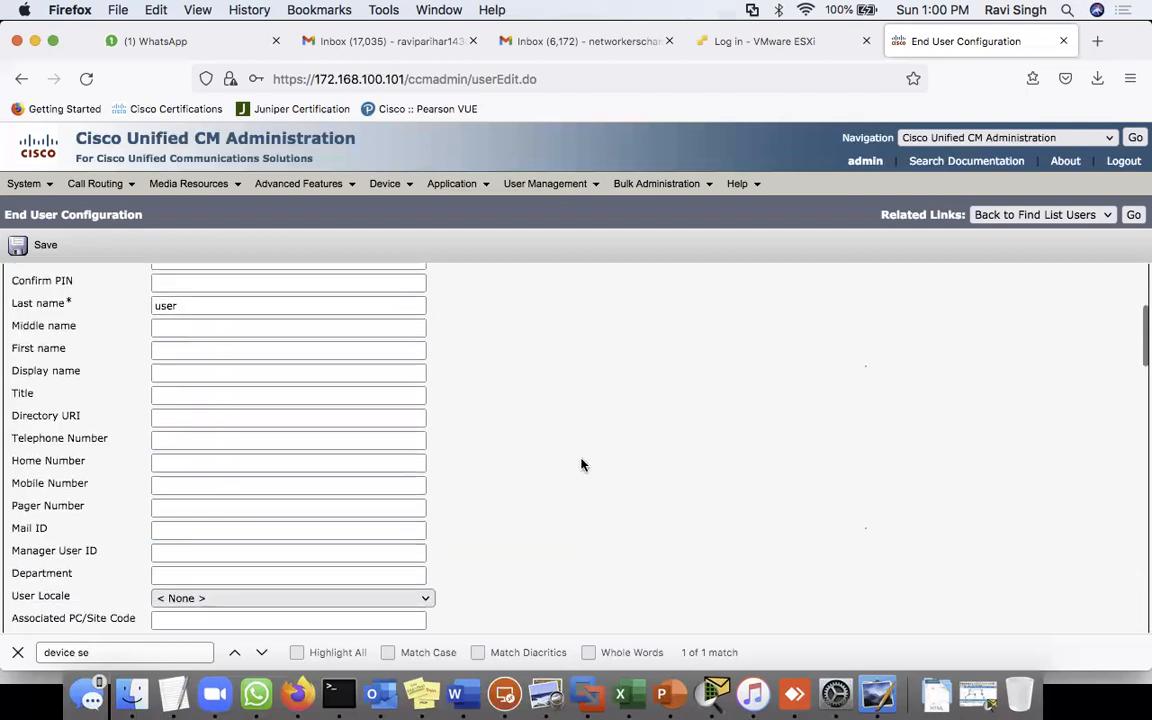
scroll(563, 489, "down", 3)
scroll(563, 491, "down", 8)
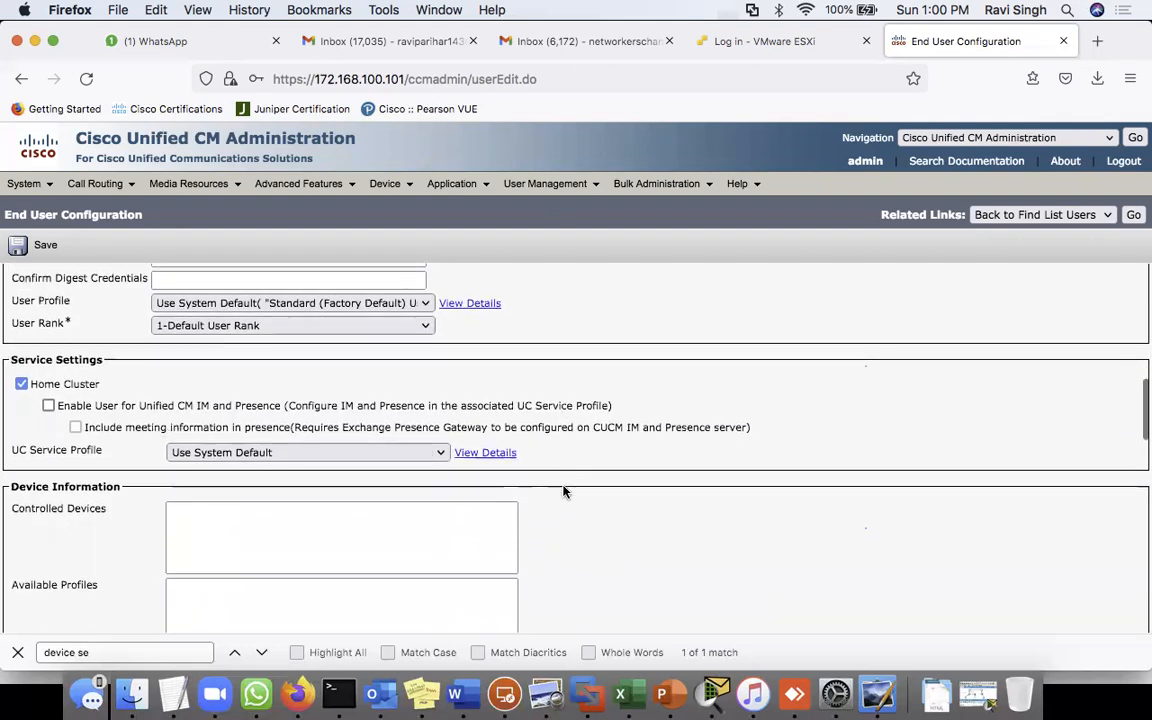
scroll(563, 489, "down", 10)
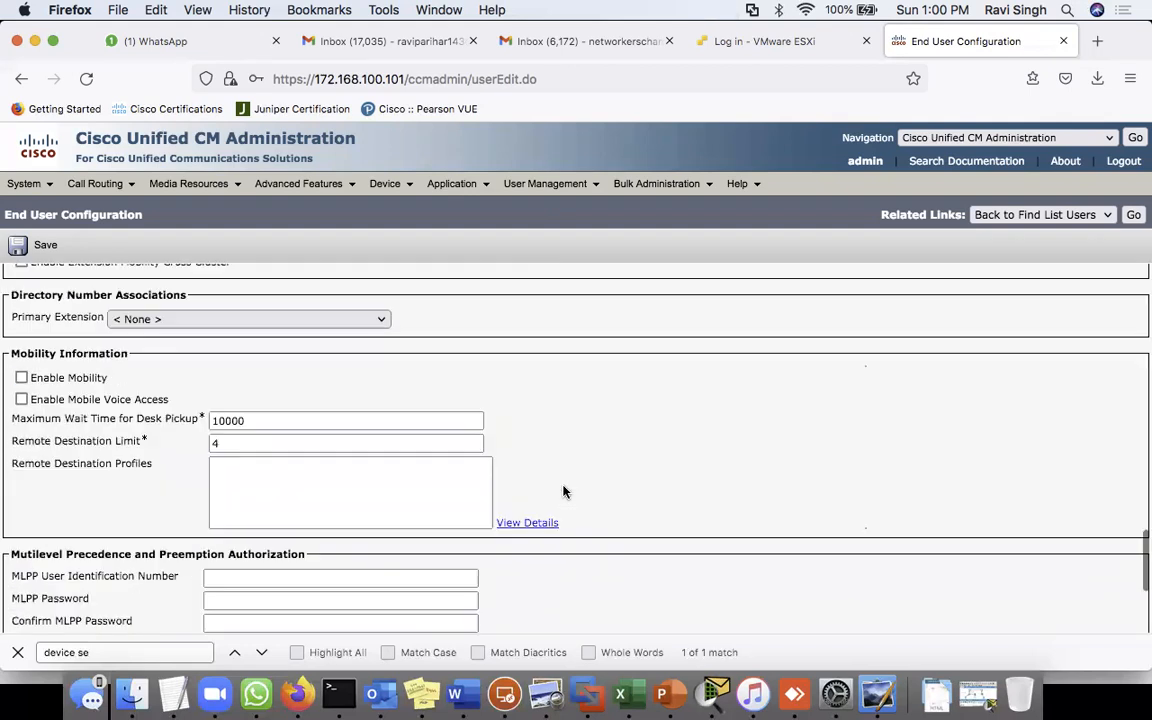
left_click(28, 571)
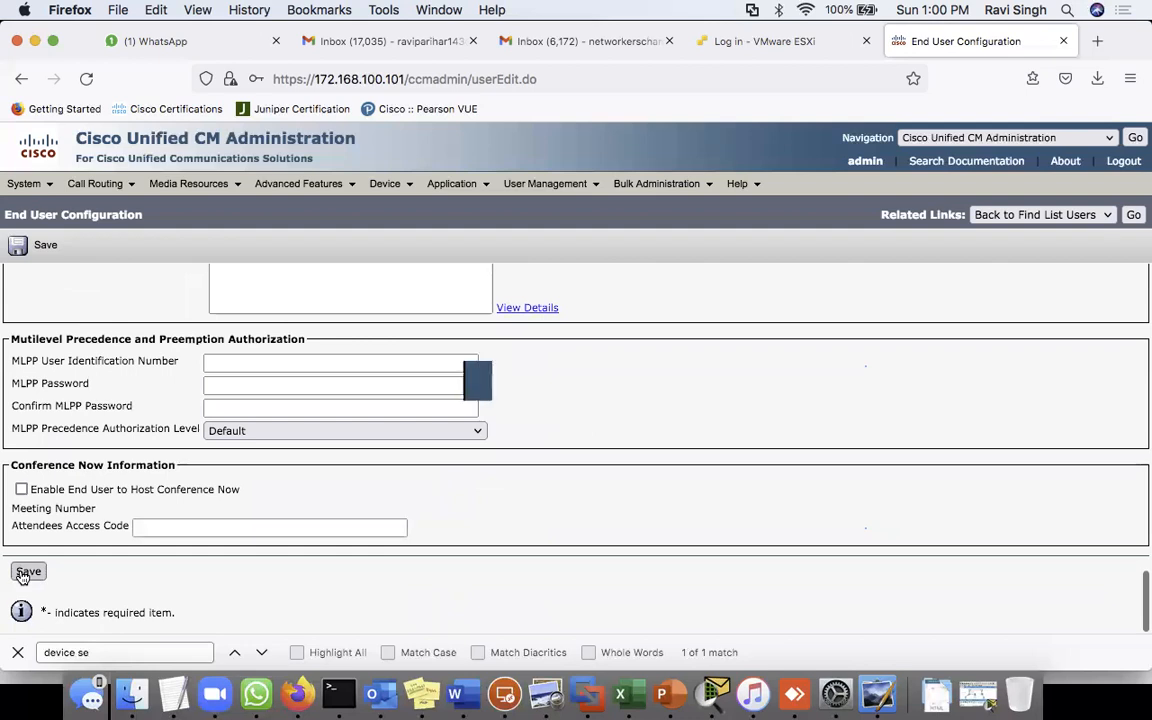
left_click(440, 318)
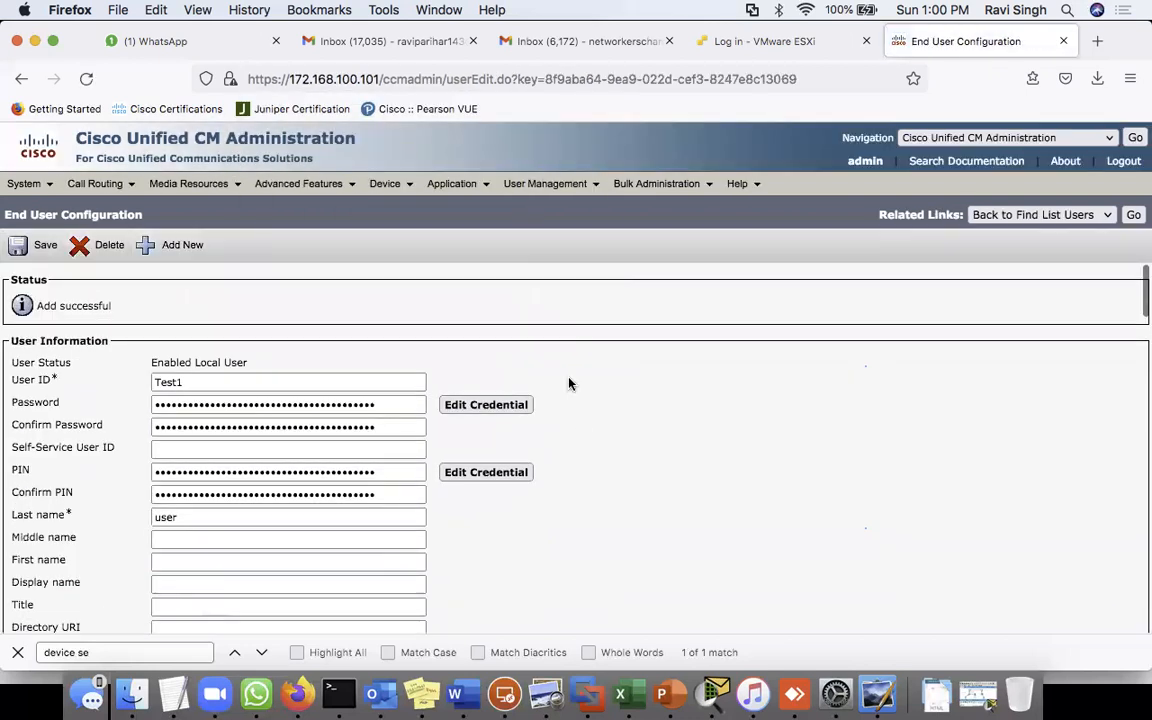
- Return to the end user list, now 10 users including Test1, and reopen Test1's configuration
scroll(607, 499, "down", 10)
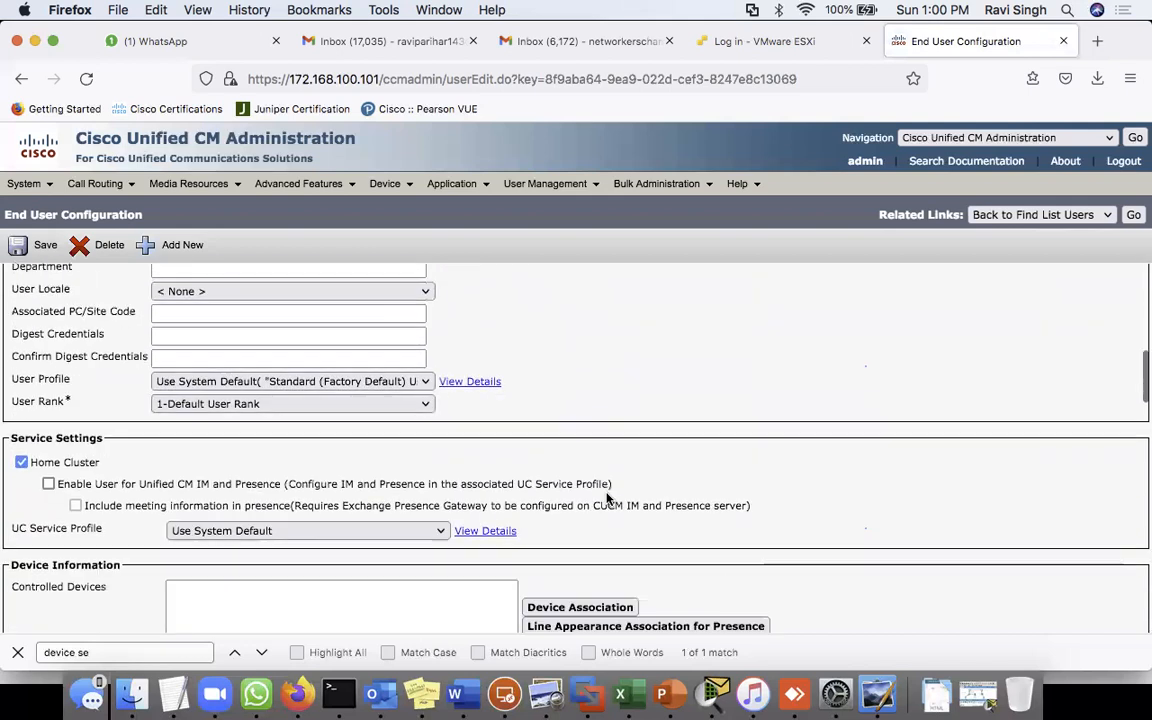
scroll(607, 499, "down", 20)
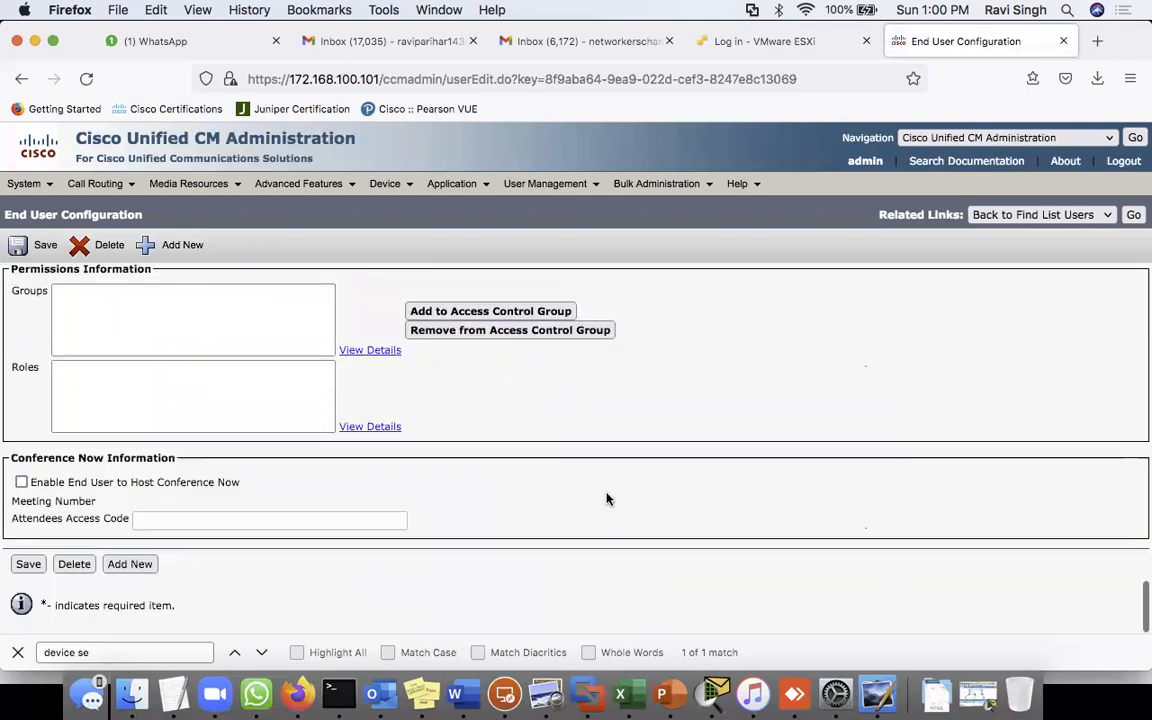
scroll(607, 499, "up", 15)
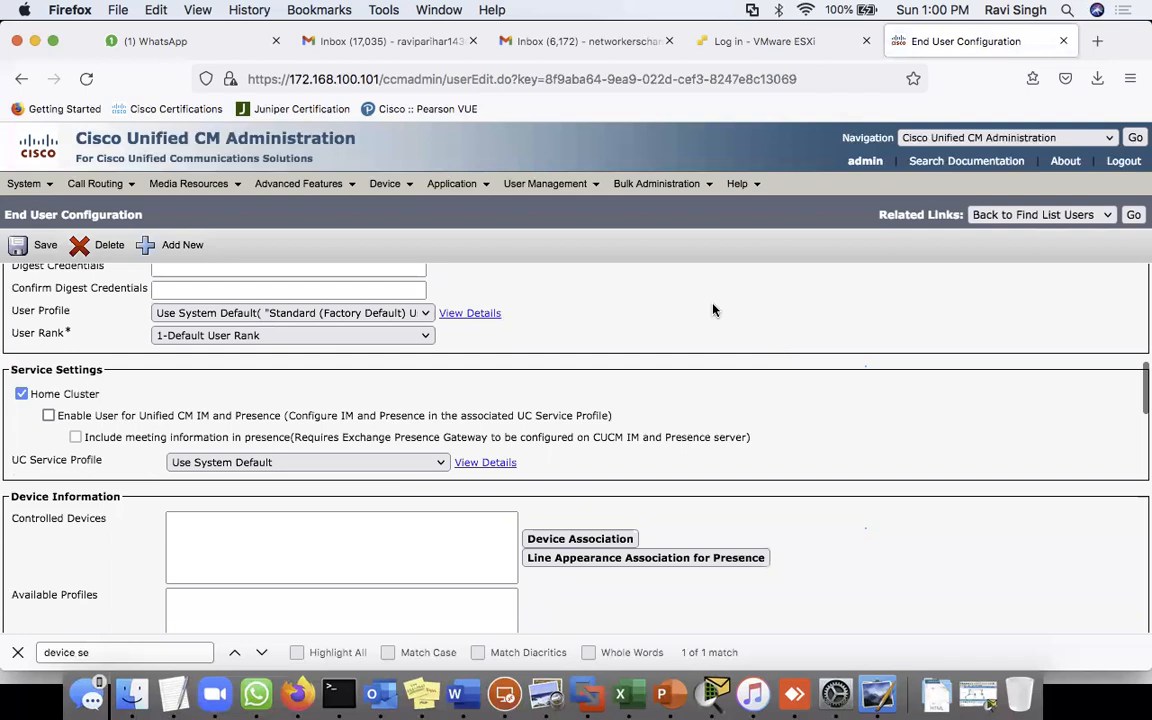
scroll(713, 310, "up", 10)
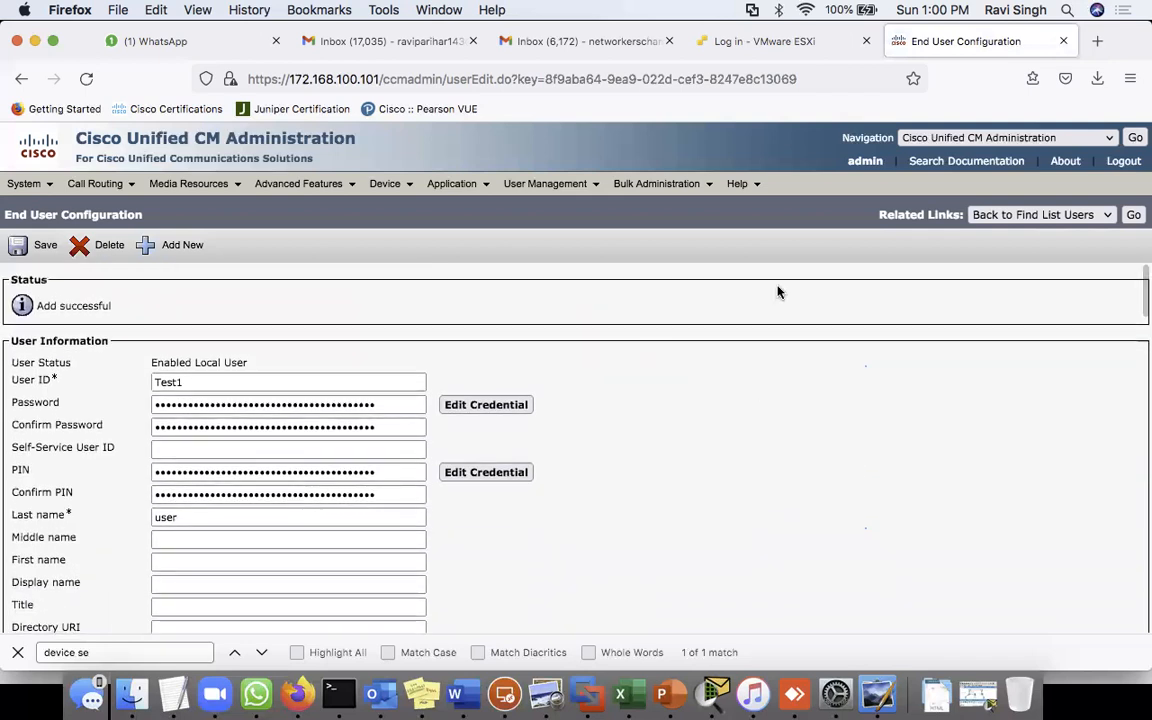
left_click(1133, 214)
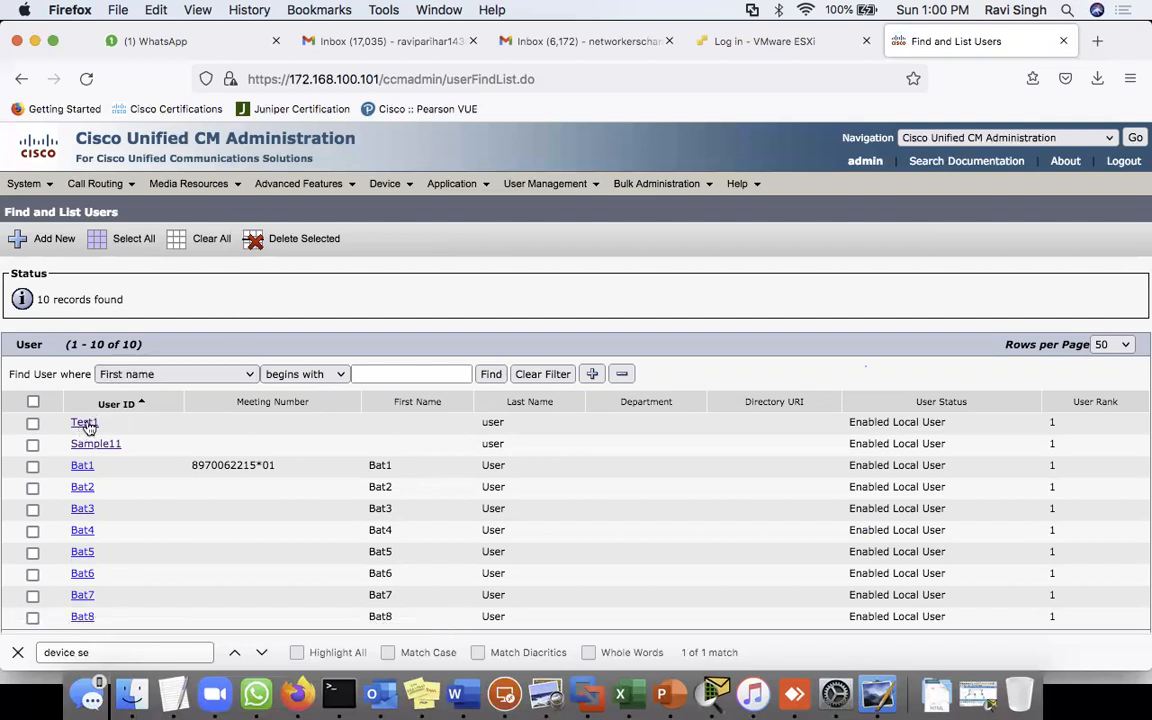
left_click(84, 424)
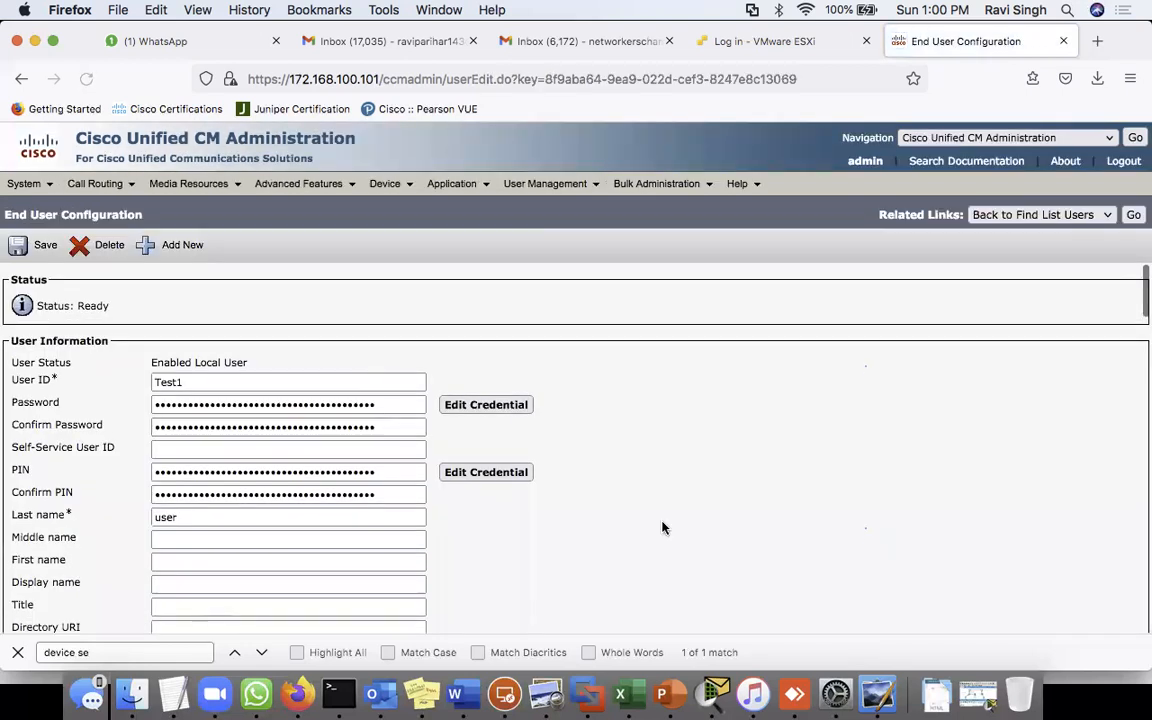
scroll(662, 528, "down", 5)
scroll(662, 528, "down", 8)
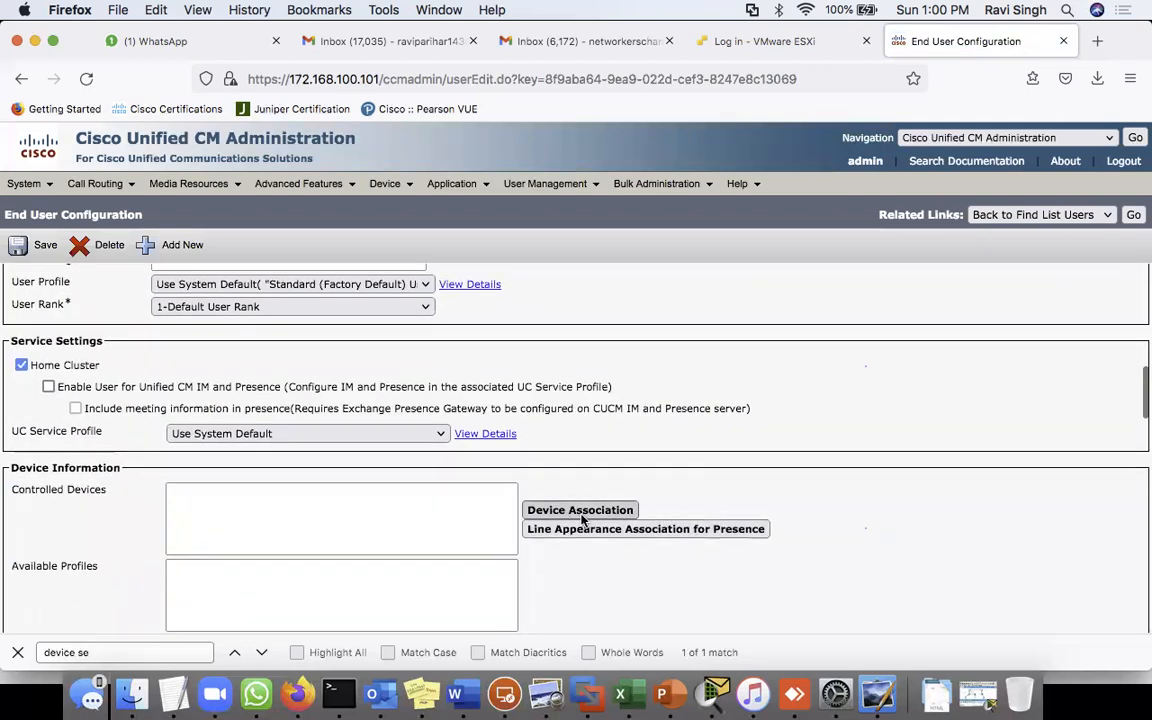
- Associate the phone SEP2401C7823191 with Test1 through Device Association
left_click(582, 513)
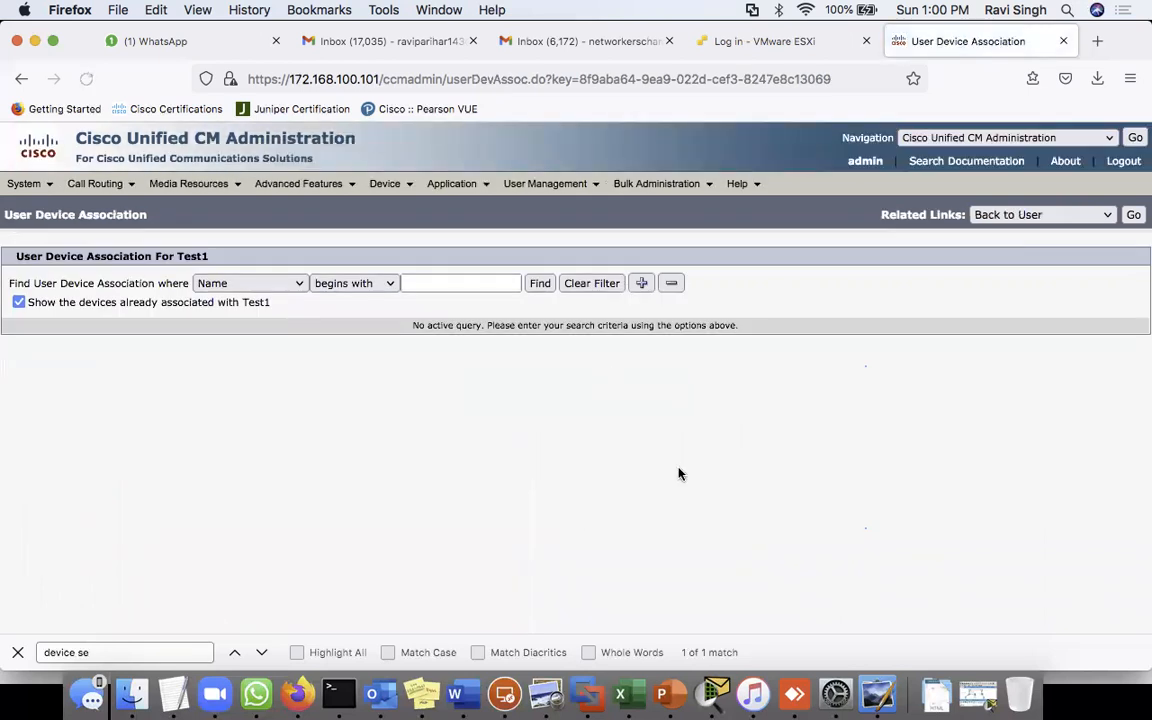
left_click(539, 286)
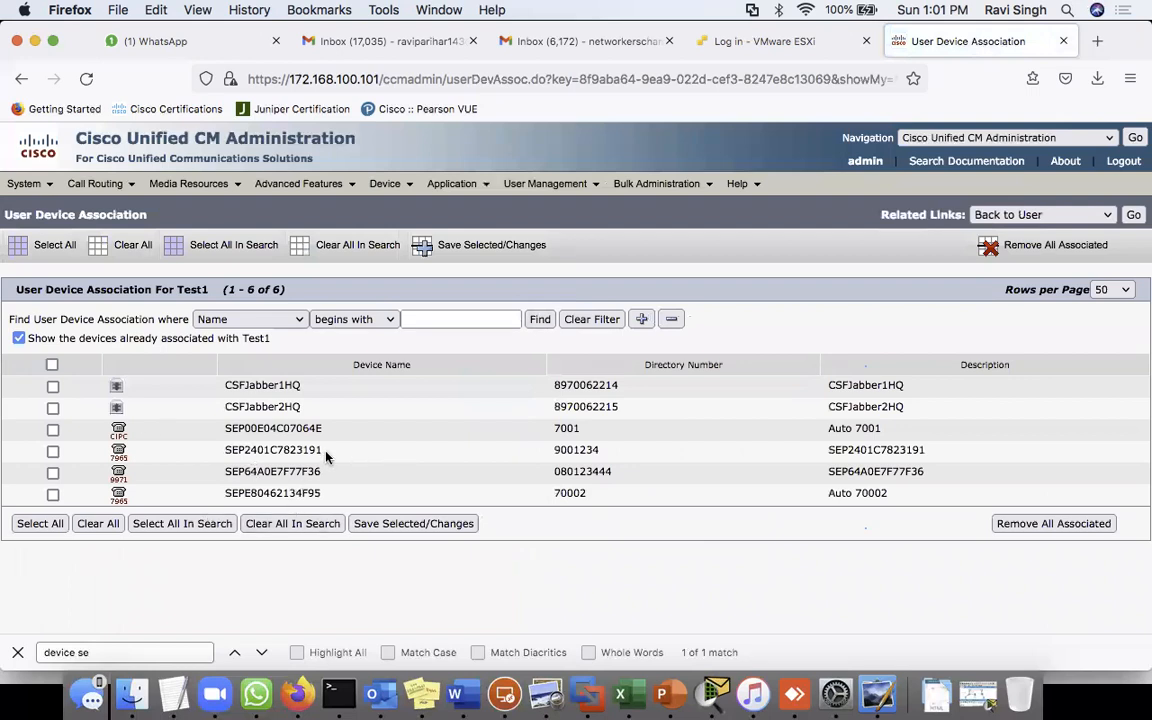
left_click_drag(322, 450, 98, 453)
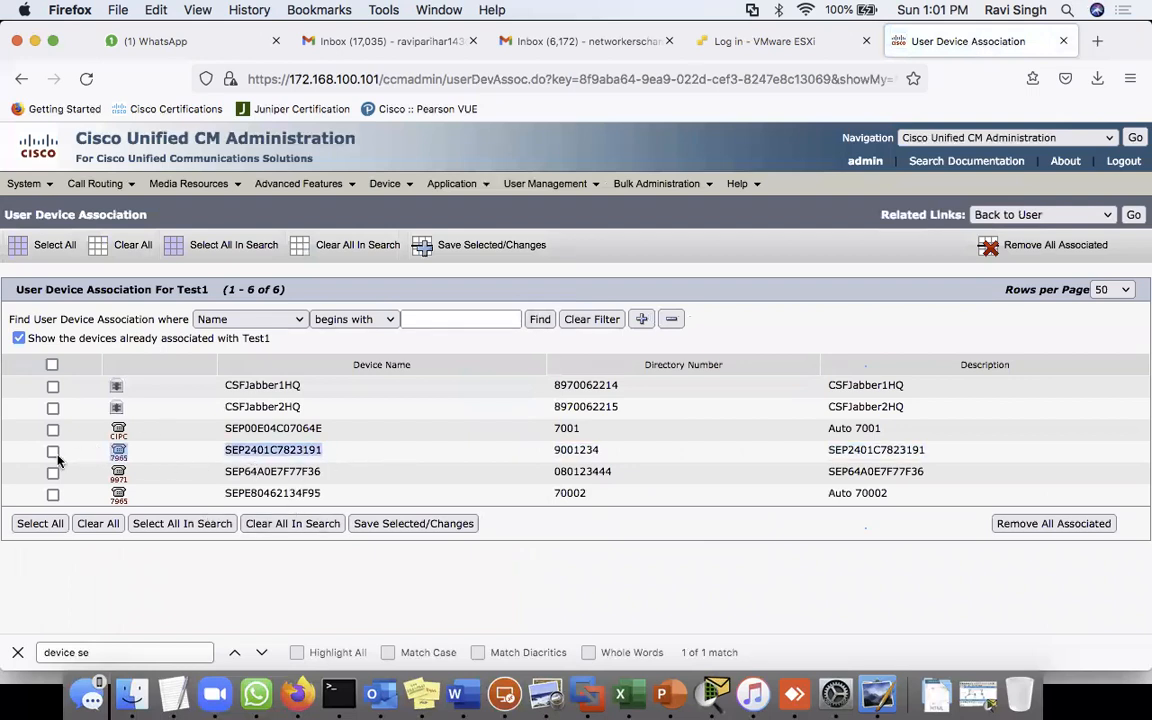
left_click(53, 452)
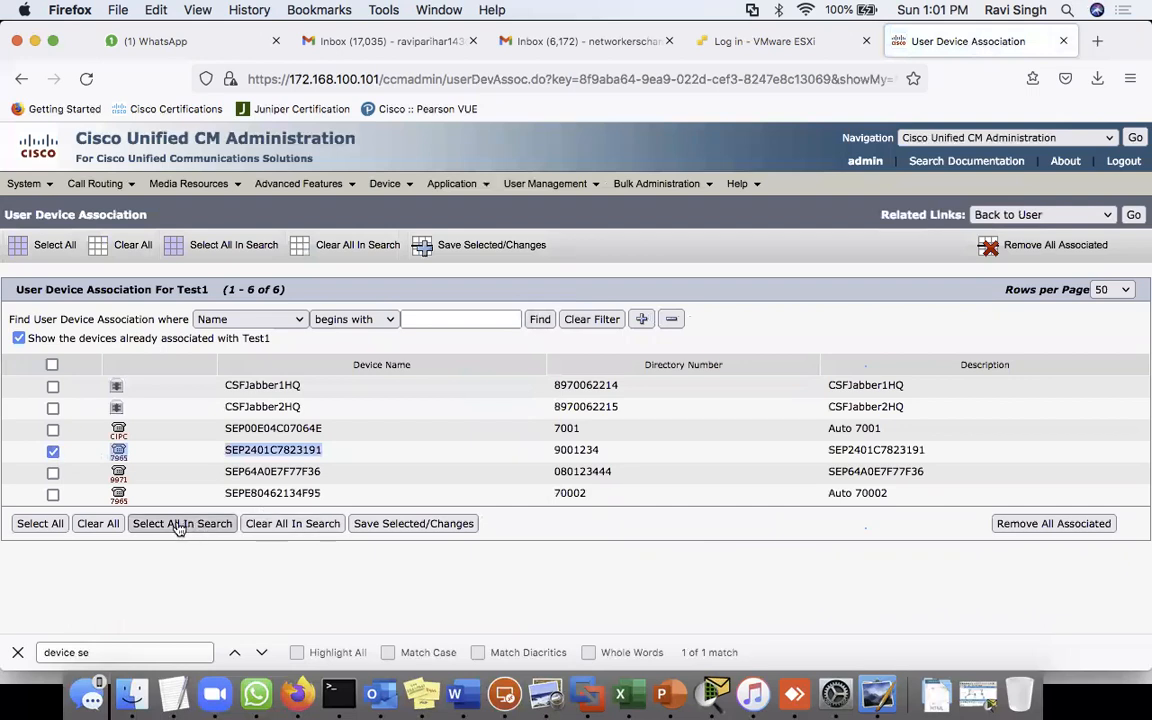
left_click(393, 525)
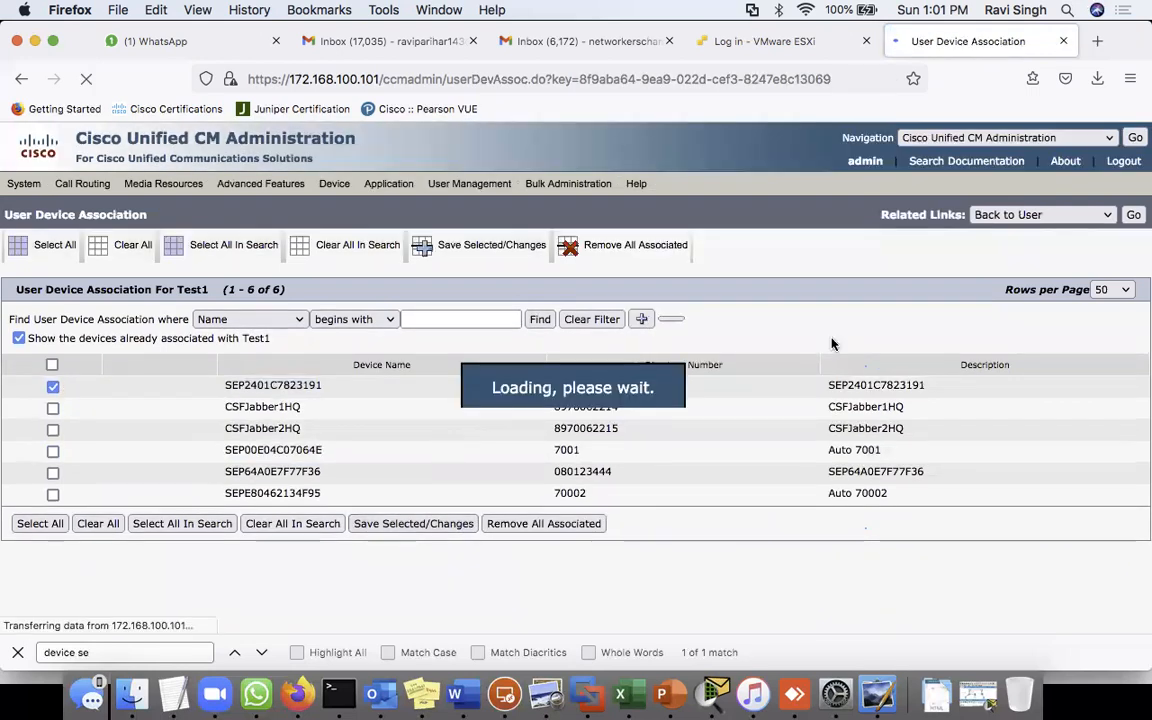
- Back on Test1's configuration, select SEP2401C7823191 as a controlled device and save
left_click(1133, 214)
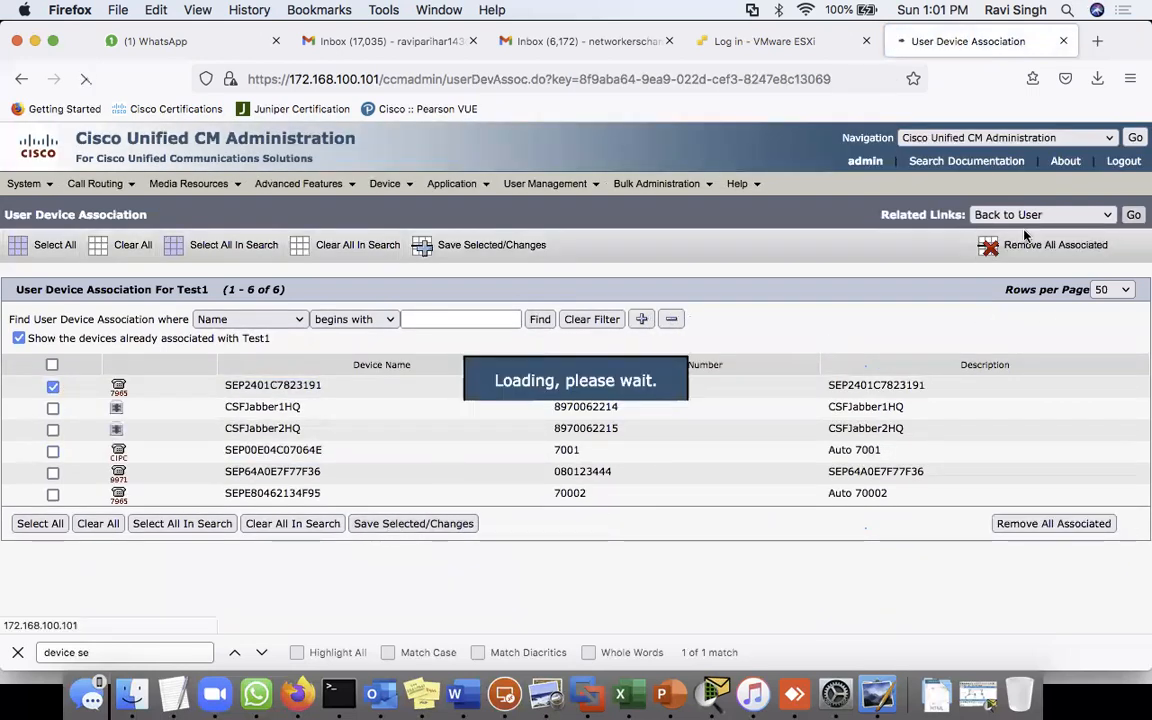
scroll(617, 540, "down", 10)
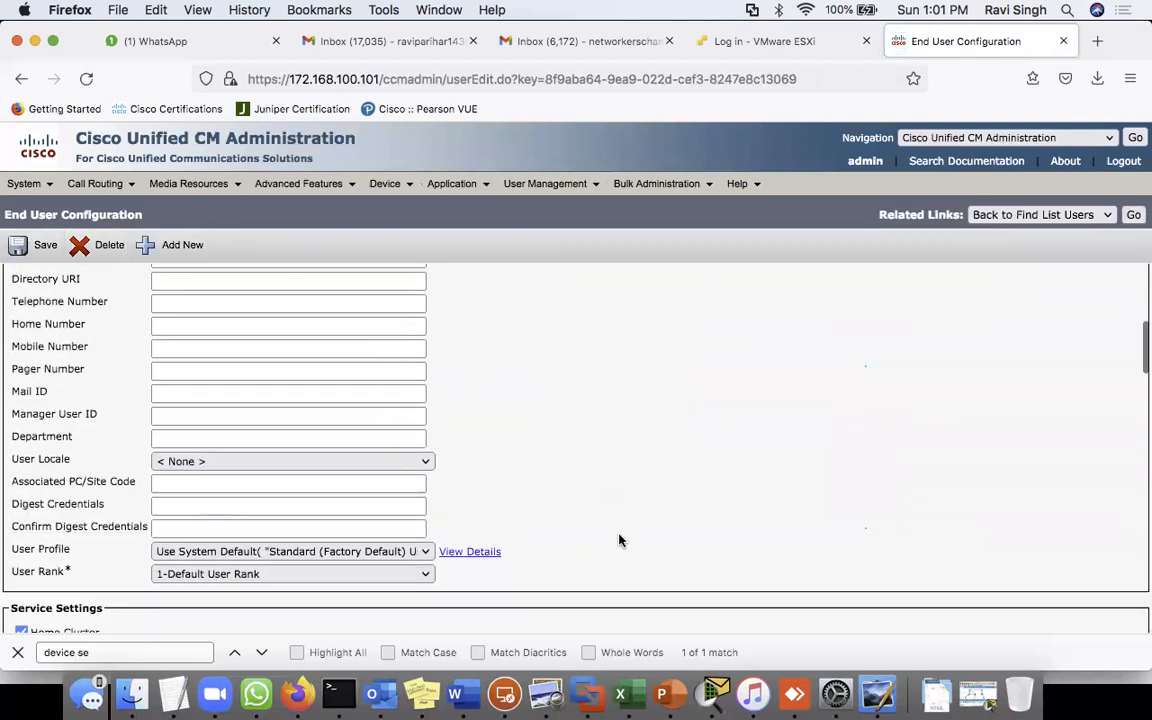
left_click(285, 400)
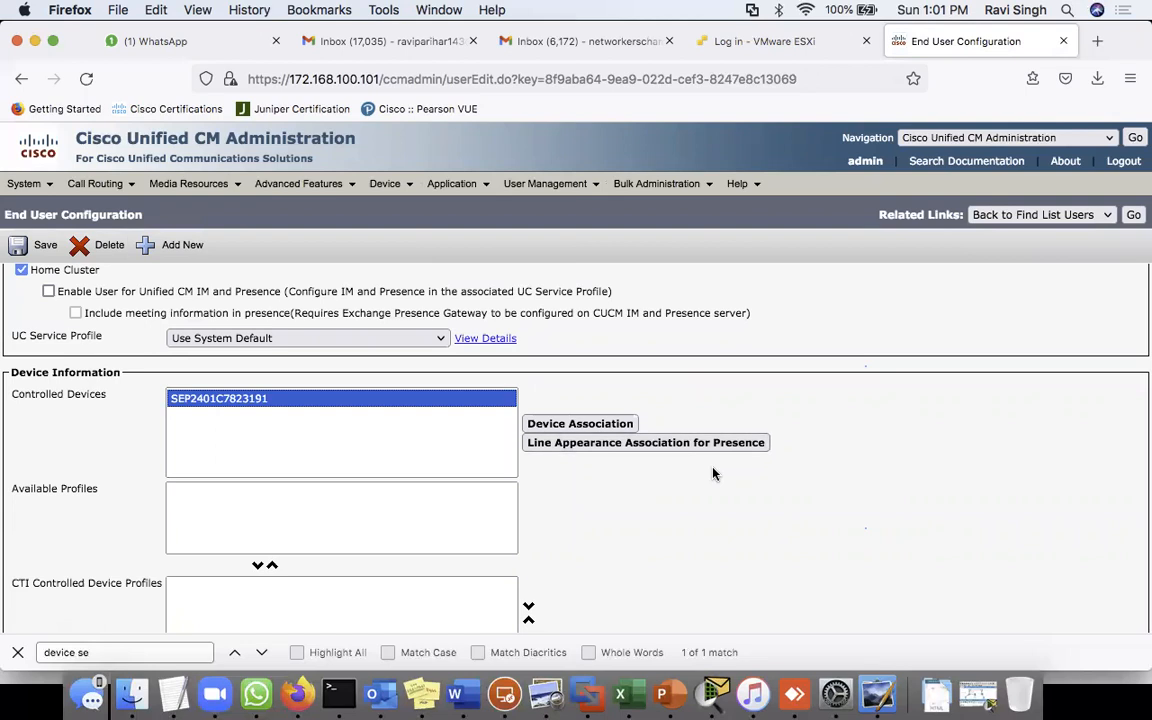
left_click(41, 250)
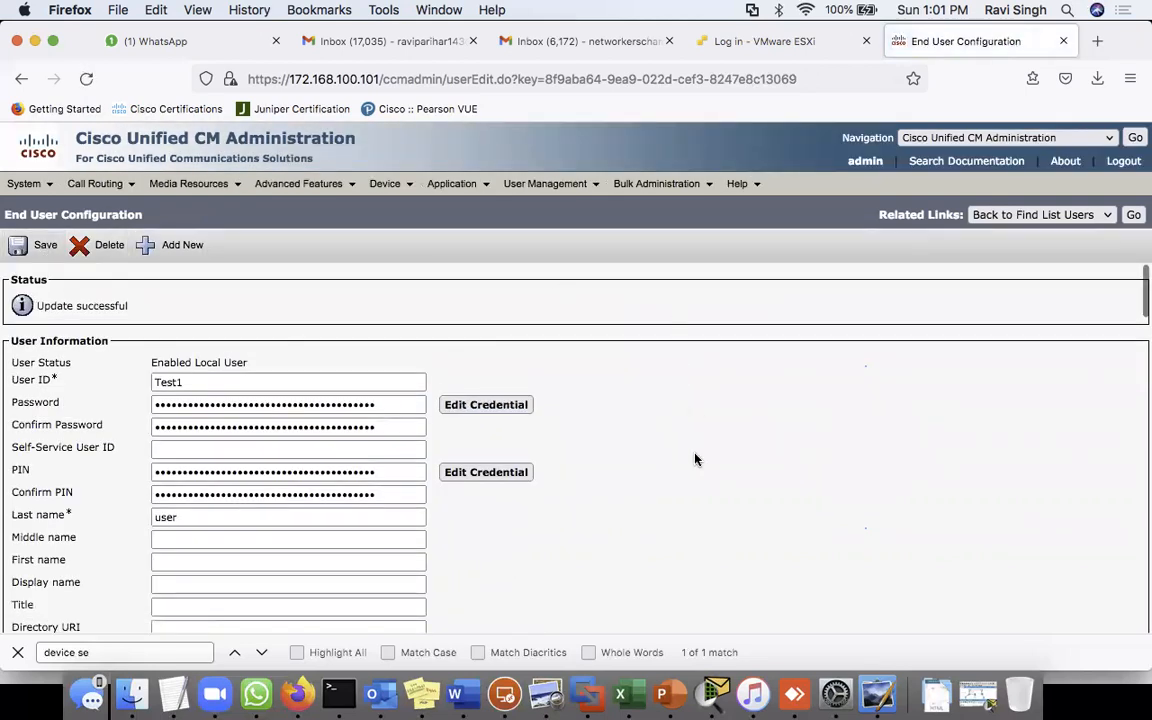
scroll(695, 458, "down", 15)
scroll(695, 458, "down", 5)
scroll(694, 458, "up", 10)
scroll(538, 412, "up", 1)
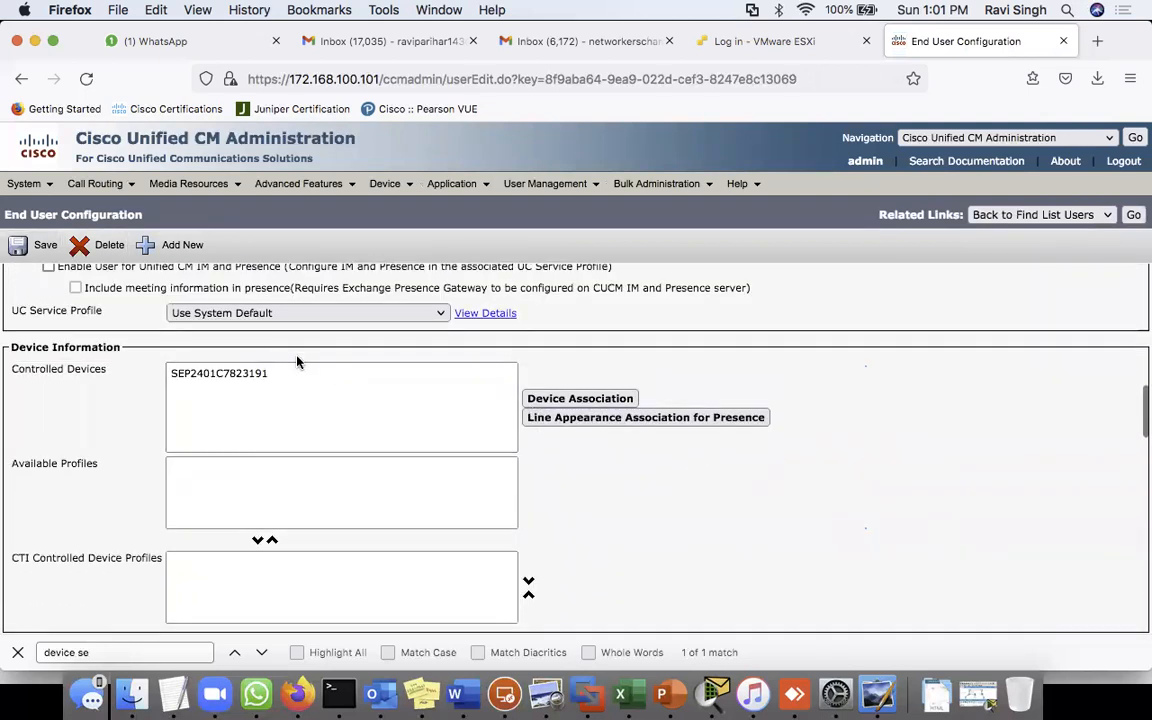
- Check the controlled phone and Update successful status, then open a new browser tab
left_click(249, 374)
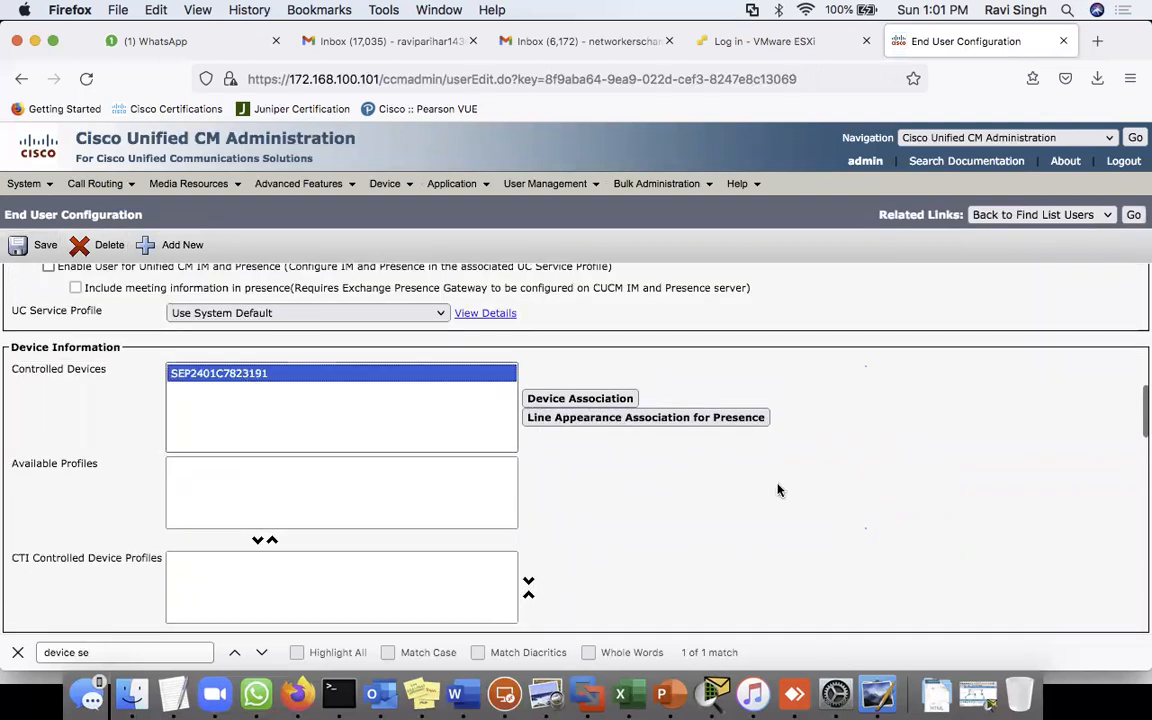
left_click(618, 184)
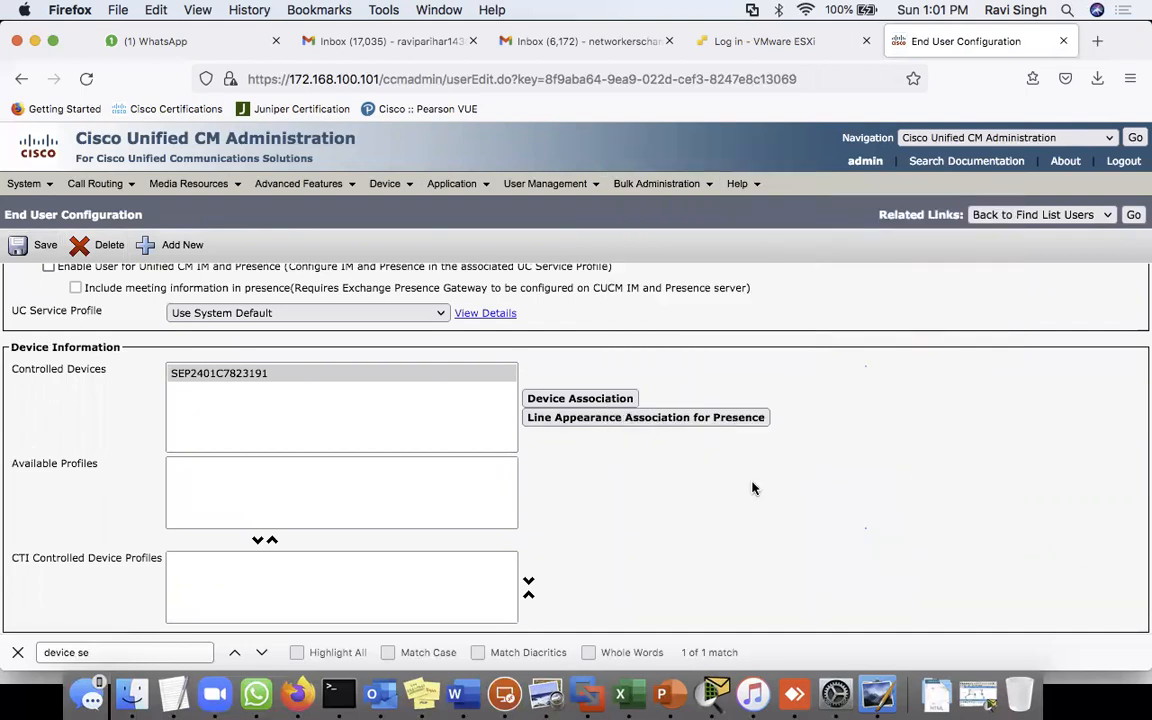
scroll(702, 513, "down", 15)
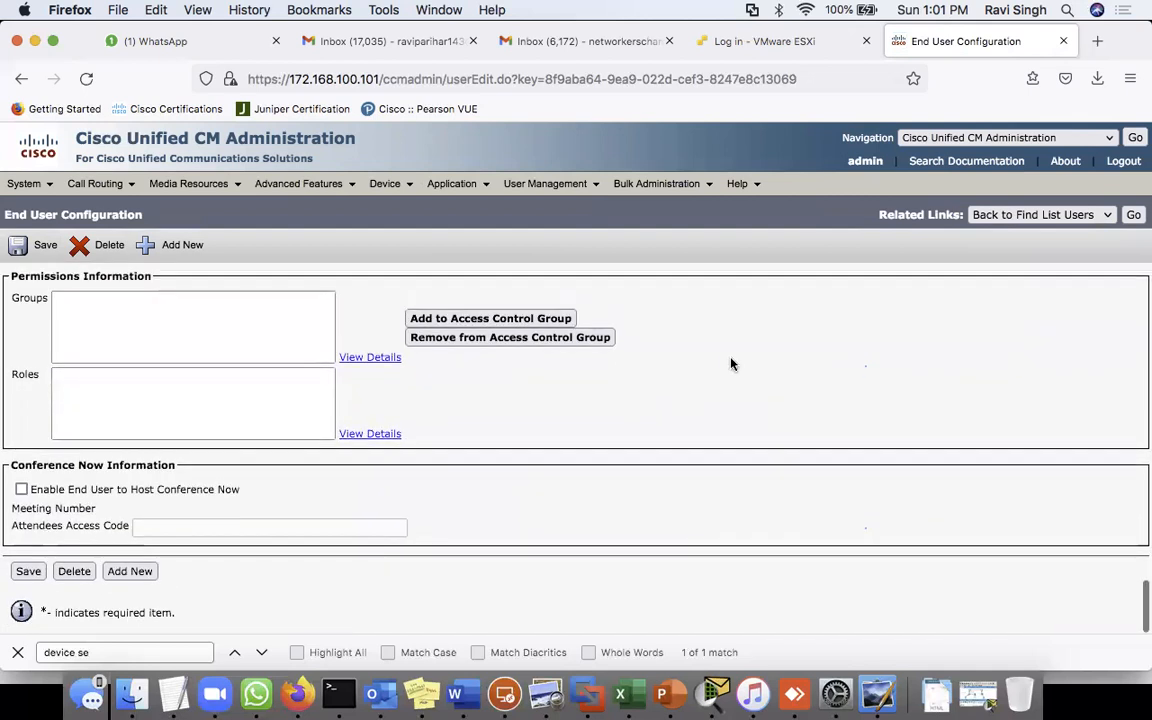
scroll(692, 424, "up", 5)
scroll(650, 401, "up", 5)
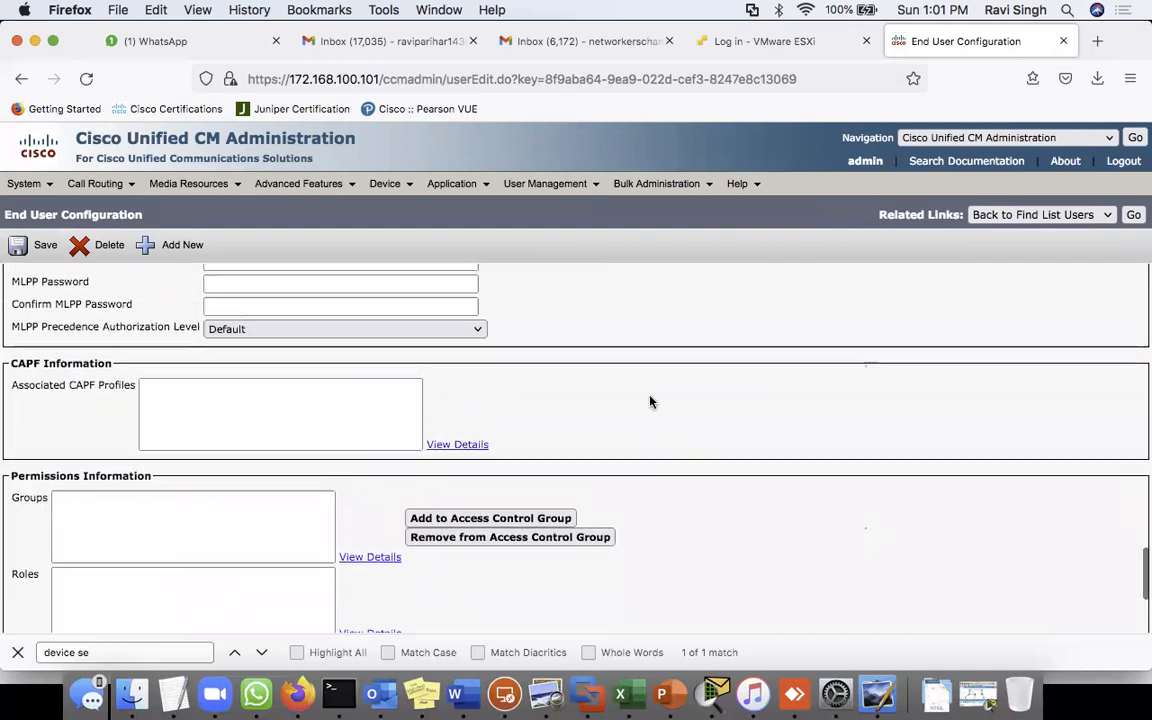
scroll(650, 401, "up", 15)
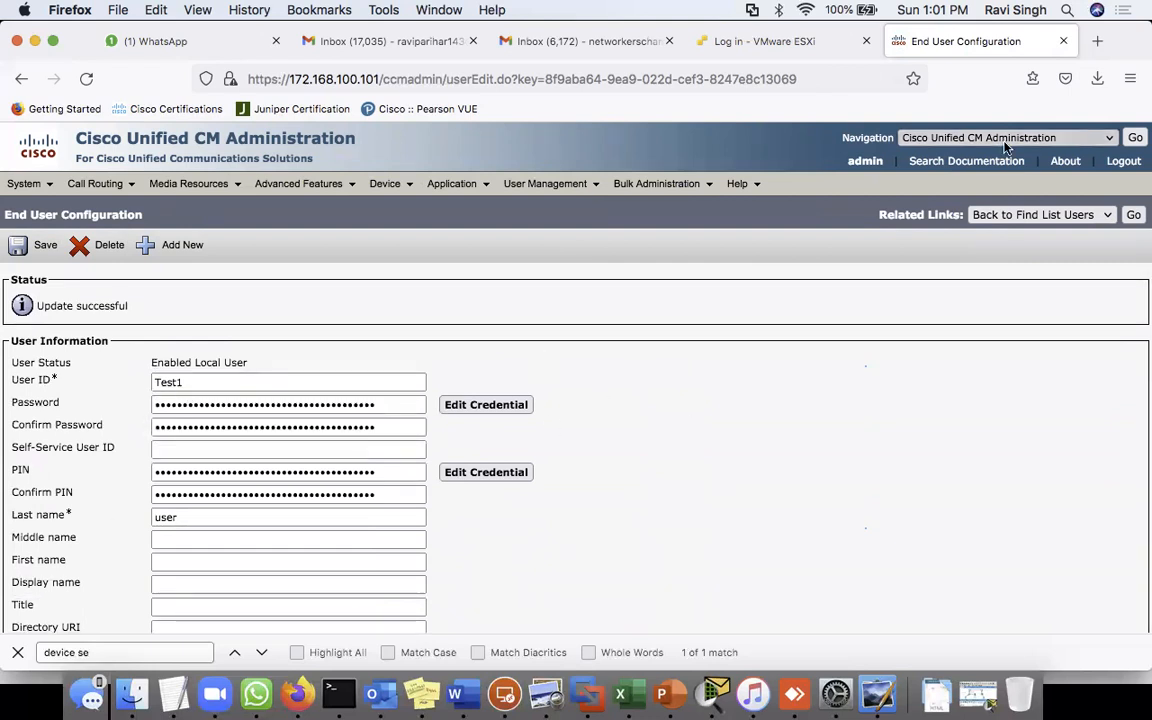
left_click(1097, 41)
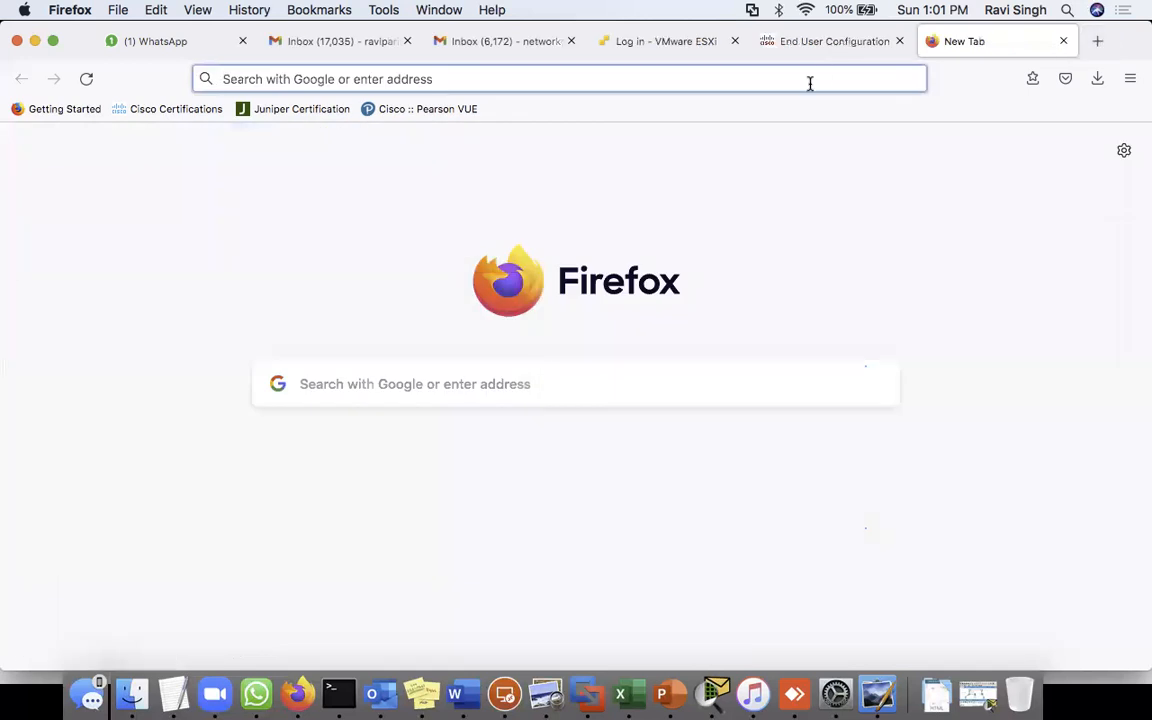
- Load the Self Care Portal login page at 172.168.100.101/ccmuser
left_click(810, 82)
type("172.")
key("Right")
key("BackSpace")
key("BackSpace")
key("BackSpace")
type("101/")
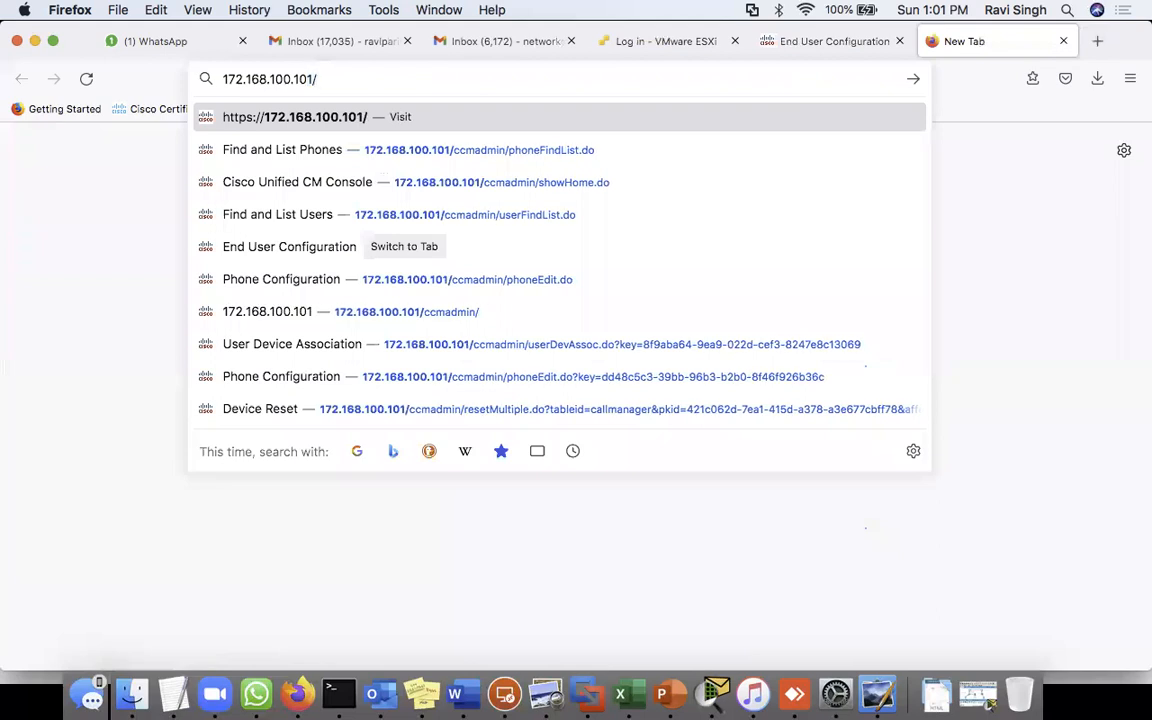
type("ccm")
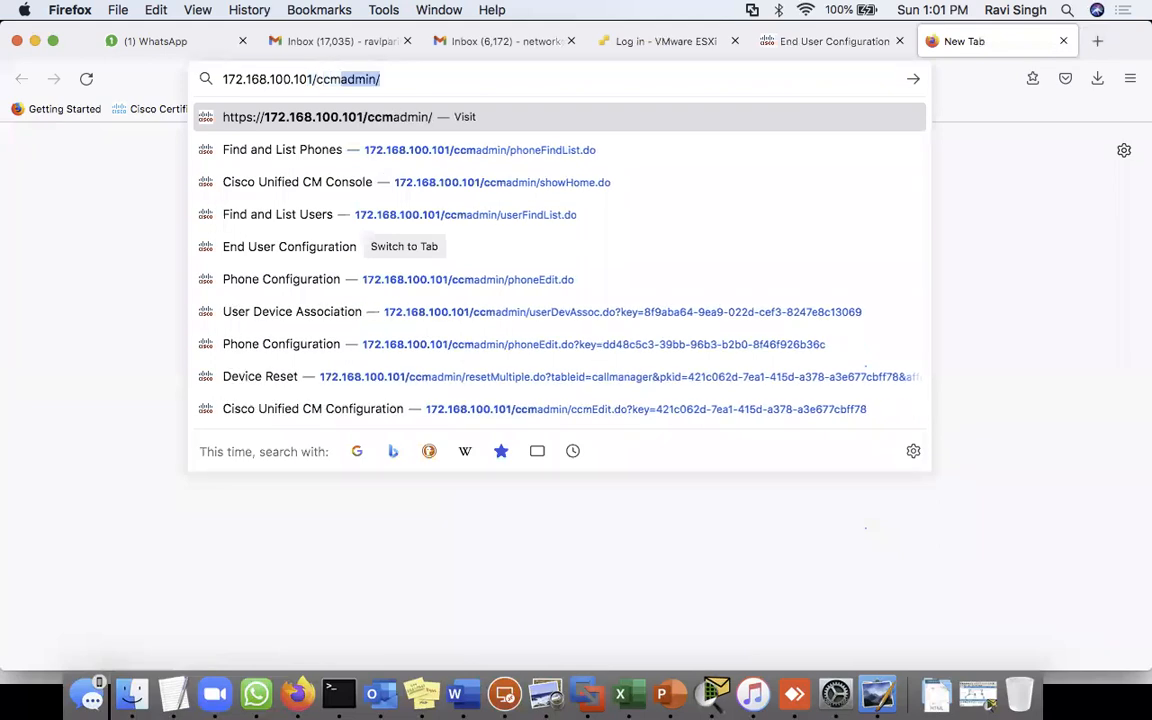
type("u")
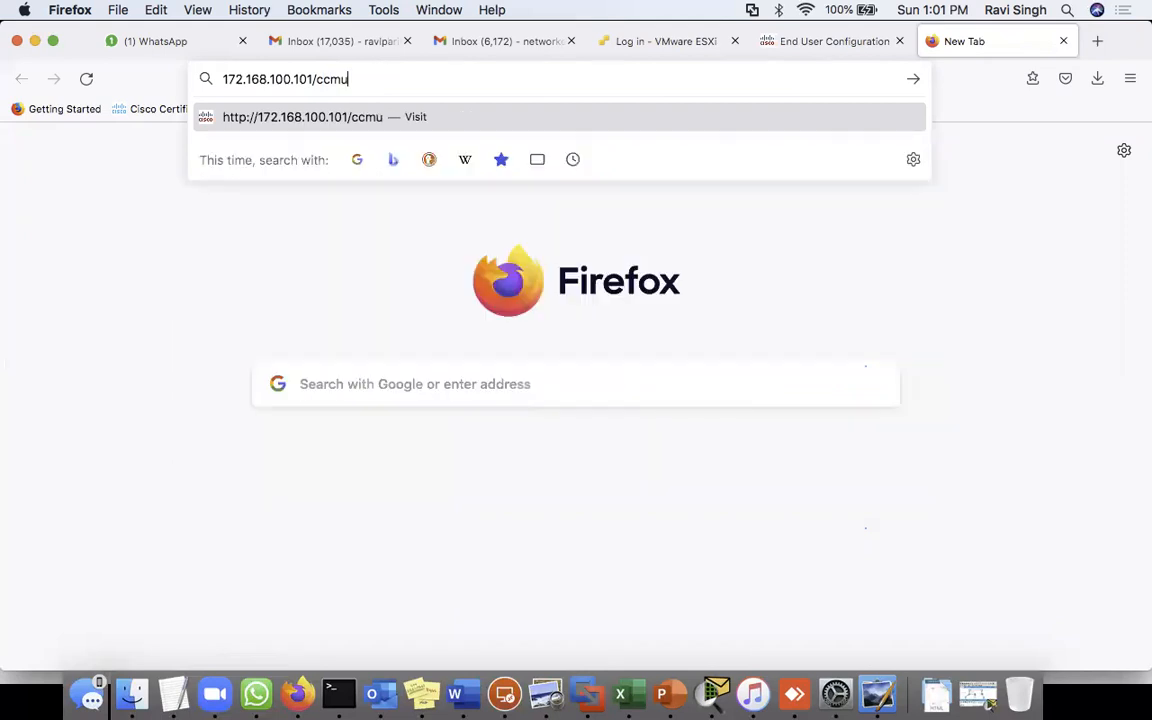
type("ser")
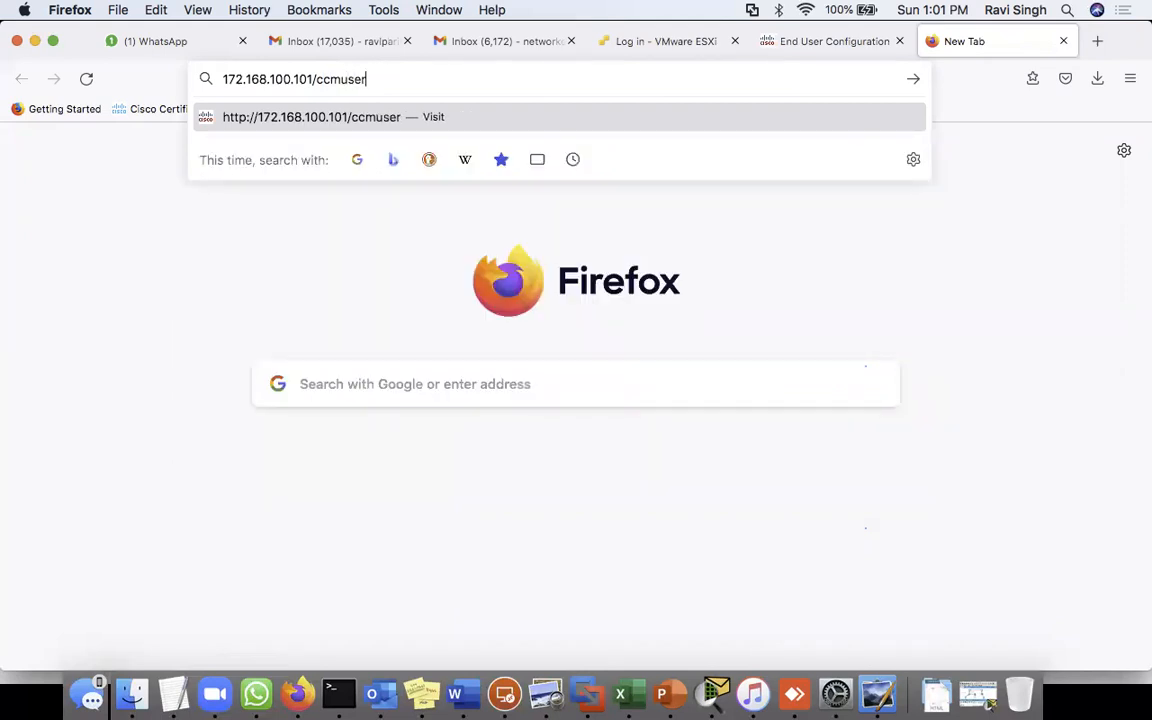
key("Return")
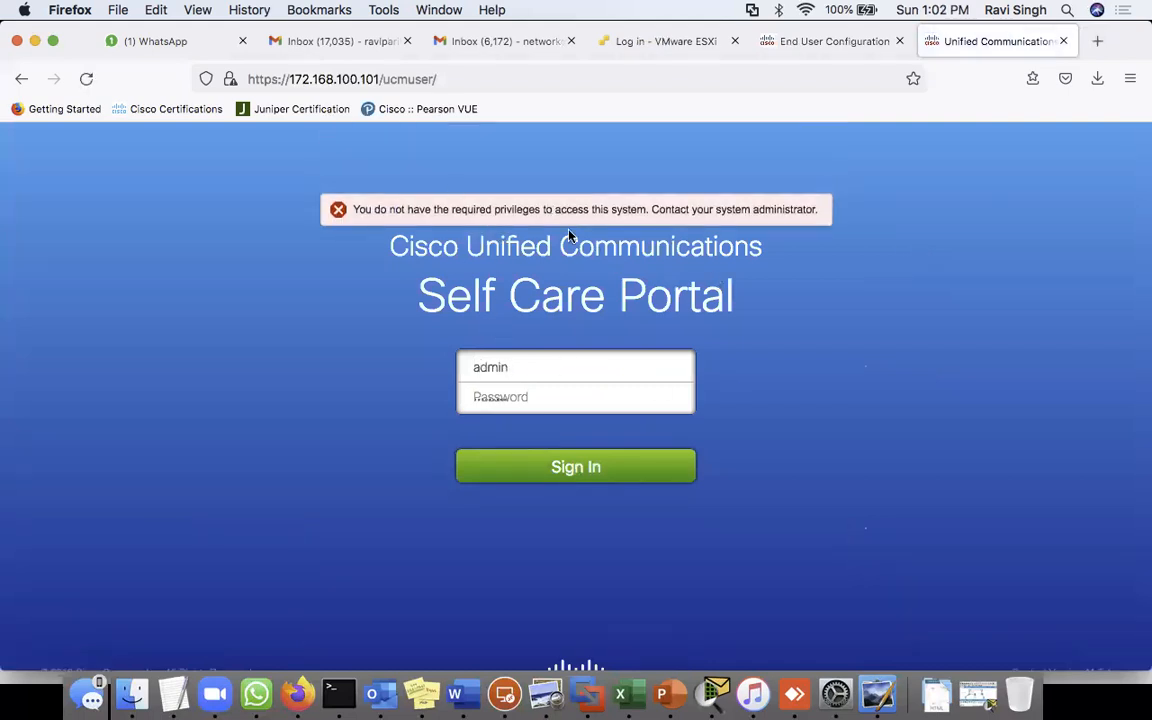
- Sign in as Test1 with its password and highlight the resulting missing-privileges error
double_click(491, 368)
type("Test1")
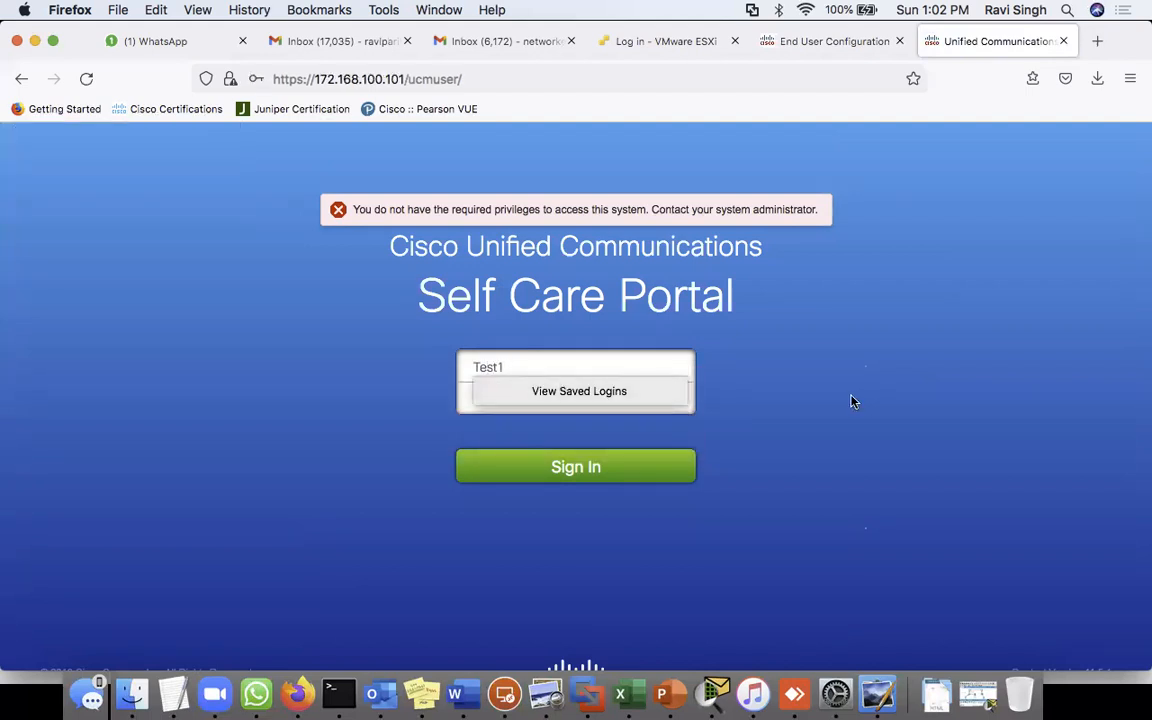
left_click(780, 412)
double_click(606, 397)
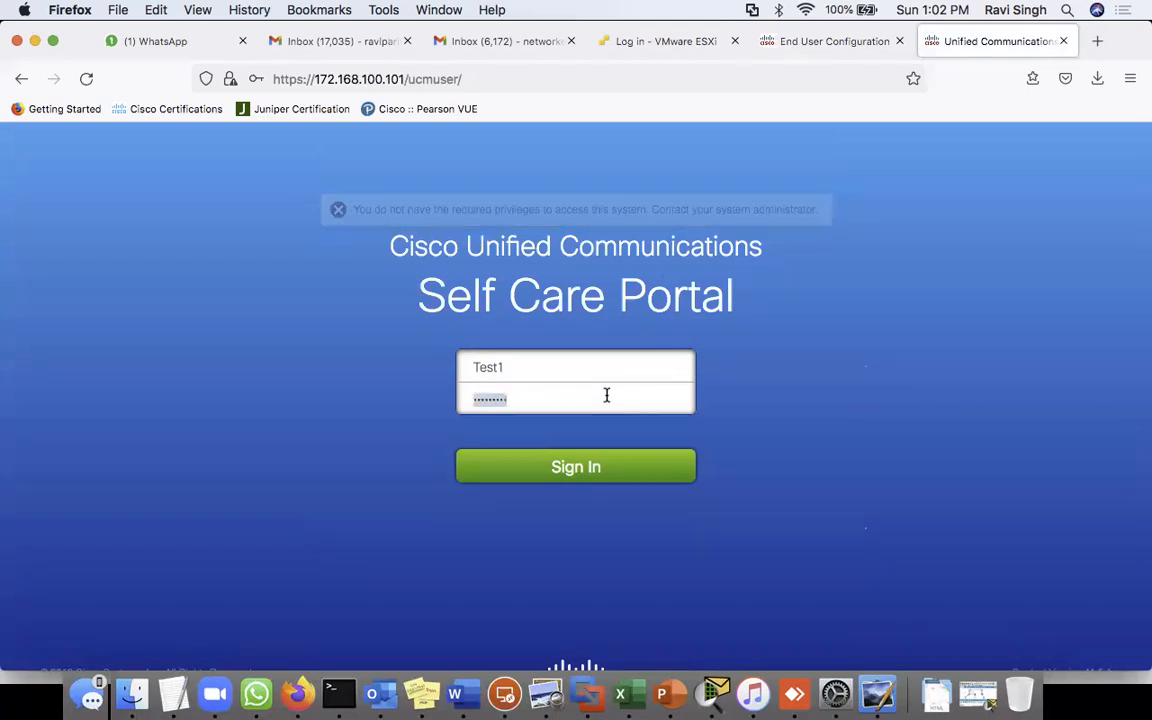
type("••")
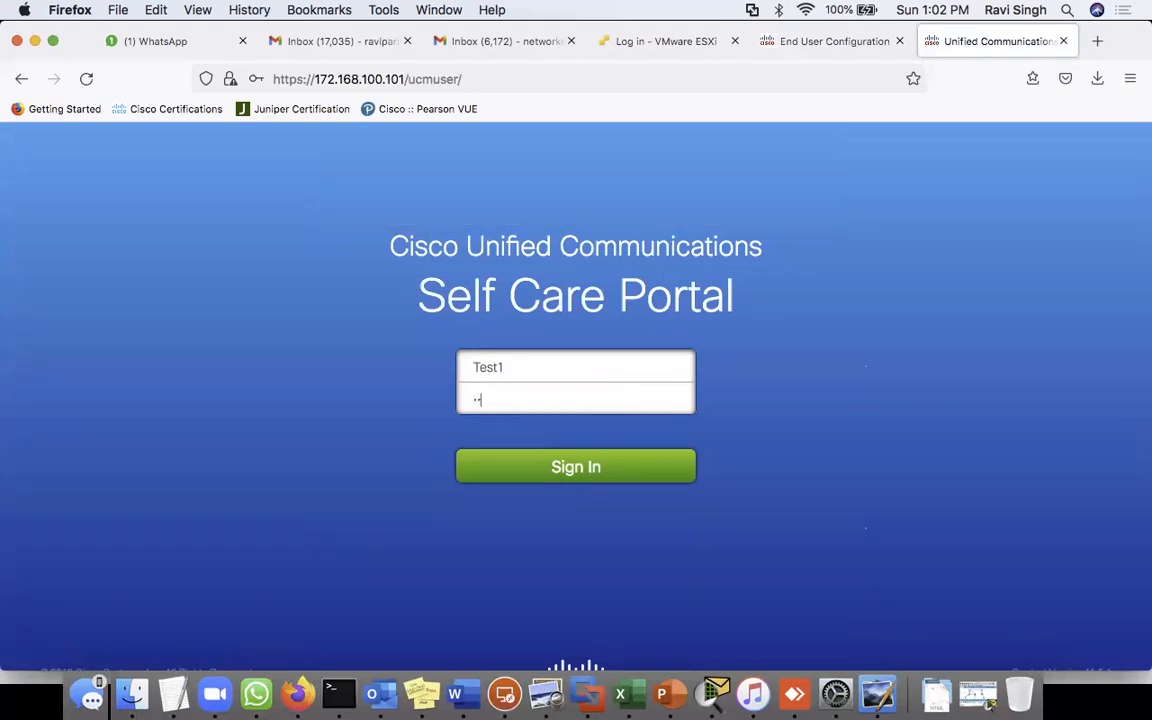
left_click(578, 481)
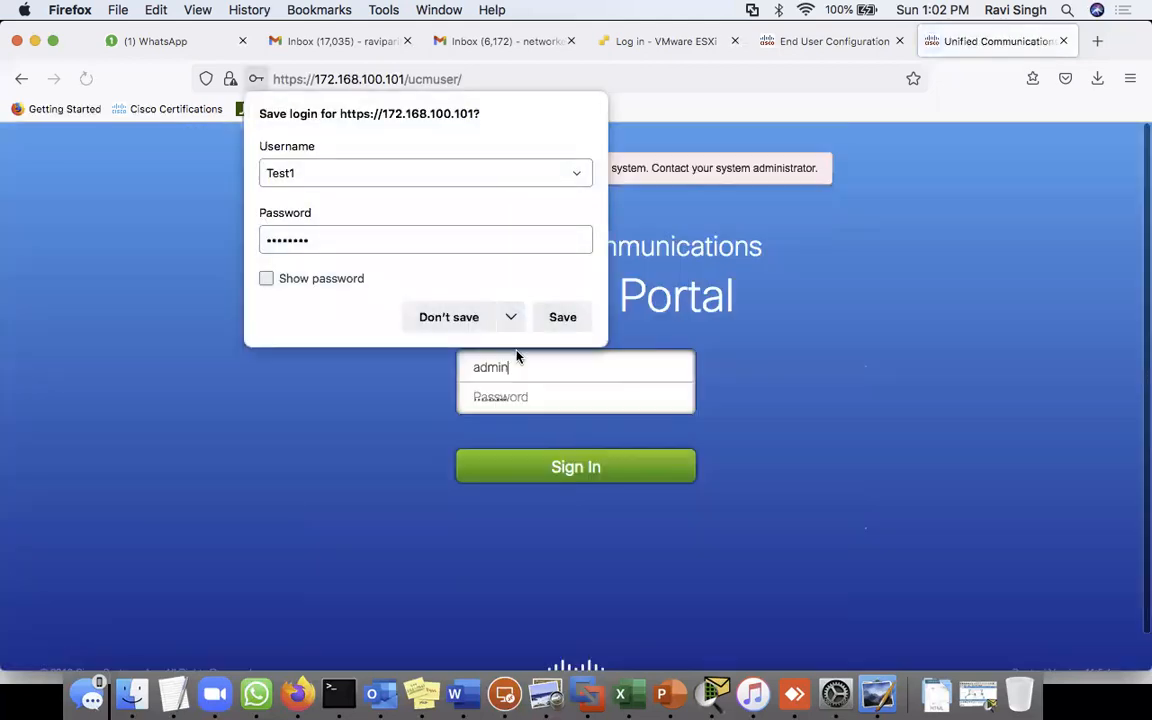
left_click(446, 318)
left_click_drag(363, 208, 826, 228)
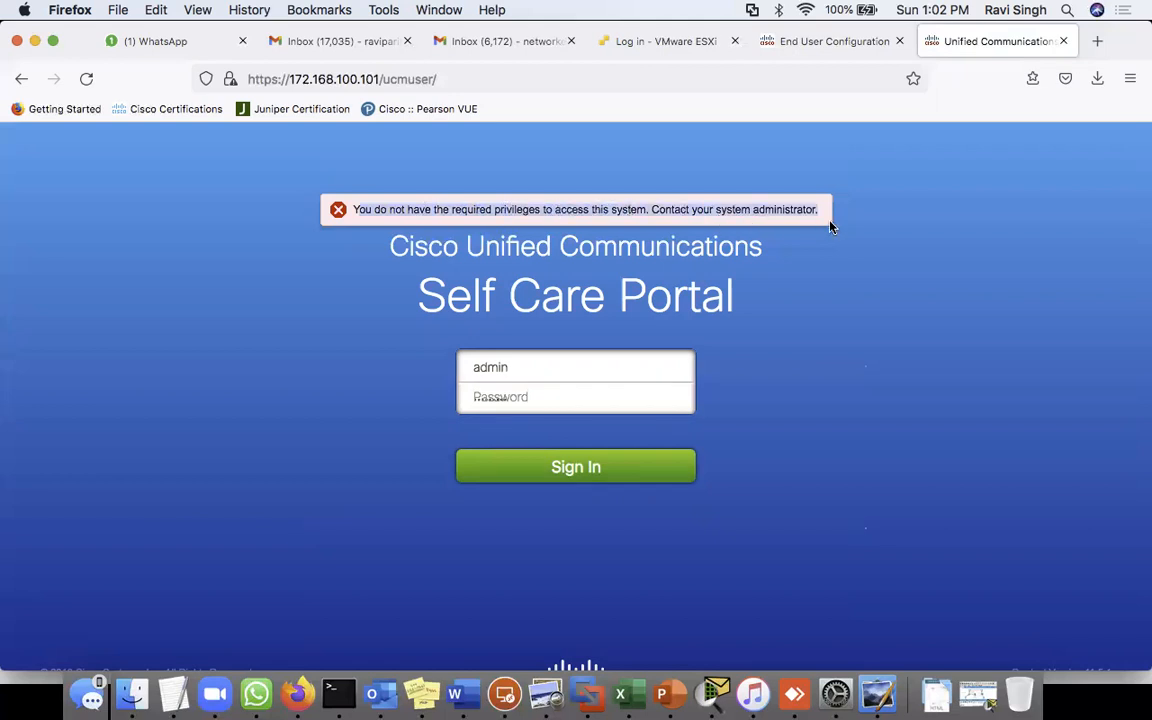
- Close the portal tab, log back into CM Administration, and show Test1's empty Permissions Groups list
left_click(1063, 43)
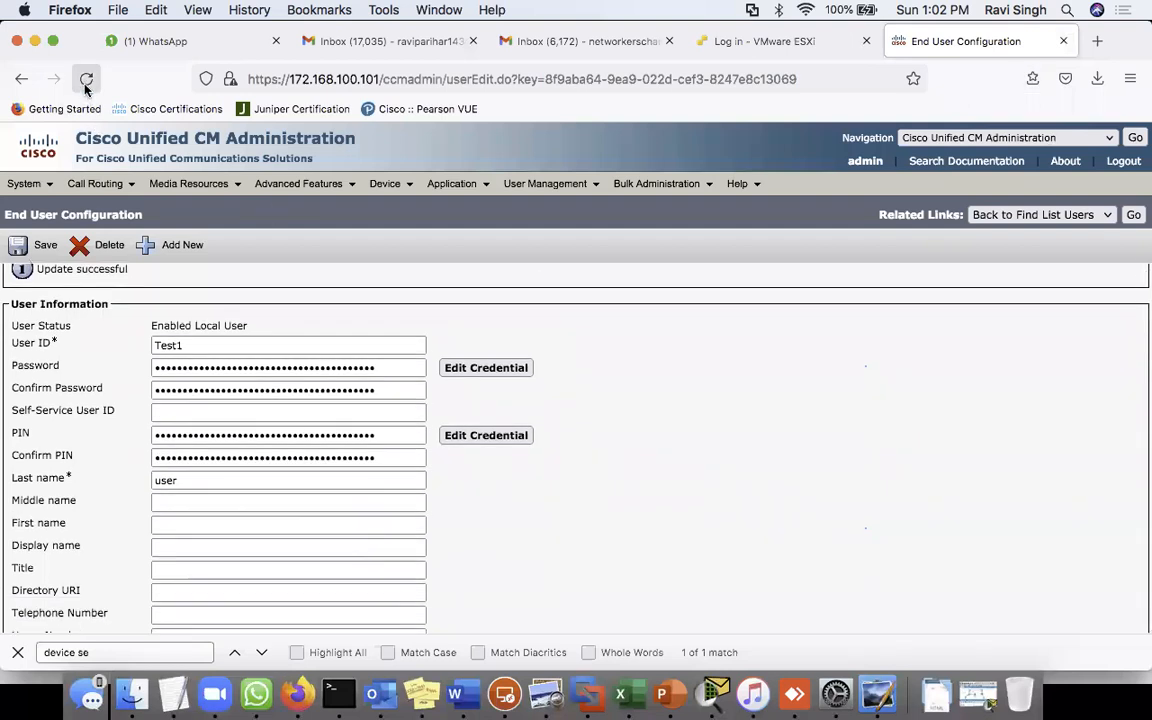
left_click(86, 78)
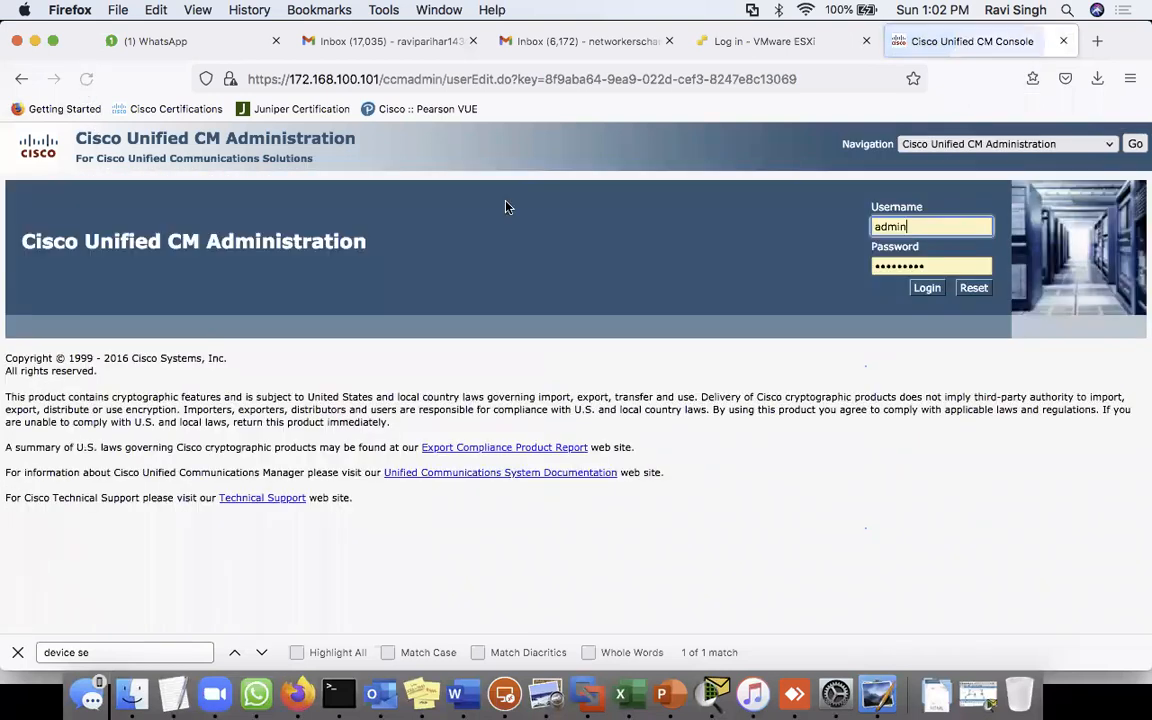
left_click(927, 289)
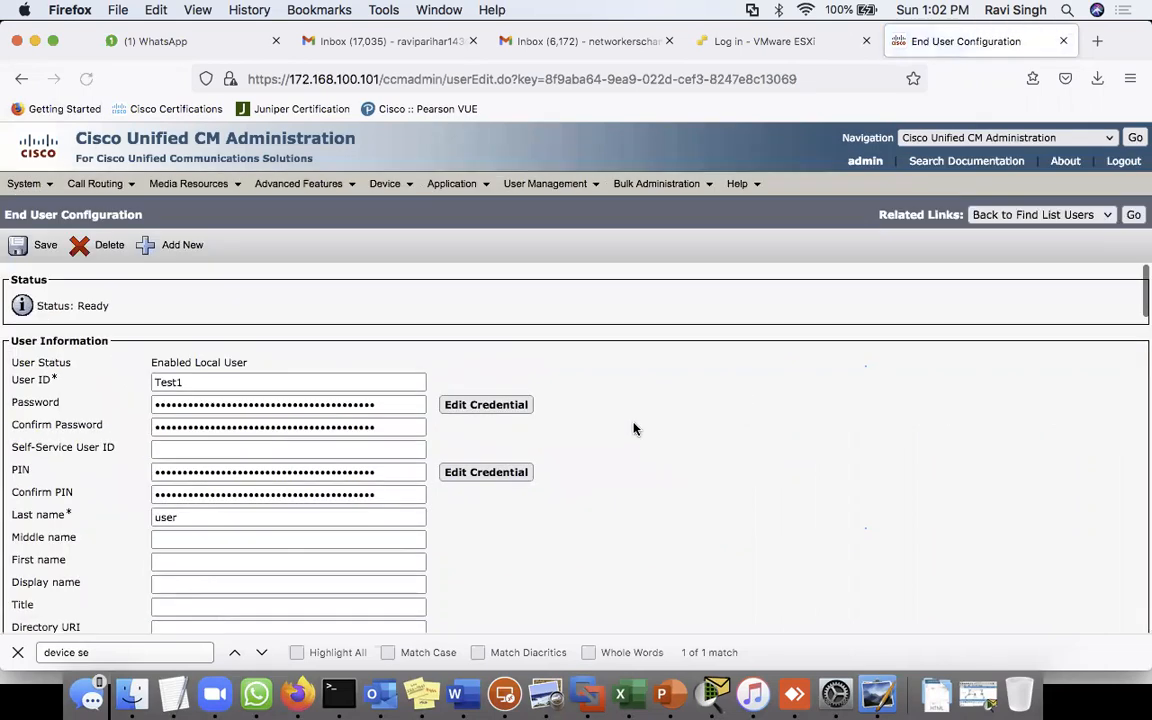
scroll(704, 470, "down", 15)
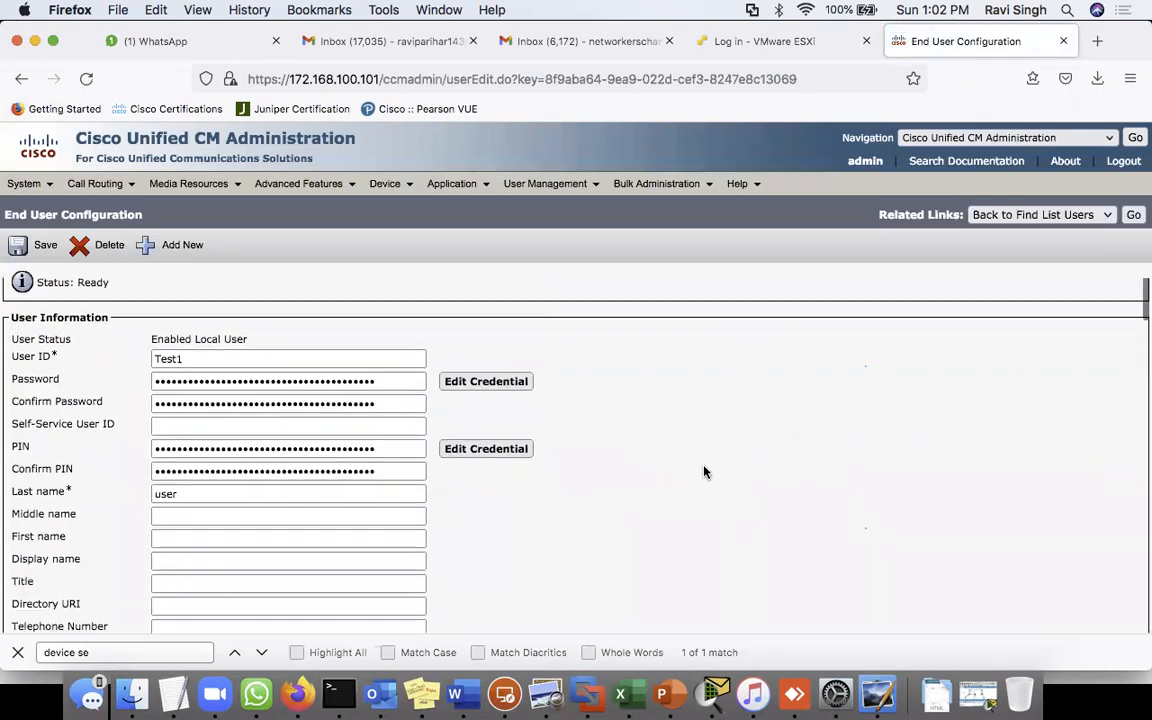
scroll(700, 419, "up", 5)
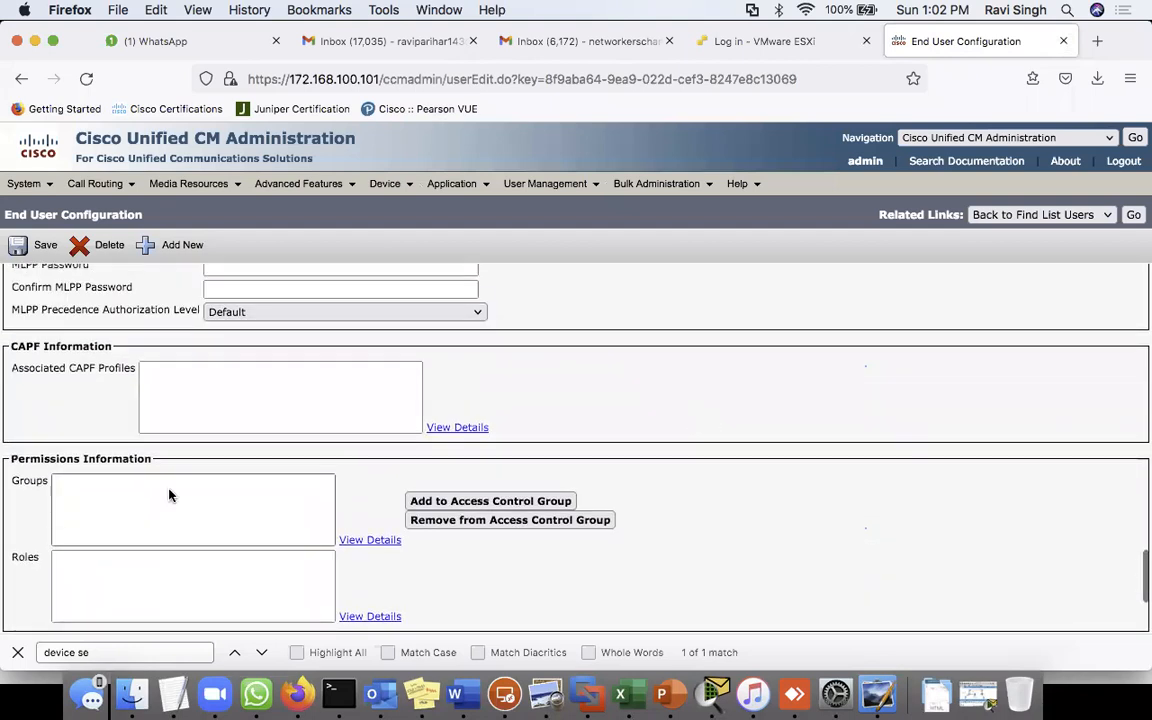
double_click(32, 456)
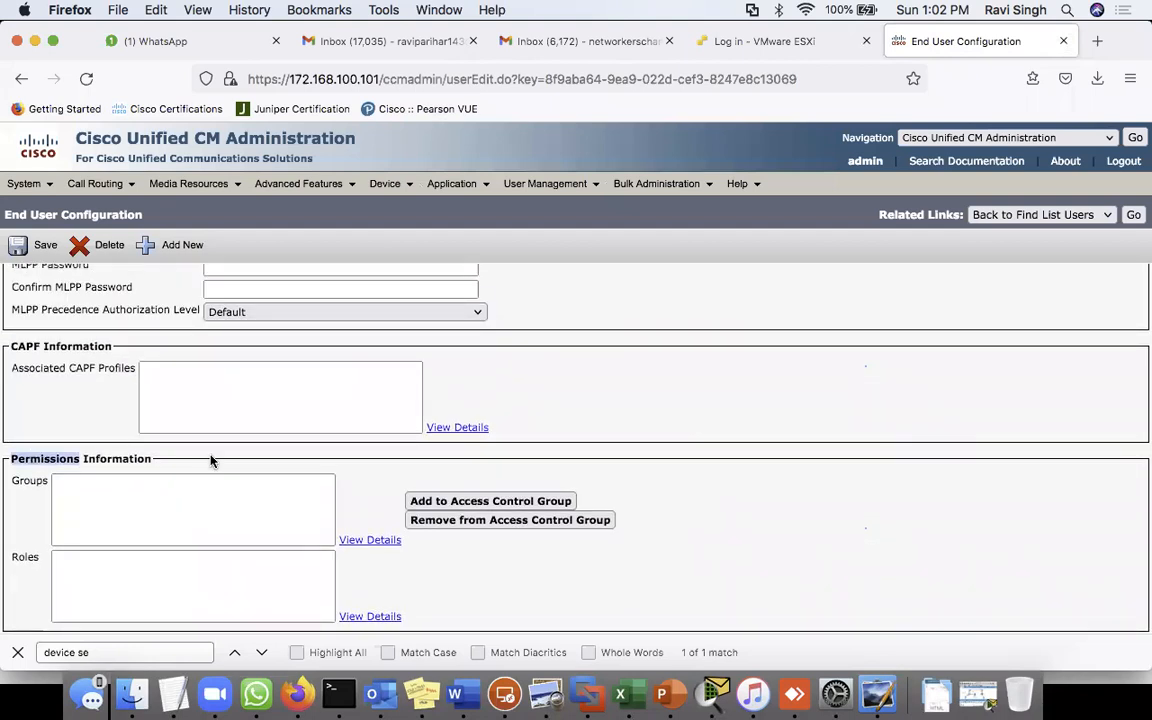
triple_click(123, 462)
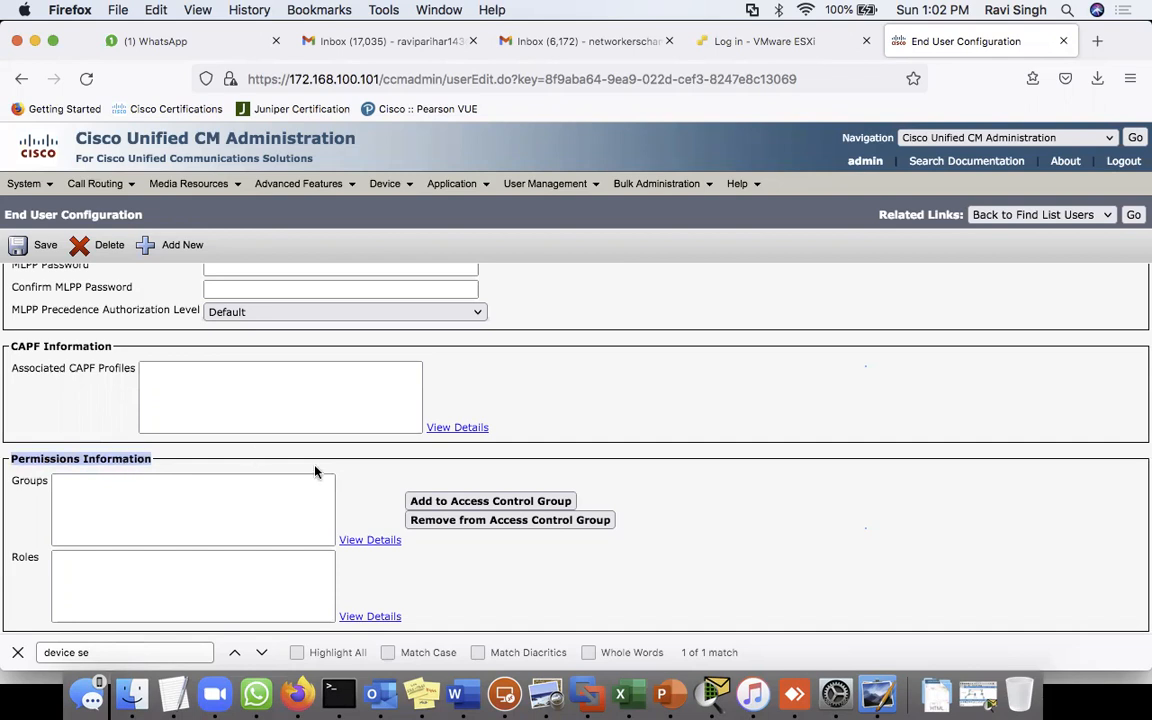
left_click(135, 495)
- List all 28 access control groups
mouse_move(553, 186)
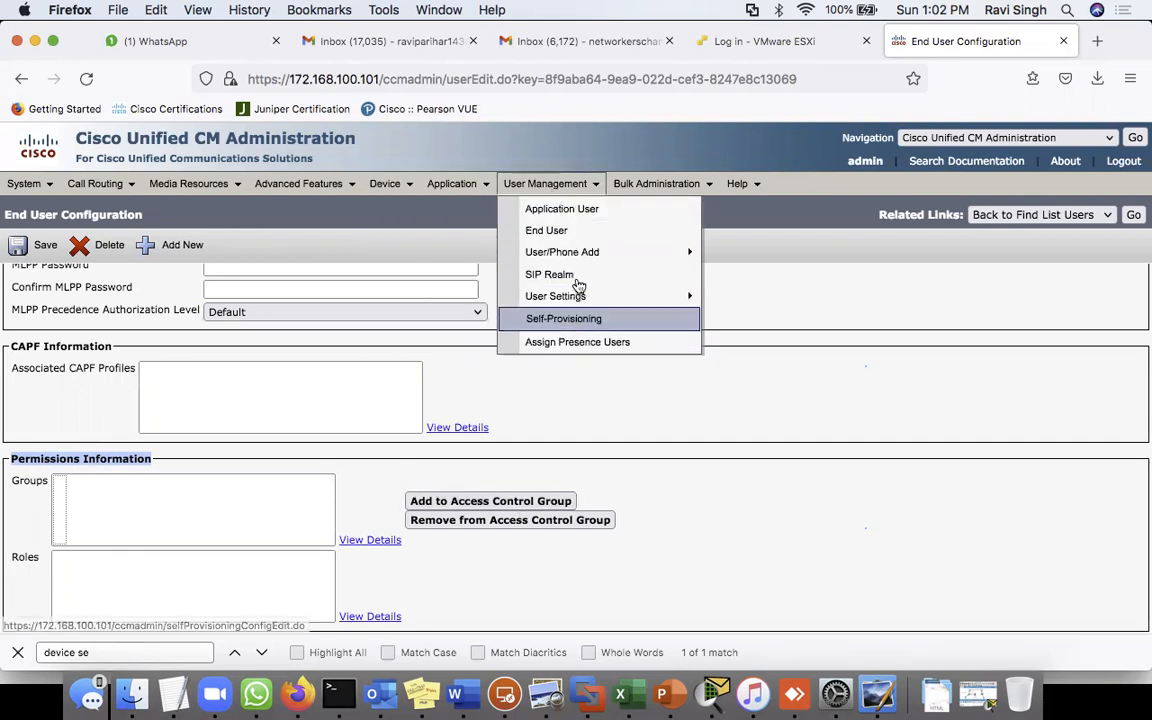
mouse_move(565, 297)
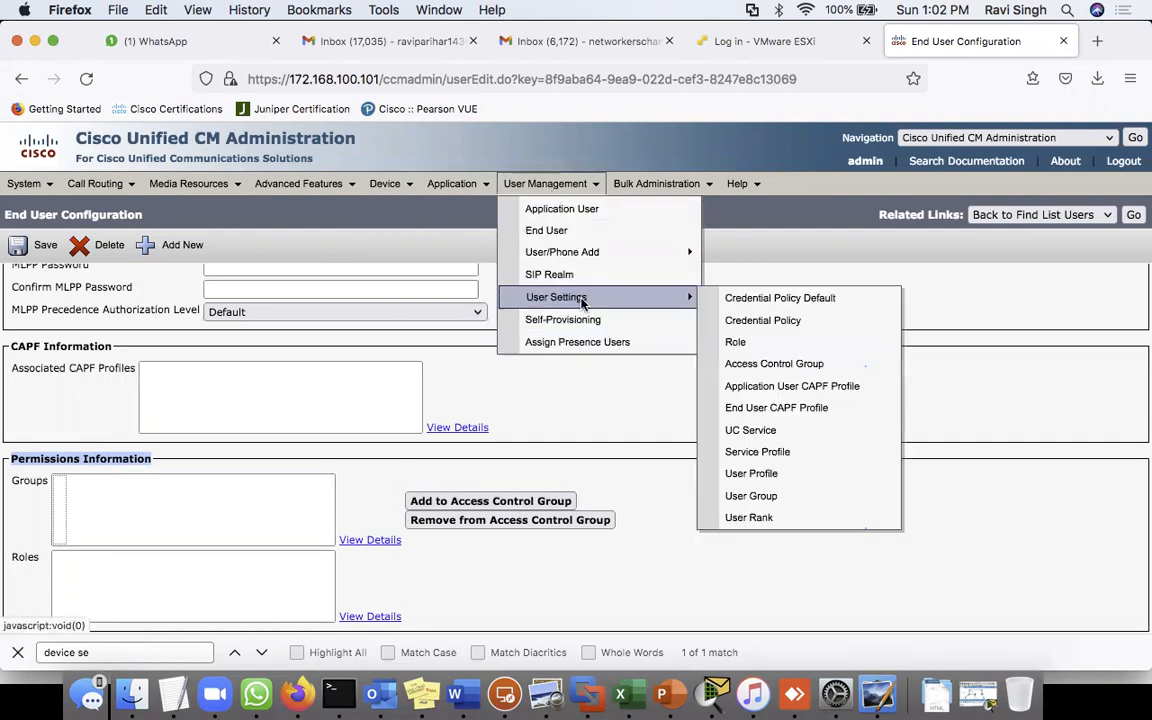
left_click(799, 369)
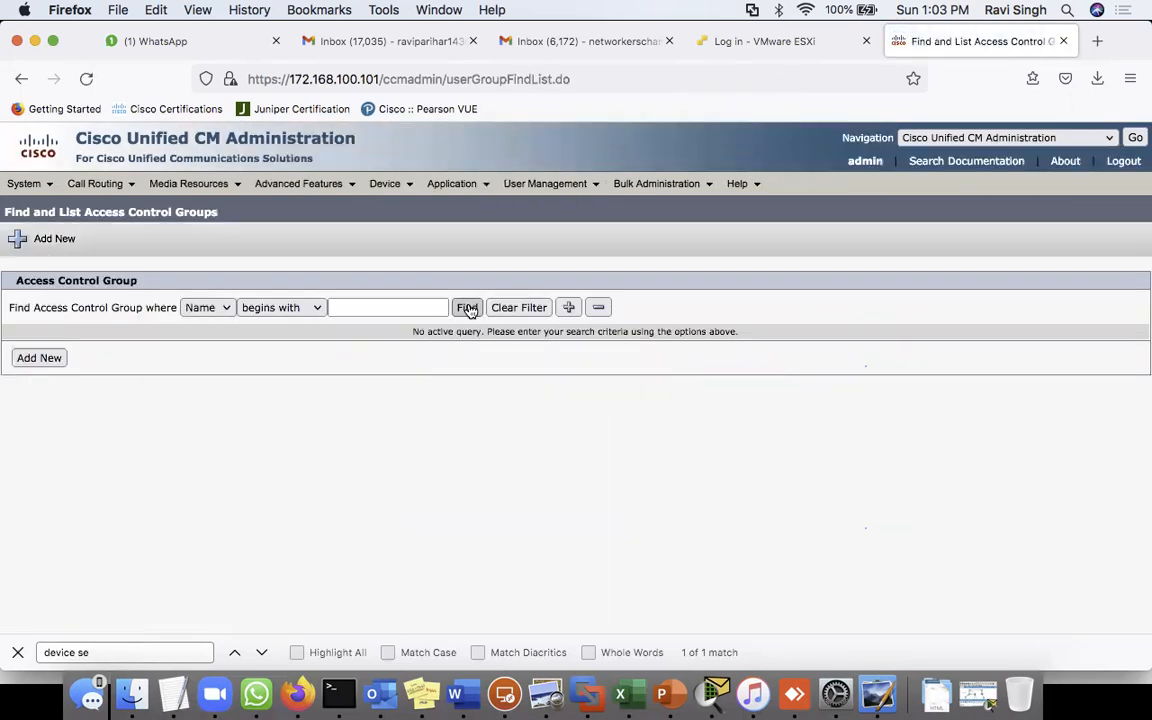
left_click(467, 308)
scroll(462, 451, "down", 2)
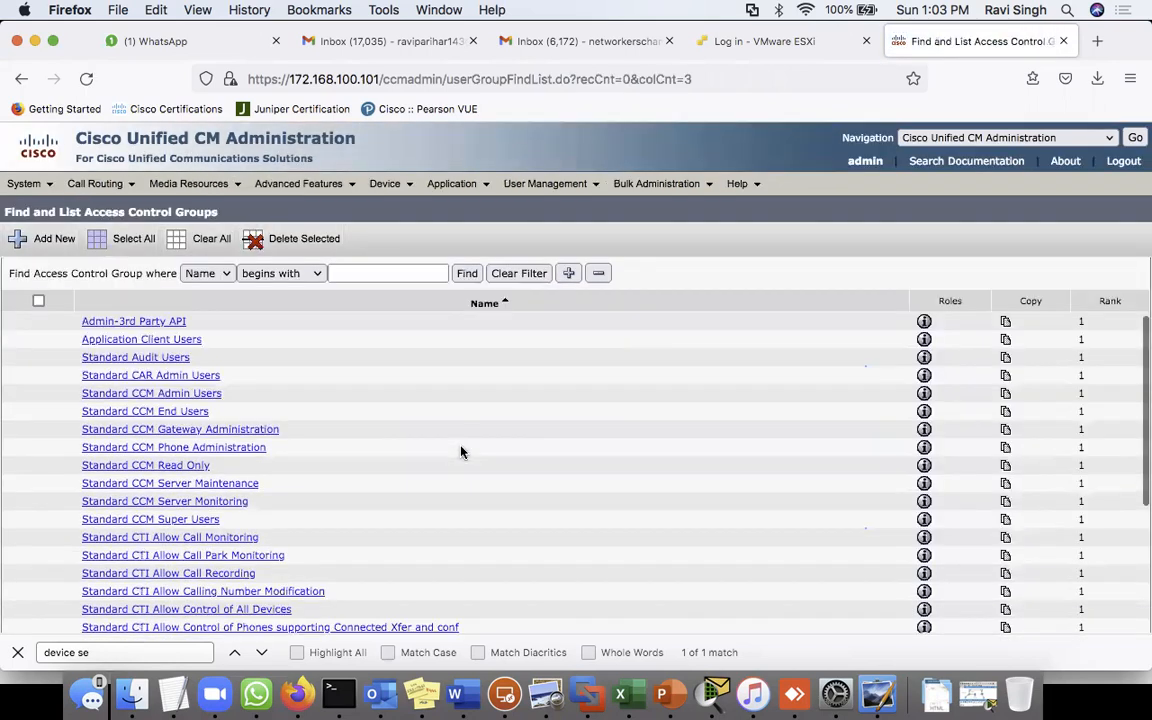
scroll(374, 487, "down", 5)
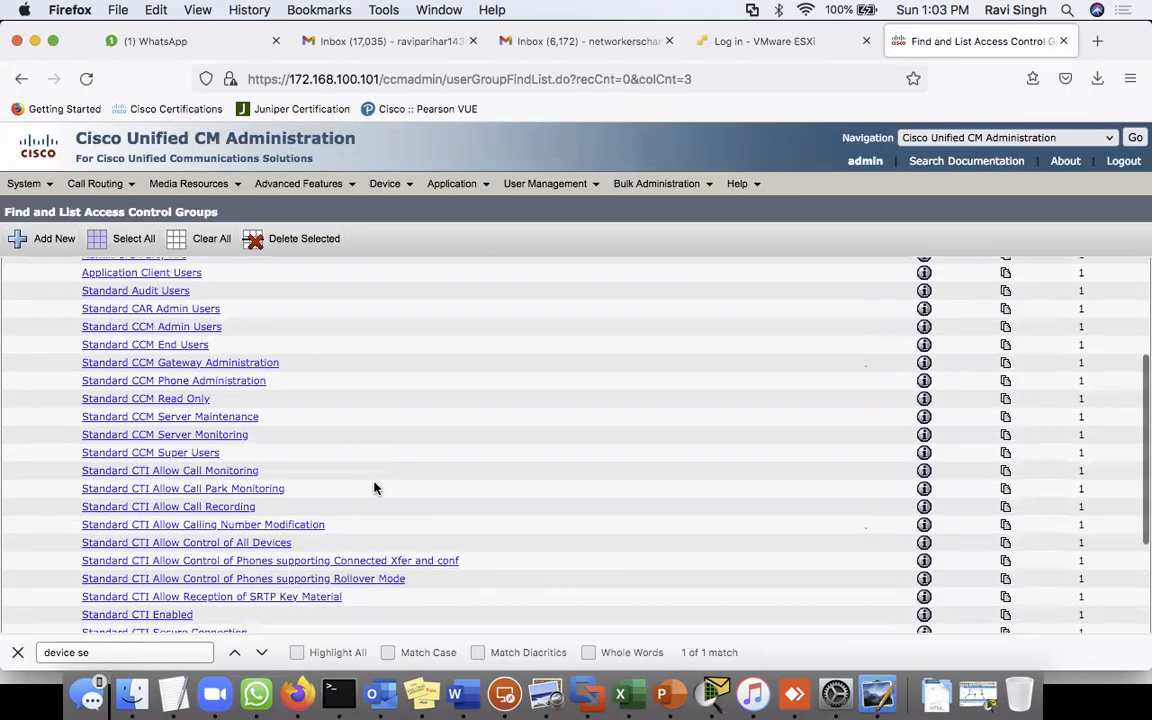
scroll(381, 383, "up", 5)
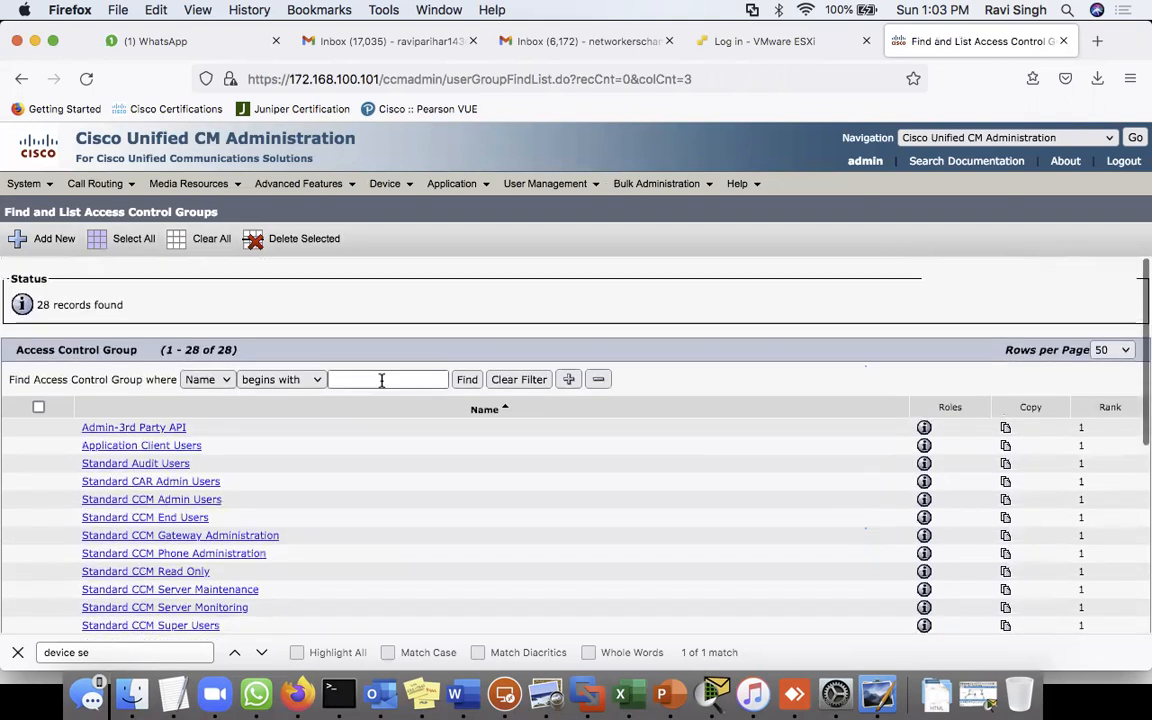
scroll(373, 548, "down", 3)
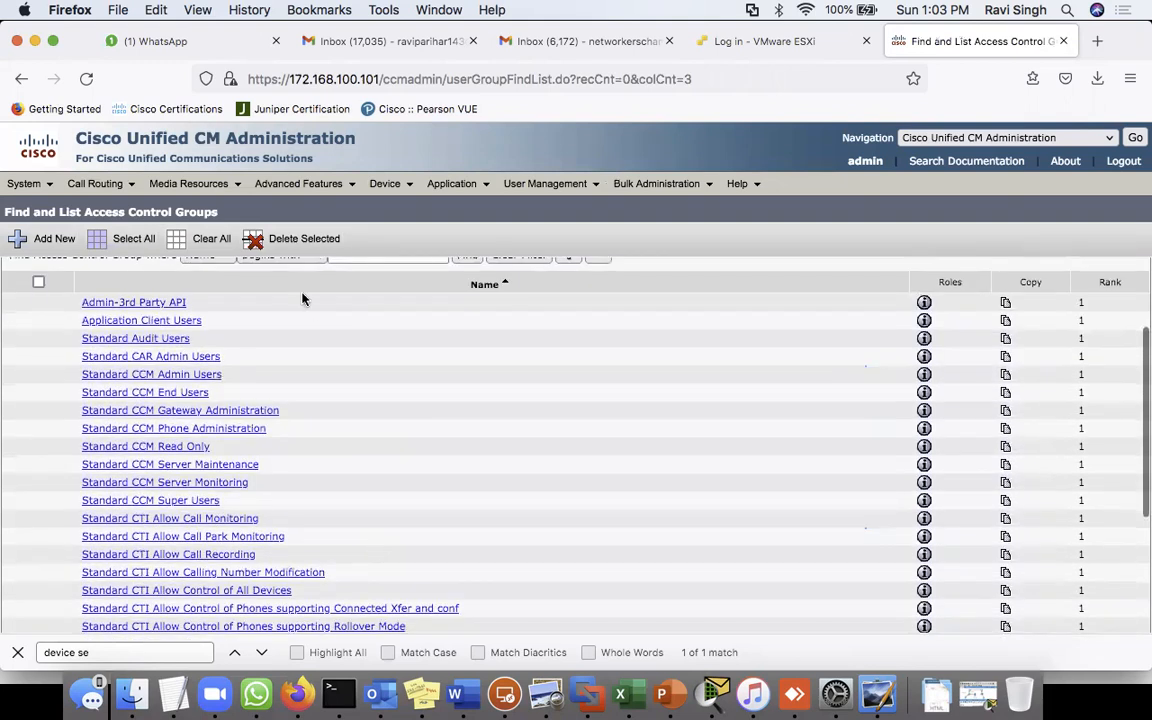
- Inspect the Standard CCM End Users group's user rank without changing it, then return to the group list
left_click(146, 398)
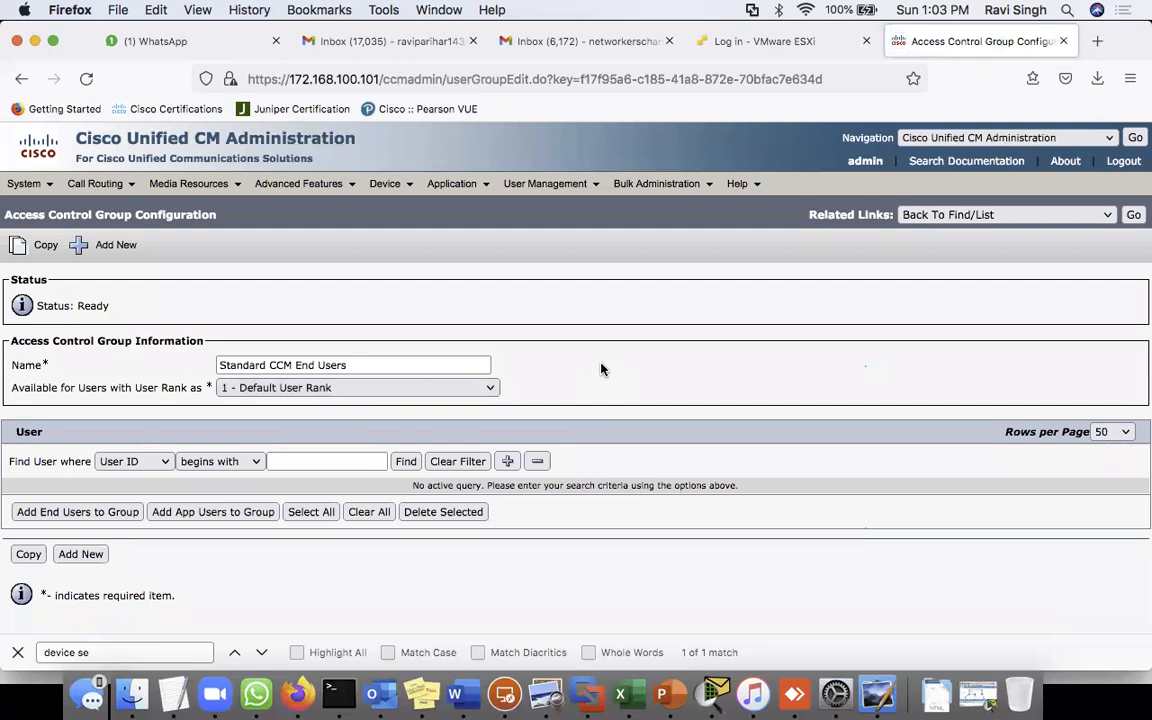
left_click(300, 387)
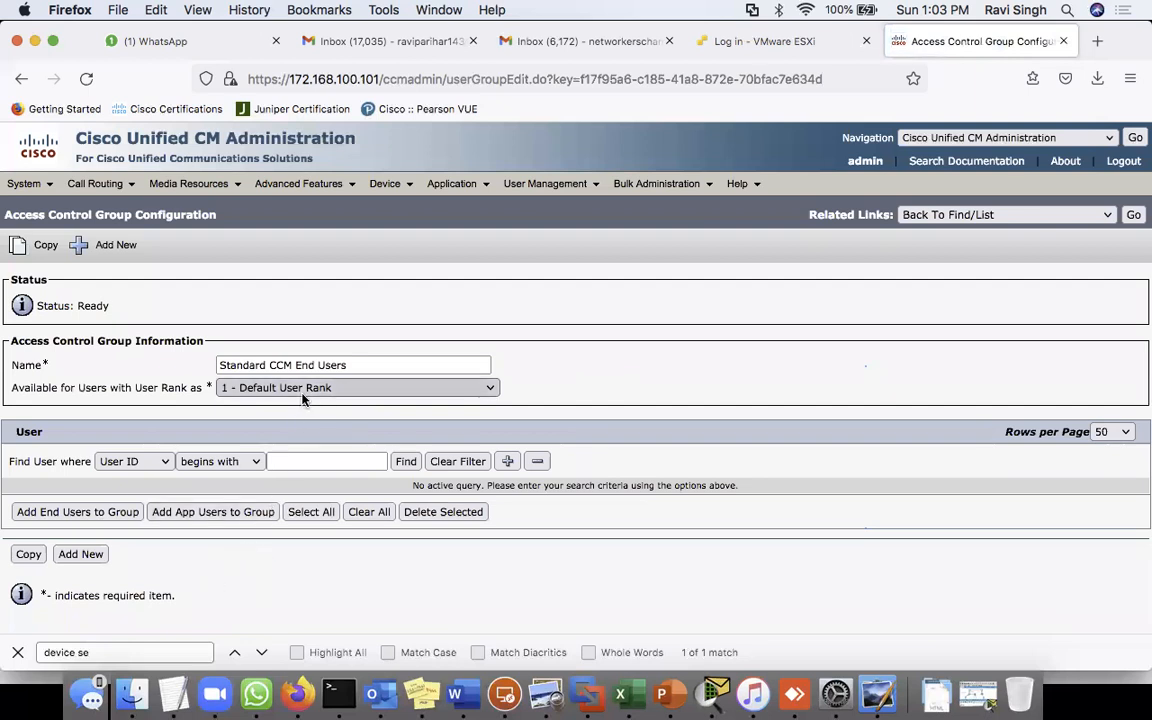
left_click(667, 386)
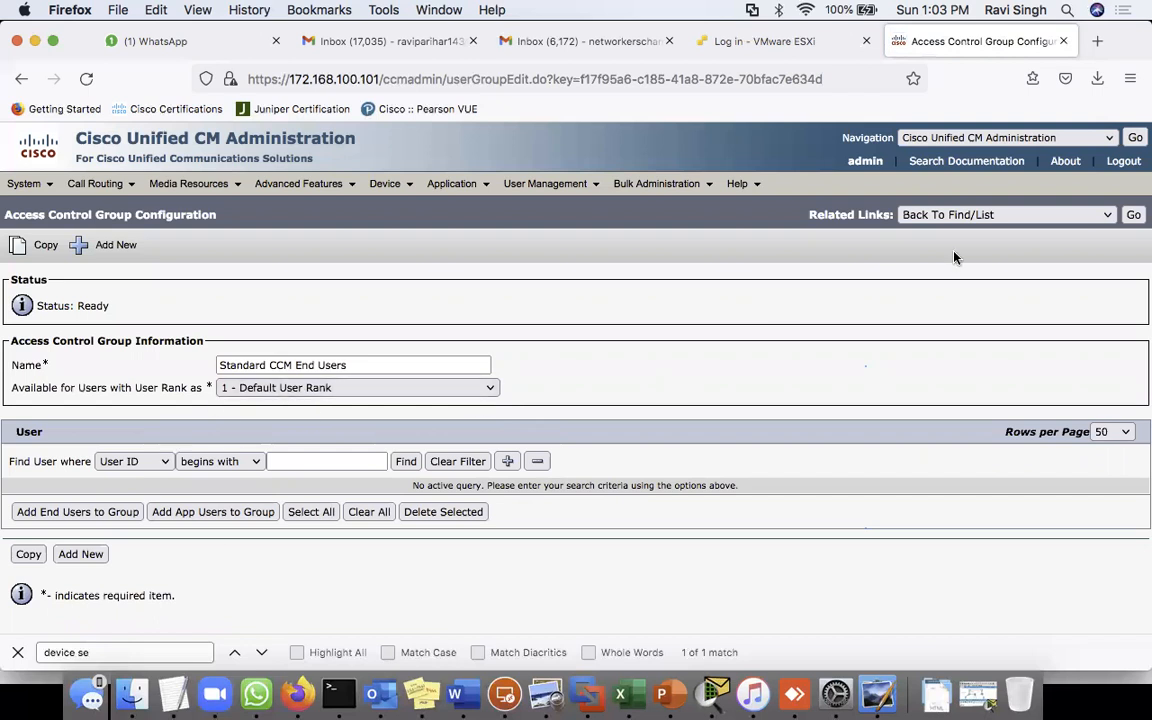
left_click(1134, 216)
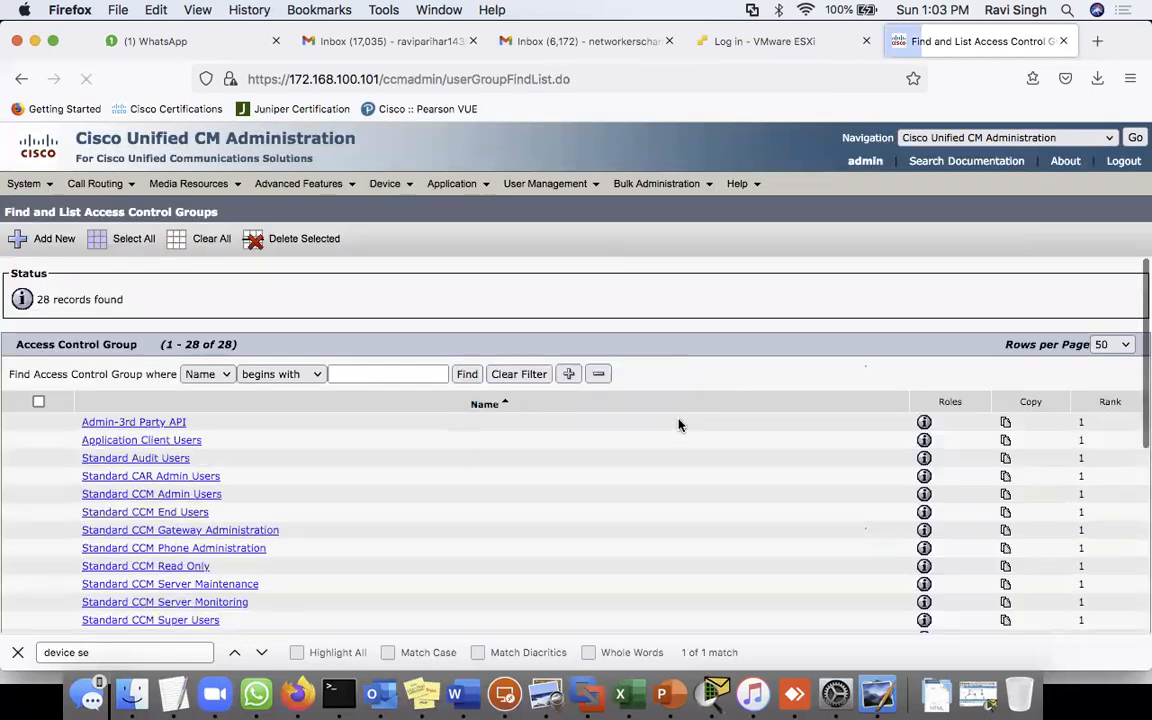
mouse_move(545, 184)
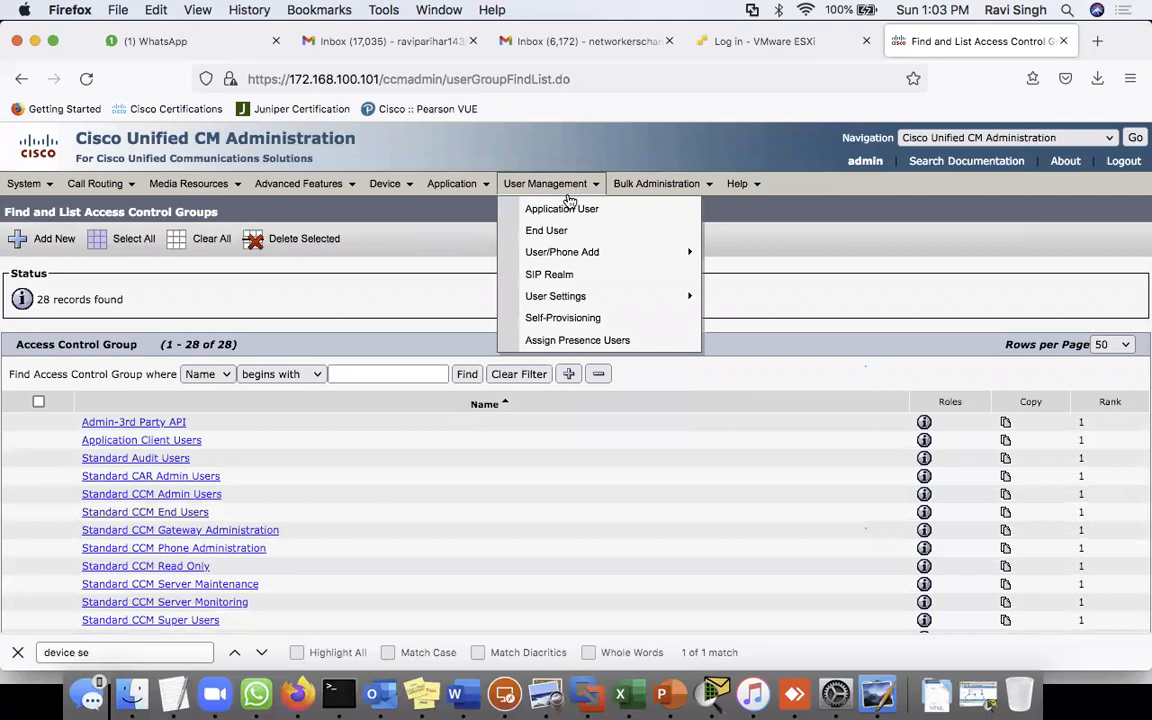
mouse_move(591, 252)
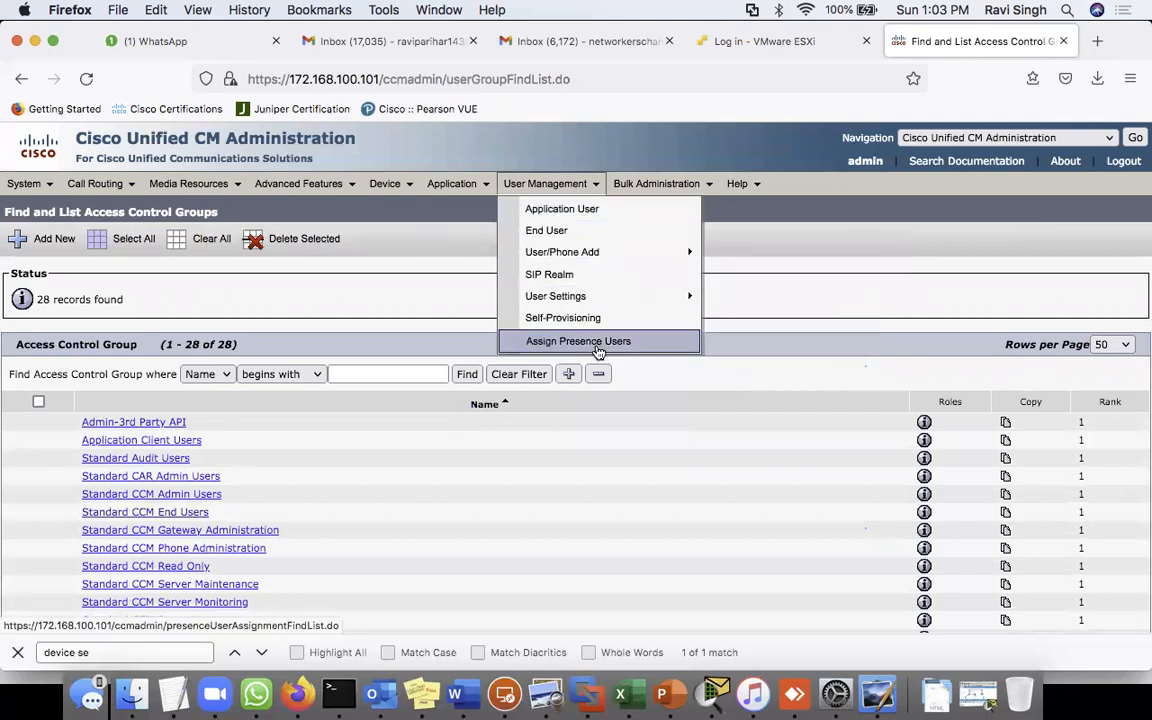
- List all 48 roles and highlight Standard CCM End Users with its CCM User Option Pages description
mouse_move(619, 303)
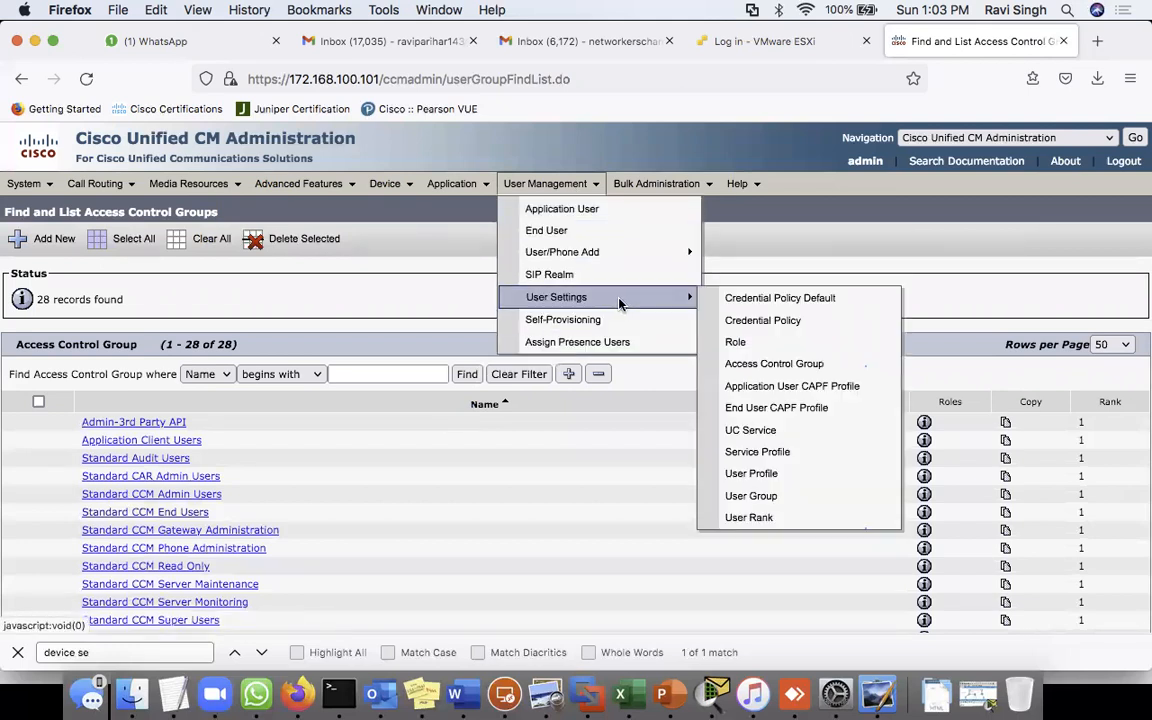
left_click(742, 342)
left_click(407, 308)
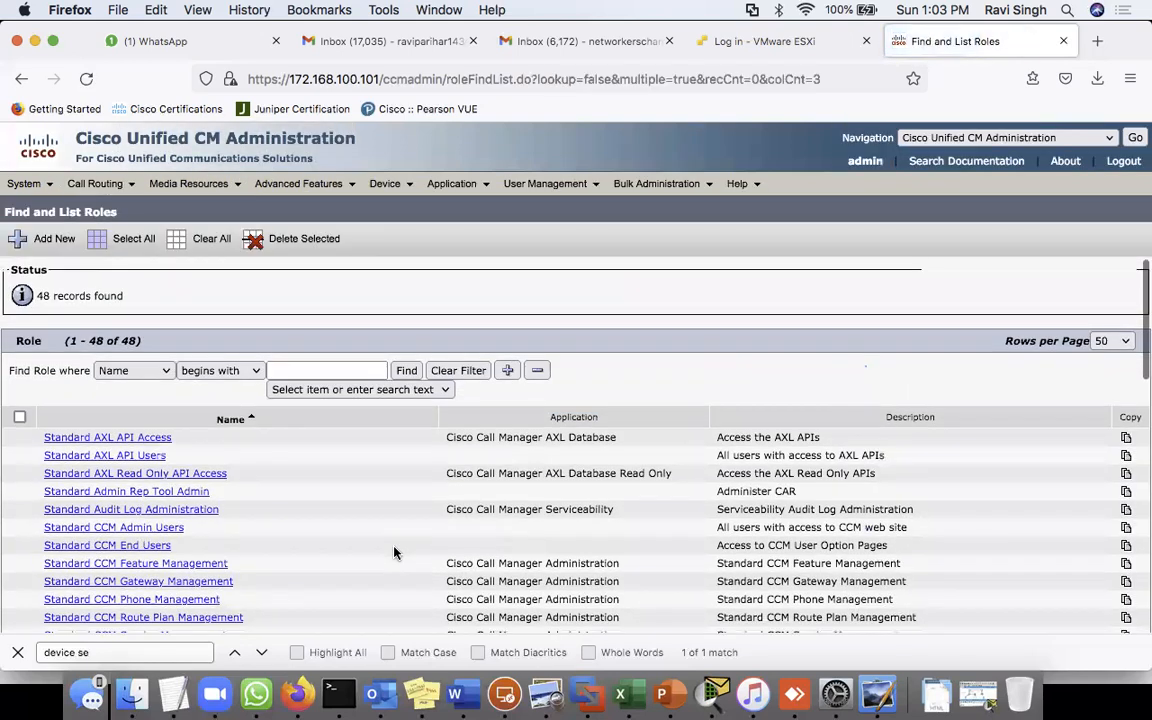
scroll(393, 550, "down", 3)
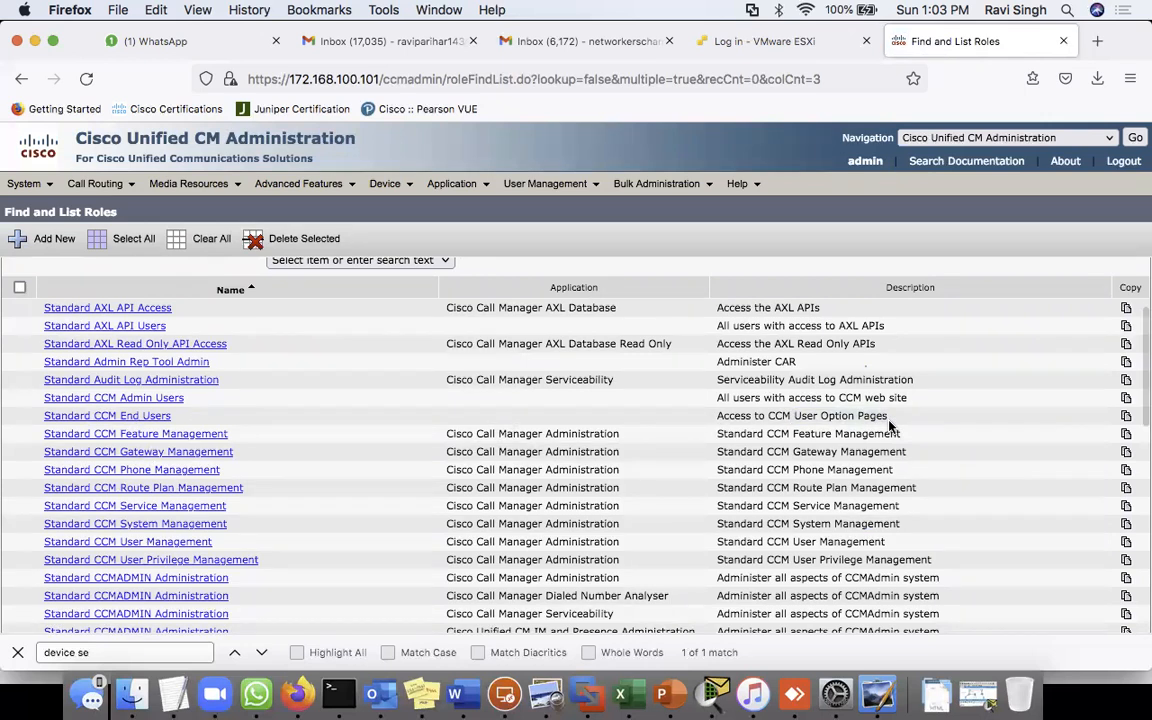
triple_click(773, 416)
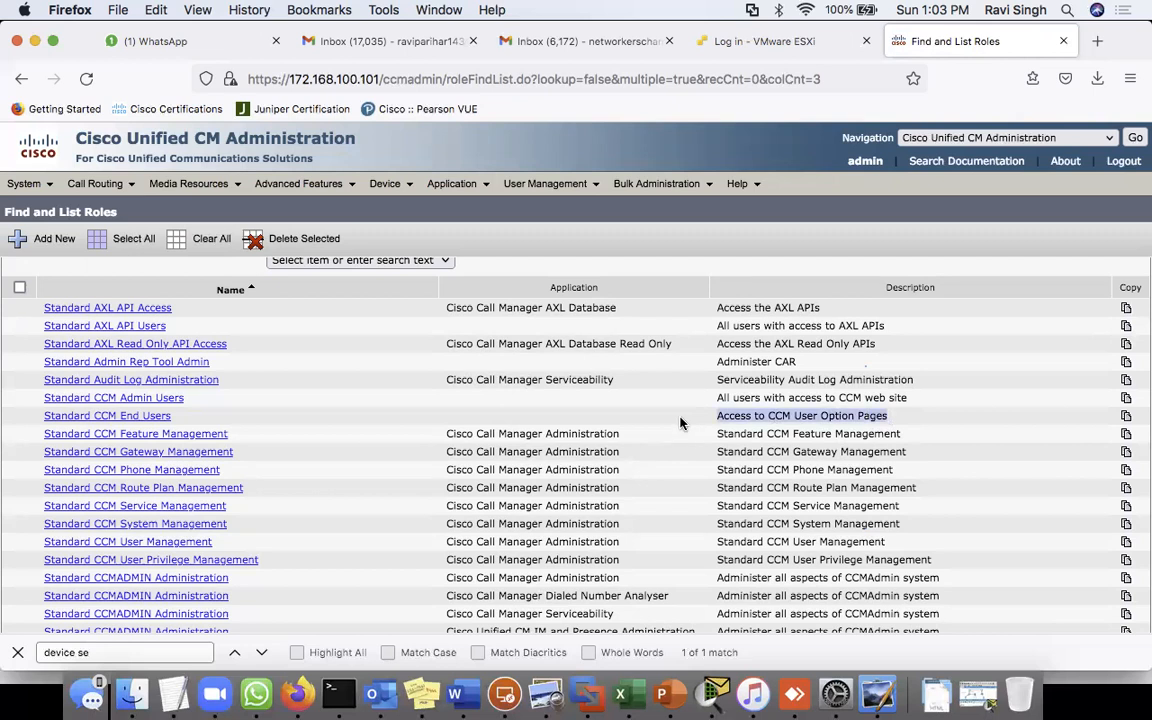
left_click_drag(173, 416, 42, 427)
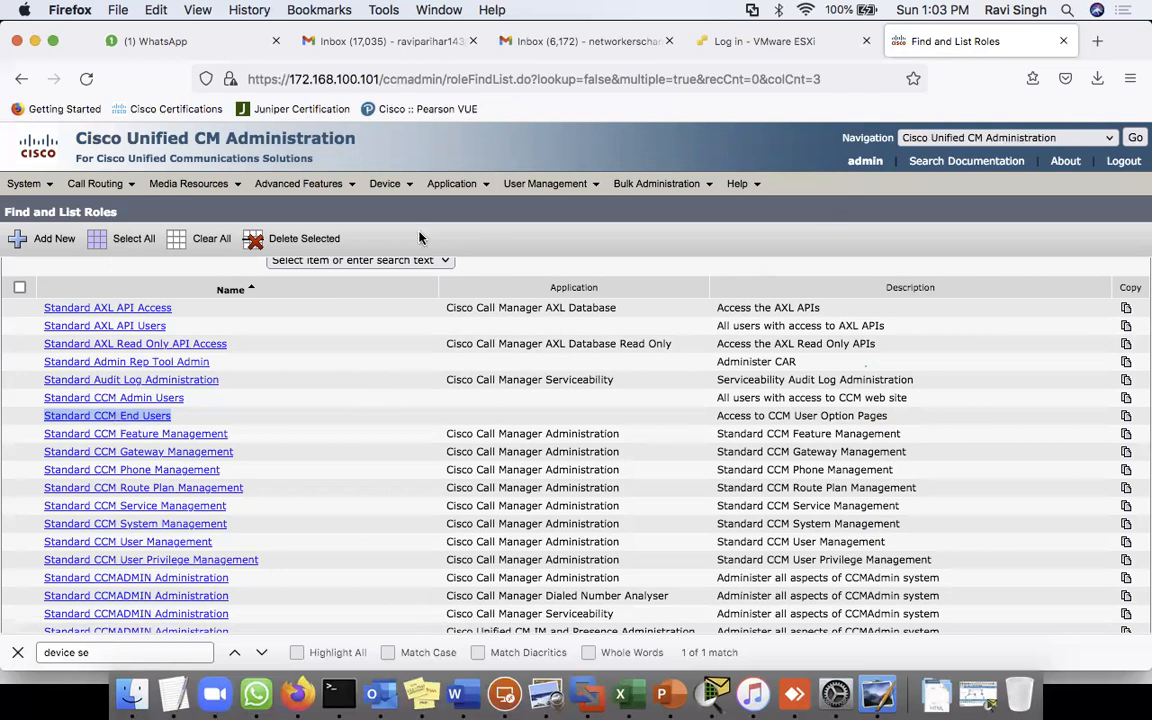
- Find all end users and open Test1's configuration
mouse_move(530, 184)
left_click(558, 236)
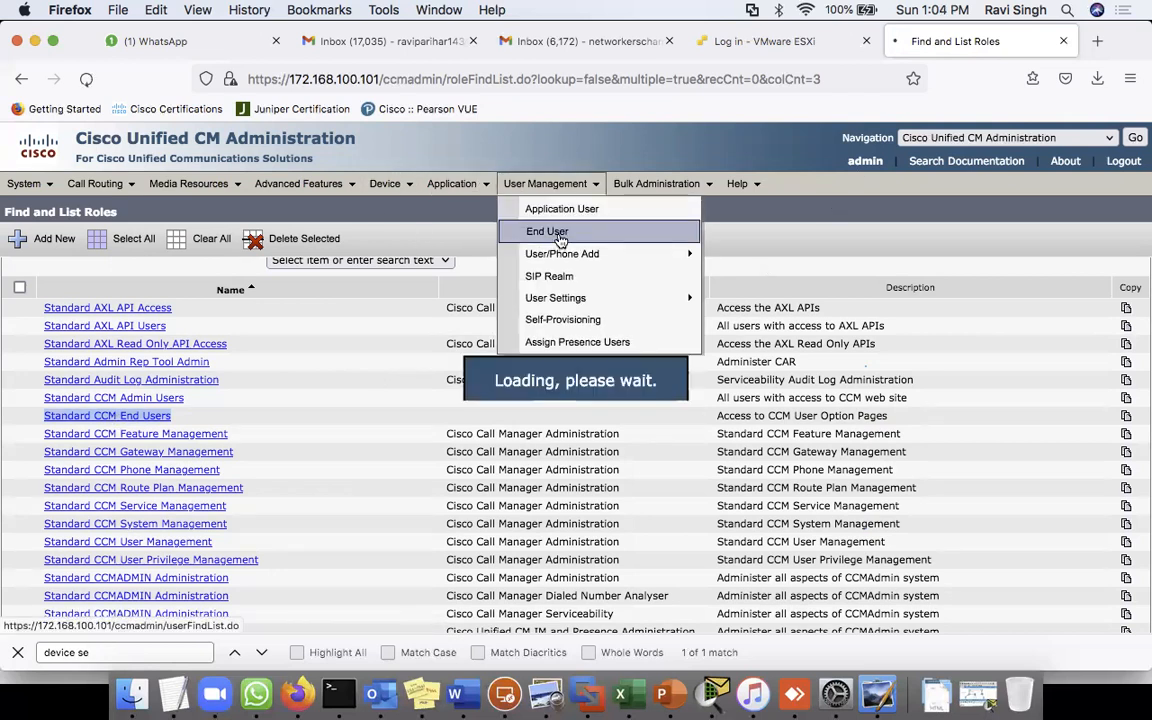
left_click(482, 308)
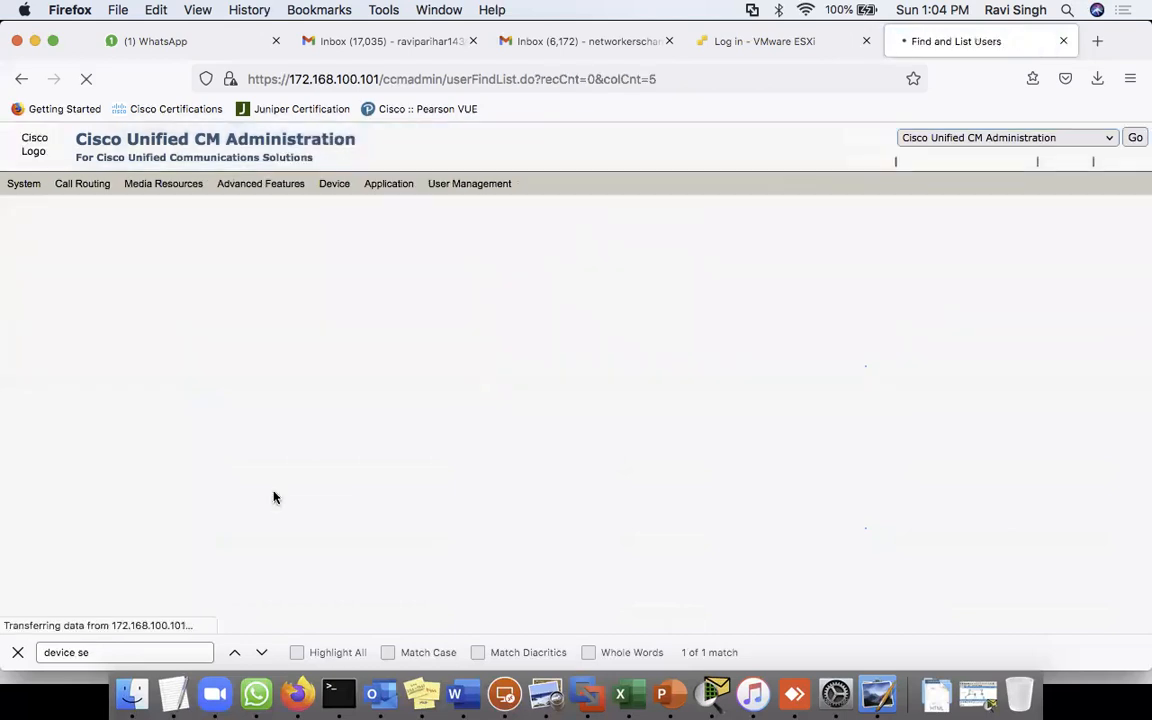
left_click(84, 423)
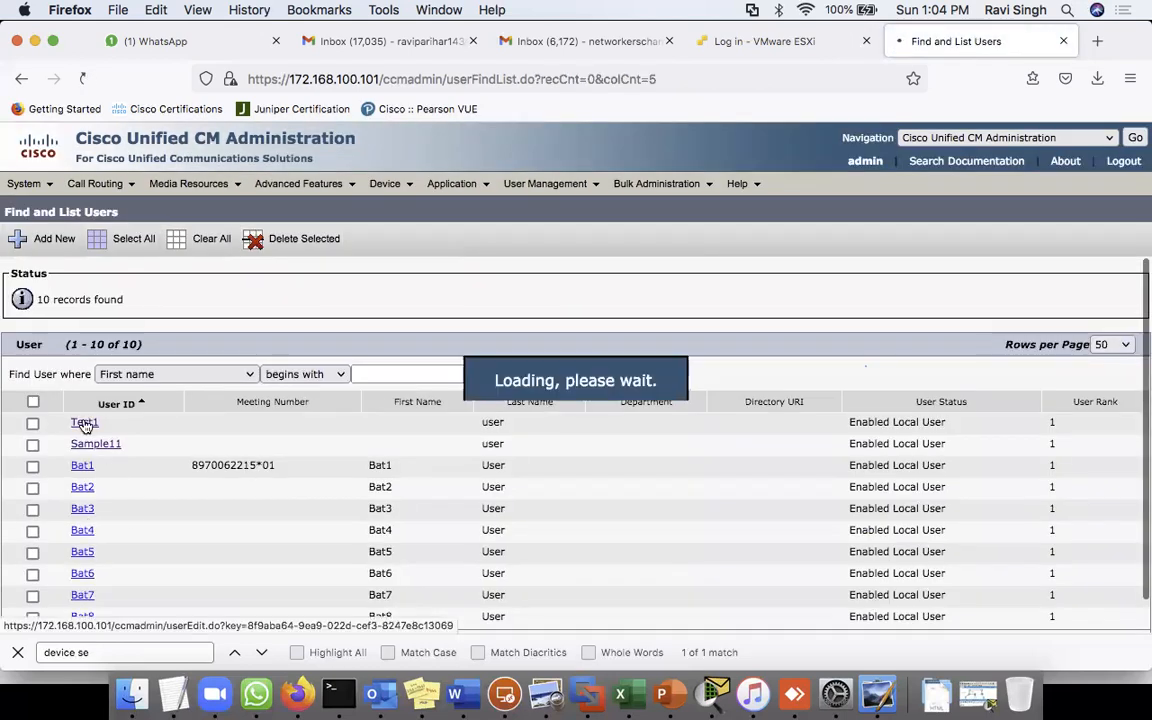
scroll(535, 548, "down", 15)
scroll(535, 548, "up", 5)
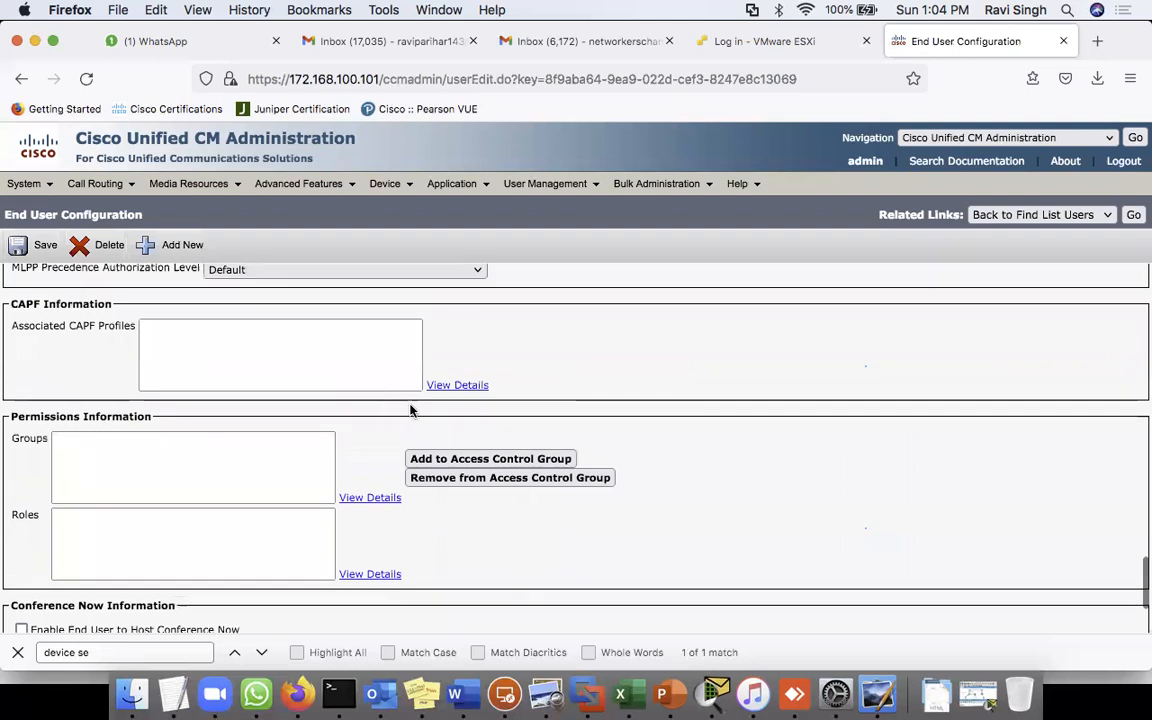
- Add Test1 to the Standard CCM End Users access control group and save
left_click(477, 460)
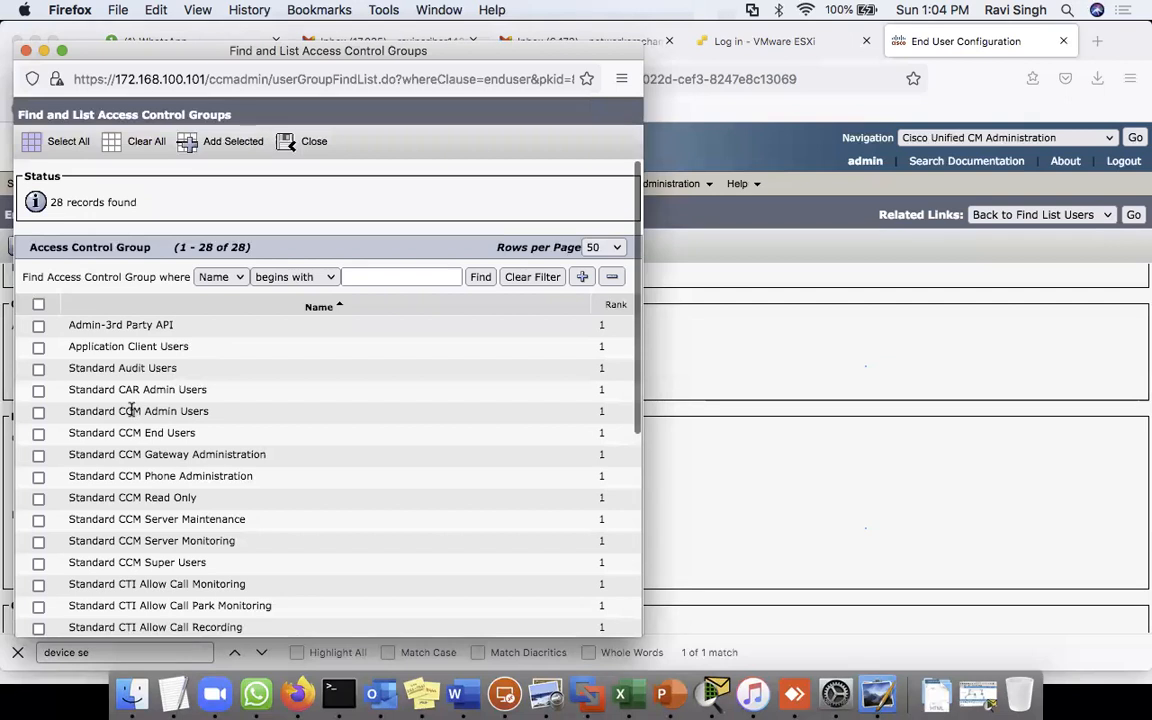
left_click(39, 434)
left_click_drag(135, 437, 238, 442)
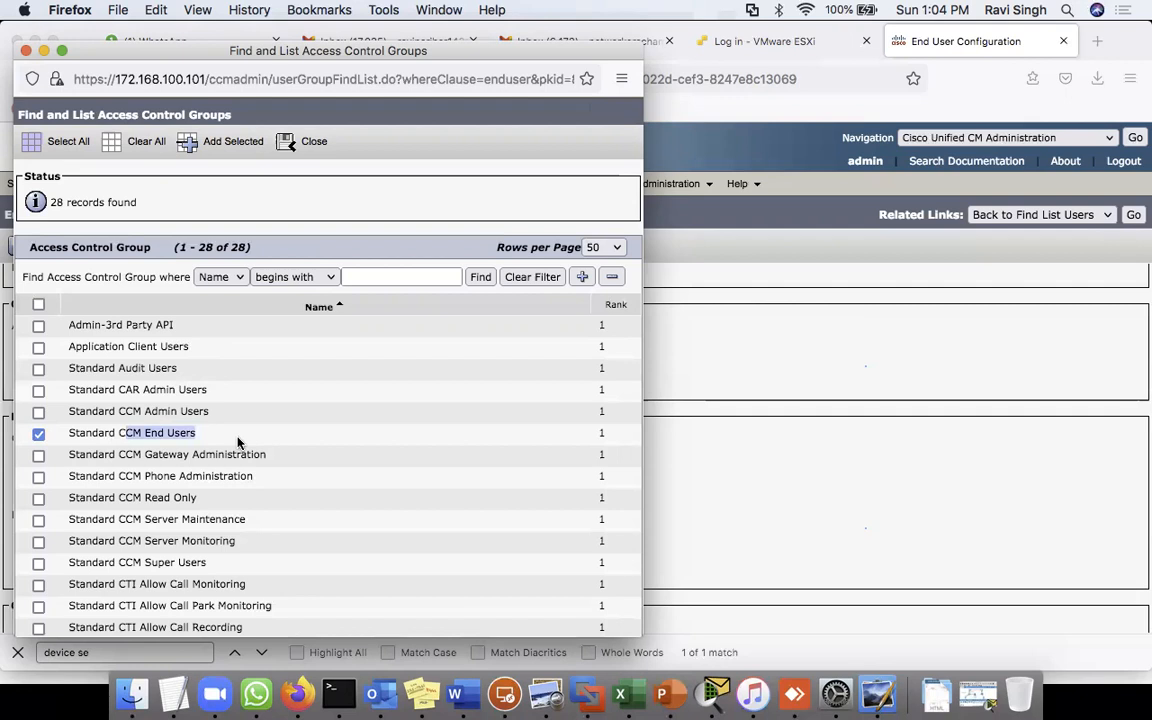
left_click(225, 143)
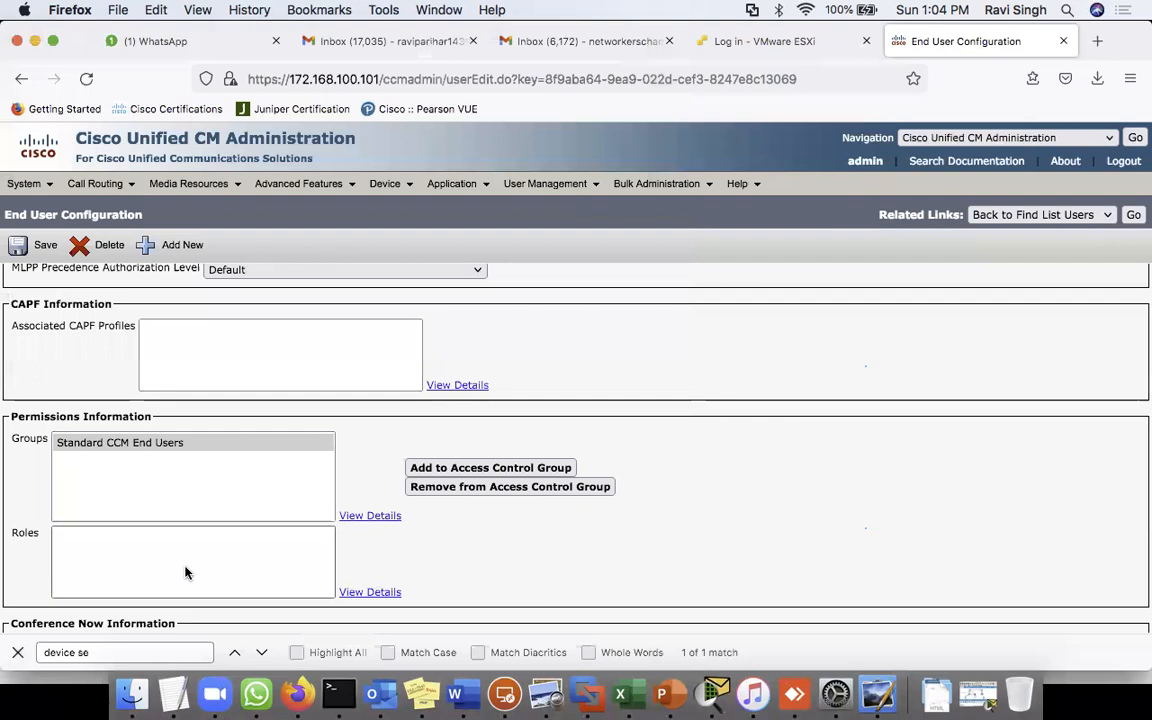
scroll(100, 580, "down", 5)
left_click(28, 572)
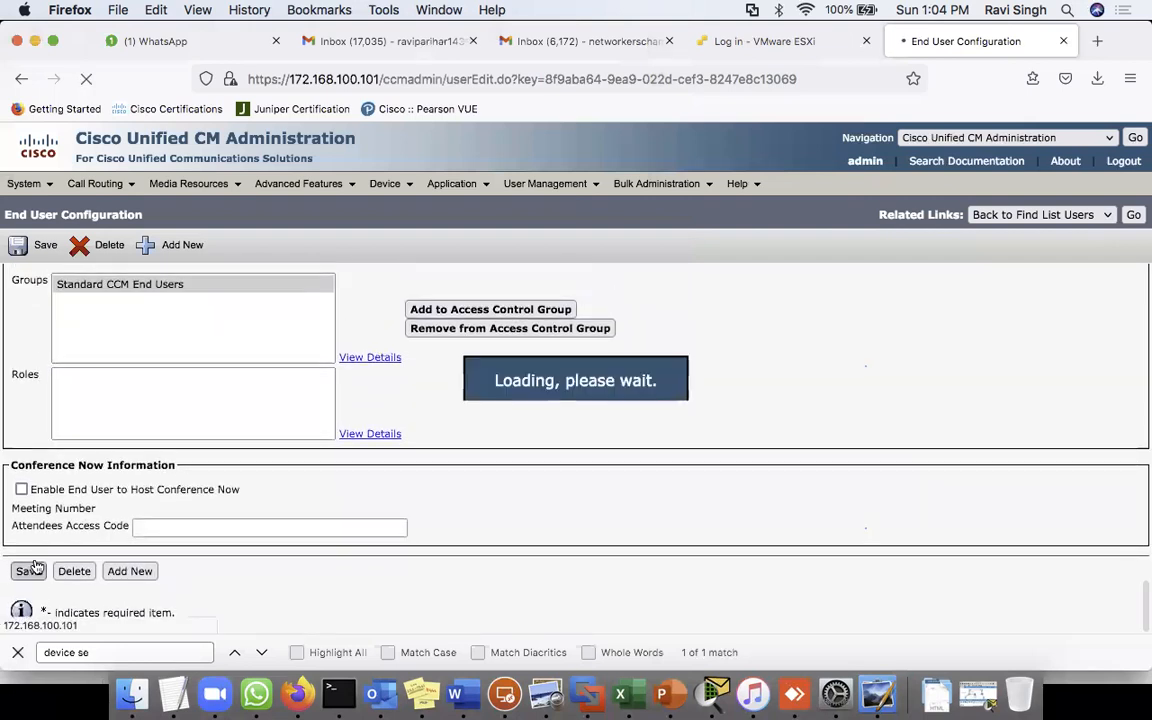
- Review the granted Standard CCM End Users and Standard CCMUSER Administration roles, save again, and return to the user list
scroll(338, 520, "down", 10)
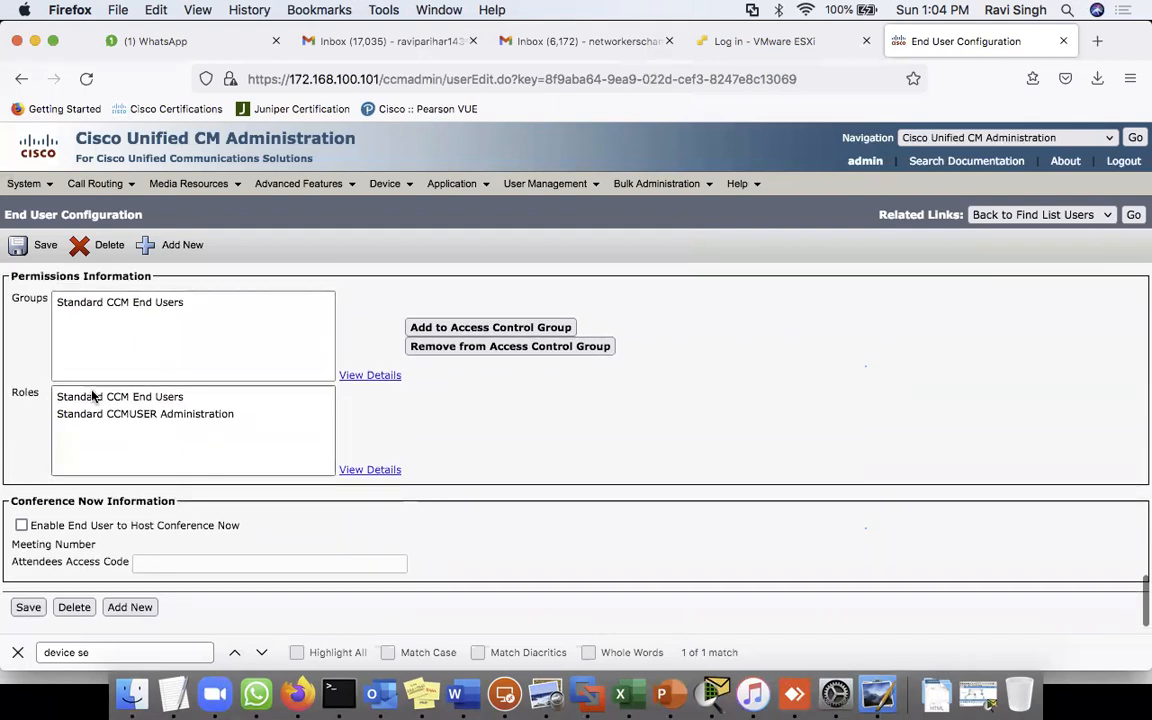
left_click(115, 398)
left_click(121, 416)
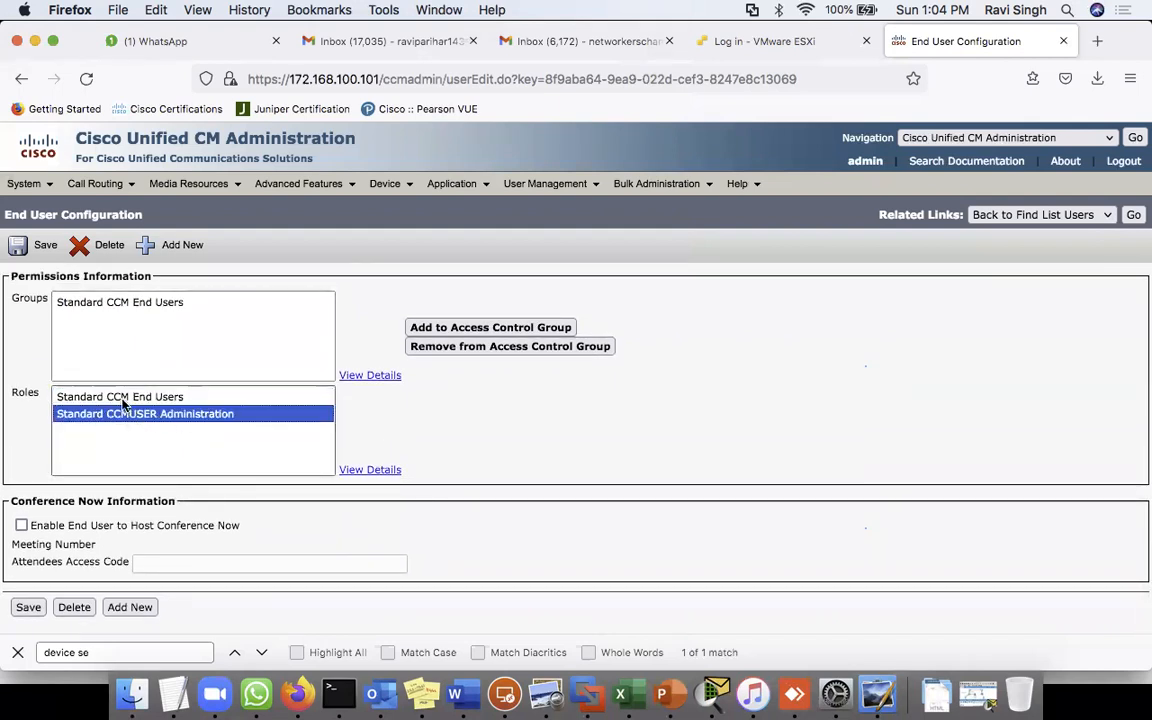
left_click(28, 609)
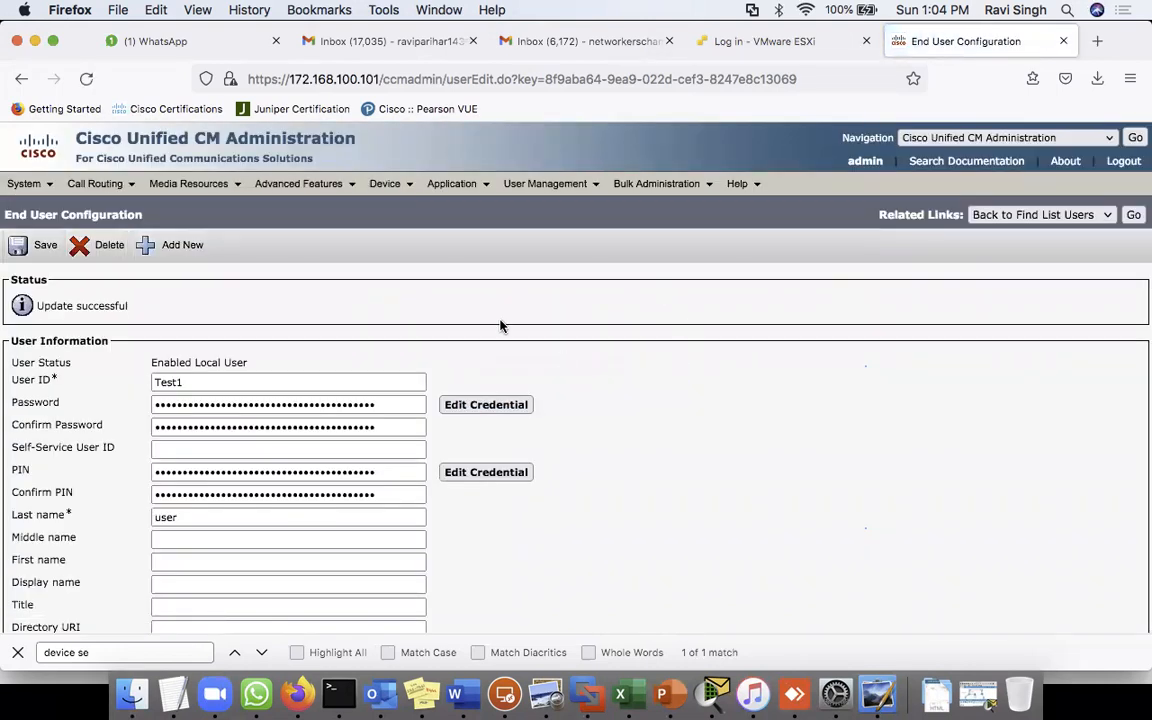
left_click(1134, 214)
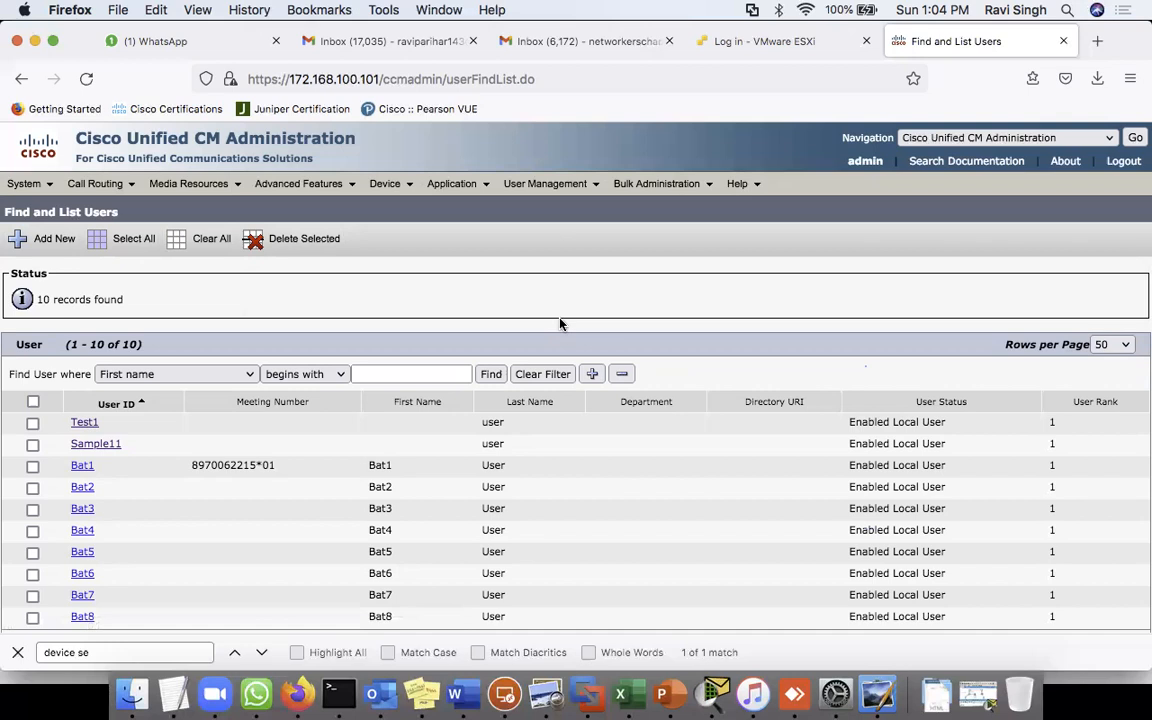
- Find all phones and open the SEP2401C7823191 phone configuration
mouse_move(392, 190)
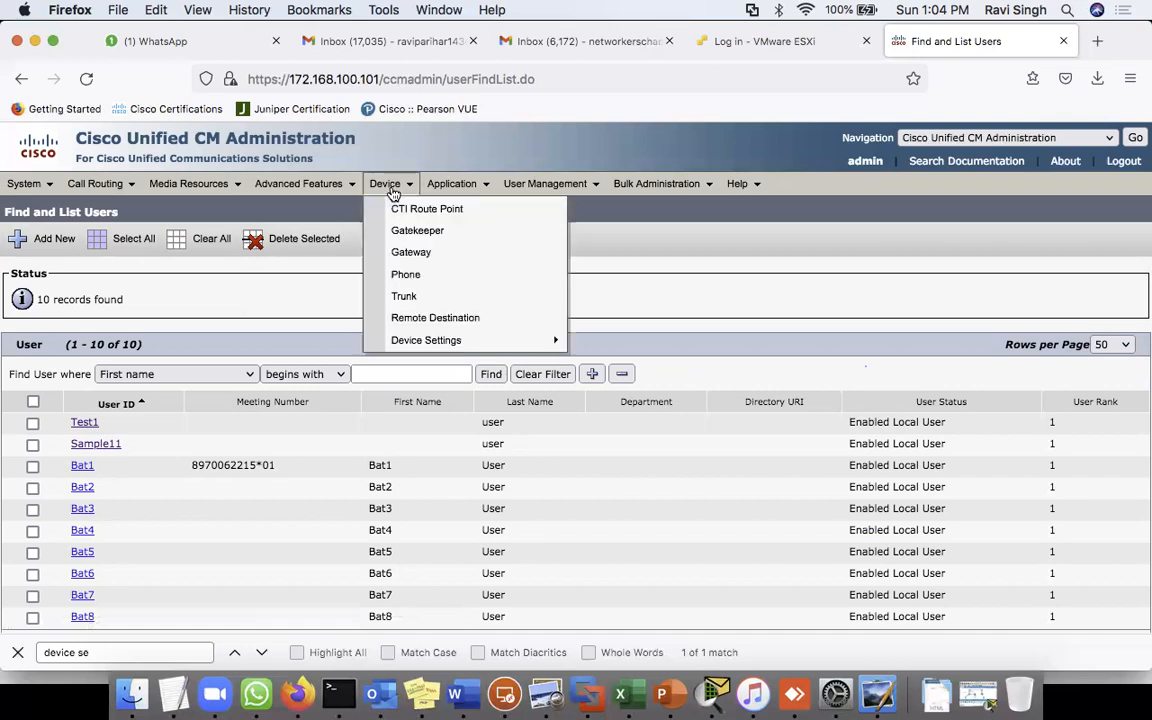
left_click(408, 278)
left_click(512, 306)
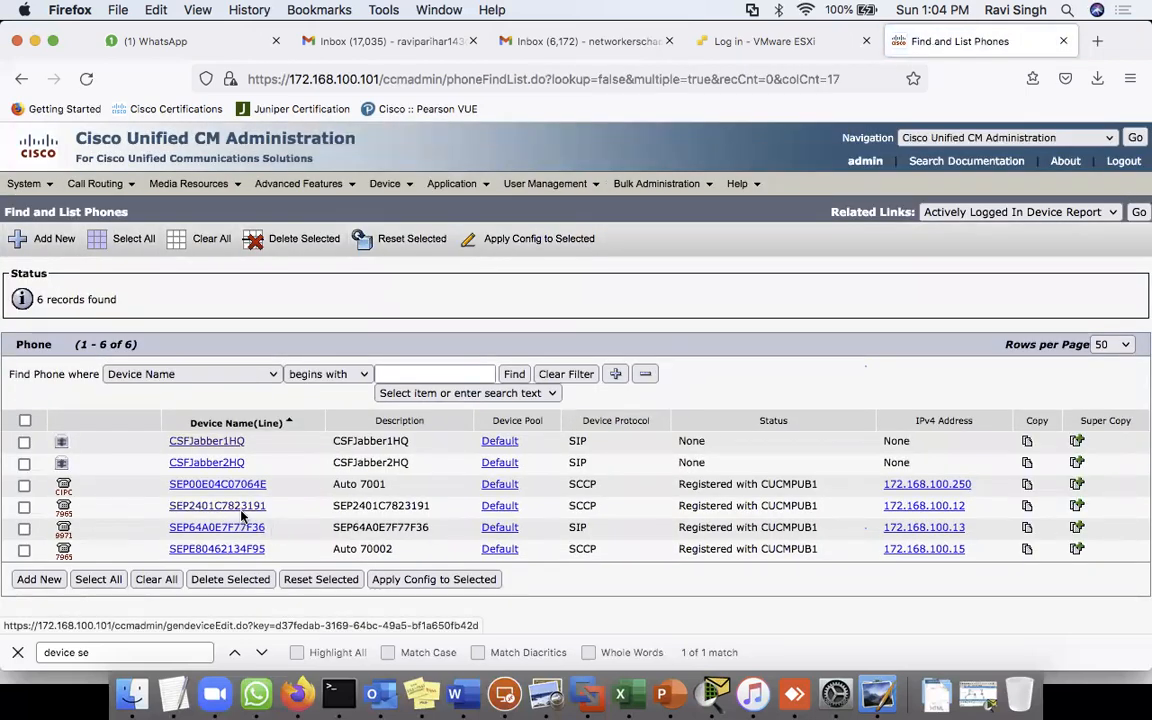
left_click(226, 510)
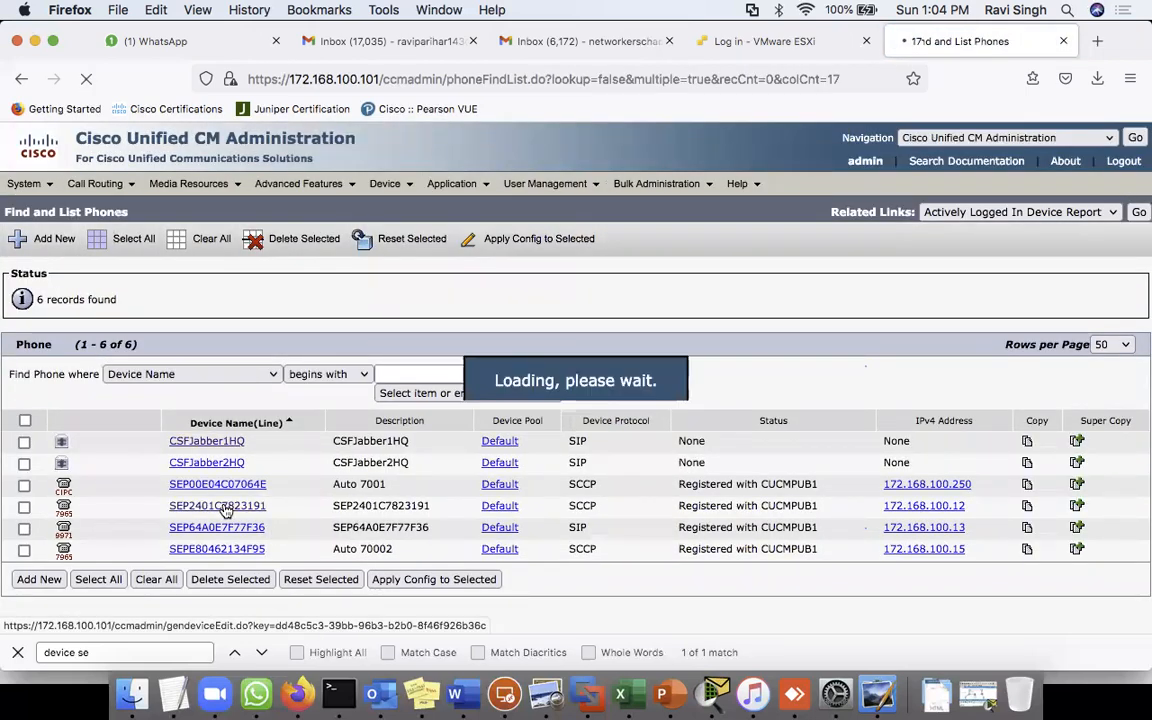
scroll(449, 512, "down", 5)
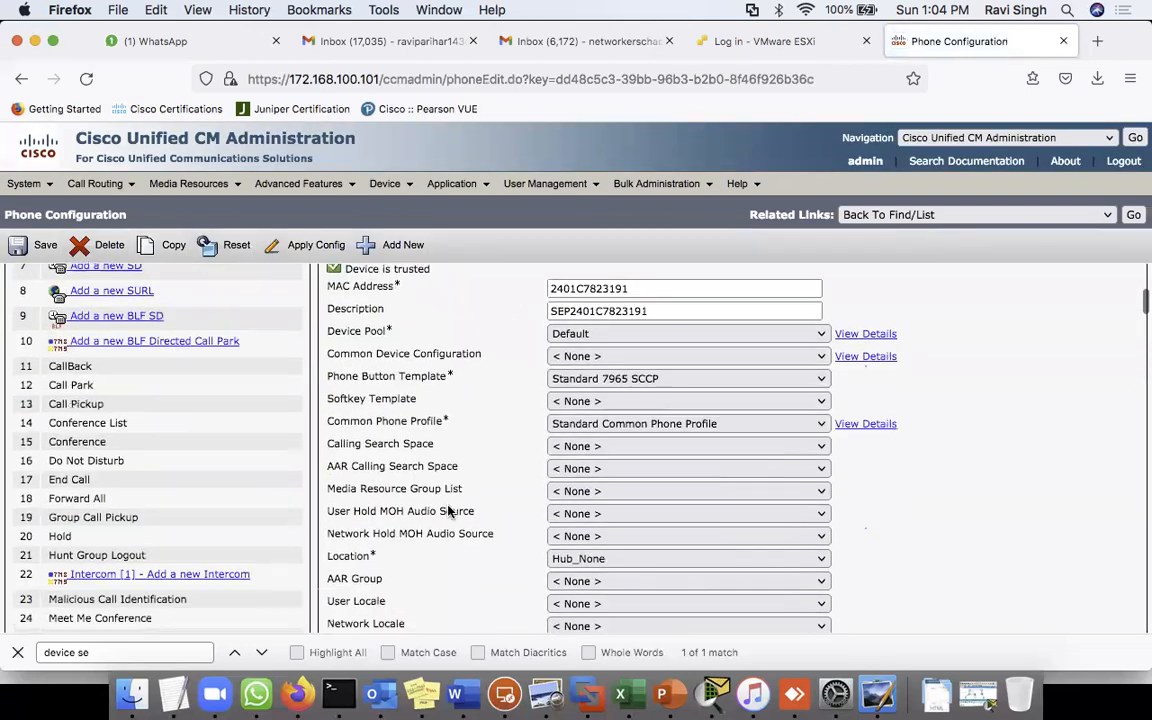
scroll(449, 512, "down", 15)
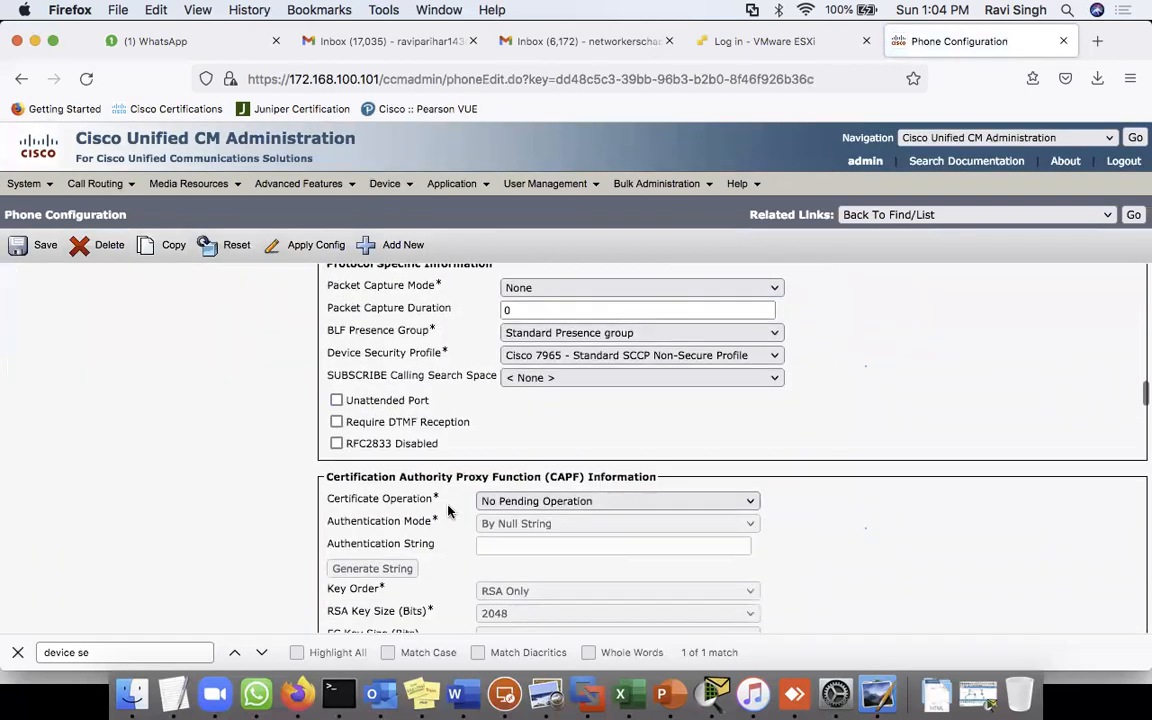
scroll(449, 512, "down", 15)
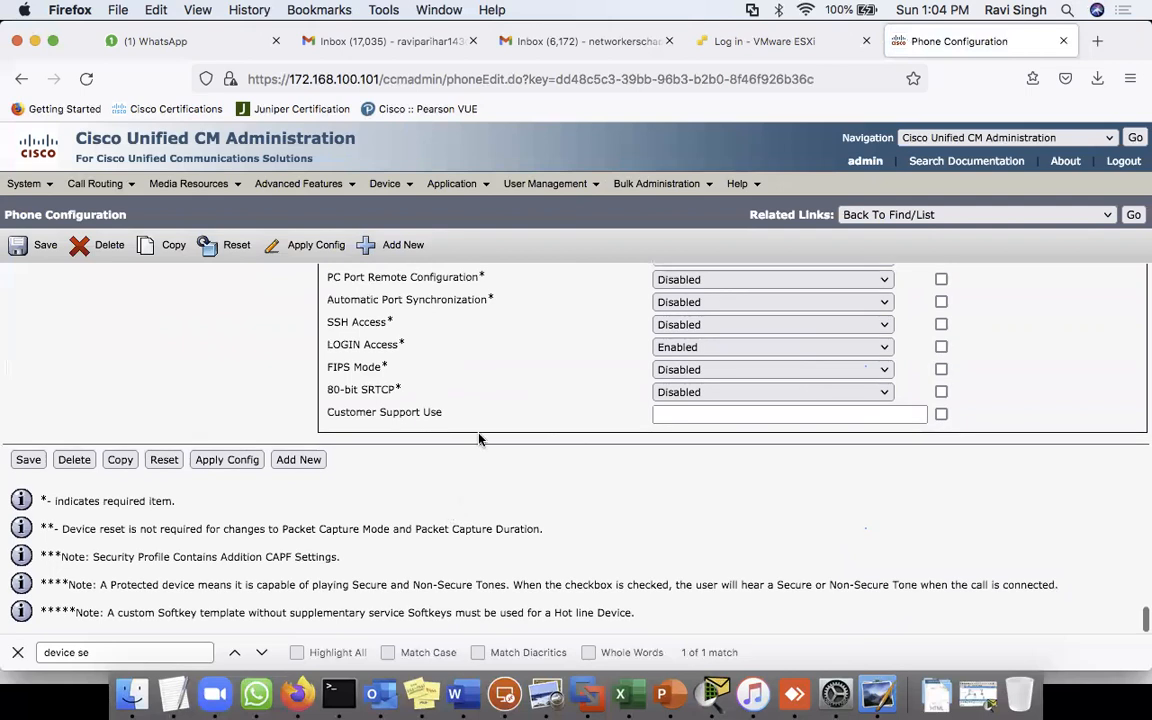
scroll(478, 438, "up", 20)
- Associate Test1 with line 9001234 and save the directory number
left_click(149, 392)
scroll(589, 496, "down", 20)
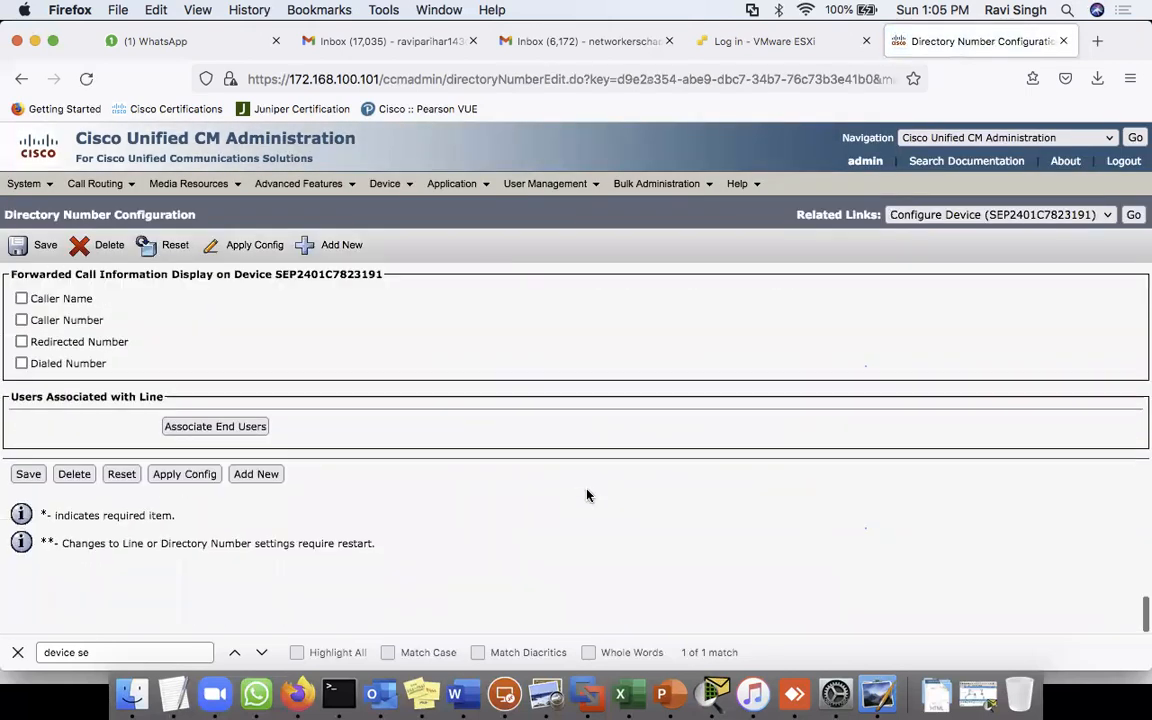
scroll(432, 411, "up", 5)
scroll(247, 488, "down", 3)
left_click(209, 531)
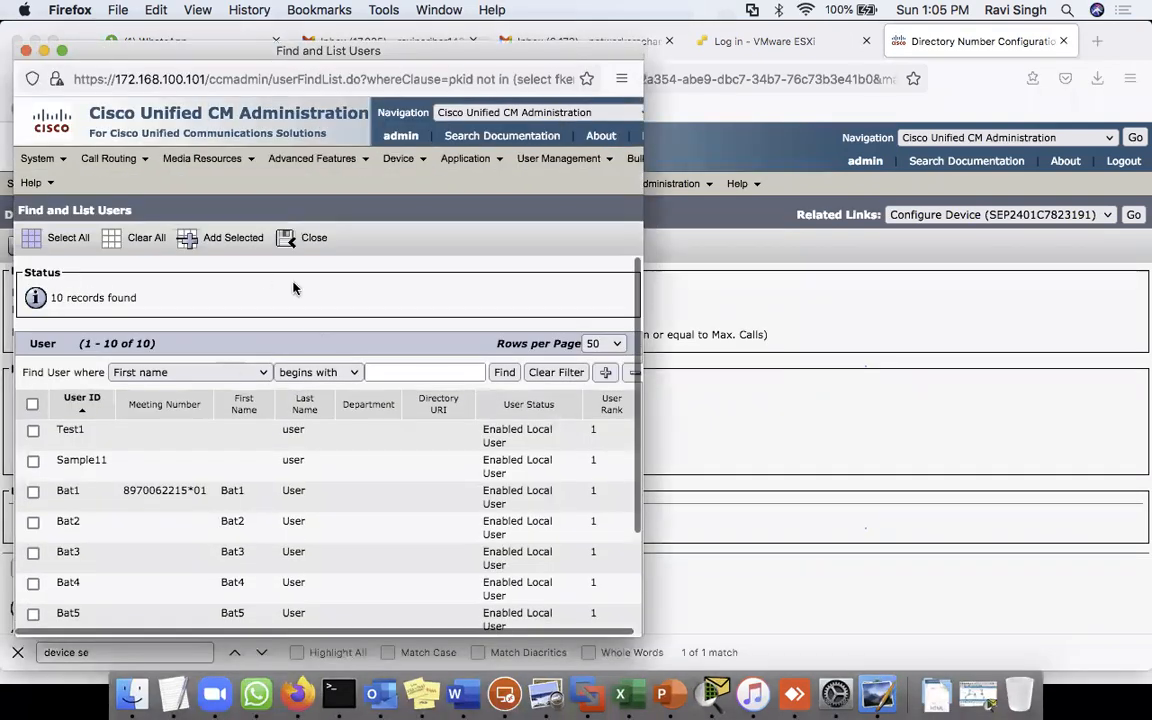
left_click(33, 430)
left_click(224, 245)
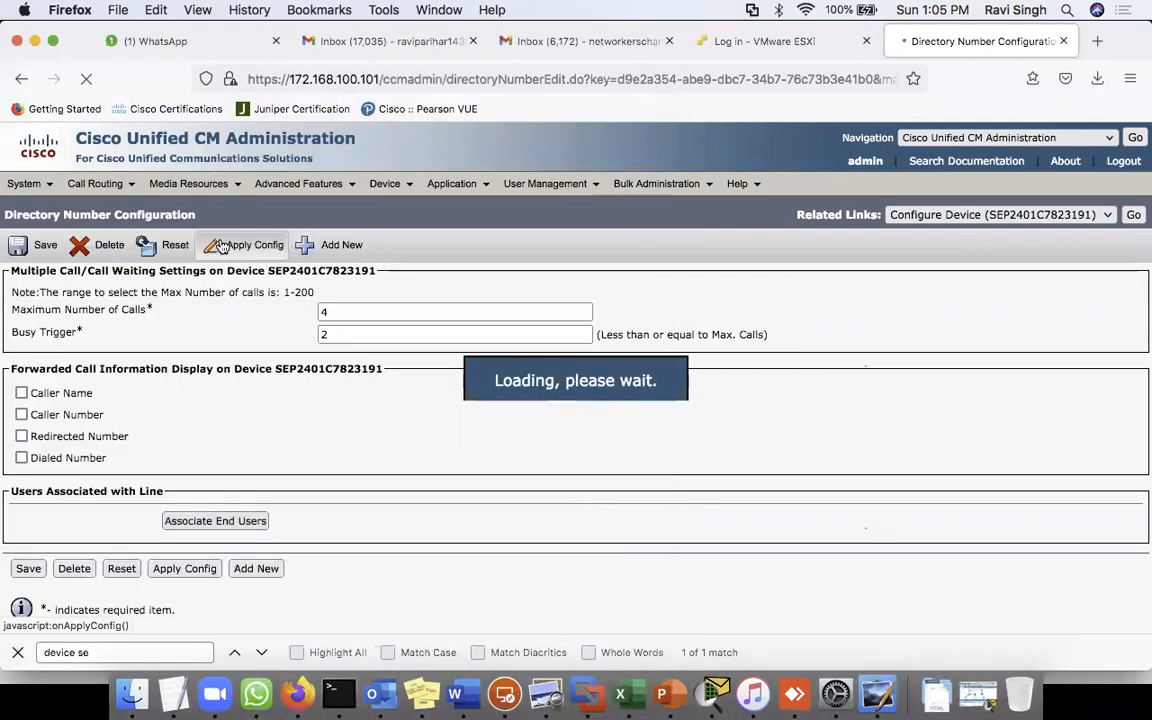
left_click(44, 247)
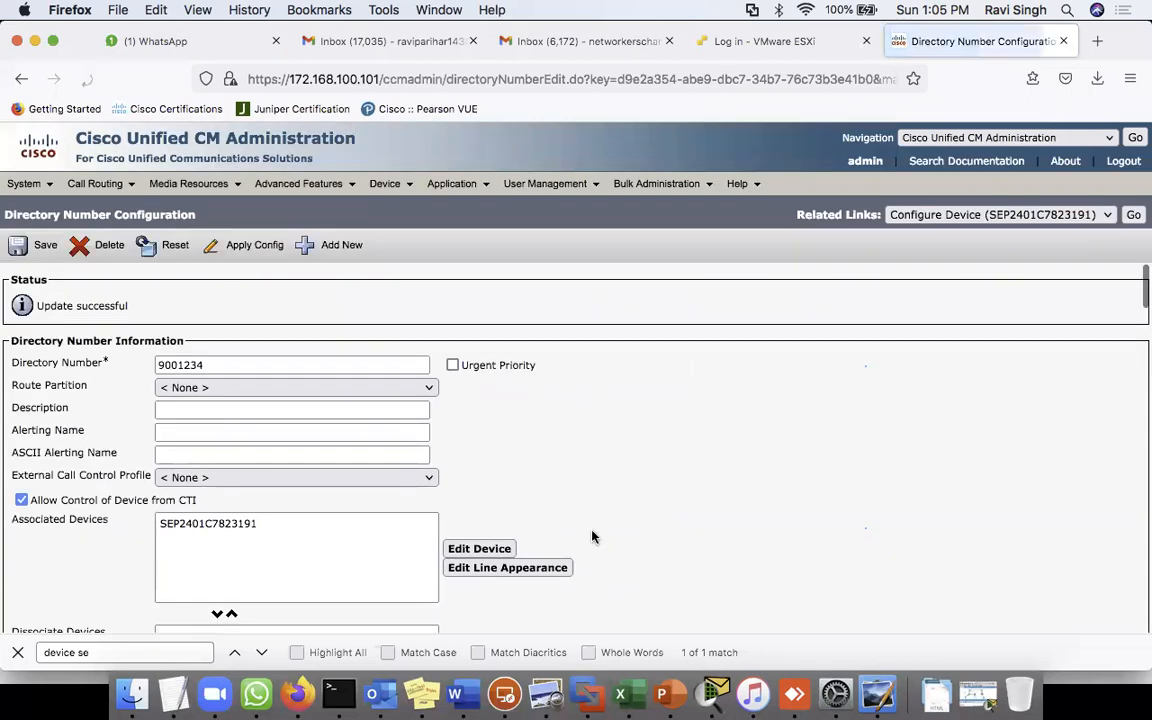
- Confirm Test1 appears under Users Associated with Line and the update reports successful
scroll(591, 535, "down", 20)
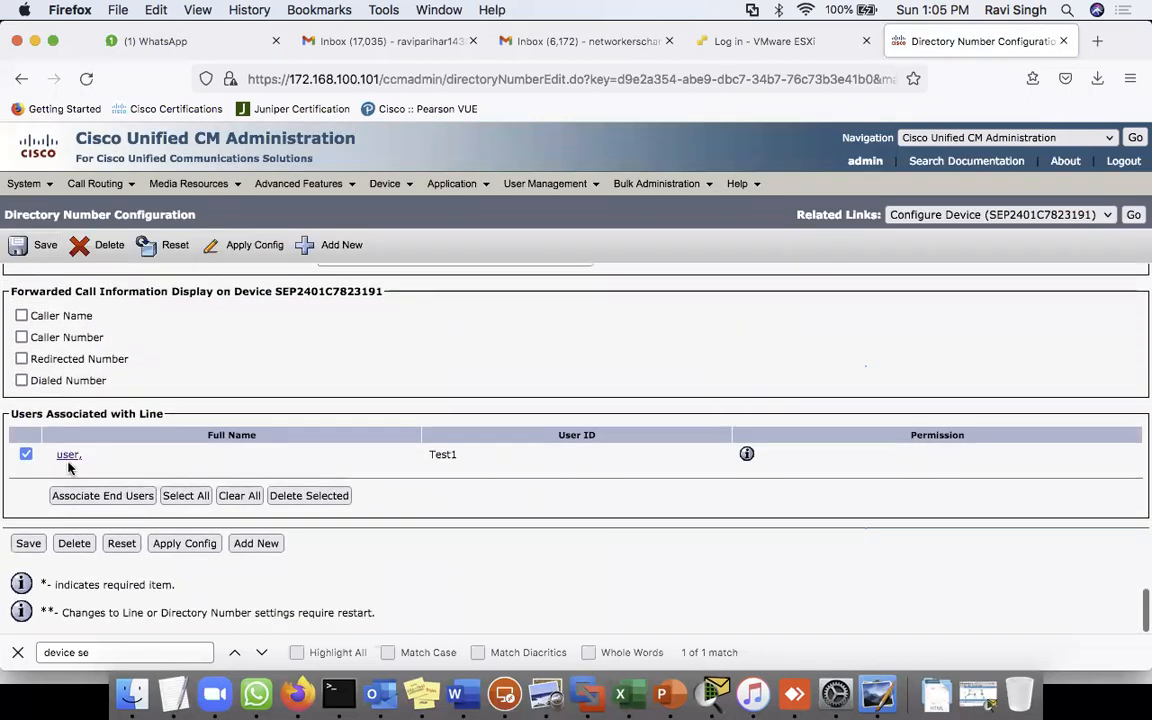
double_click(442, 454)
scroll(535, 334, "up", 15)
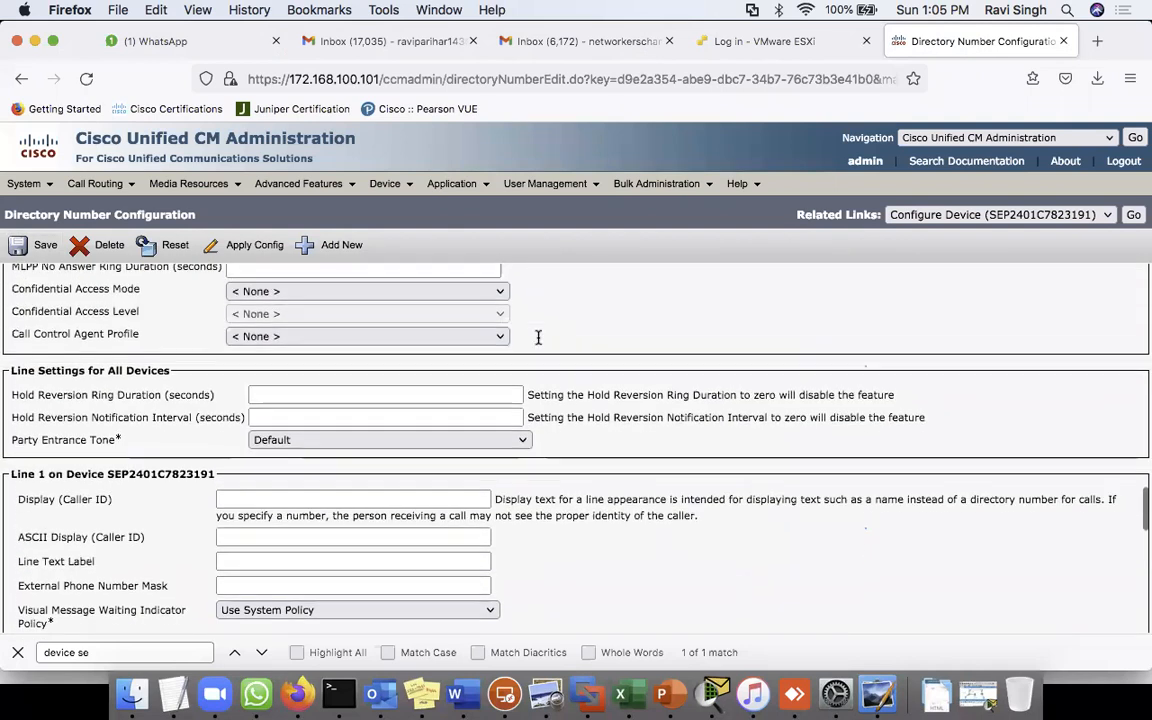
scroll(538, 337, "up", 15)
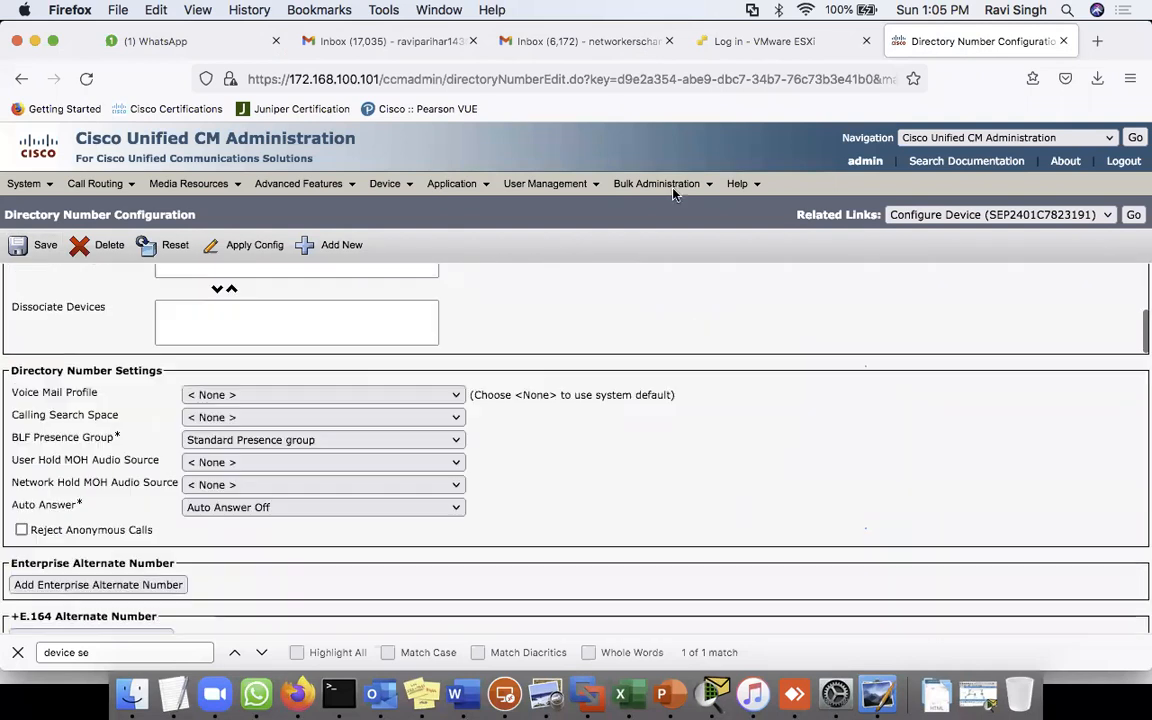
- Open the Self Care Portal on 172.168.100.101 in a new tab and sign in as test1
left_click(1096, 42)
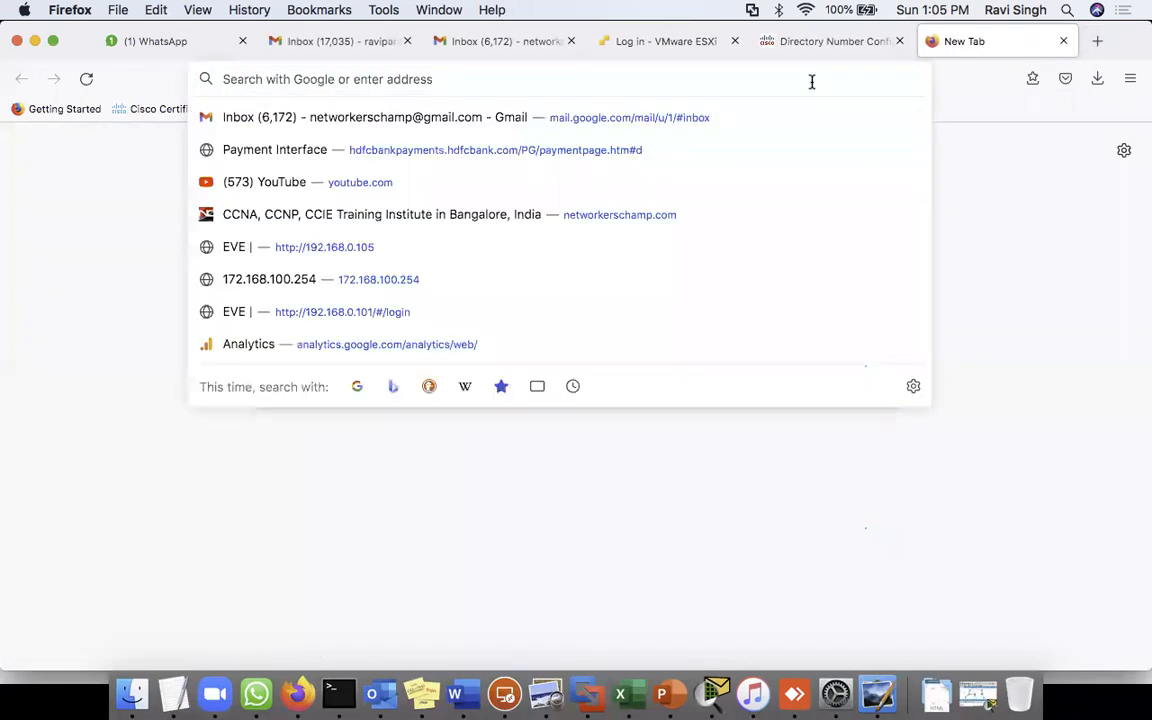
type("172.168.100.254/")
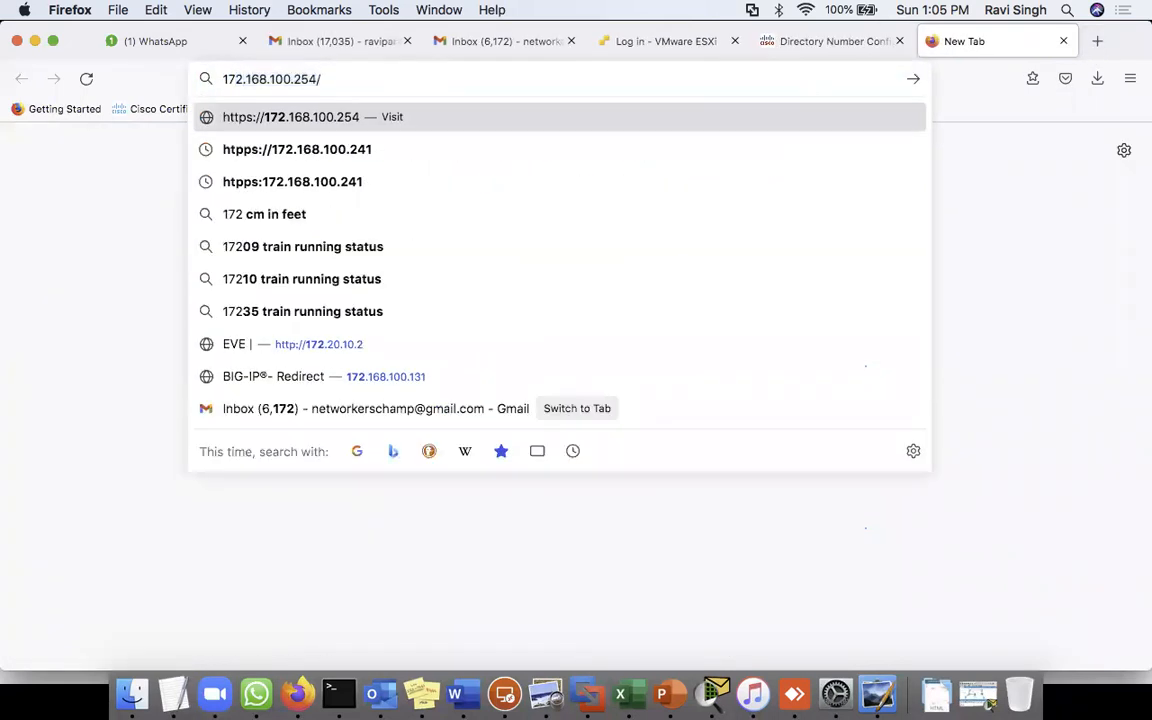
key("BackSpace")
key("BackSpace")
key("BackSpace")
key("BackSpace")
type("101")
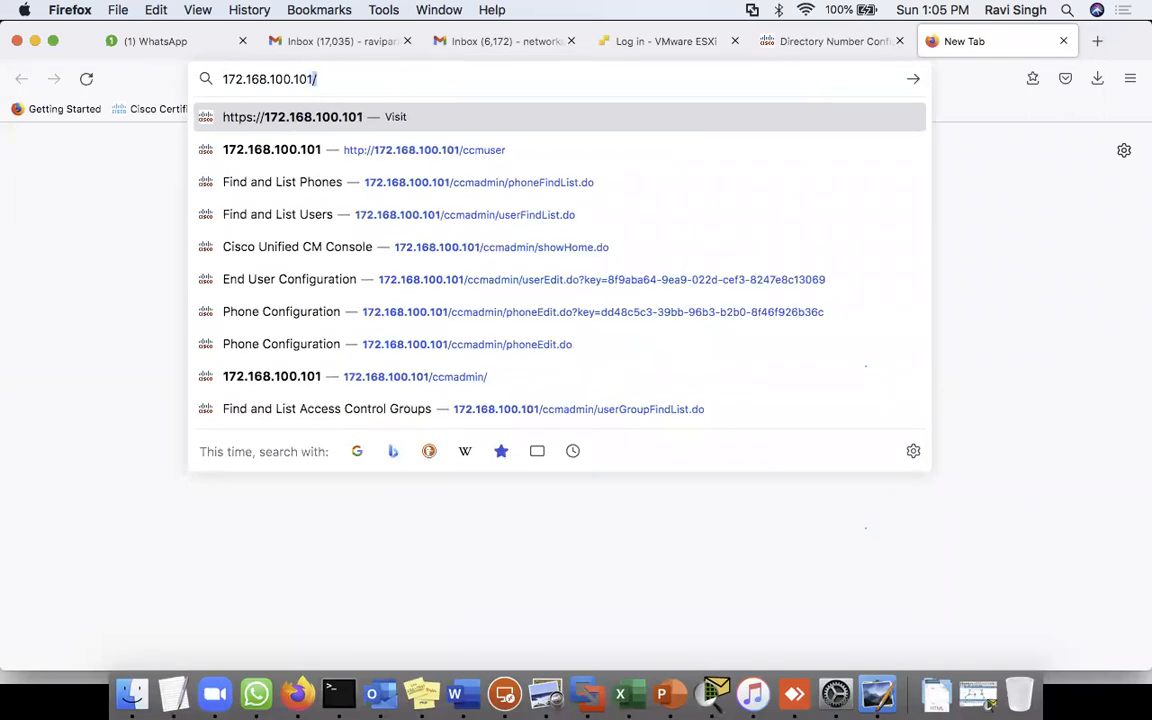
type("/ccm")
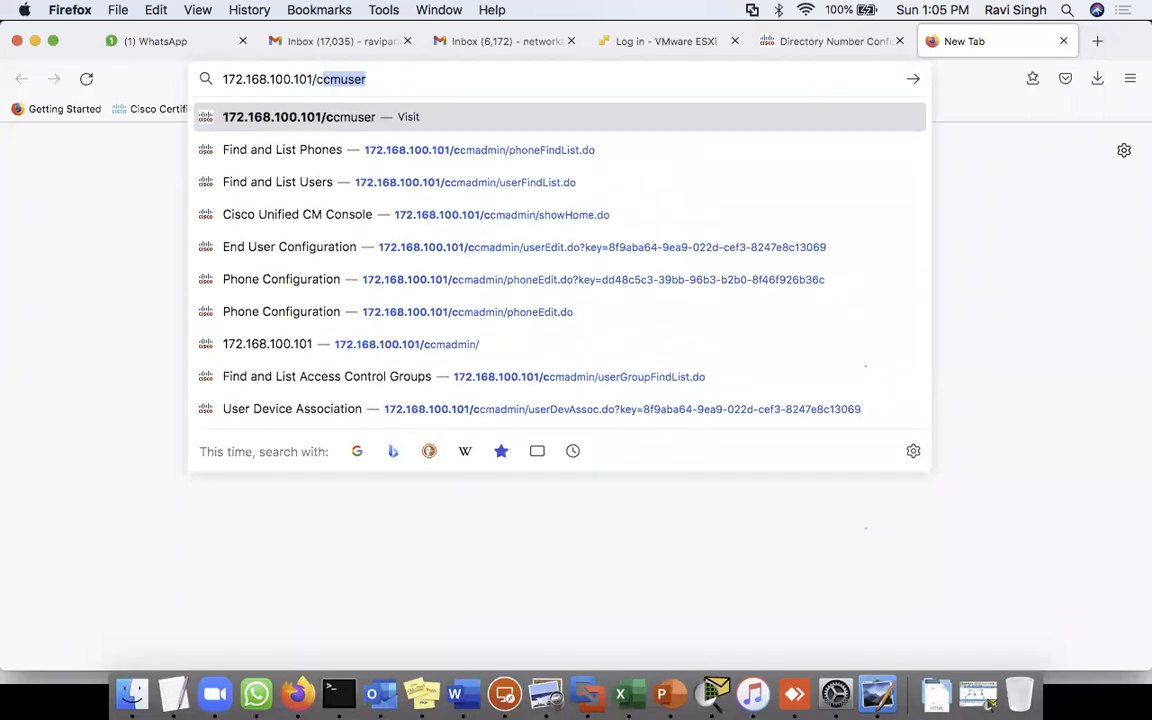
key("Return")
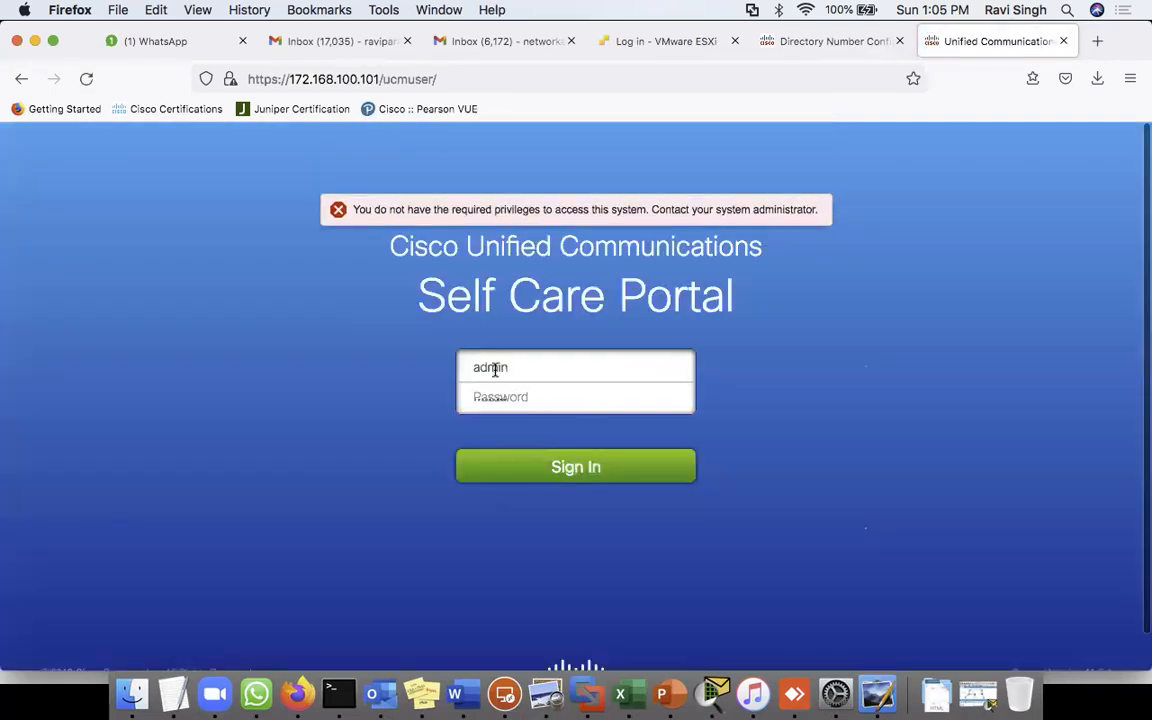
double_click(494, 370)
type("tes")
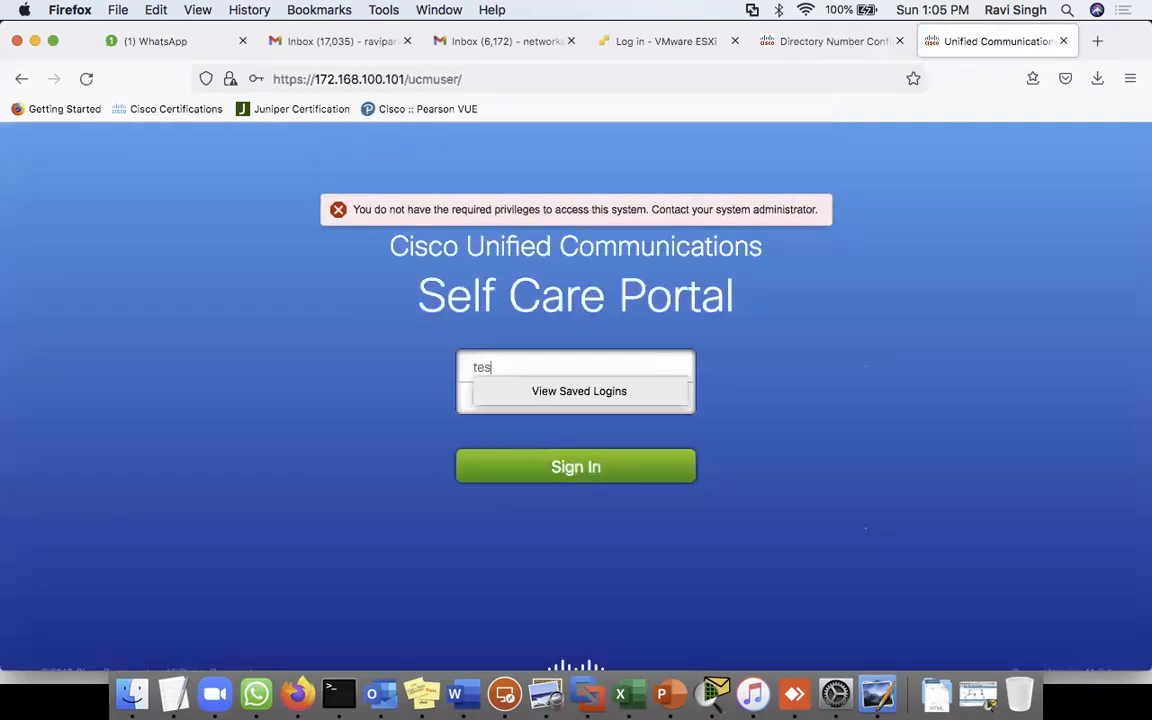
type("t1")
left_click(375, 369)
left_click(498, 397)
type("c")
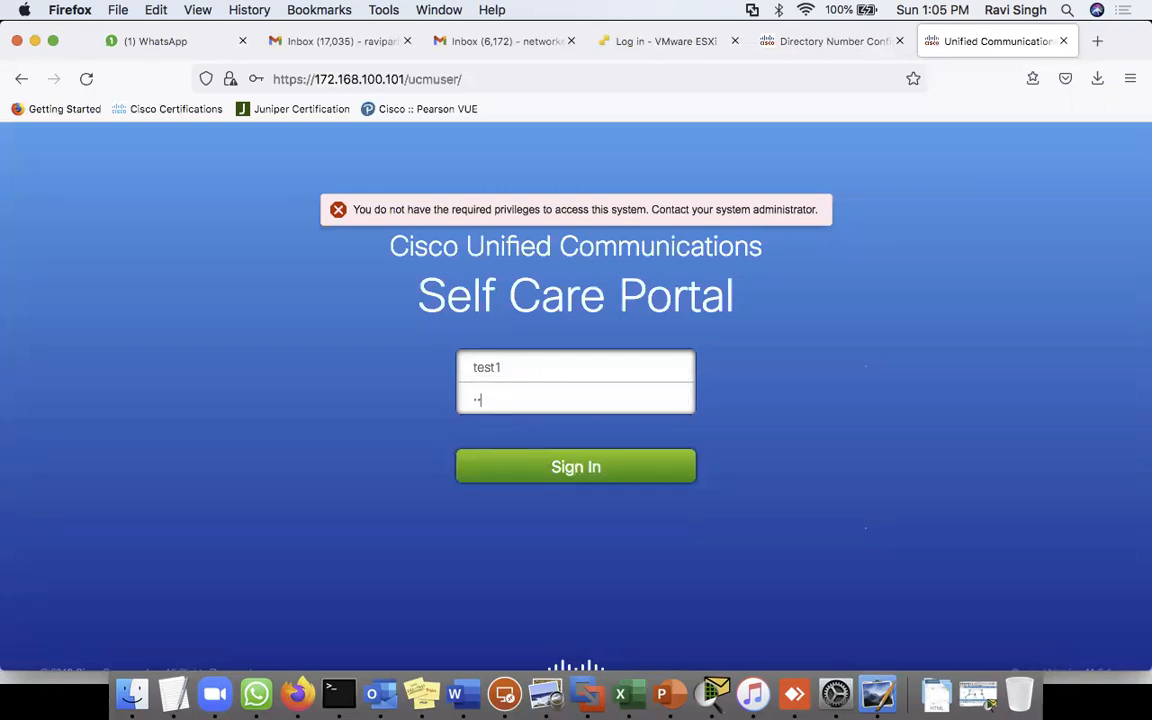
left_click(576, 467)
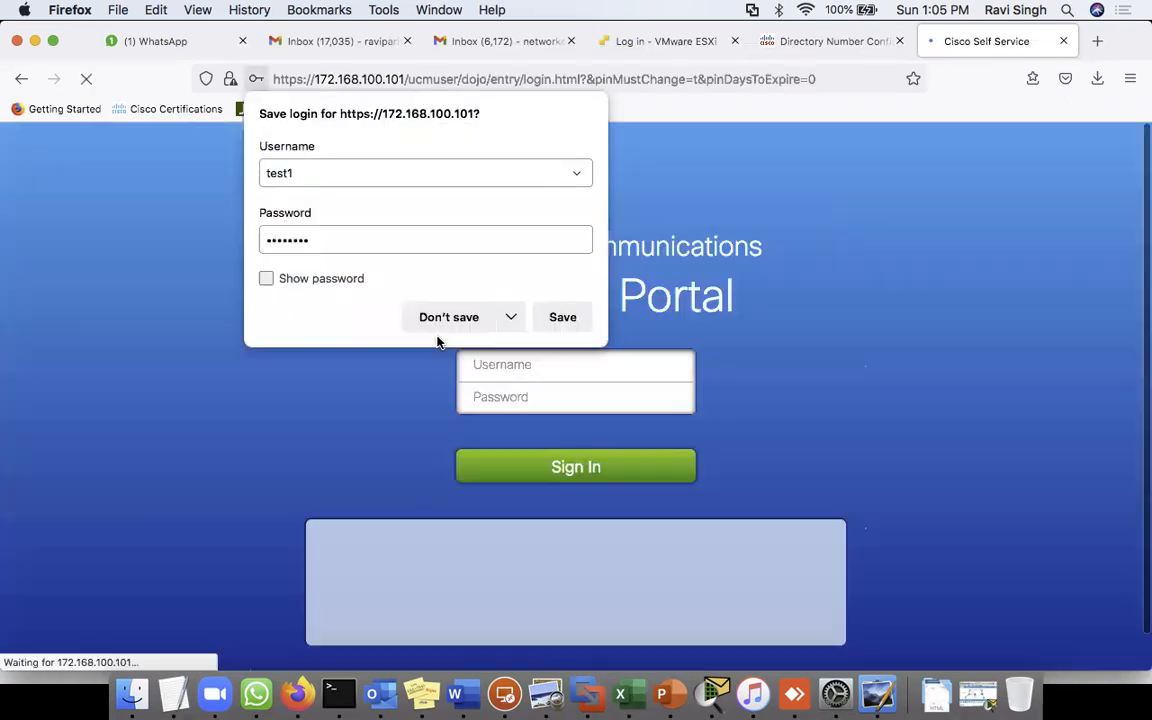
left_click(437, 320)
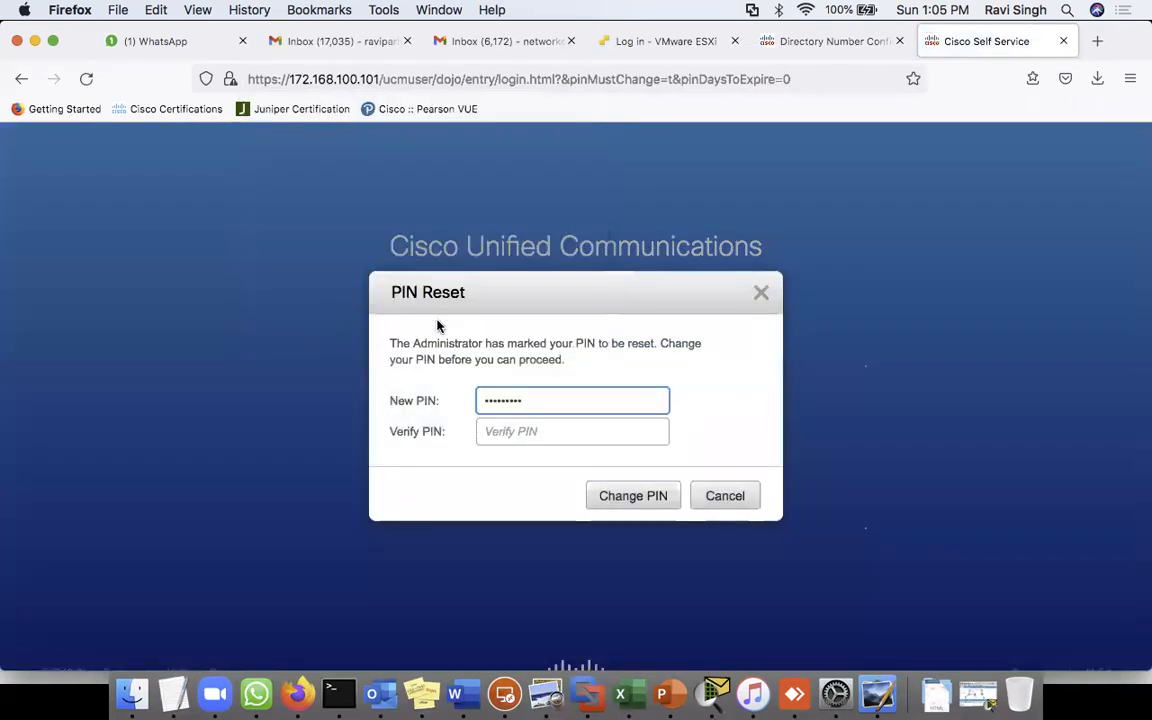
- Enter and confirm a new PIN for the test user and submit it
double_click(505, 398)
type("••")
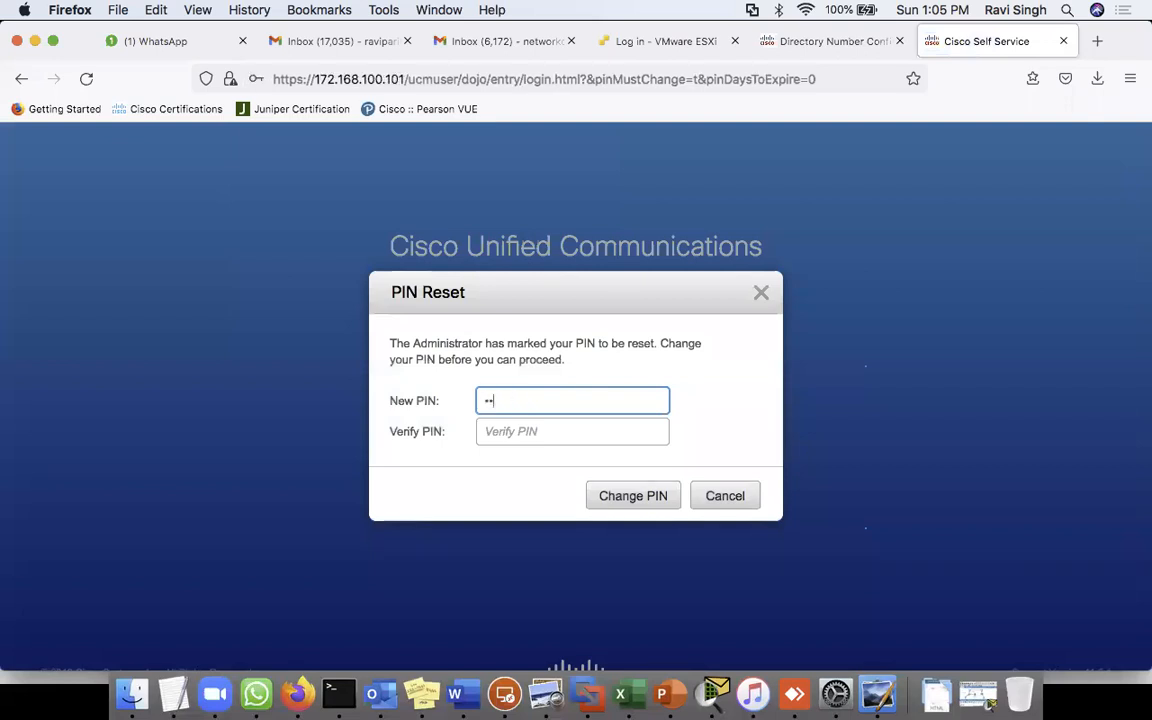
left_click(510, 431)
type("•••••")
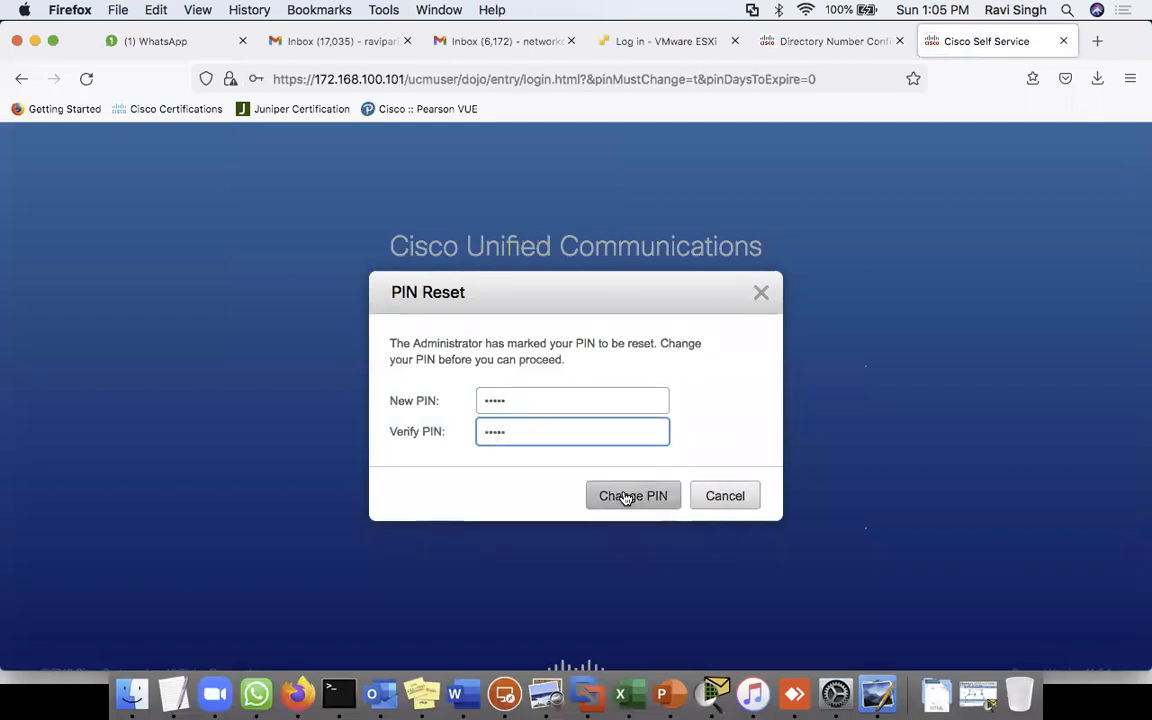
left_click(626, 496)
left_click(440, 316)
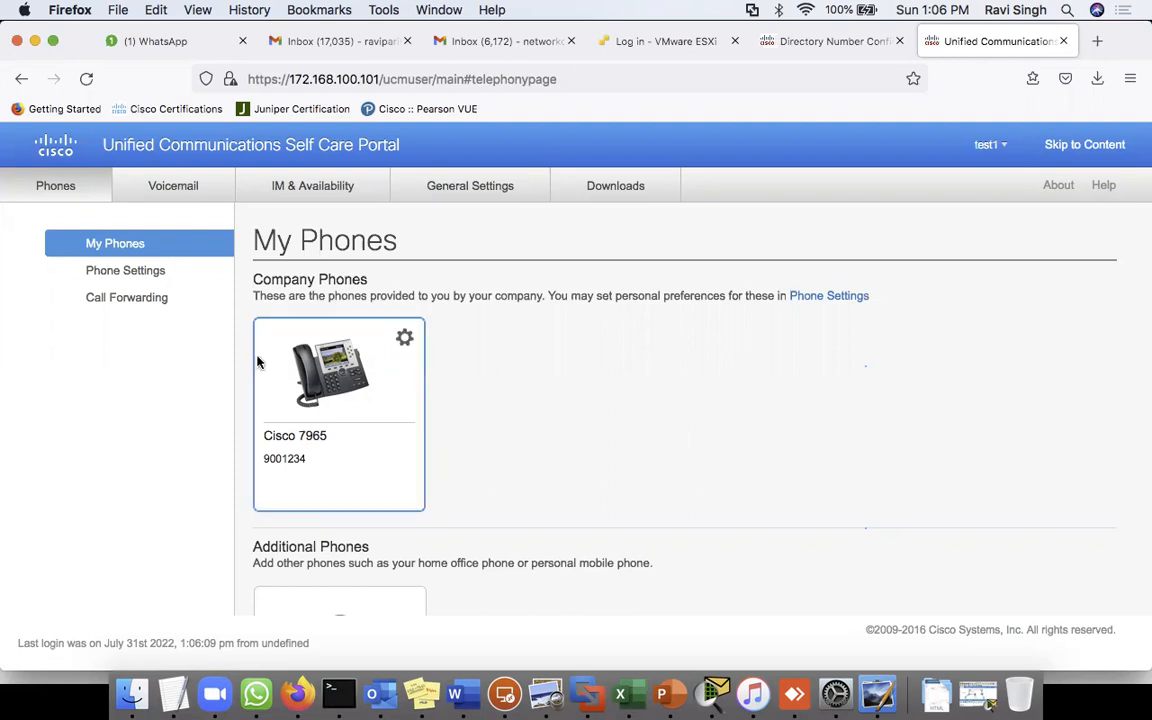
- Browse the phone's settings, General Settings and Downloads pages in the portal
left_click(147, 278)
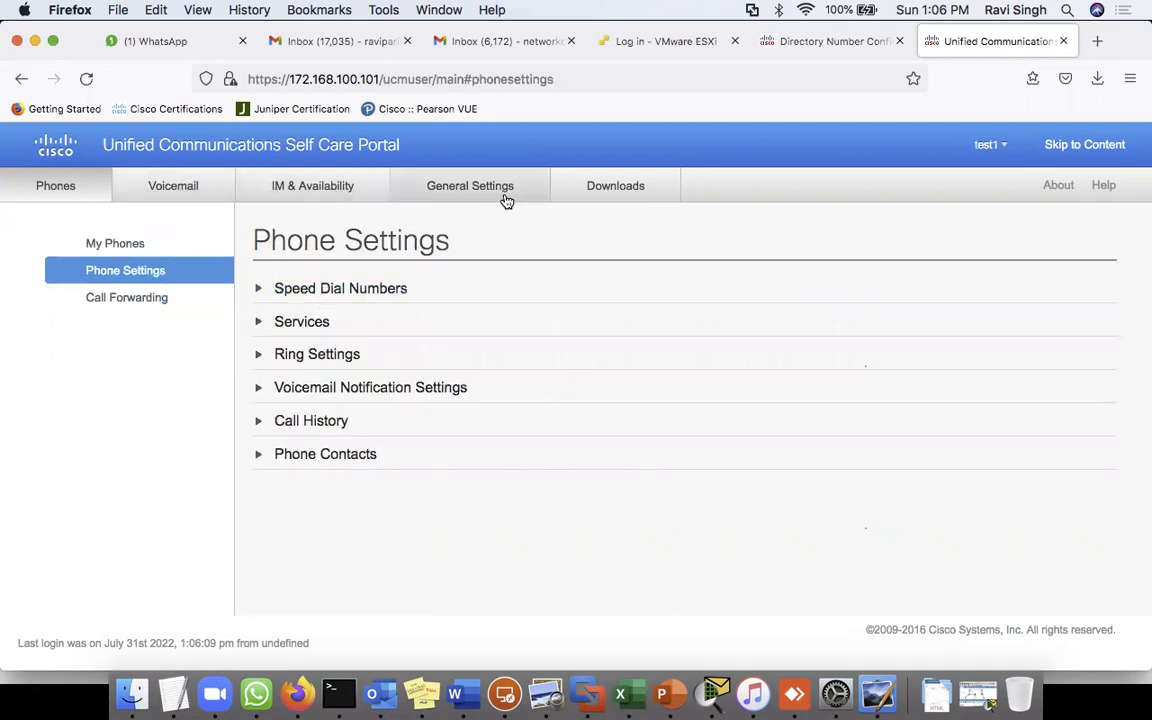
left_click(468, 187)
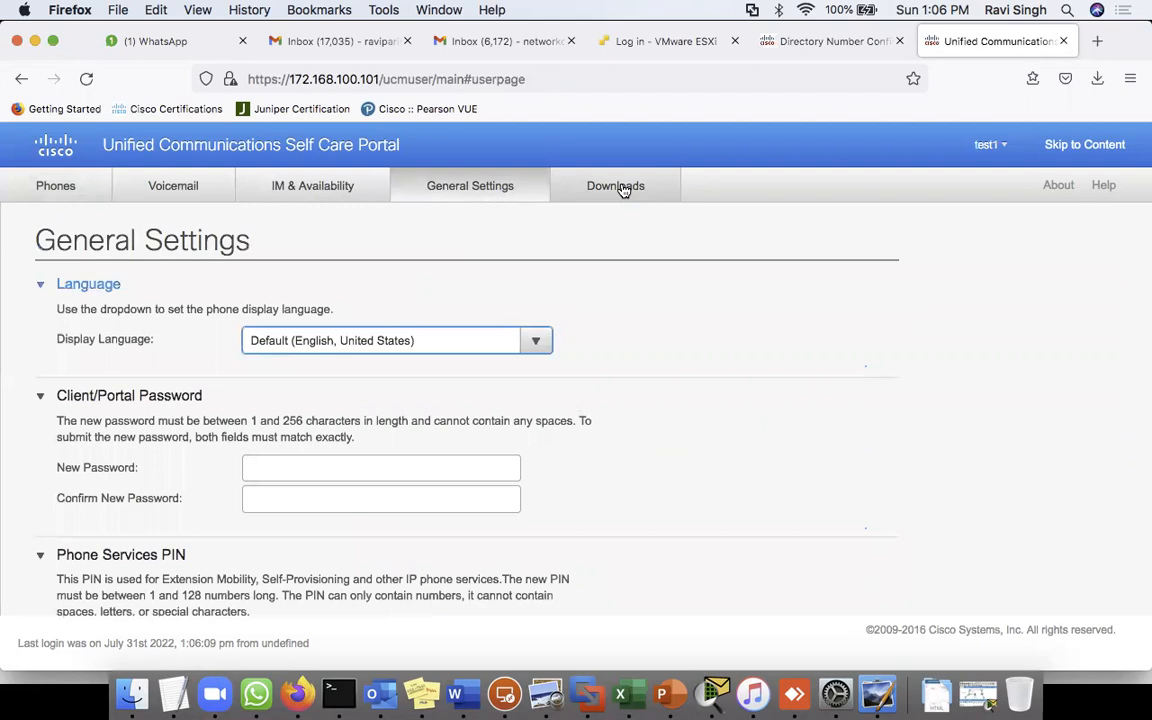
left_click(622, 189)
left_click(55, 186)
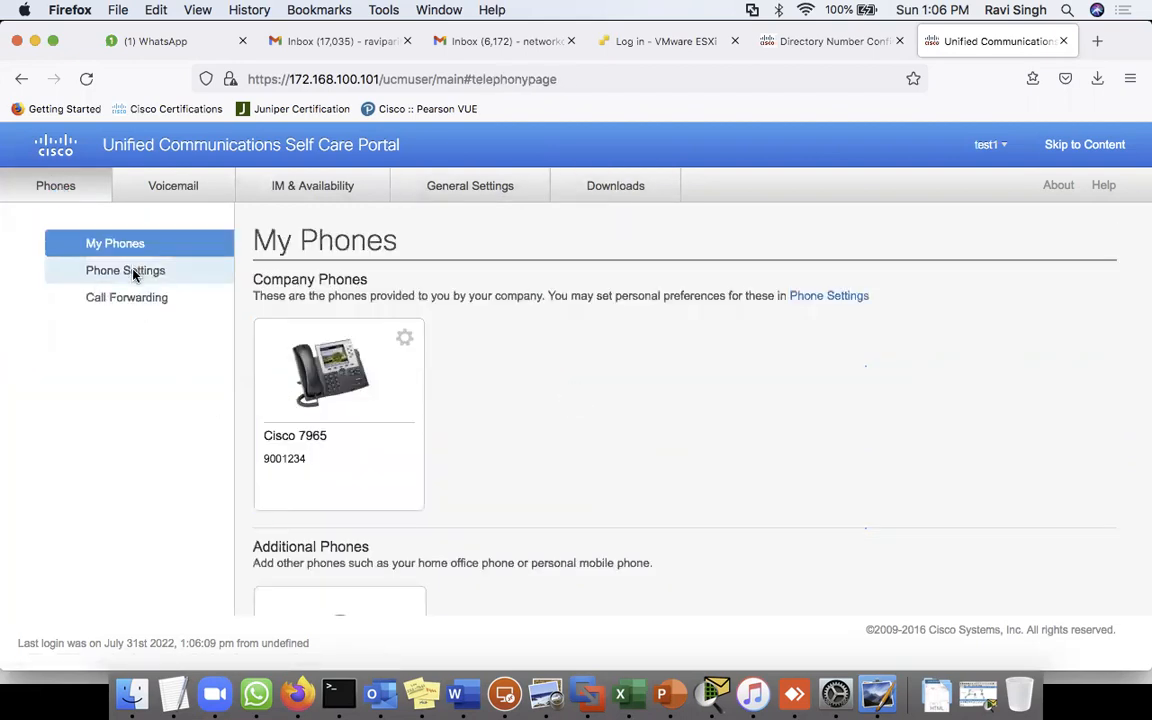
left_click(134, 271)
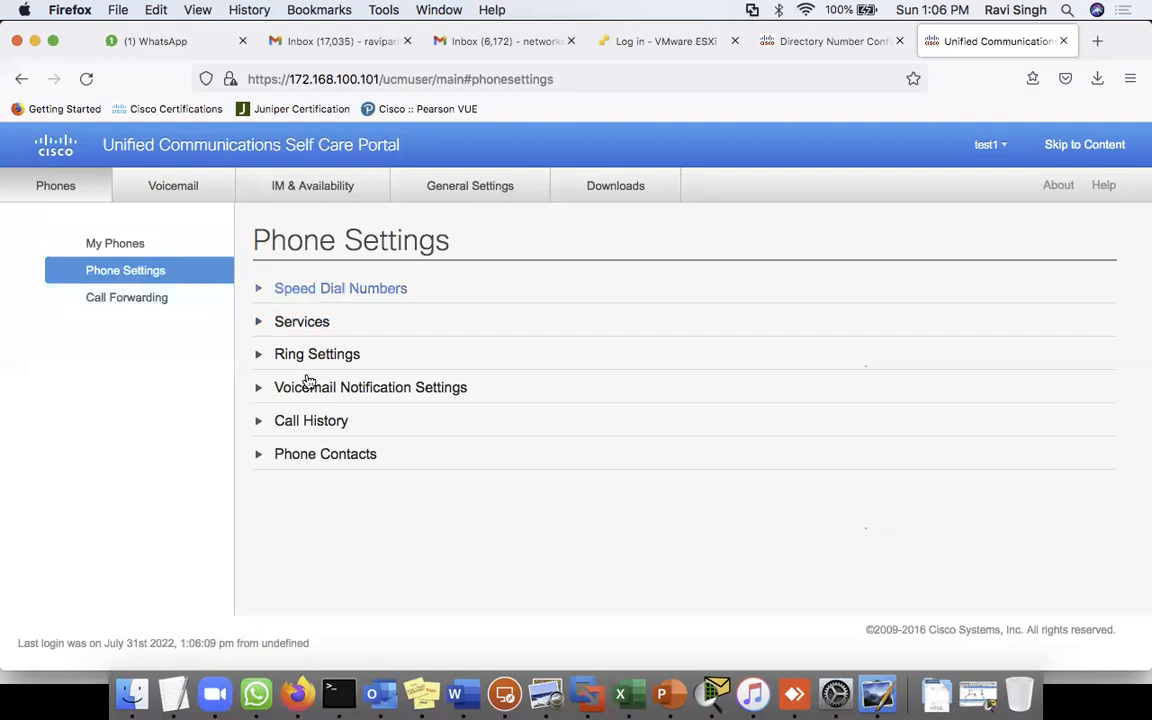
- Try forwarding all calls on line 9001234 to a new number, cancel it, and sign out
left_click(148, 302)
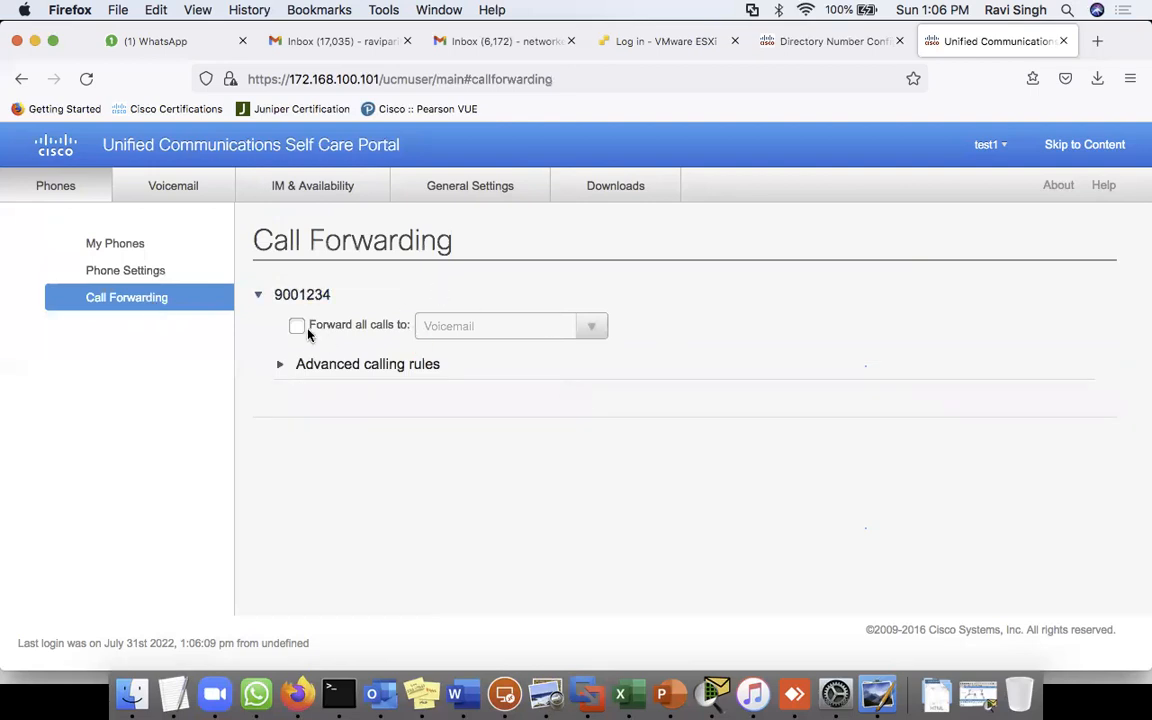
left_click(297, 326)
left_click(541, 325)
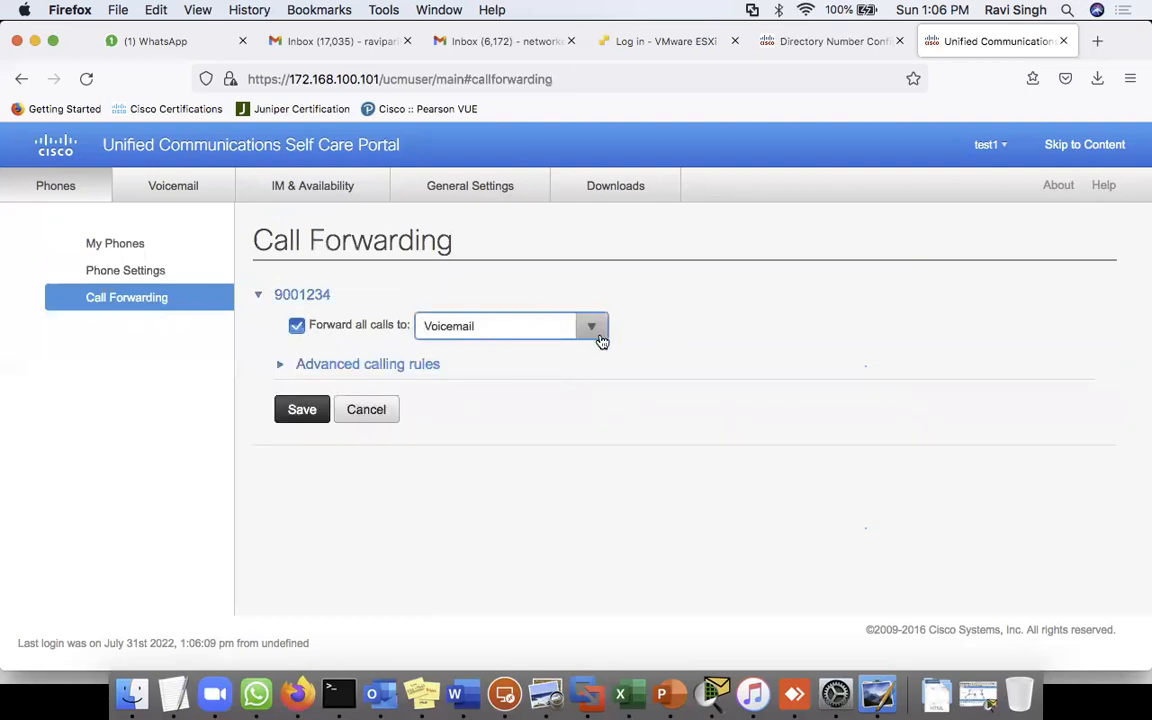
left_click(601, 341)
left_click(483, 386)
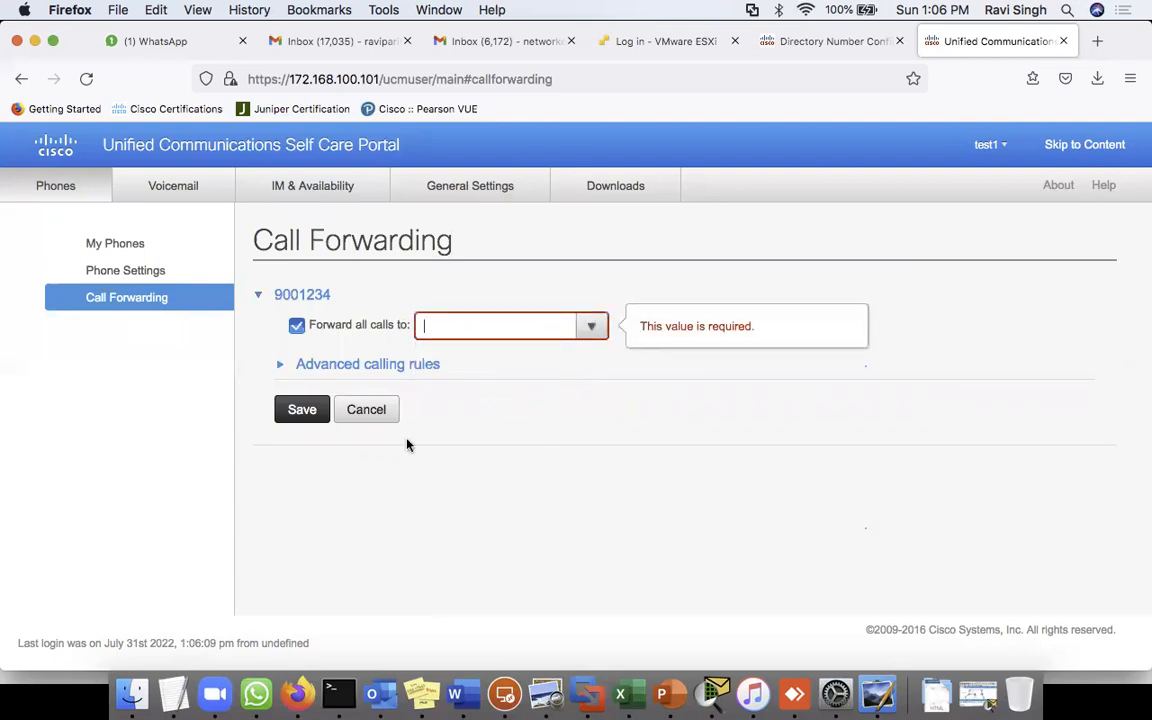
left_click(362, 408)
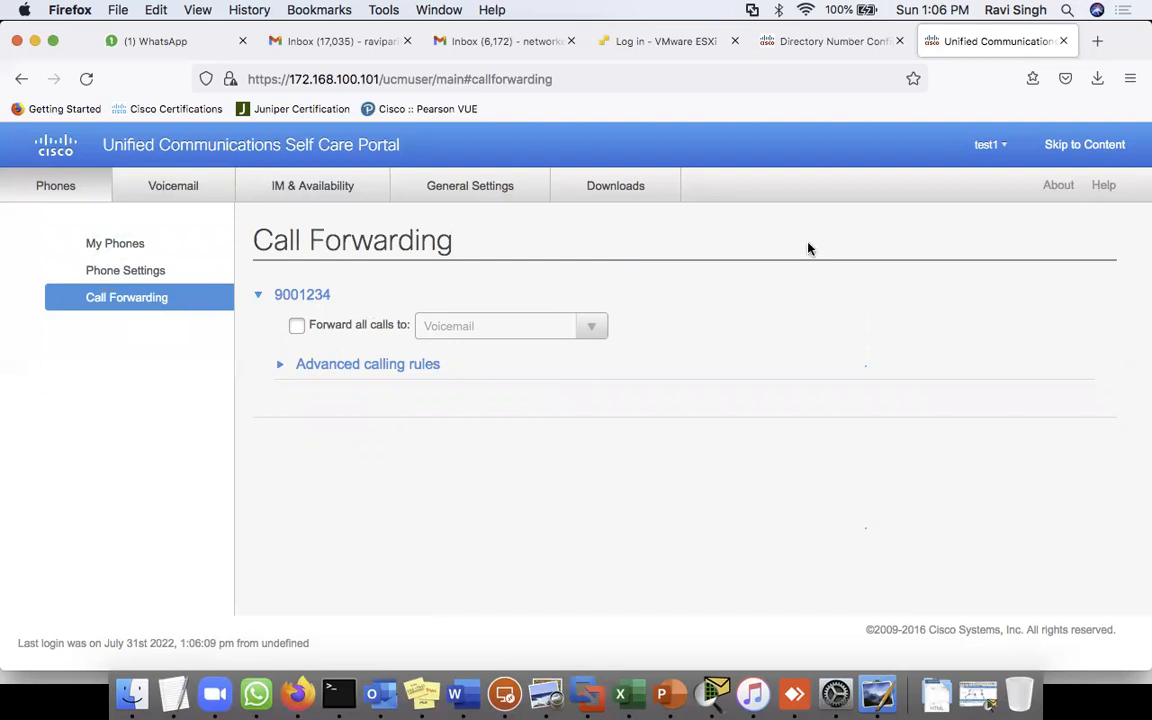
left_click(988, 145)
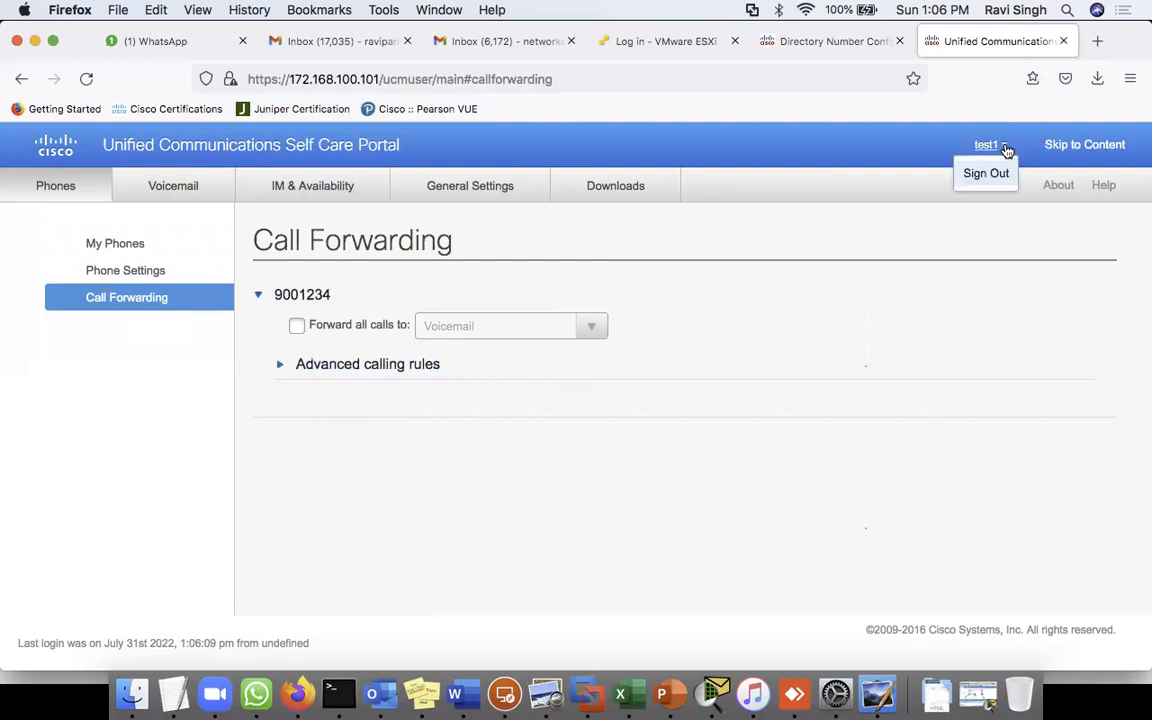
left_click(995, 175)
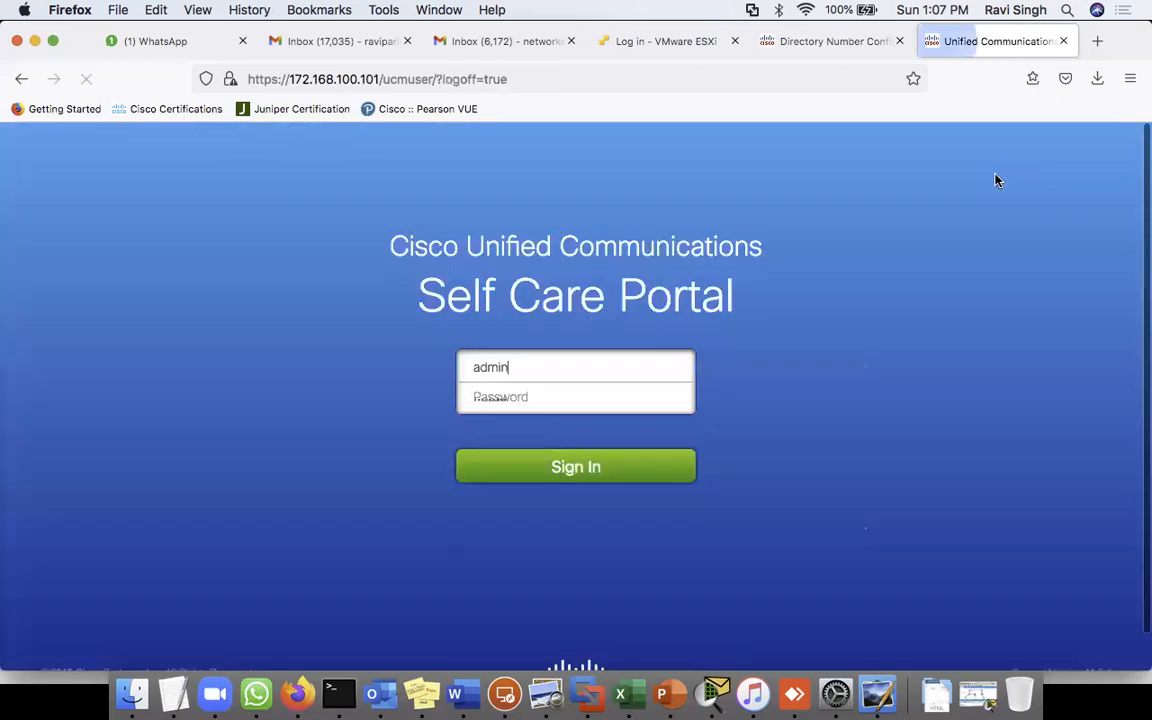
- Close the portal tab, log back in to CM Administration and check the associated phone
left_click(1064, 42)
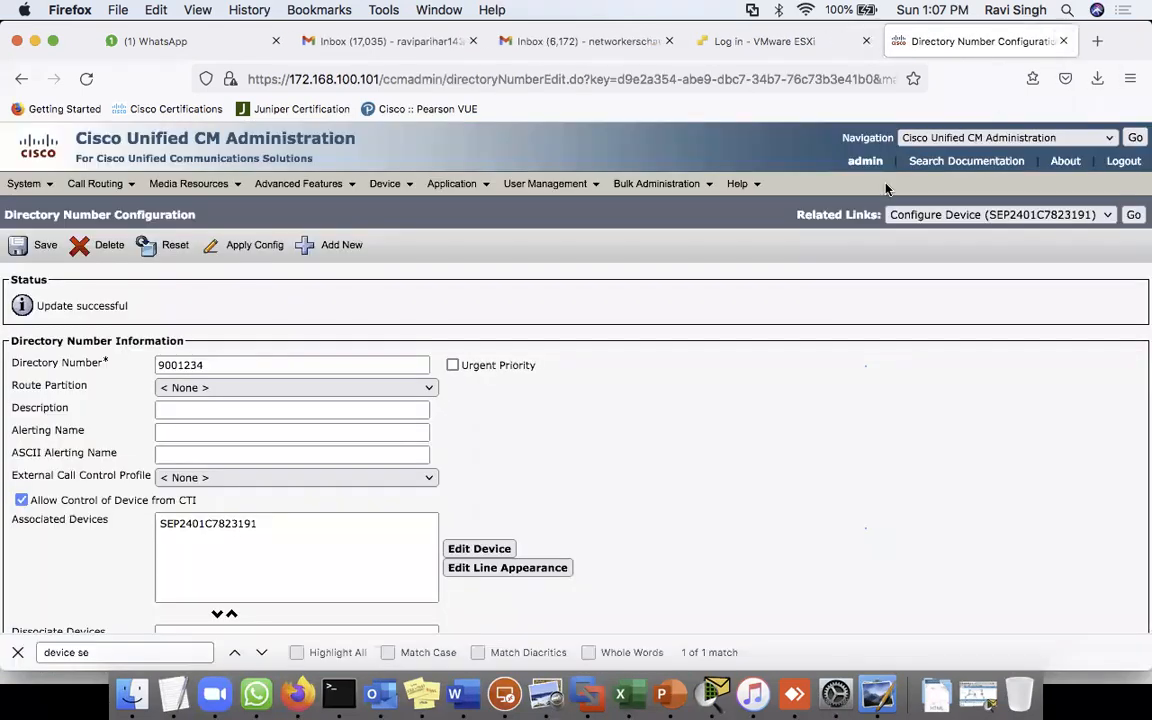
left_click(86, 79)
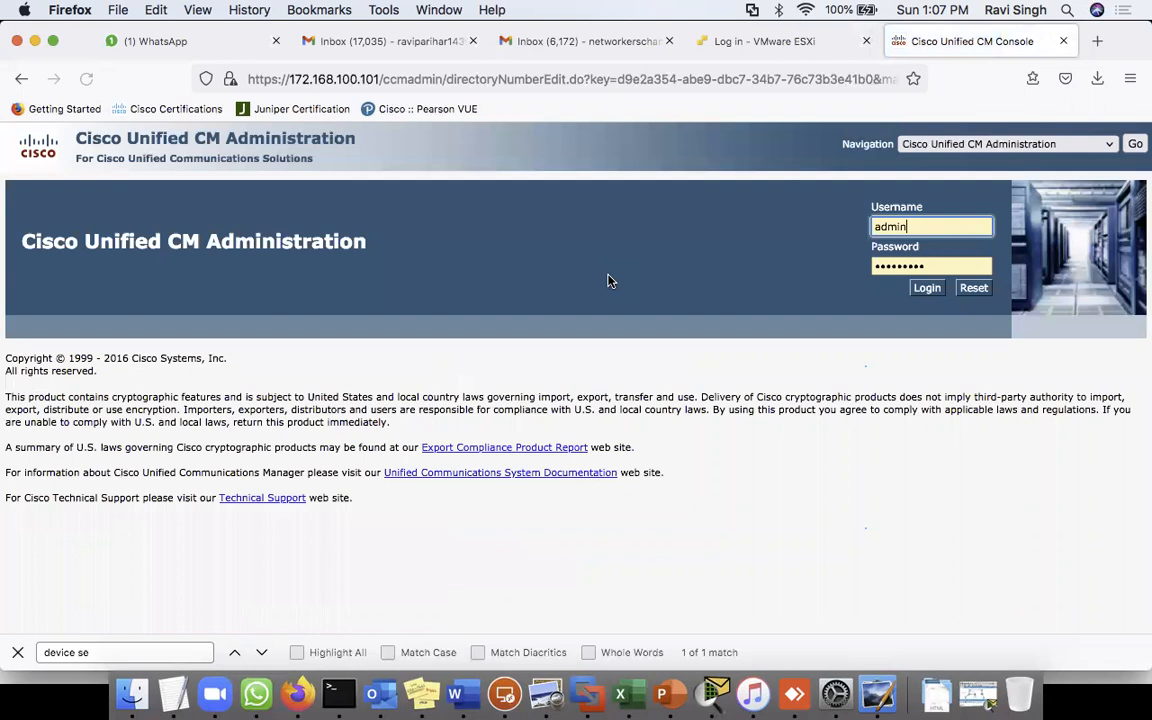
left_click(924, 288)
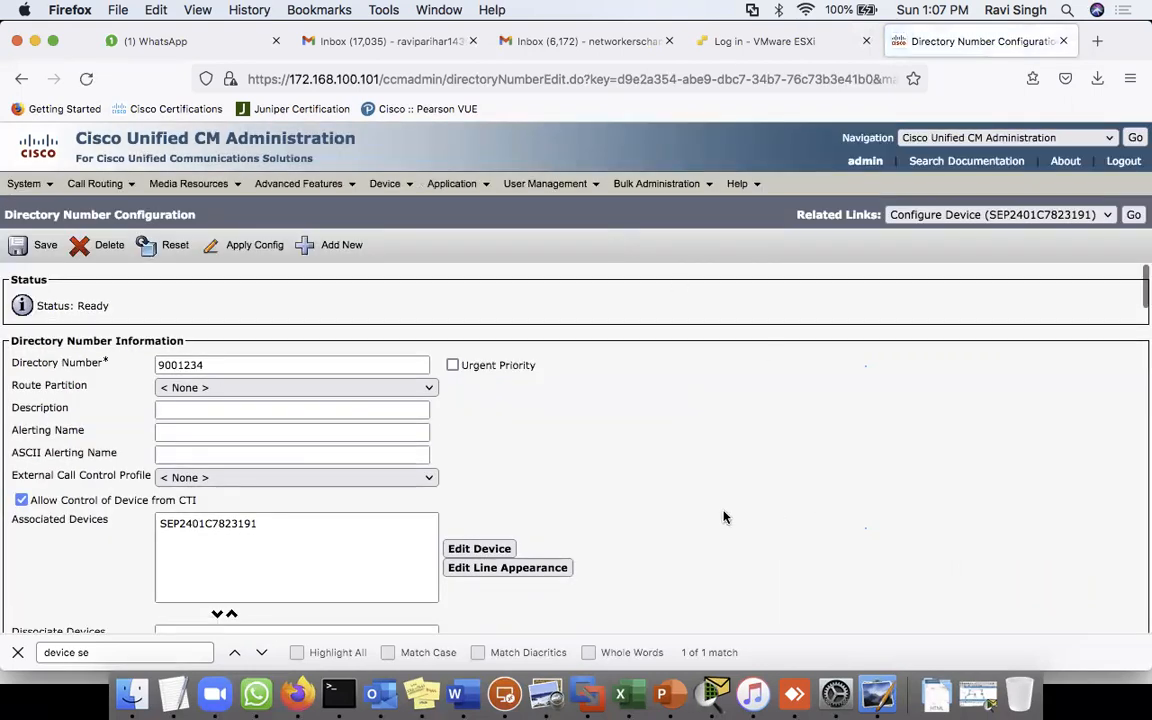
scroll(716, 502, "down", 5)
scroll(716, 502, "up", 5)
left_click(1135, 216)
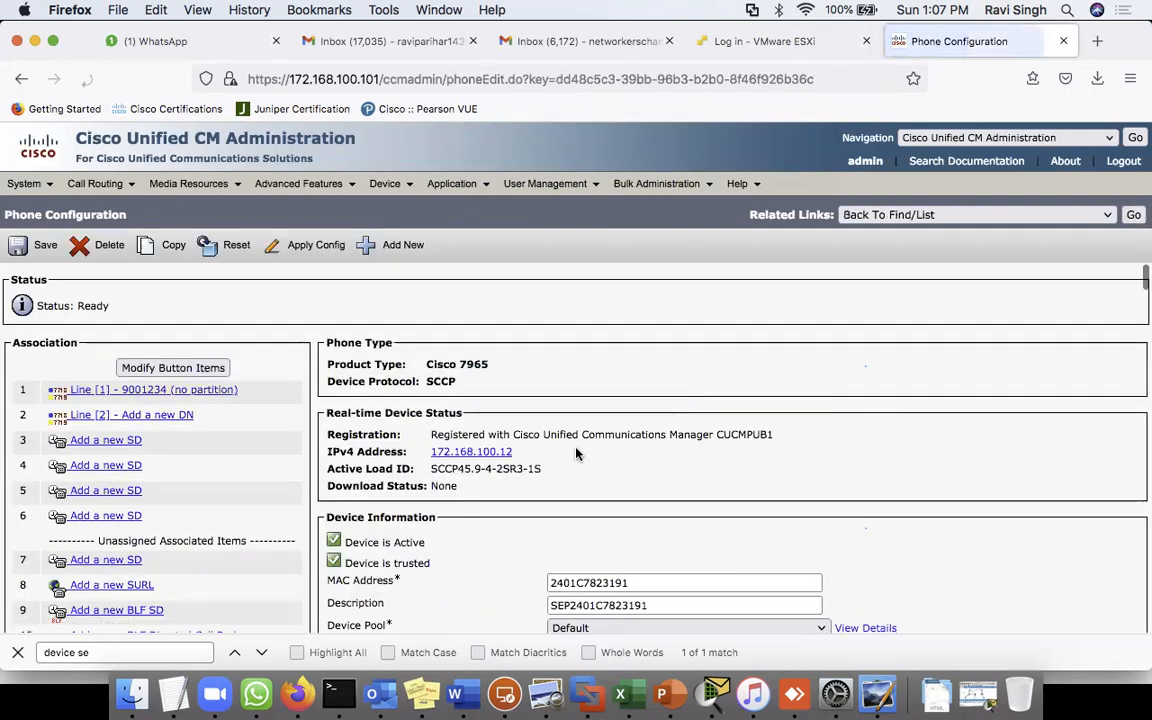
left_click(1135, 216)
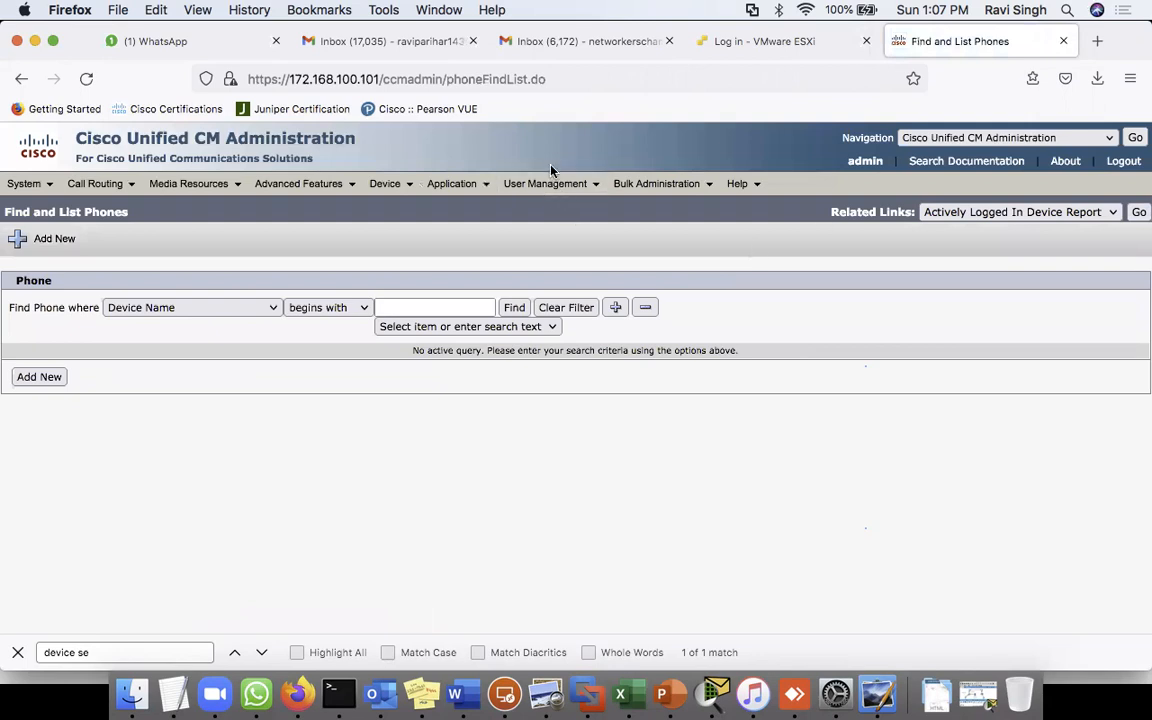
- List all end users and scroll through the ten users, including Bat1–Bat8
mouse_move(553, 187)
left_click(548, 231)
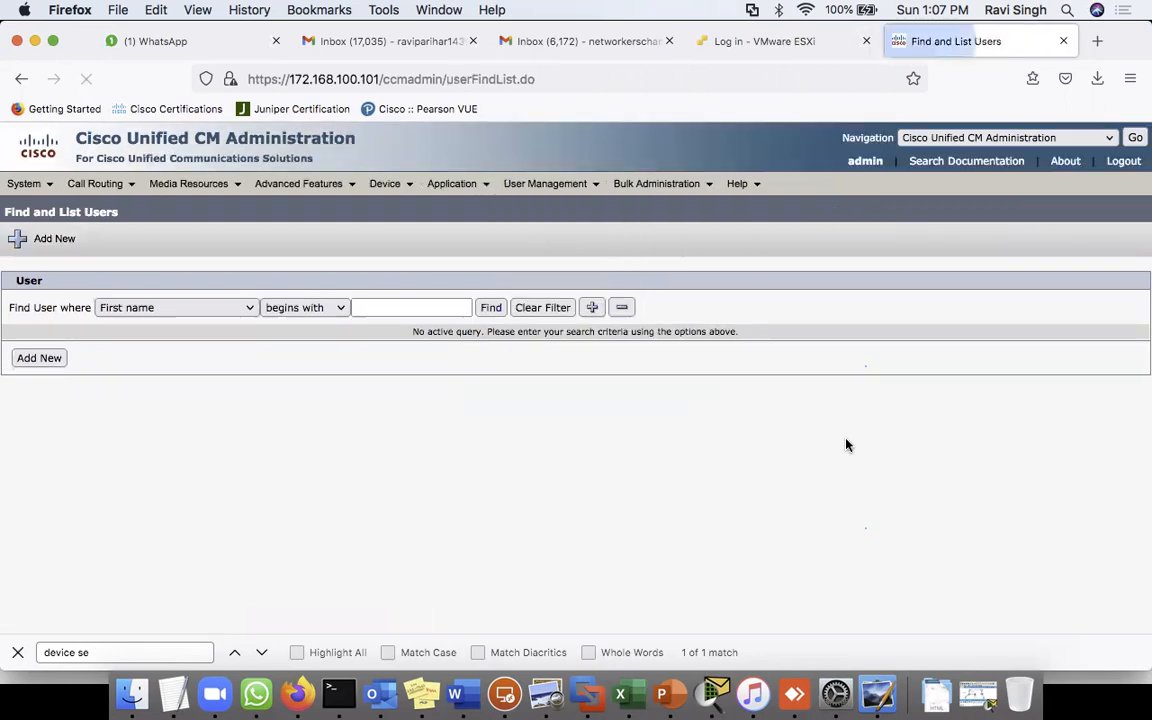
left_click(489, 308)
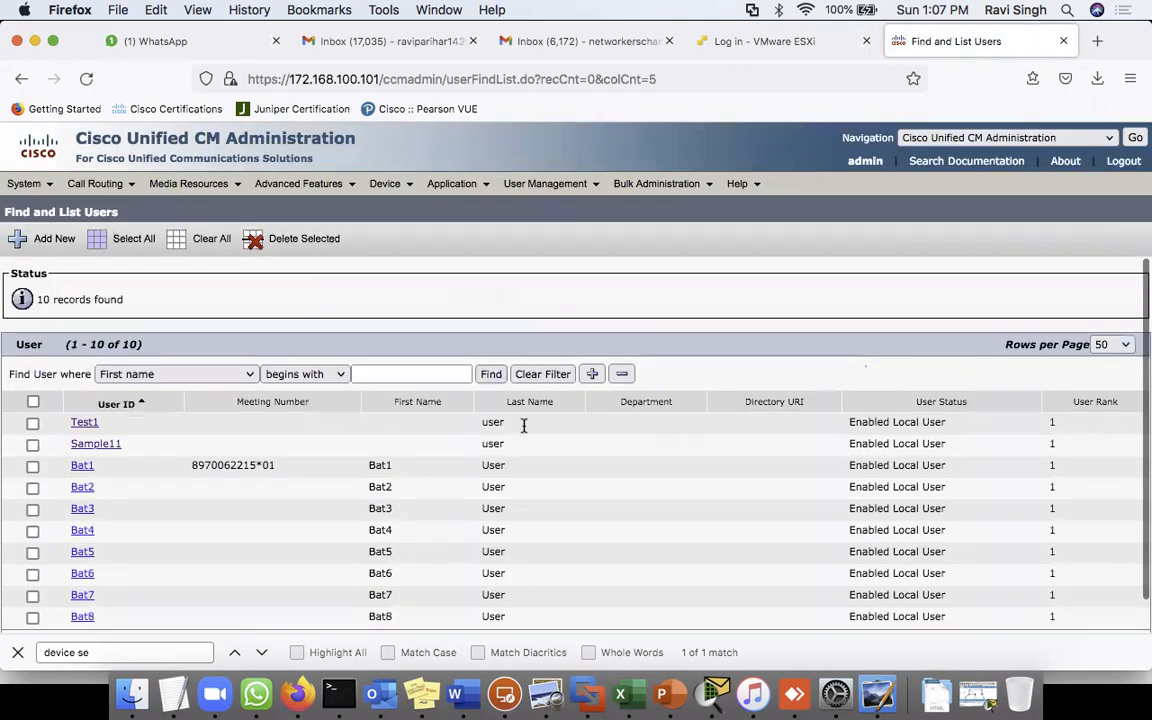
scroll(636, 583, "down", 1)
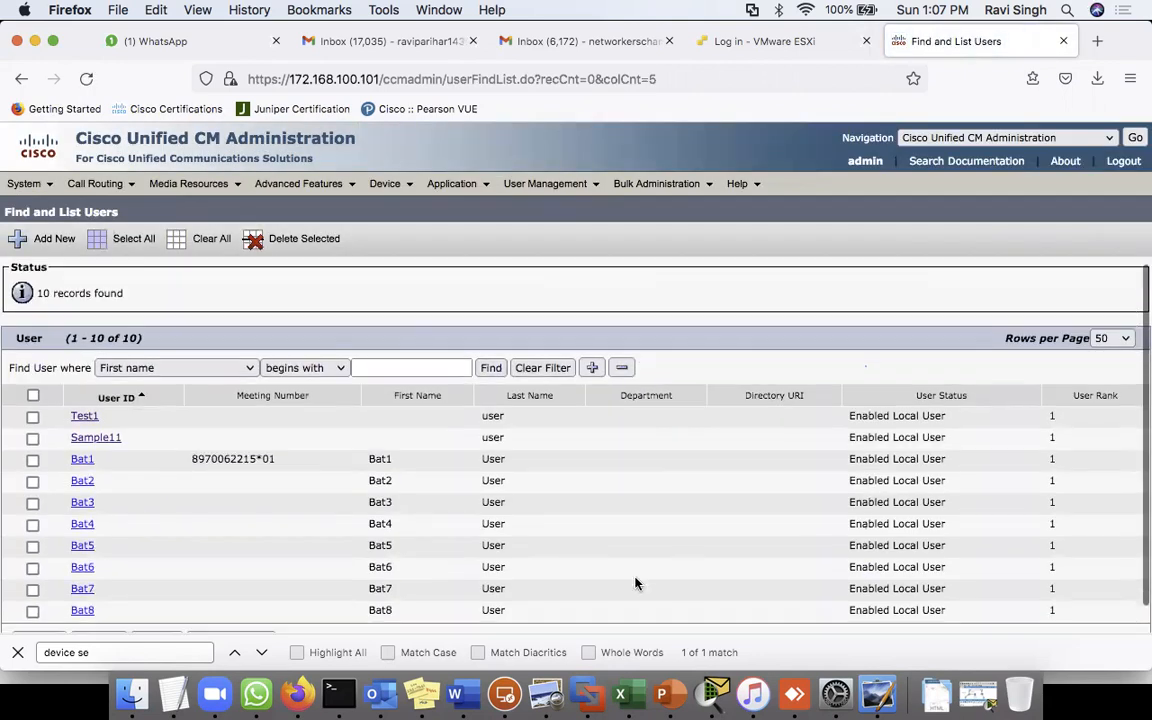
scroll(636, 583, "down", 2)
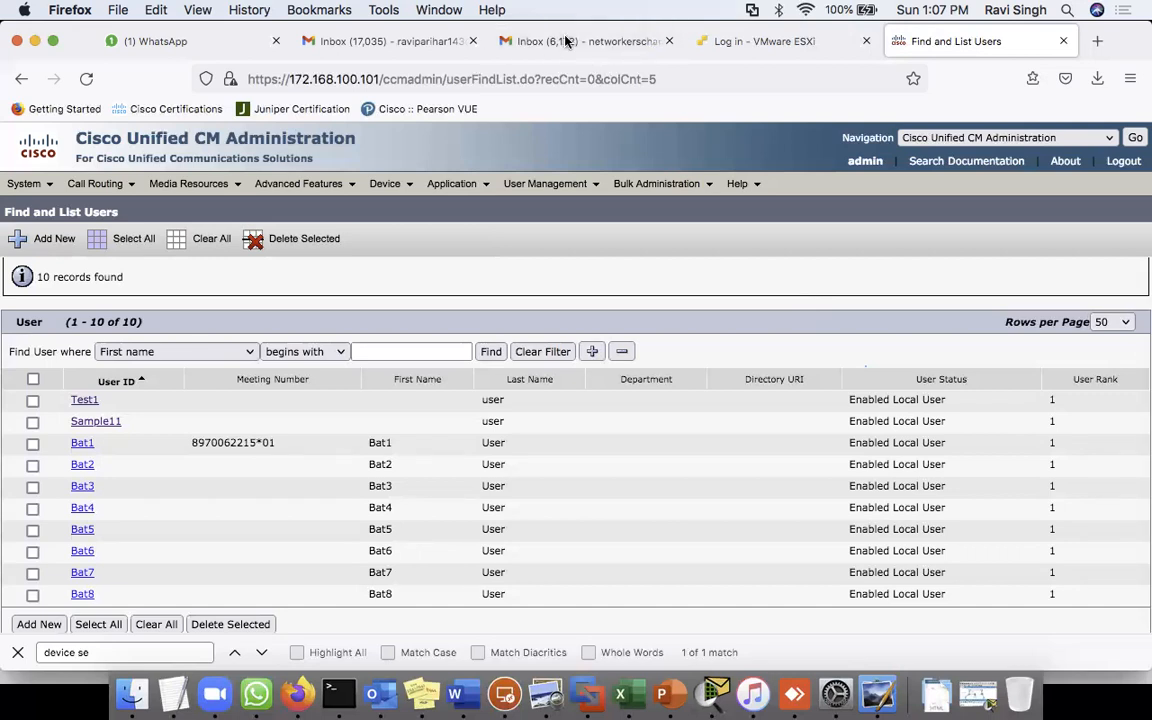
- Open and close the Navigation application list, then switch to the PowerPoint slideshow
left_click(1030, 137)
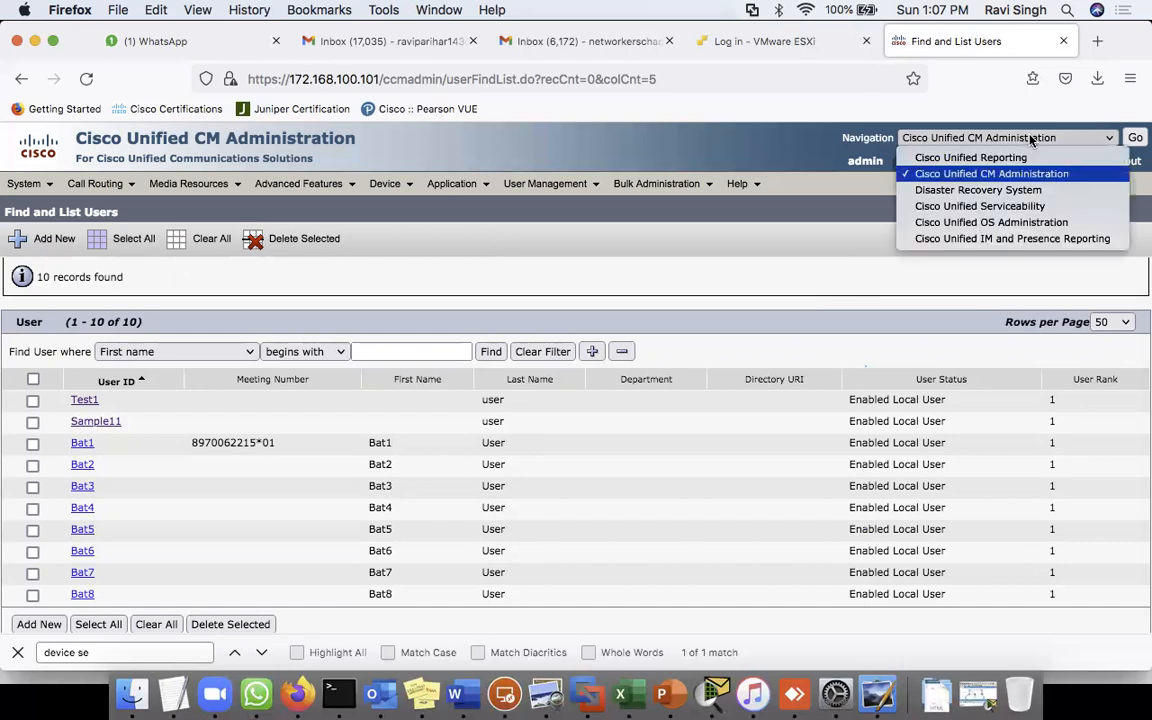
left_click(786, 295)
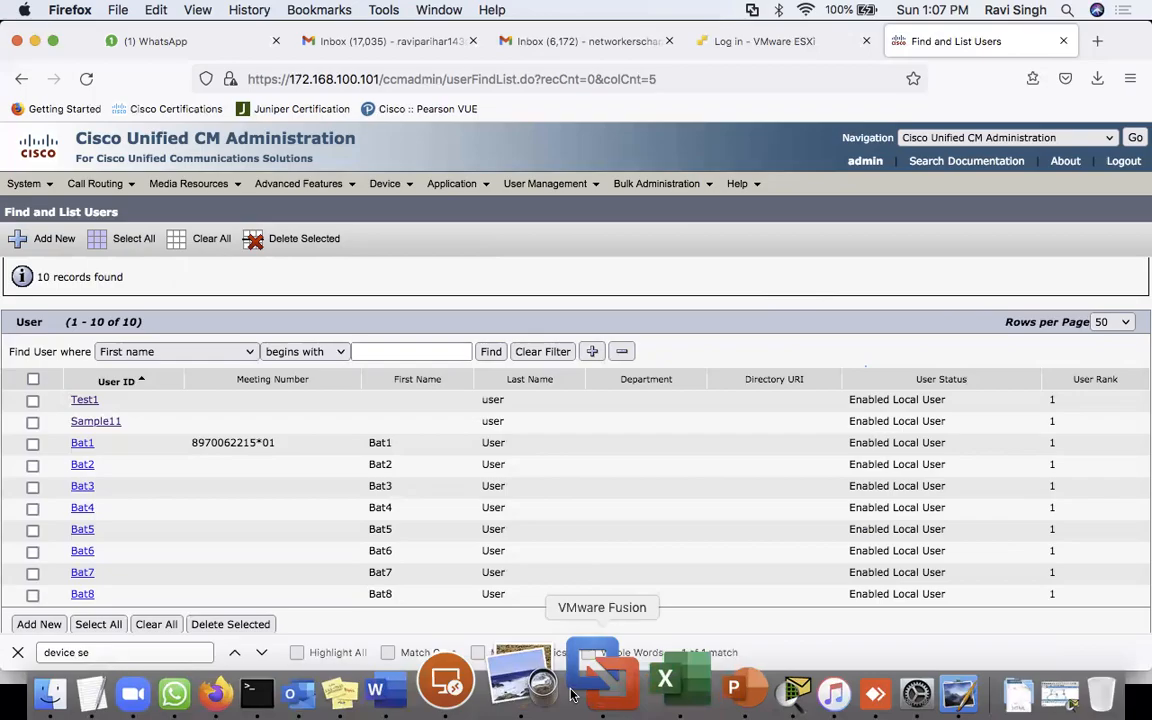
left_click(668, 690)
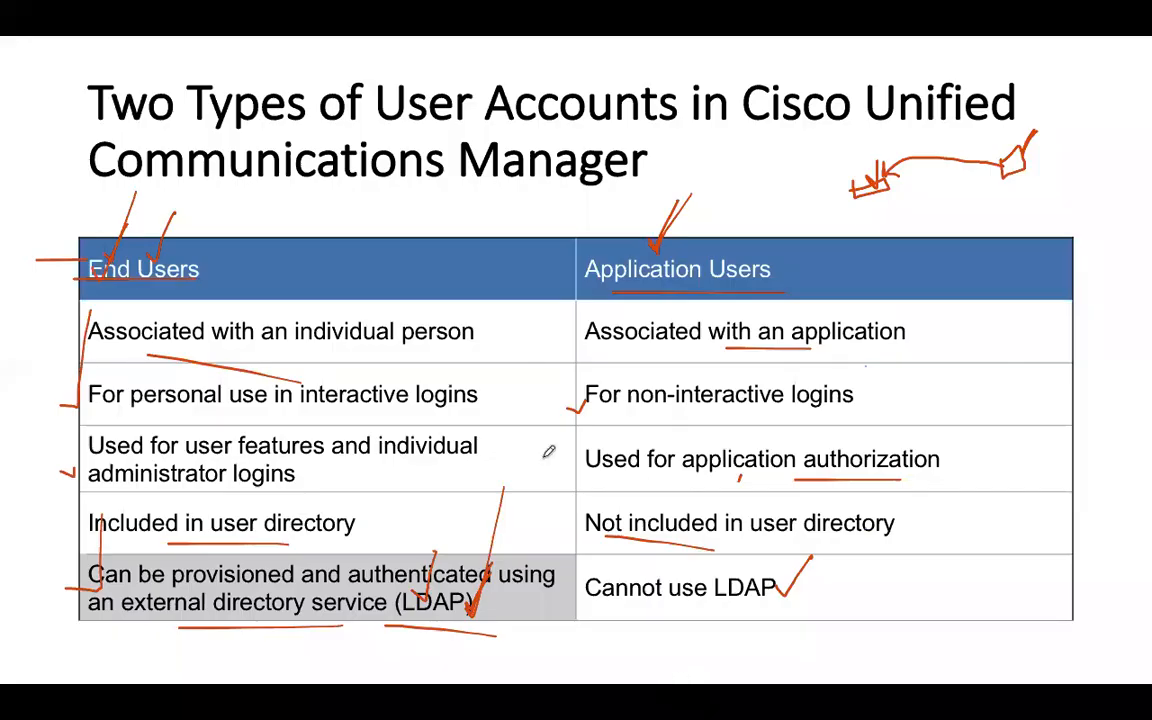
- Advance the slideshow to 'Managing User Accounts Using the Cisco Unified Communications Manager BAT'
key("Right")
key("Right")
key("Right")
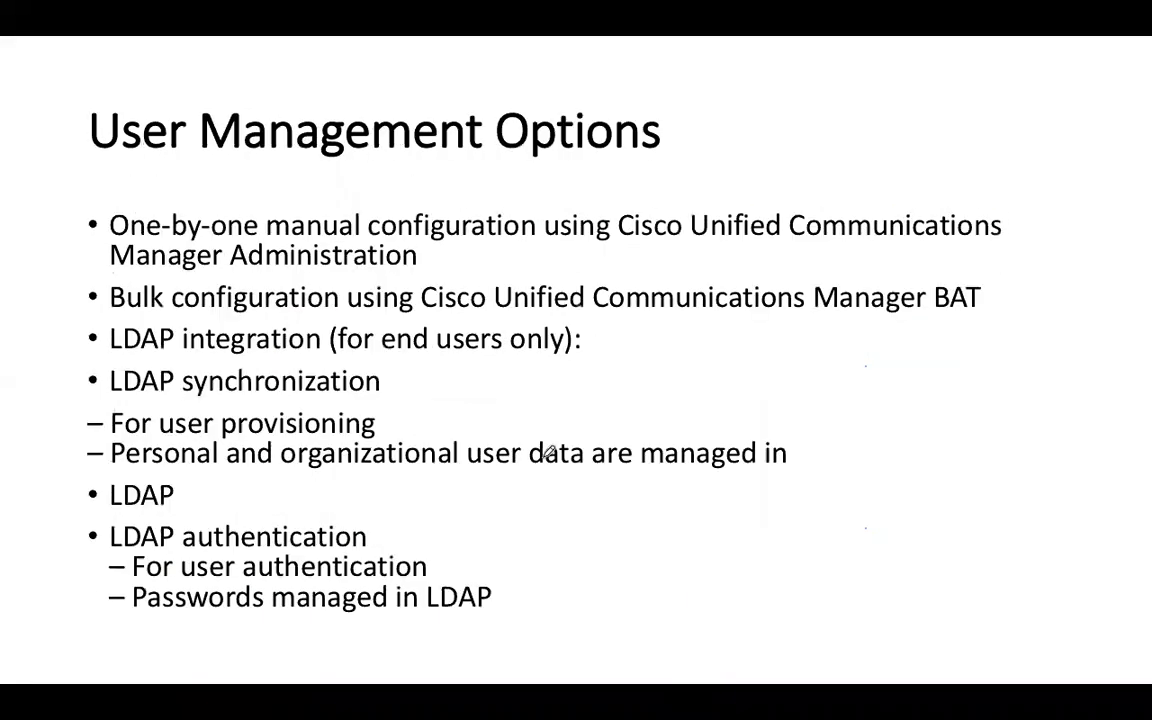
key("Right")
key("Right")
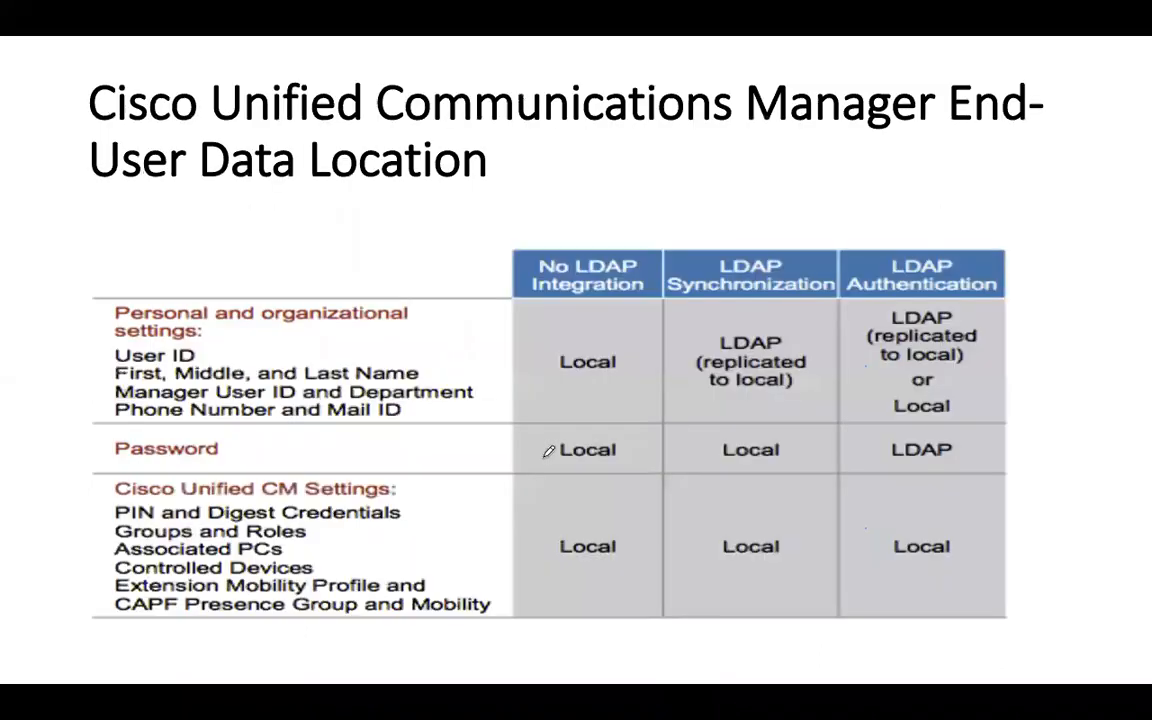
key("Right")
key("Right")
key("Right")
key("Left")
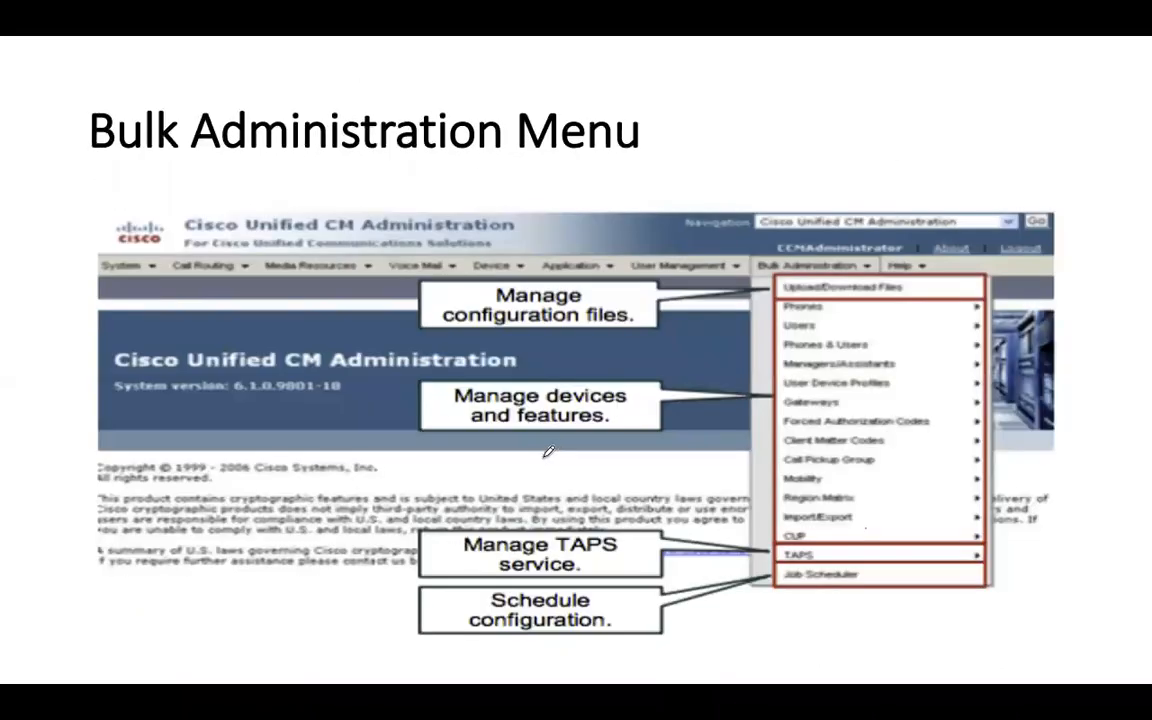
key("Right")
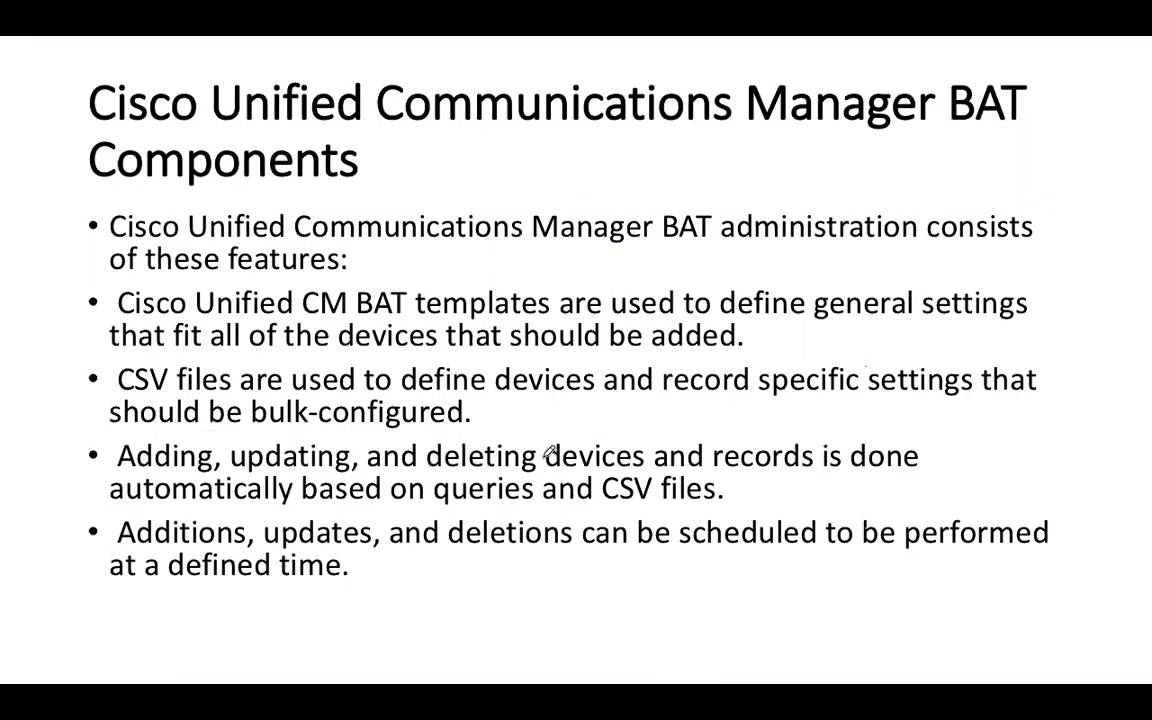
key("Right")
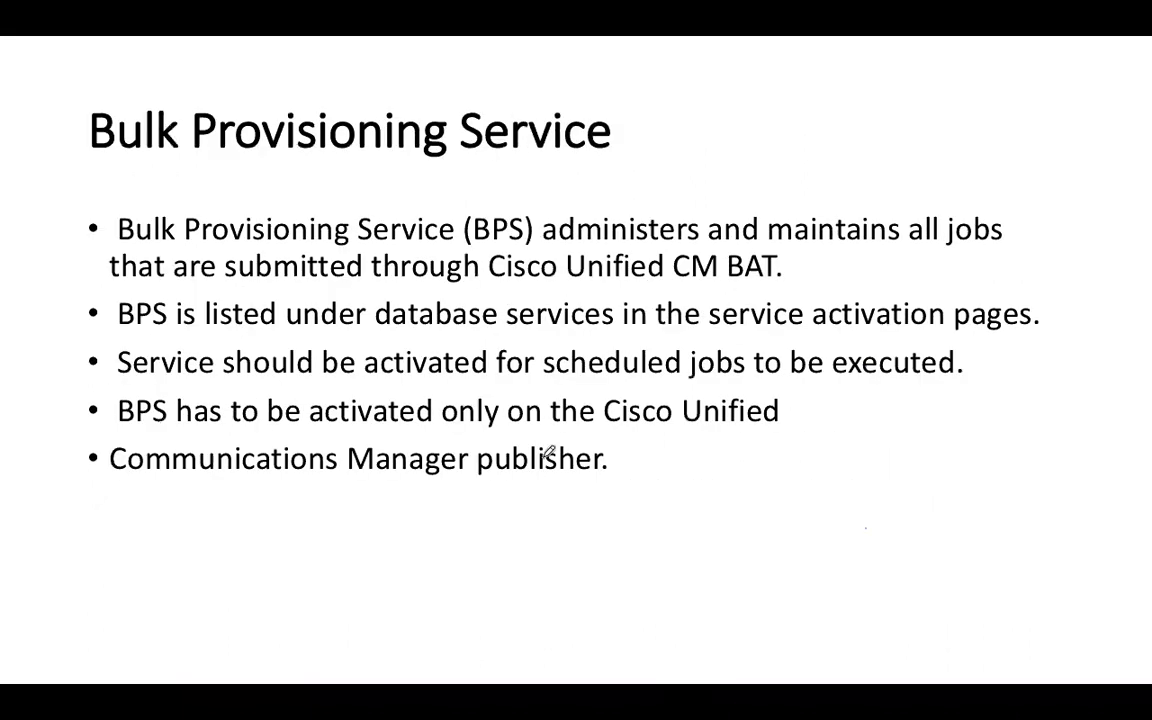
key("Right")
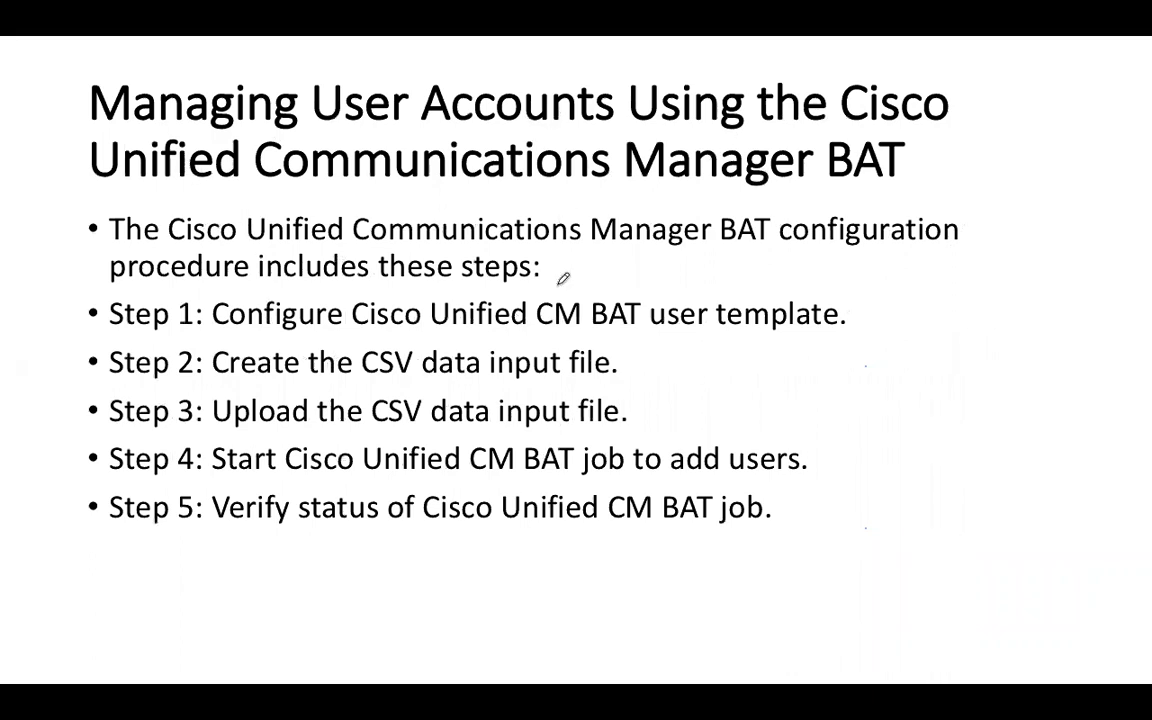
- Draw a red line beside Steps 1–5 and underline key phrases like CM BAT user template and CSV data input
left_click_drag(78, 289, 68, 546)
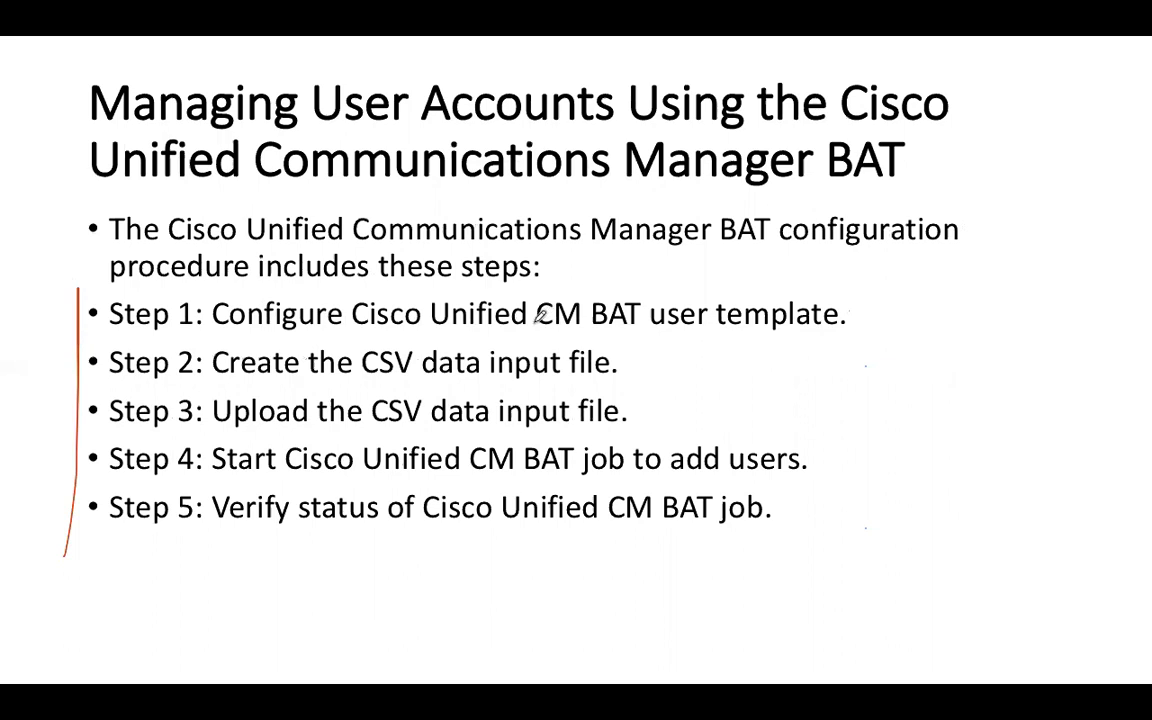
left_click_drag(535, 324, 775, 322)
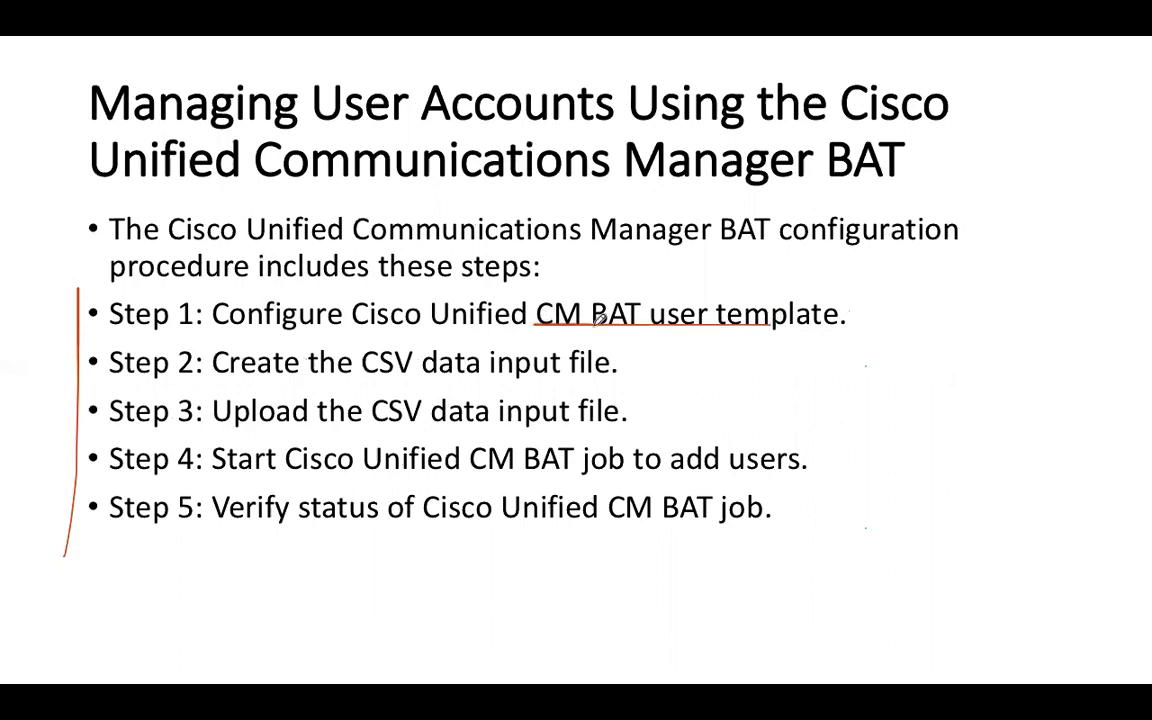
left_click_drag(361, 379, 540, 380)
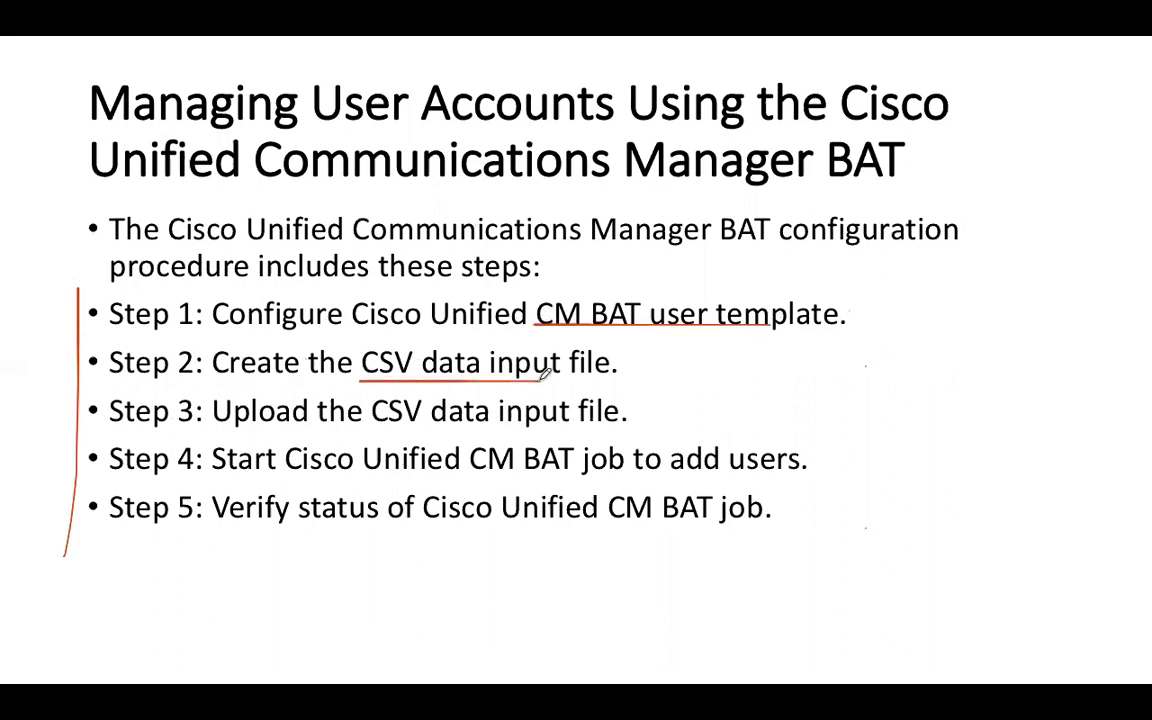
left_click_drag(386, 429, 553, 430)
left_click_drag(456, 476, 680, 477)
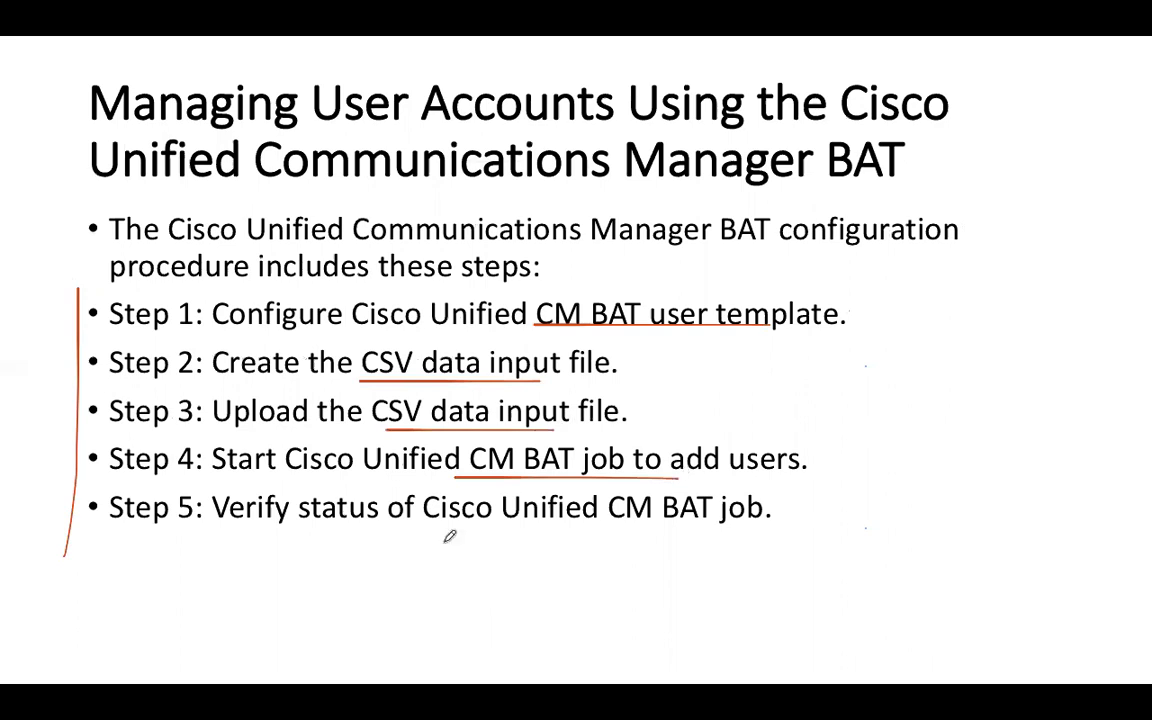
left_click_drag(479, 526, 710, 526)
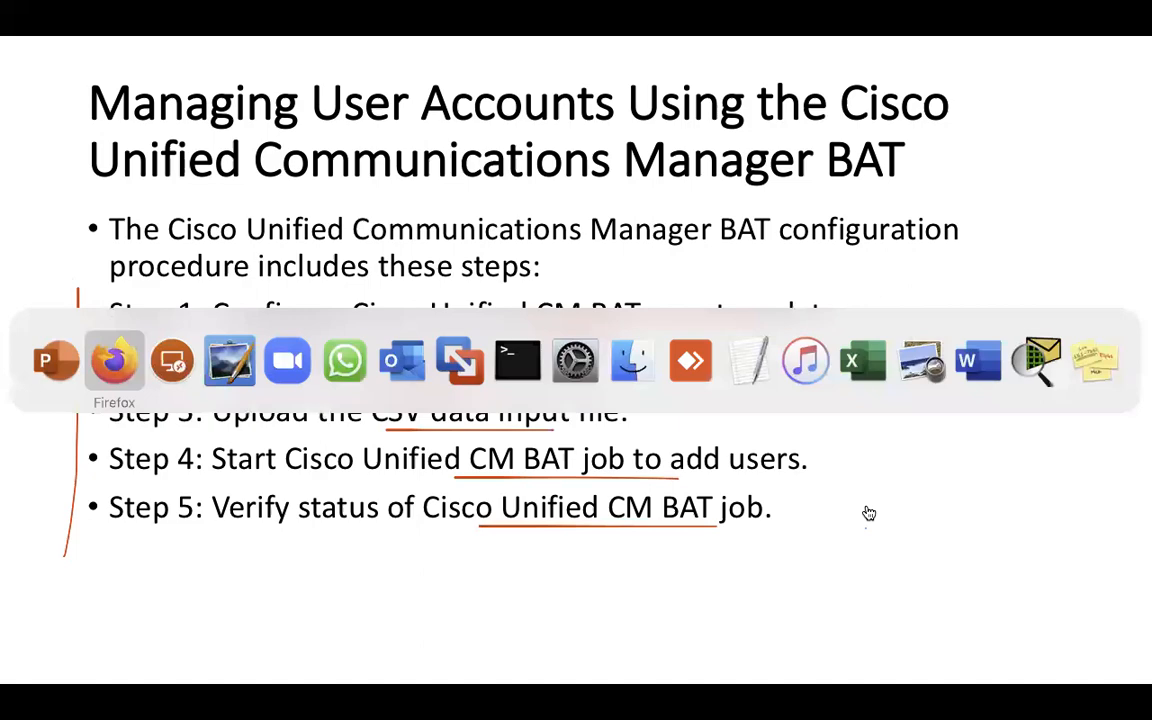
- Connect to the 172.168.100.250 remote desktop and launch Firefox on it
left_click(172, 360)
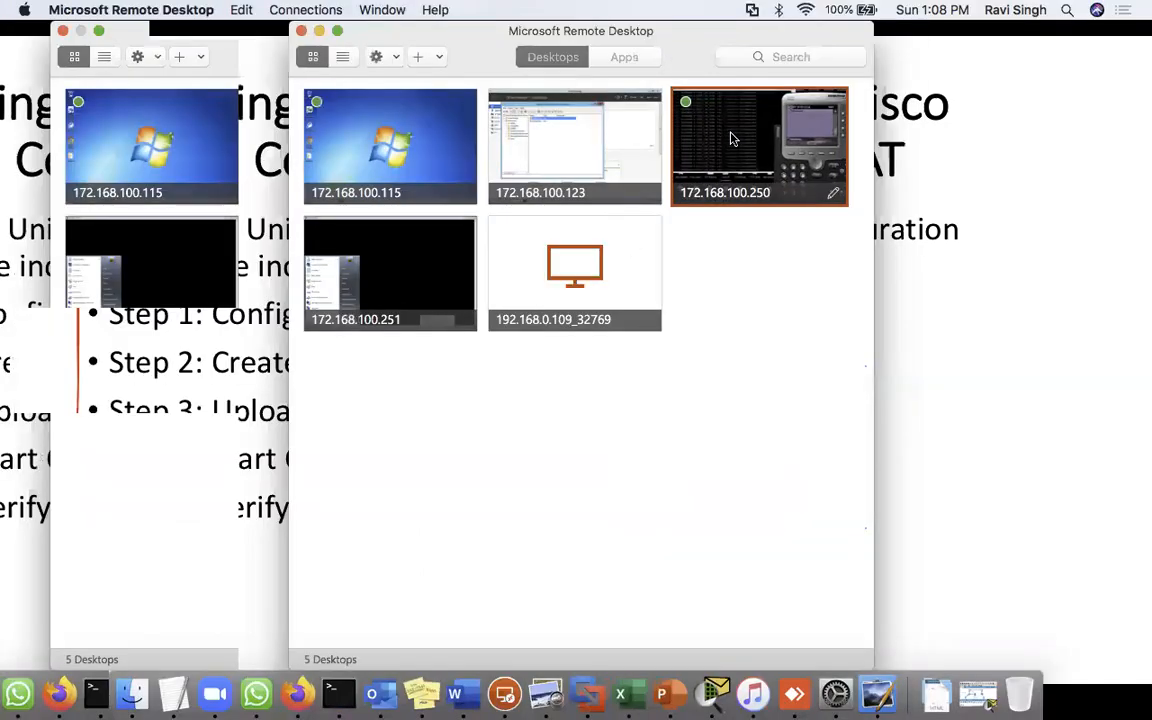
double_click(740, 160)
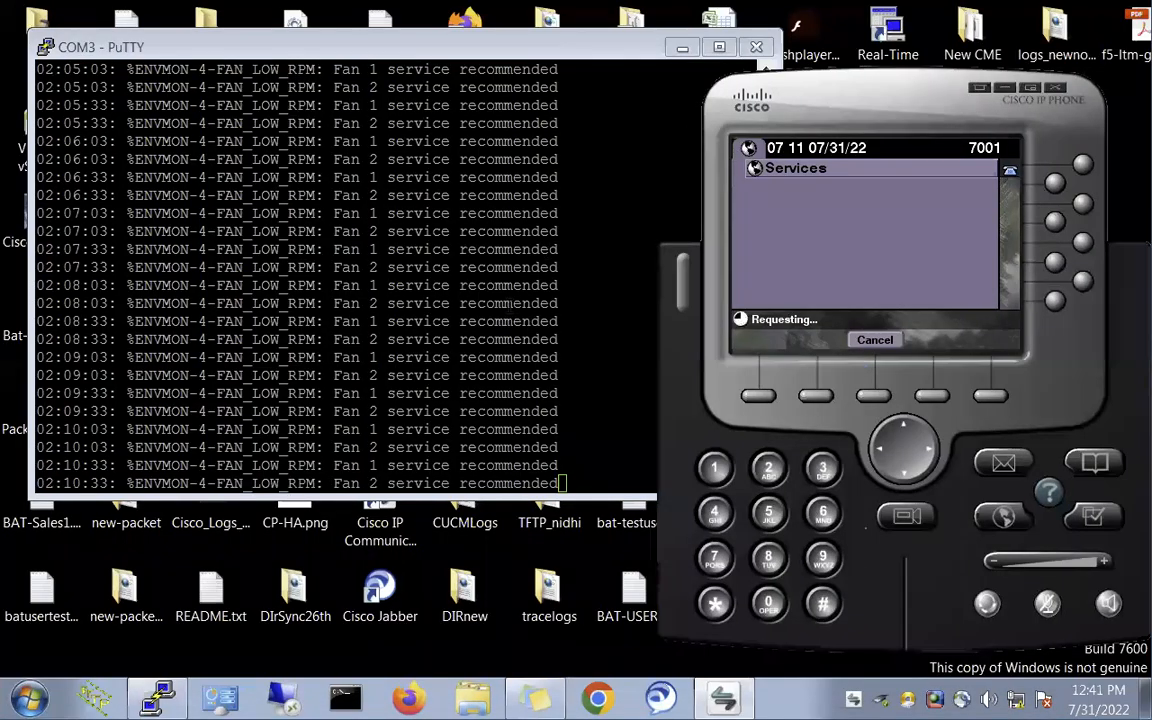
left_click(408, 700)
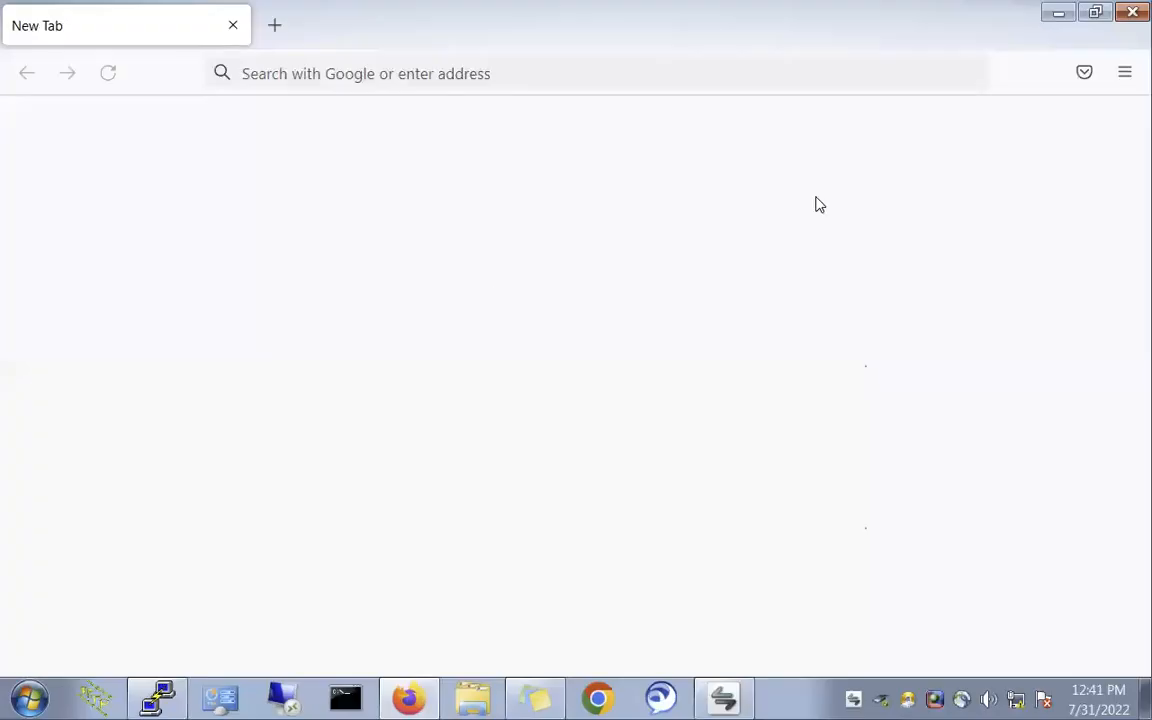
- Browse to 172.168.100.101 and log in to CM Administration as admin with saved credentials
left_click(367, 66)
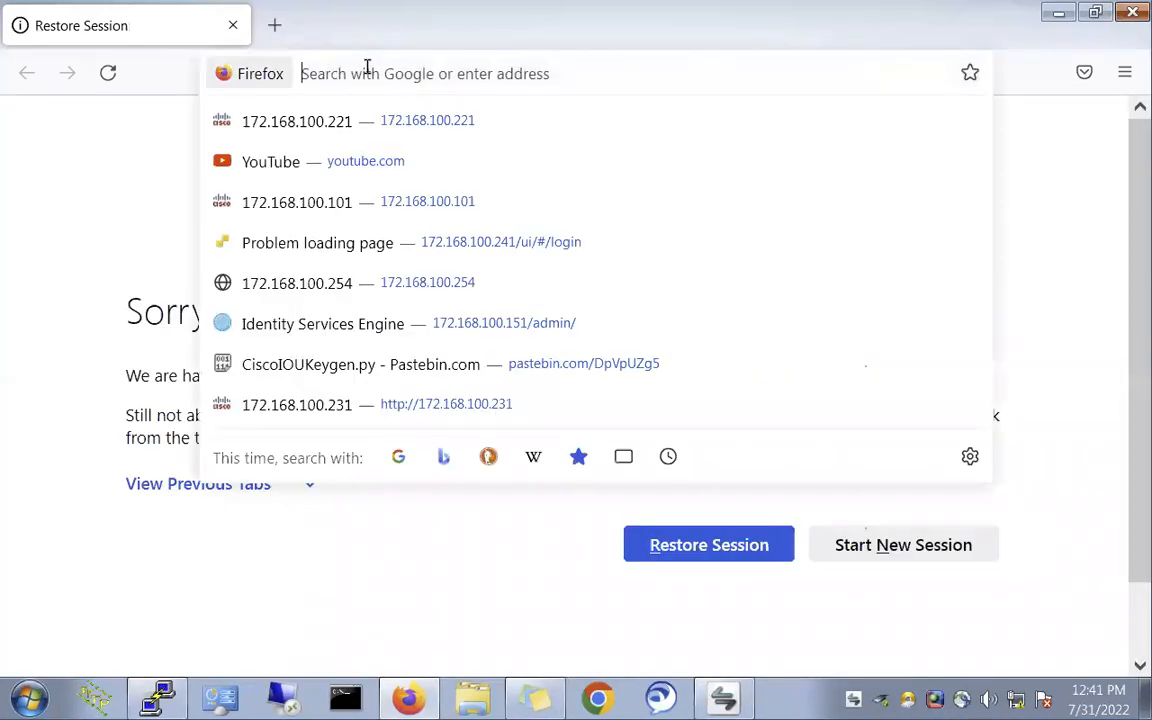
type("172.168.100.221/")
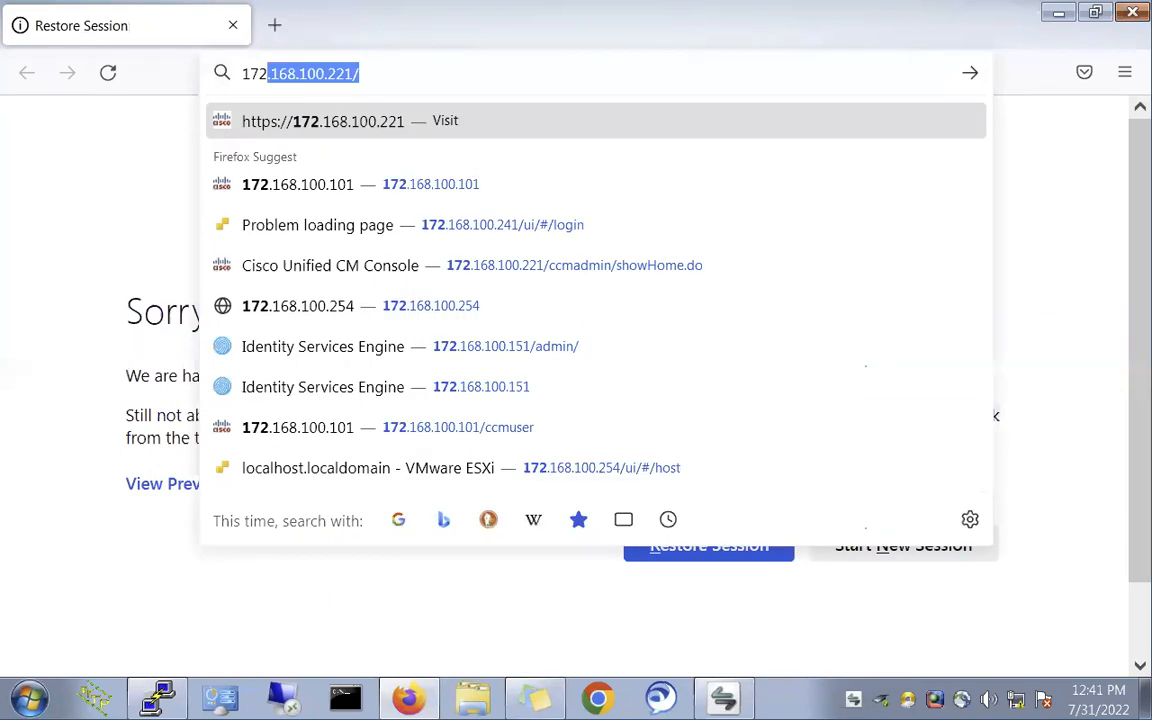
key("End")
key("BackSpace")
key("BackSpace")
key("BackSpace")
key("BackSpace")
type("10")
key("Return")
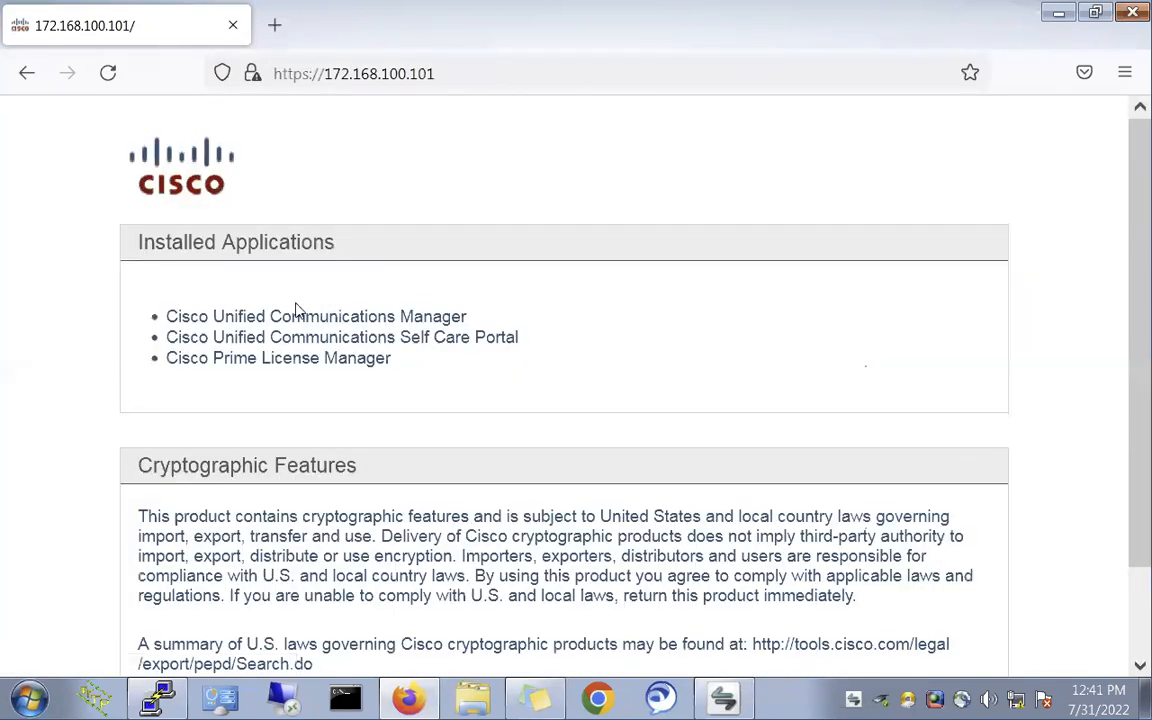
left_click(303, 318)
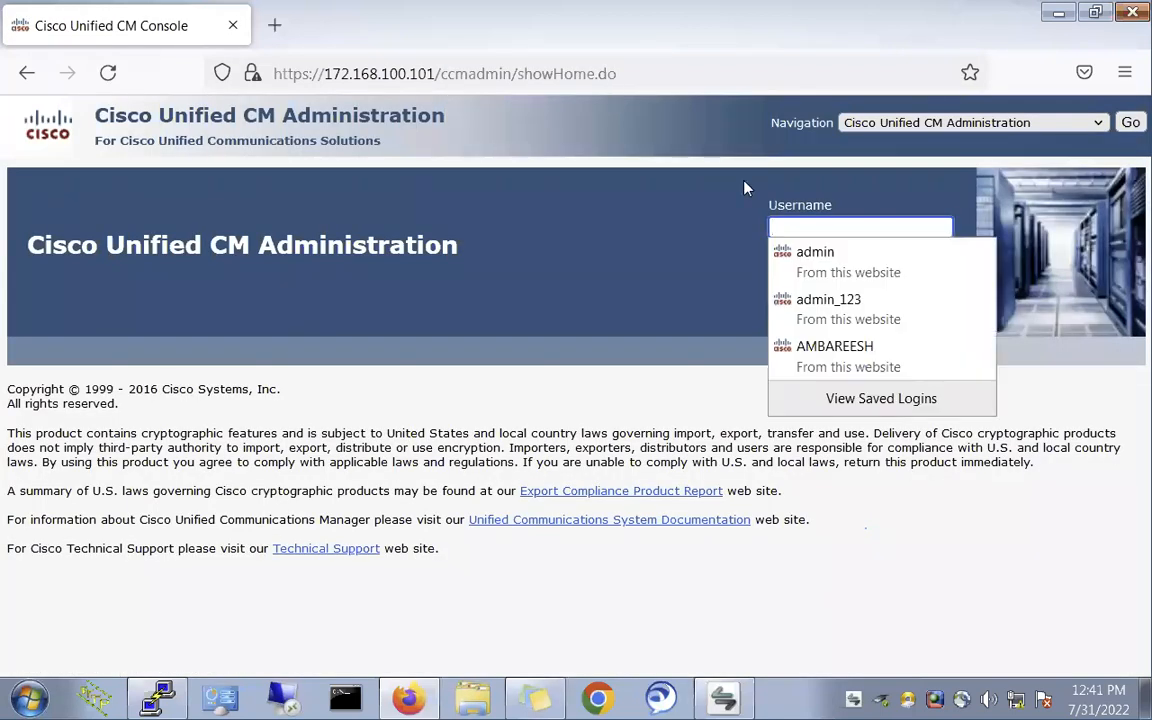
left_click(814, 252)
left_click(869, 299)
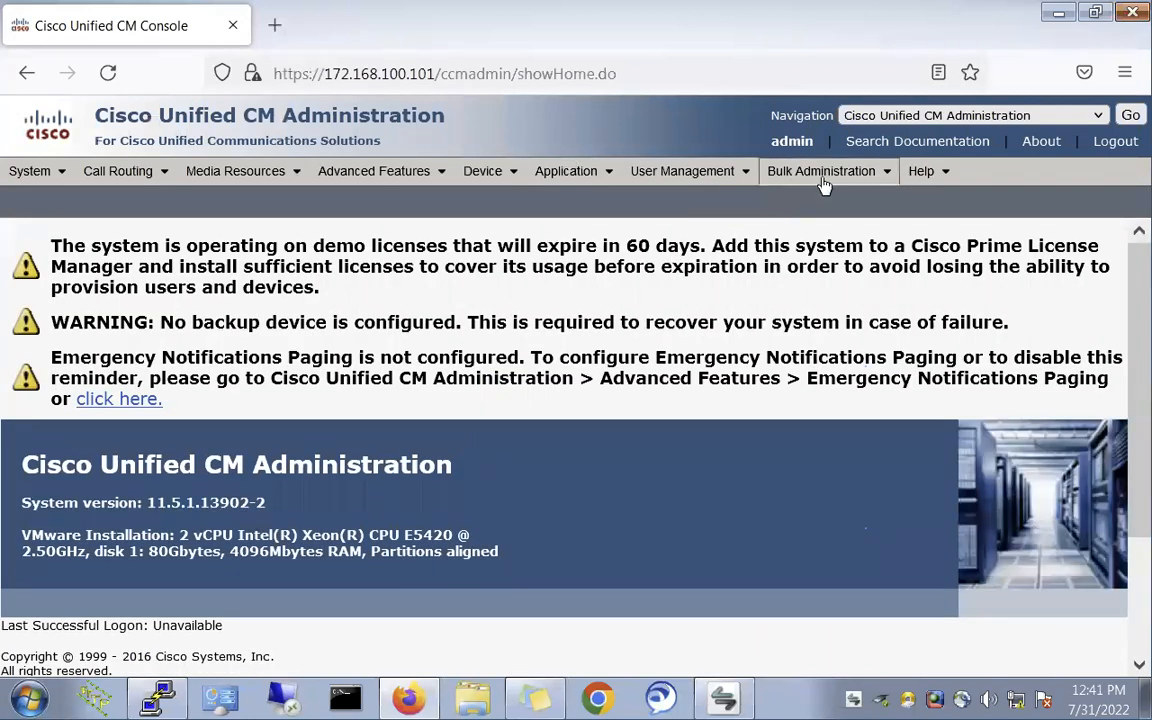
mouse_move(822, 180)
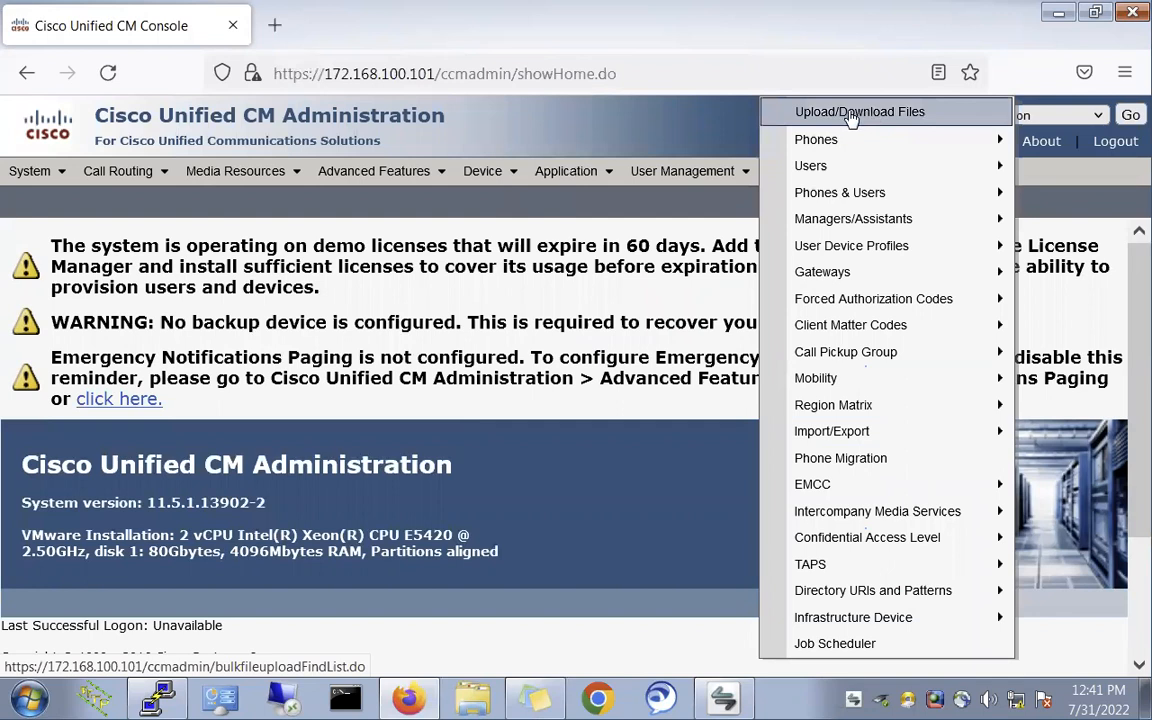
- List the bulk files under Upload/Download Files and delete Bat-12345.txt
left_click(851, 115)
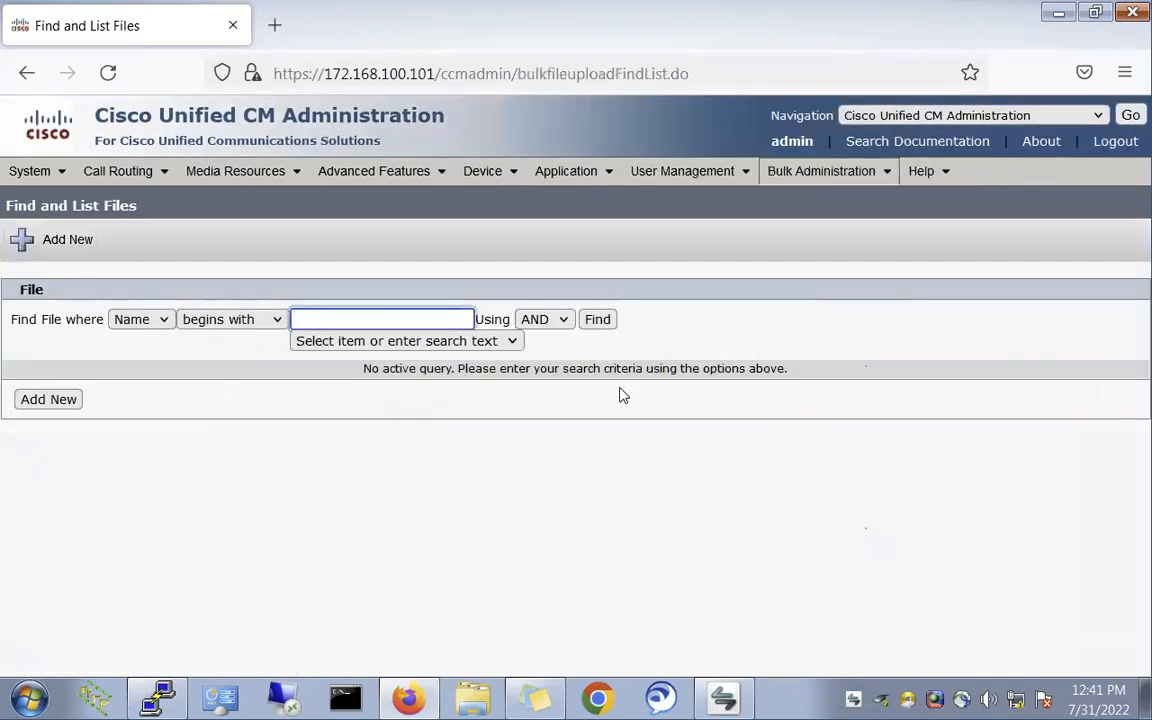
left_click(600, 322)
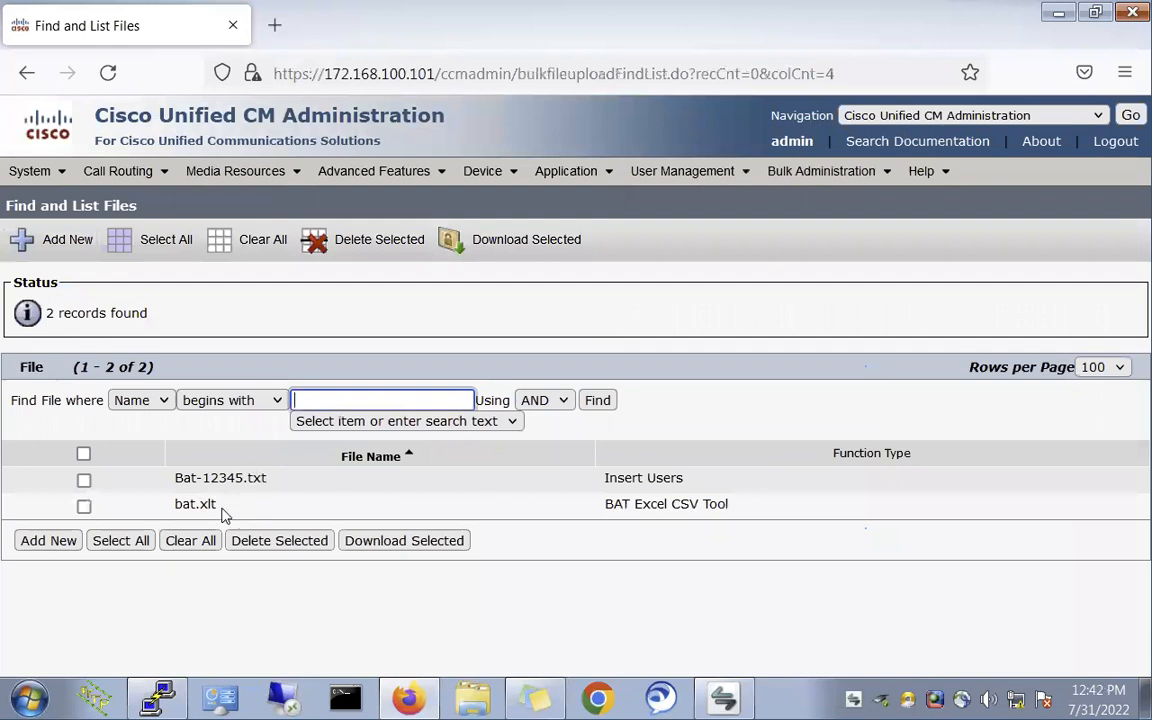
left_click(84, 482)
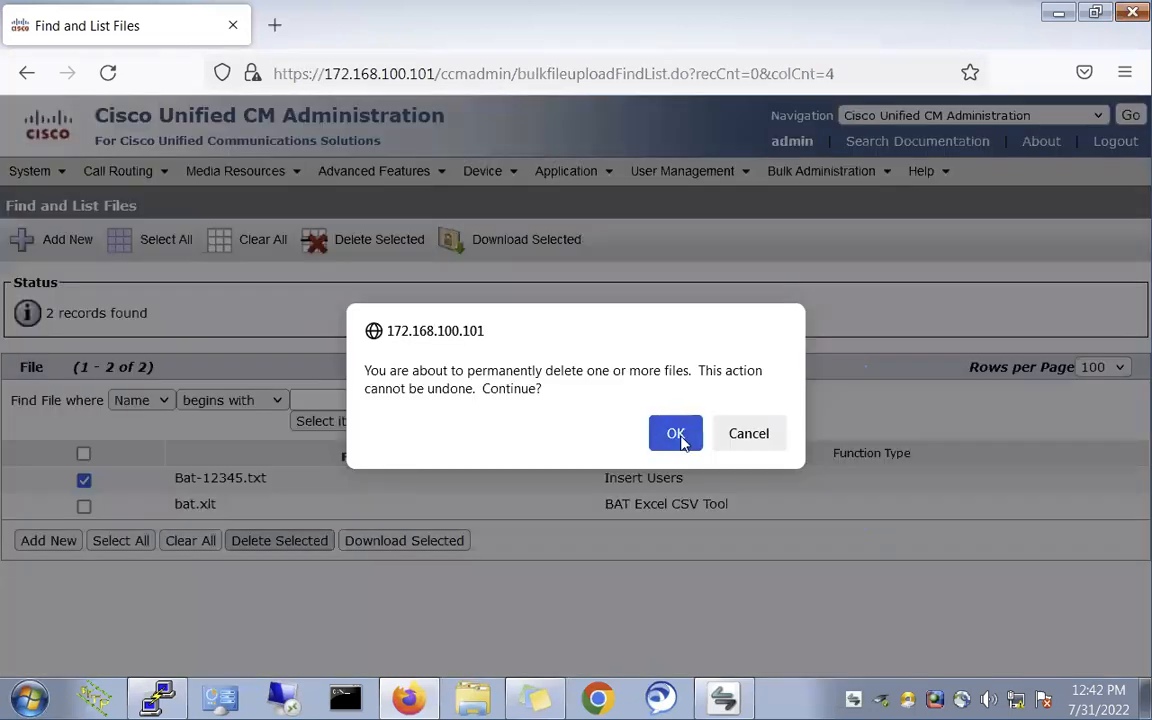
left_click(676, 432)
- Download the bat.xlt template and open it in Excel
left_click_drag(180, 511, 278, 514)
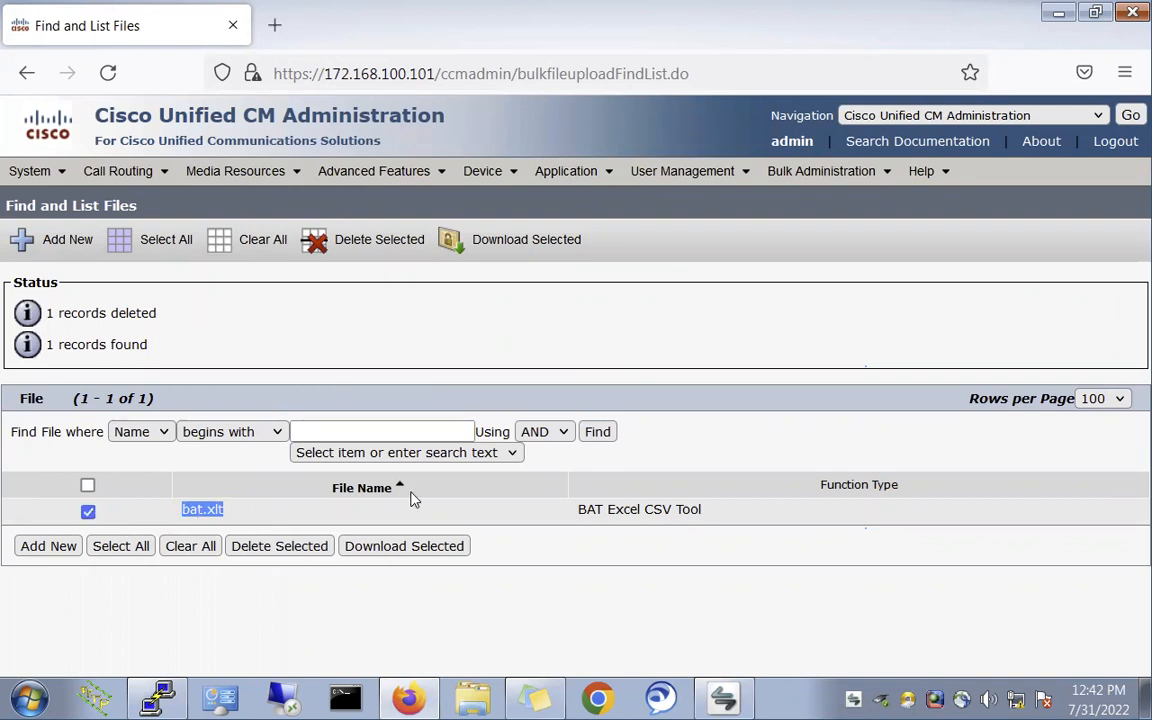
left_click(411, 549)
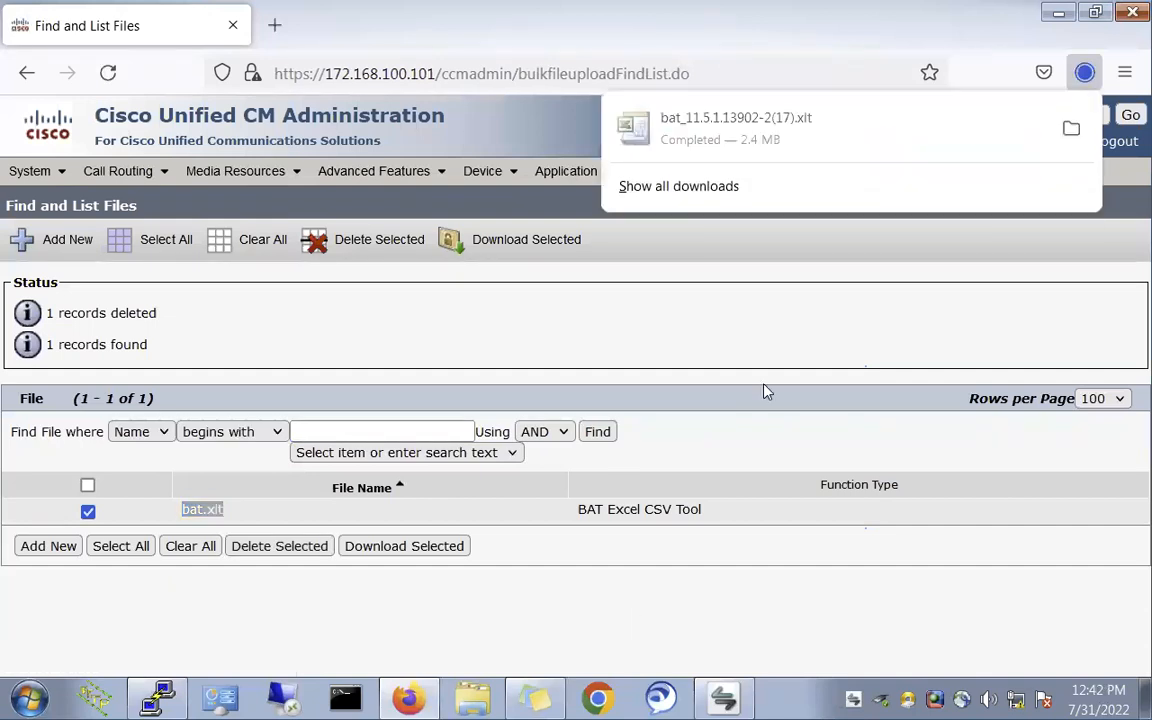
left_click(758, 140)
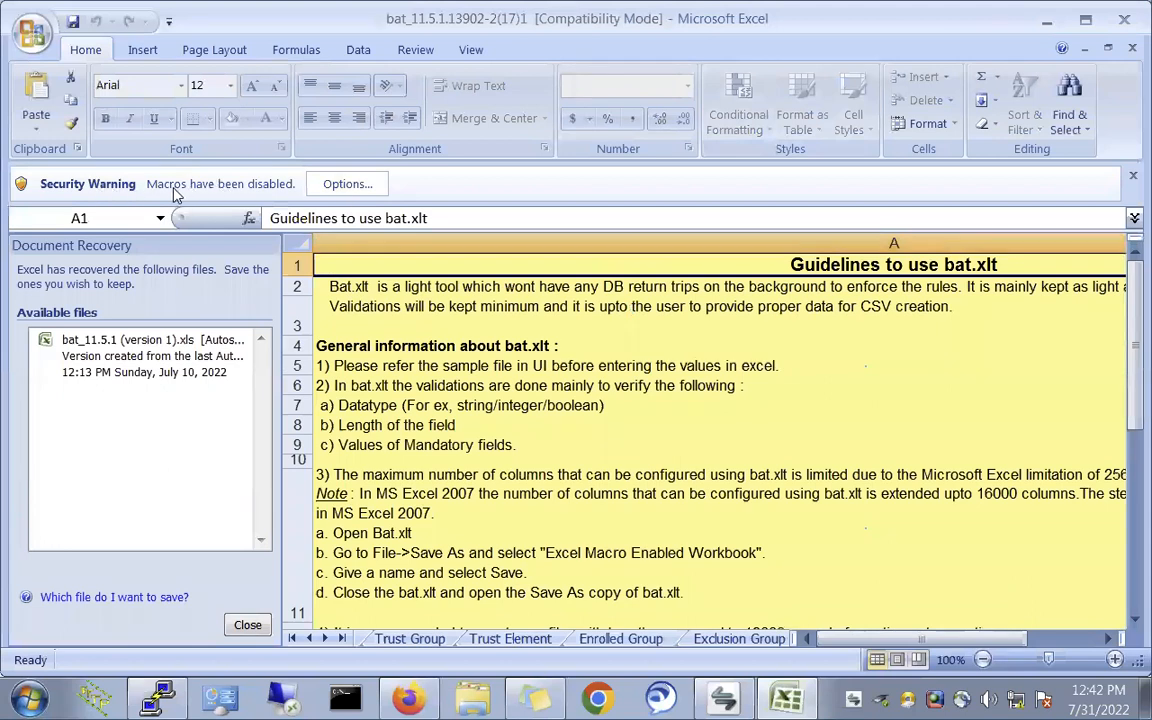
- Enable the bat.xlt workbook's macros and discard the recovered files from Document Recovery
left_click(337, 184)
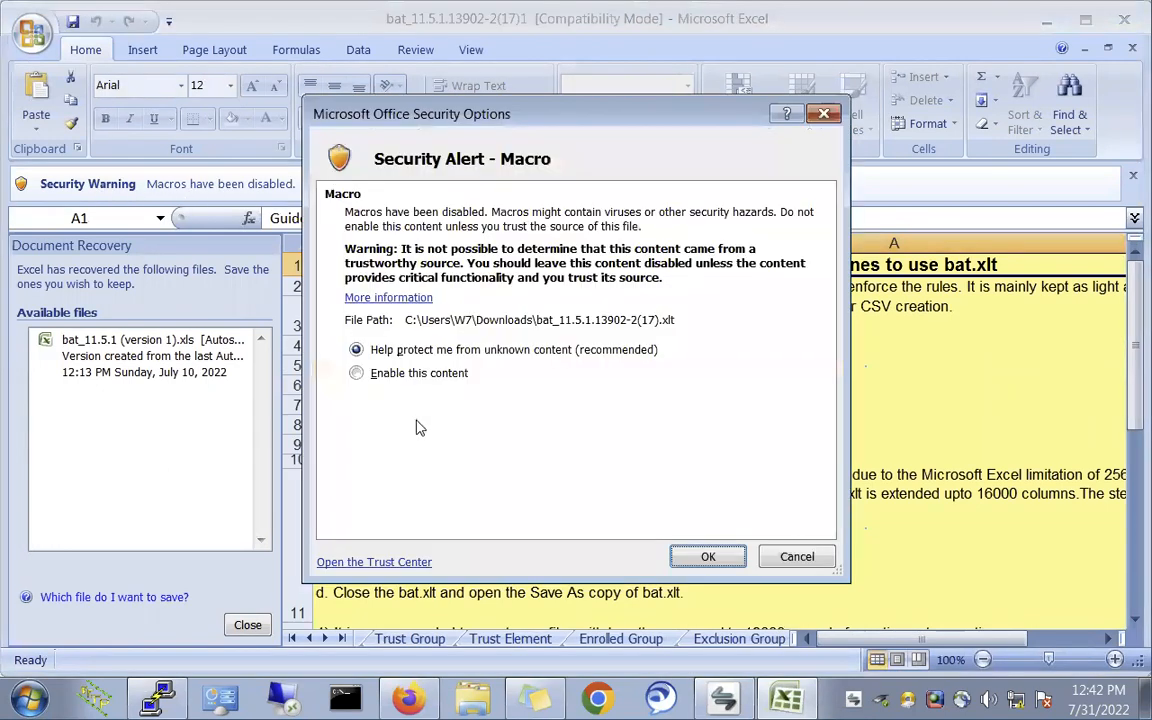
left_click(356, 373)
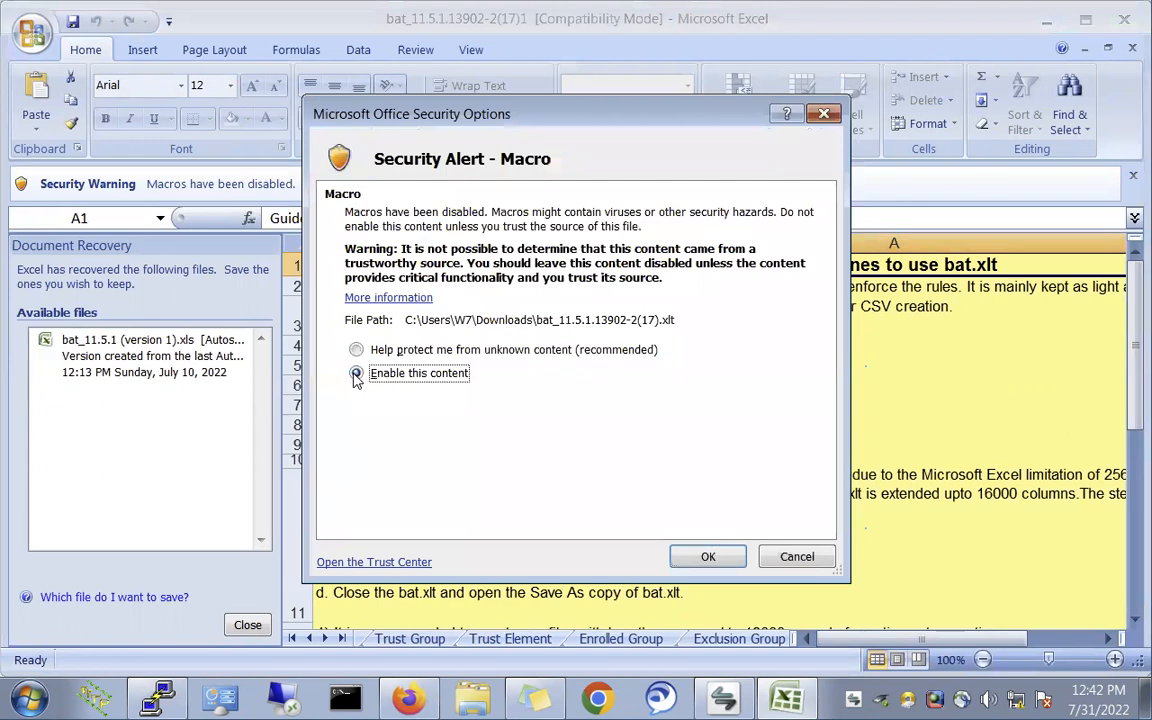
left_click(707, 557)
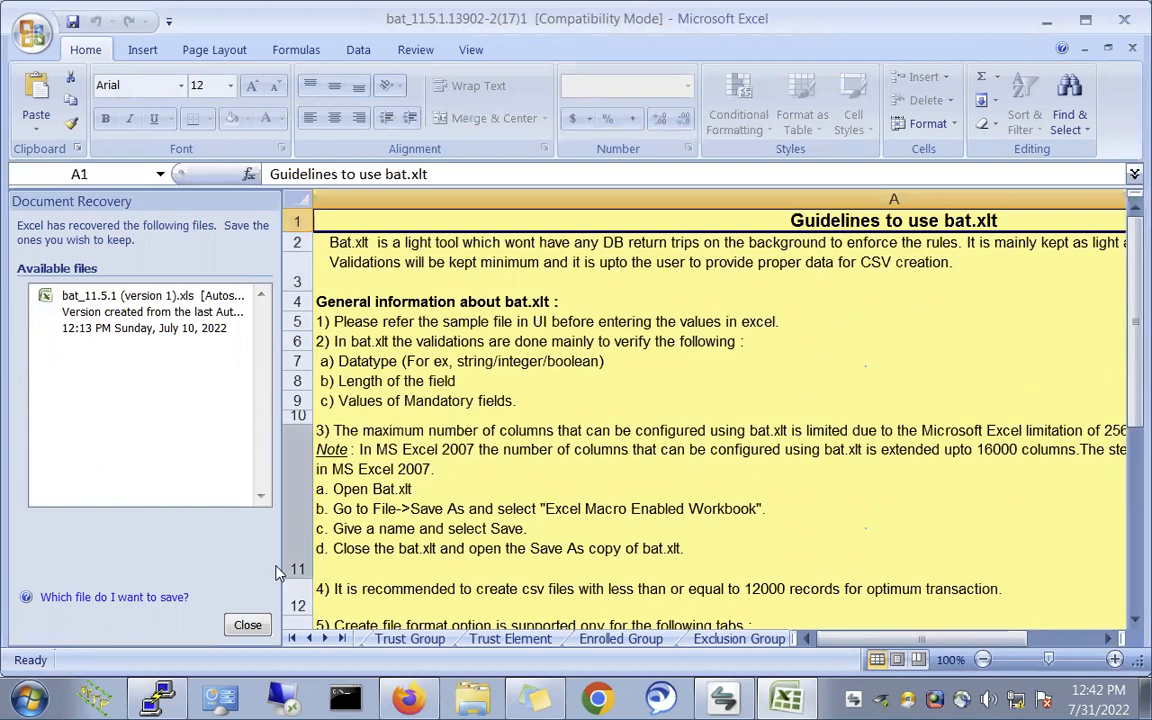
left_click(247, 625)
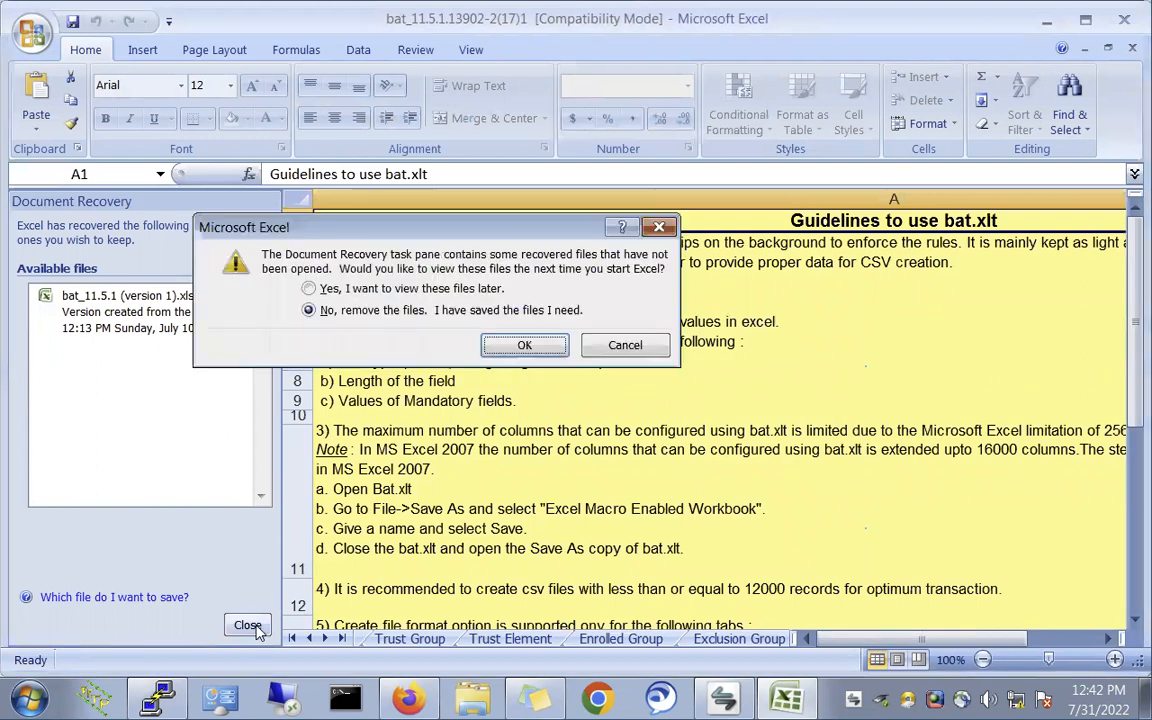
left_click(524, 346)
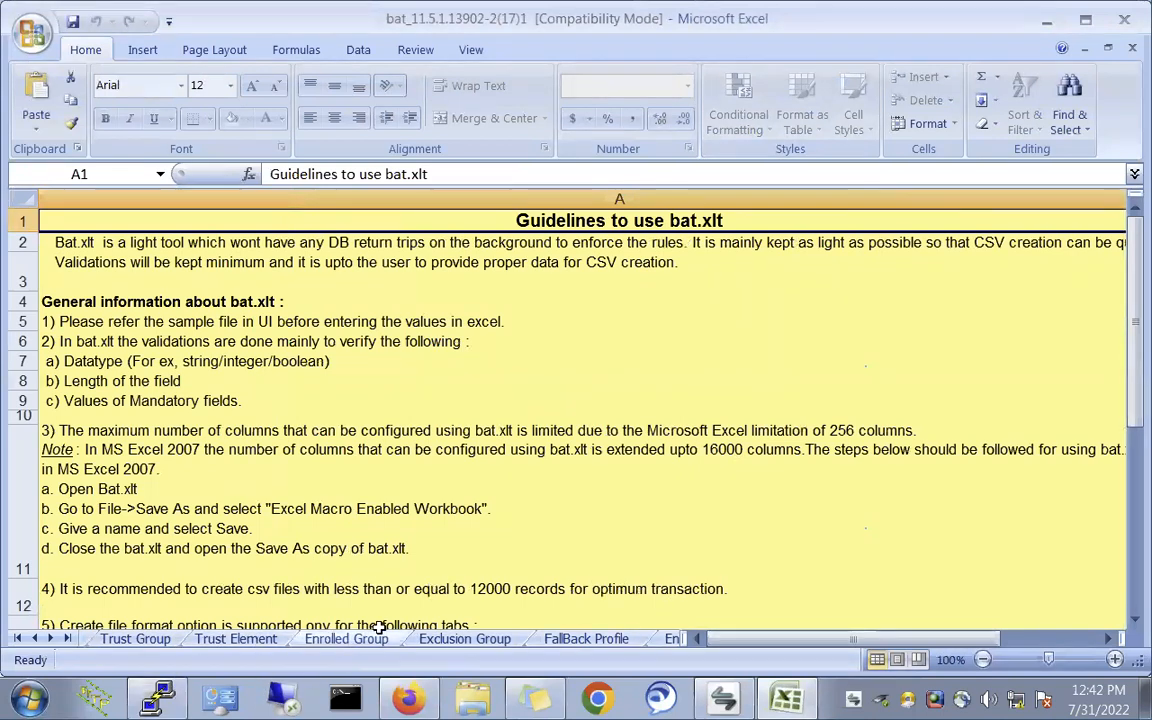
- Look through the FallBack Profile, Exclusion Group, Enrolled Group and Trust Element sheets, then page through the other sheet names
left_click(562, 639)
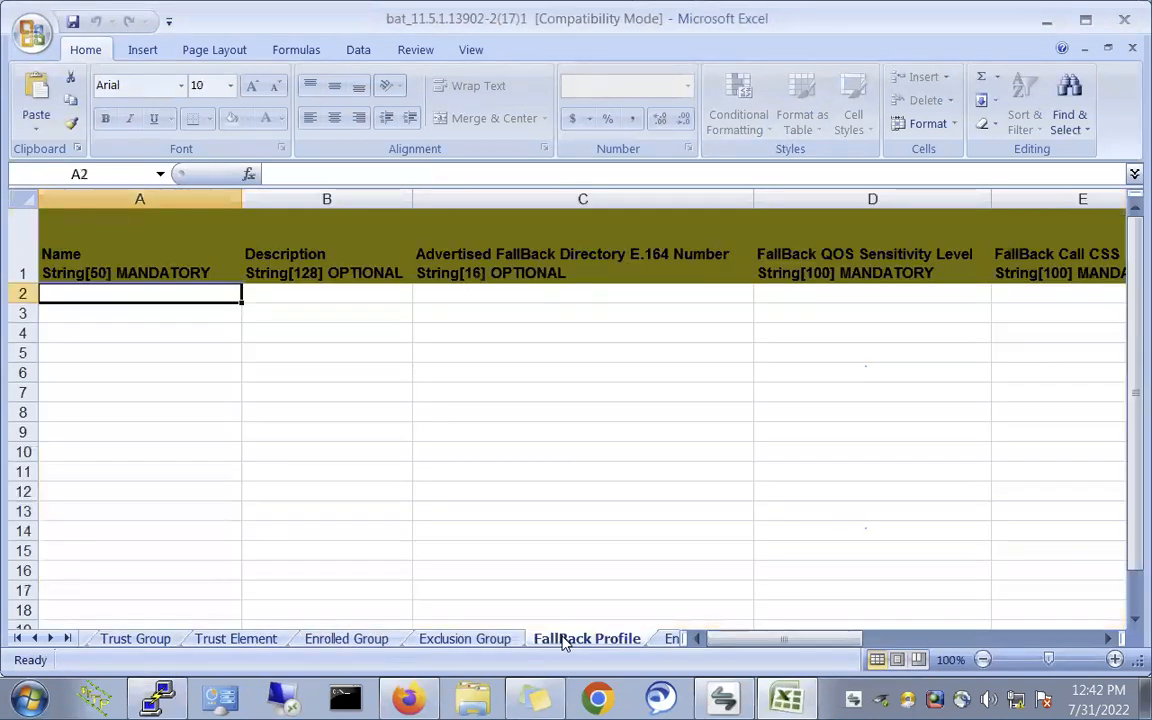
left_click(478, 646)
left_click(345, 641)
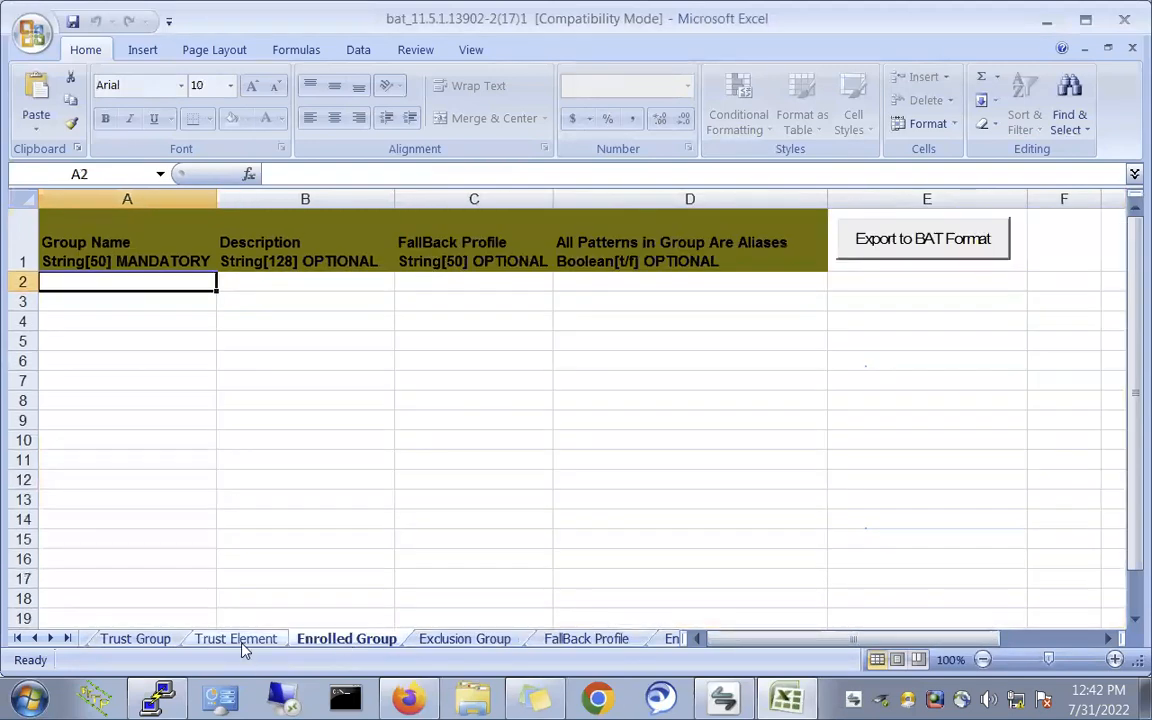
left_click(248, 640)
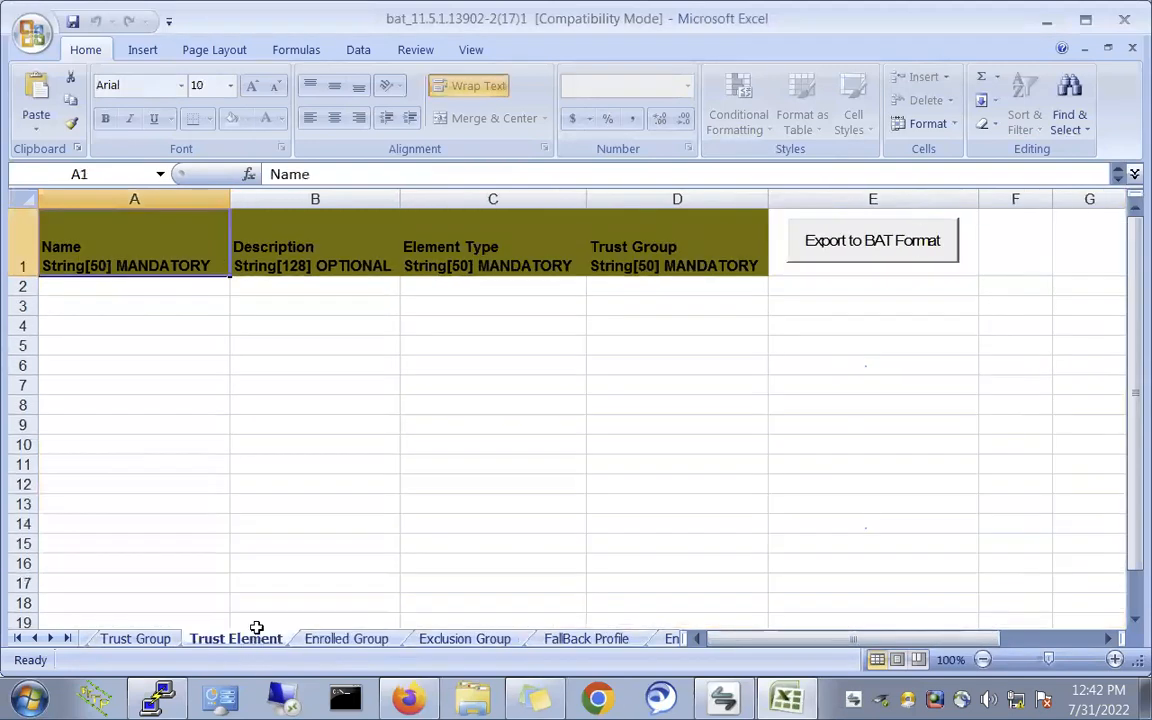
left_click(17, 639)
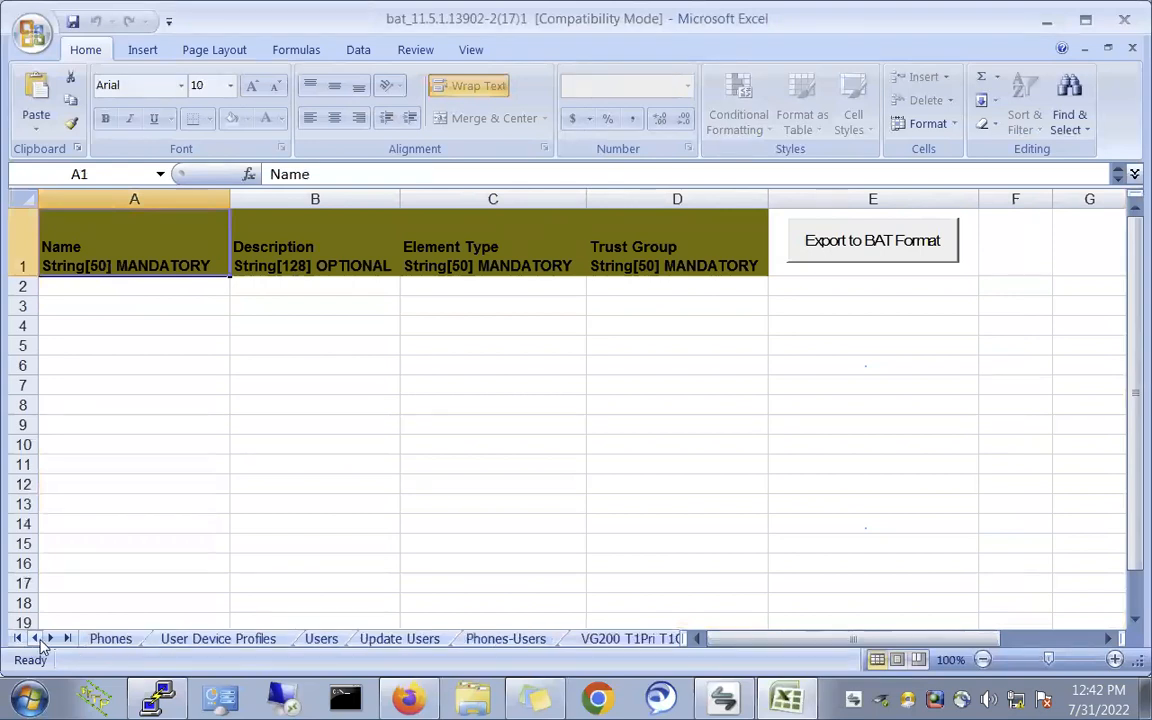
left_click(48, 639)
left_click(48, 639)
left_click(48, 639)
left_click(48, 639)
left_click(48, 639)
left_click(48, 639)
left_click(48, 639)
left_click(48, 639)
left_click(48, 639)
left_click(48, 639)
left_click(48, 639)
left_click(48, 639)
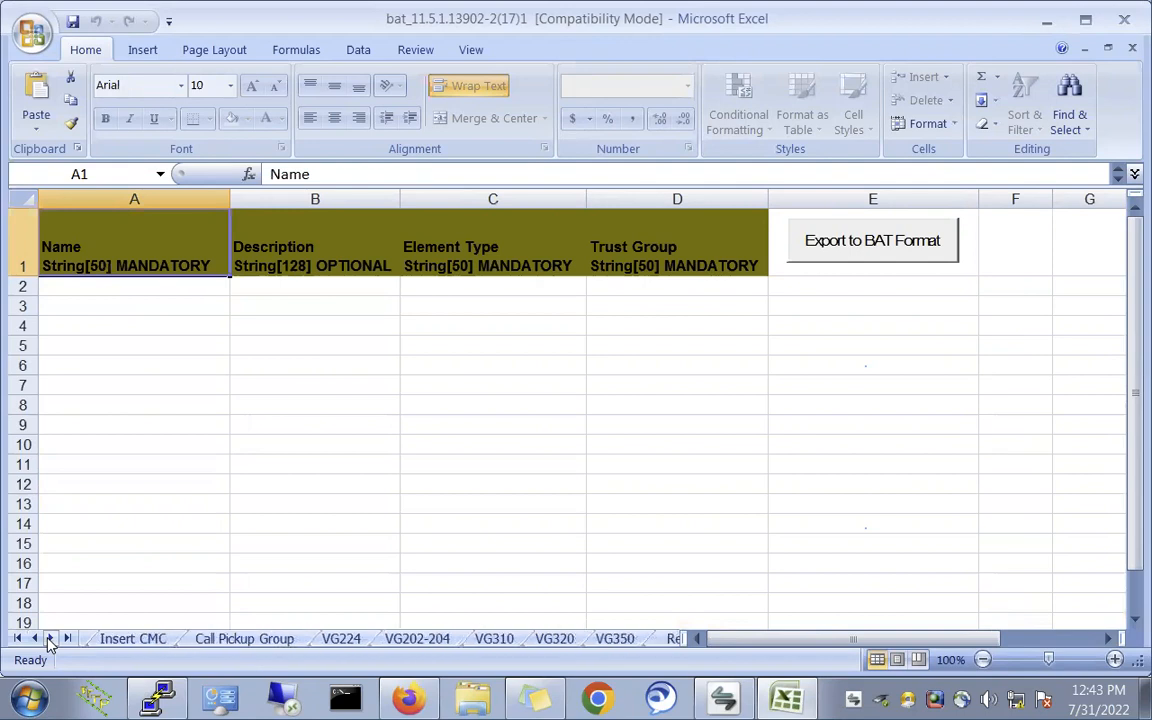
- Open the Users sheet and scroll back to its First Name column A
left_click(496, 625)
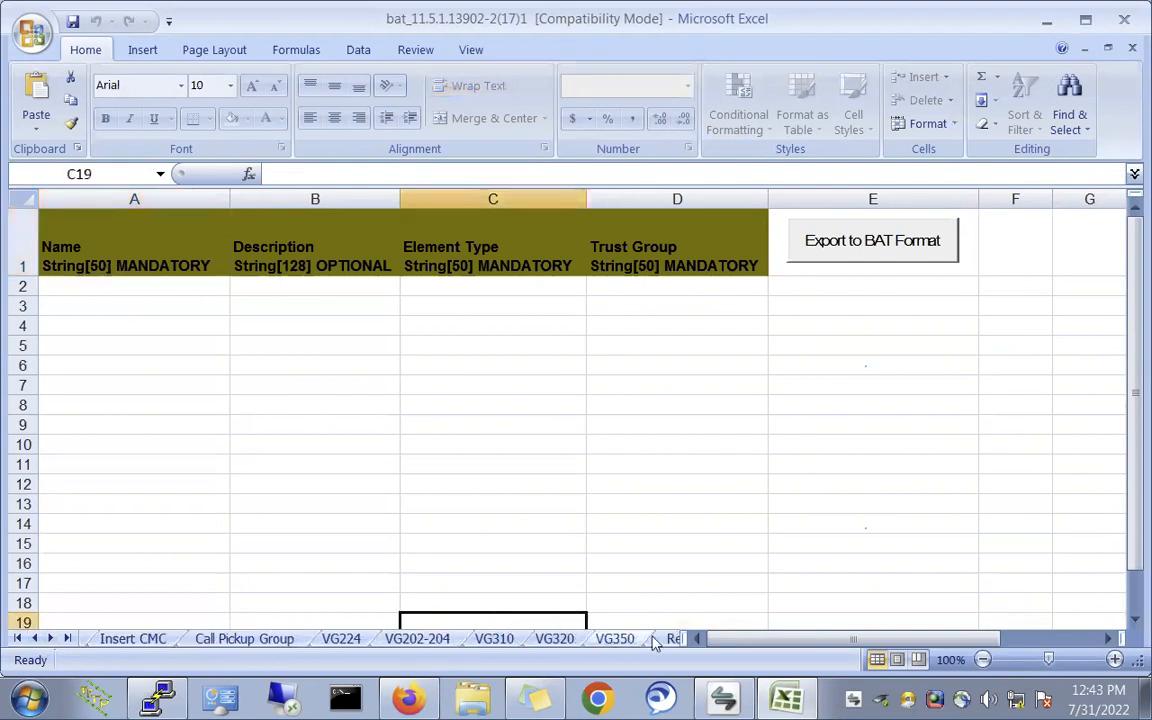
left_click(660, 640)
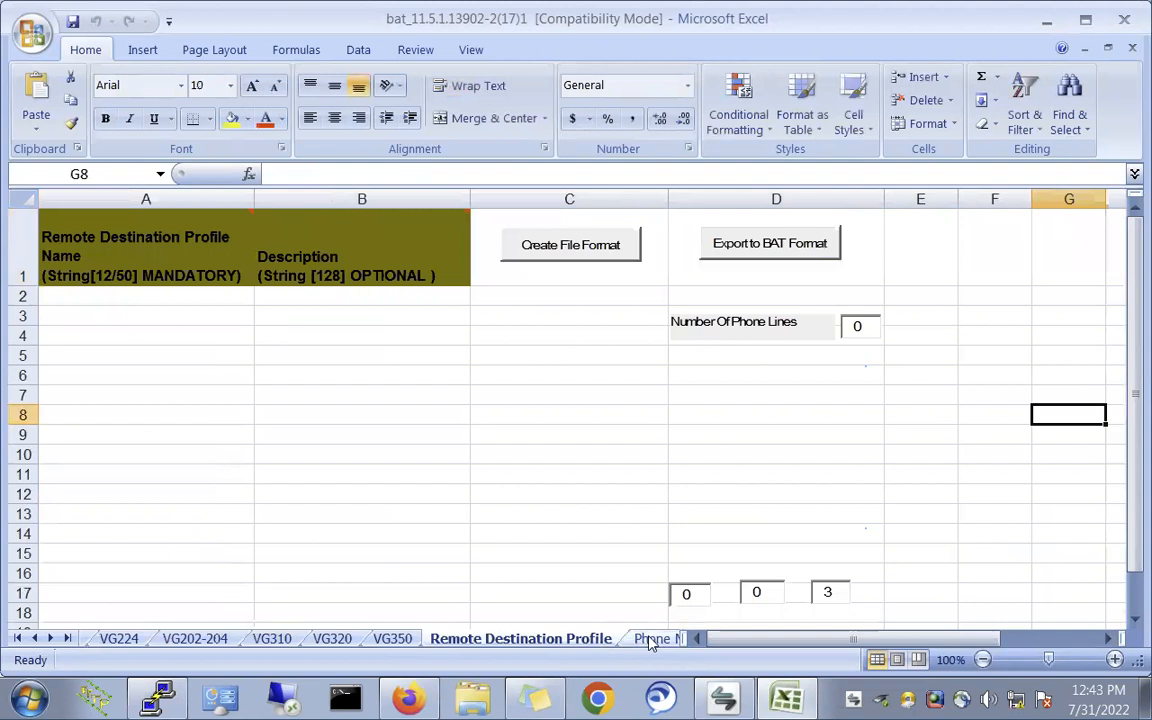
left_click(652, 640)
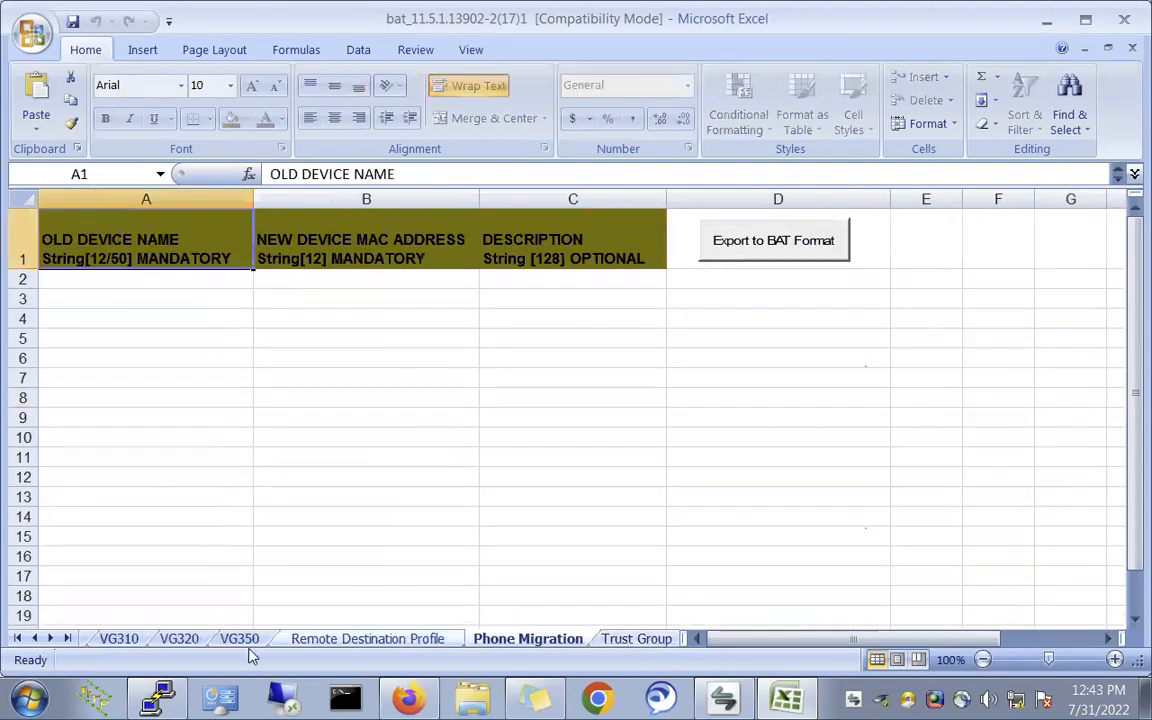
left_click(18, 639)
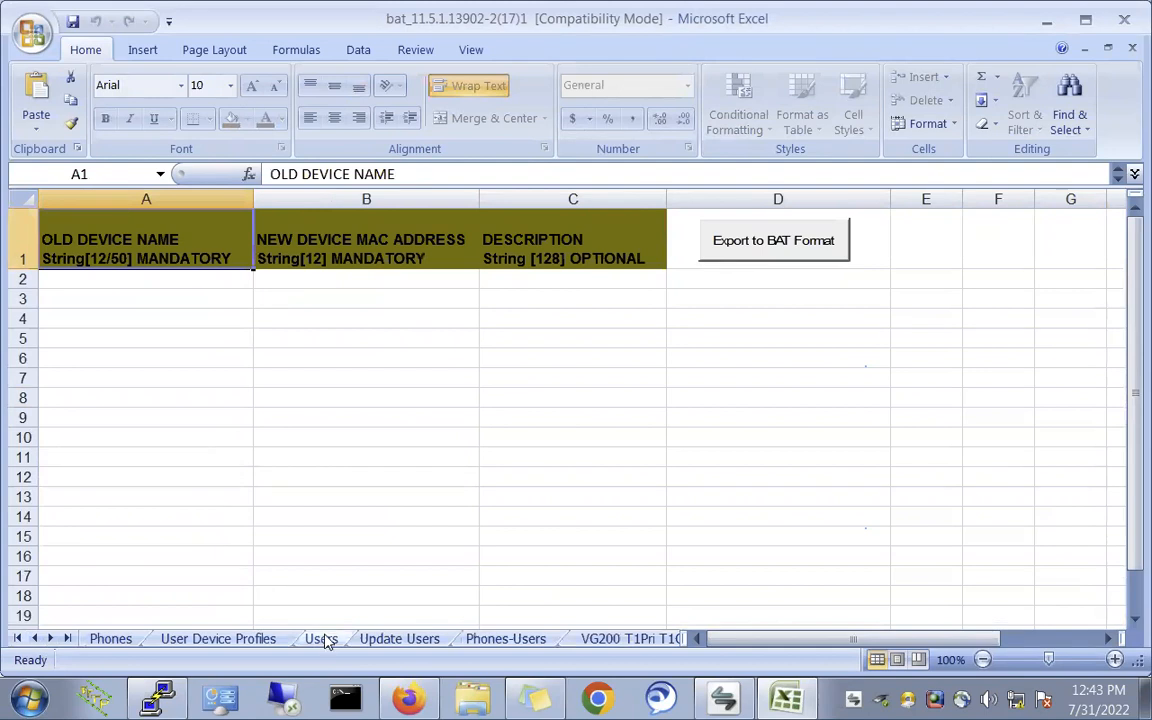
left_click(322, 639)
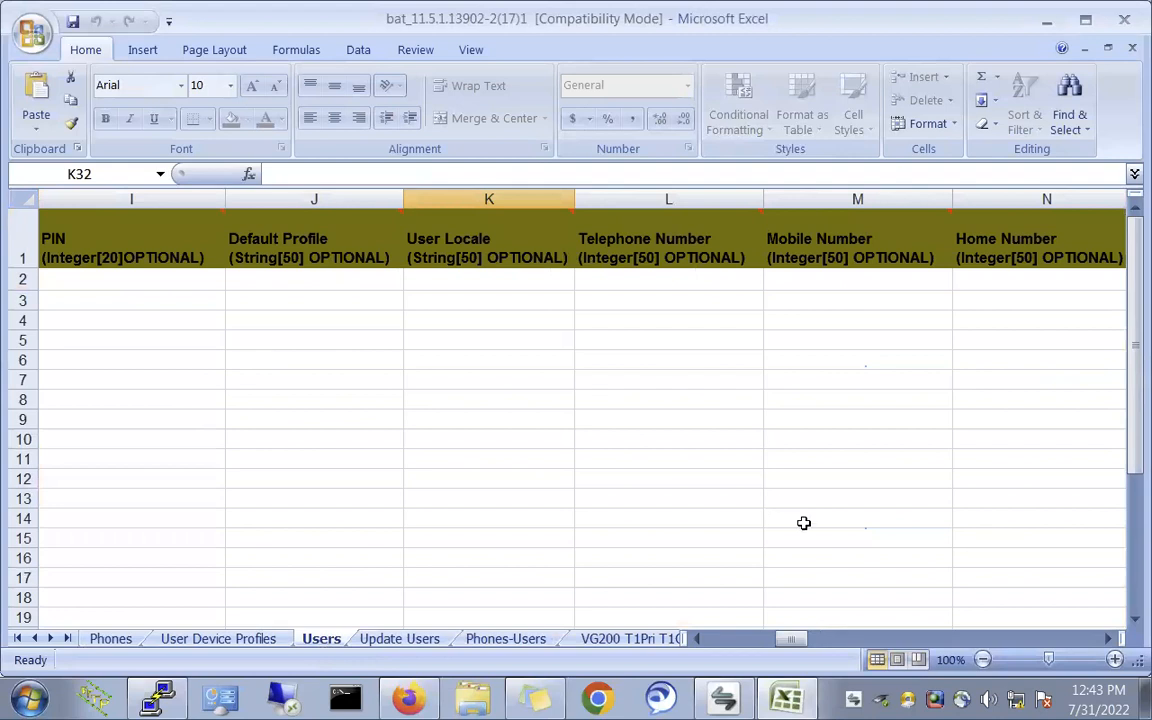
left_click_drag(793, 648, 702, 643)
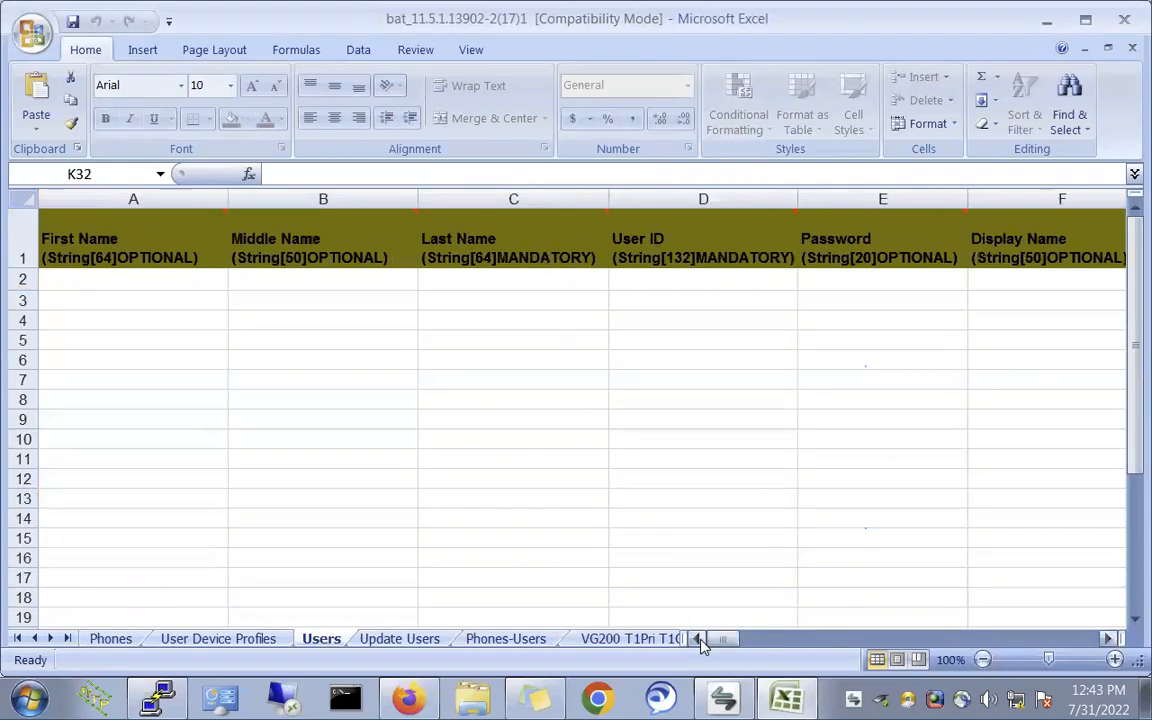
- Enter first names Test2 and Test3 in A2:A3 and last name User in C2:C3
left_click(91, 280)
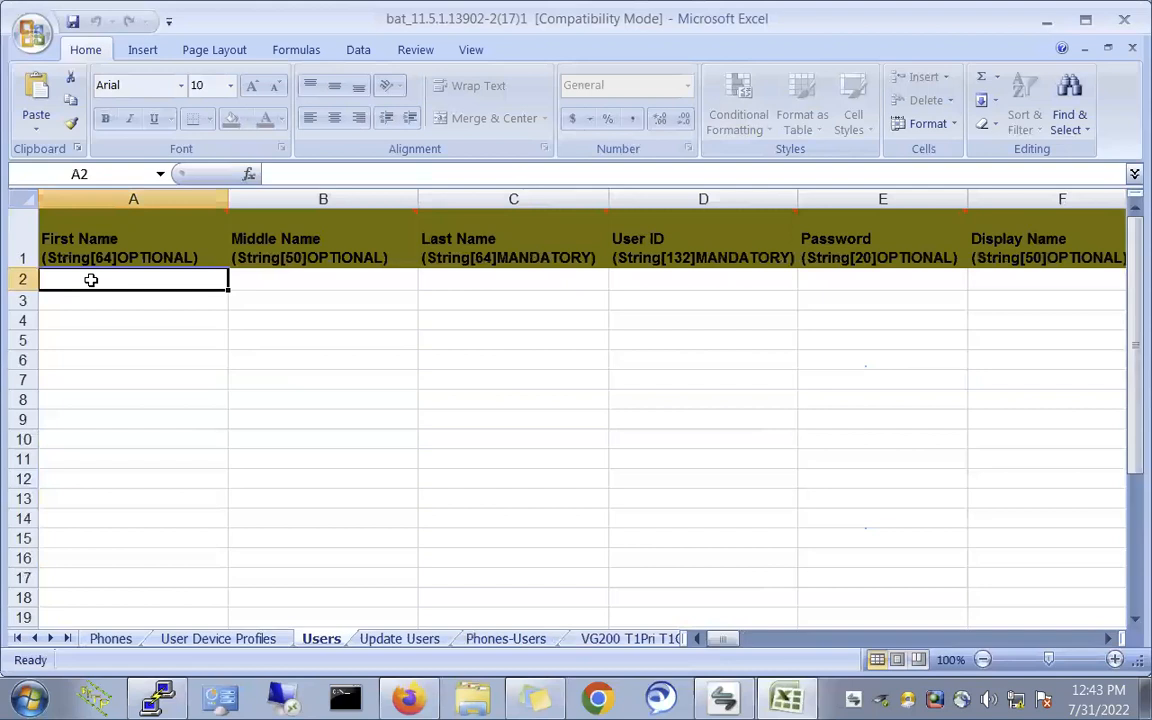
type("Test2")
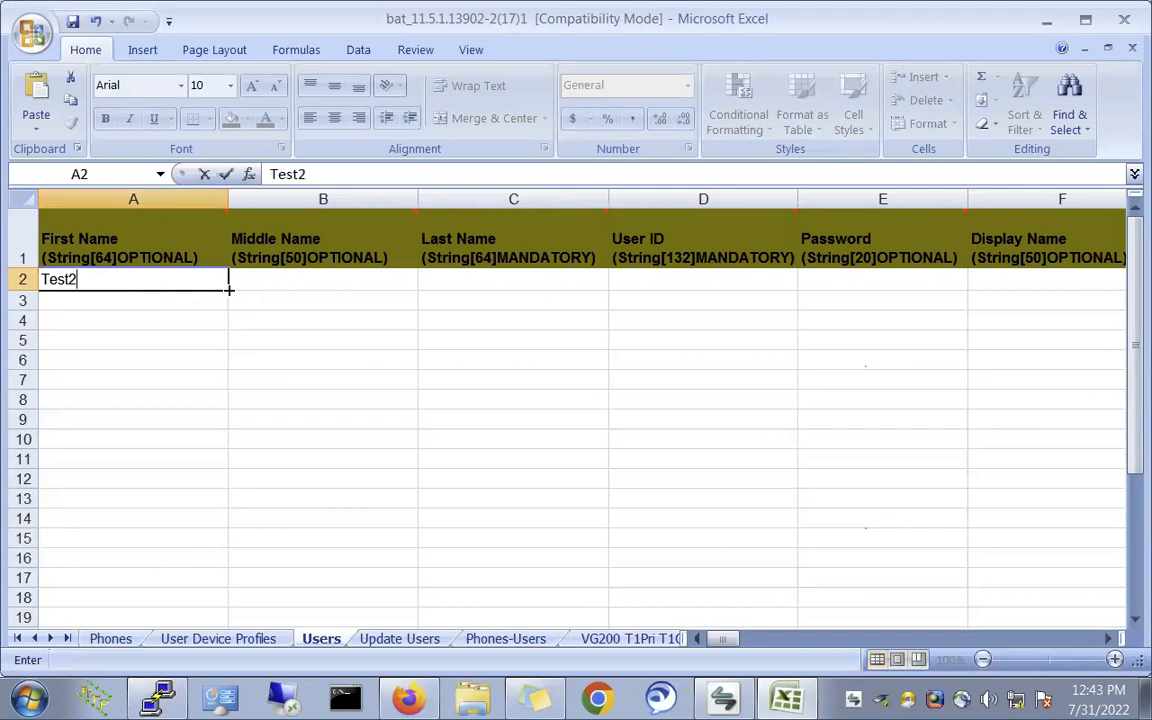
left_click_drag(230, 289, 230, 307)
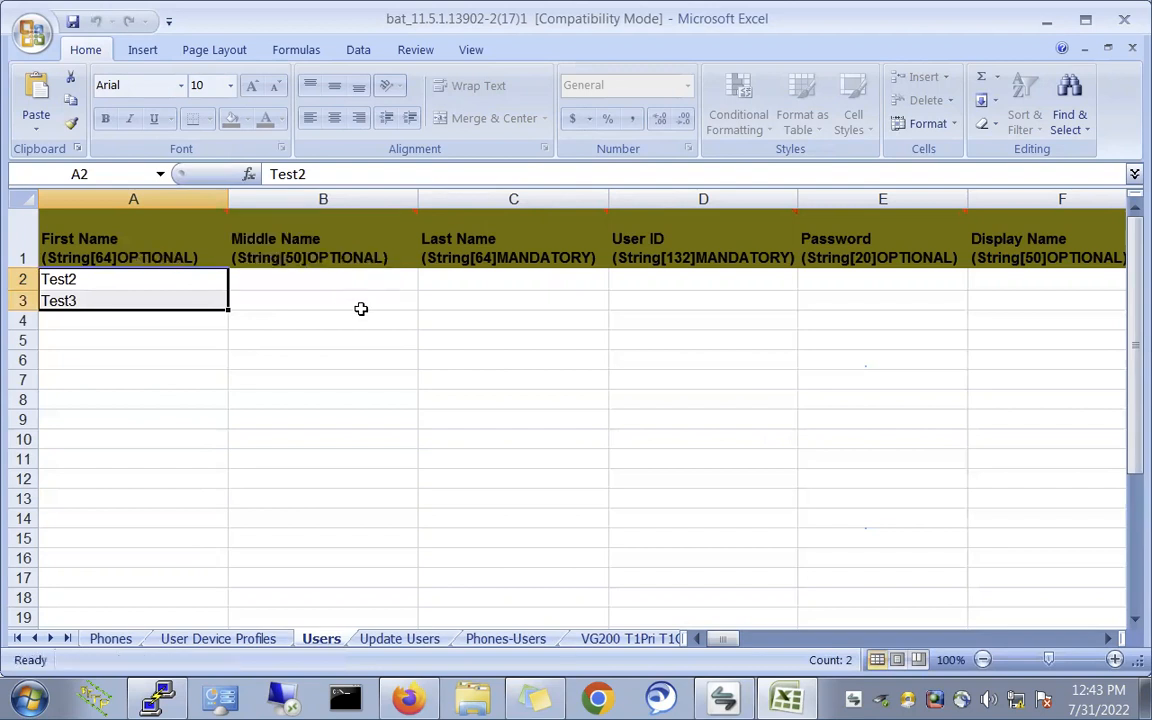
left_click(492, 287)
type("User")
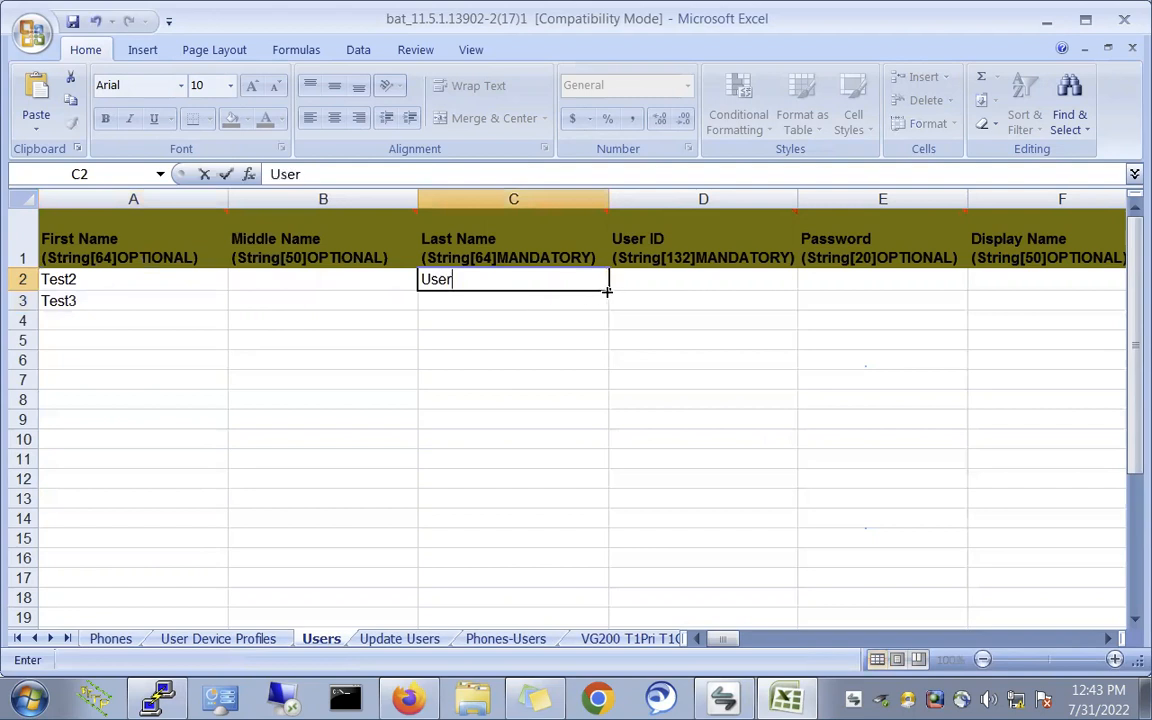
left_click_drag(607, 291, 609, 311)
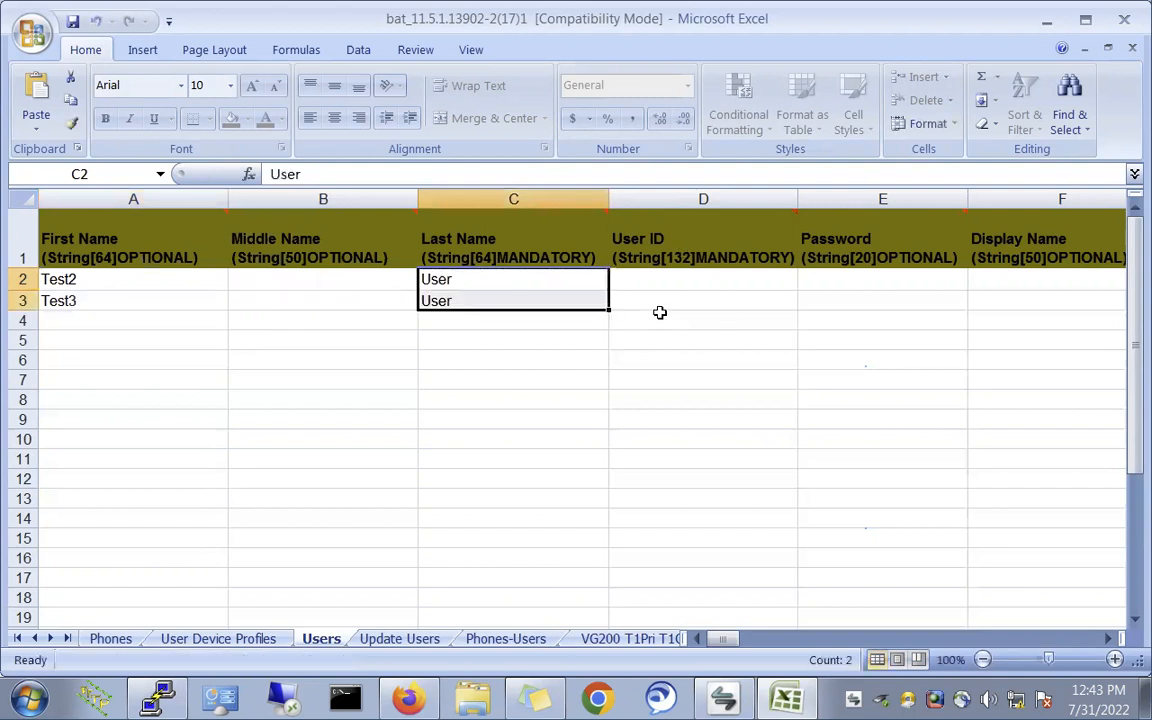
- Enter user IDs Test2 and Test3 in cells D2 and D3
left_click(678, 282)
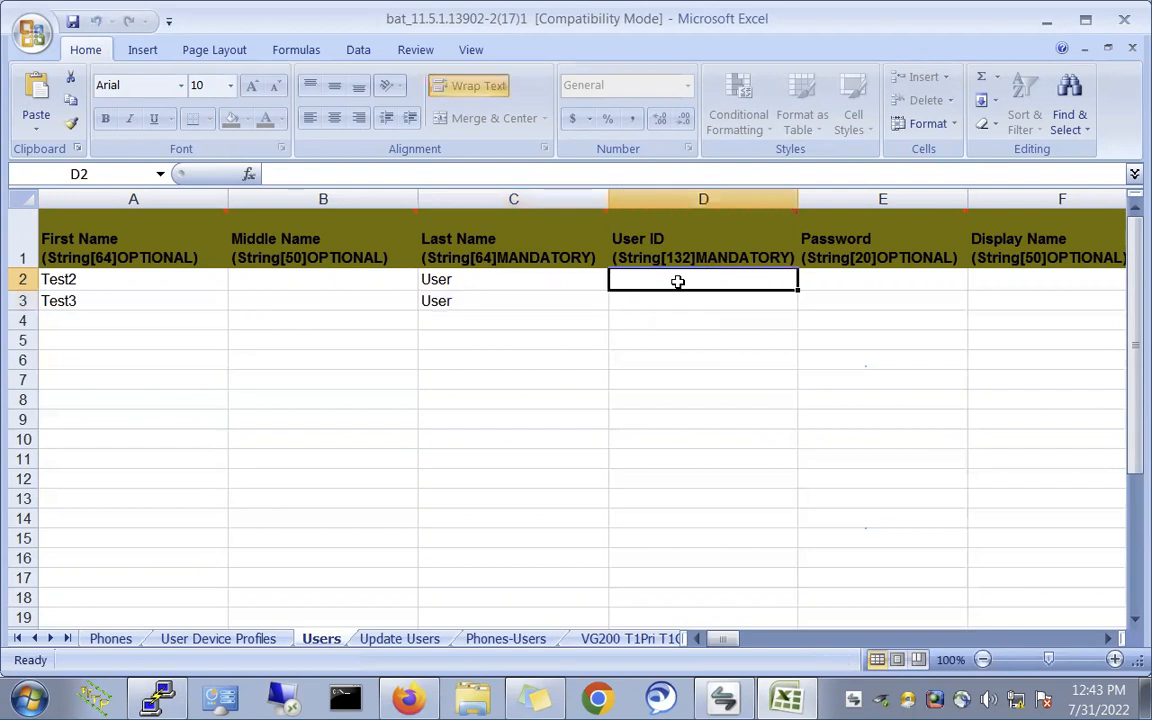
type("Test2")
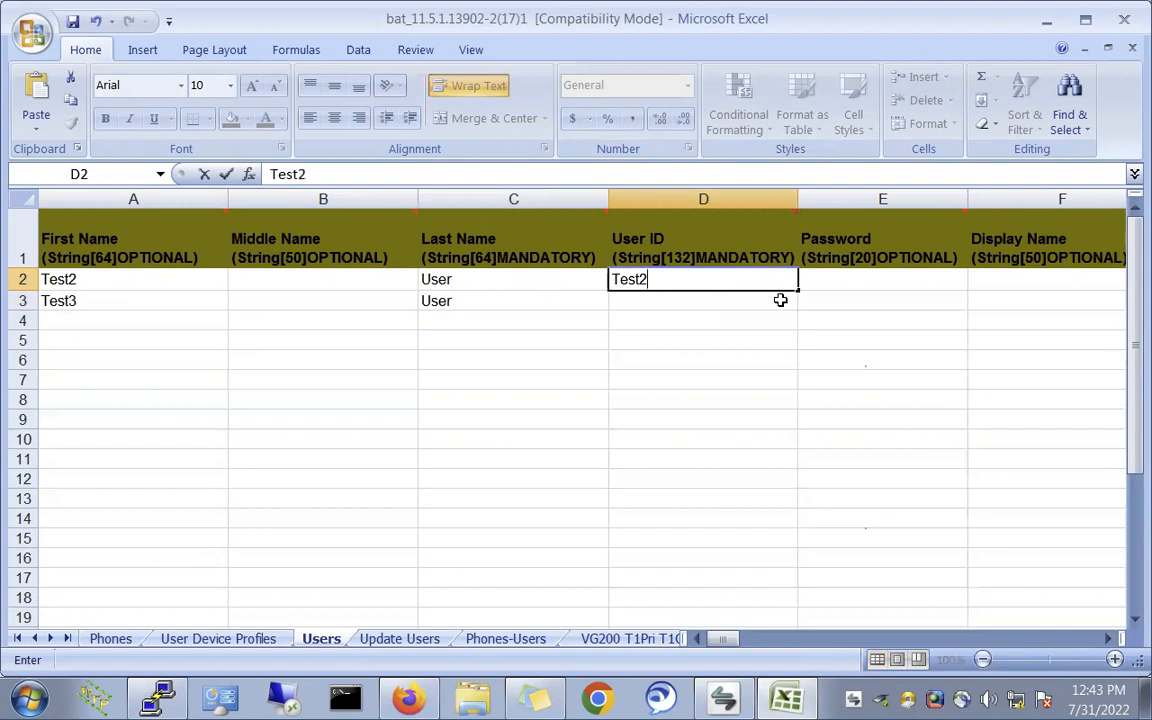
left_click(798, 291)
left_click_drag(798, 291, 800, 315)
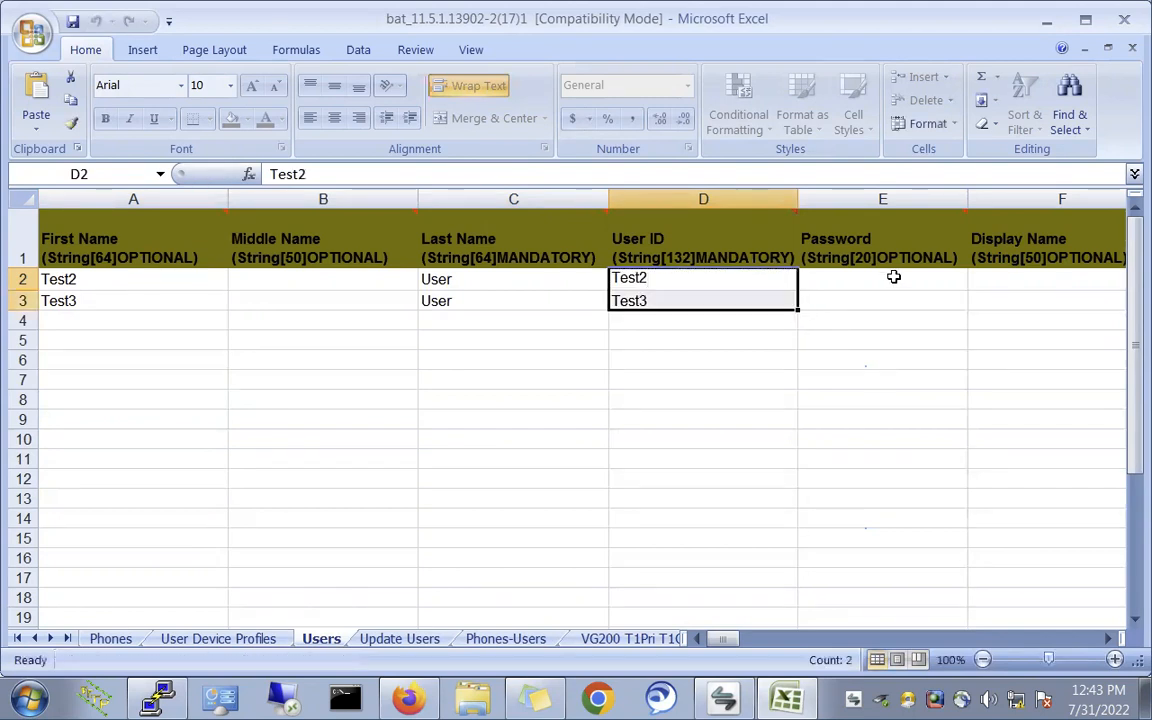
- Step along row 3 from Password through the optional columns to Assigned Presence Server
left_click(900, 305)
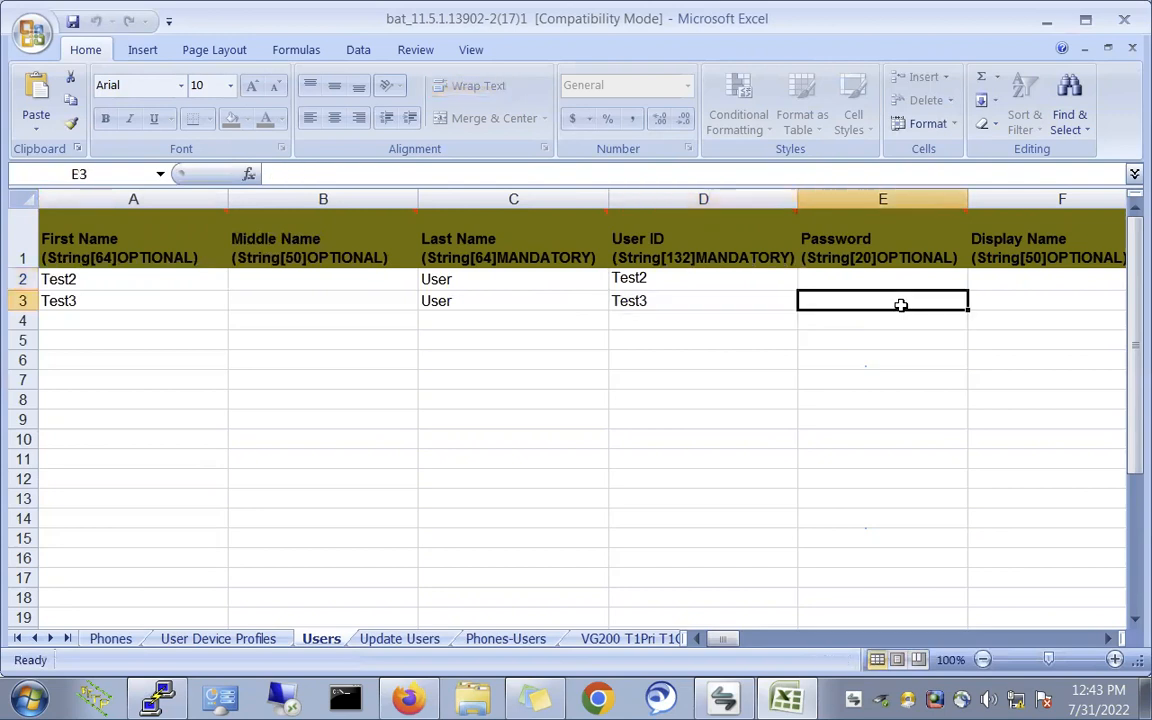
left_click(991, 305)
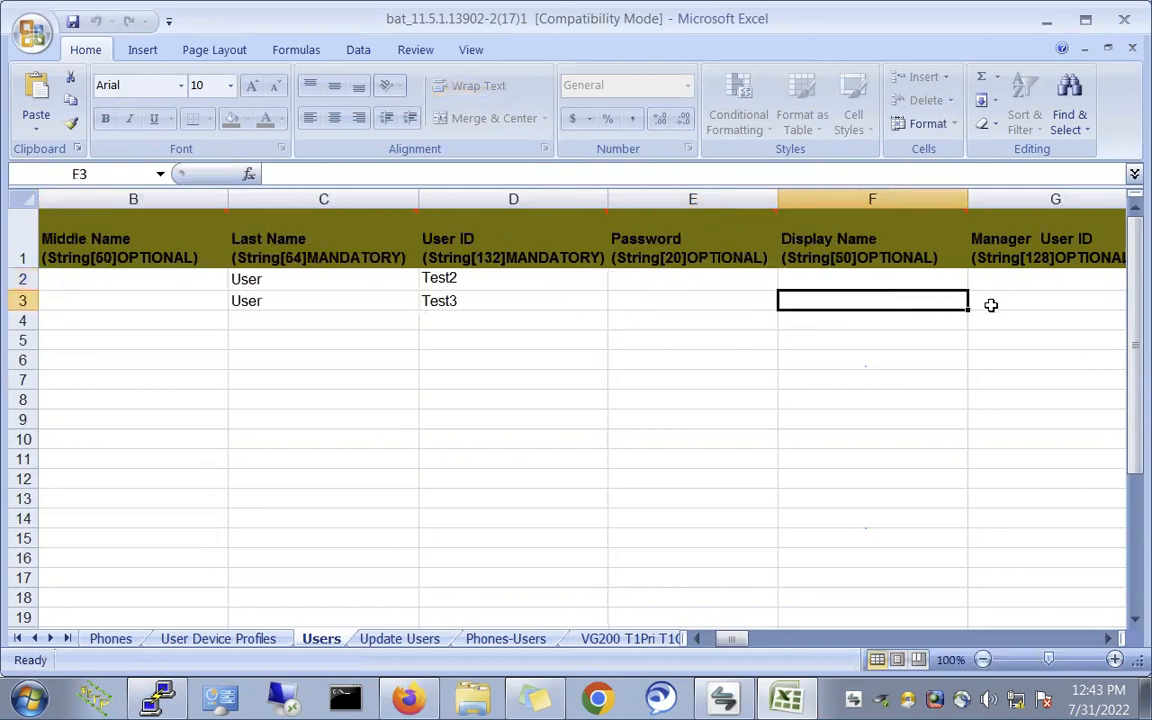
left_click(991, 305)
left_click(991, 305)
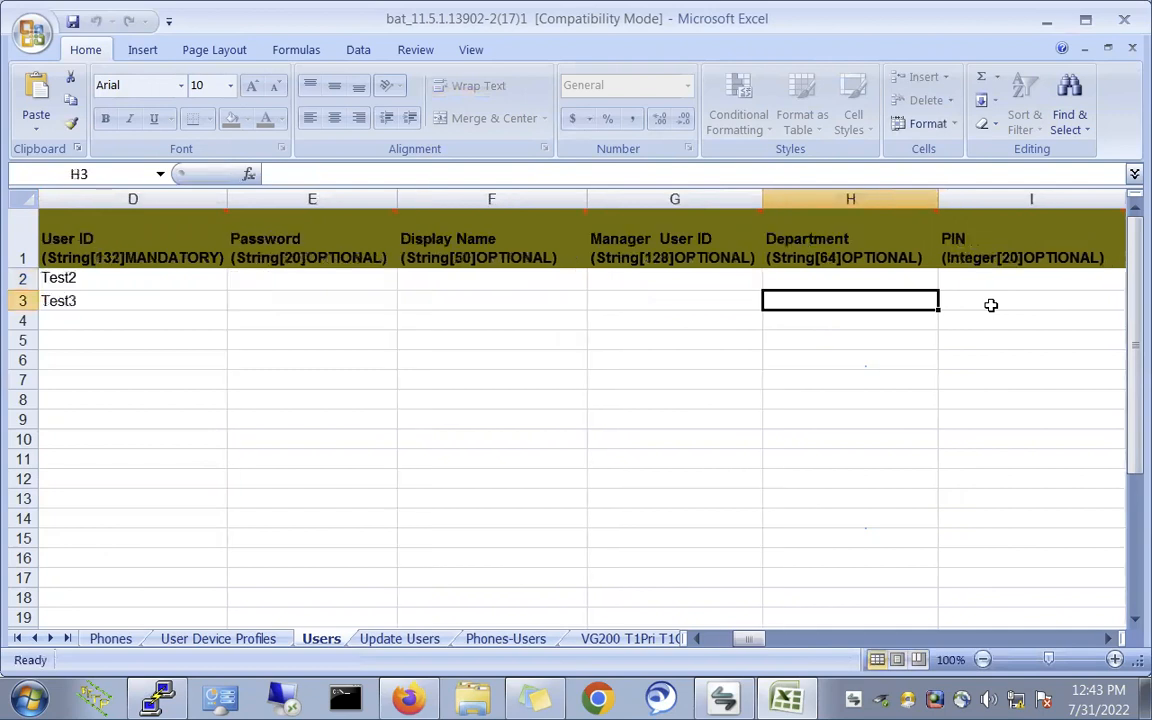
left_click(991, 305)
left_click(991, 305)
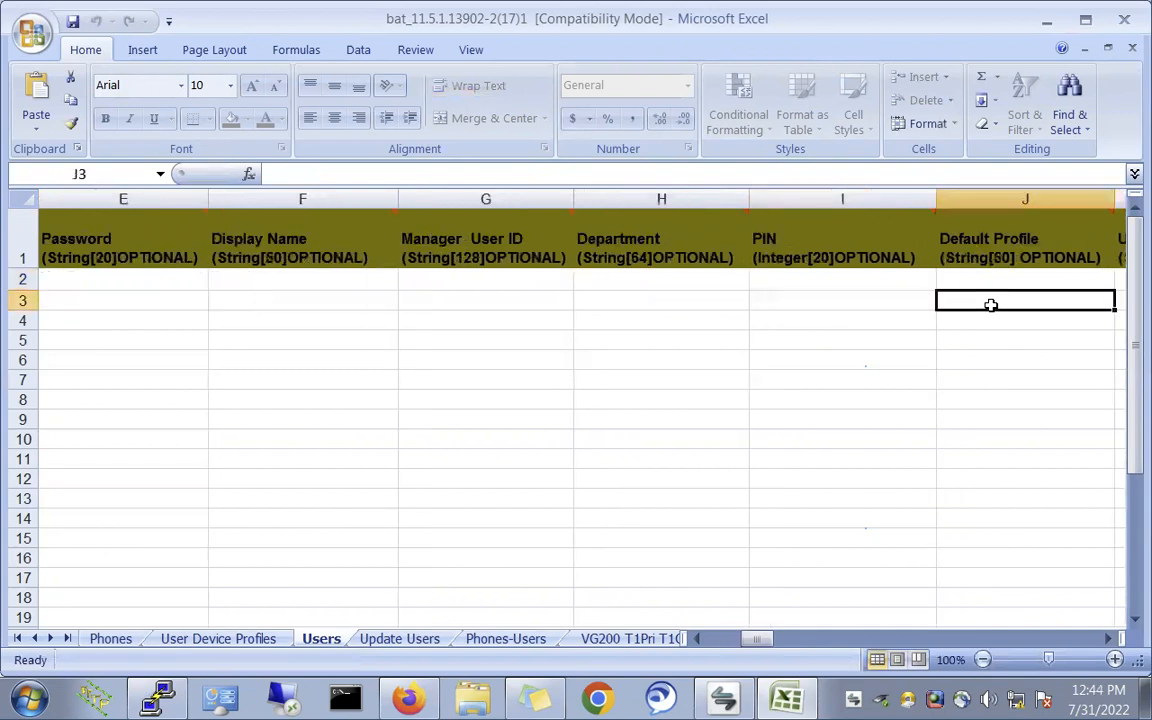
key("Right")
key("Right")
key("Right")
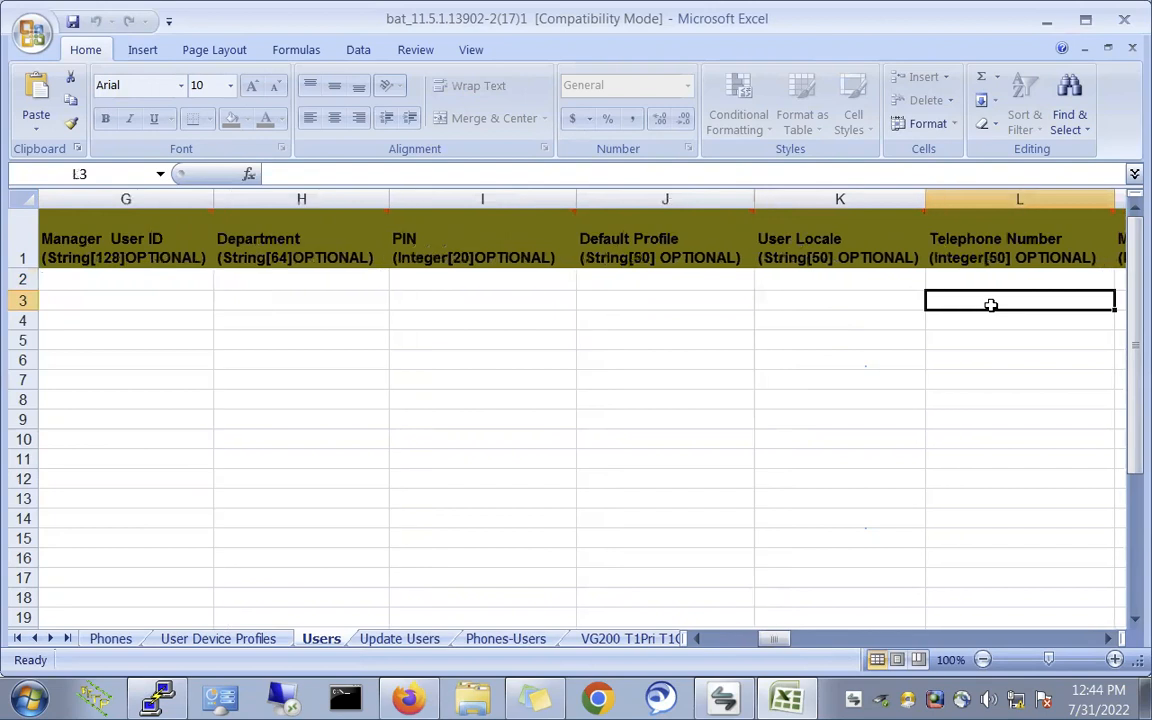
key("Right")
key("Right")
key("Right")
key("Right")
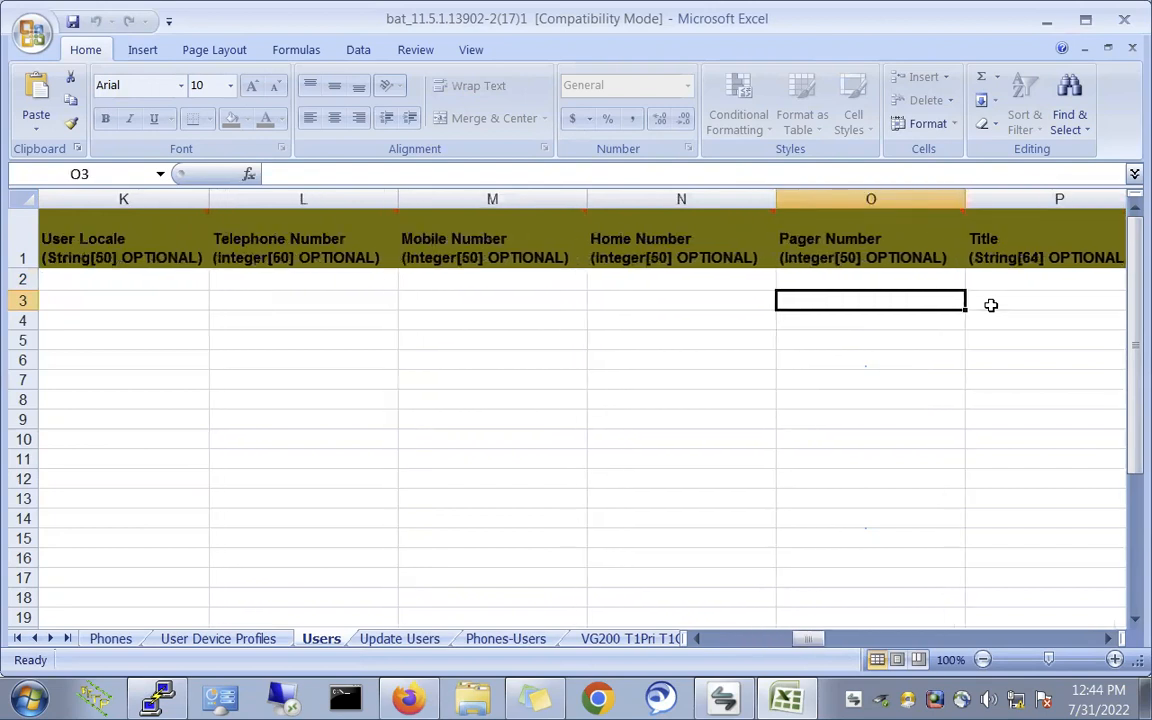
key("Right")
key("Right")
key("Right")
key("Right")
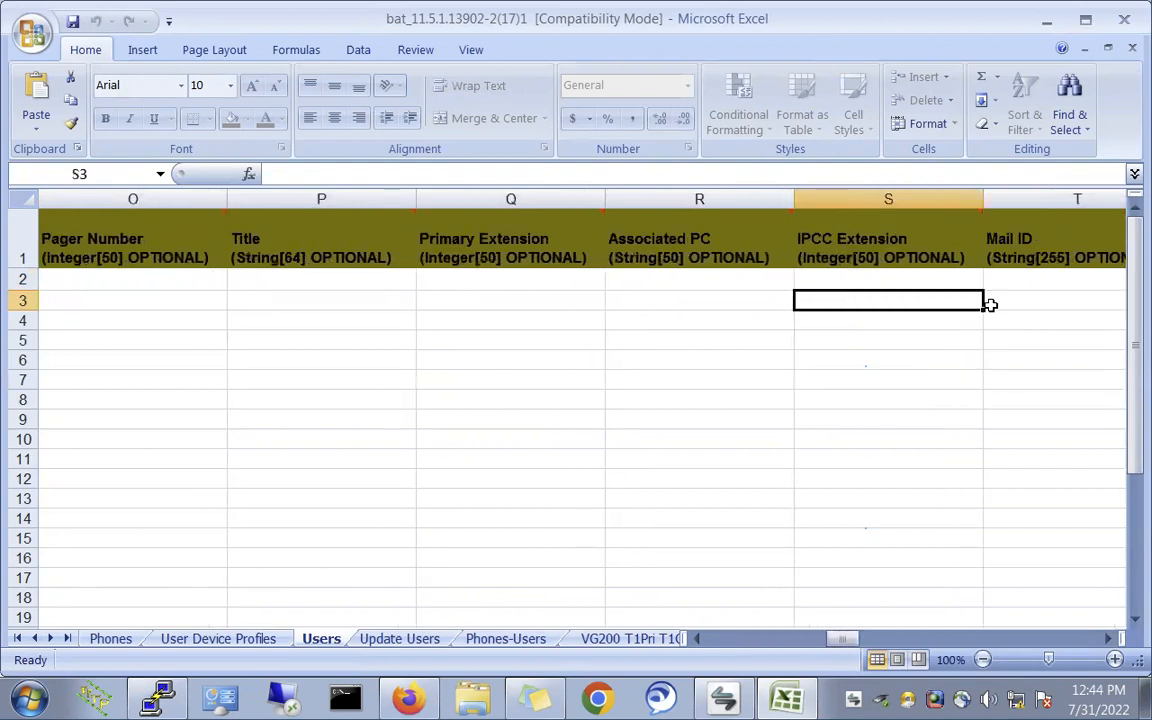
key("Right")
key("Right")
key("Right")
key("Right")
key("Right")
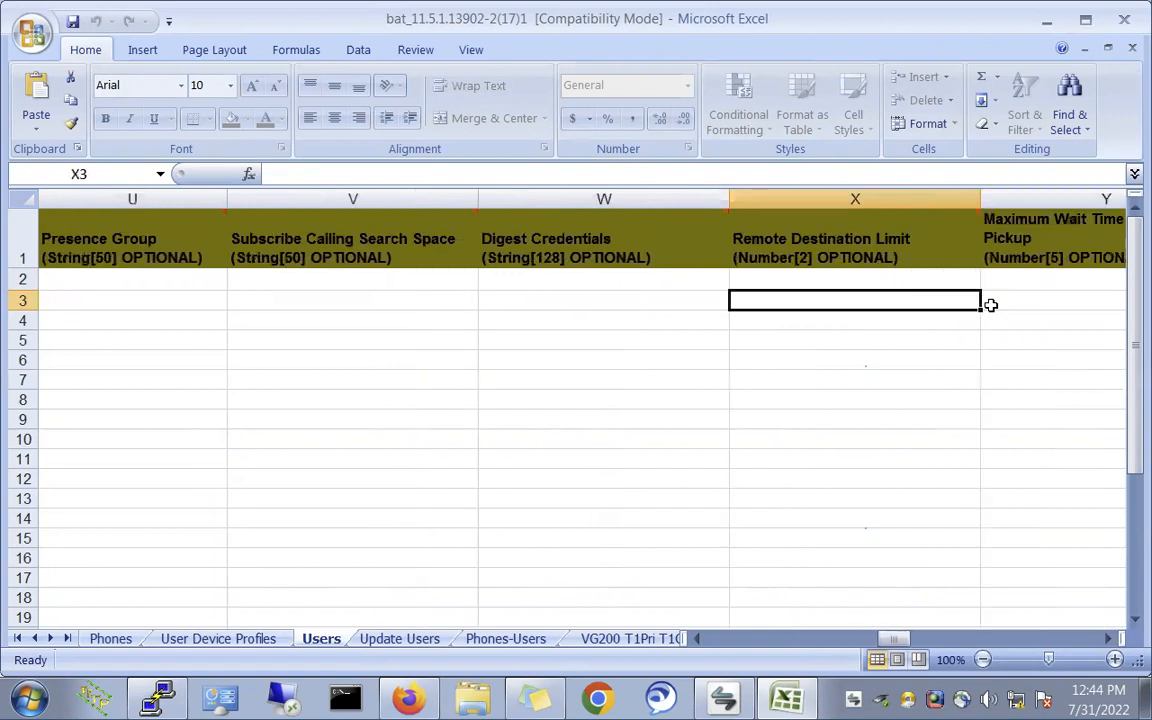
key("Right")
key("Right")
key("Right")
key("Right")
key("Right")
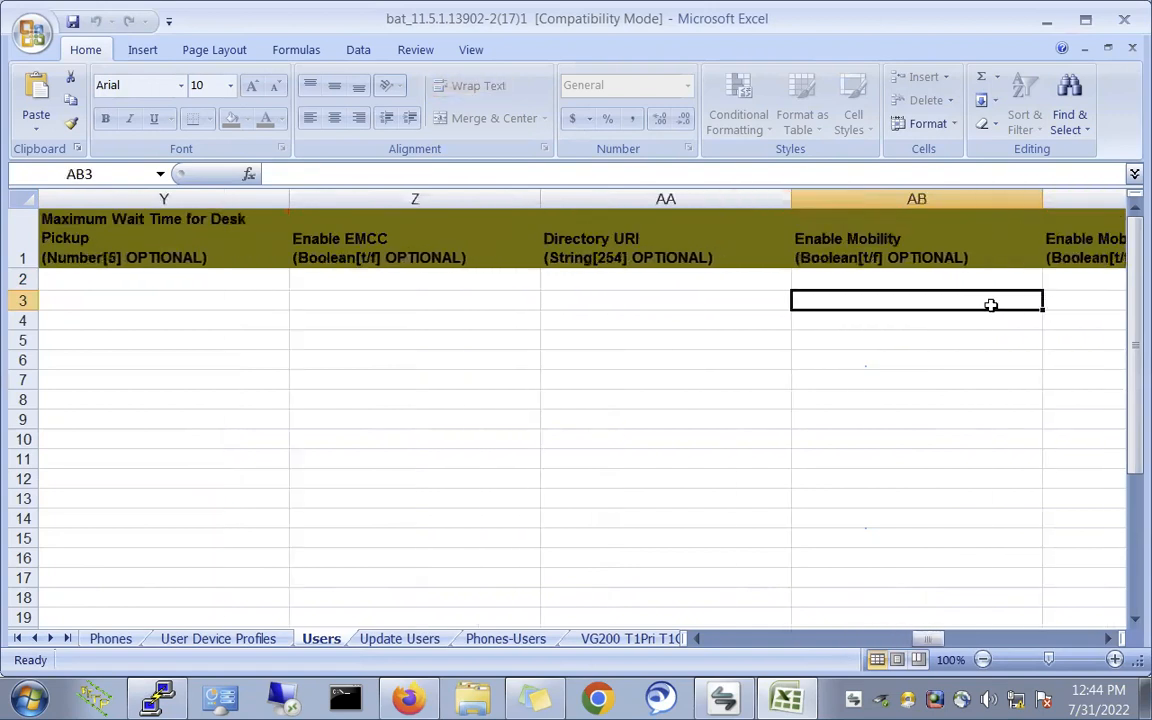
key("Right")
key("Right")
key("Right")
key("Right")
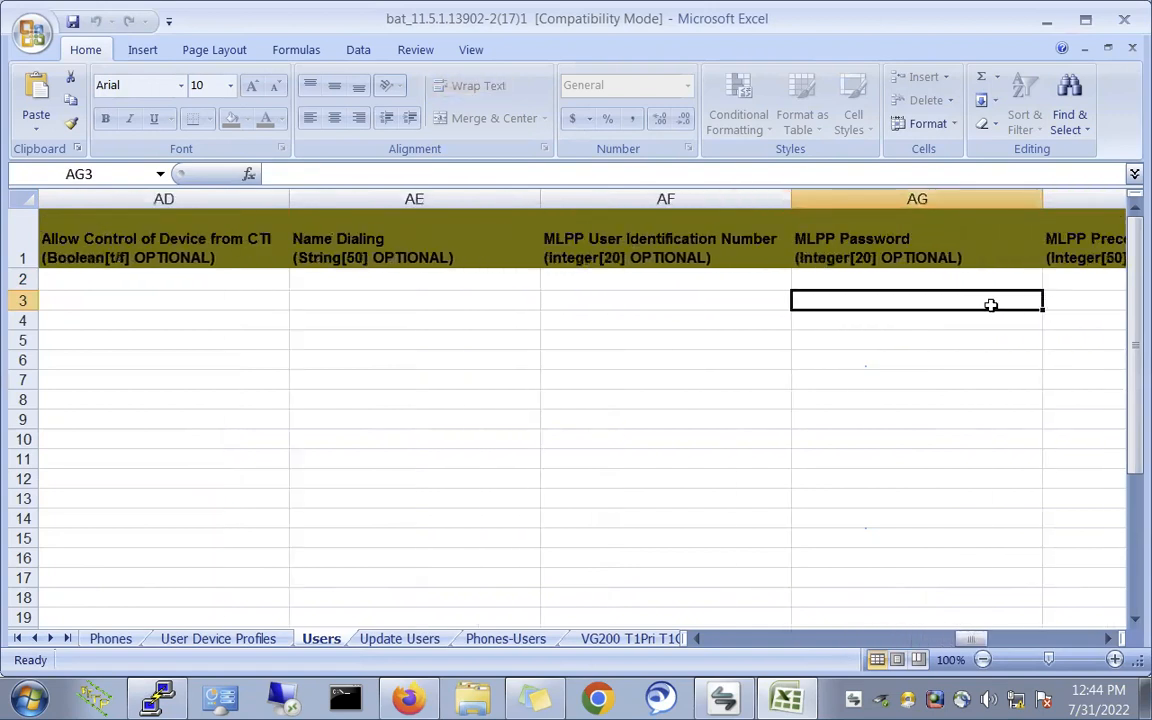
key("Right")
key("Right")
key("Right")
key("Right")
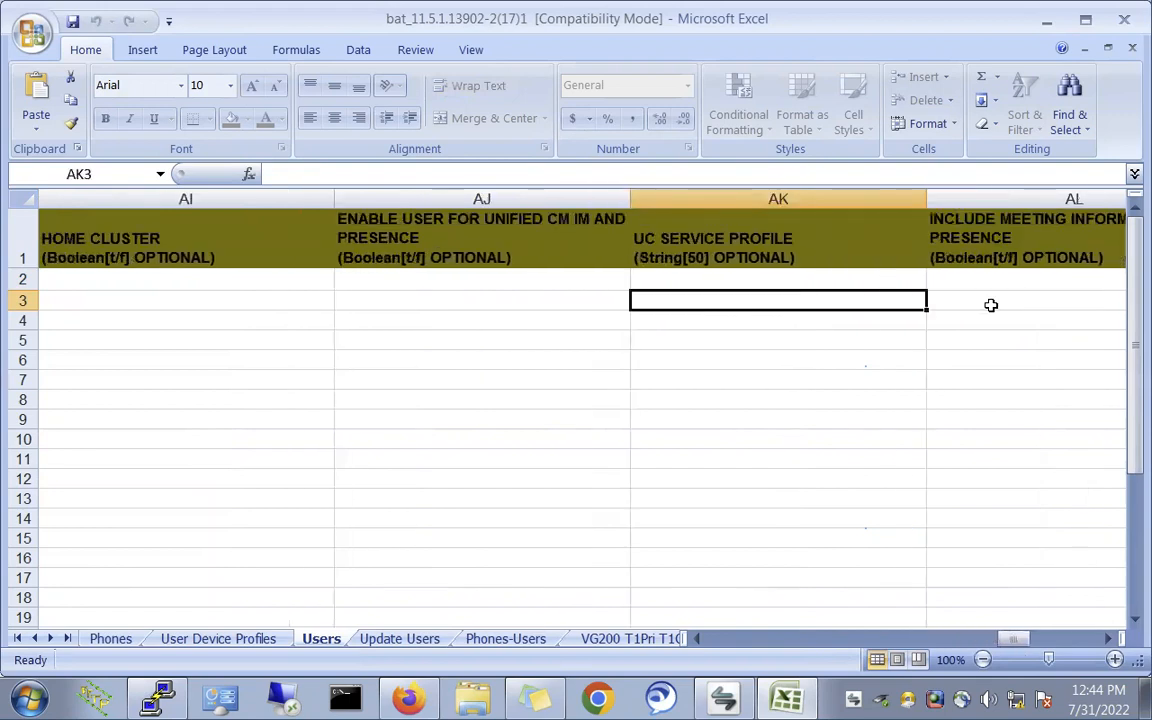
key("Right")
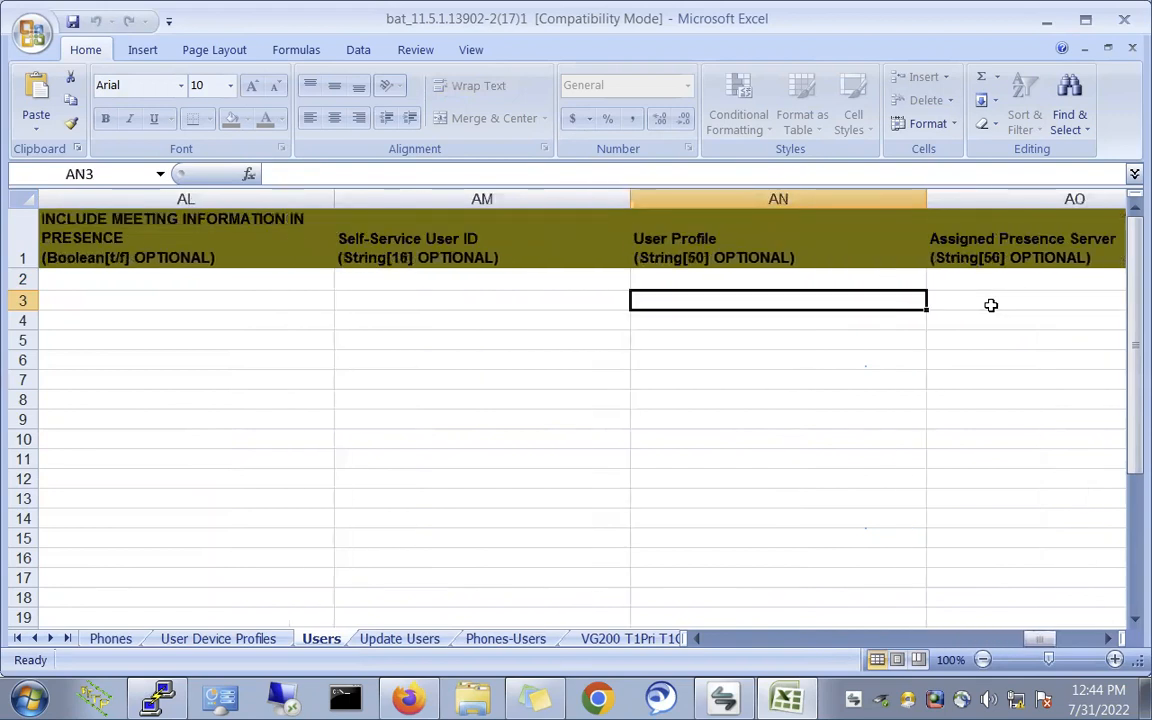
key("Right")
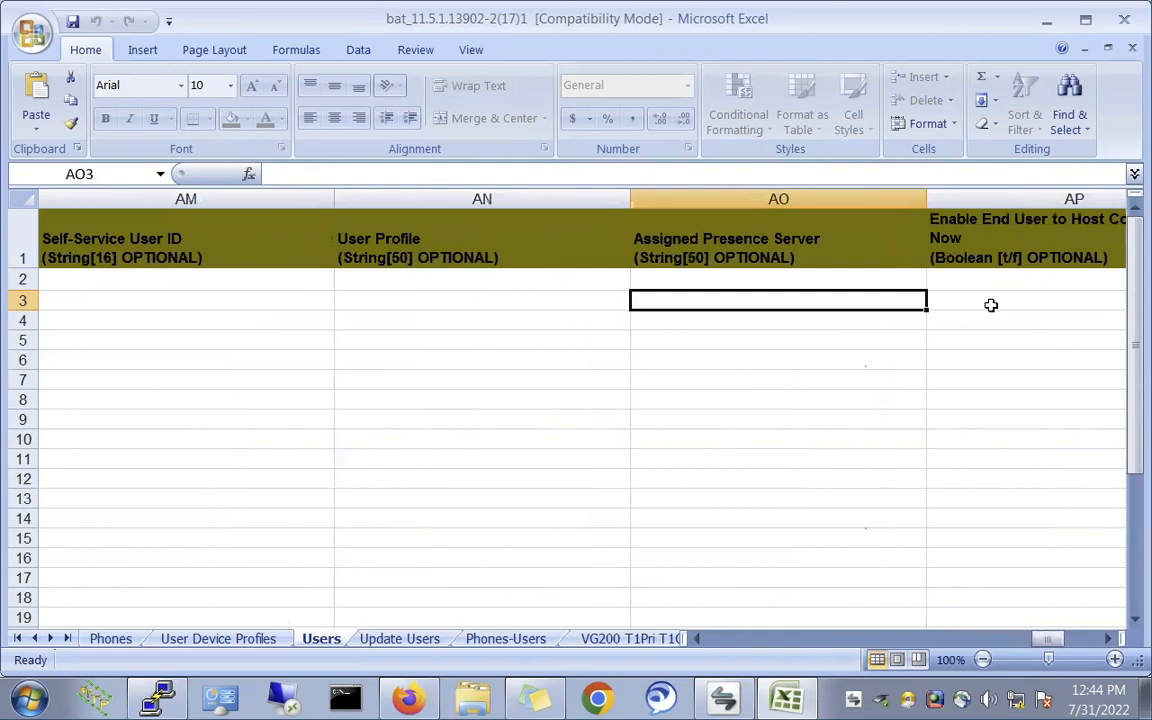
key("Right")
key("Right")
key("Right")
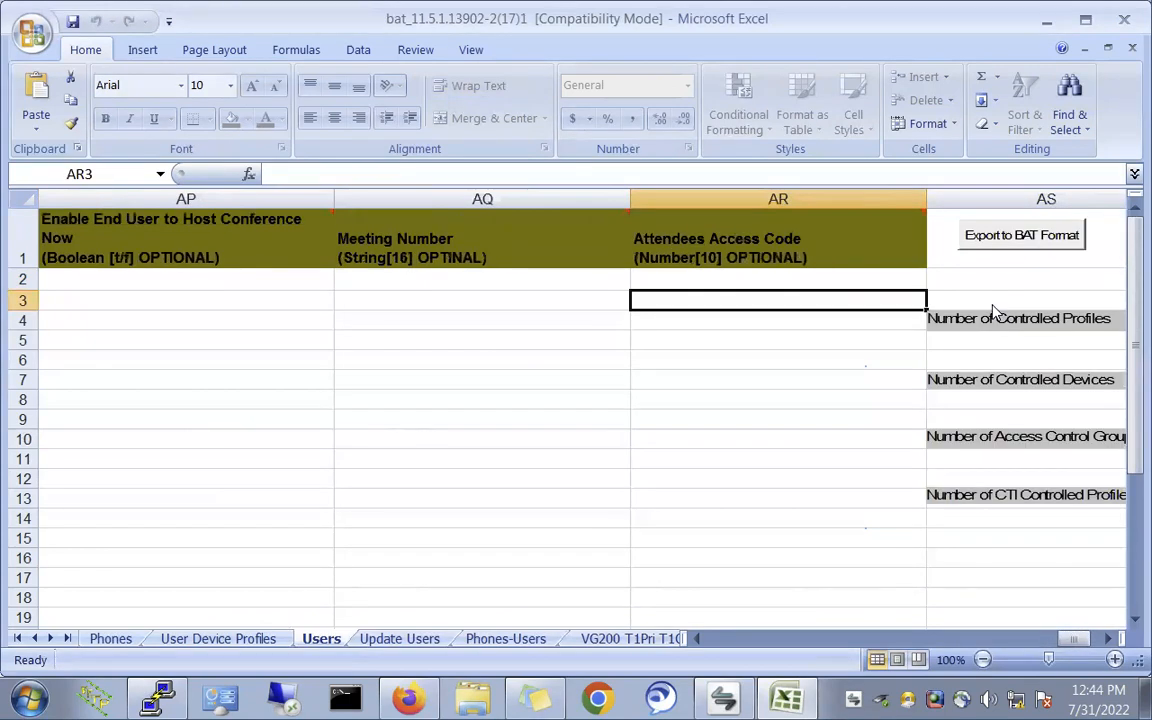
- Export the Test2 and Test3 users to Sales-Bat1.txt on the Desktop in BAT format
left_click(1025, 243)
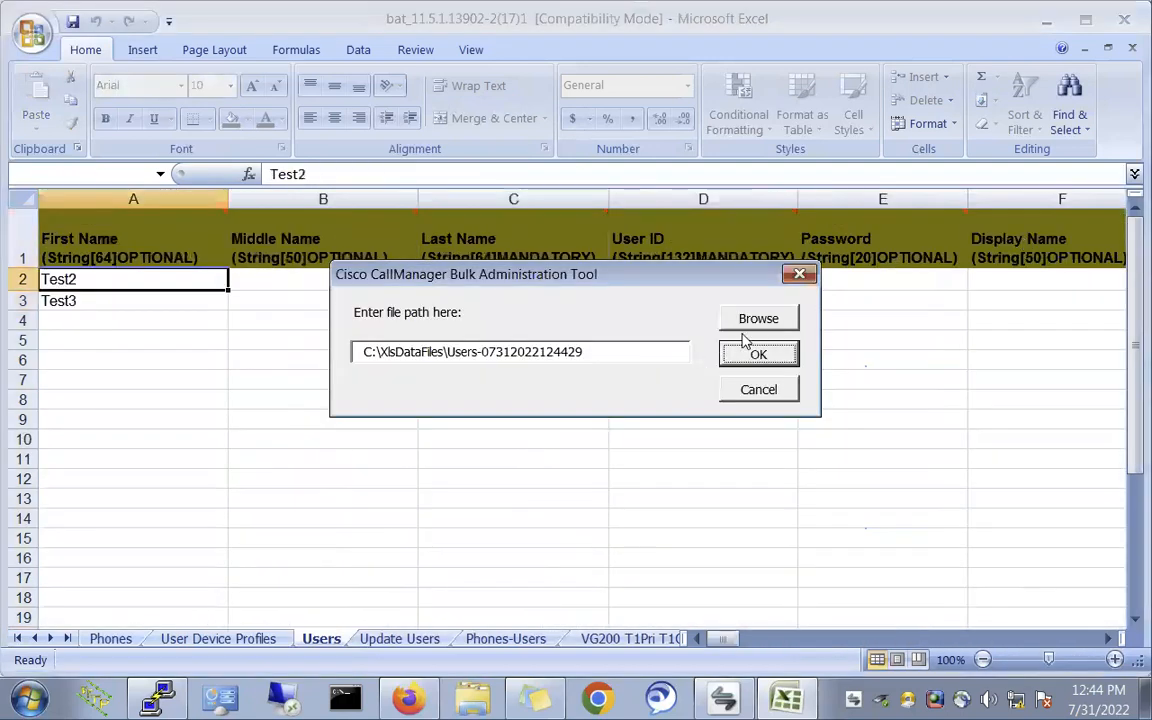
left_click(730, 320)
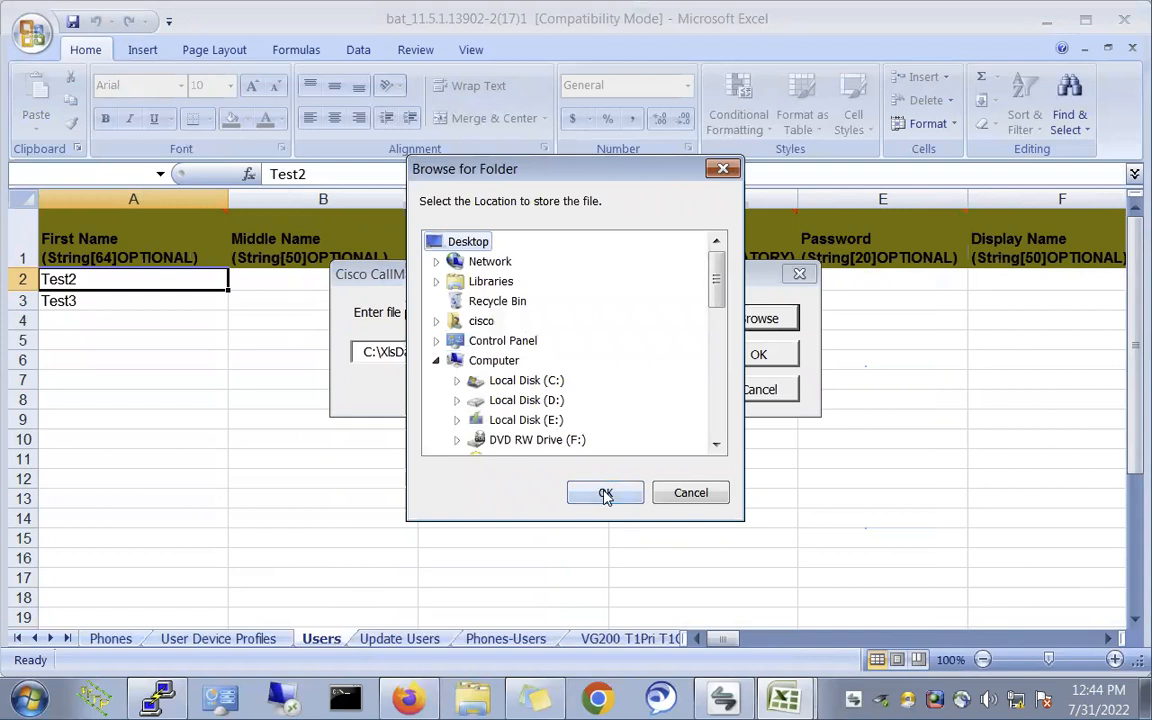
left_click(604, 493)
left_click(547, 352)
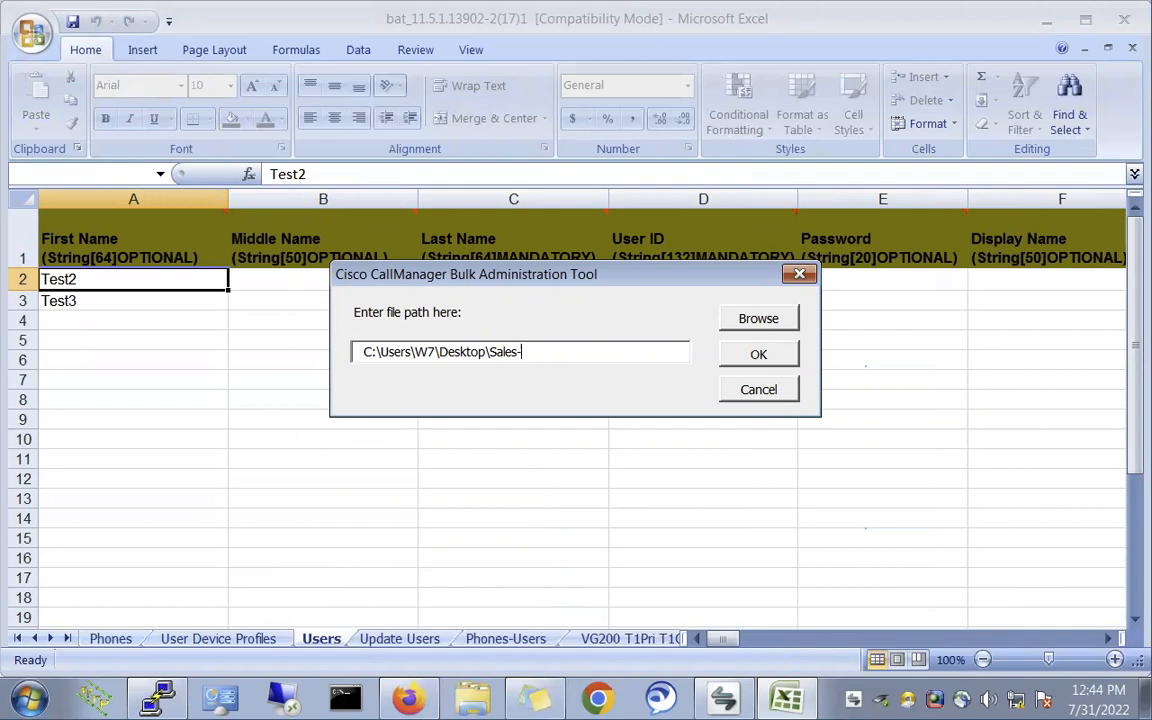
key("F2")
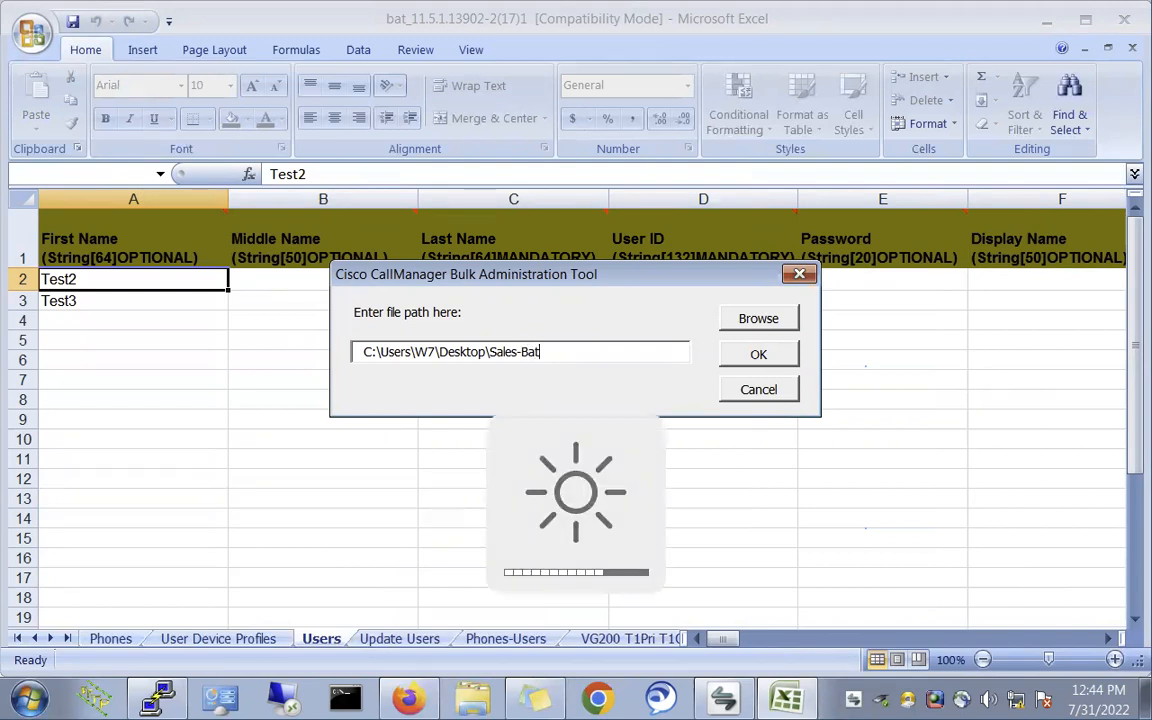
type("1")
left_click(758, 356)
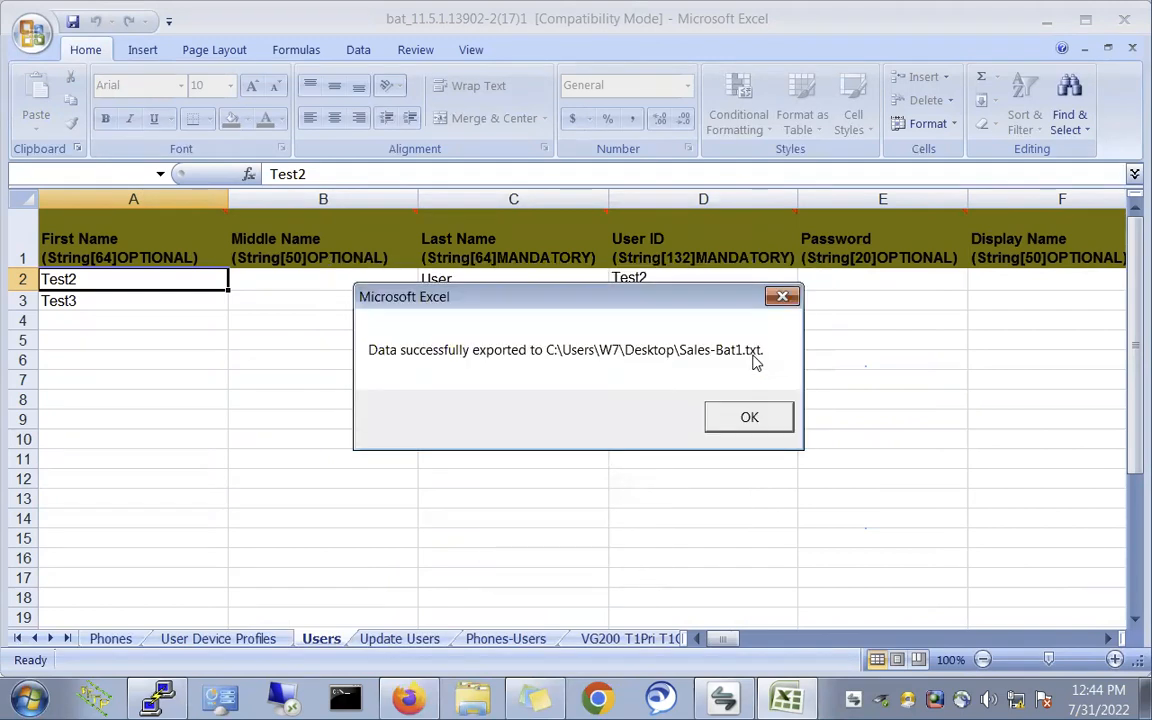
left_click(745, 416)
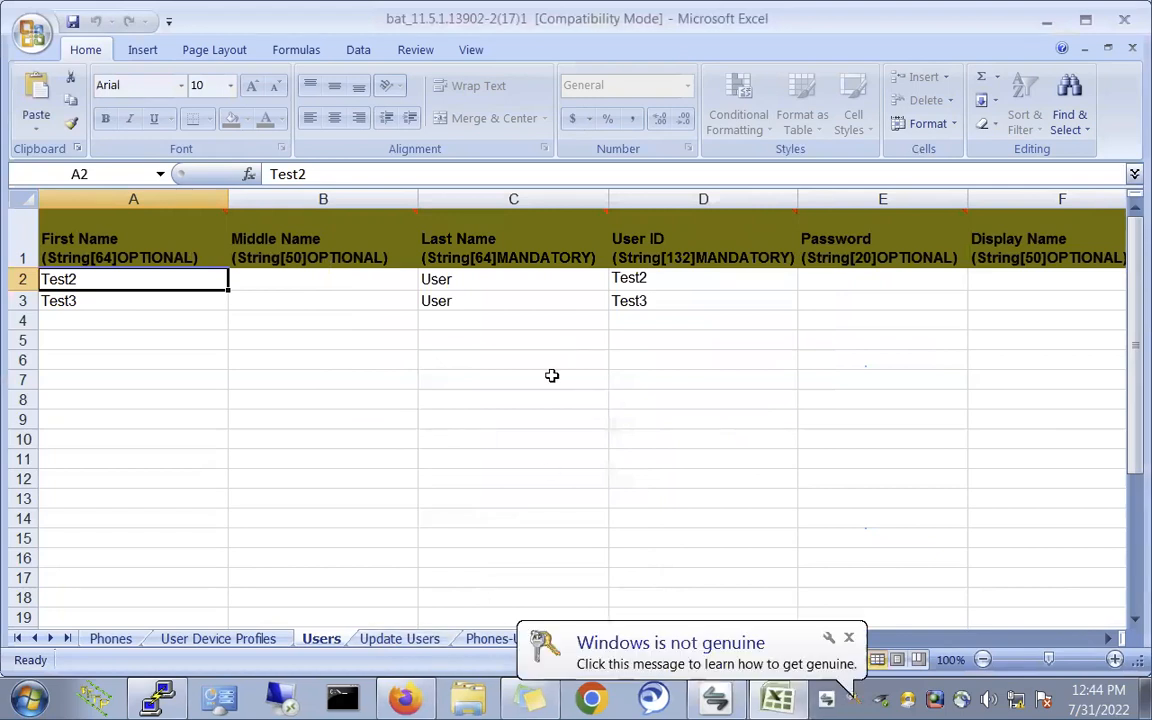
left_click(405, 697)
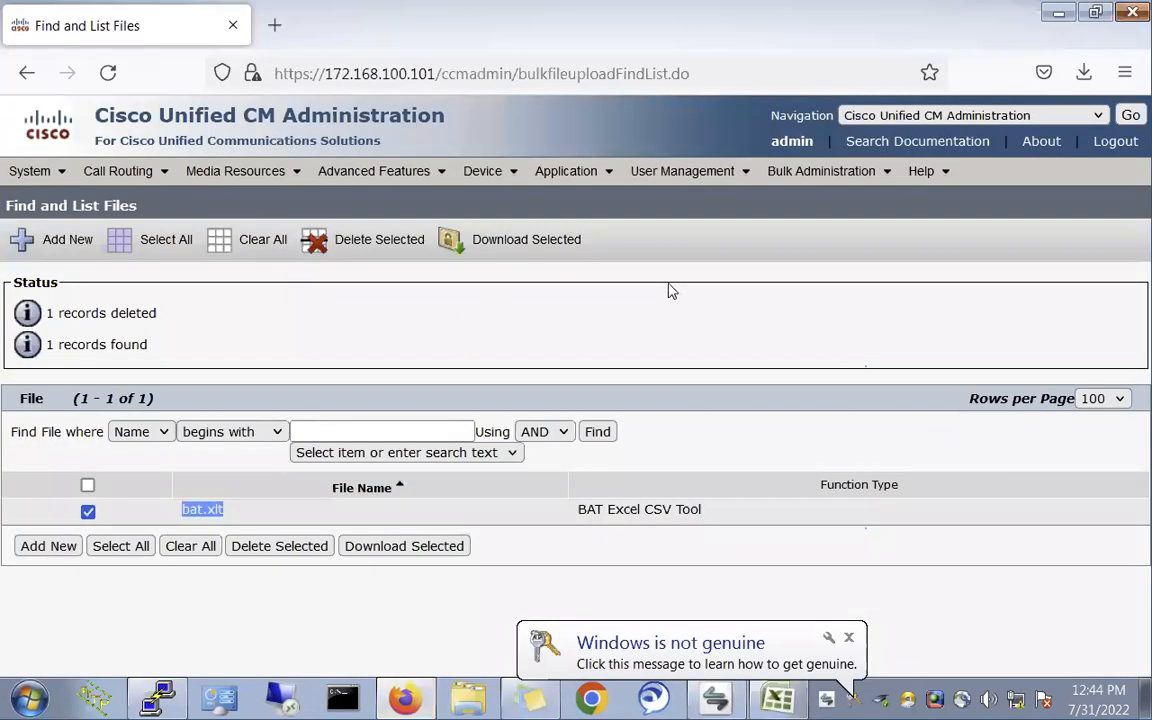
- Find the user templates, delete Sales-Users, and confirm the list is empty
mouse_move(790, 172)
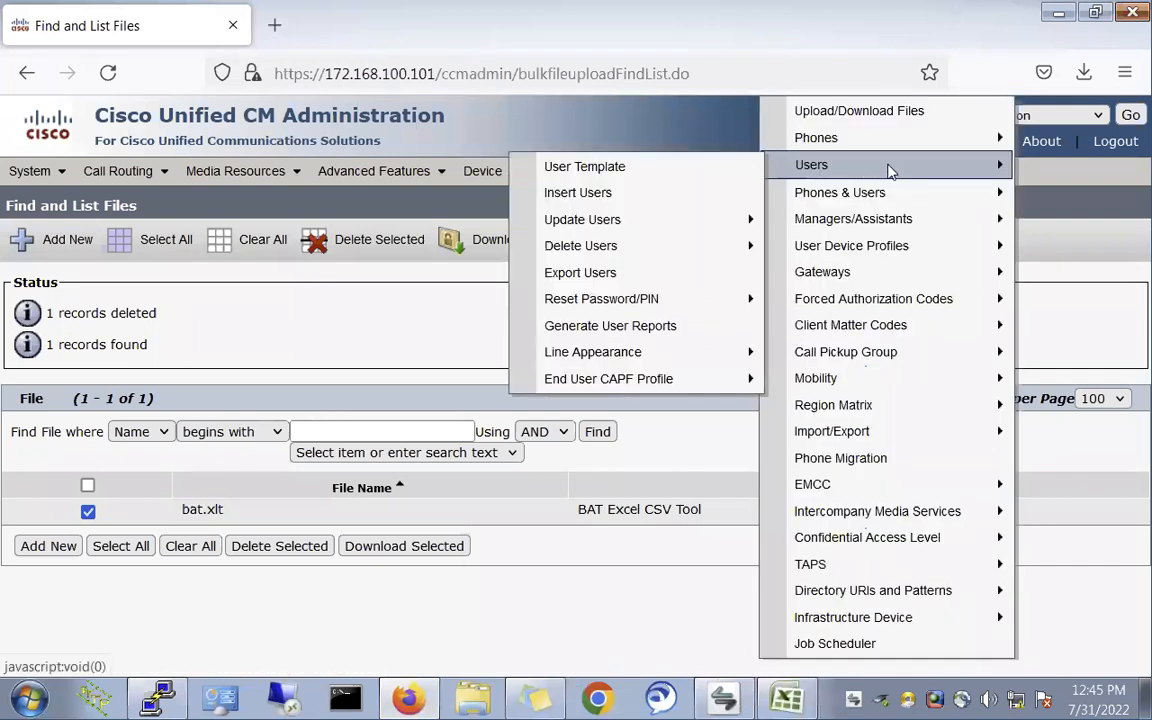
left_click(614, 176)
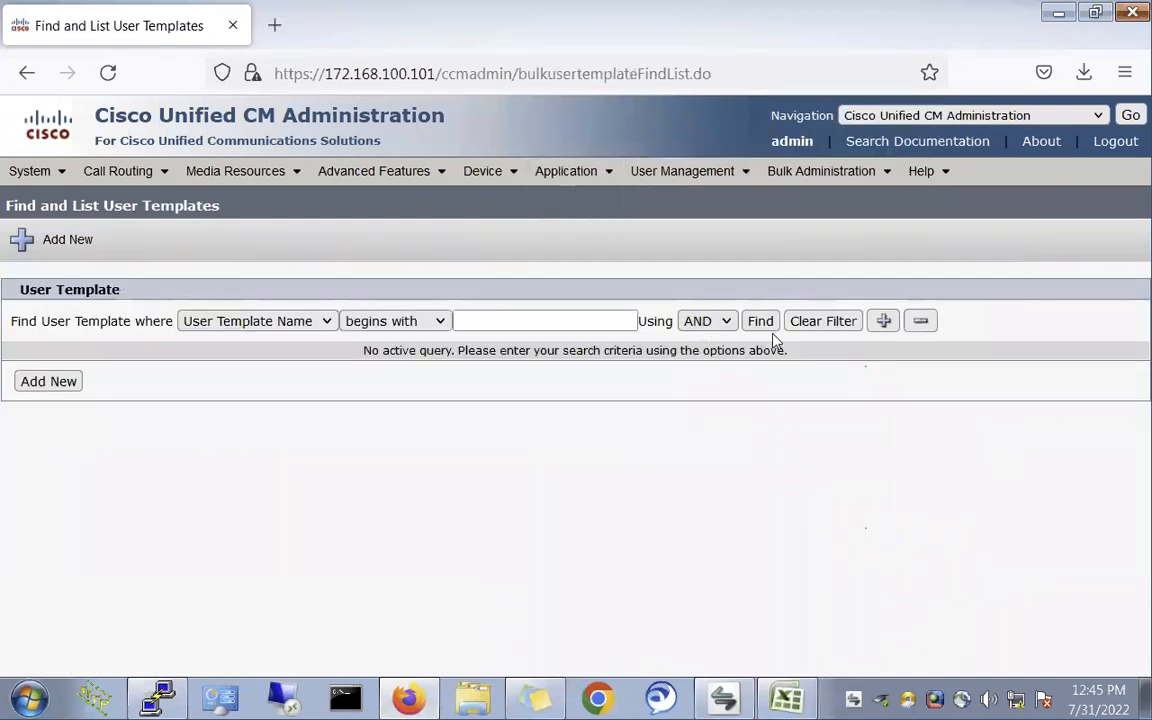
left_click(770, 330)
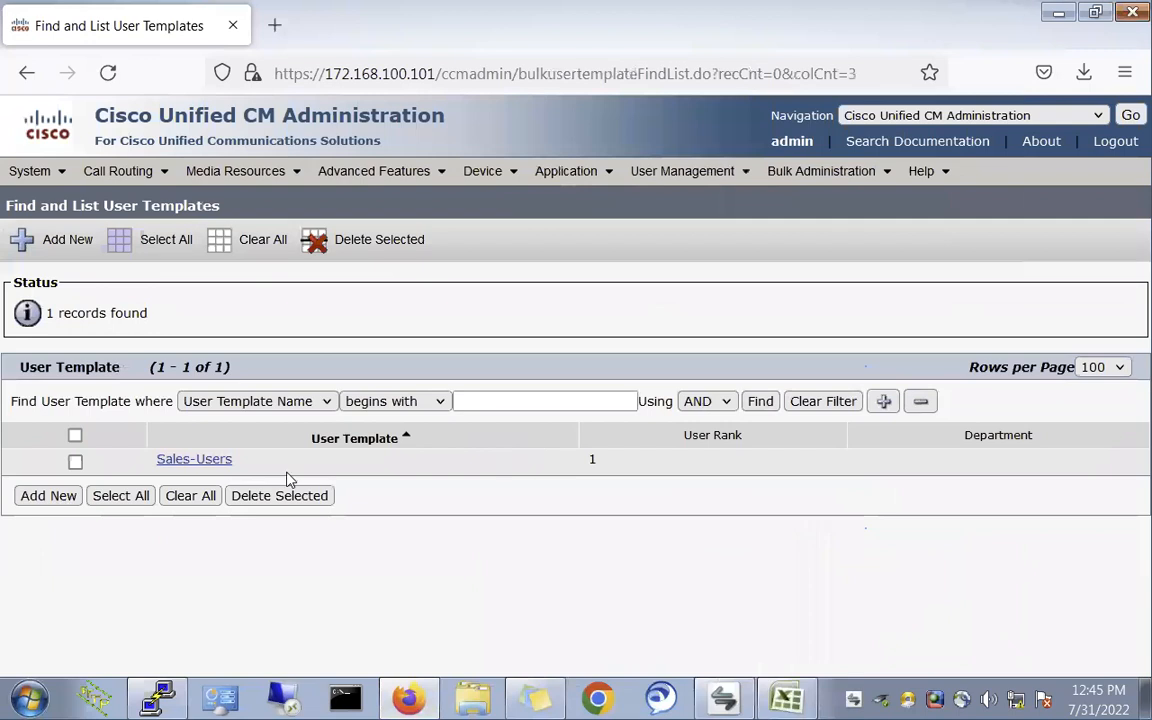
left_click(75, 462)
left_click(276, 495)
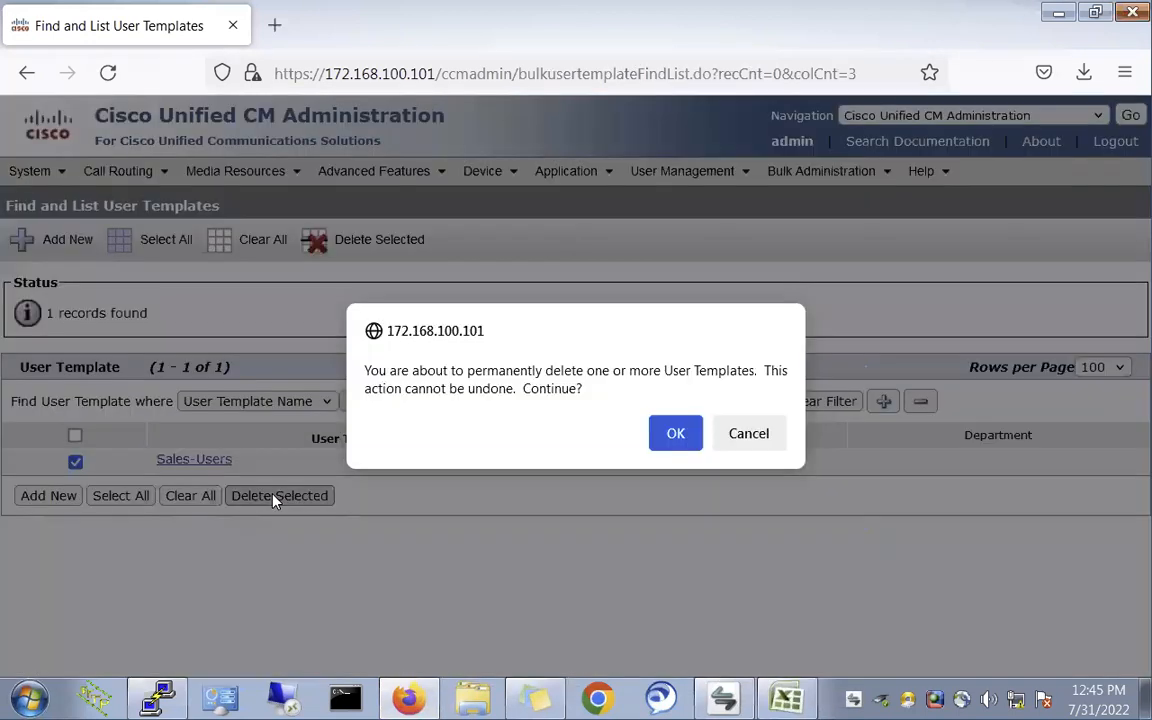
left_click(675, 433)
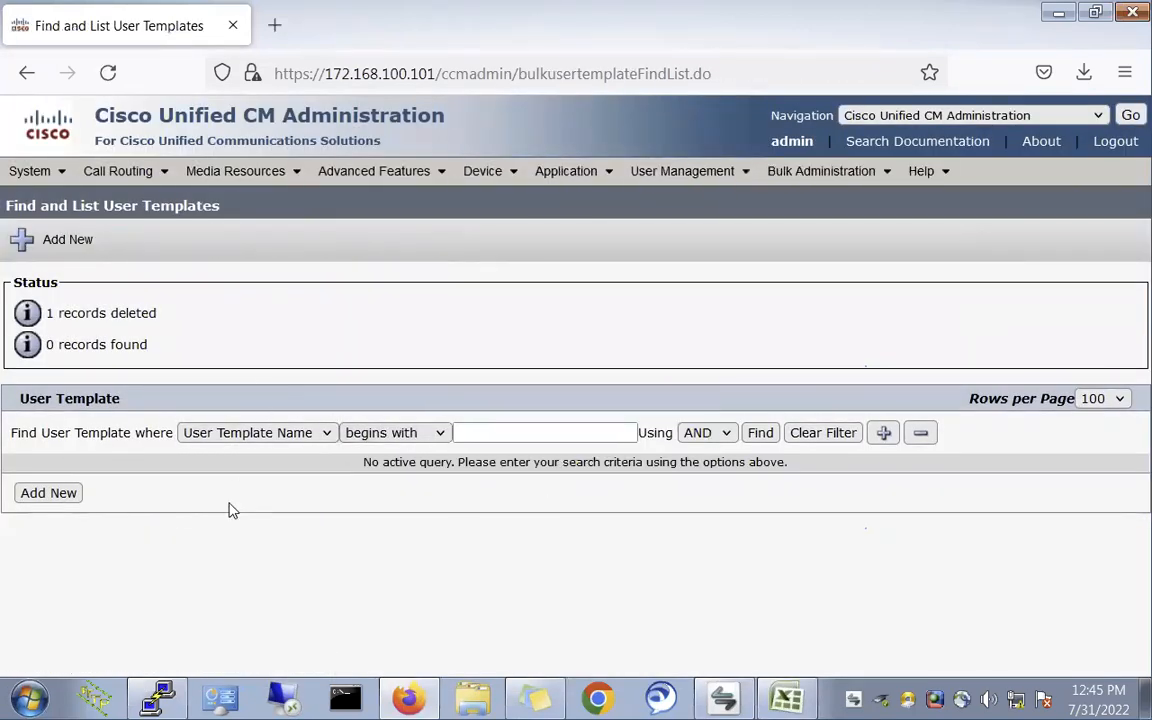
left_click(762, 433)
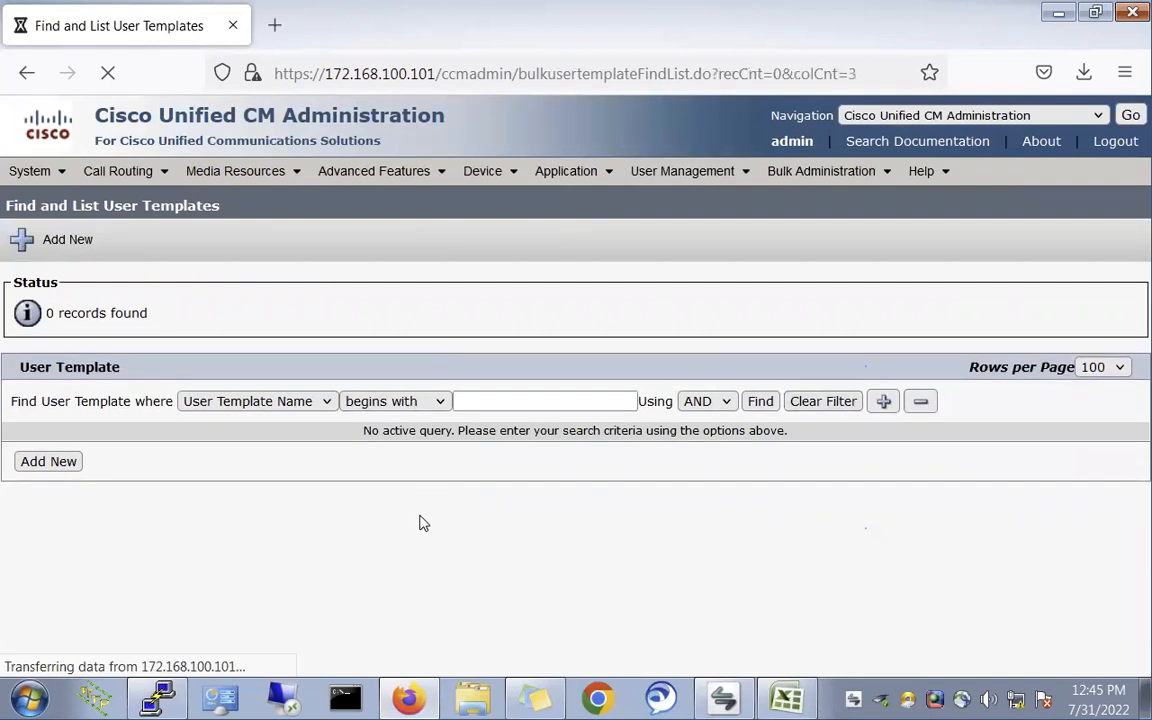
- Add a new user template named Sales-Users, save it, and return to the template list
left_click(48, 462)
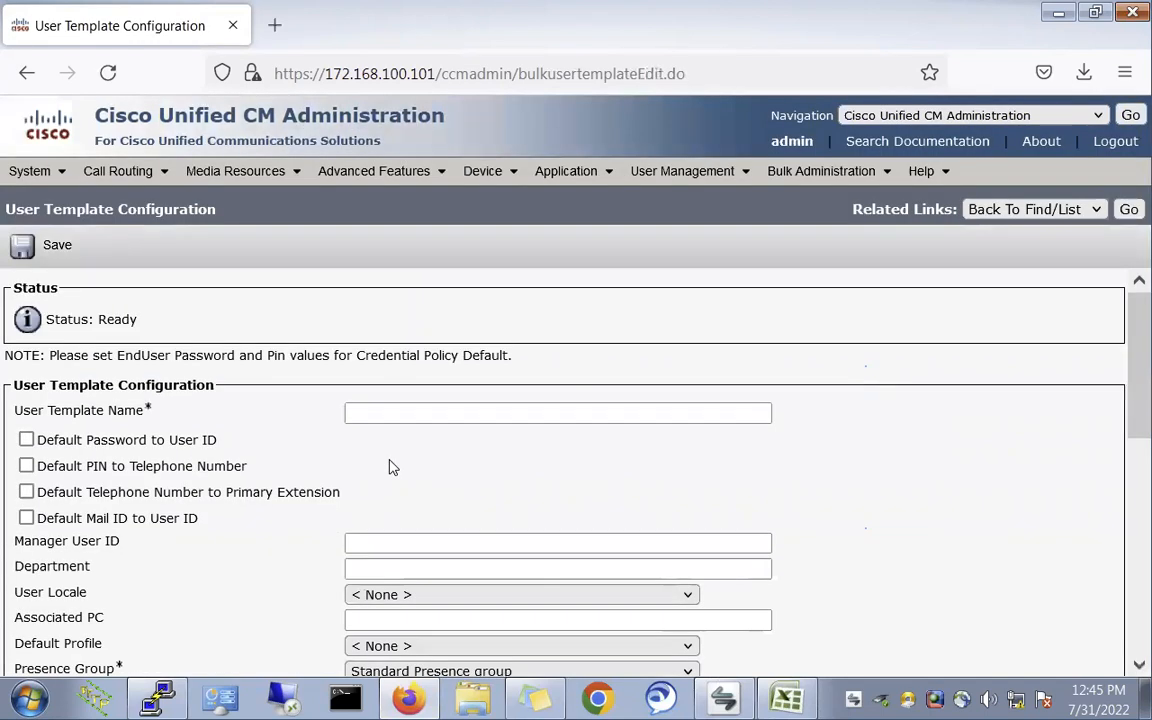
left_click(392, 414)
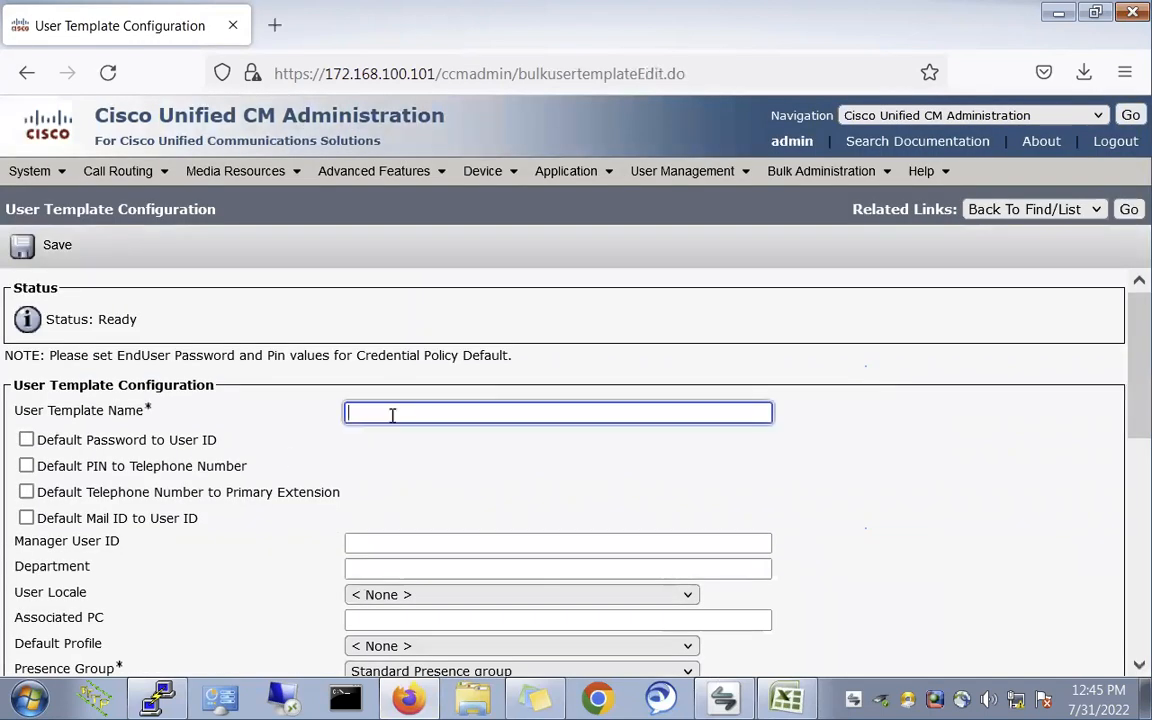
type("Sa")
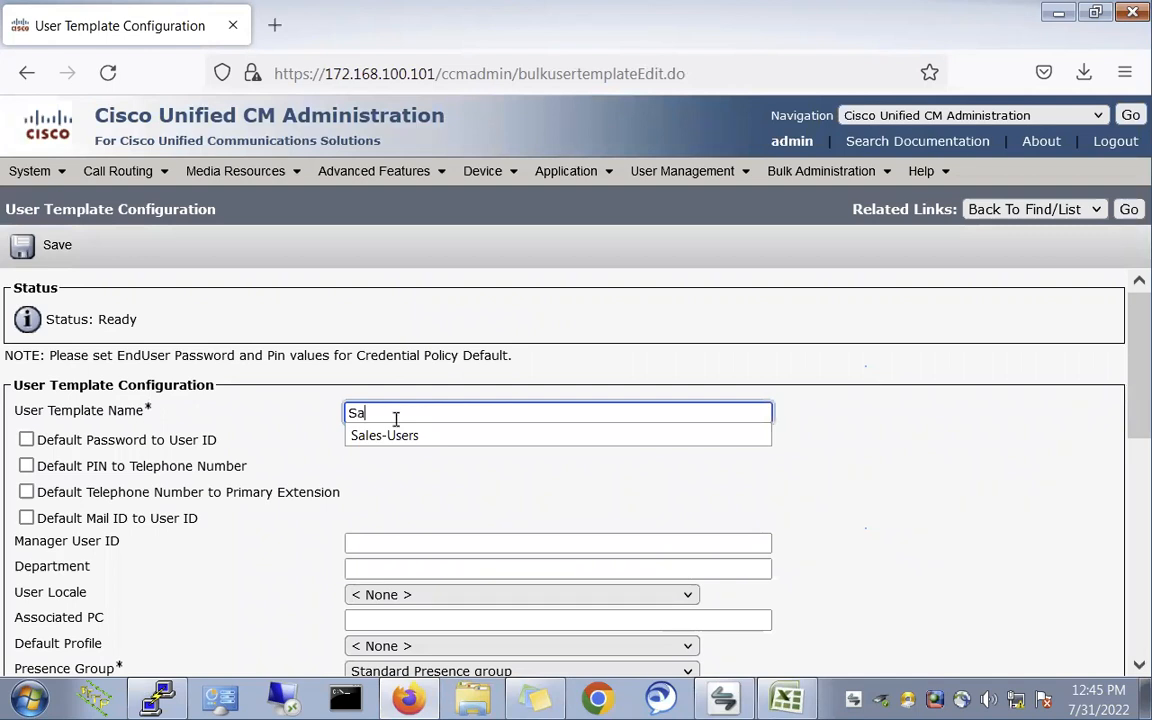
left_click(402, 437)
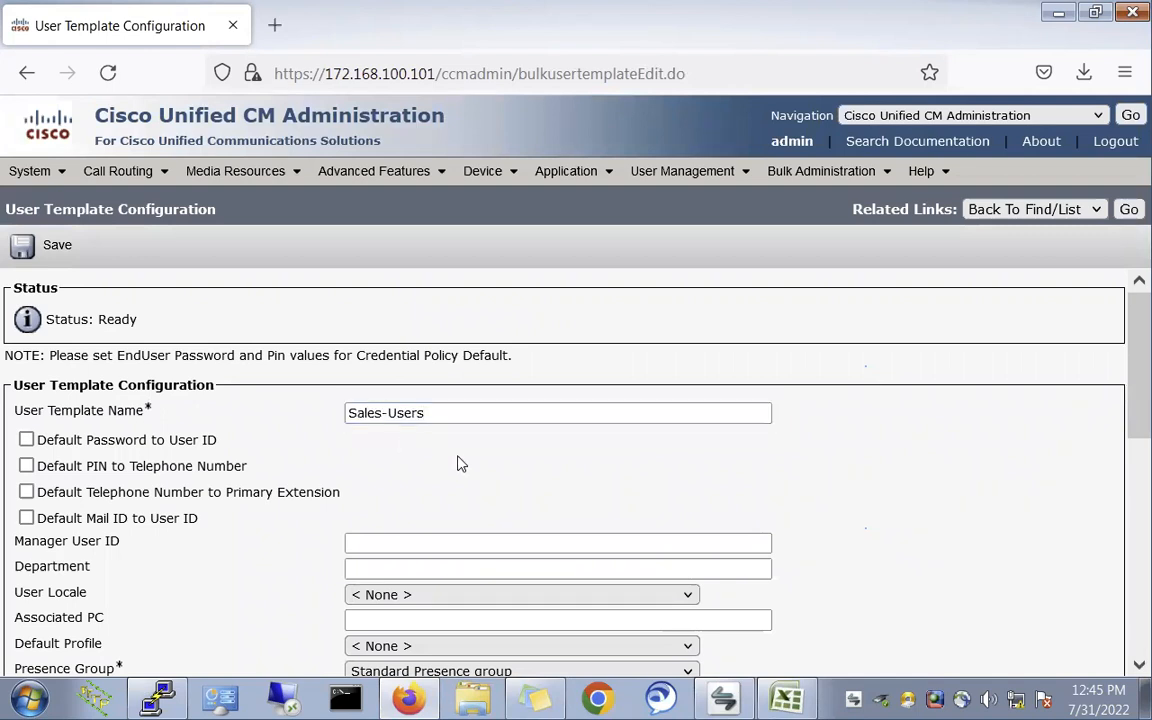
scroll(476, 496, "down", 3)
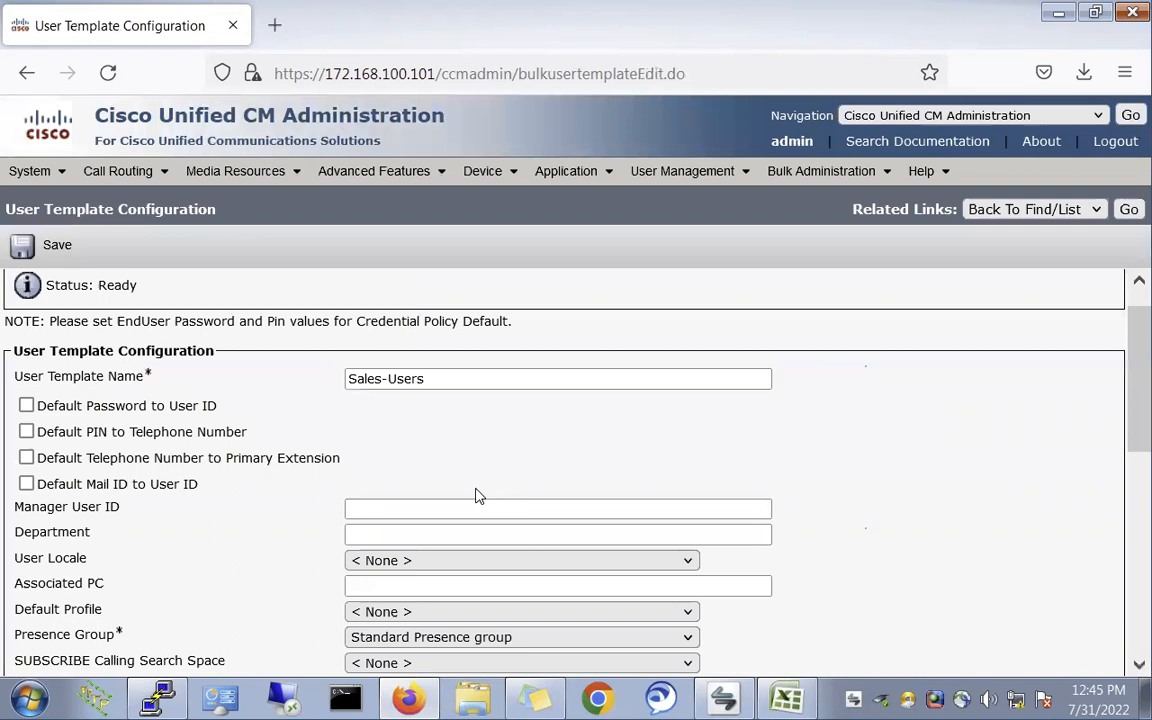
scroll(476, 496, "down", 10)
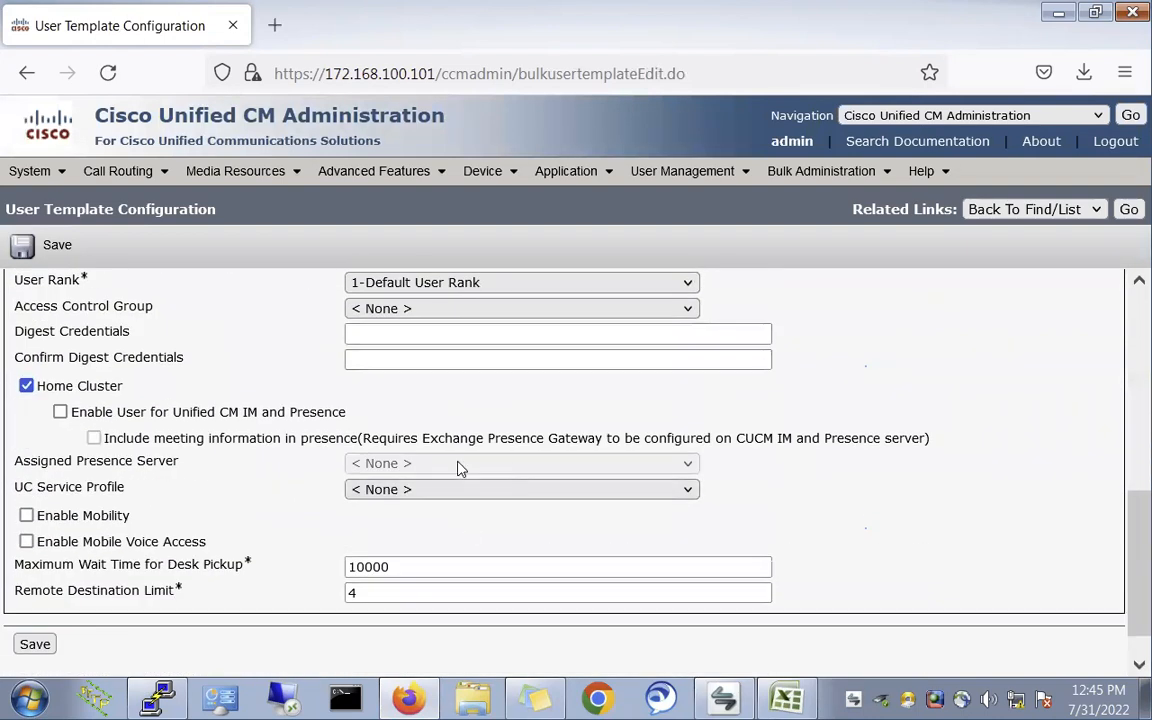
scroll(323, 374, "up", 10)
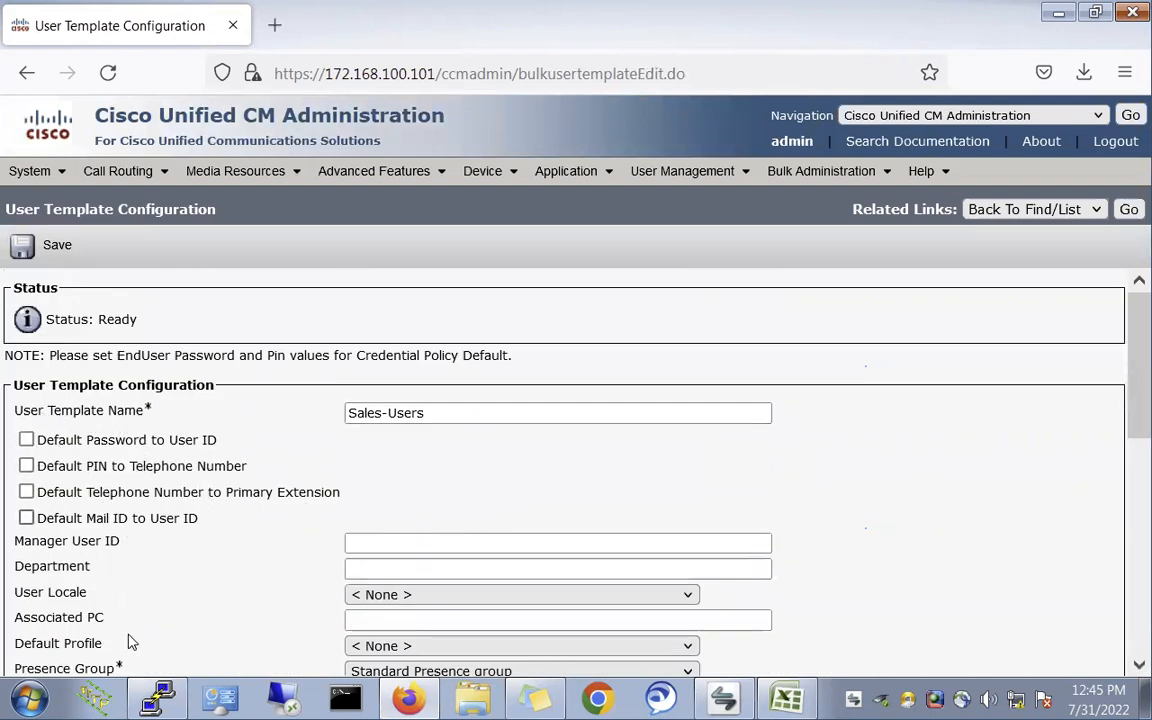
scroll(230, 583, "down", 2)
left_click(57, 247)
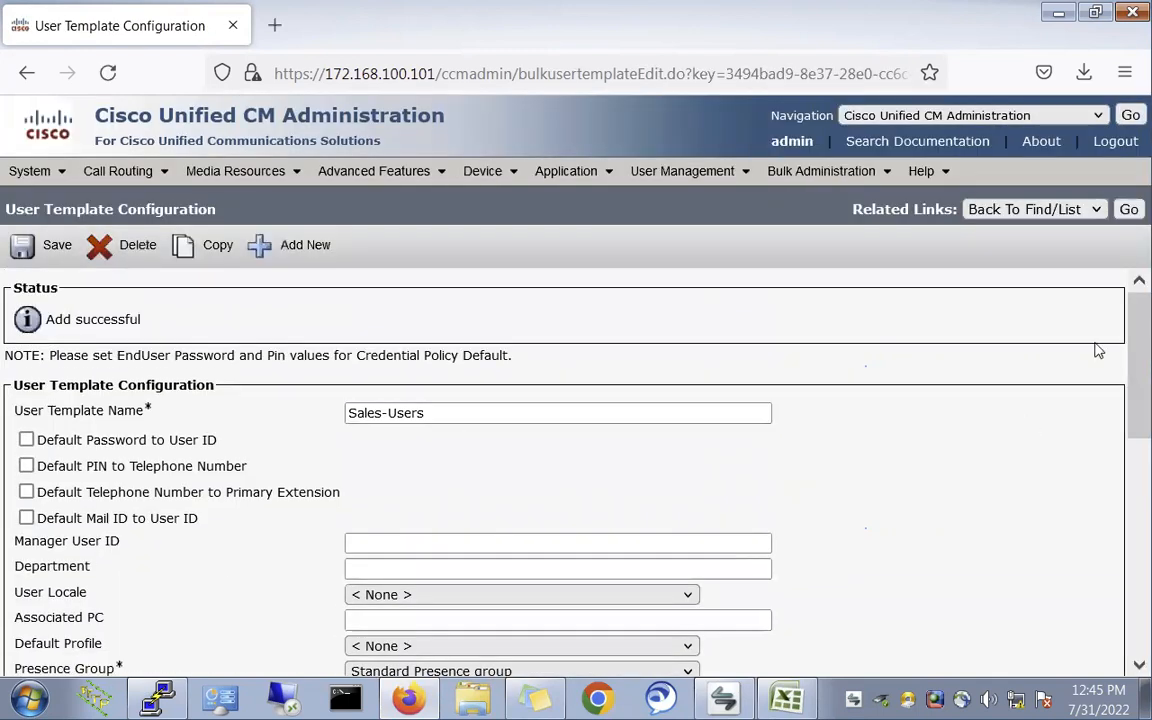
left_click(1128, 210)
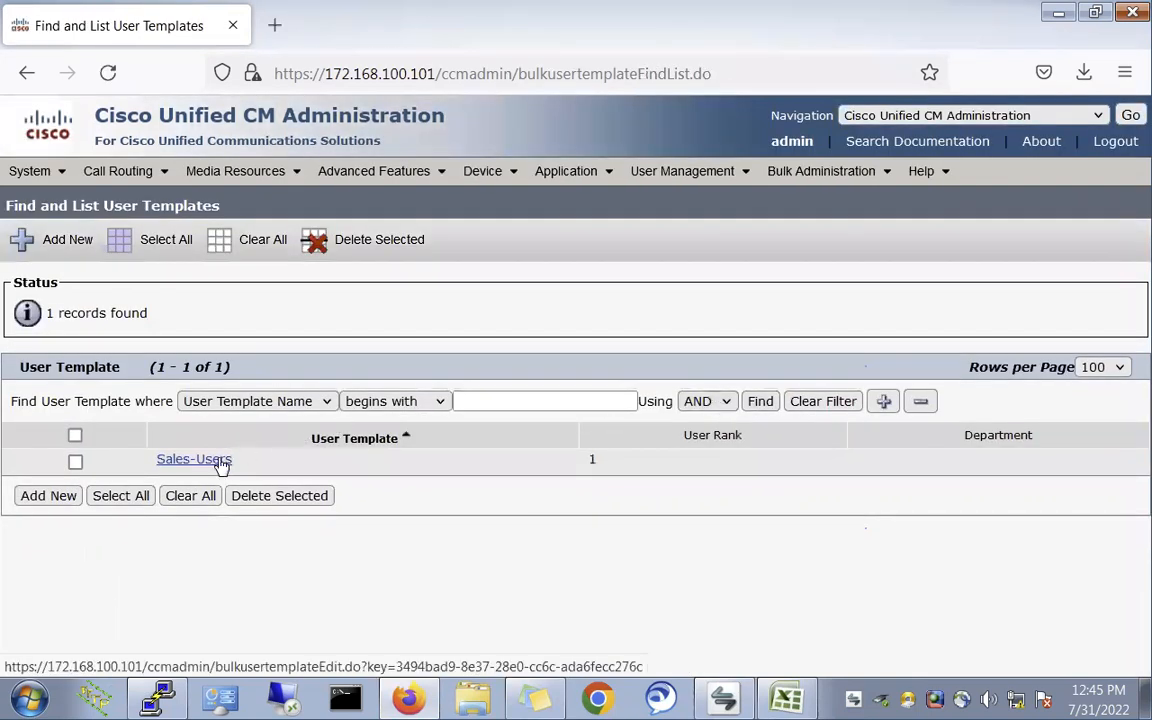
left_click_drag(256, 467, 153, 481)
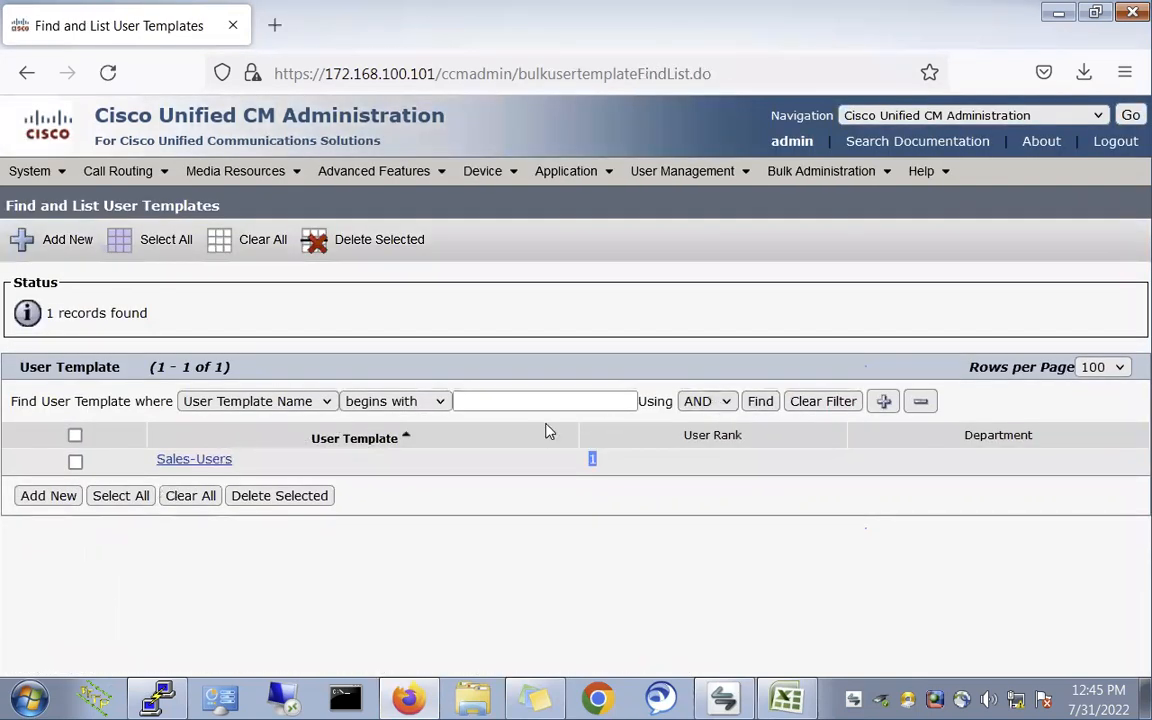
left_click(678, 308)
- Open Upload/Download Files and list the existing bulk files
left_click(822, 172)
left_click(850, 114)
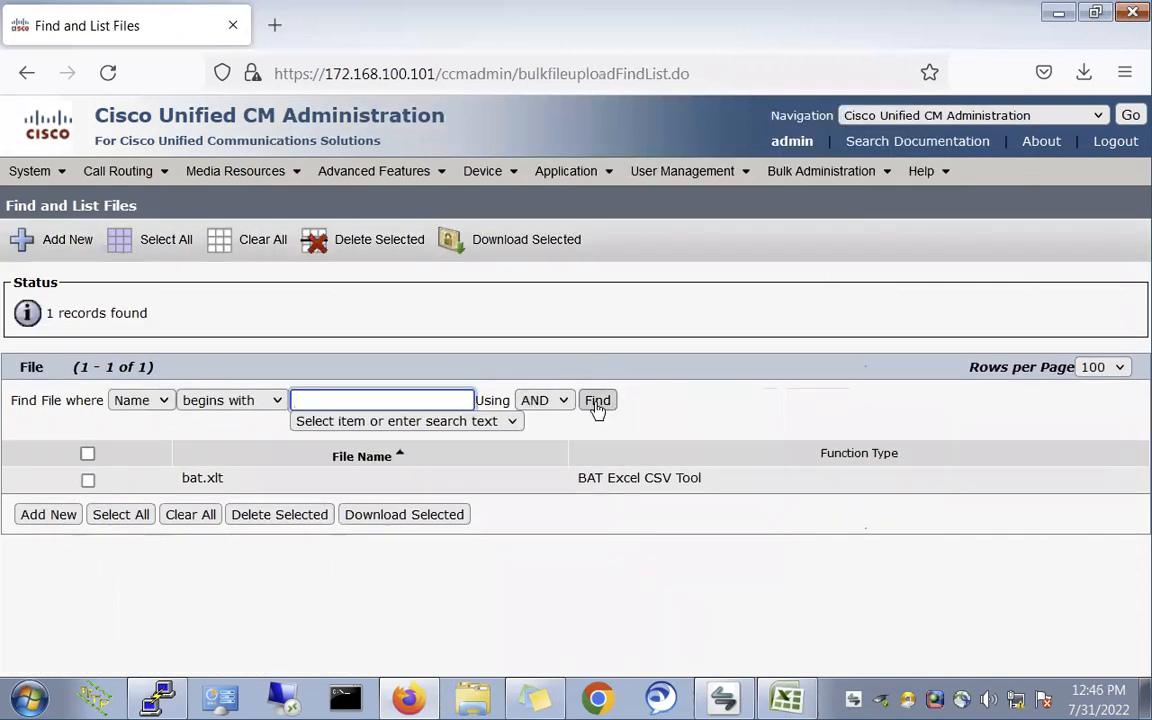
left_click(597, 401)
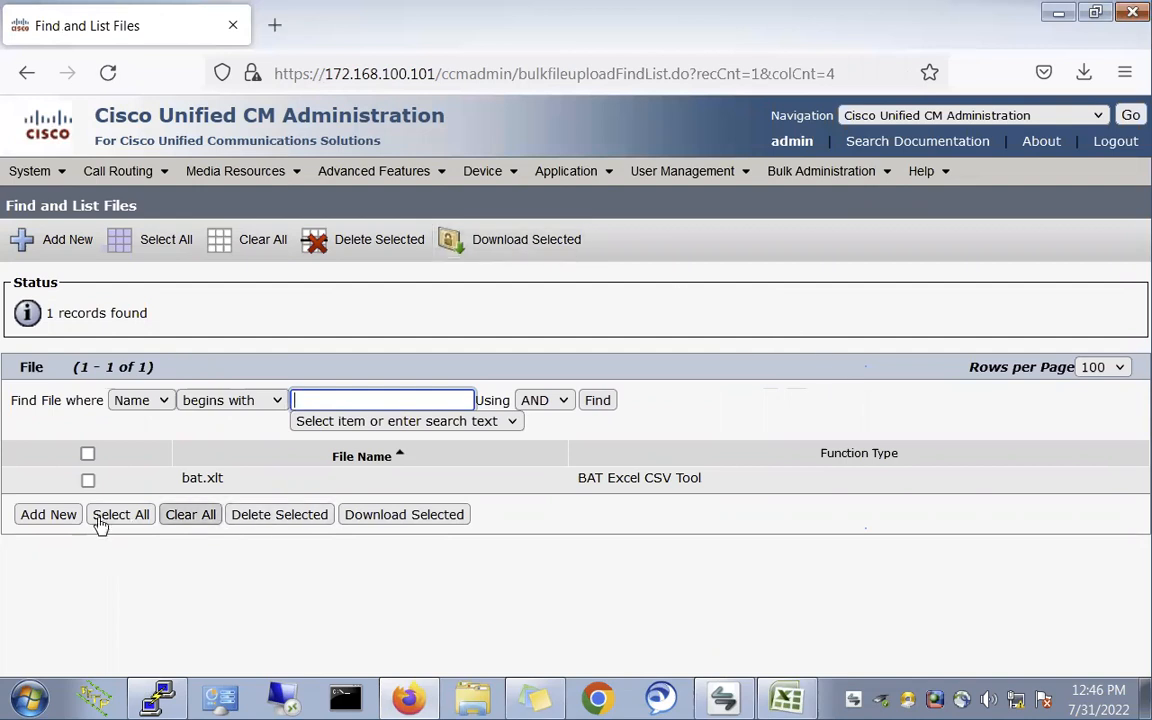
- Upload Sales-BAT1.txt with target Users and transaction type Insert Users, then return to the list
left_click(47, 515)
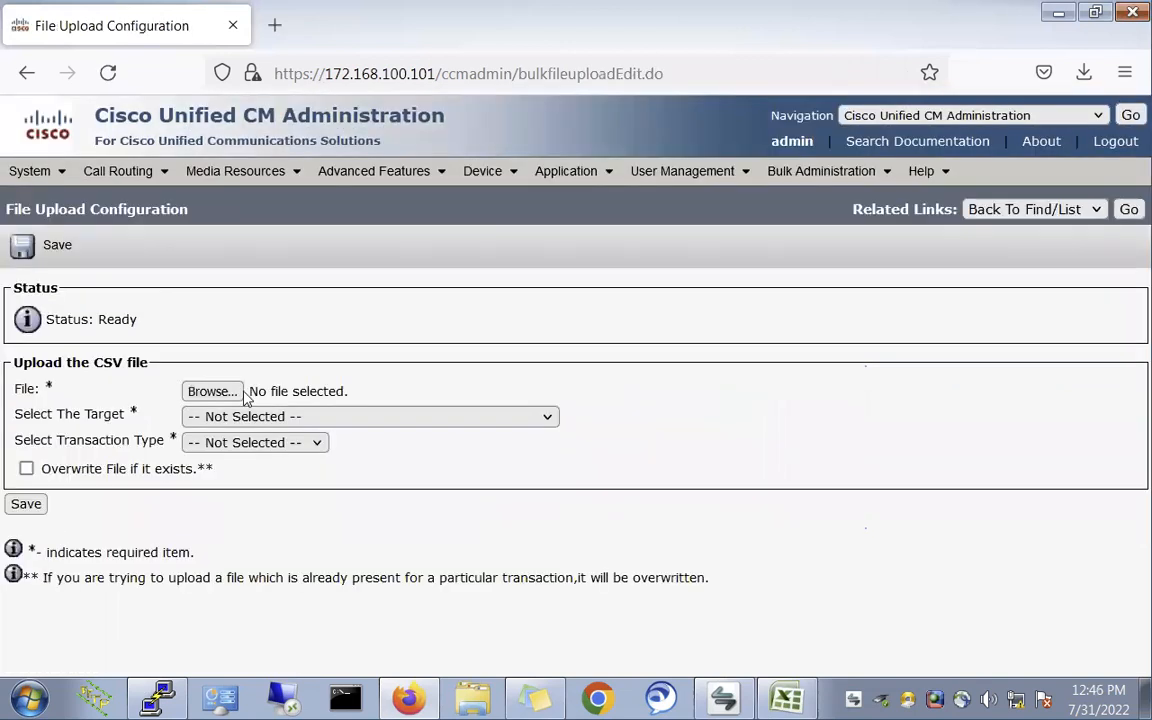
left_click(211, 392)
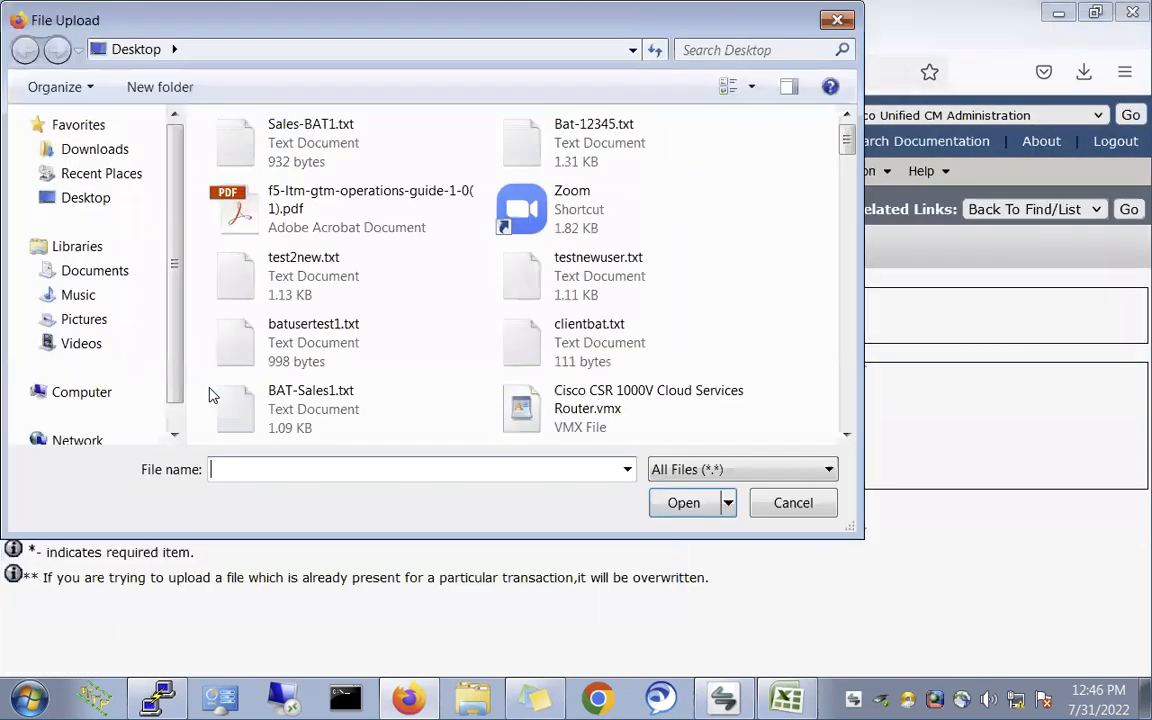
double_click(310, 160)
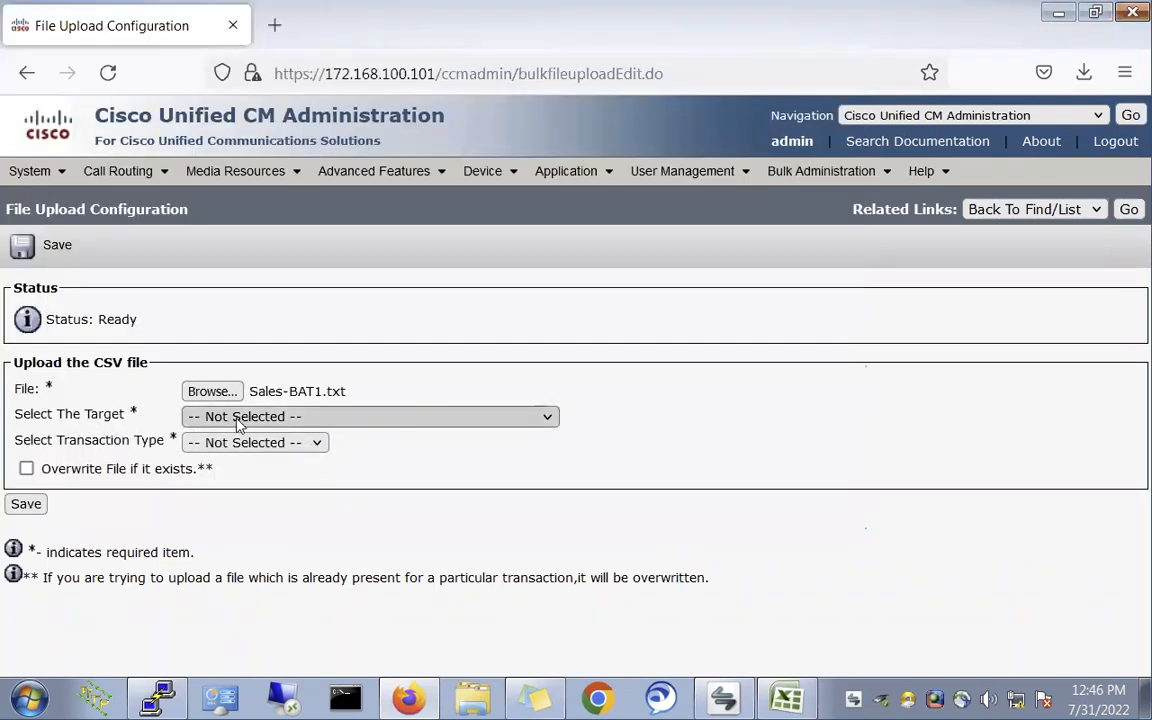
left_click(245, 420)
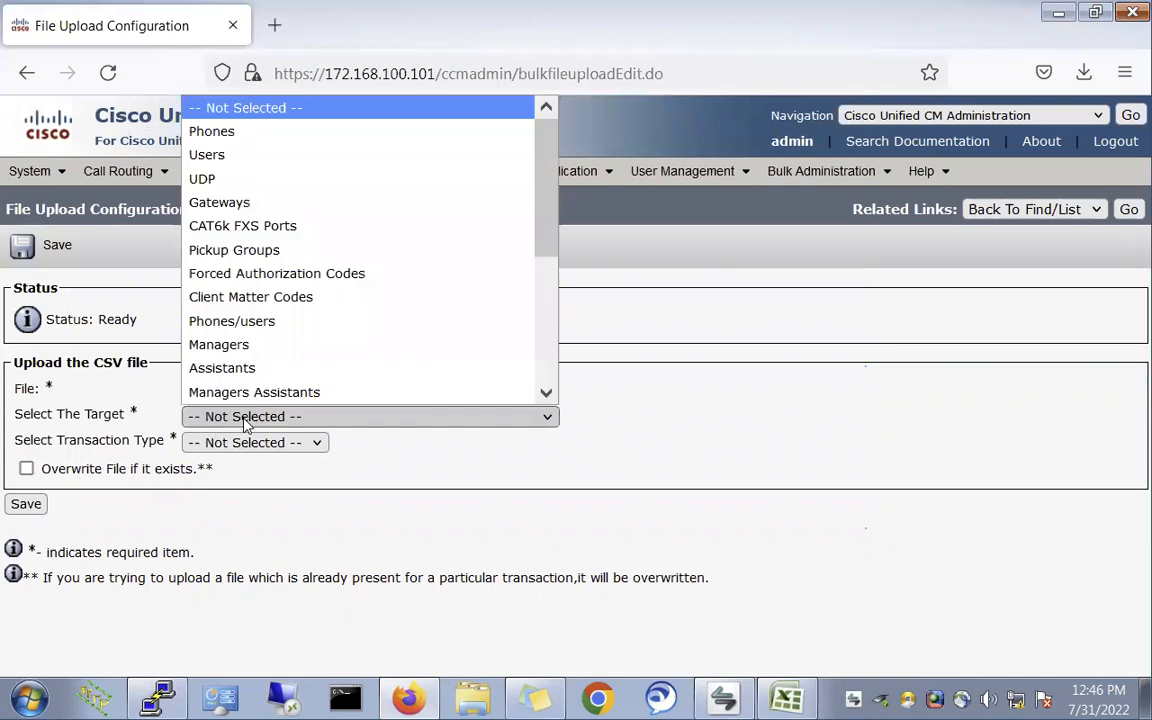
left_click(237, 157)
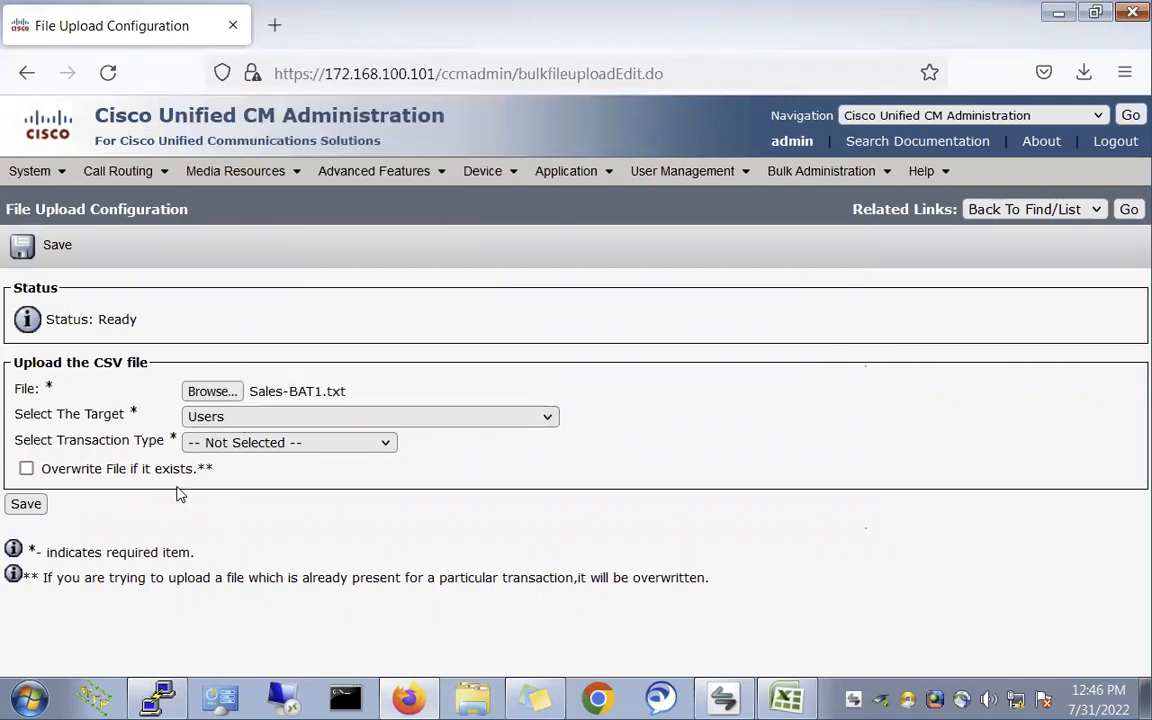
left_click(221, 446)
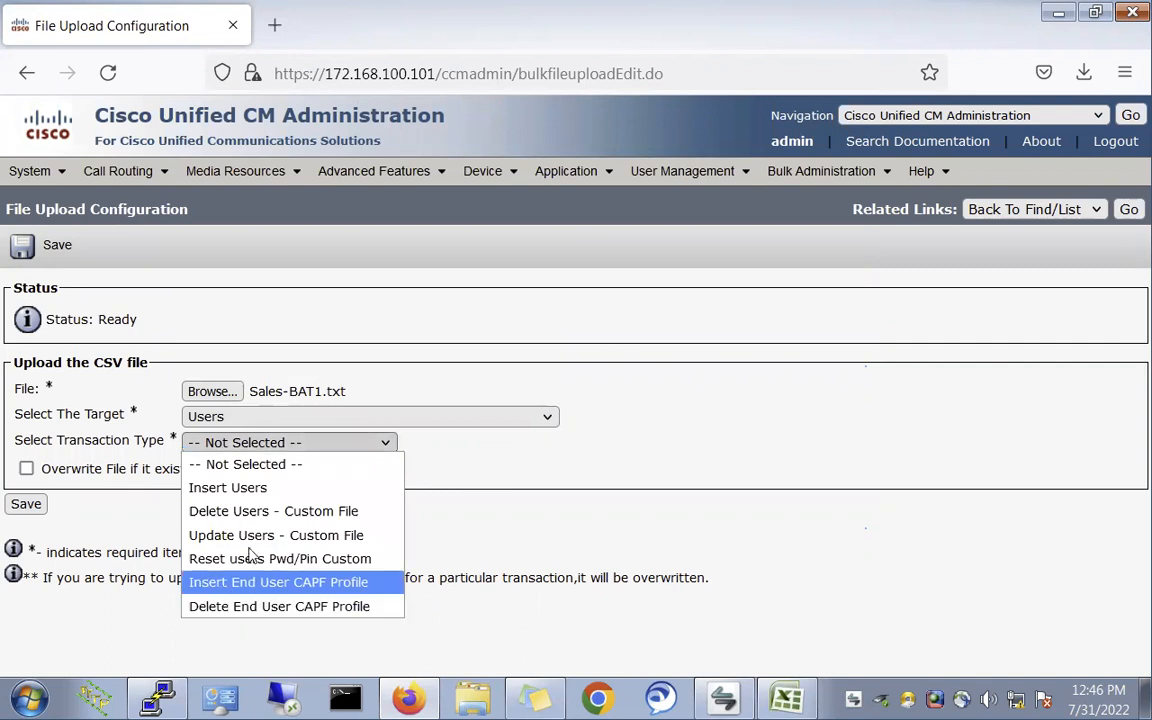
left_click(241, 491)
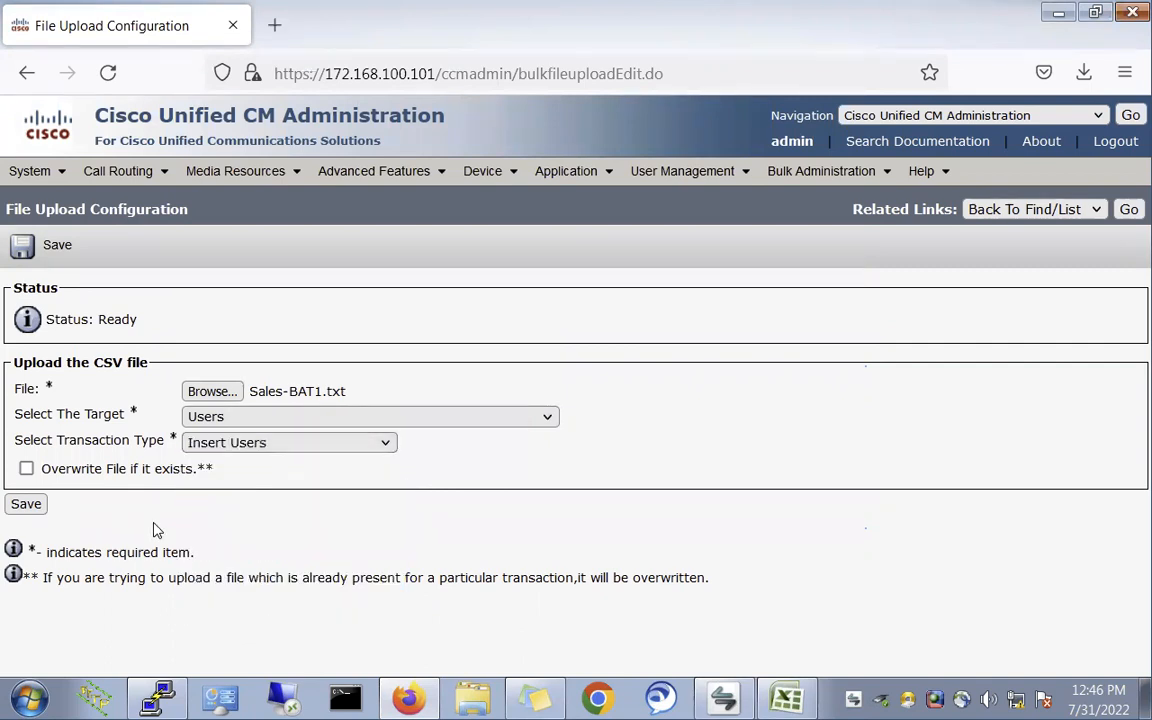
left_click(26, 505)
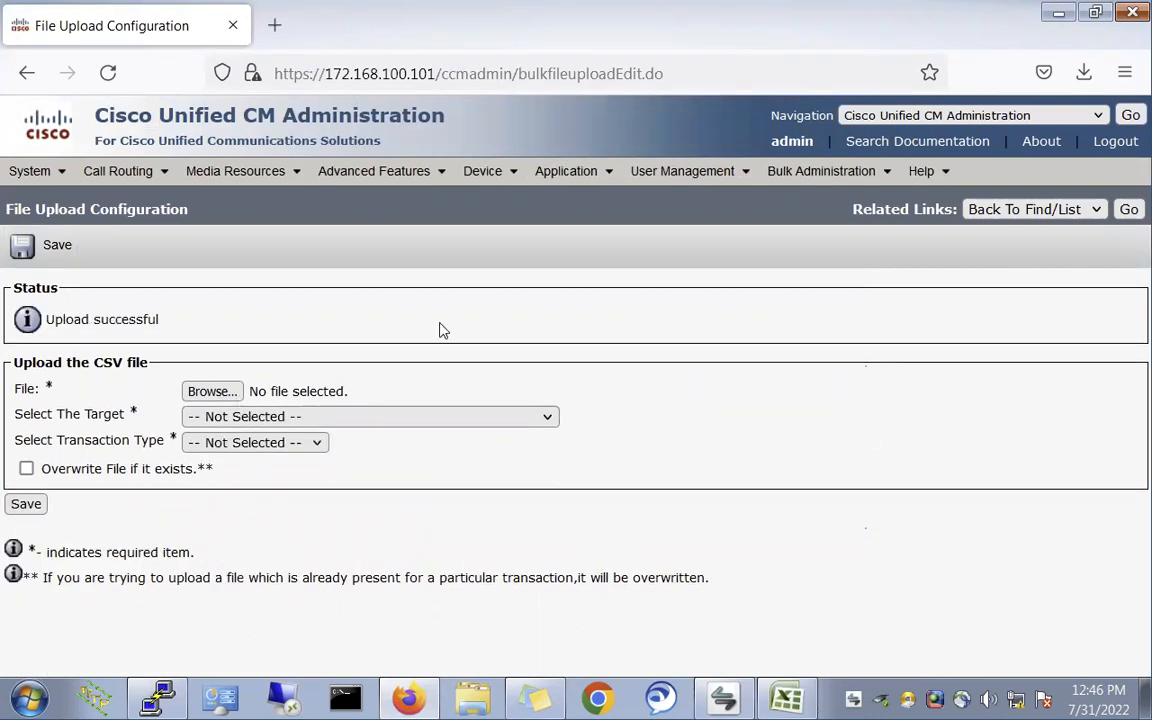
left_click(1122, 216)
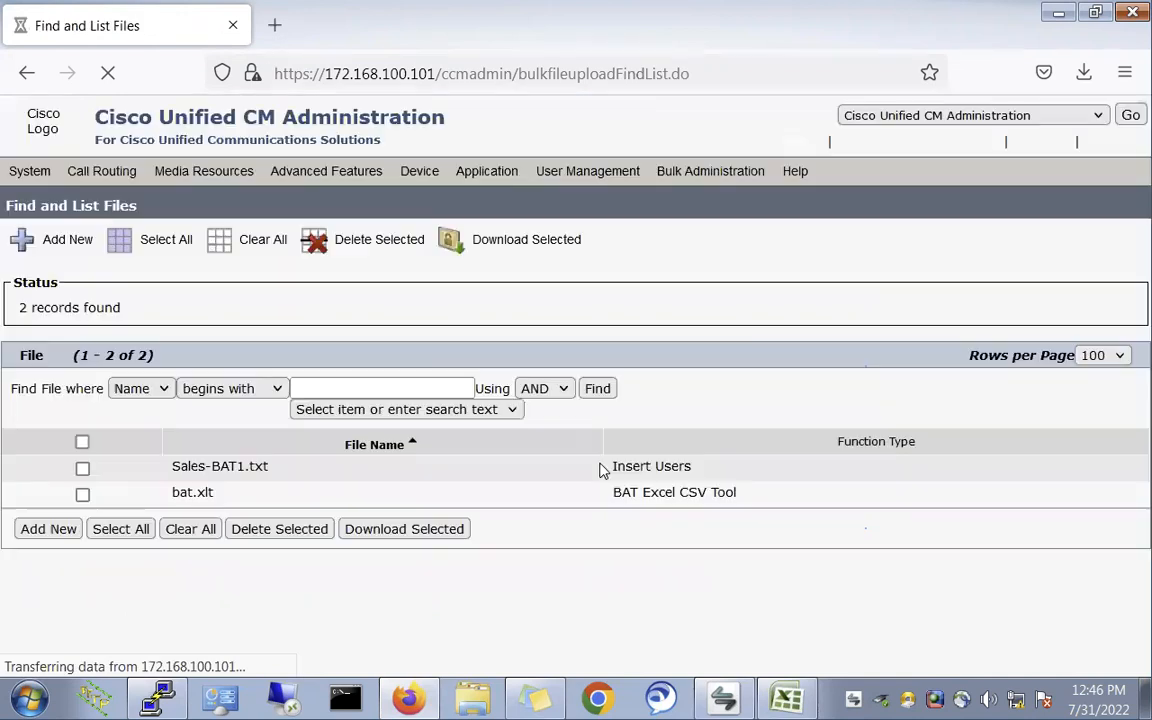
- Open the Bulk Administration Insert Users page
left_click_drag(172, 480, 352, 497)
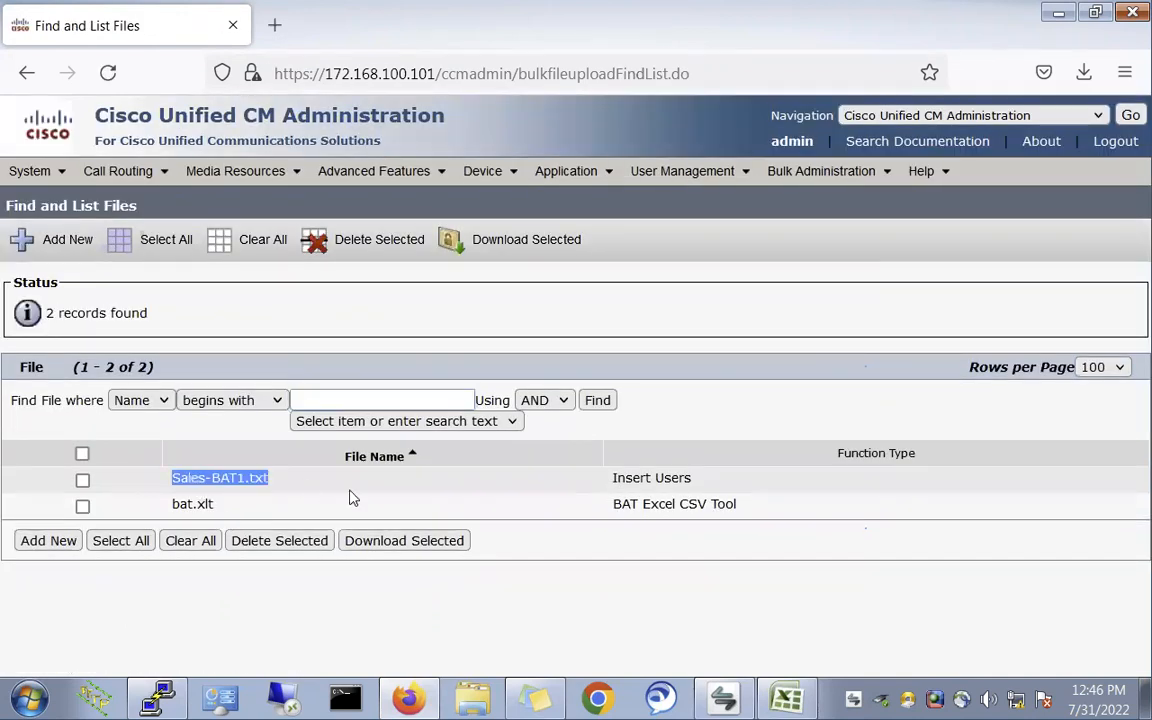
left_click(493, 324)
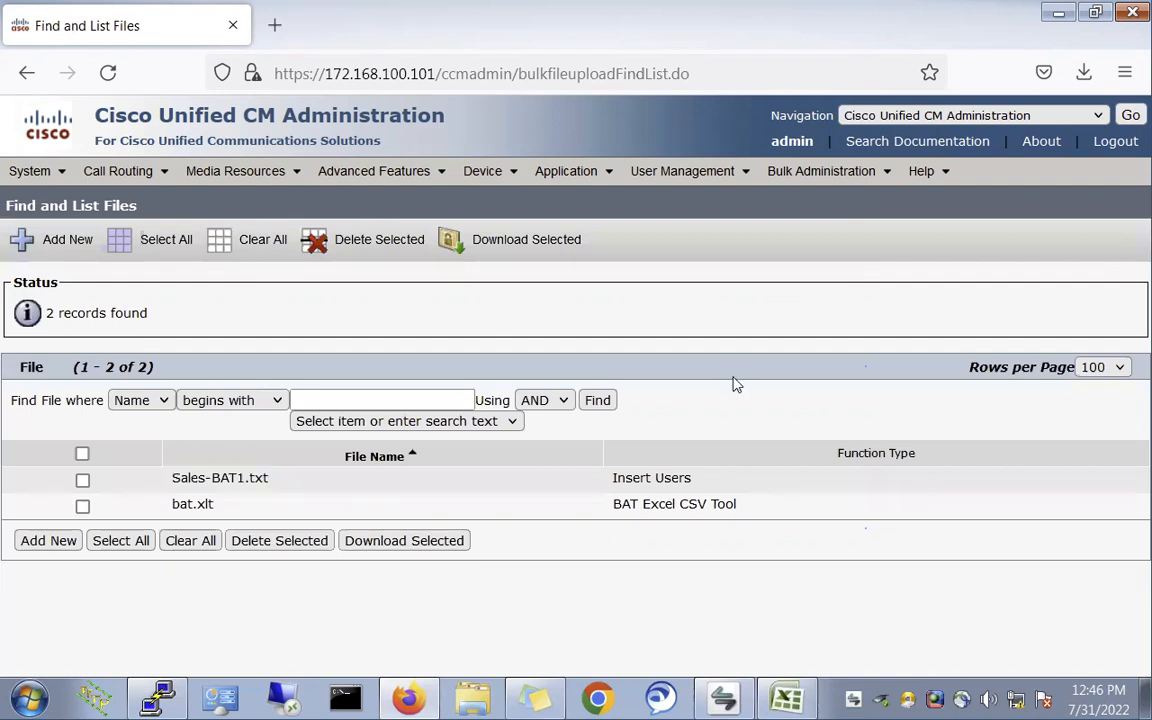
left_click(821, 171)
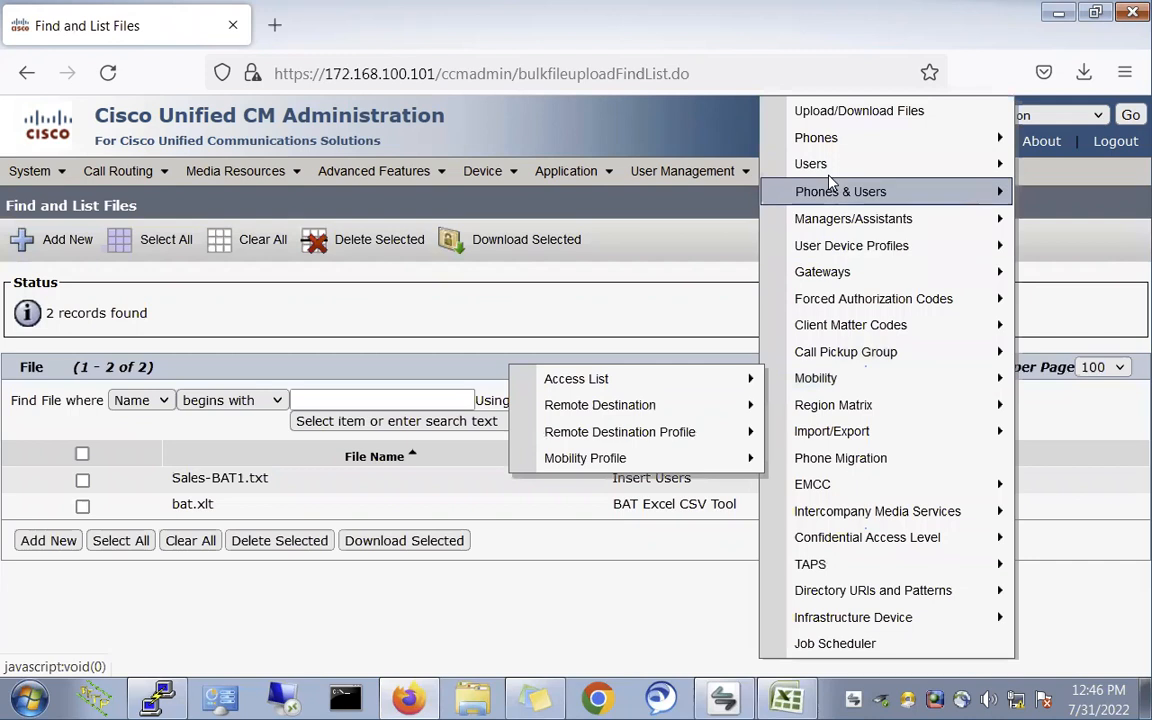
mouse_move(833, 166)
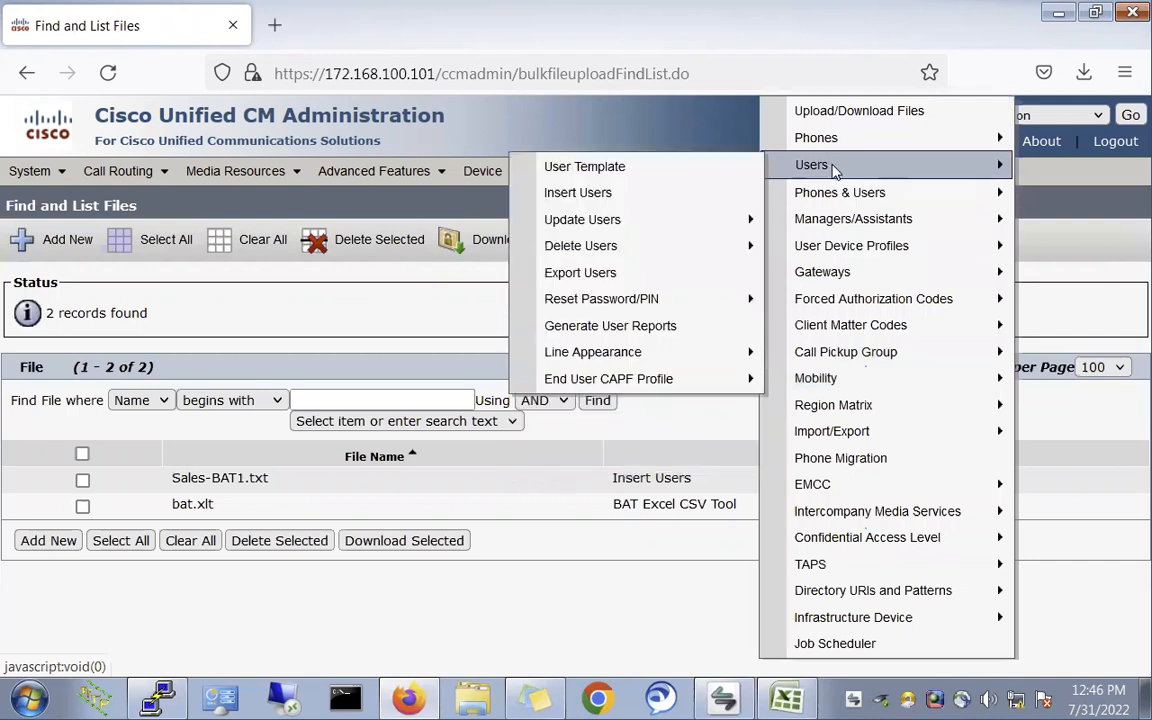
left_click(594, 197)
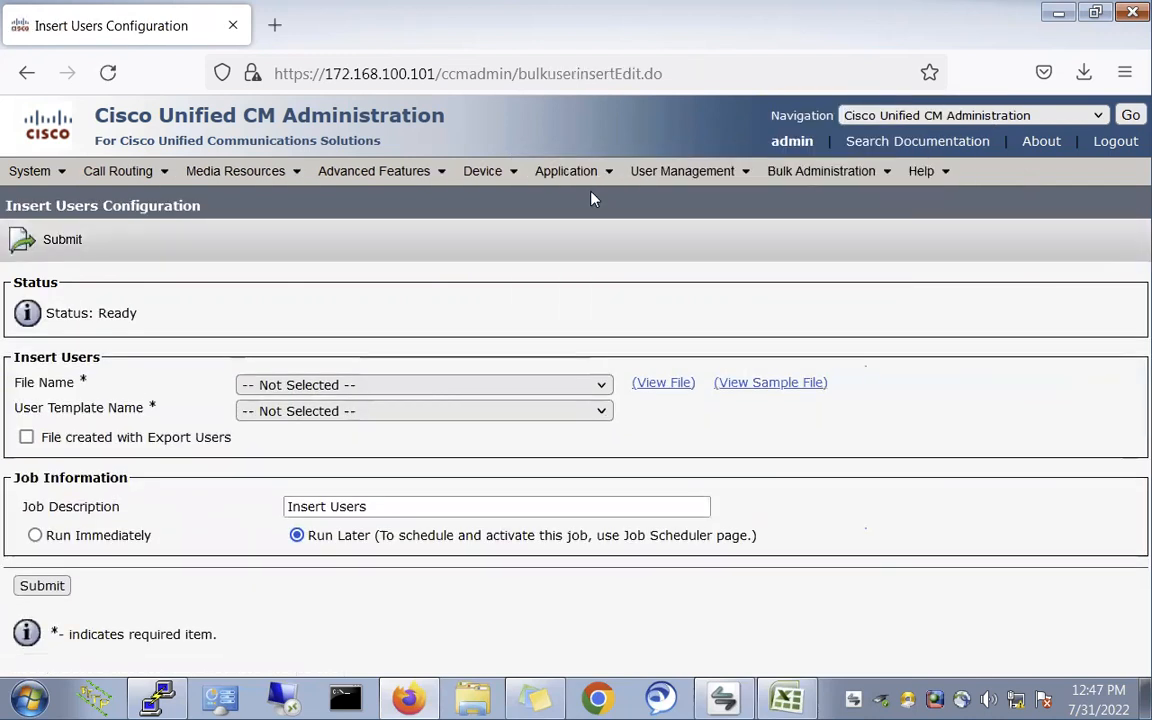
- Choose data file Sales-BAT1.txt and template Sales-Users, then submit the job to run immediately
left_click(284, 391)
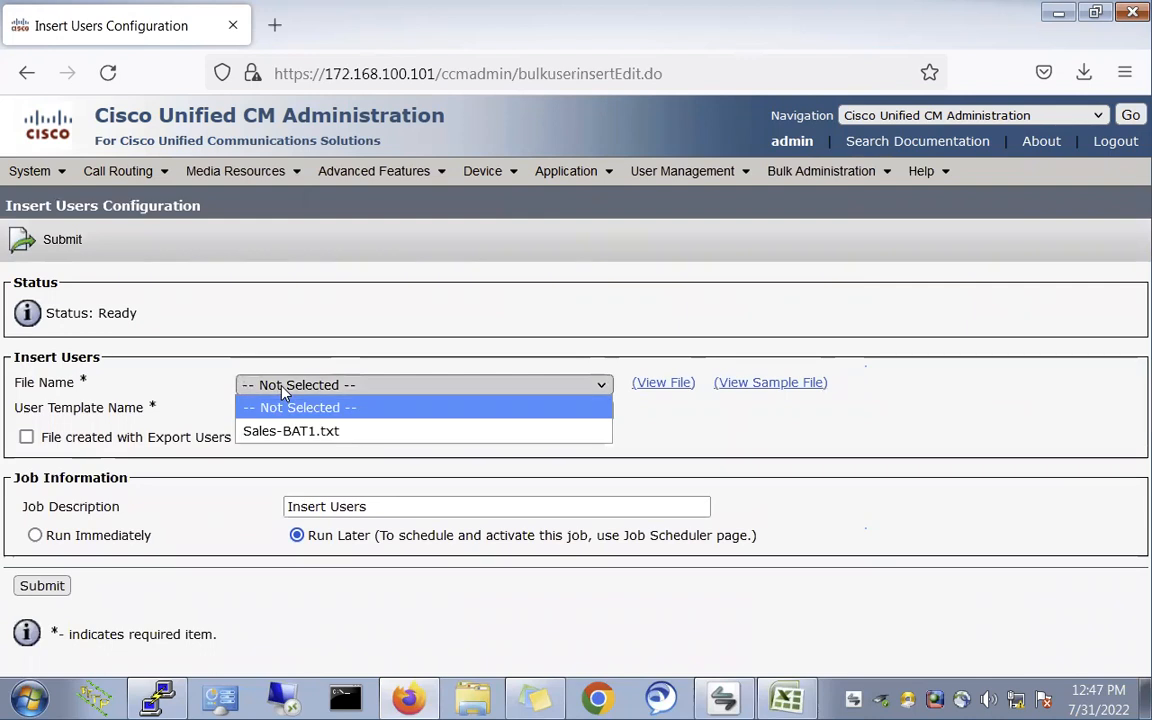
left_click(297, 440)
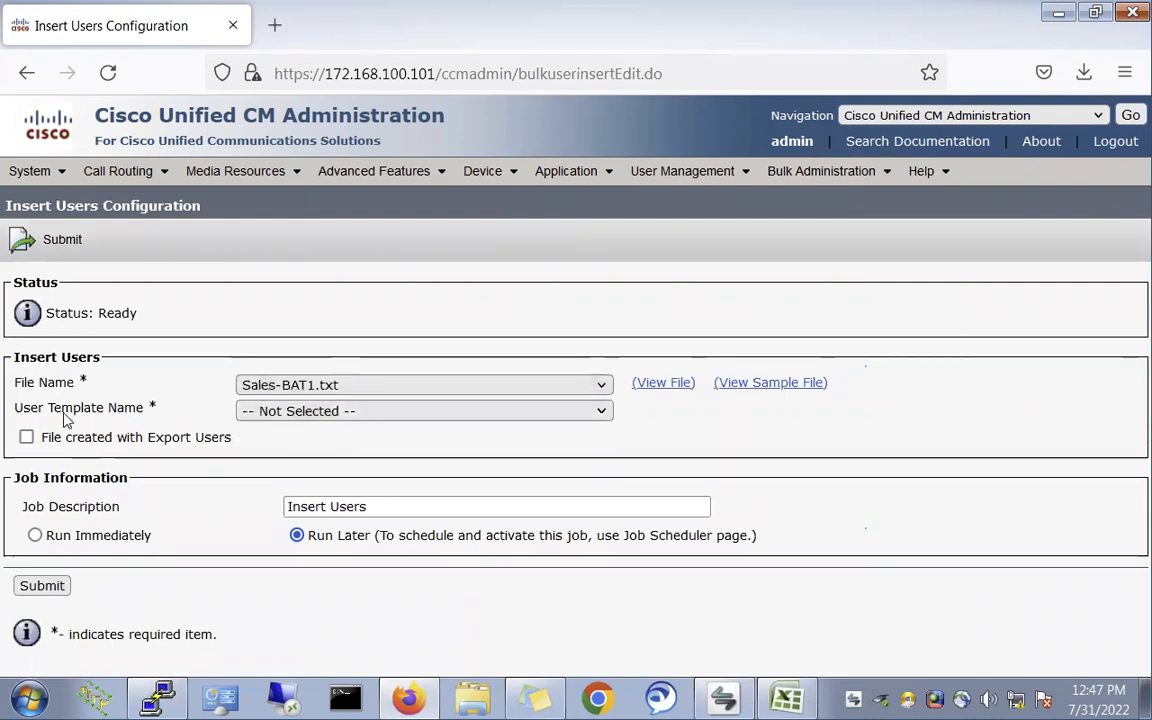
left_click(296, 411)
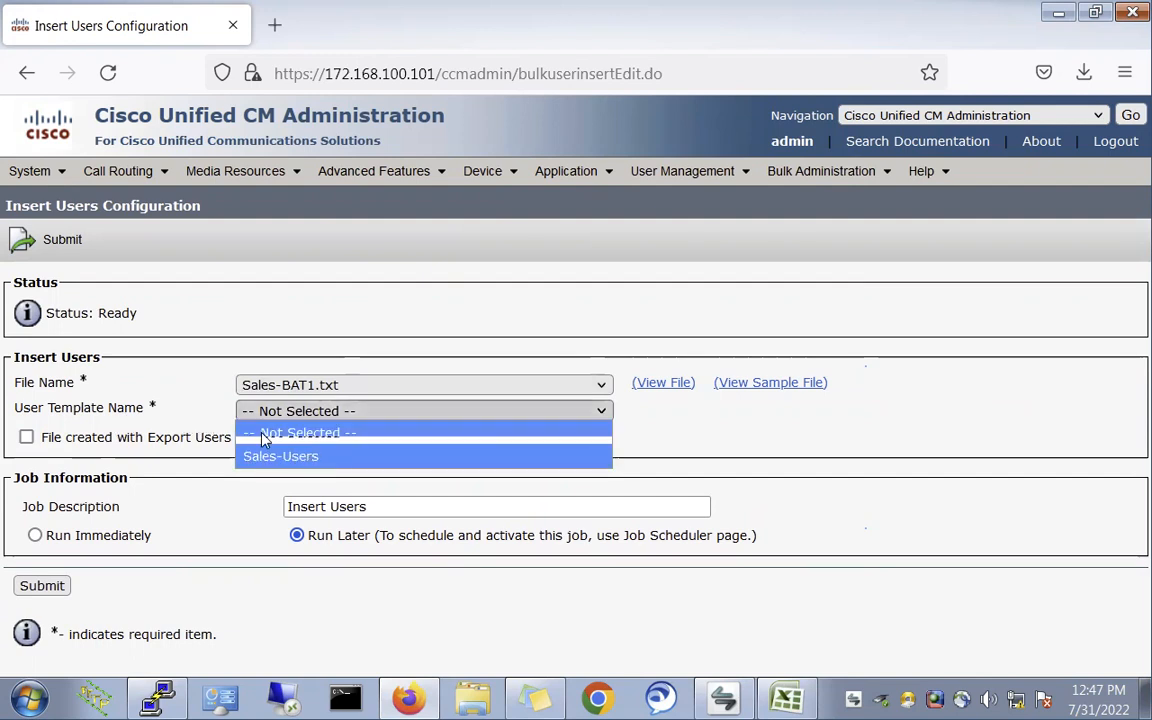
left_click(329, 384)
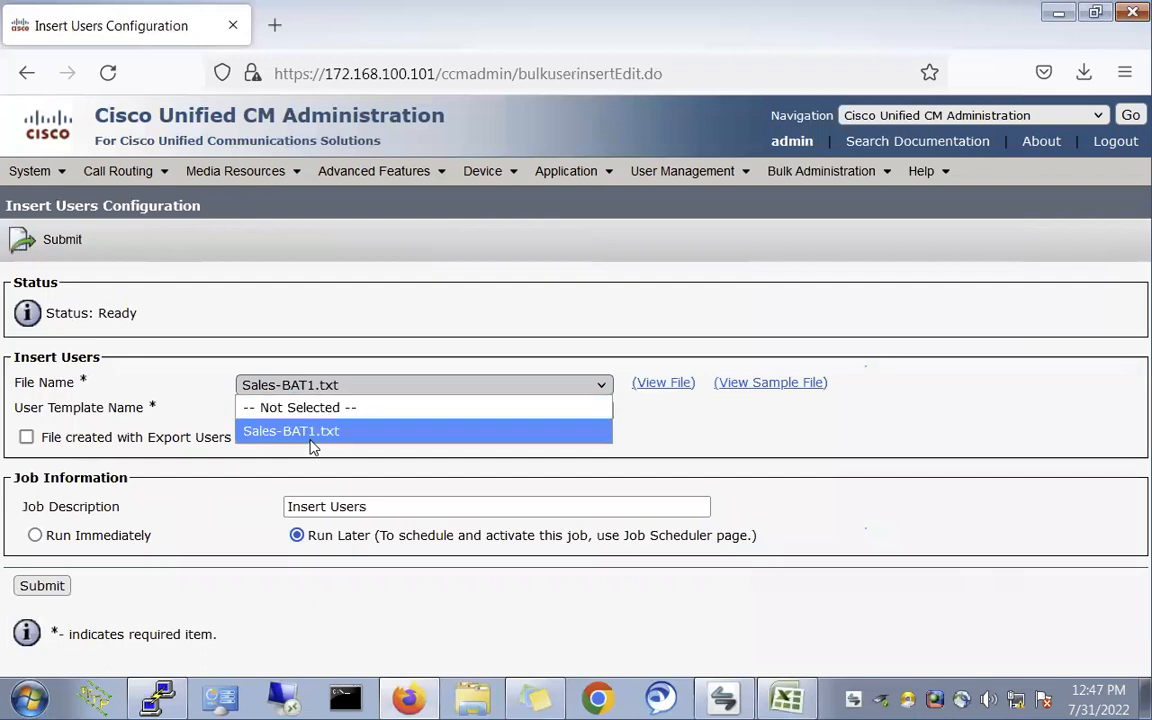
left_click(278, 360)
left_click(284, 412)
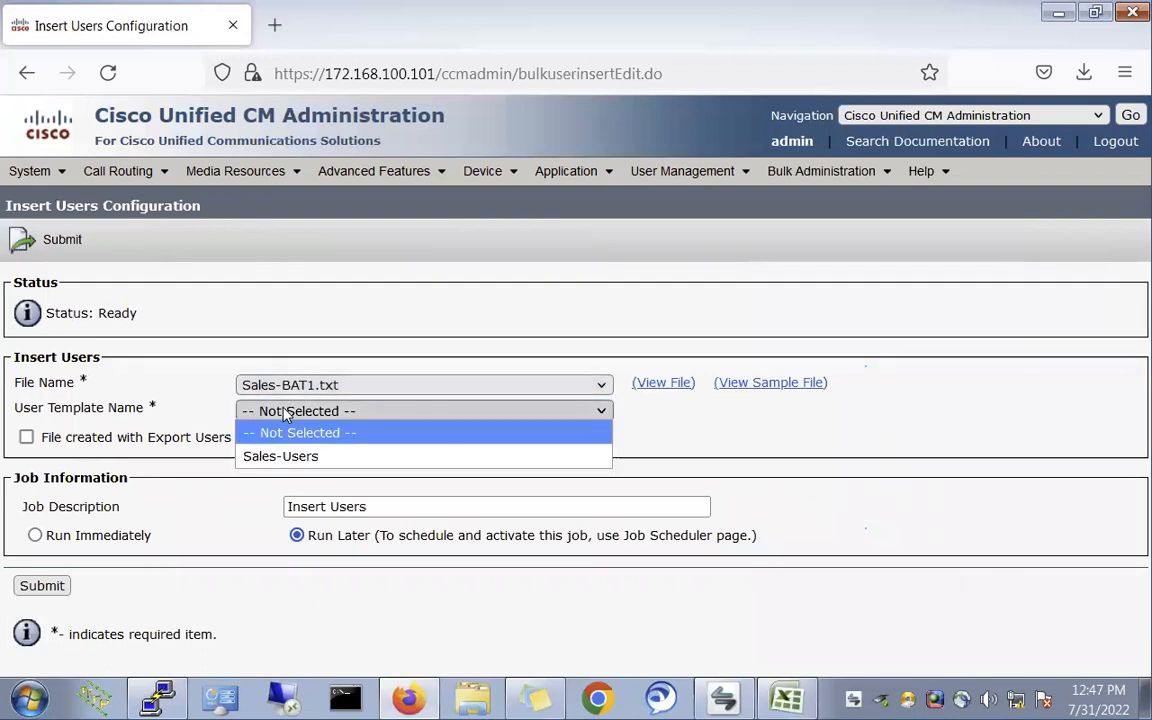
left_click(283, 456)
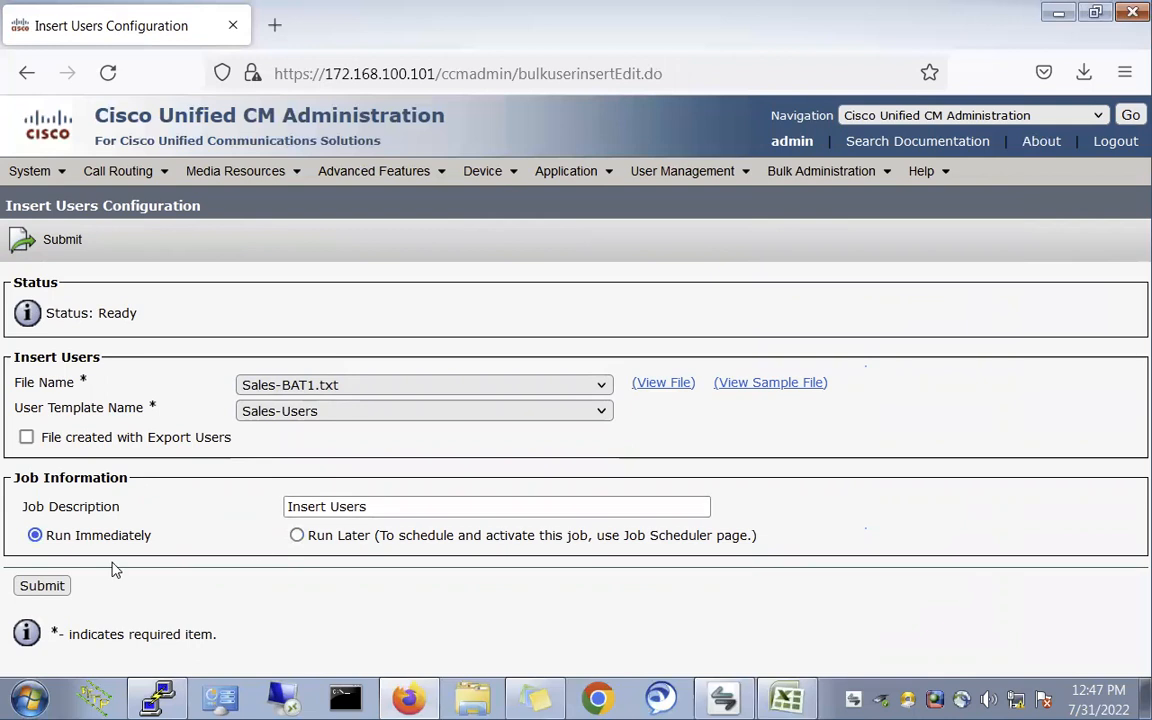
left_click(42, 587)
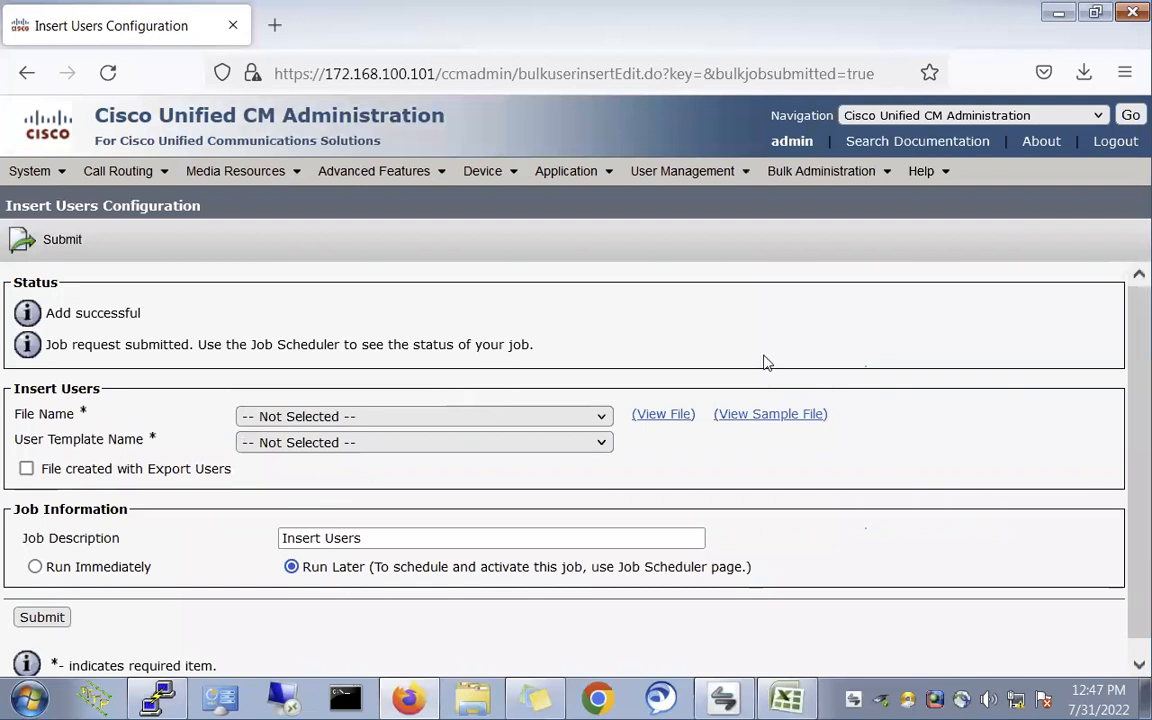
- Check the job-submitted message and bring up the refreshed Job Scheduler list
triple_click(130, 345)
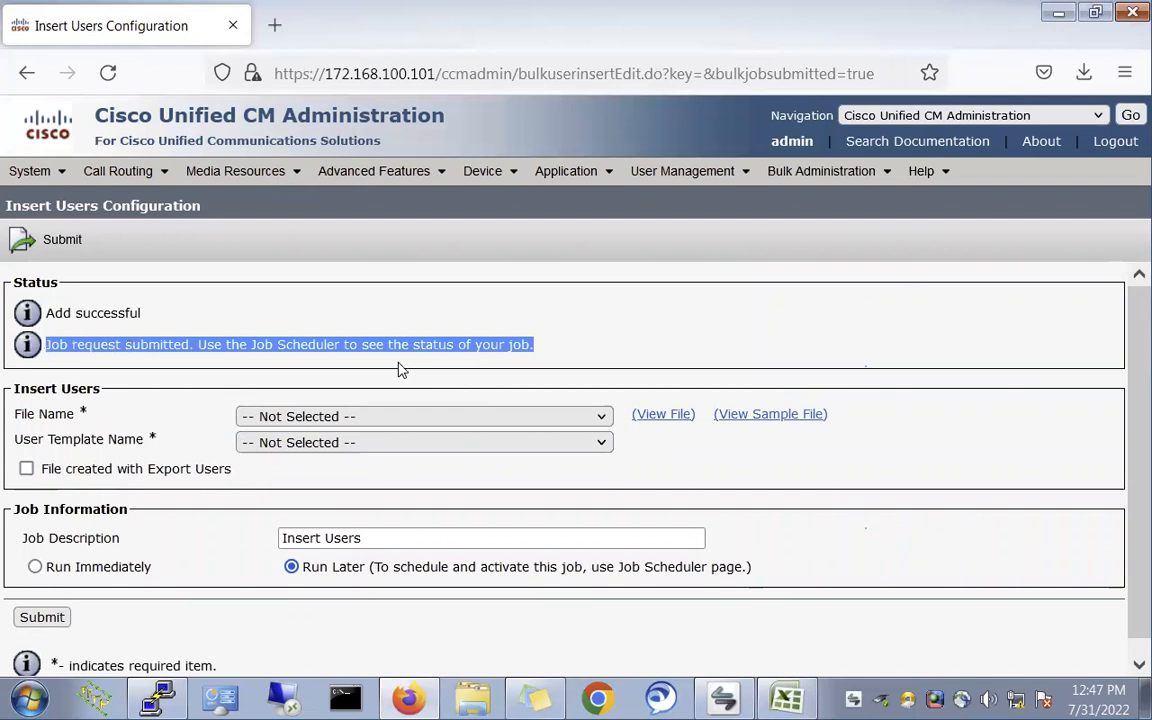
triple_click(370, 344)
triple_click(306, 344)
left_click(816, 304)
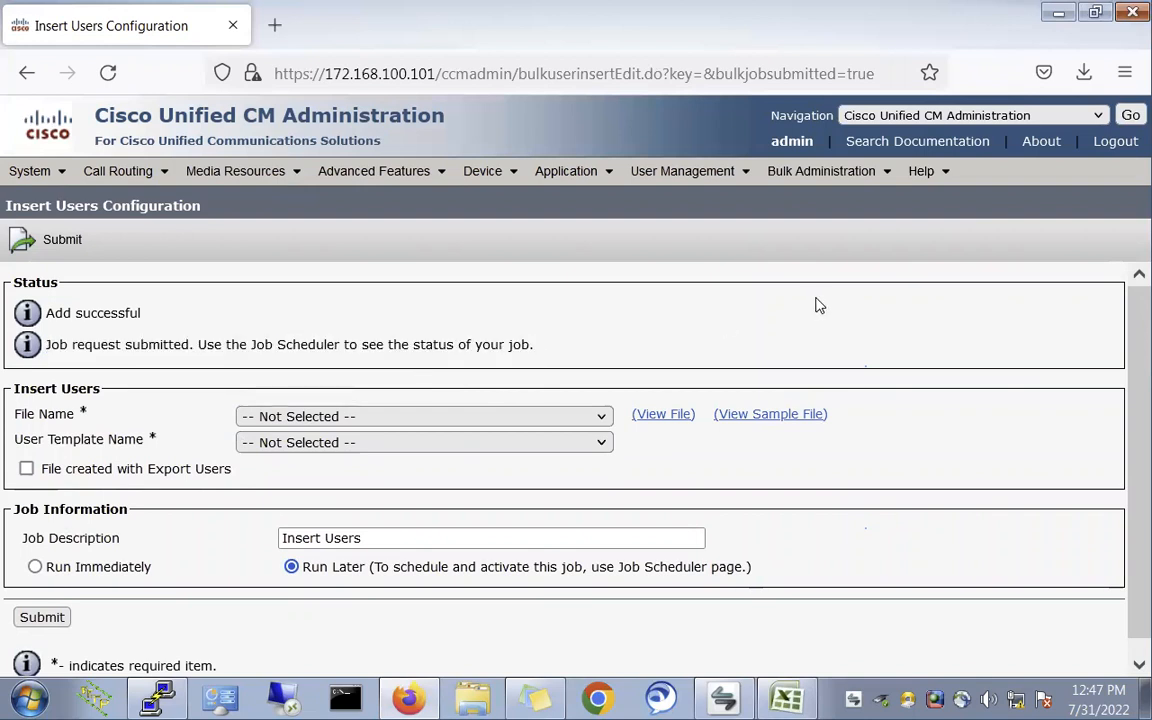
left_click(821, 171)
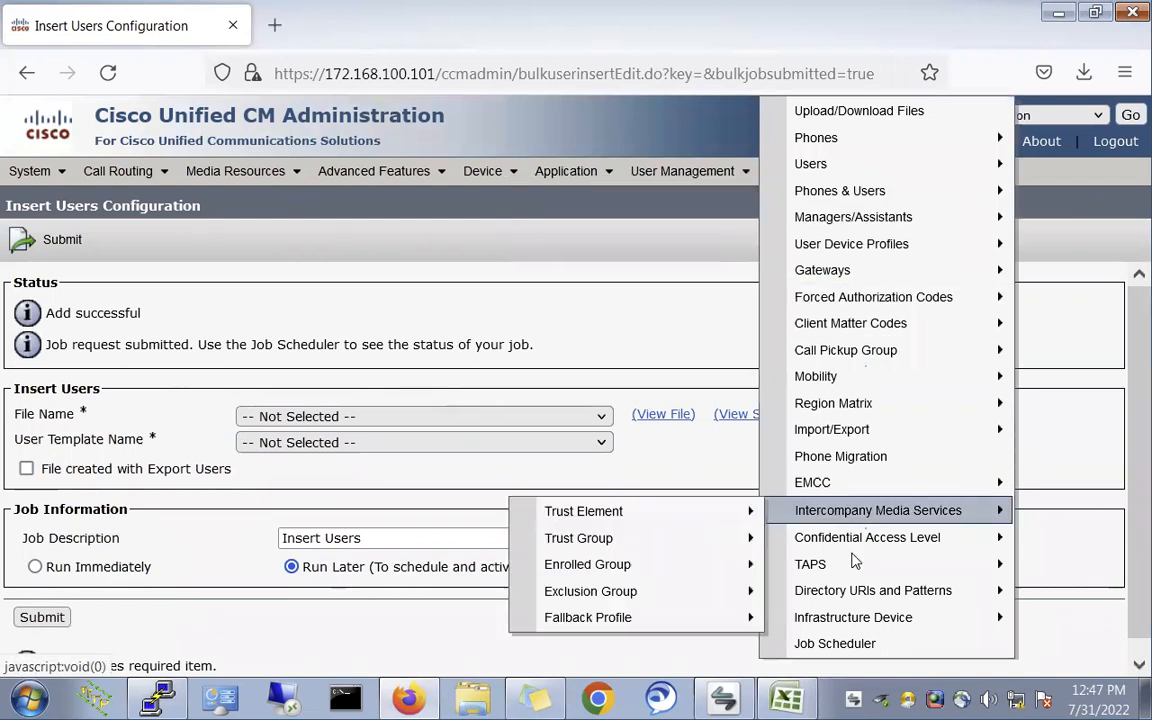
left_click(853, 645)
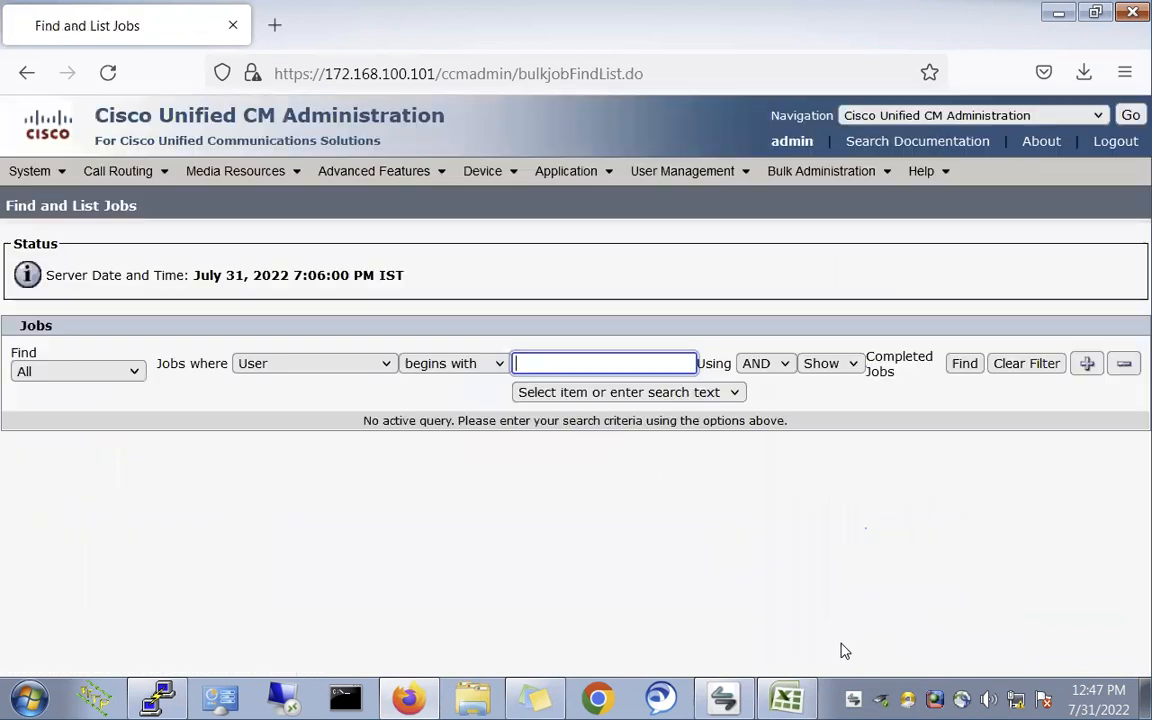
left_click(962, 366)
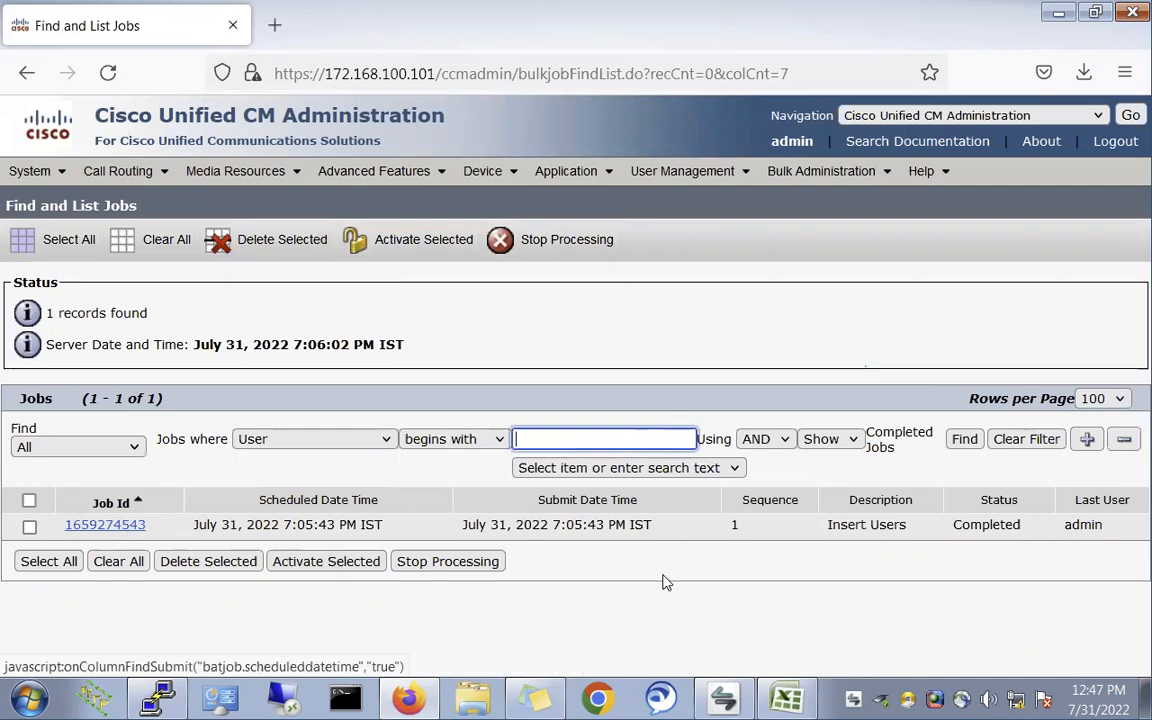
- Open the Completed Insert Users job, note its Error result, and view its log file
double_click(1012, 531)
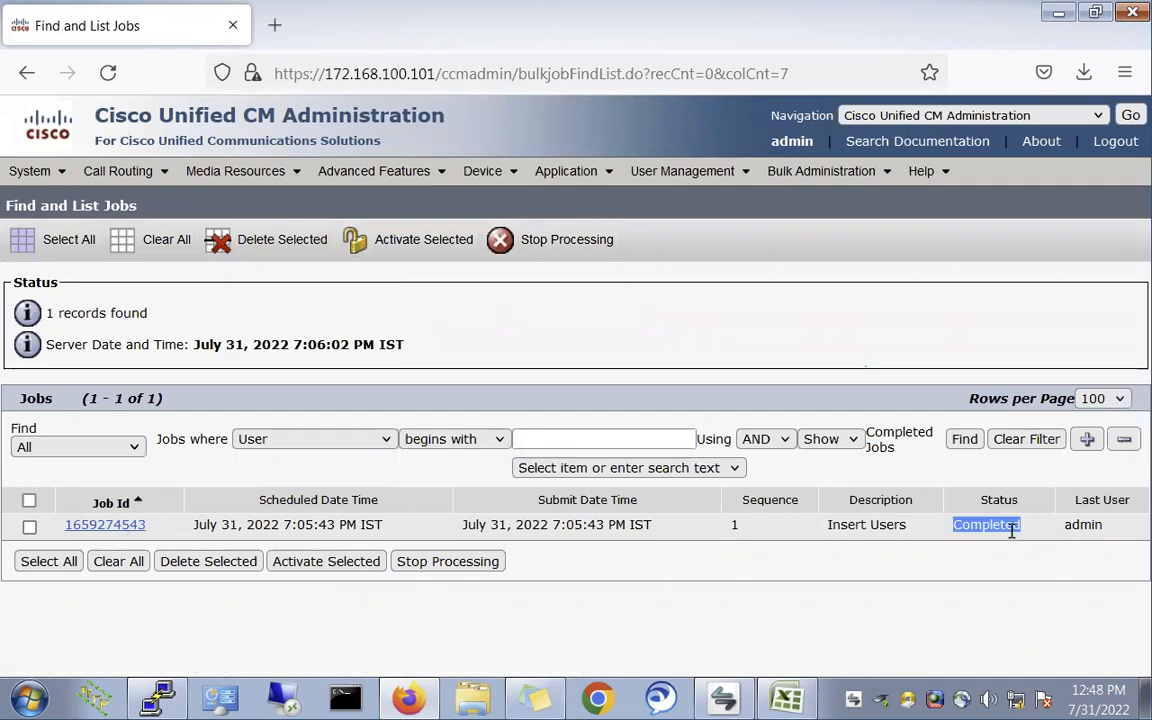
left_click(105, 525)
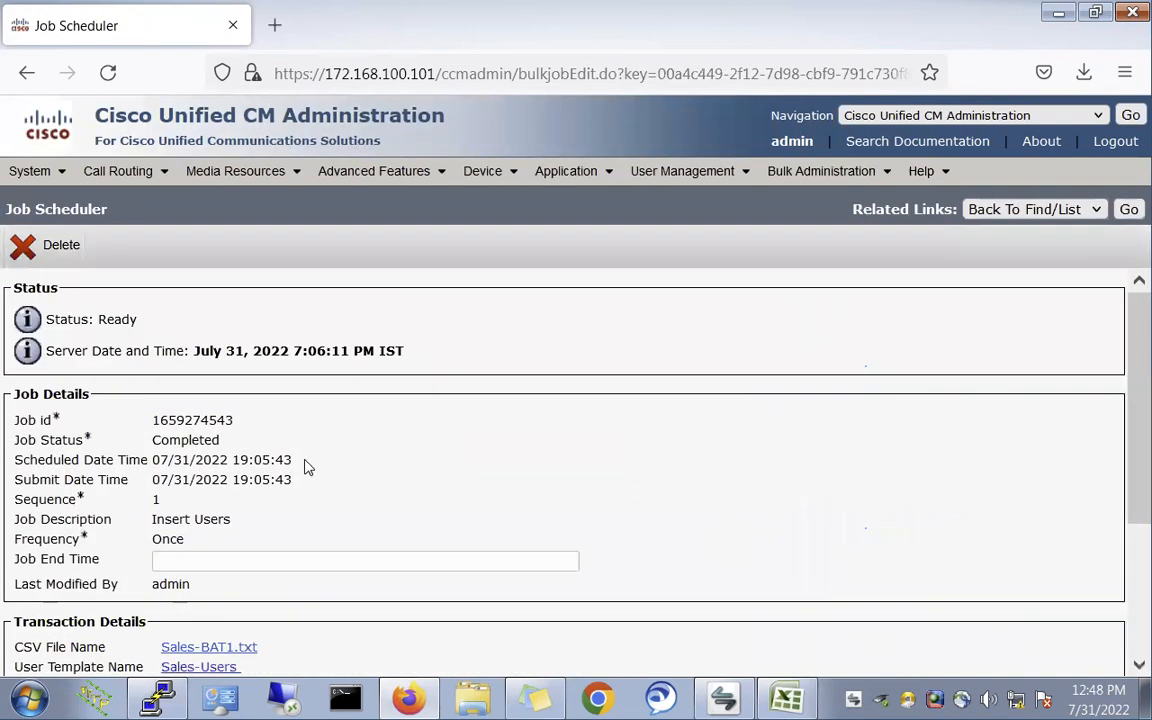
double_click(184, 446)
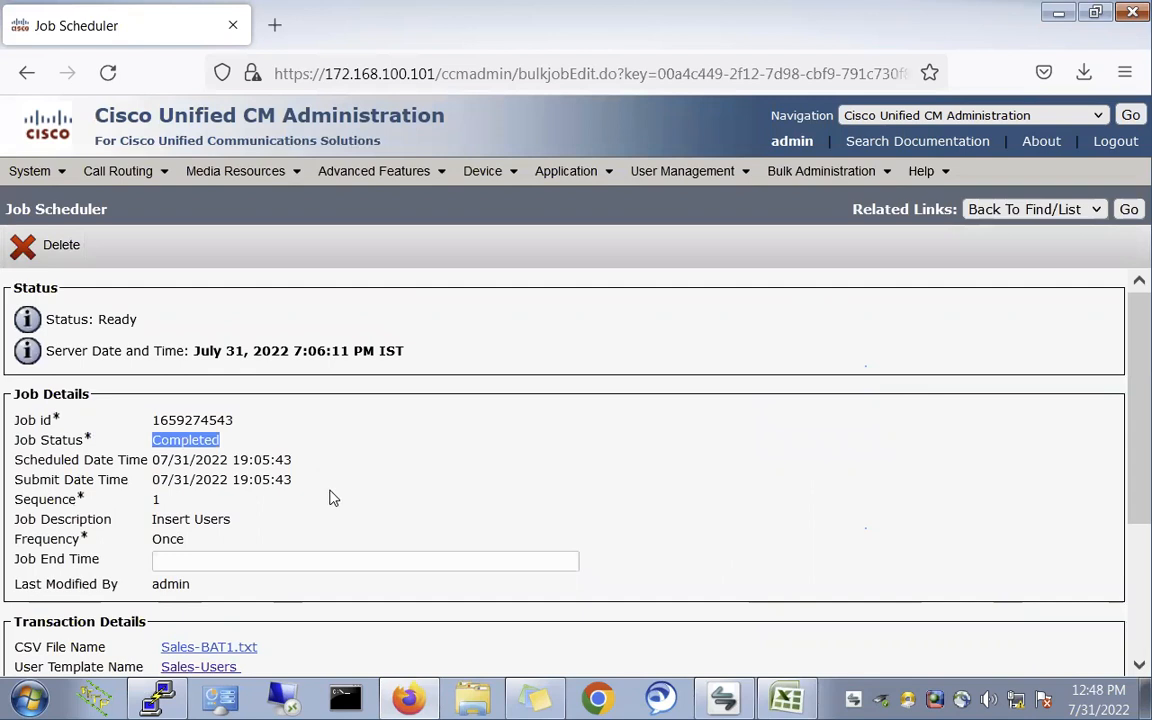
scroll(330, 495, "down", 4)
scroll(330, 497, "down", 1)
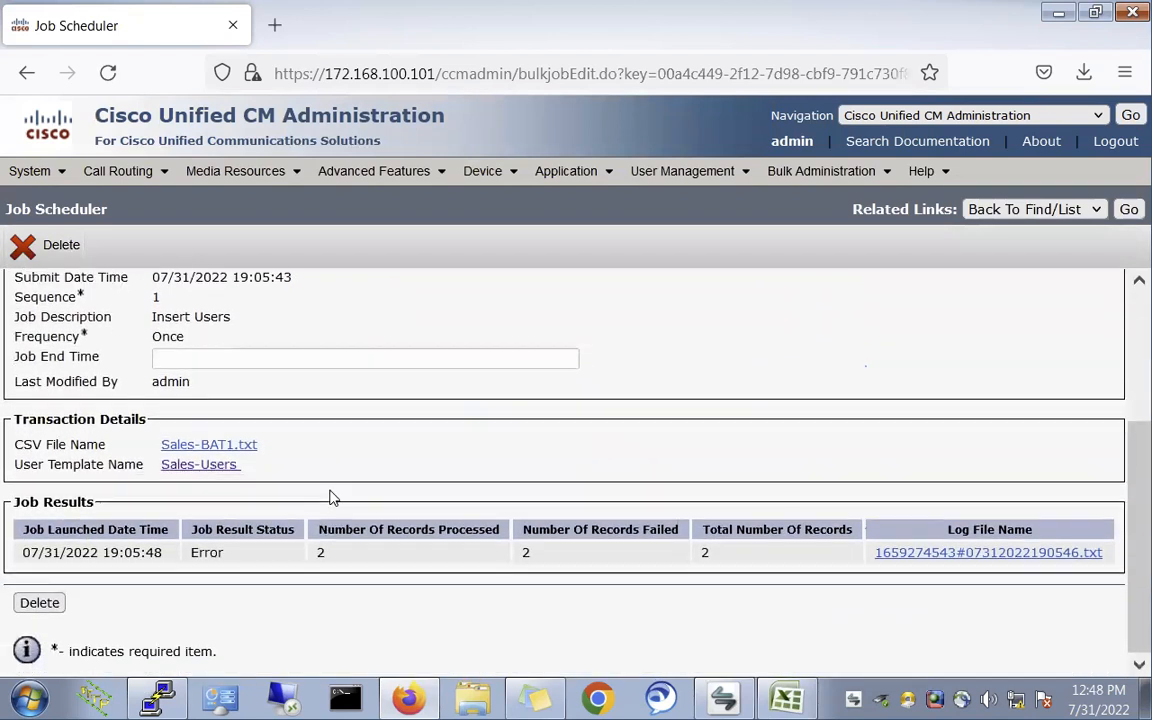
double_click(205, 553)
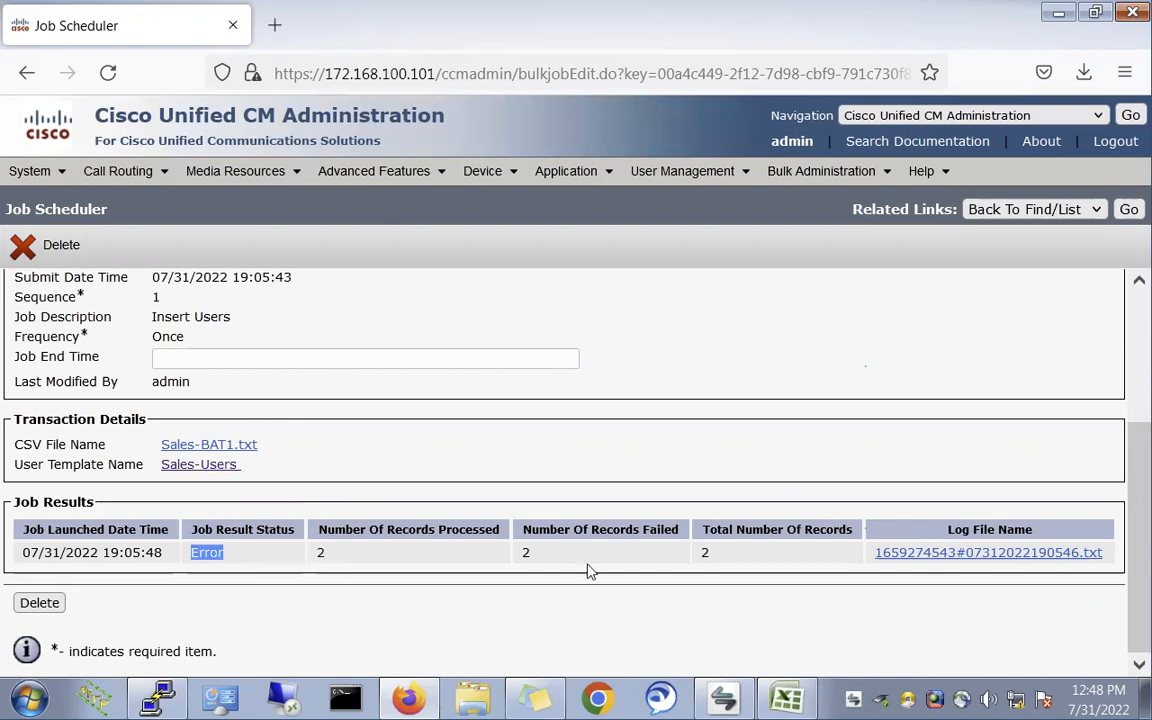
double_click(215, 550)
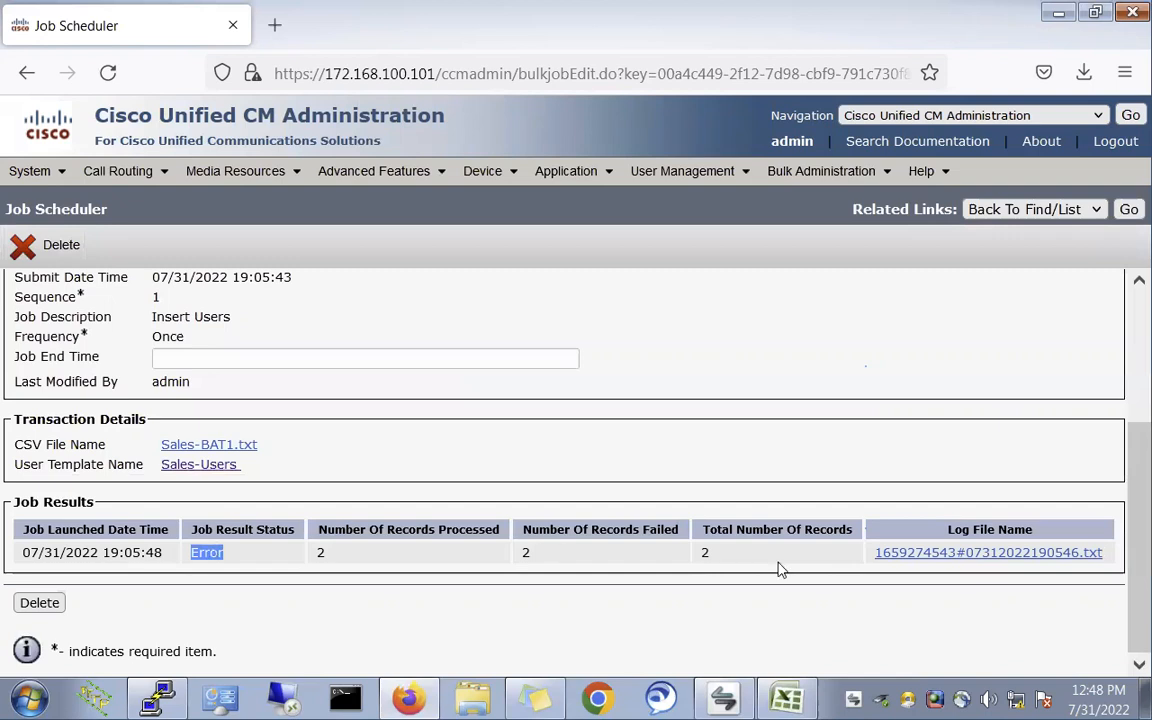
left_click(1015, 556)
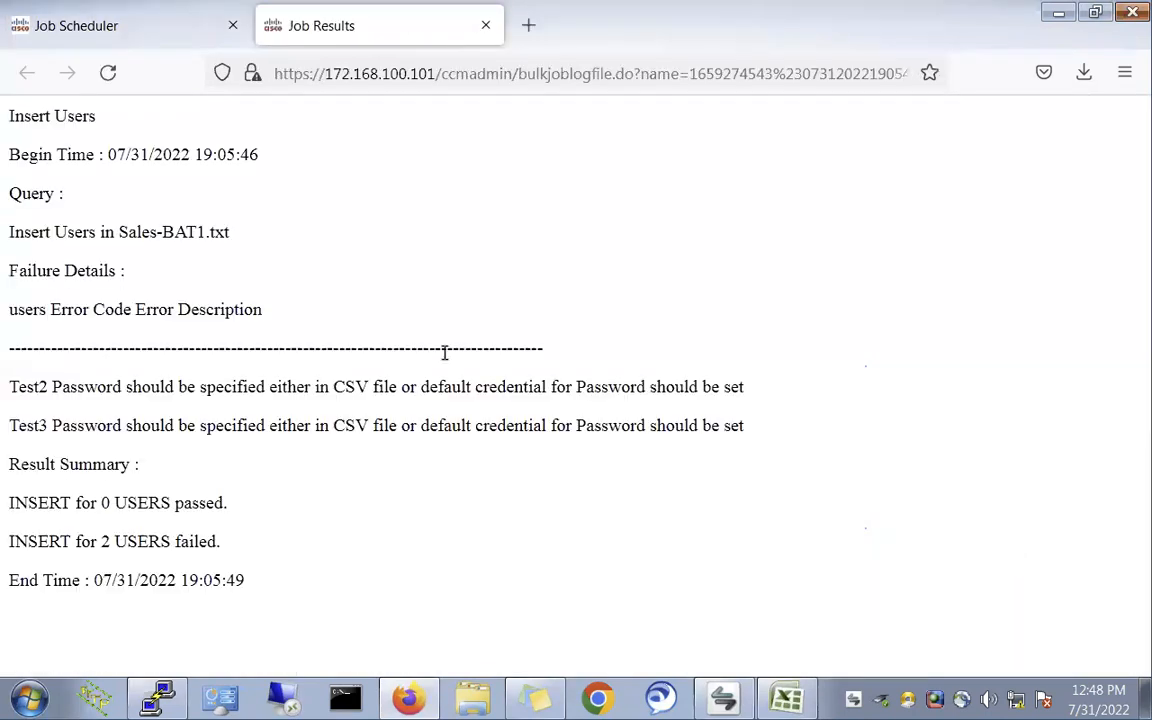
triple_click(57, 387)
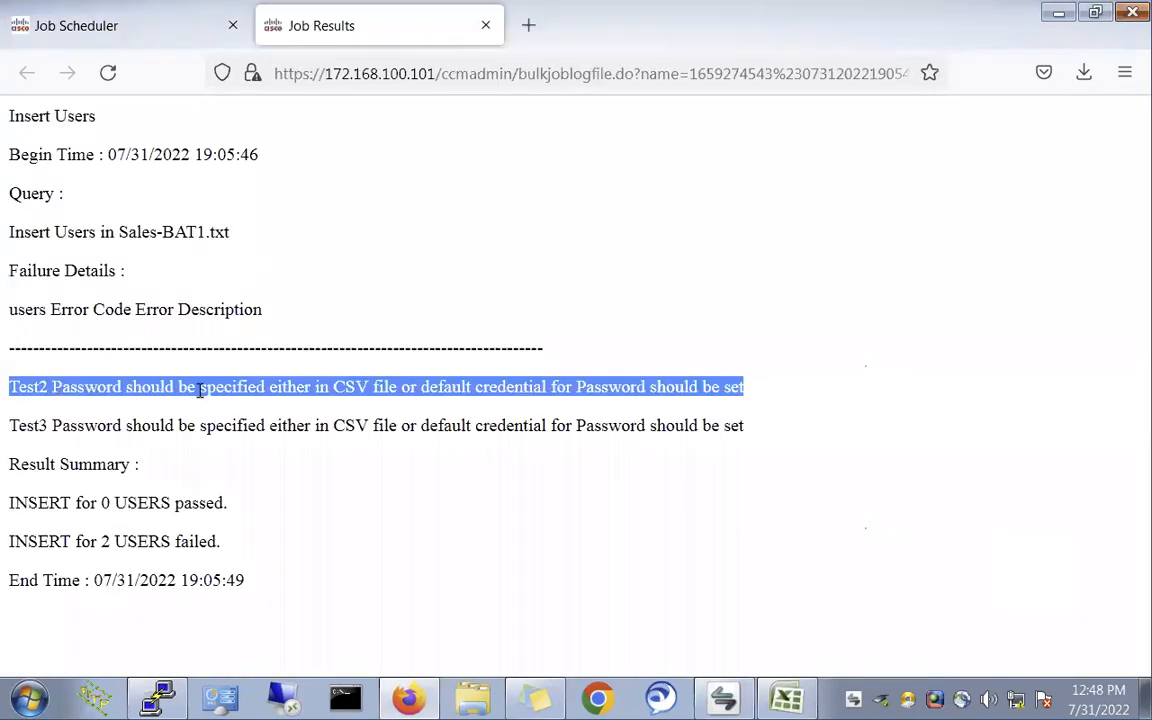
triple_click(234, 390)
triple_click(303, 388)
triple_click(425, 387)
triple_click(494, 386)
triple_click(584, 386)
- Edit Sales-Users to also default PINs to the telephone number, then save it
left_click(486, 27)
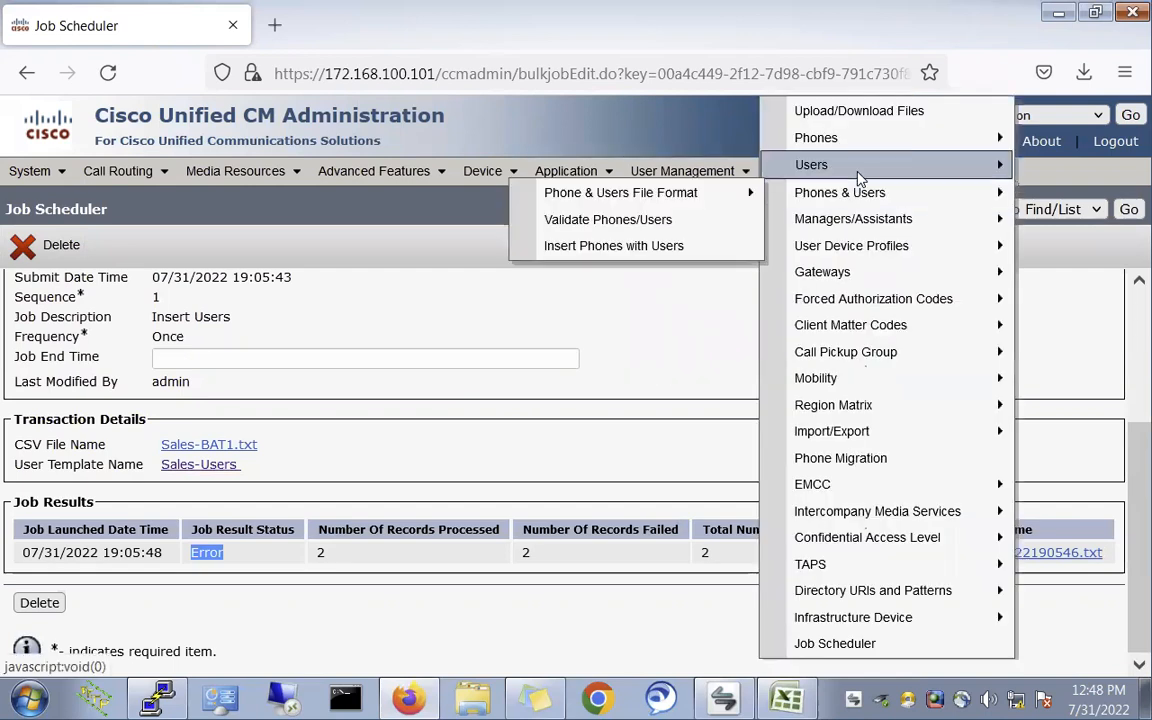
mouse_move(870, 176)
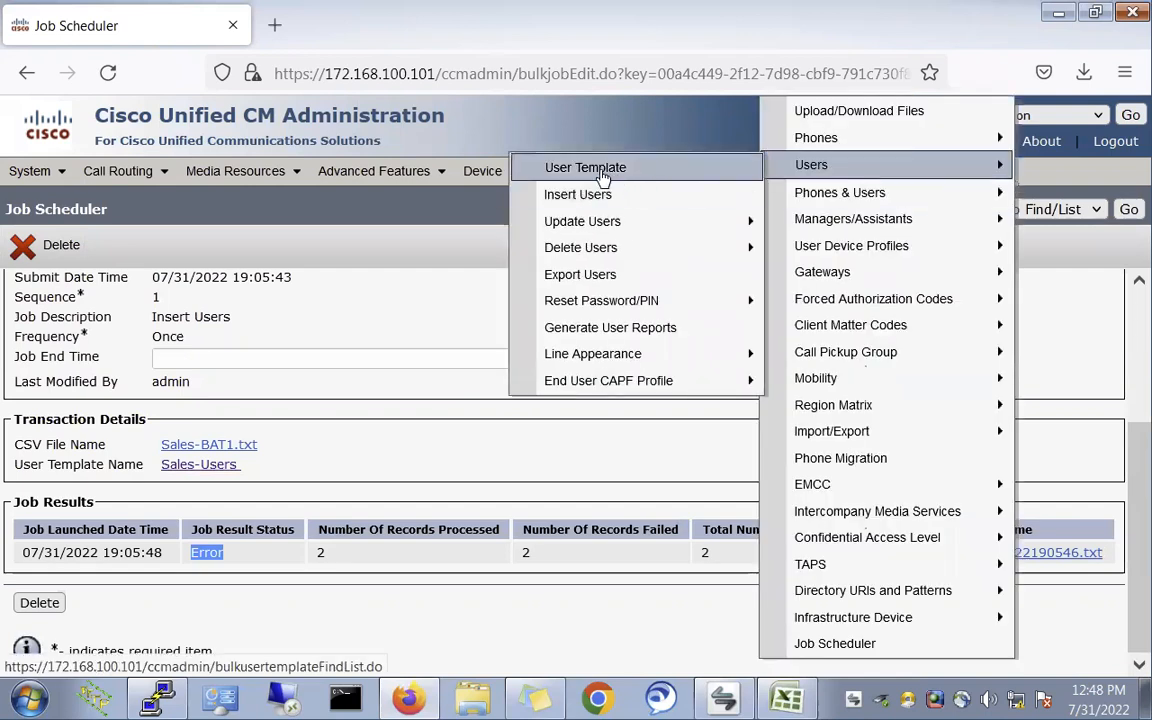
left_click(600, 170)
left_click(196, 461)
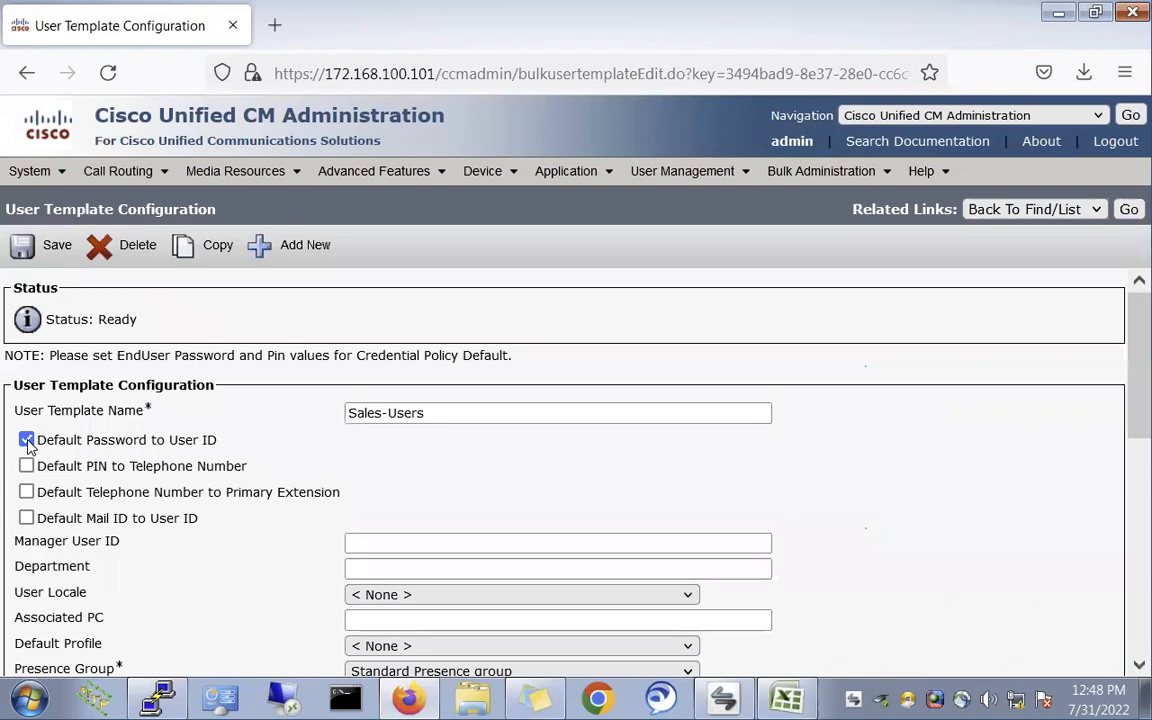
left_click(26, 466)
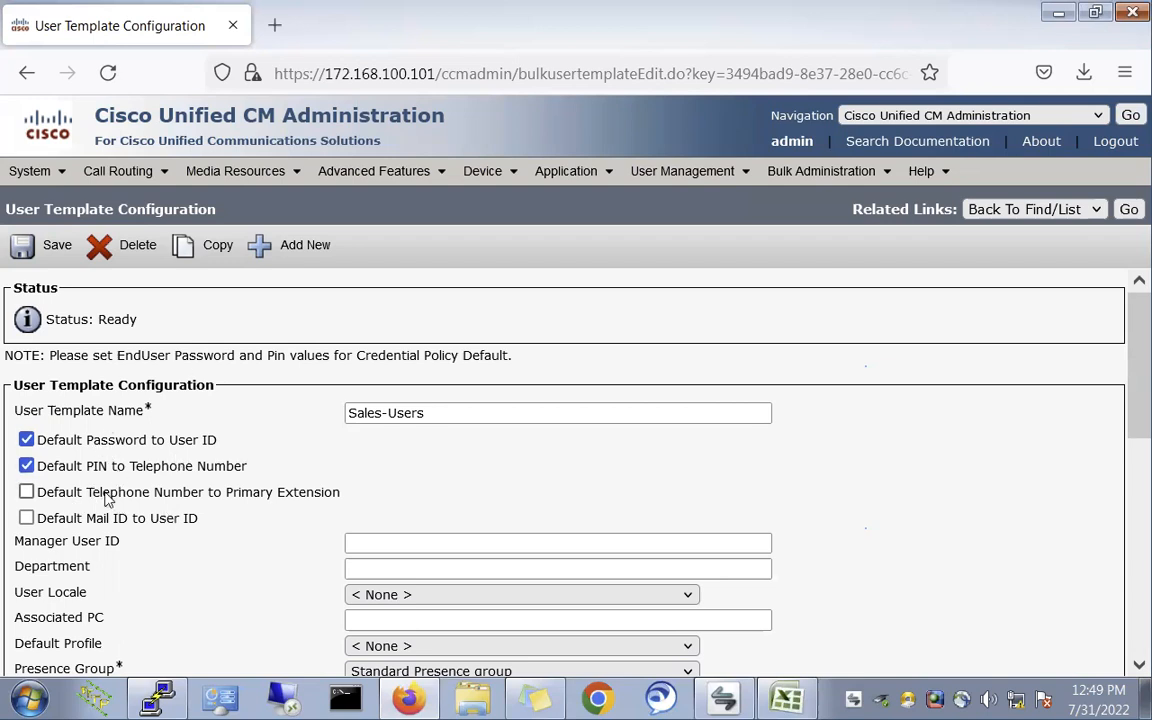
left_click(52, 244)
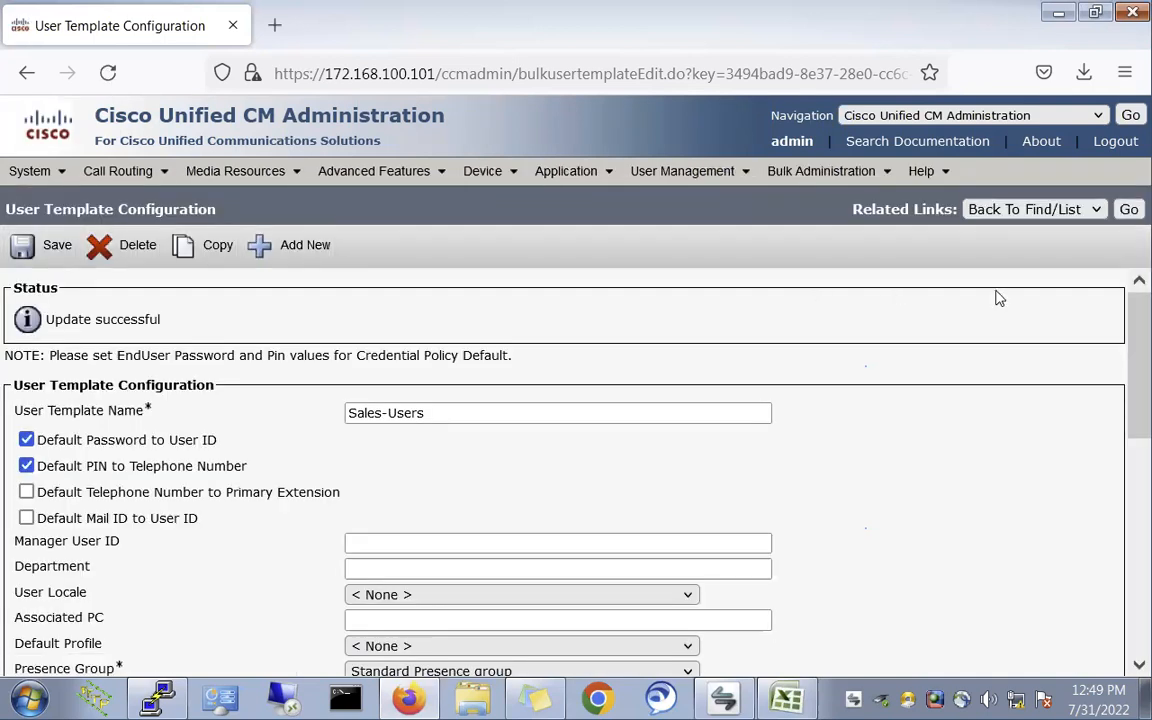
left_click(1128, 210)
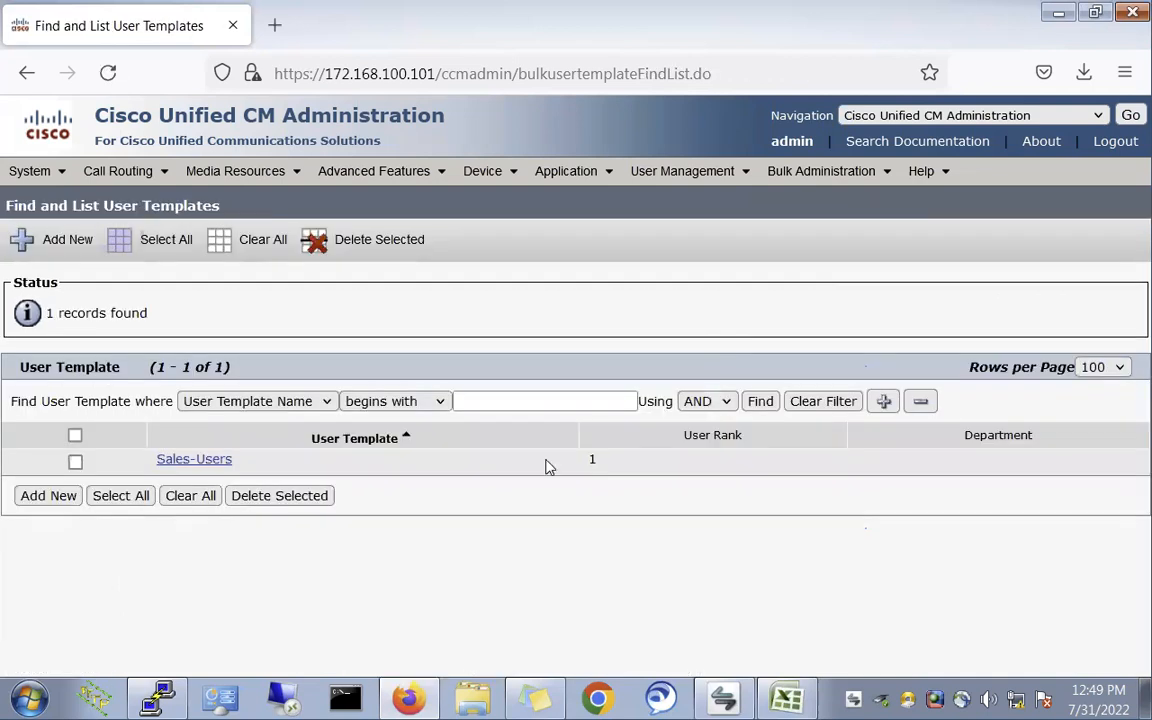
- Submit a Run Immediately Insert Users job with Sales-BAT1.txt and Sales-Users, then open Job Scheduler
left_click(810, 183)
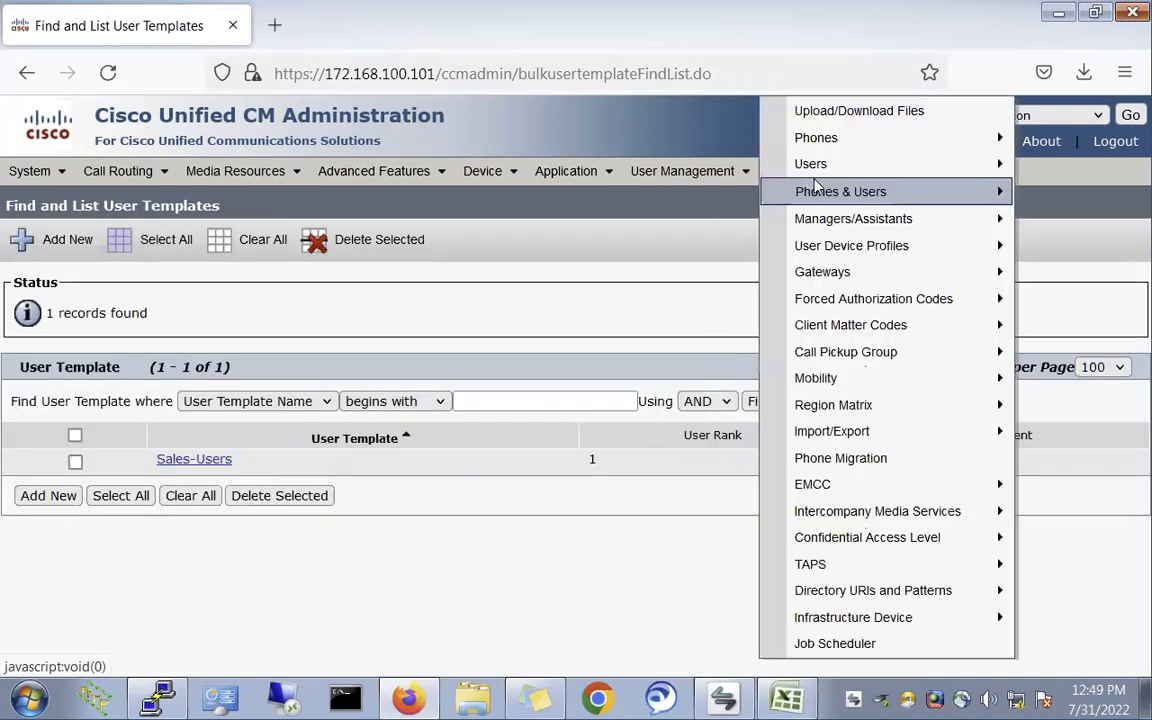
mouse_move(836, 166)
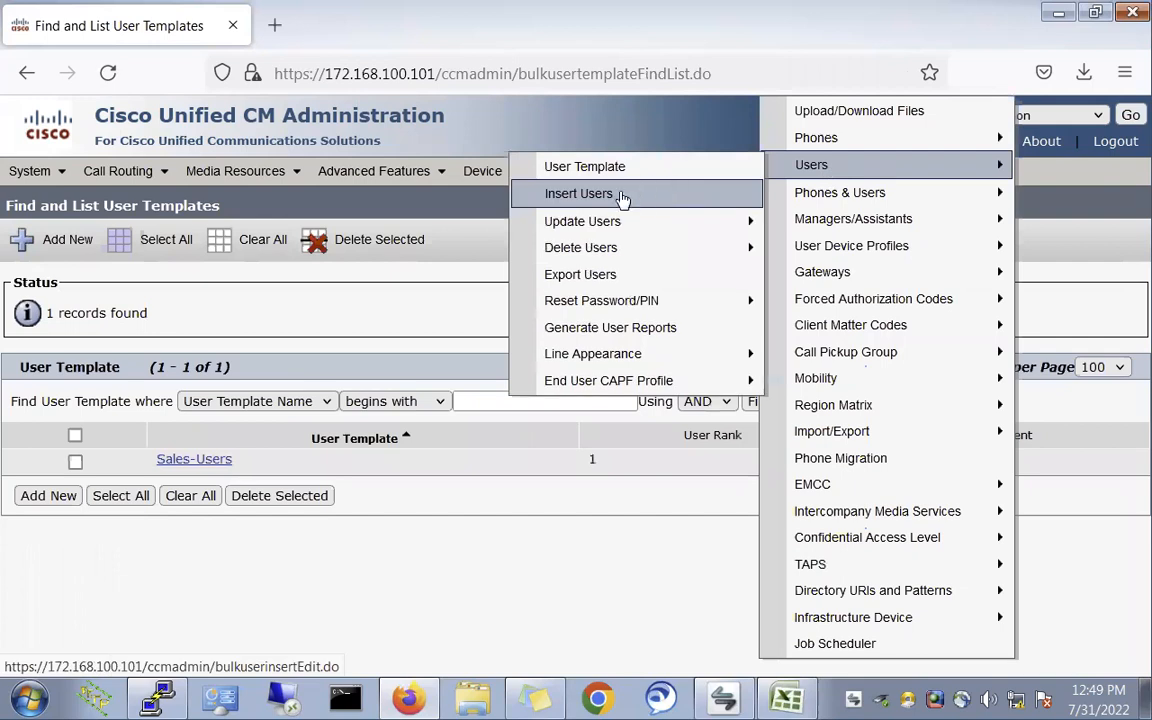
left_click(645, 193)
left_click(304, 388)
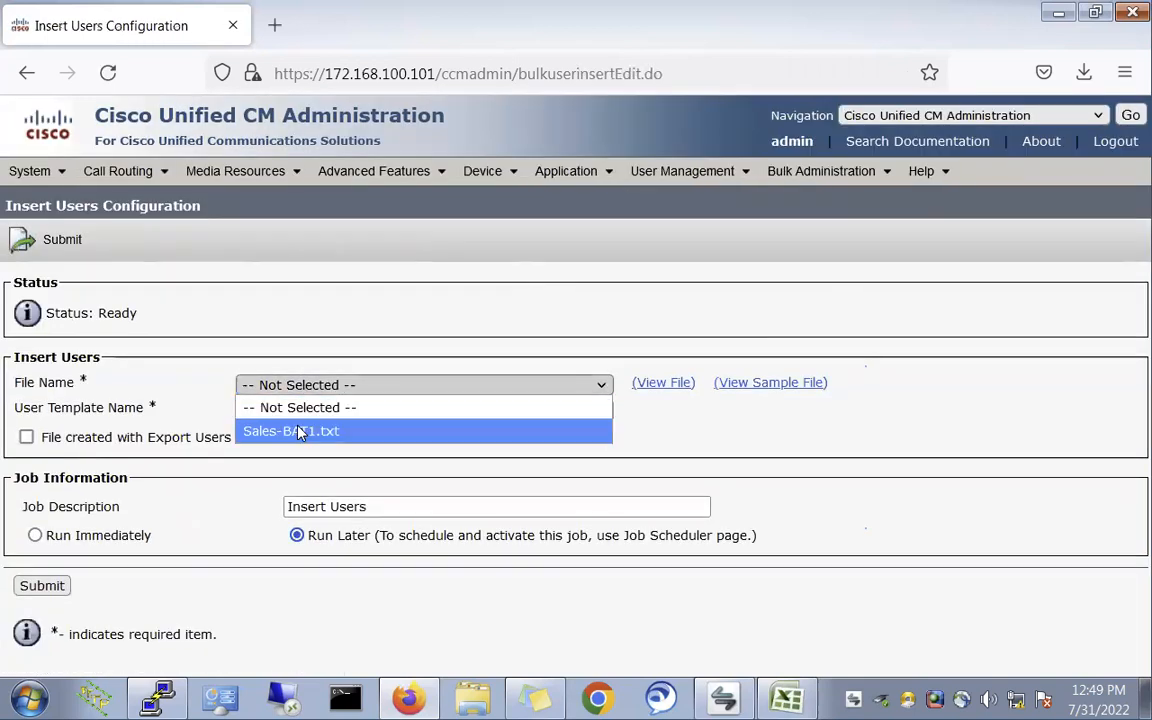
left_click(298, 431)
left_click(306, 411)
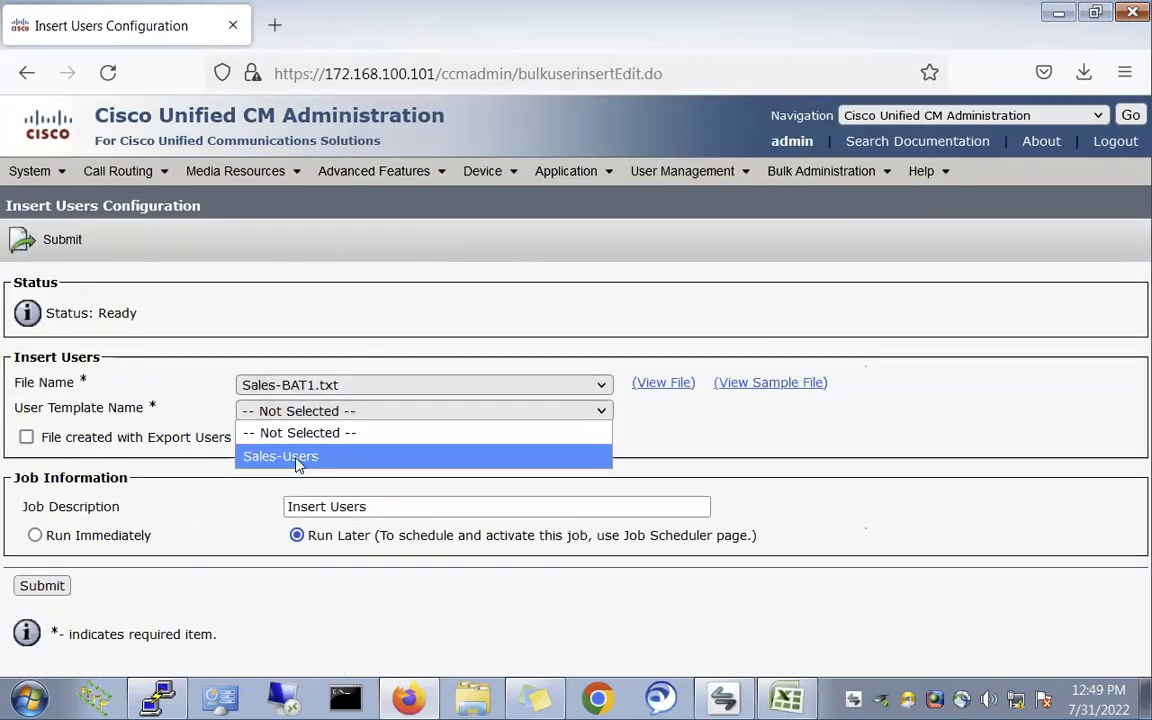
left_click(297, 463)
left_click(35, 535)
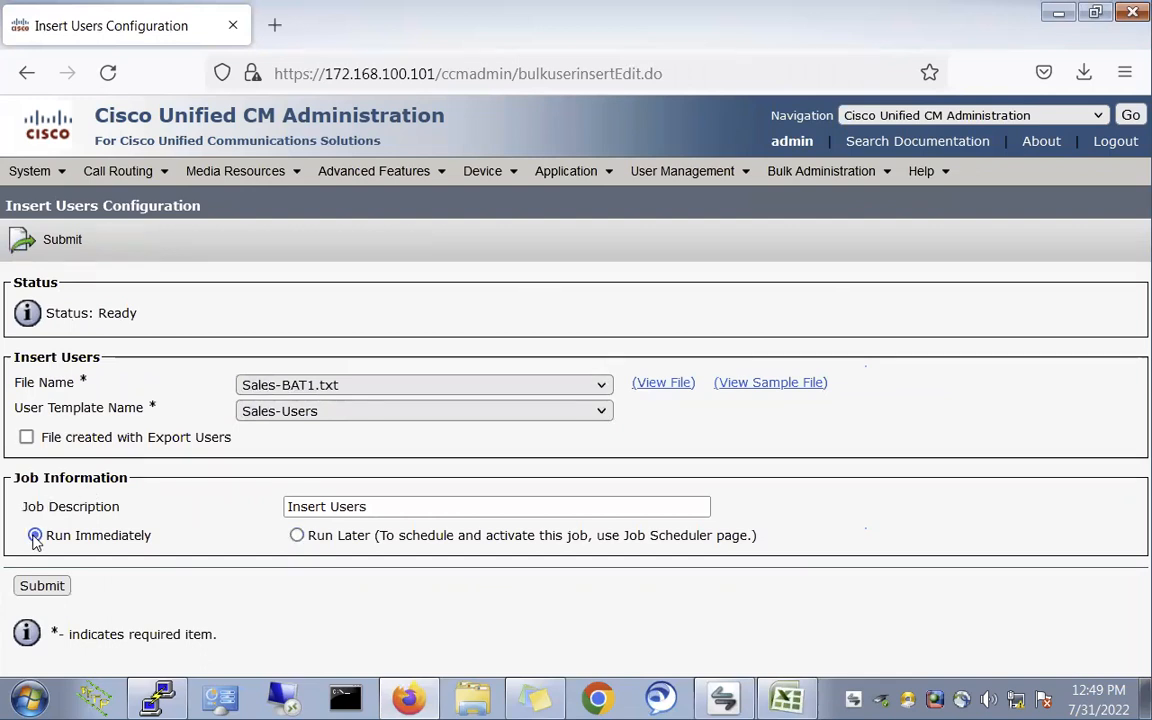
left_click(41, 589)
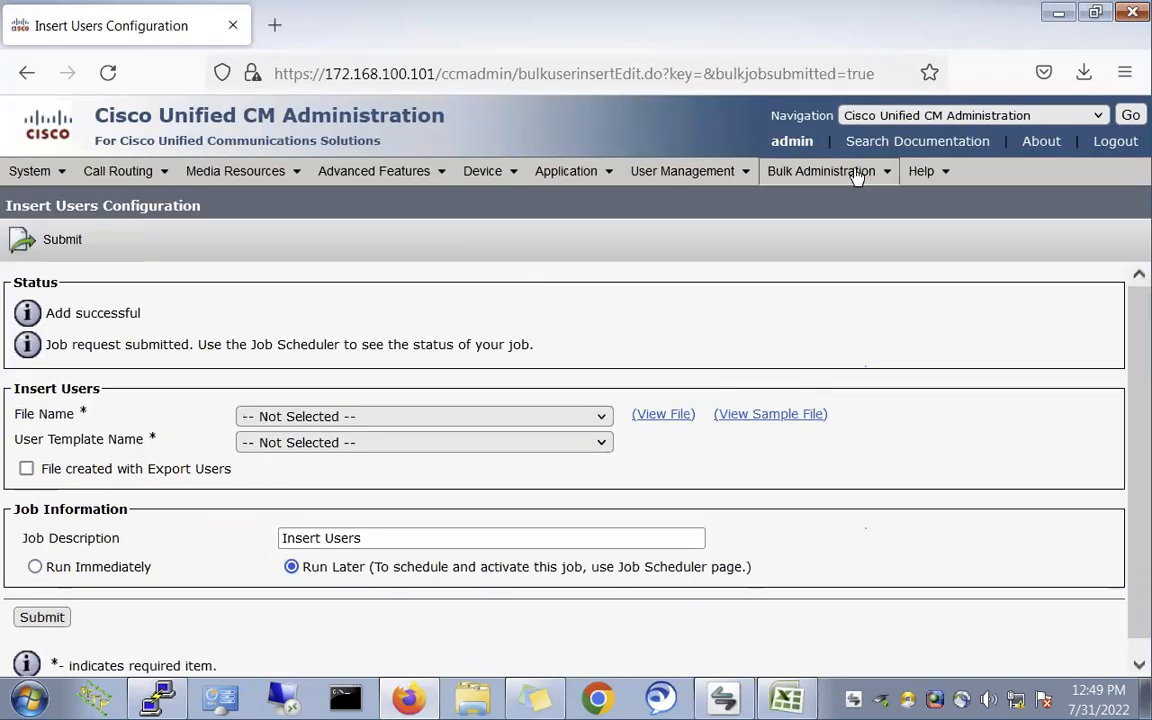
mouse_move(857, 176)
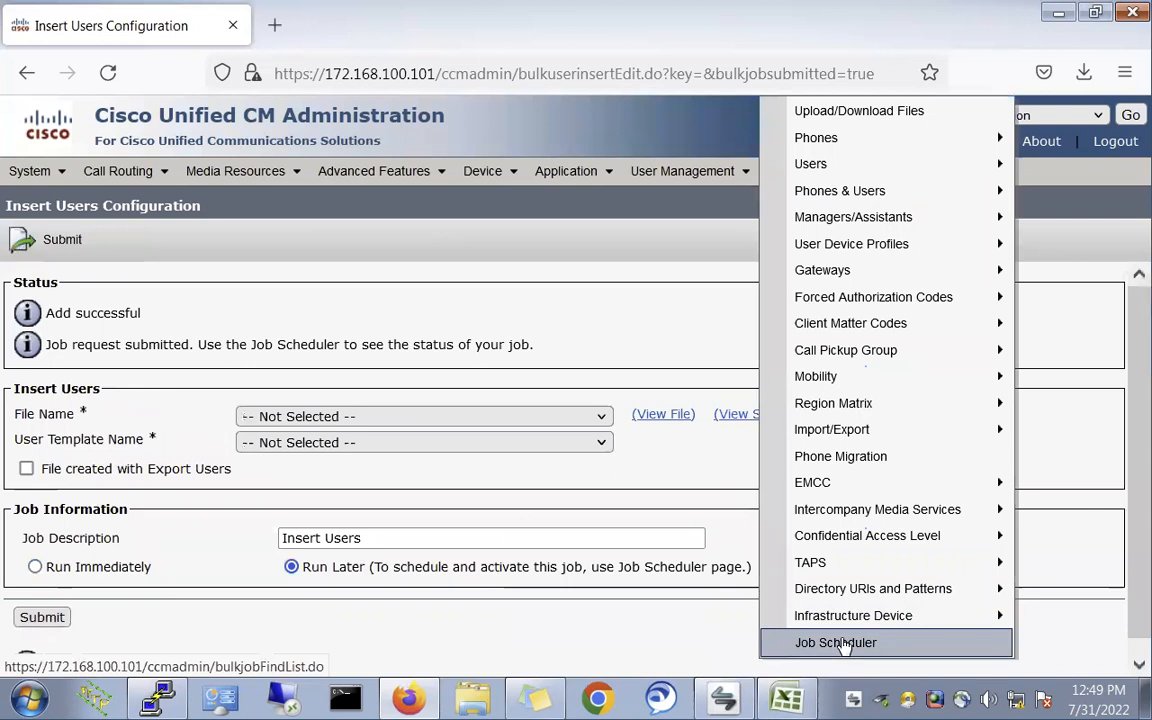
left_click(843, 644)
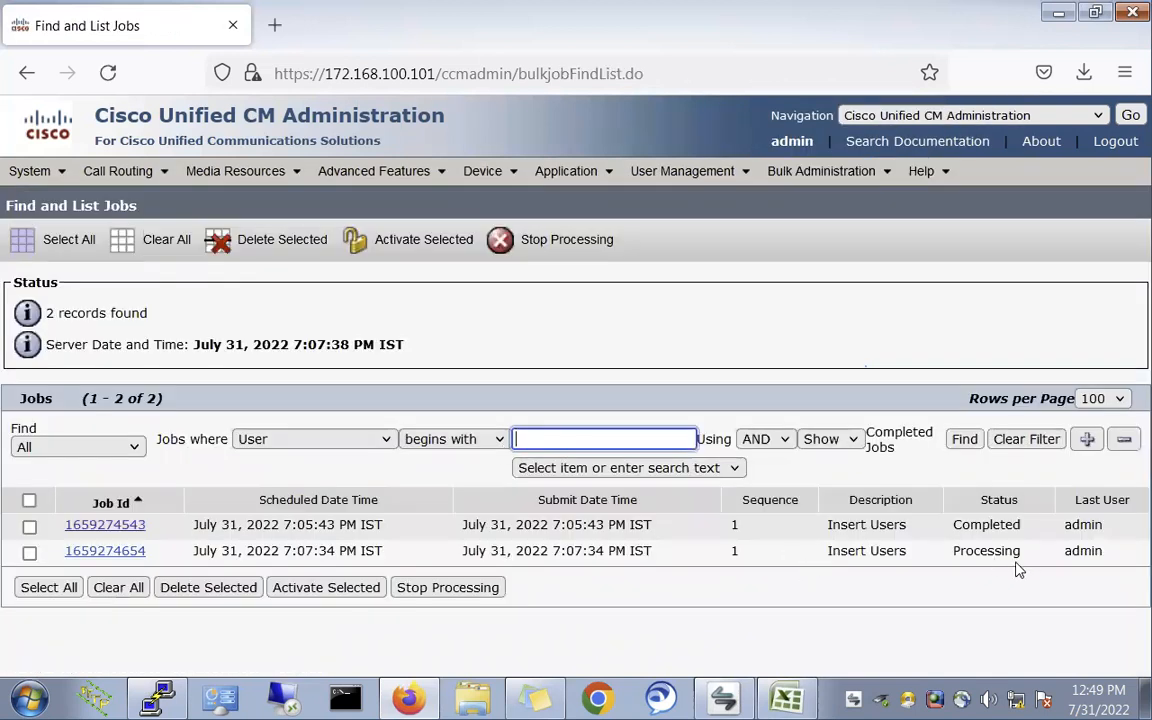
- Open the newest job: result Success, and its log shows 2 users passed, 0 failed
left_click(964, 440)
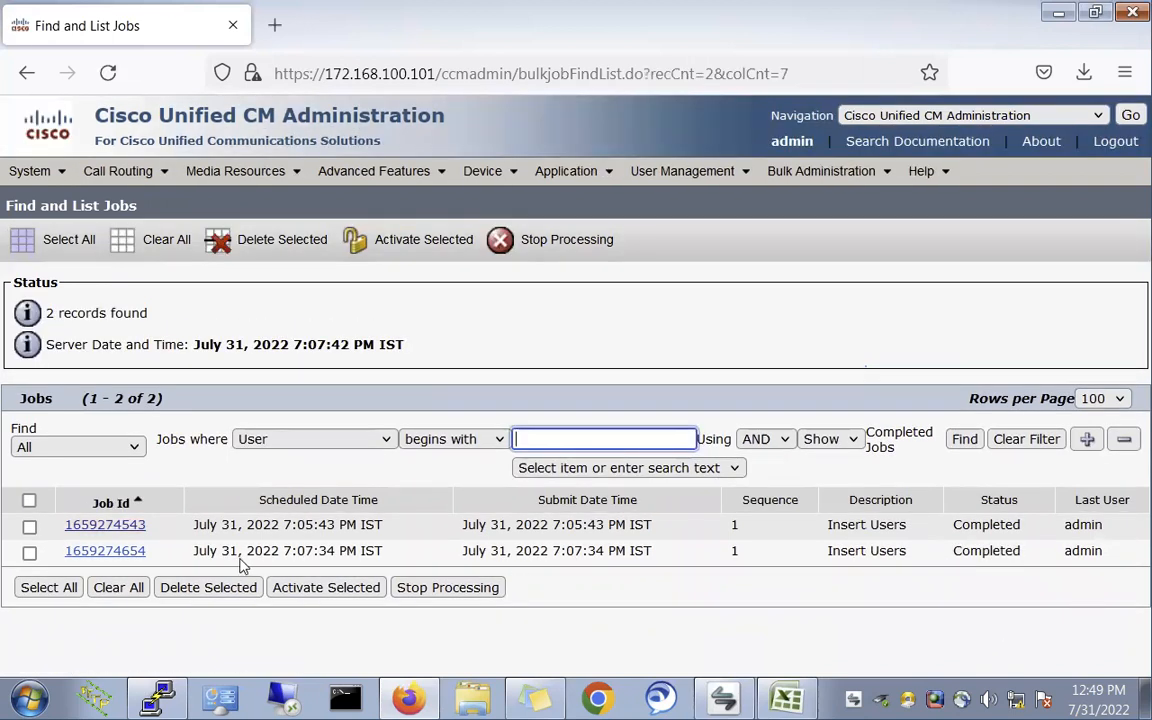
left_click(125, 551)
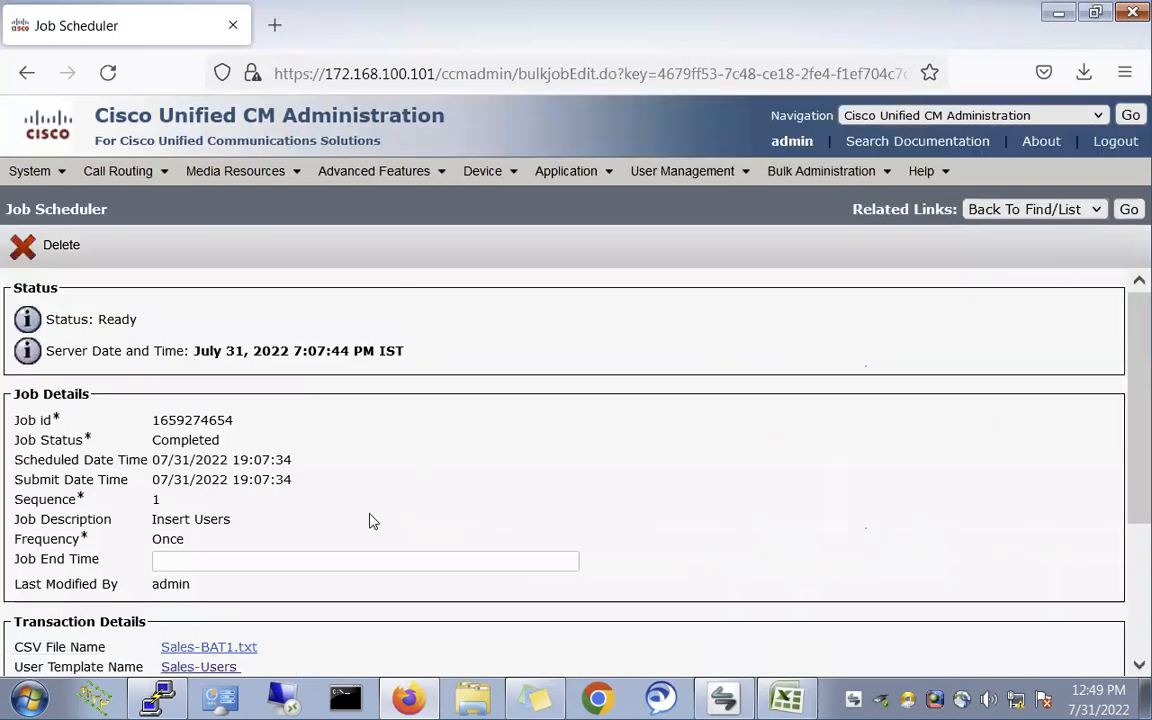
scroll(369, 520, "down", 3)
double_click(230, 556)
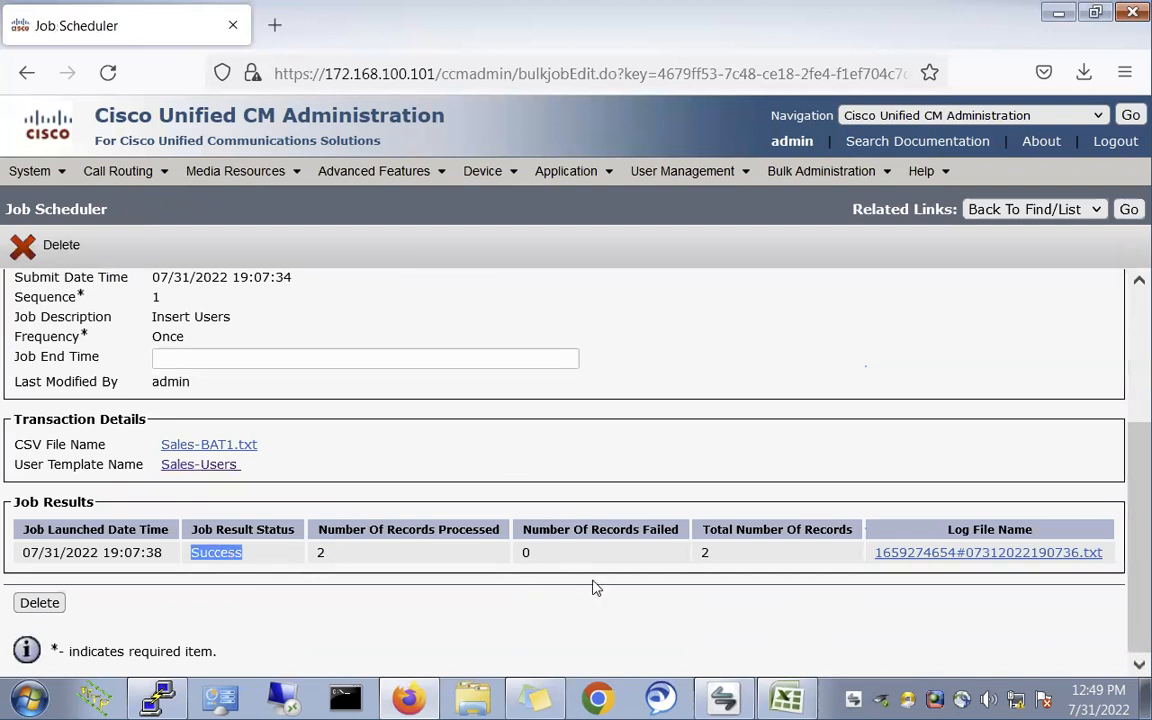
left_click(936, 556)
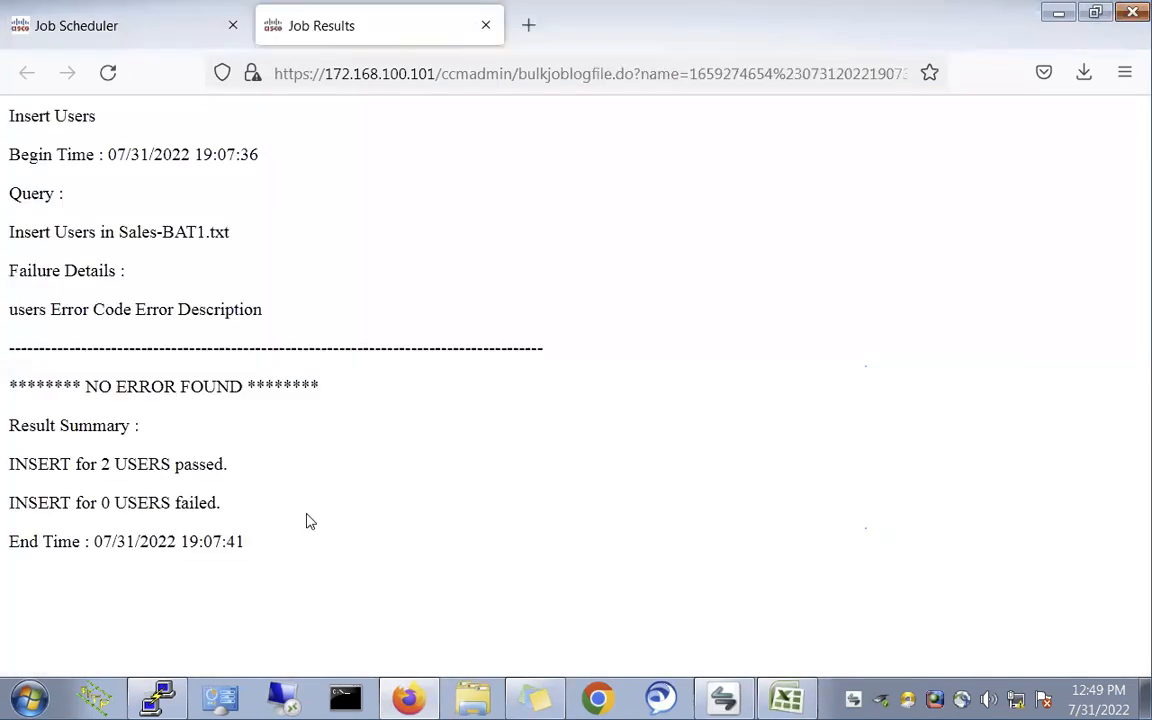
left_click_drag(64, 464, 296, 474)
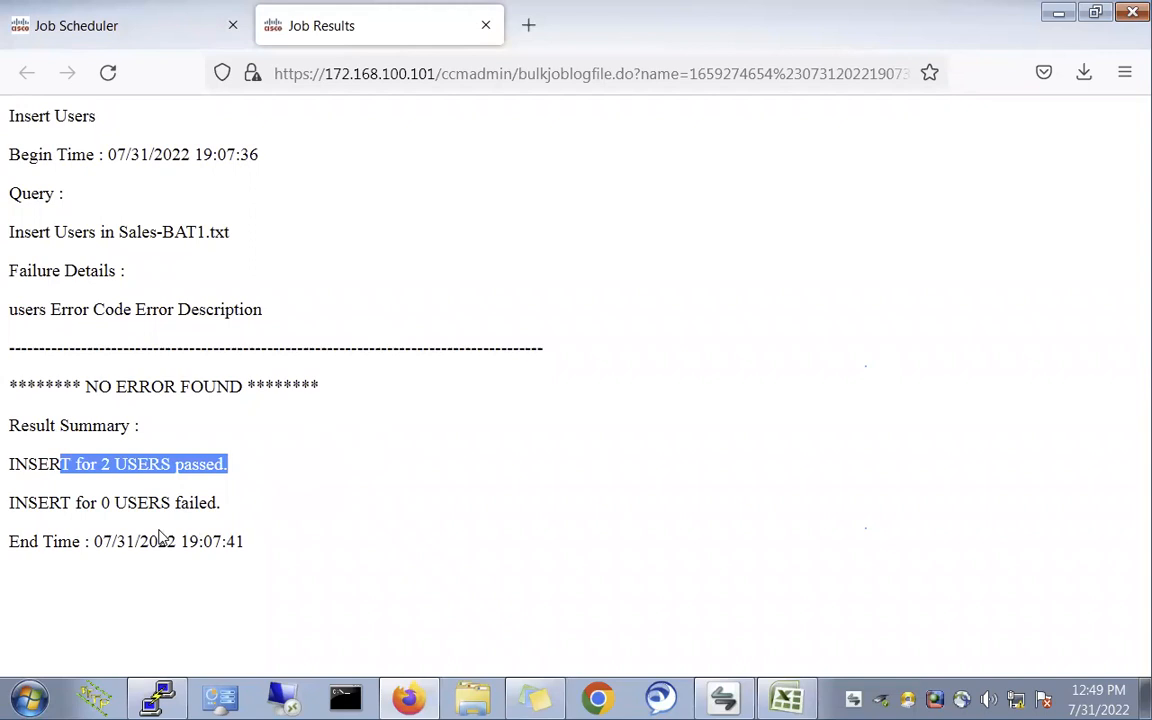
triple_click(132, 506)
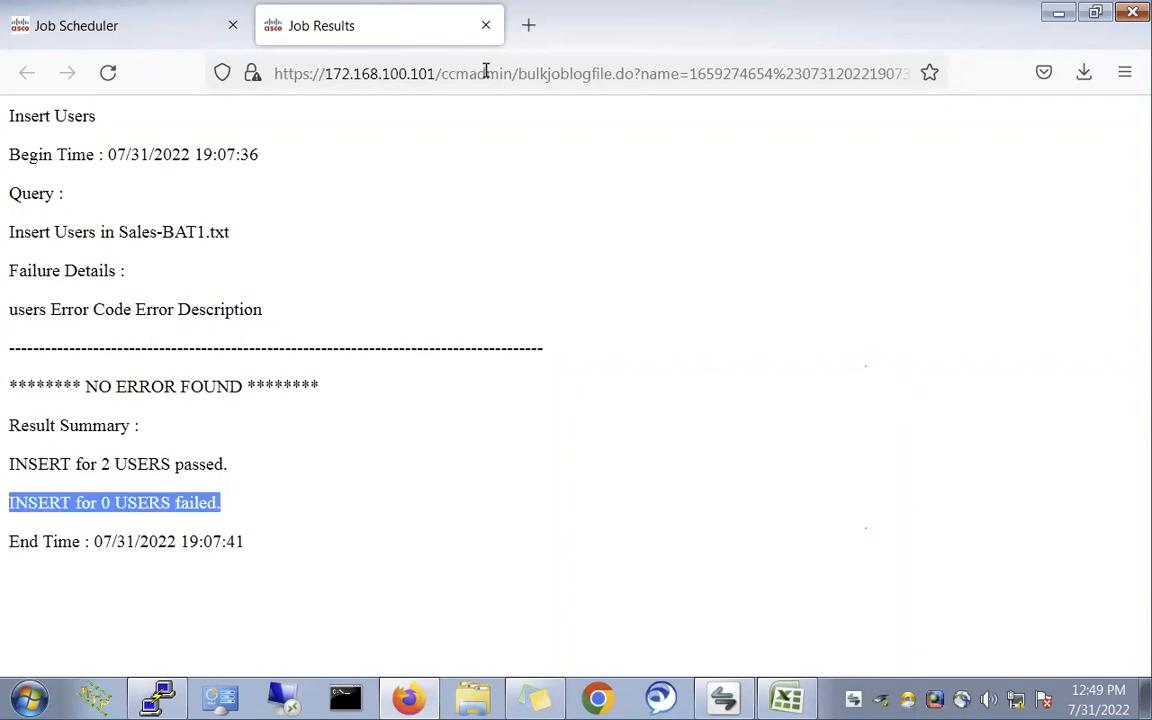
left_click(486, 25)
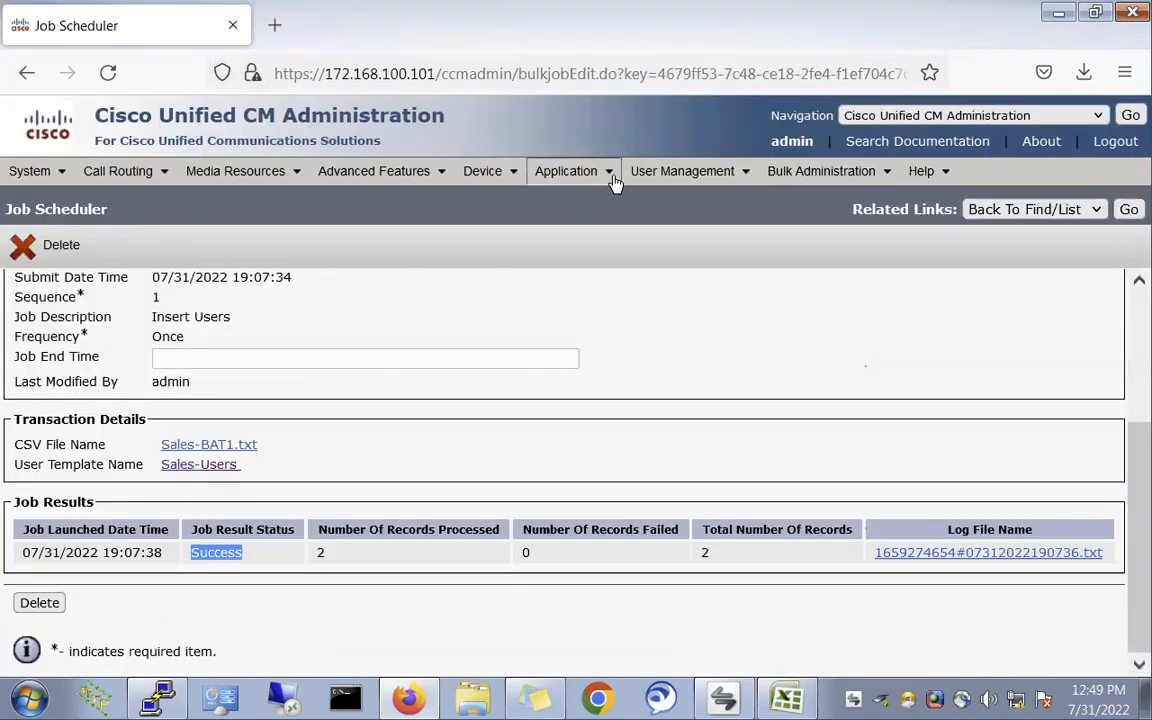
left_click(665, 171)
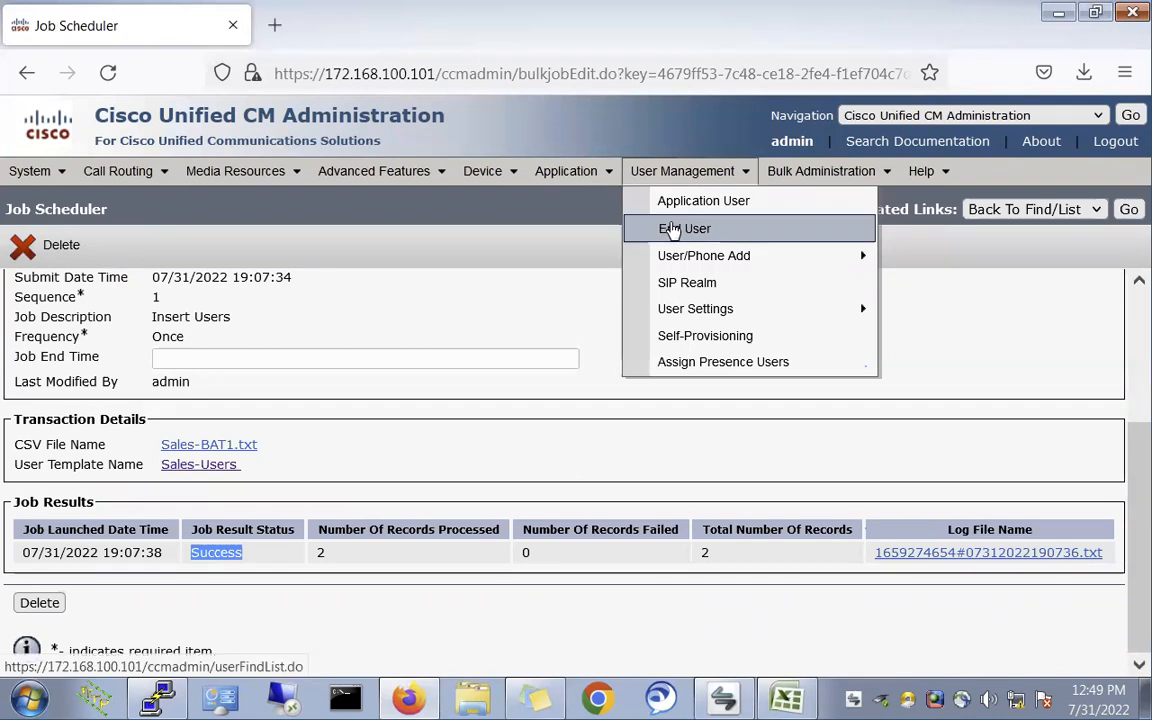
- Find all end users and scroll the list to confirm 12 records, including Test2 and Test3
left_click(672, 230)
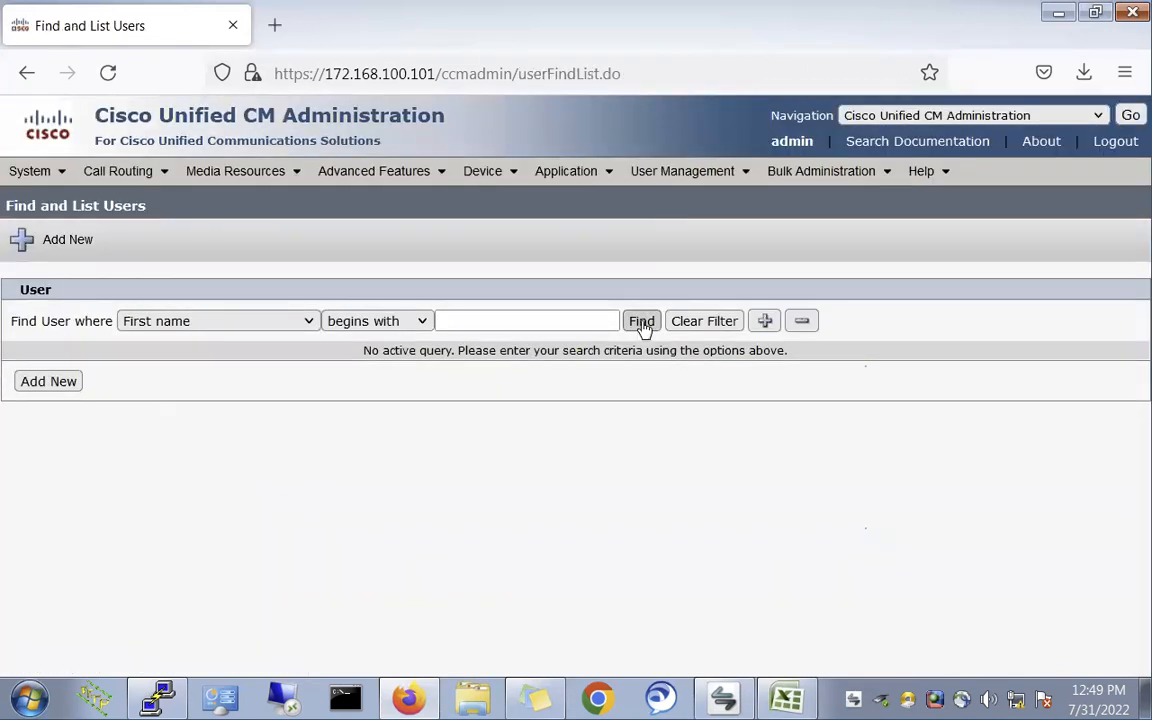
left_click(641, 321)
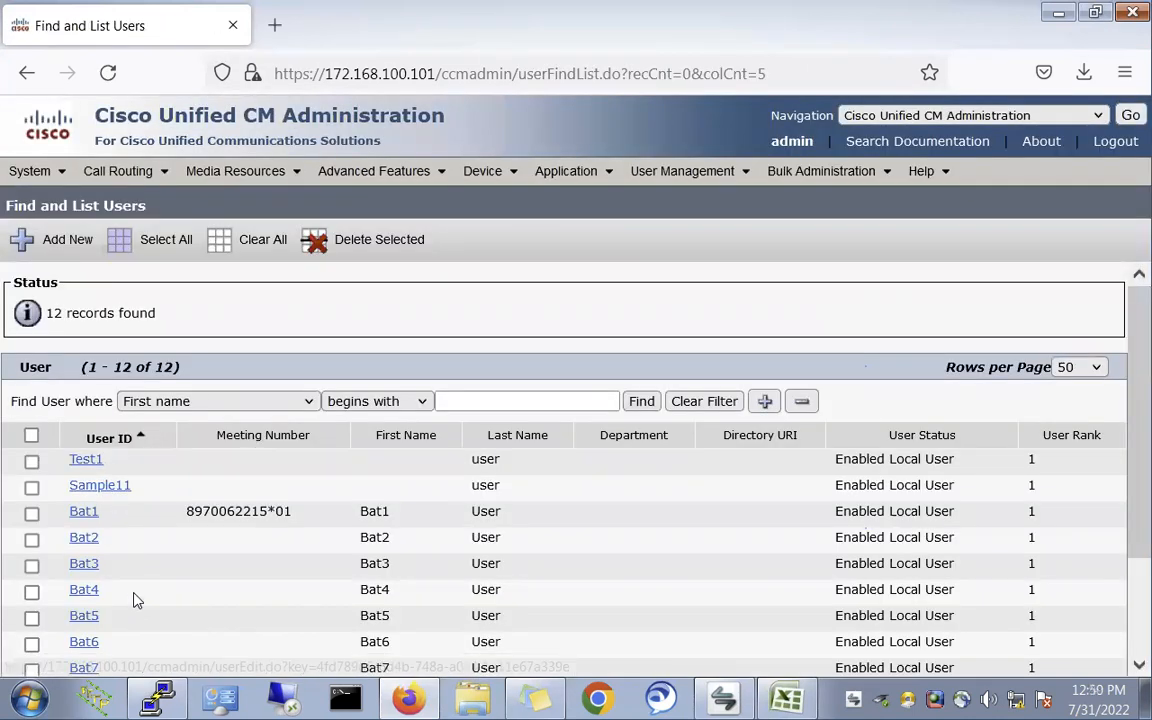
scroll(135, 599, "down", 3)
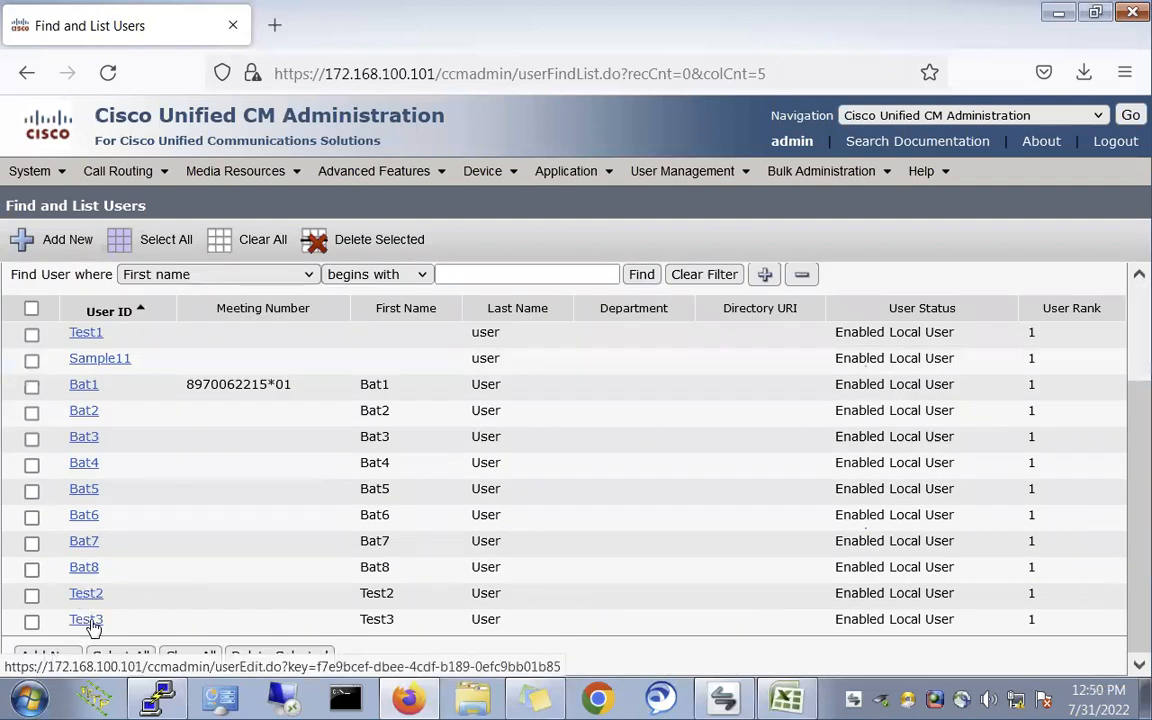
scroll(495, 478, "up", 3)
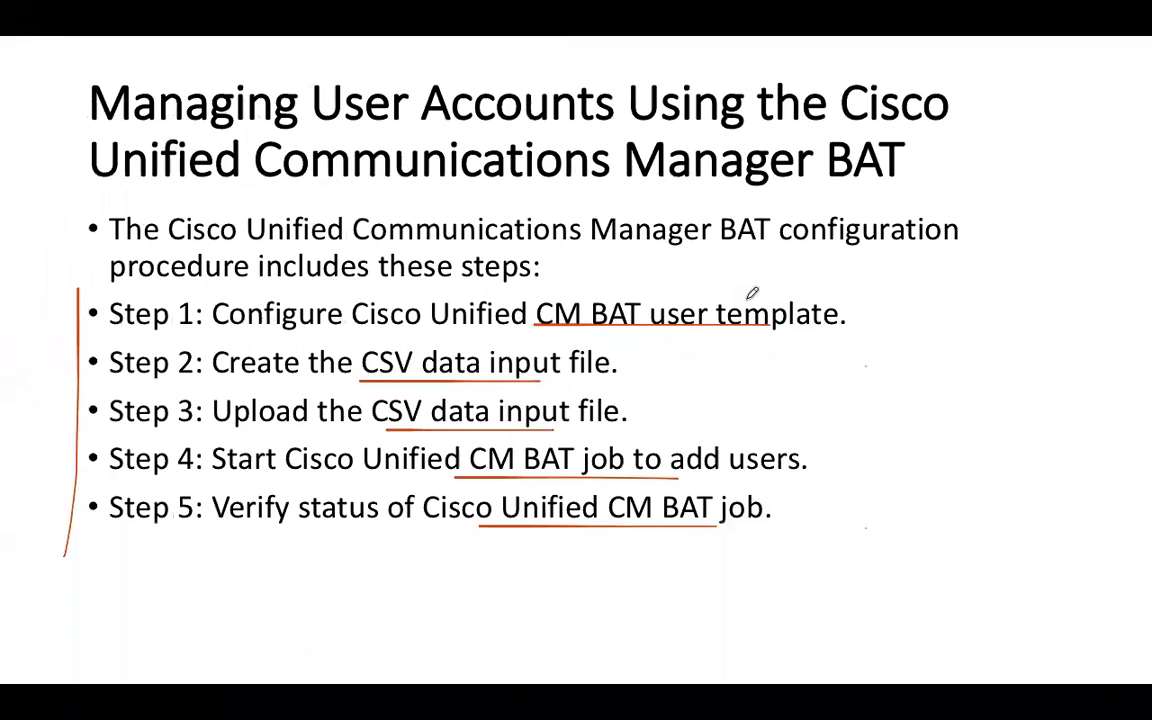
- Draw a pencil checkmark beside 'CUCM deployement' in the Collab.png topic list
key("super+Tab")
key("super+Tab")
key("super+Tab")
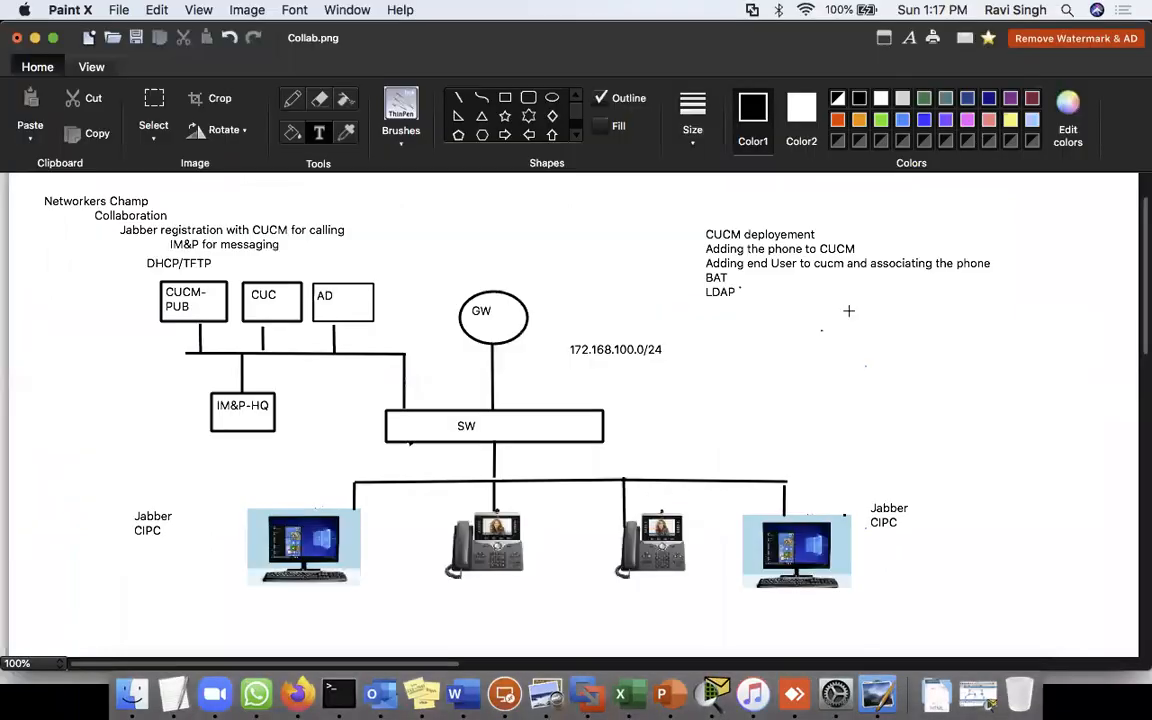
left_click(290, 99)
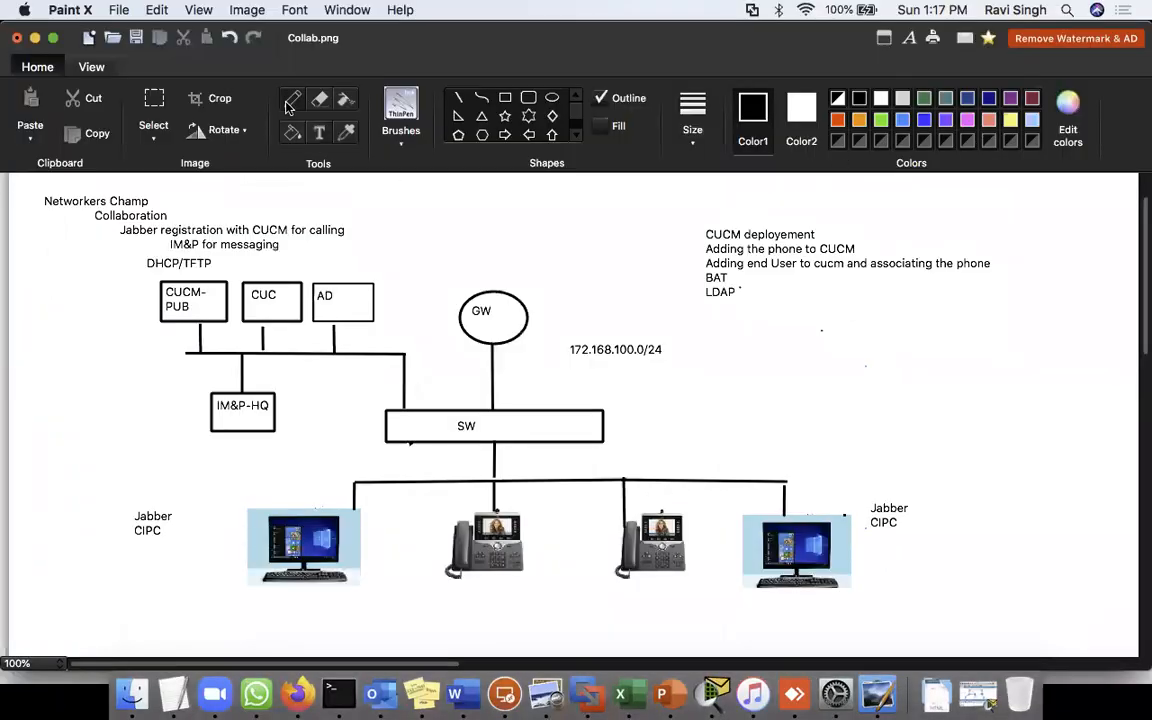
left_click_drag(818, 227, 840, 209)
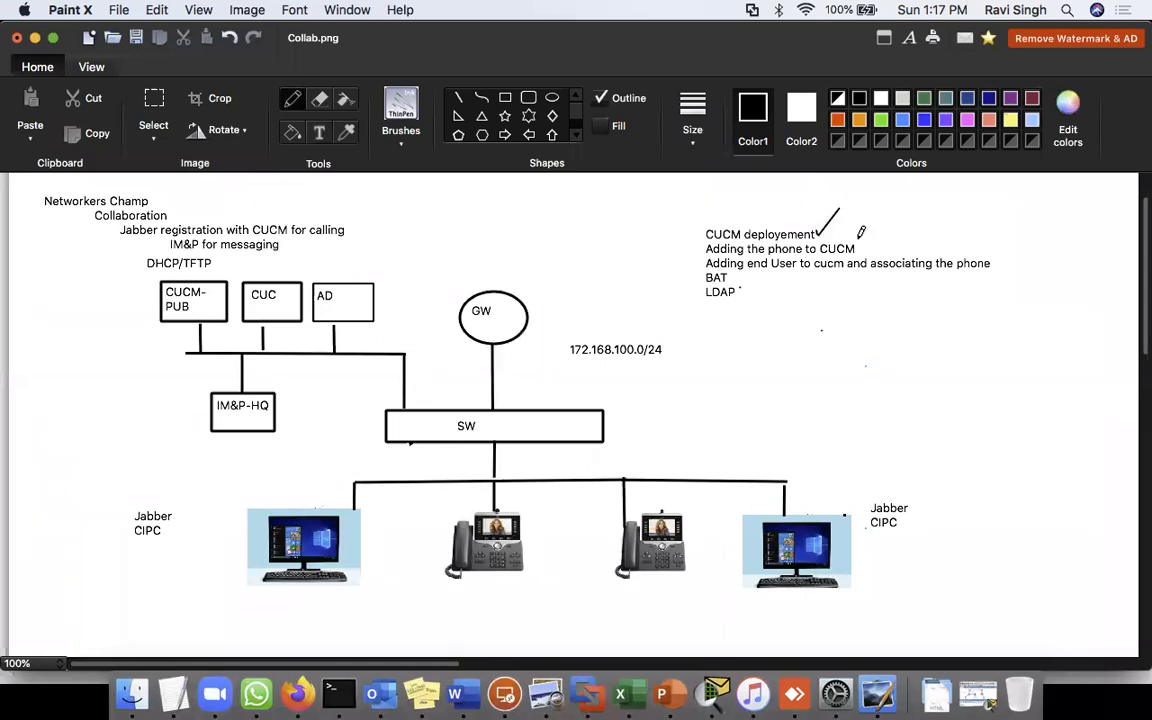
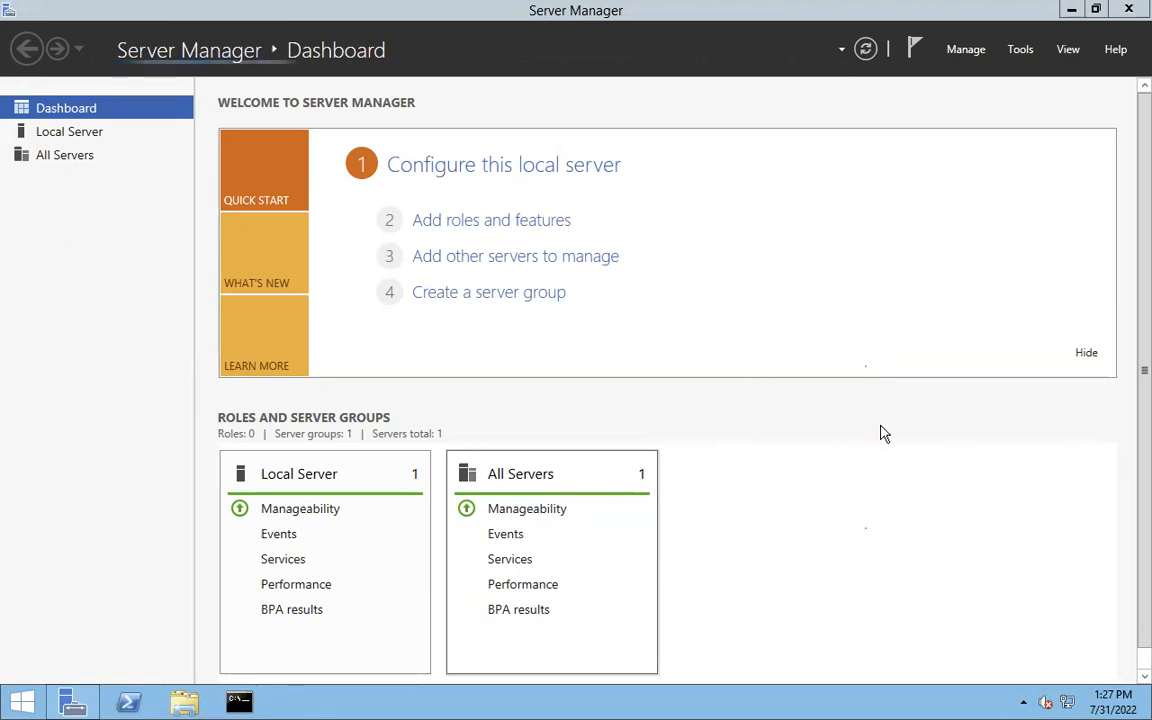
- Launch Active Directory Users and Computers and expand the champ.com domain
left_click(1020, 50)
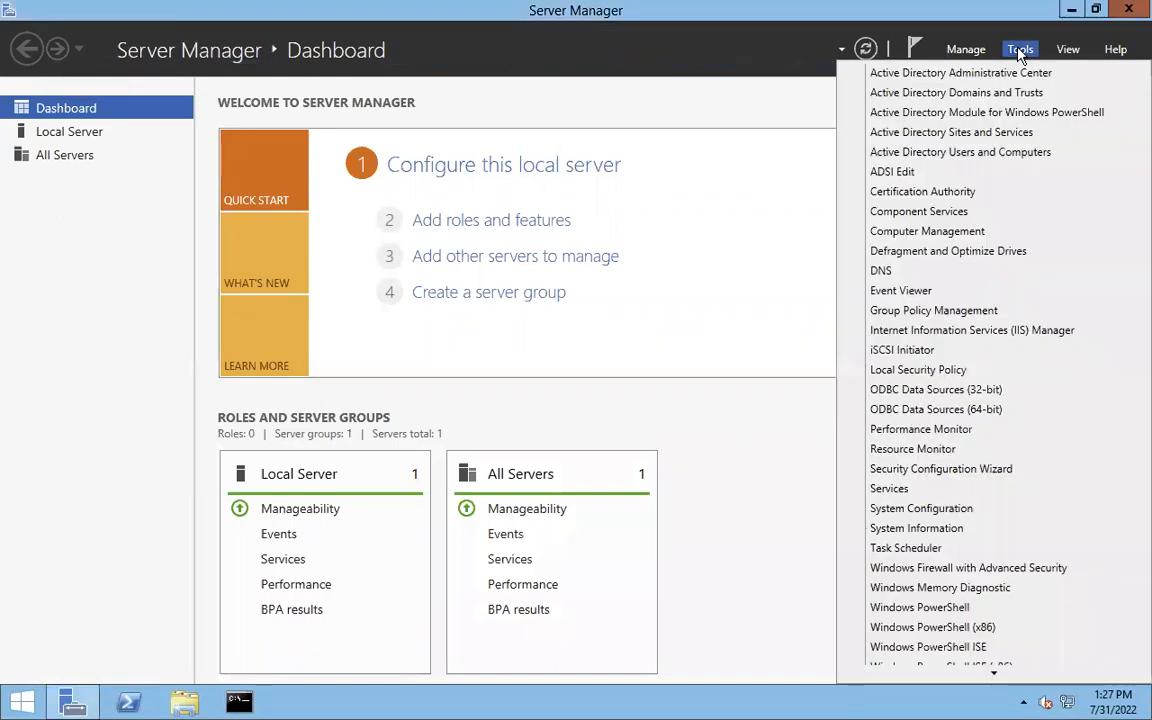
left_click(961, 162)
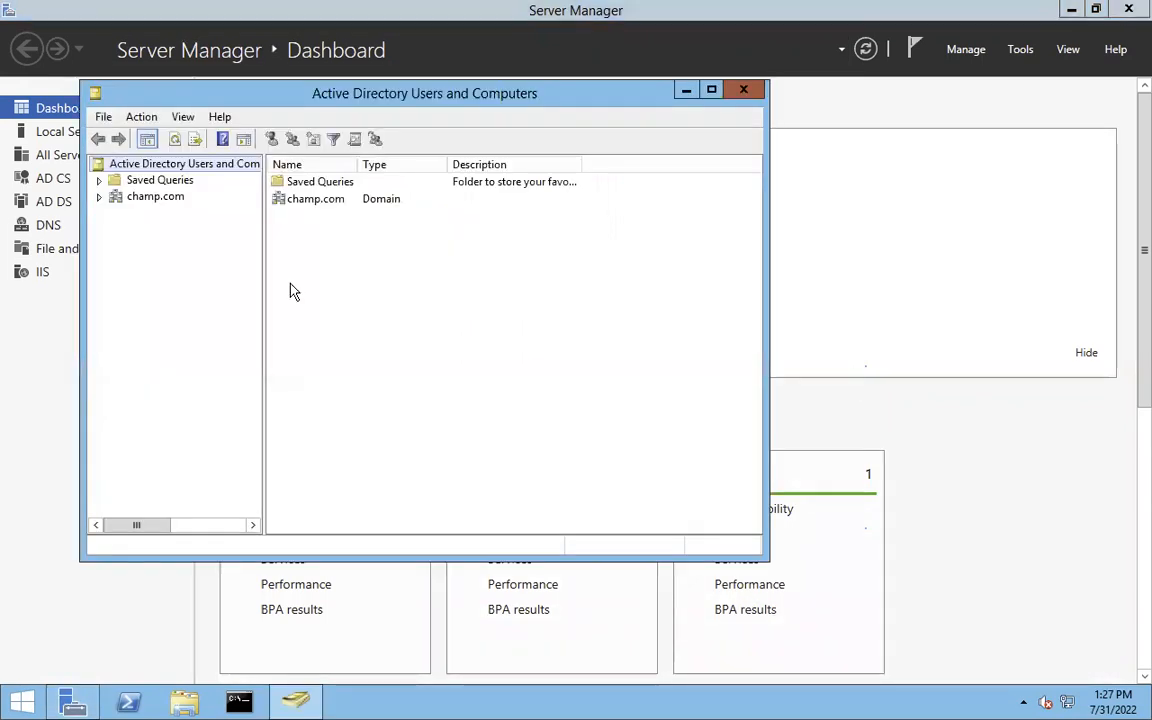
left_click(98, 199)
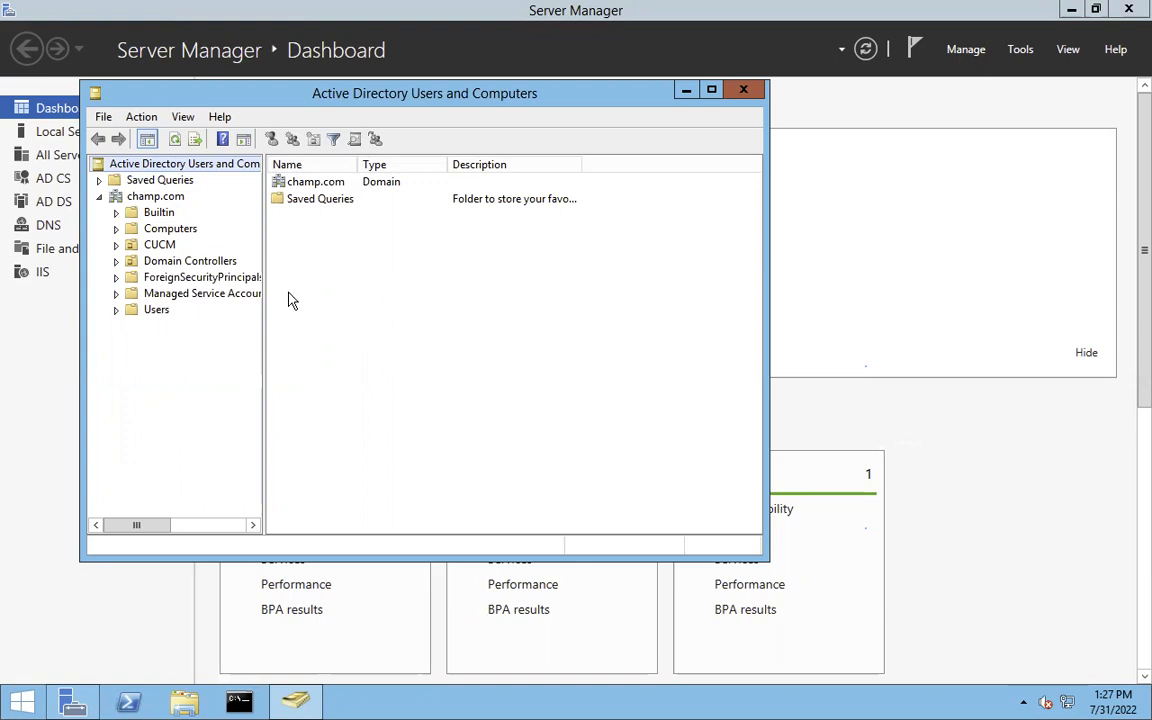
- Browse the Users container's accounts, then show the two sample users in the CUCM unit
left_click(160, 312)
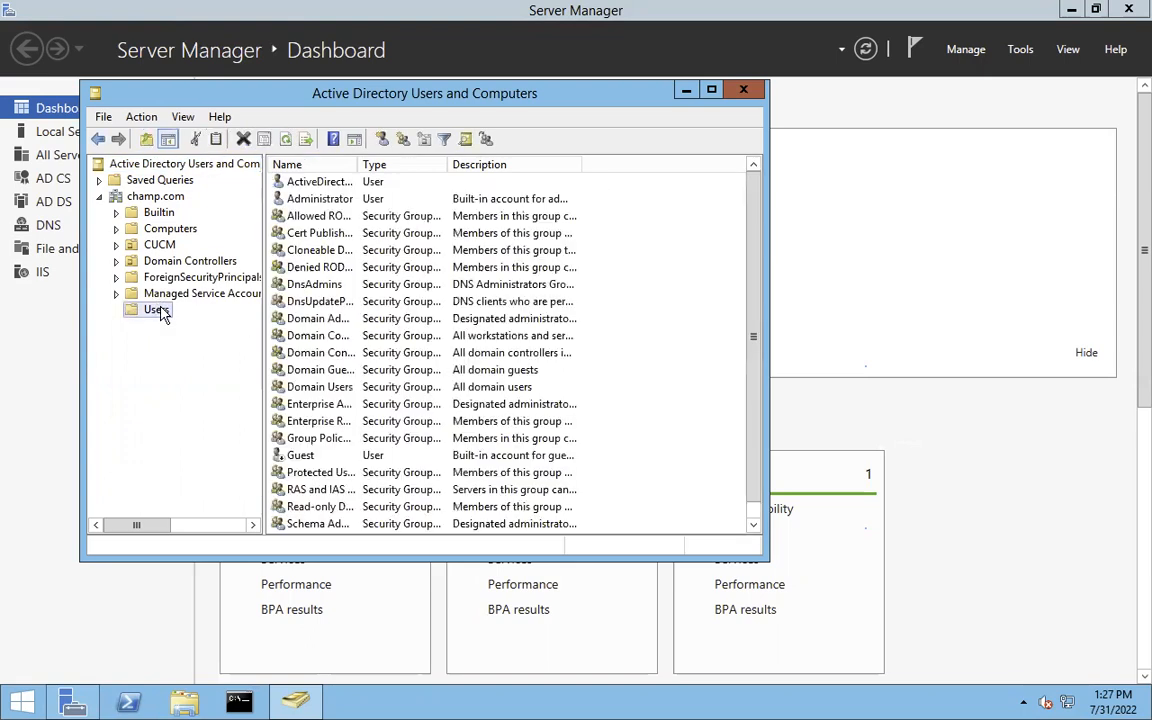
left_click(339, 183)
left_click_drag(357, 164, 437, 164)
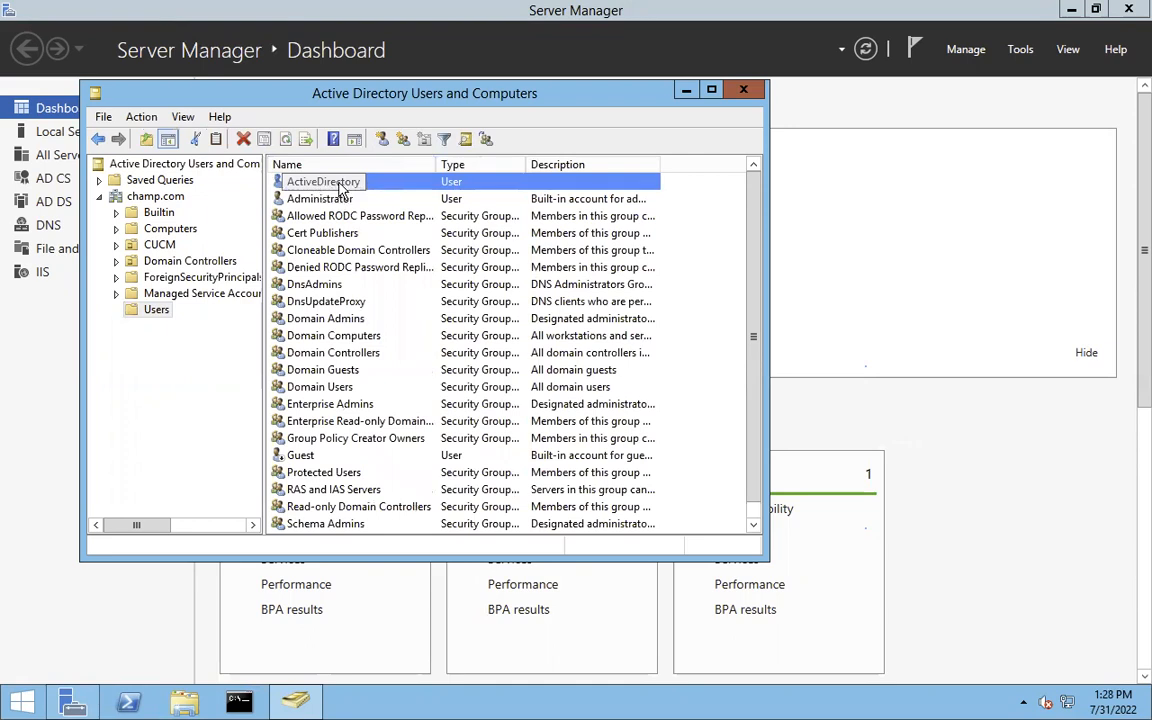
key("Return")
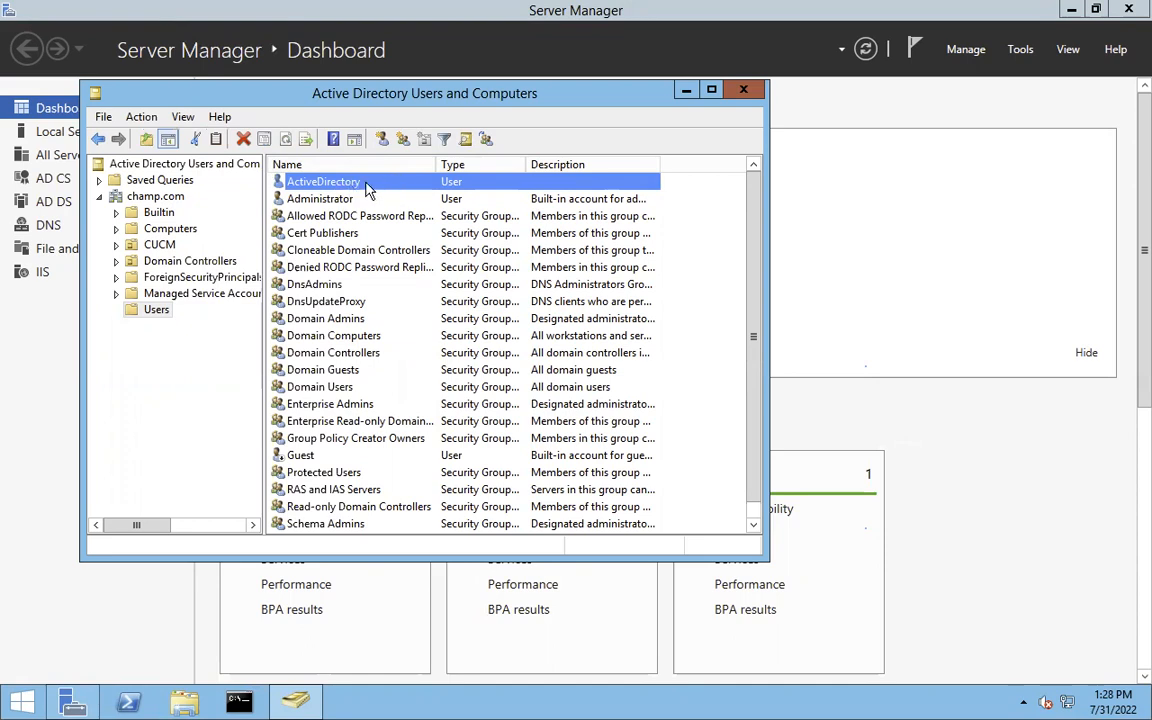
left_click(328, 184)
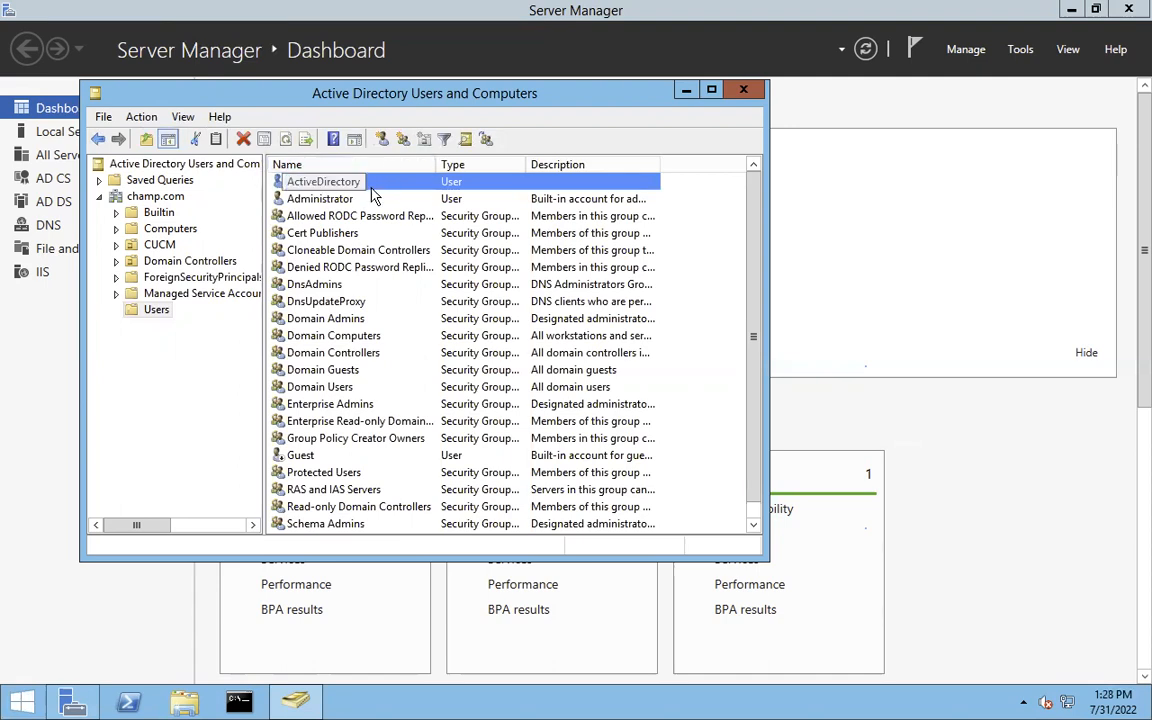
key("Return")
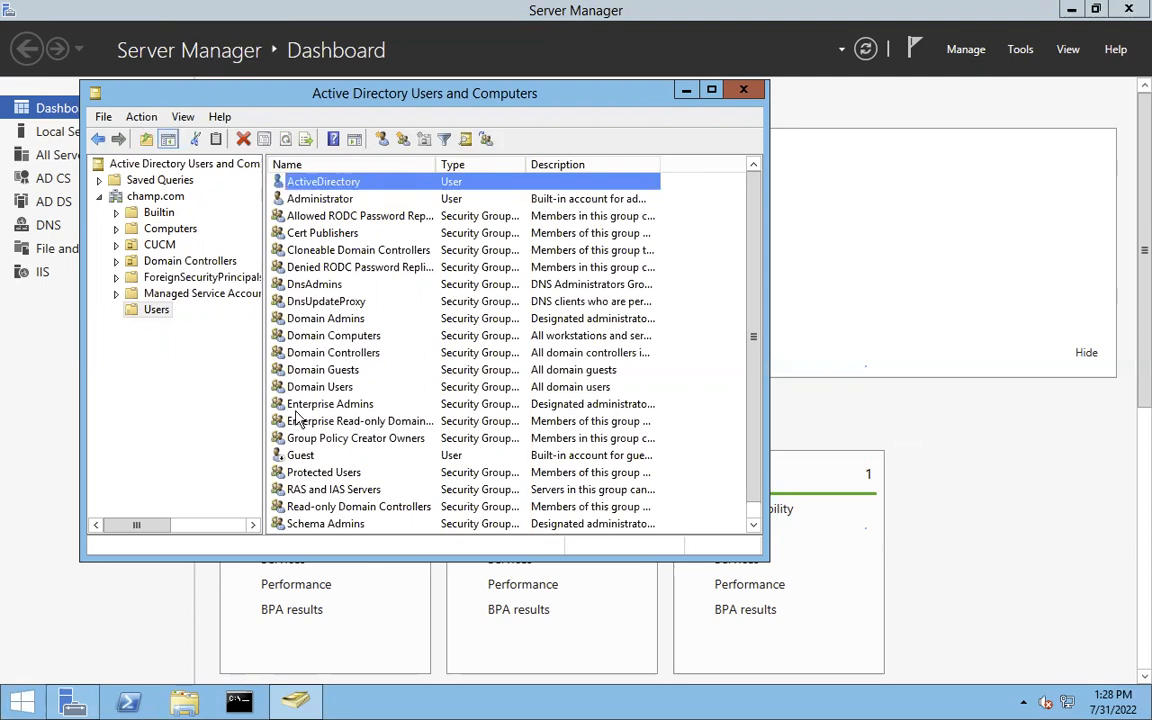
left_click(159, 246)
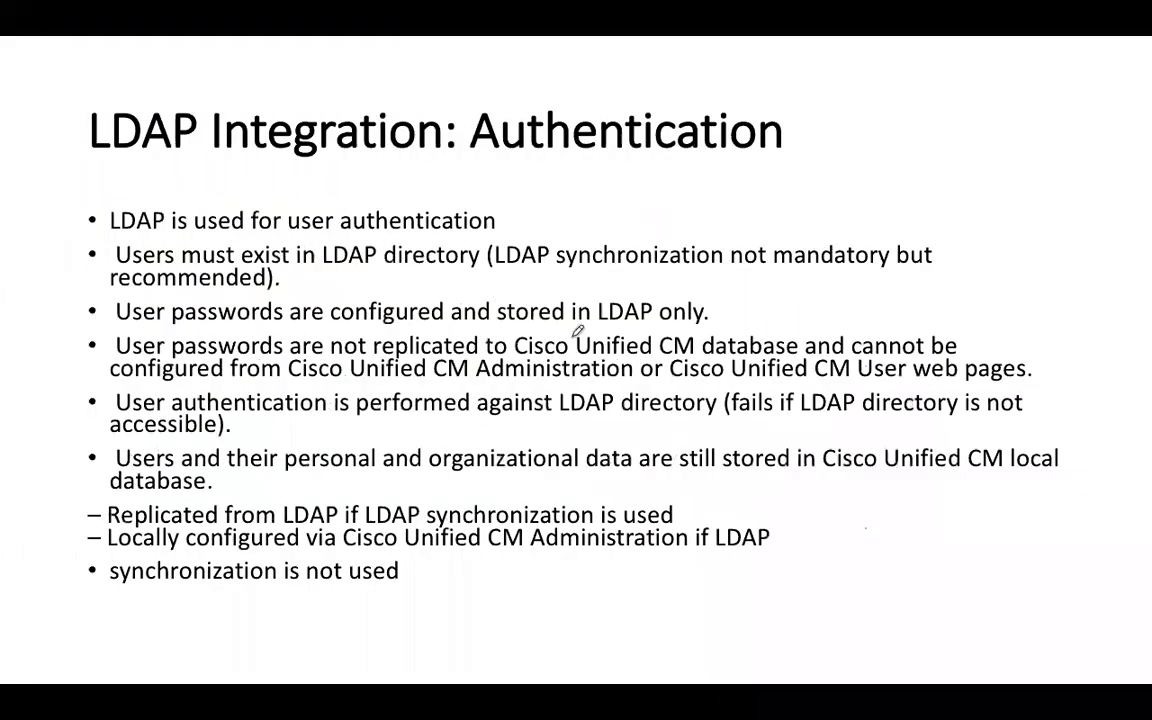
- Switch from the slide back to the Firefox CUCM user list
key("super+Tab")
key("super+Tab")
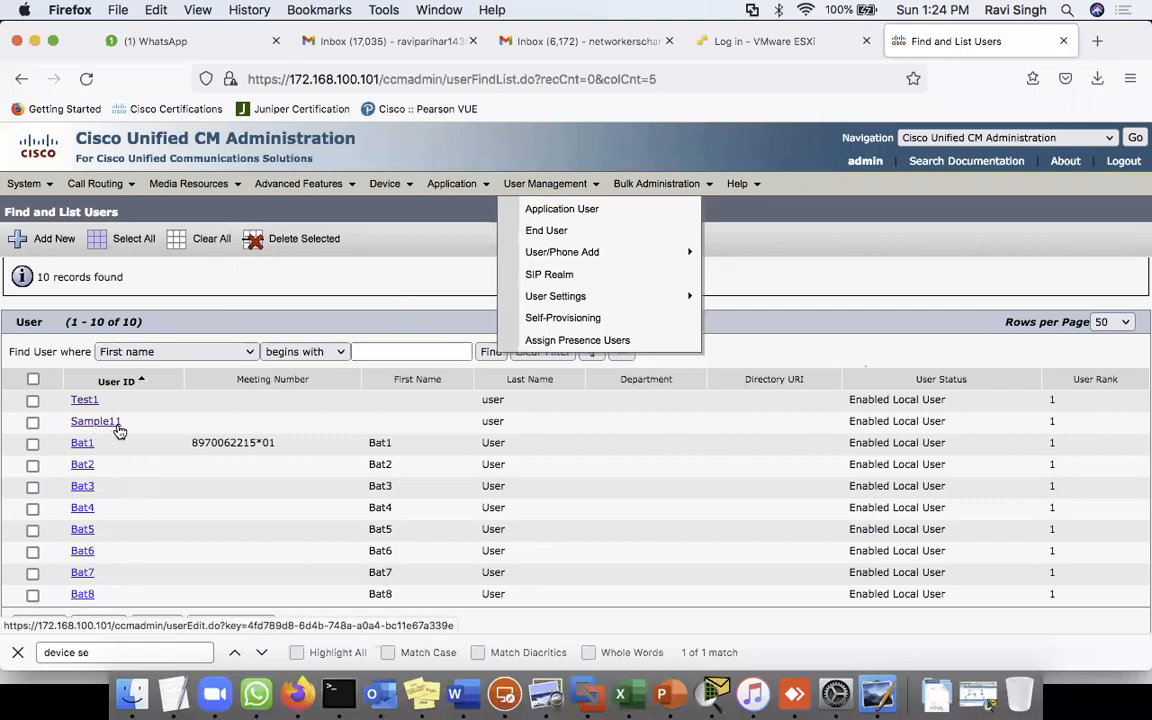
- Delete the local user Sample11
left_click(33, 422)
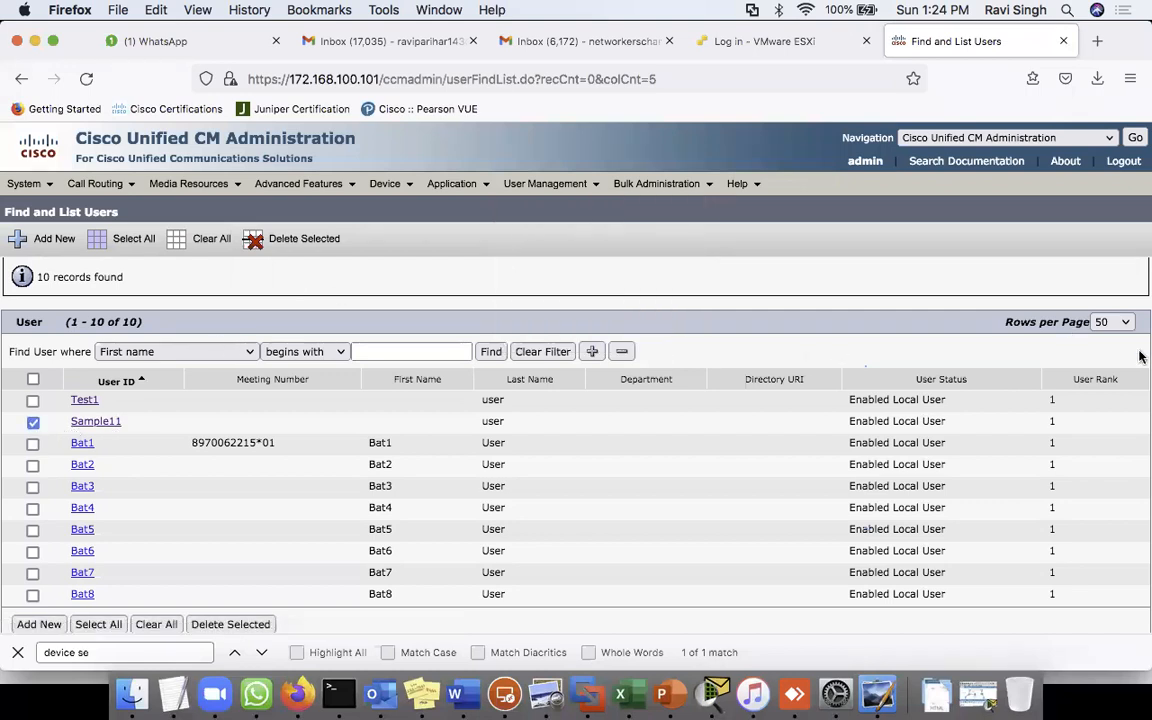
left_click(308, 250)
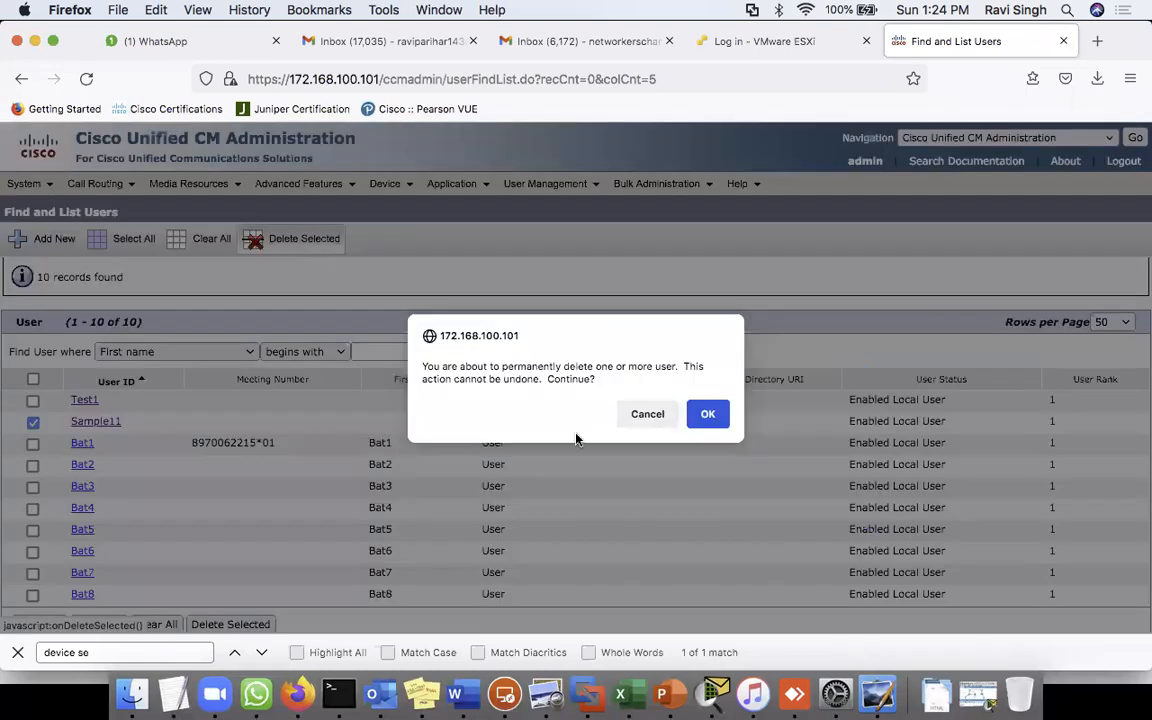
left_click(705, 412)
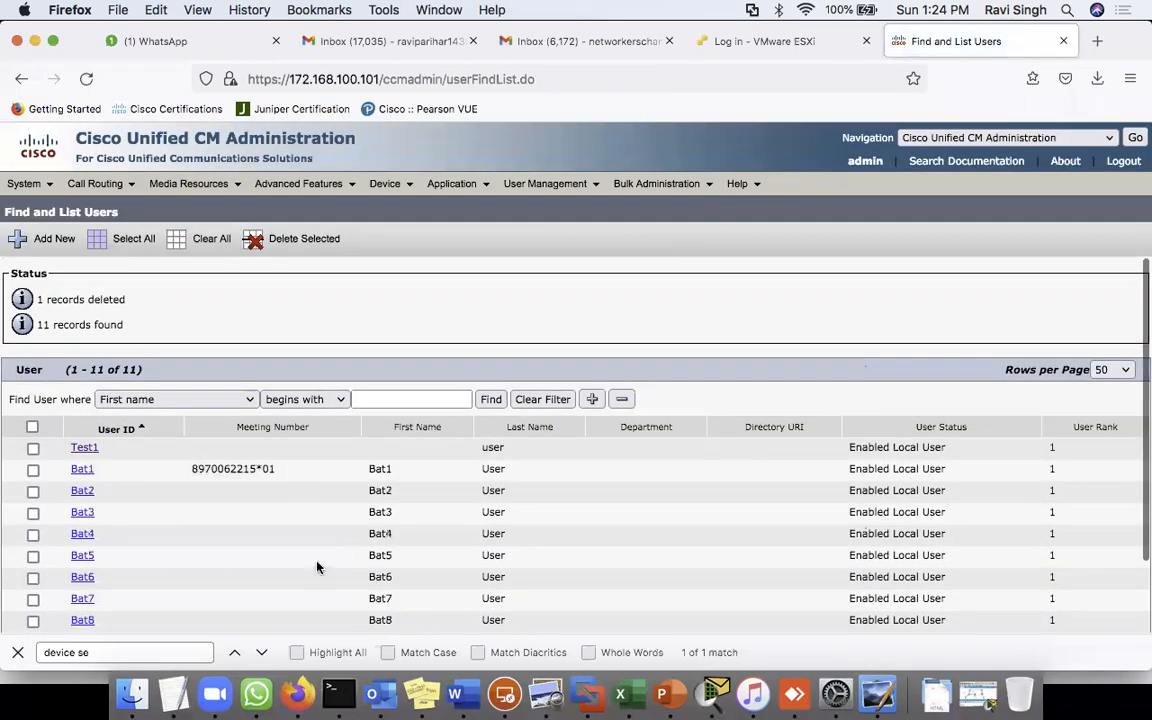
scroll(319, 560, "down", 2)
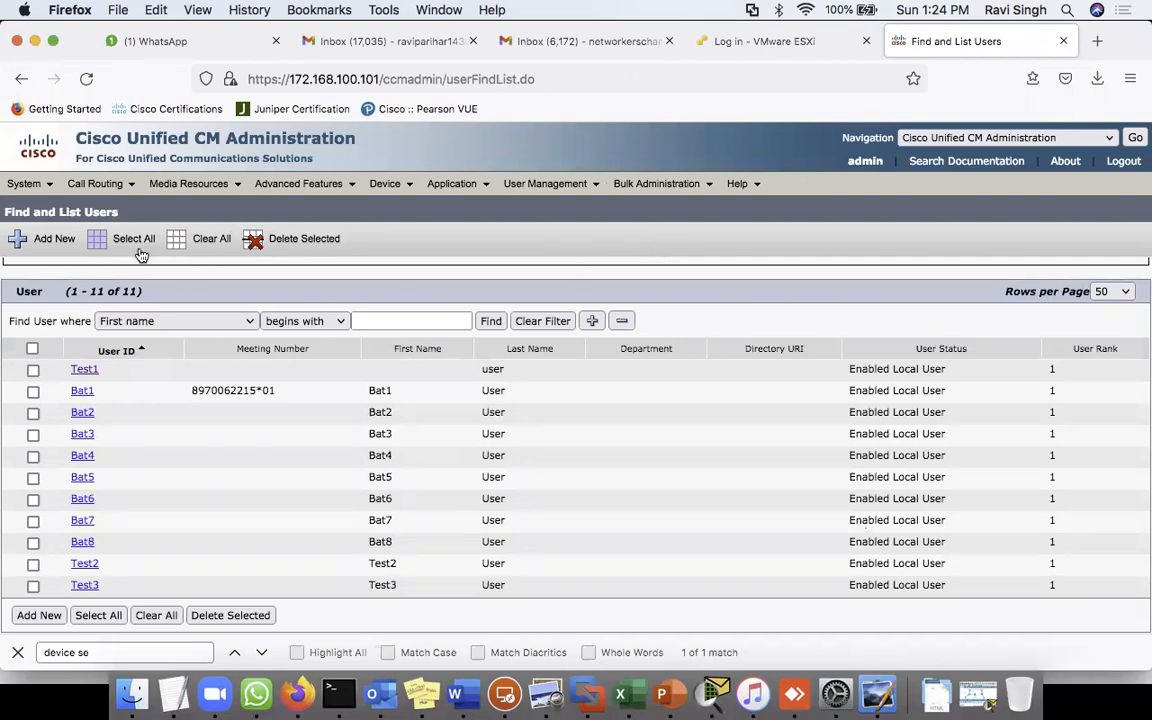
- In LDAP System, enable synchronizing from Microsoft Active Directory with sAMAccountName as user ID, and save
mouse_move(26, 184)
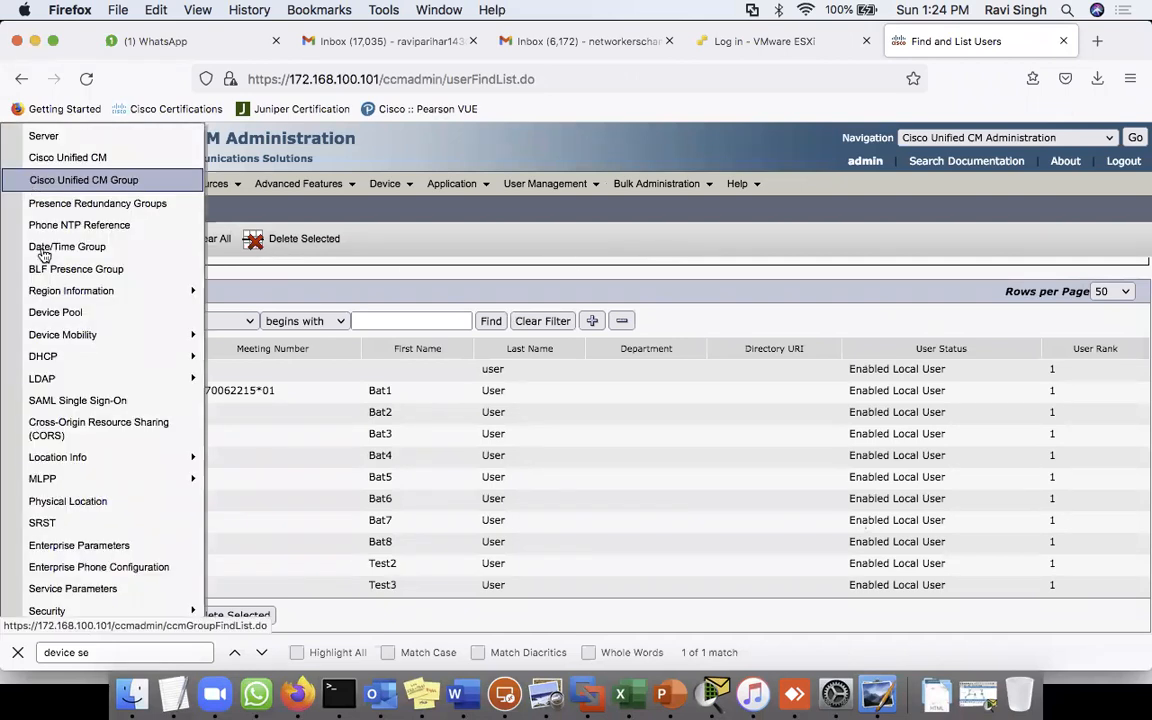
mouse_move(63, 380)
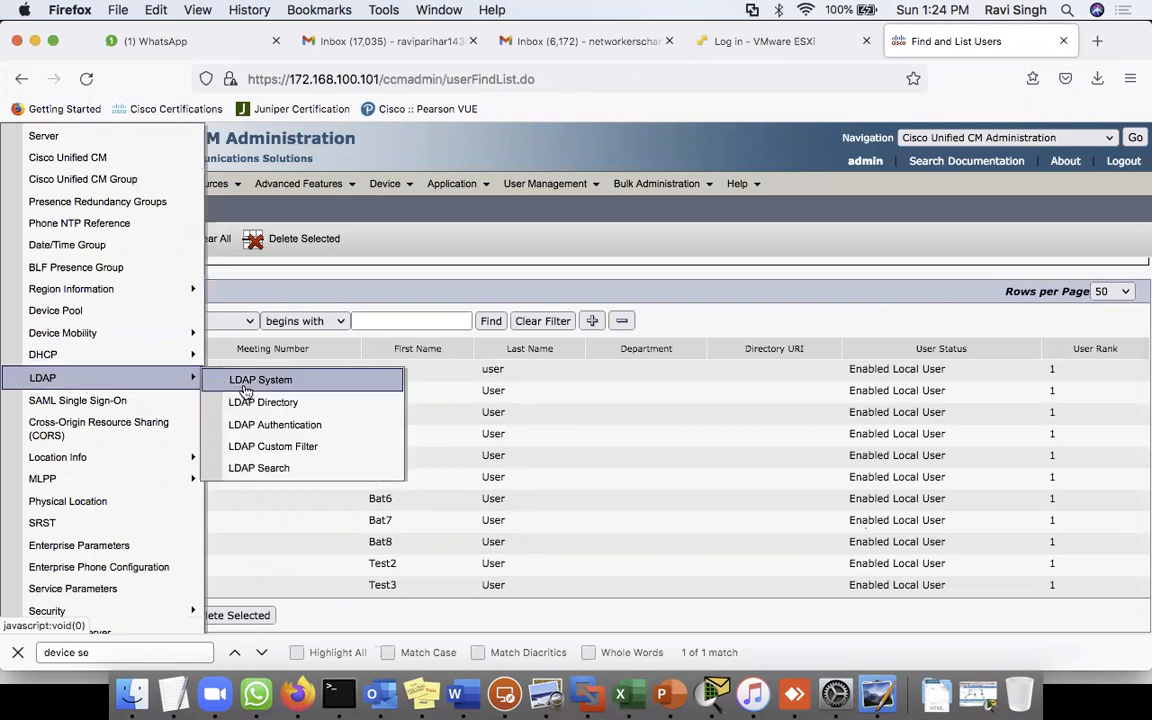
left_click(281, 386)
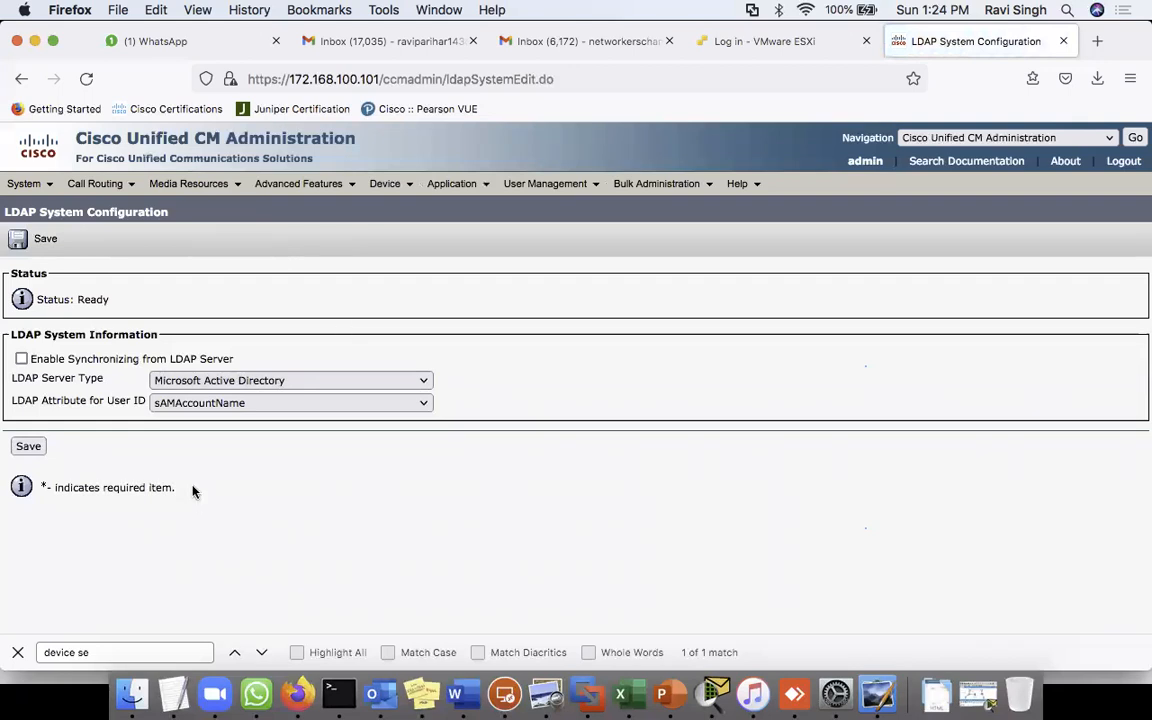
left_click(215, 383)
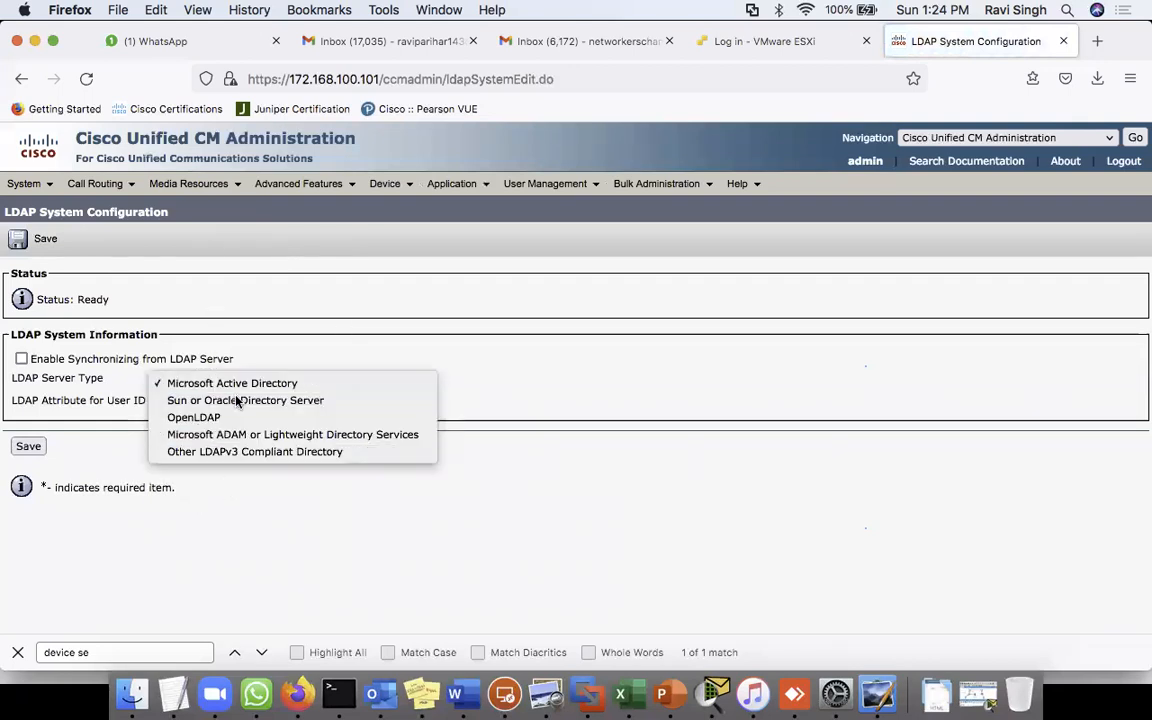
left_click(285, 347)
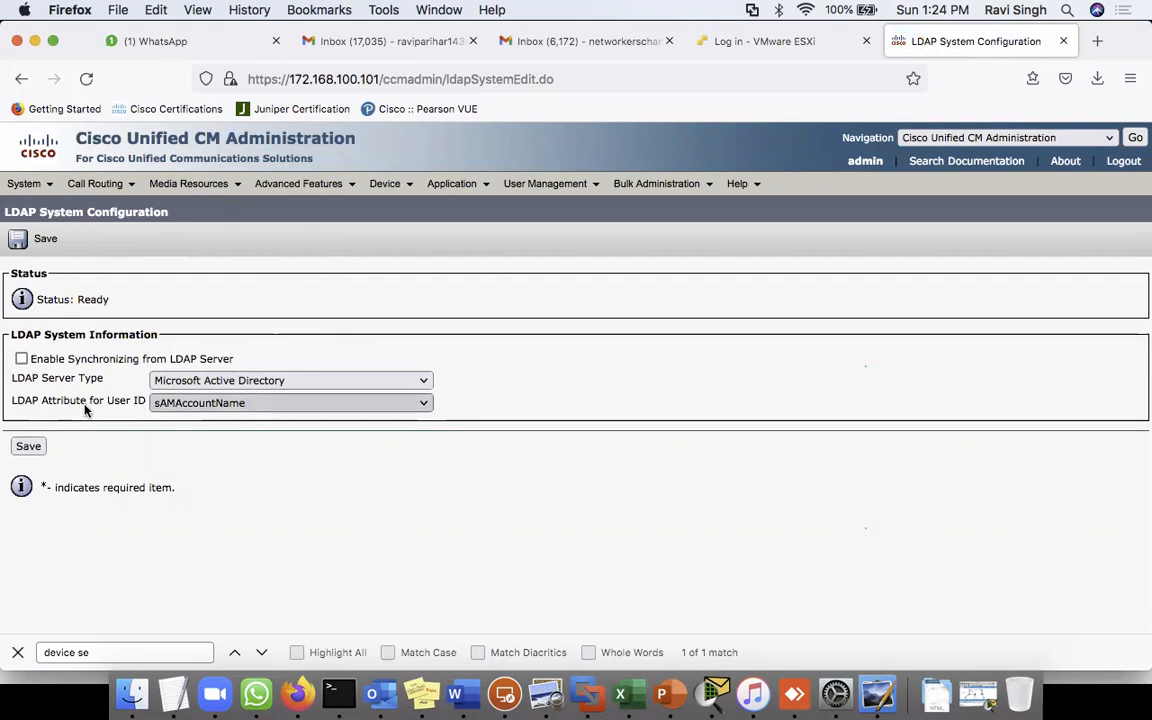
left_click(203, 411)
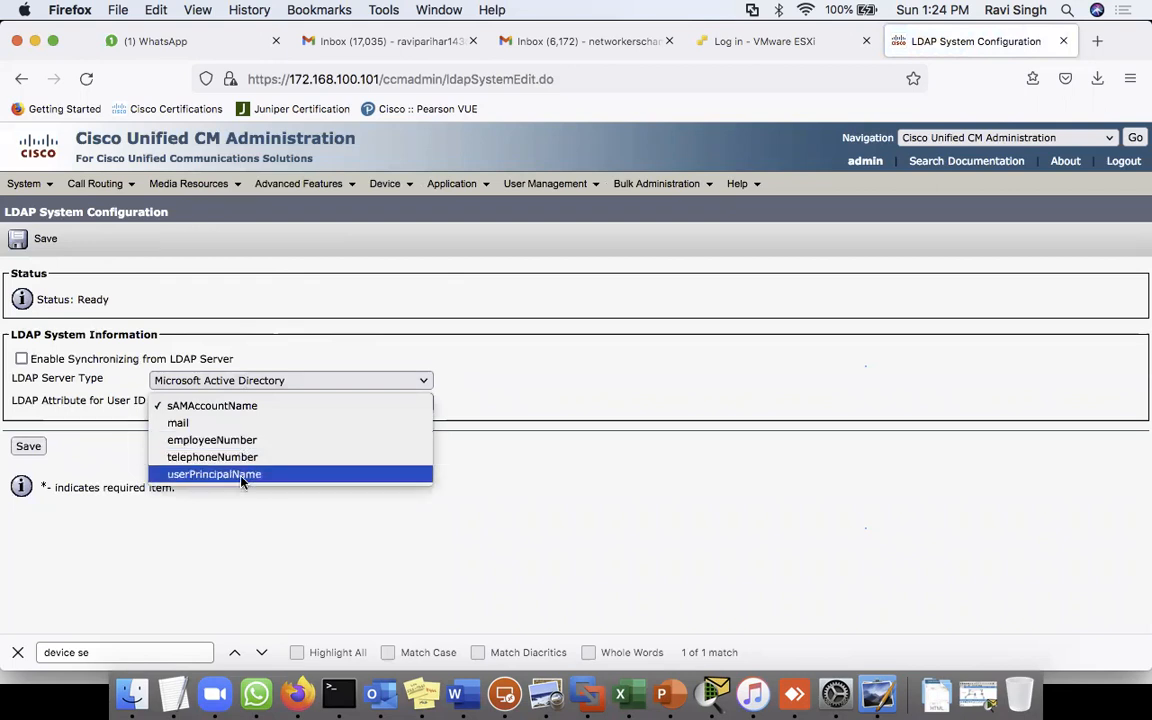
left_click(478, 338)
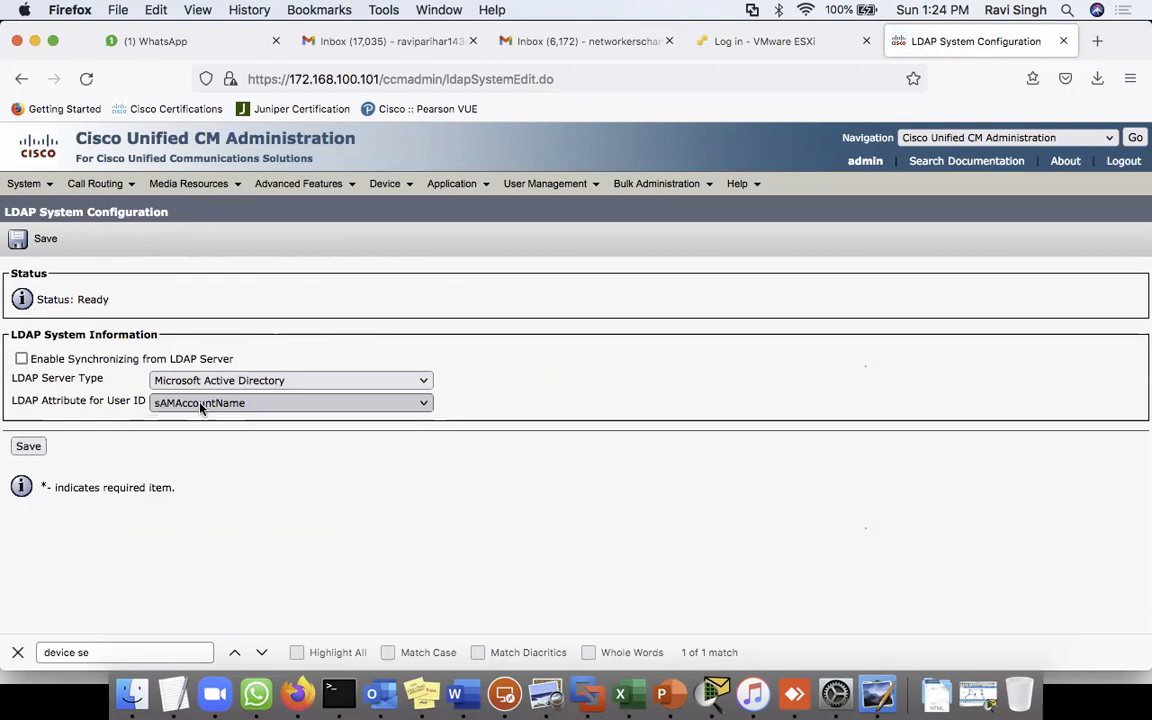
left_click(22, 360)
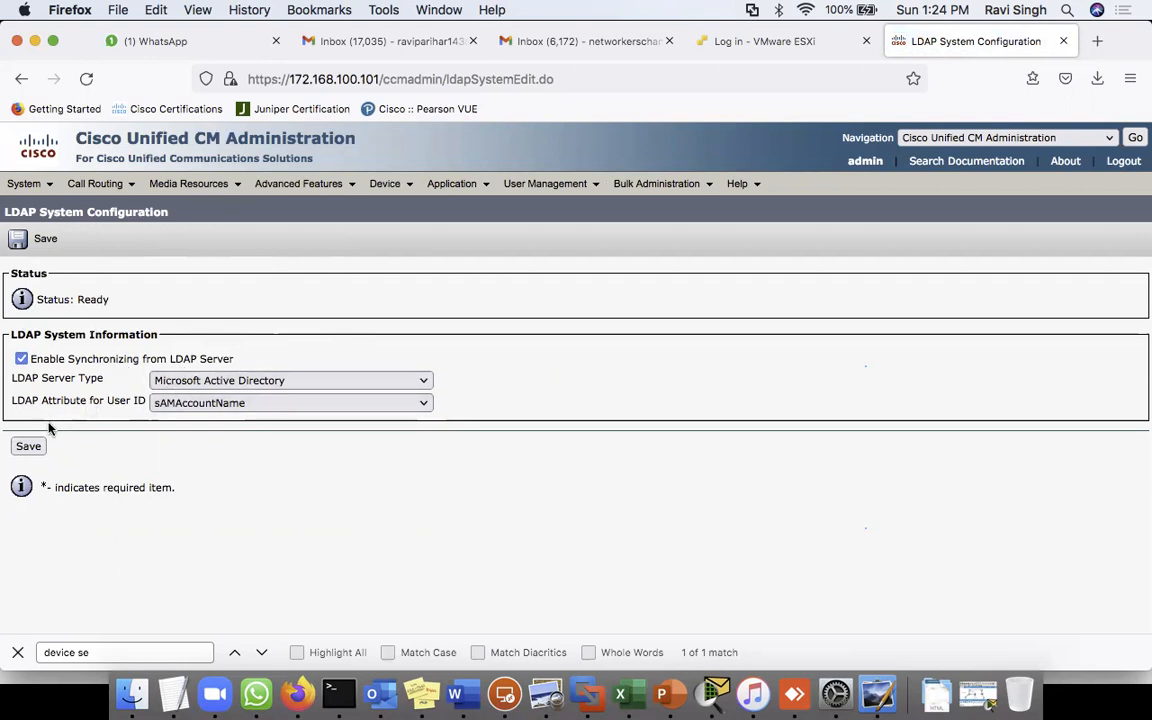
left_click(28, 446)
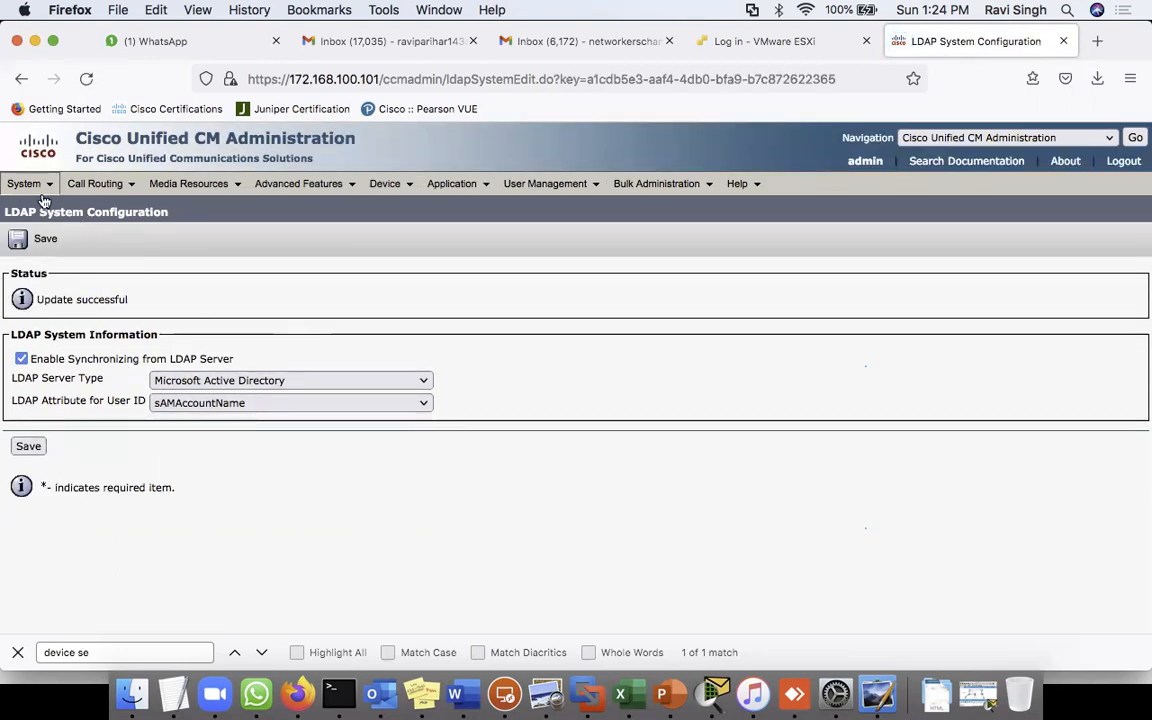
mouse_move(24, 184)
mouse_move(97, 381)
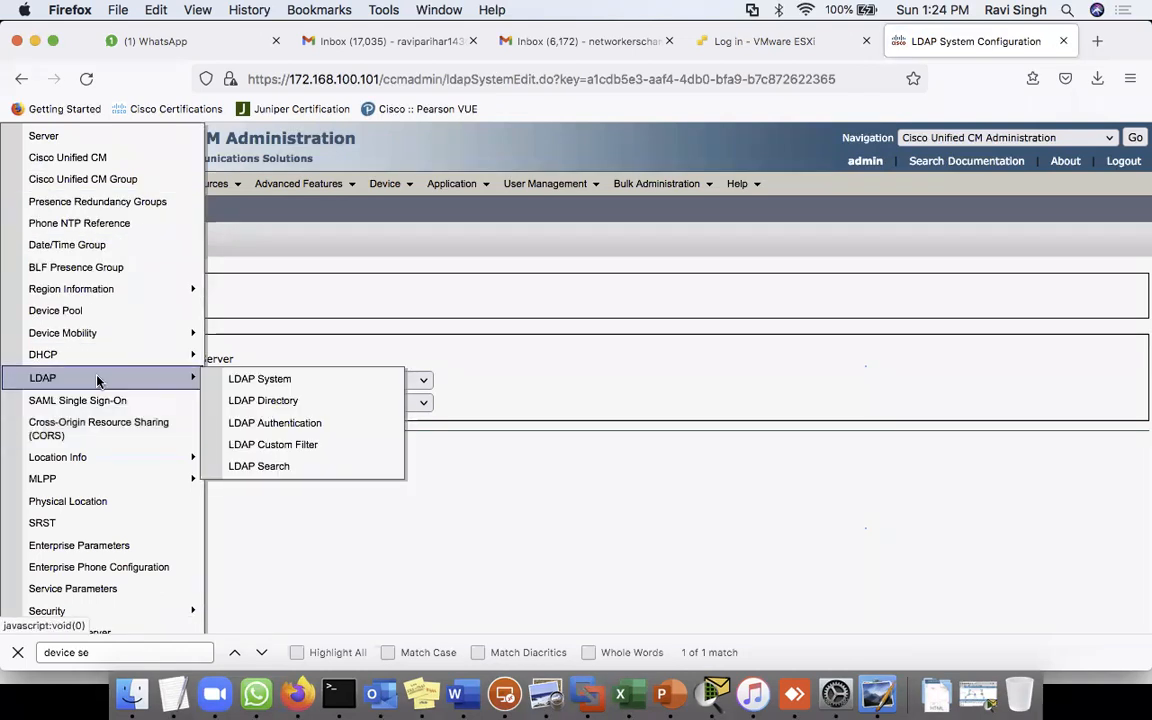
- Add a new LDAP directory configuration named AD
left_click(287, 408)
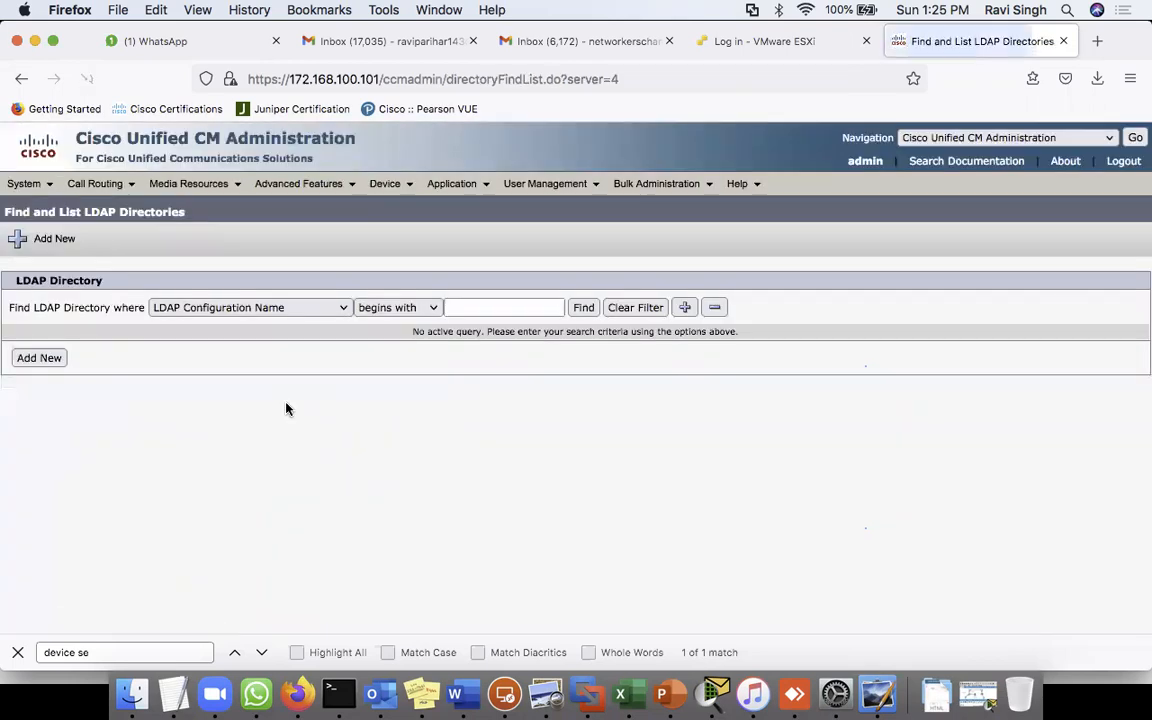
left_click(582, 312)
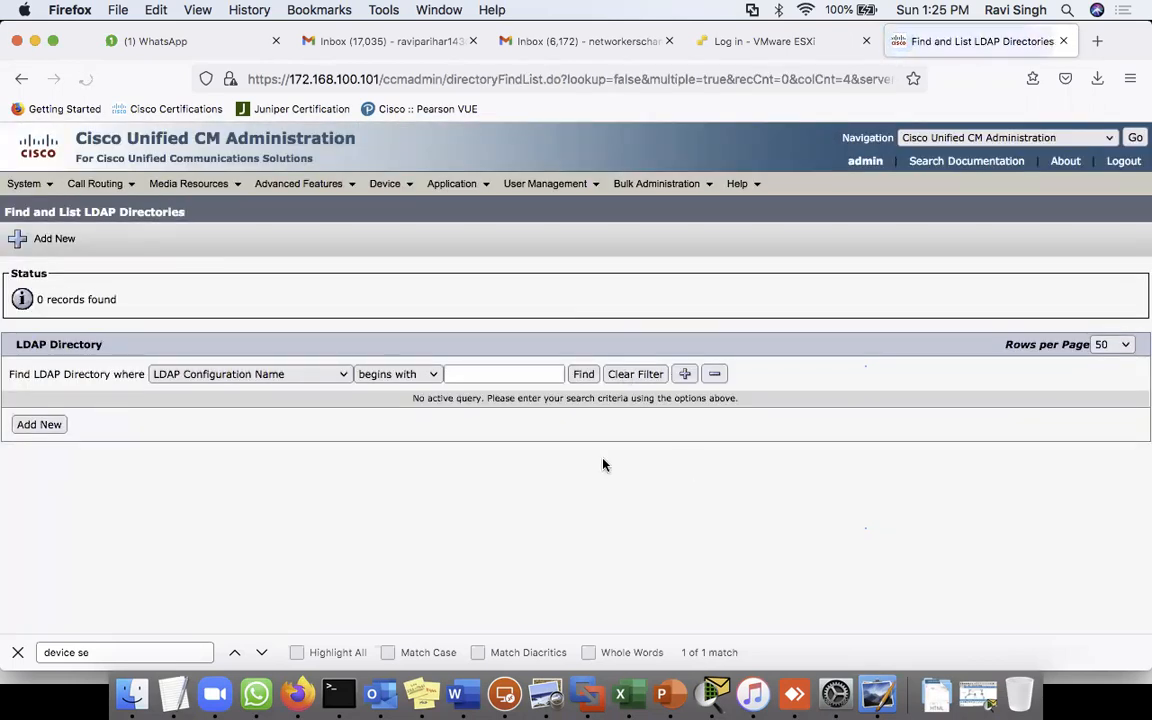
left_click(38, 428)
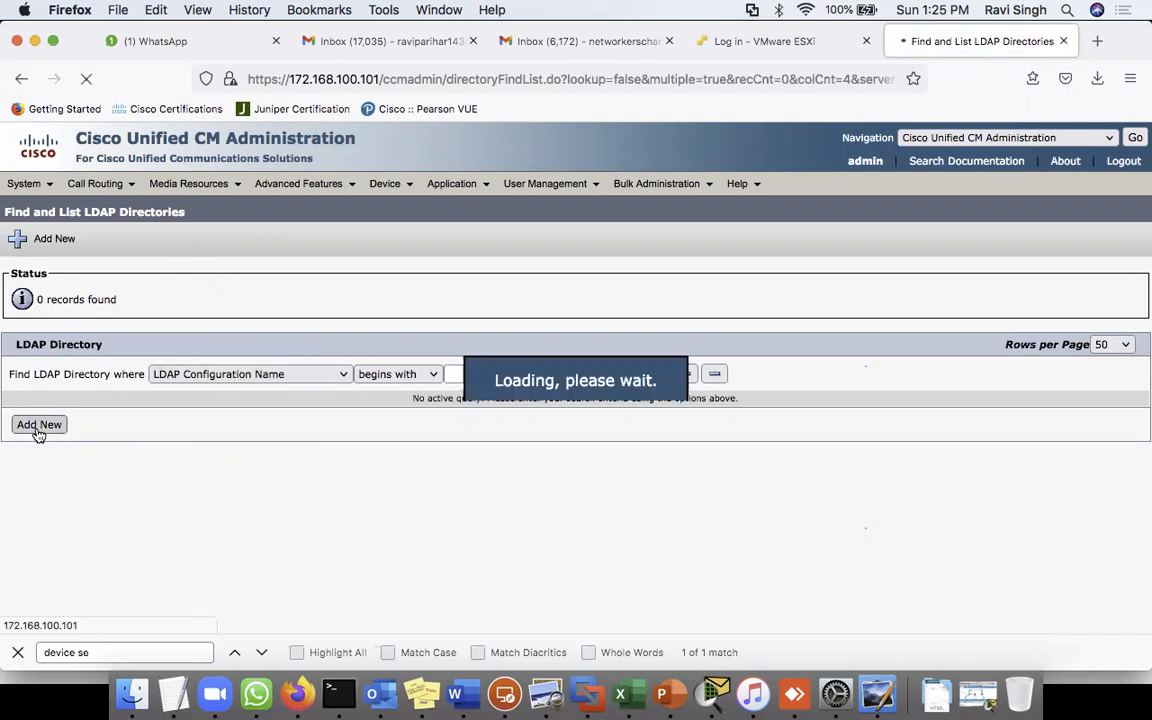
left_click(248, 366)
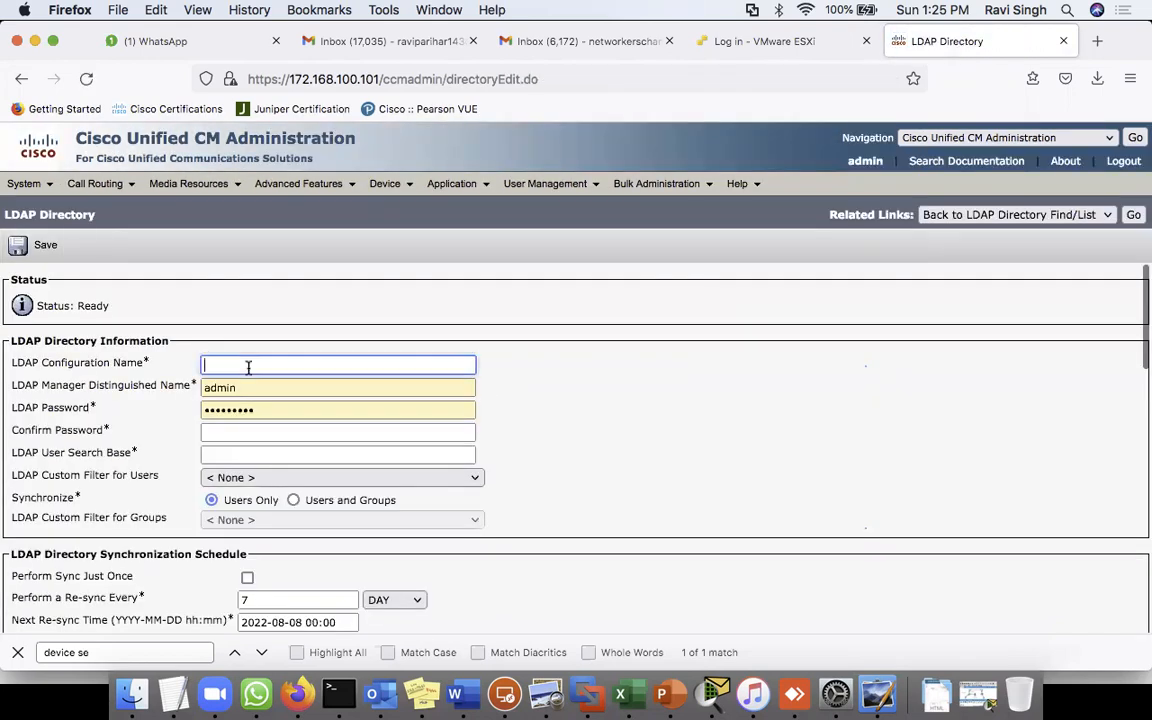
type("AD")
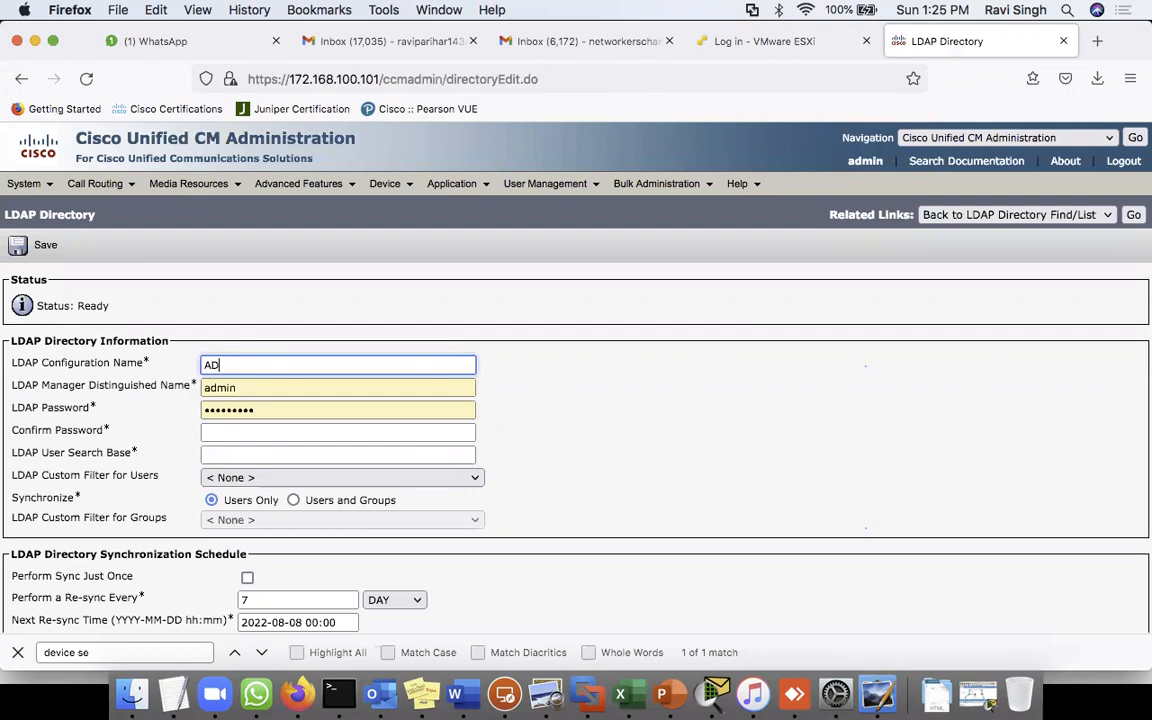
- Enter the champ.com manager distinguished name and its password with confirmation
left_click(252, 389)
double_click(252, 389)
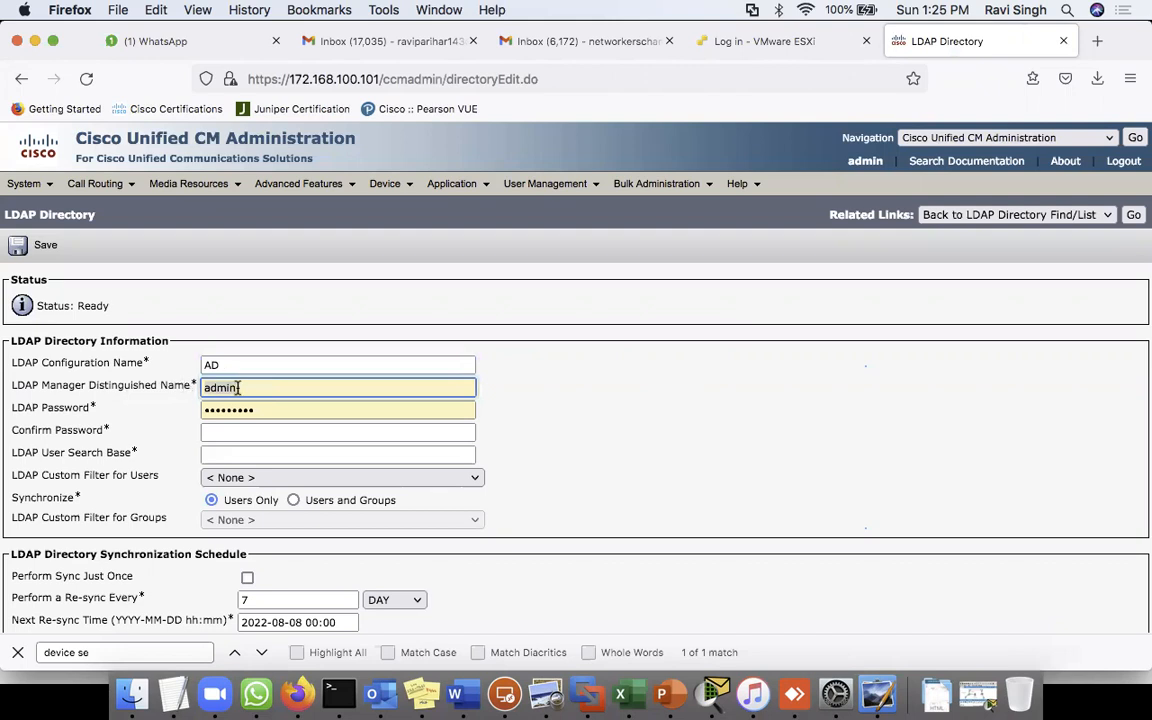
type("Ad")
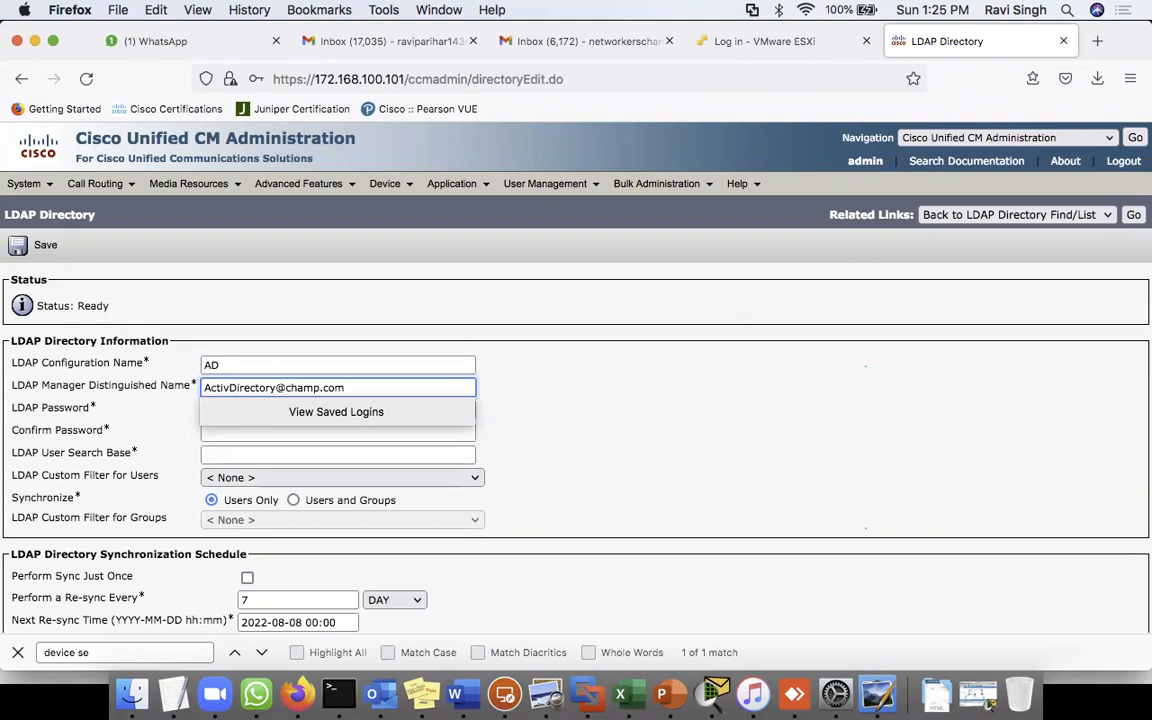
left_click(622, 382)
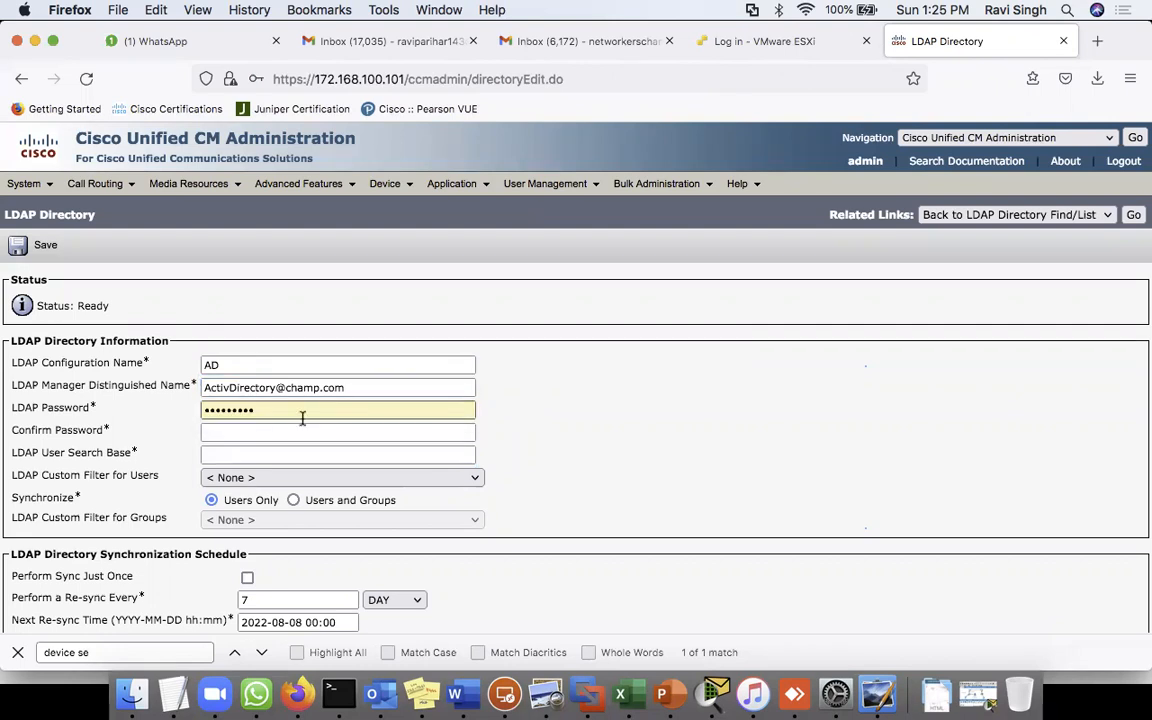
double_click(225, 411)
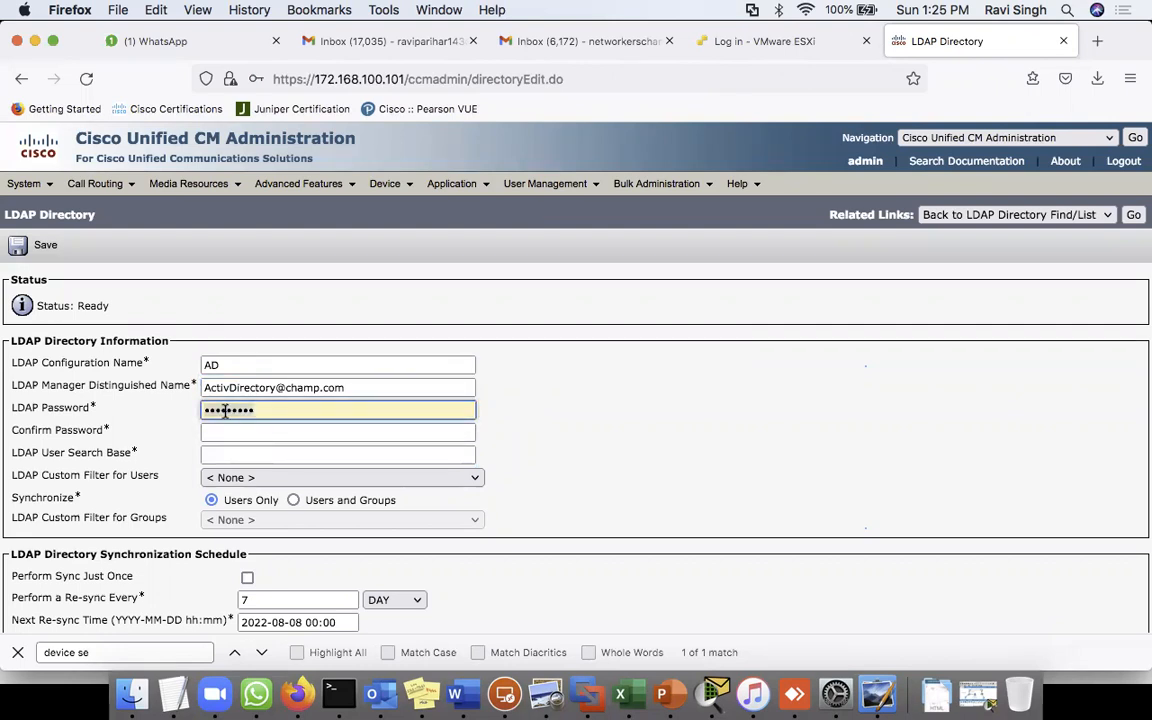
type("C")
type("•••••••")
left_click(255, 433)
type("C")
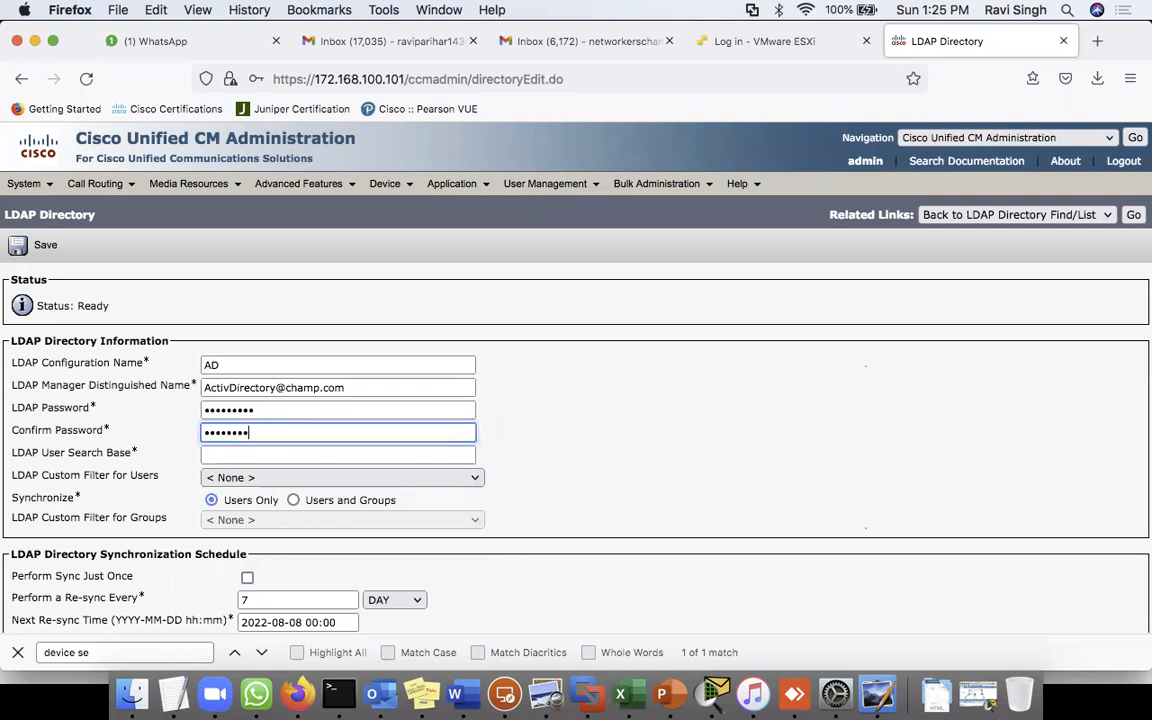
left_click(650, 388)
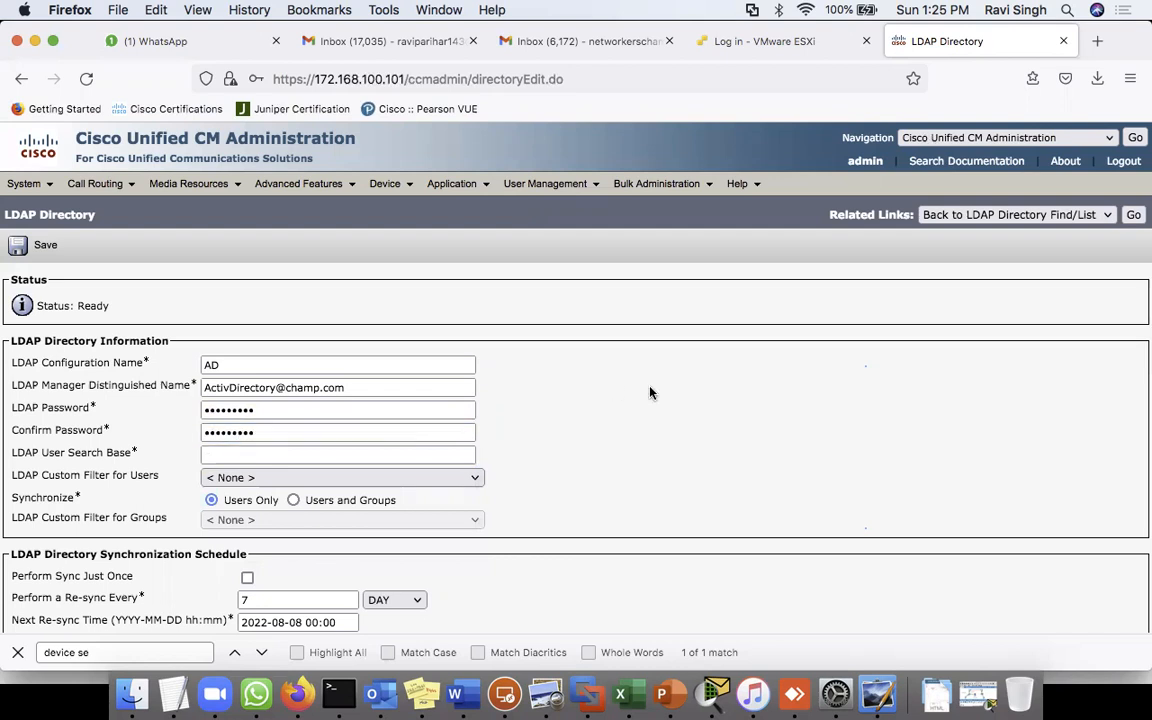
- Enter user search base OU=CUCM, DC=champ, DC=com and fix the misspelled manager name
left_click(248, 457)
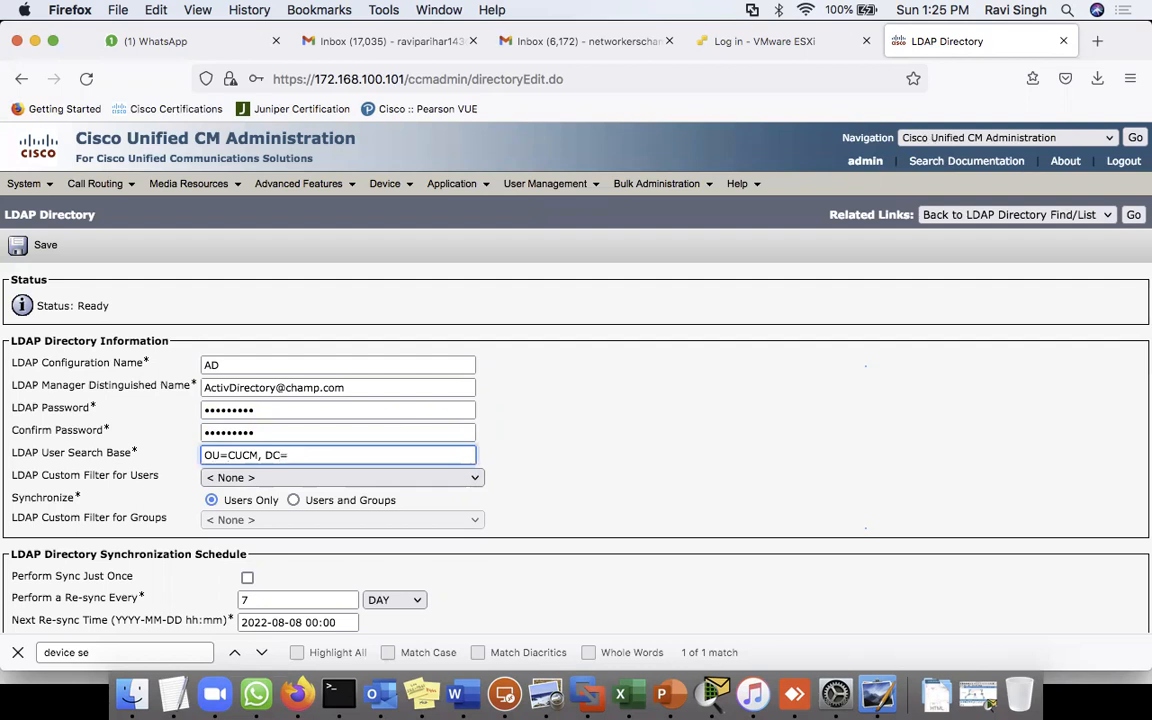
key("BackSpace")
type("DC=com")
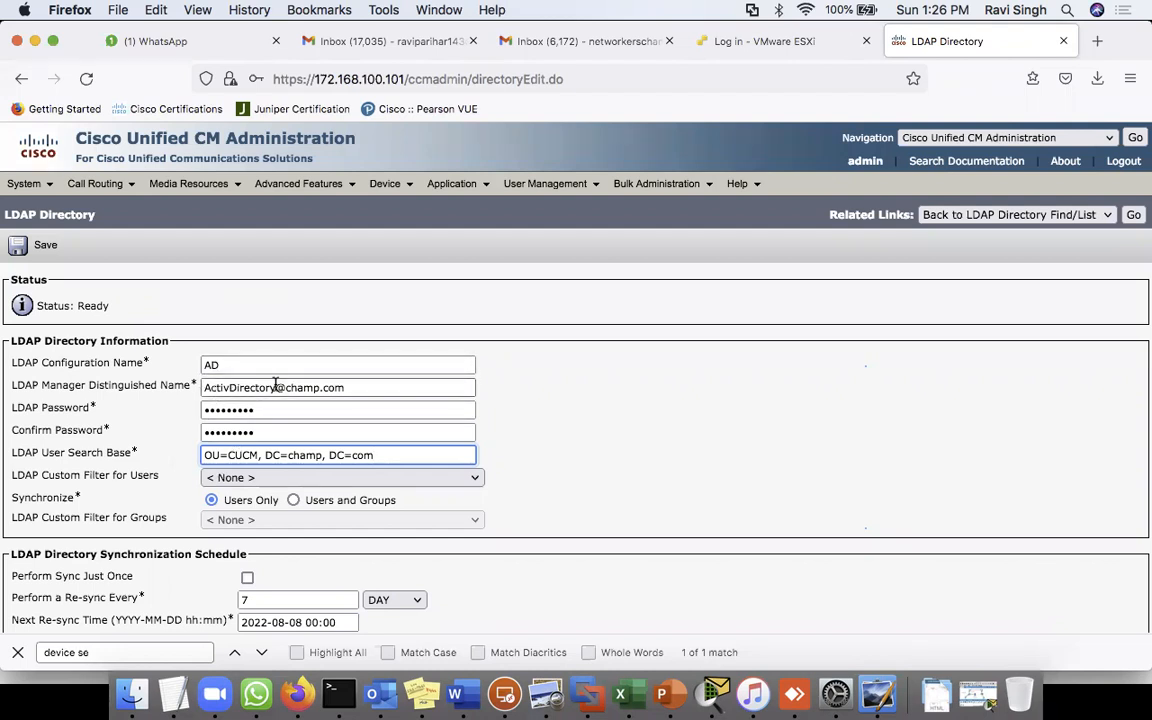
left_click(227, 388)
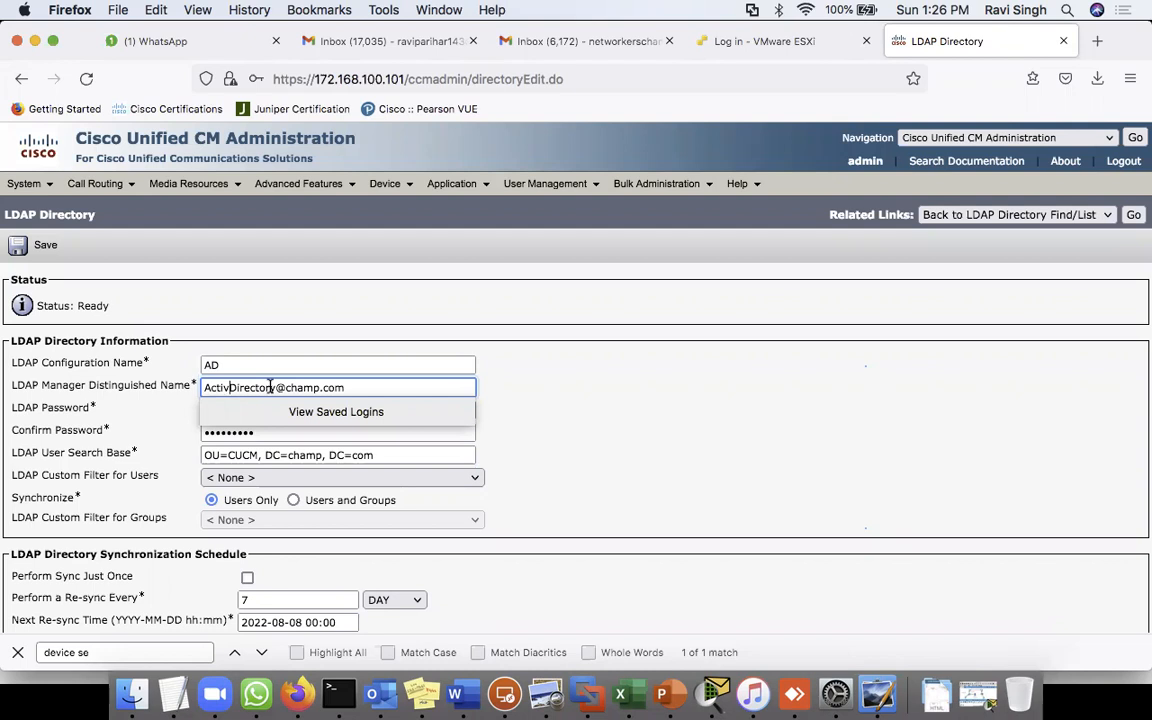
left_click(596, 411)
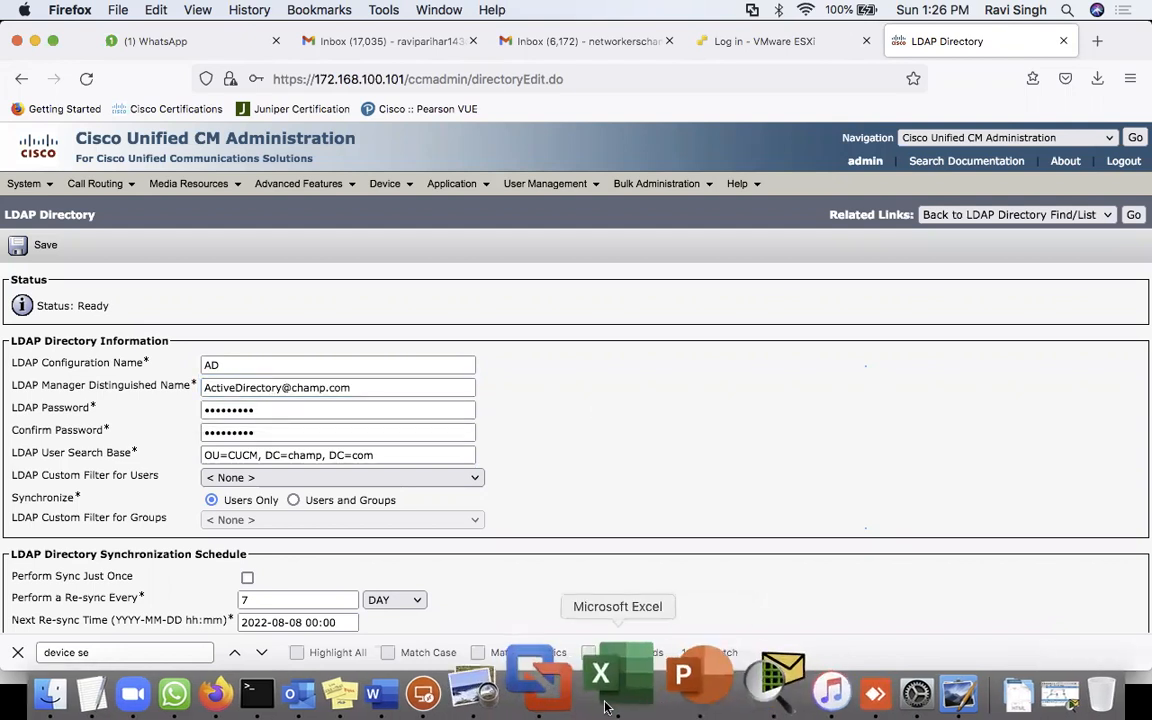
left_click(504, 693)
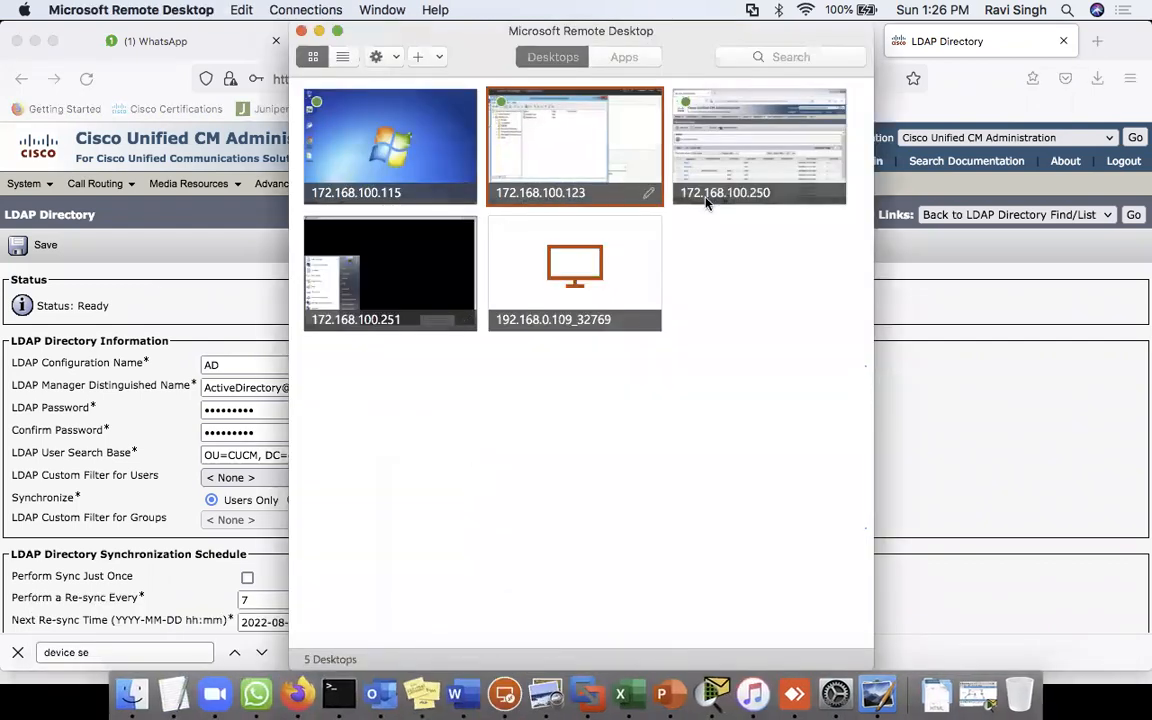
double_click(636, 178)
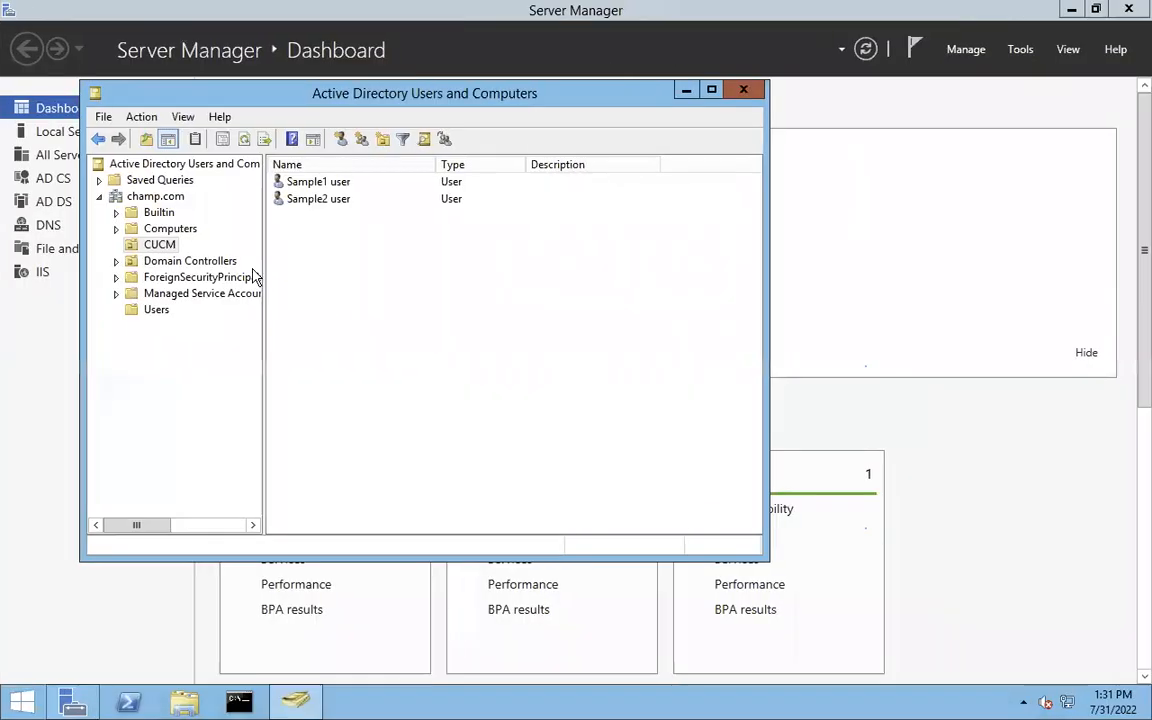
left_click(155, 310)
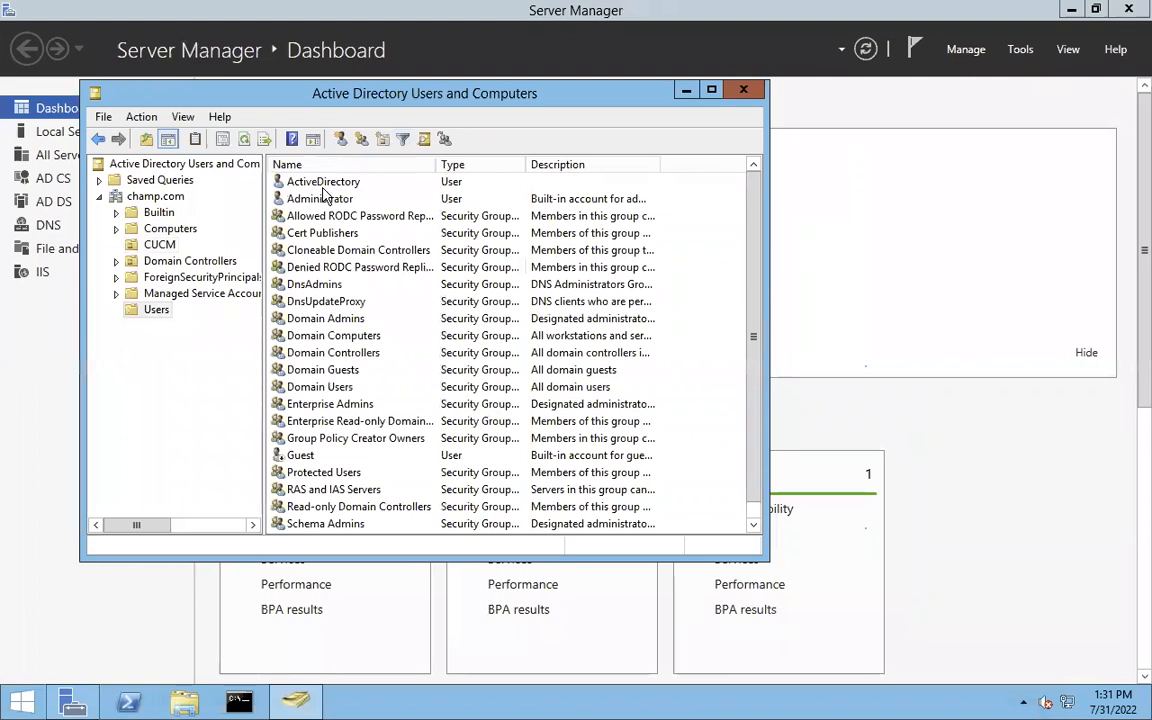
key("ctrl+Left")
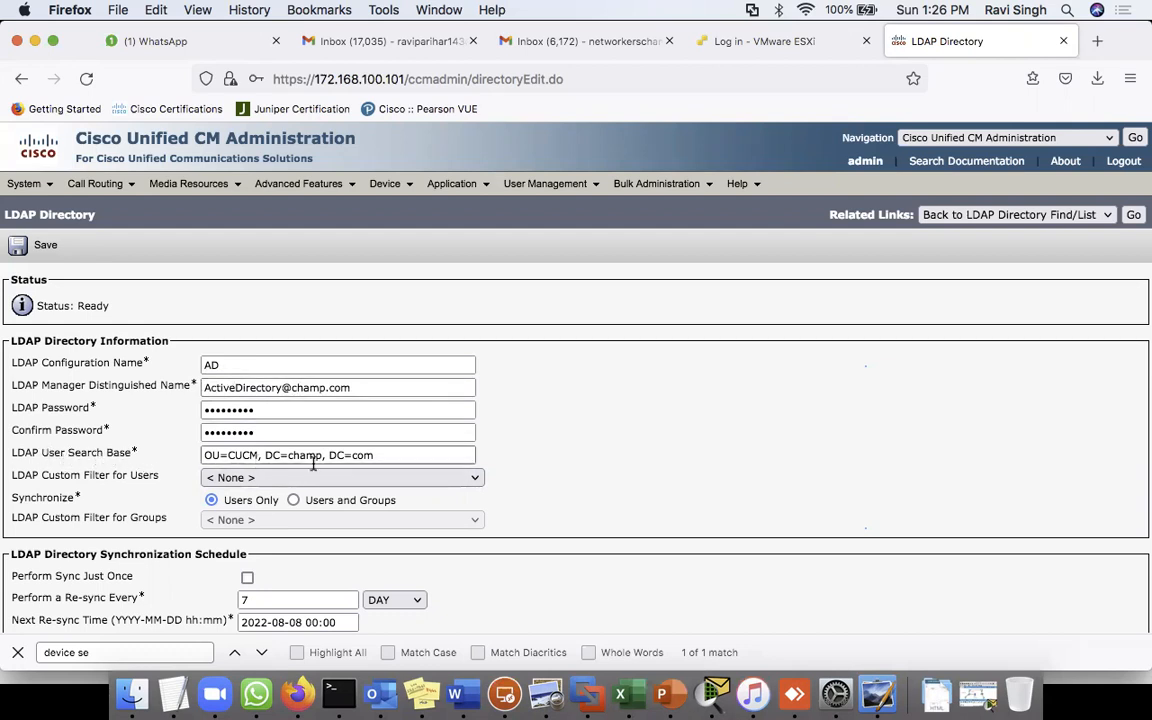
left_click(387, 455)
- Review the search base text and enable Perform Sync Just Once
key("super+a")
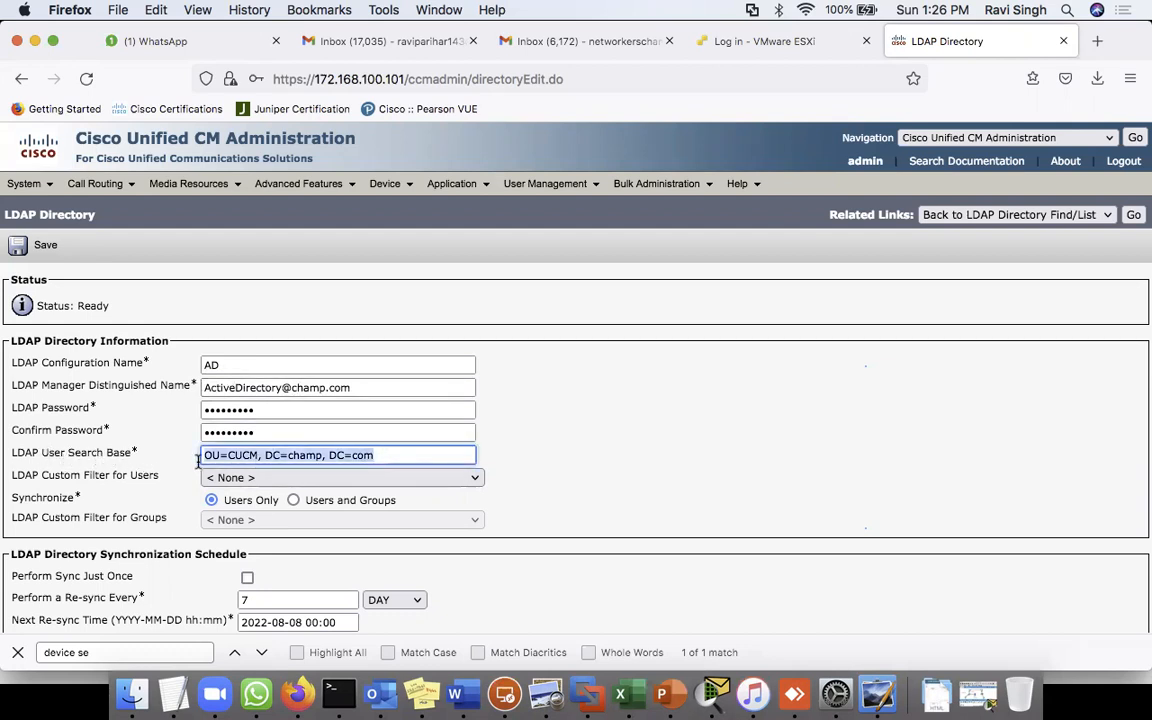
left_click(224, 455)
double_click(232, 455)
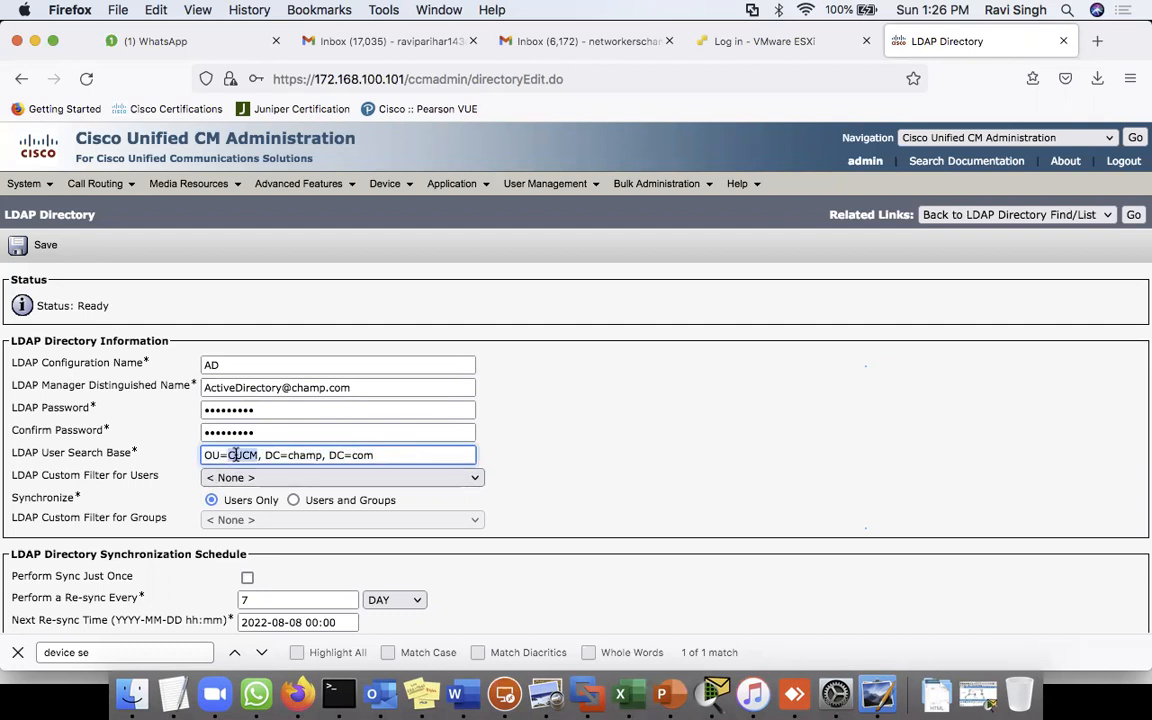
triple_click(304, 455)
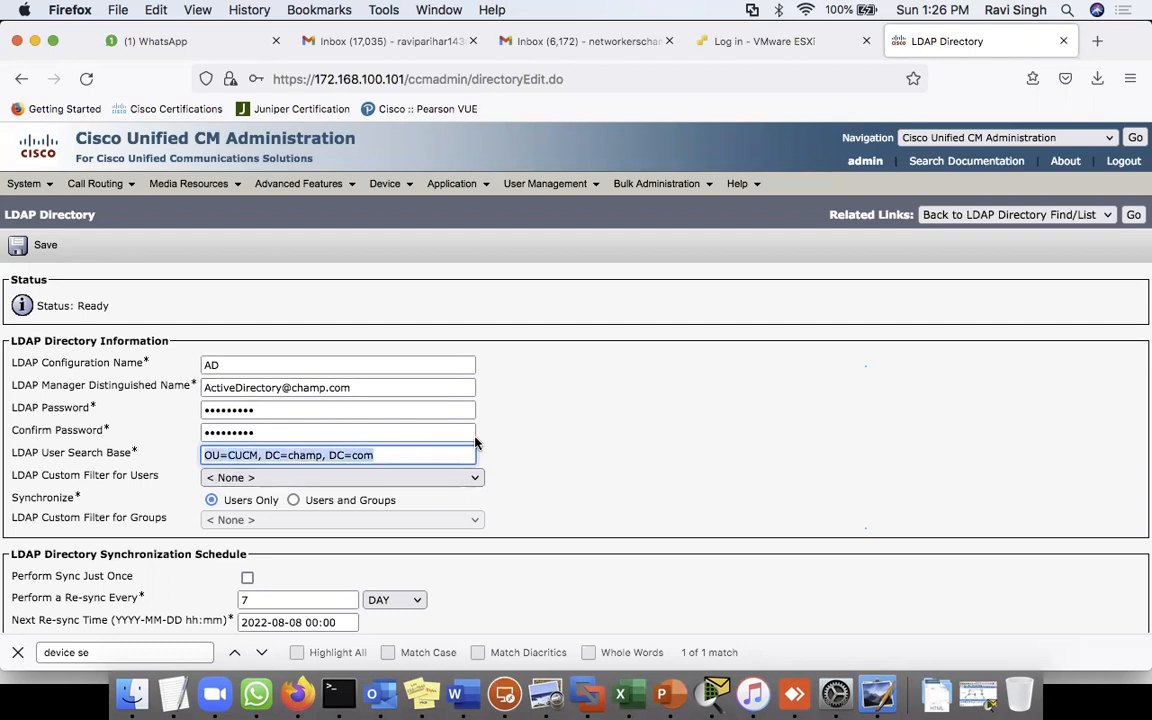
left_click(596, 436)
scroll(596, 515, "down", 5)
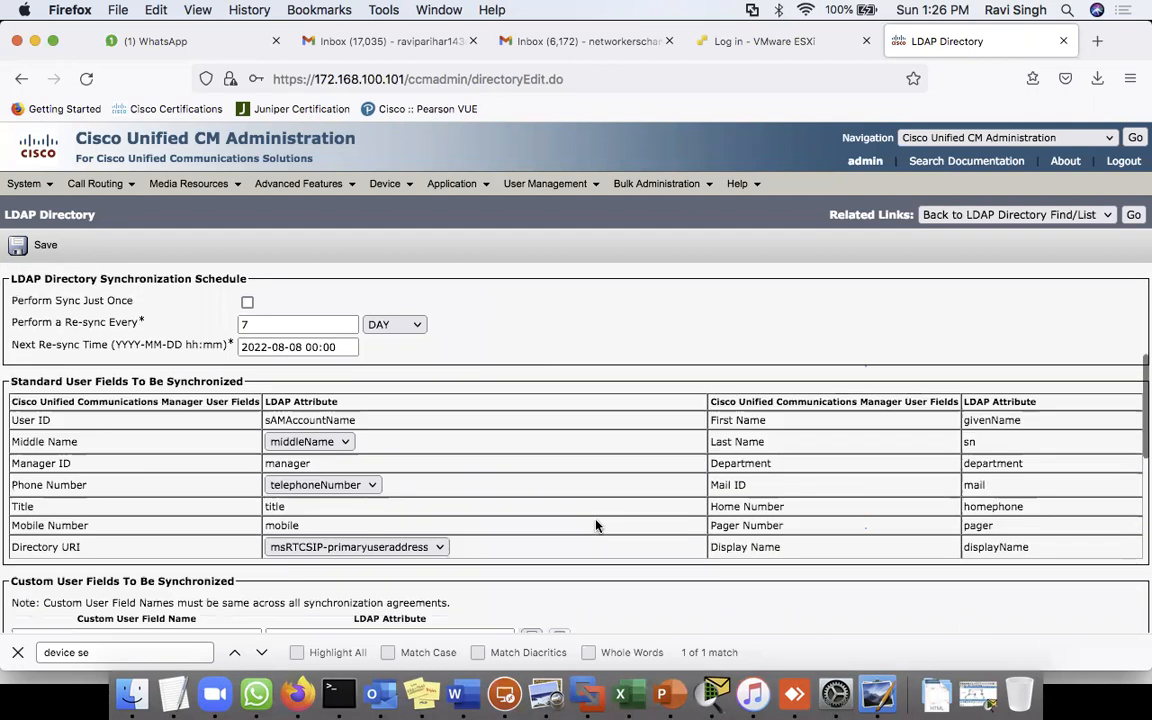
scroll(596, 526, "up", 3)
scroll(596, 526, "up", 4)
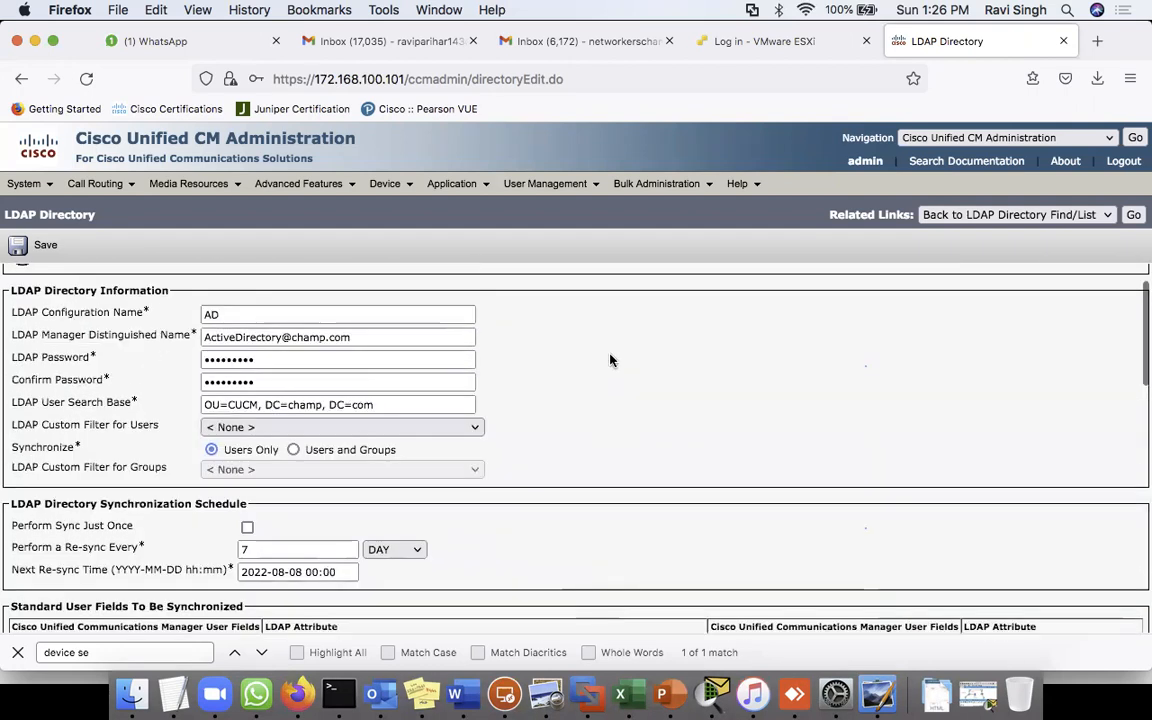
scroll(609, 360, "down", 2)
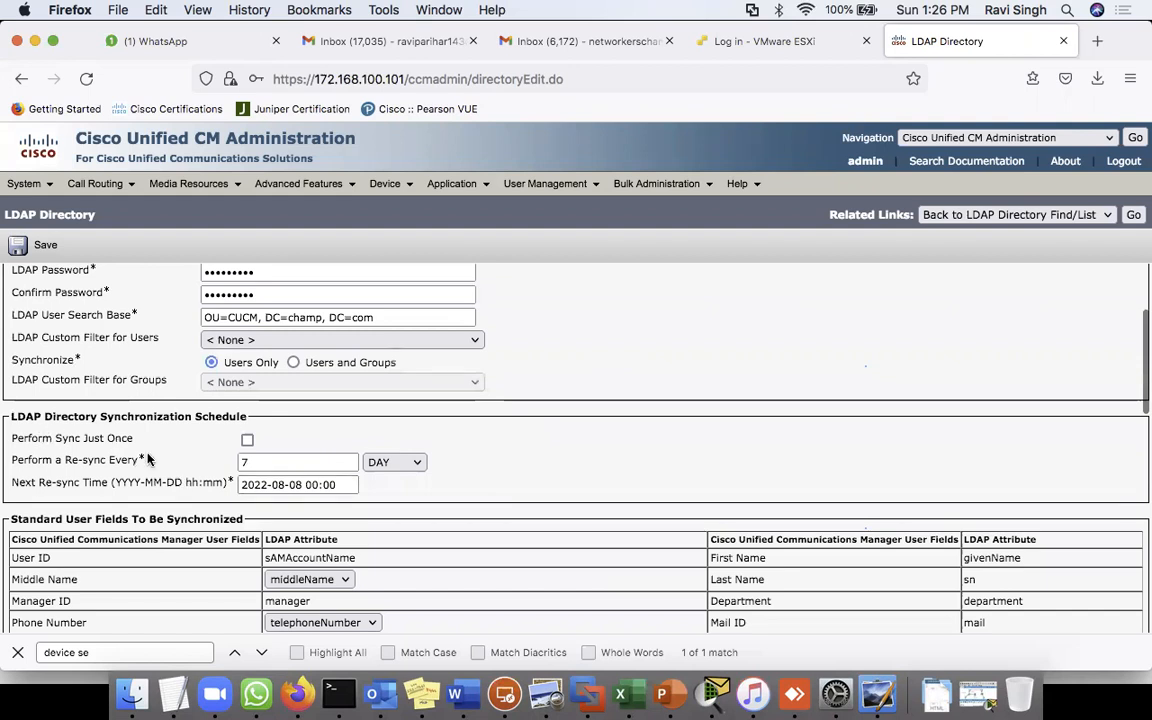
scroll(571, 516, "down", 3)
left_click(247, 295)
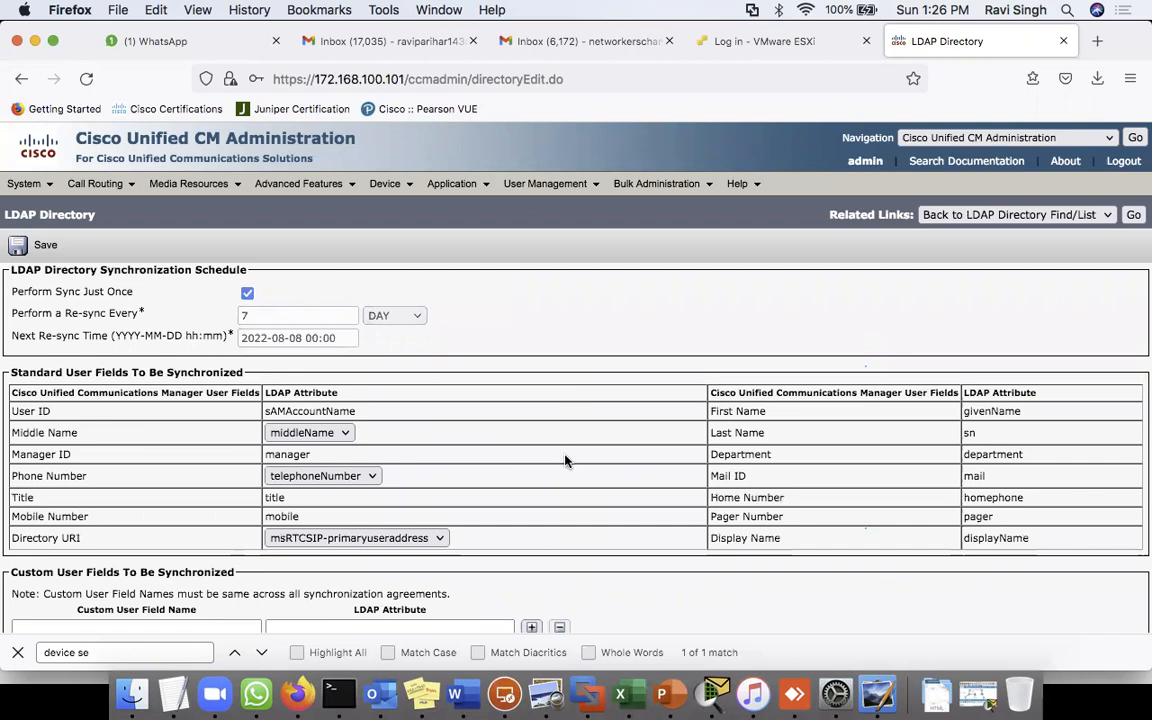
- Set LDAP server 172.168.100.123 on port 389, save the directory, and decline Firefox's login prompt
scroll(566, 458, "down", 4)
scroll(565, 460, "up", 3)
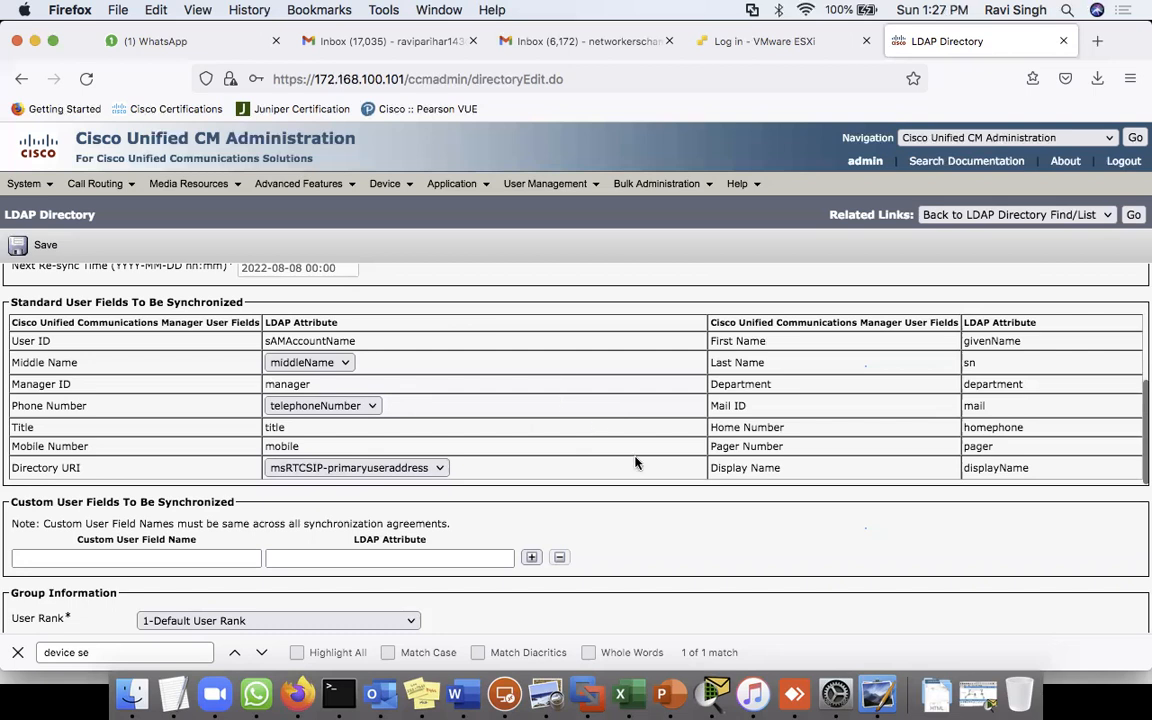
scroll(635, 463, "down", 4)
scroll(635, 463, "down", 7)
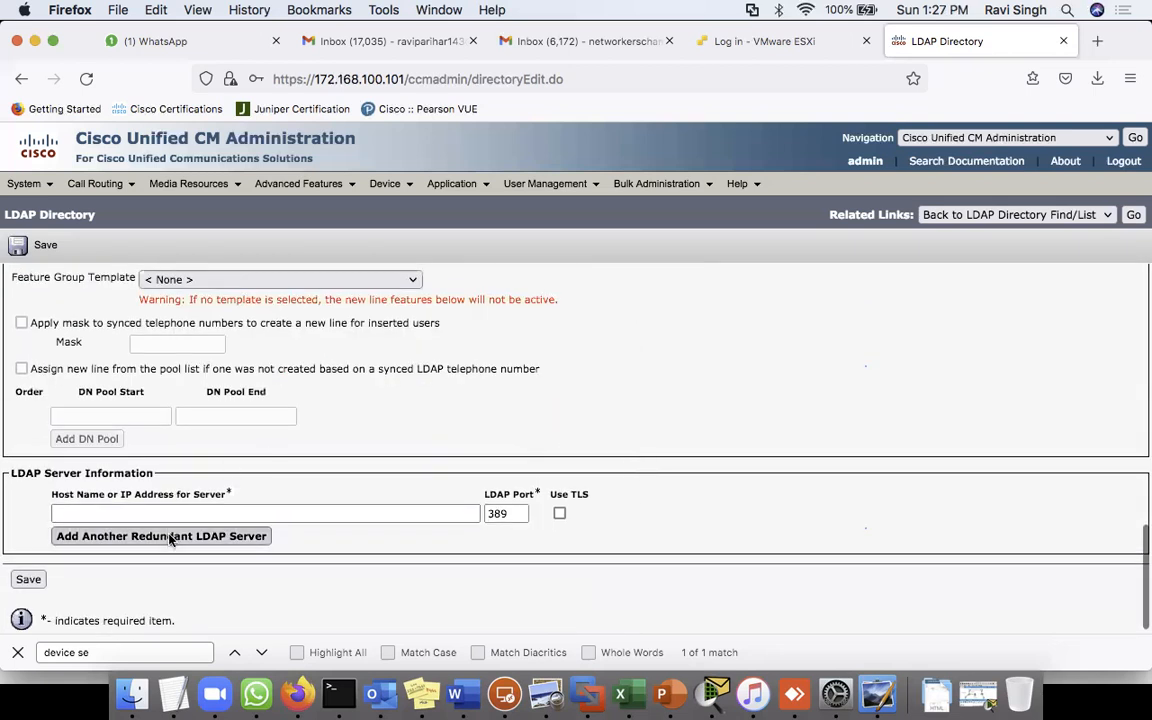
left_click(140, 512)
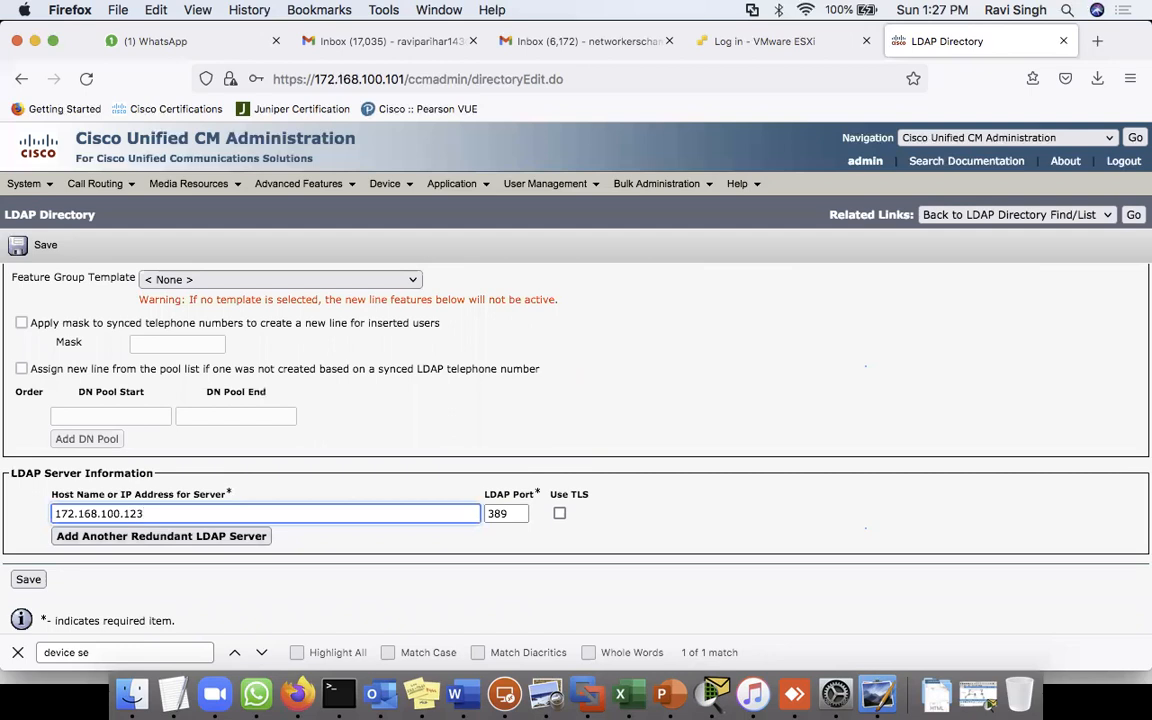
left_click(327, 557)
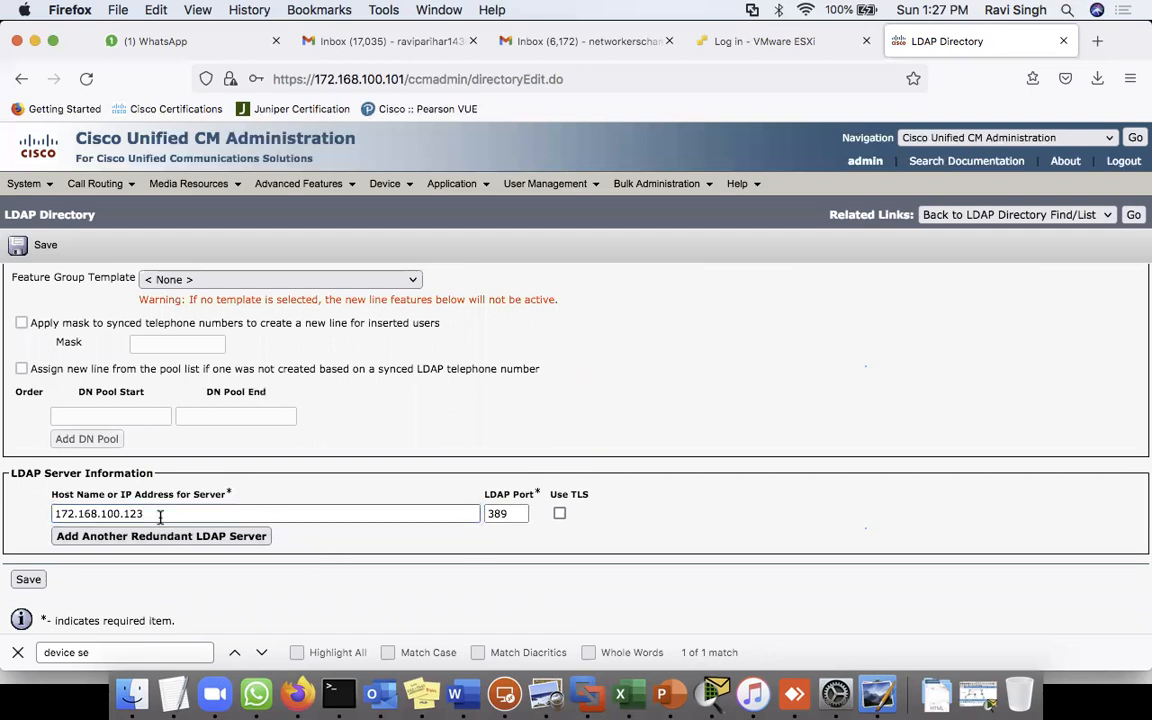
left_click(27, 581)
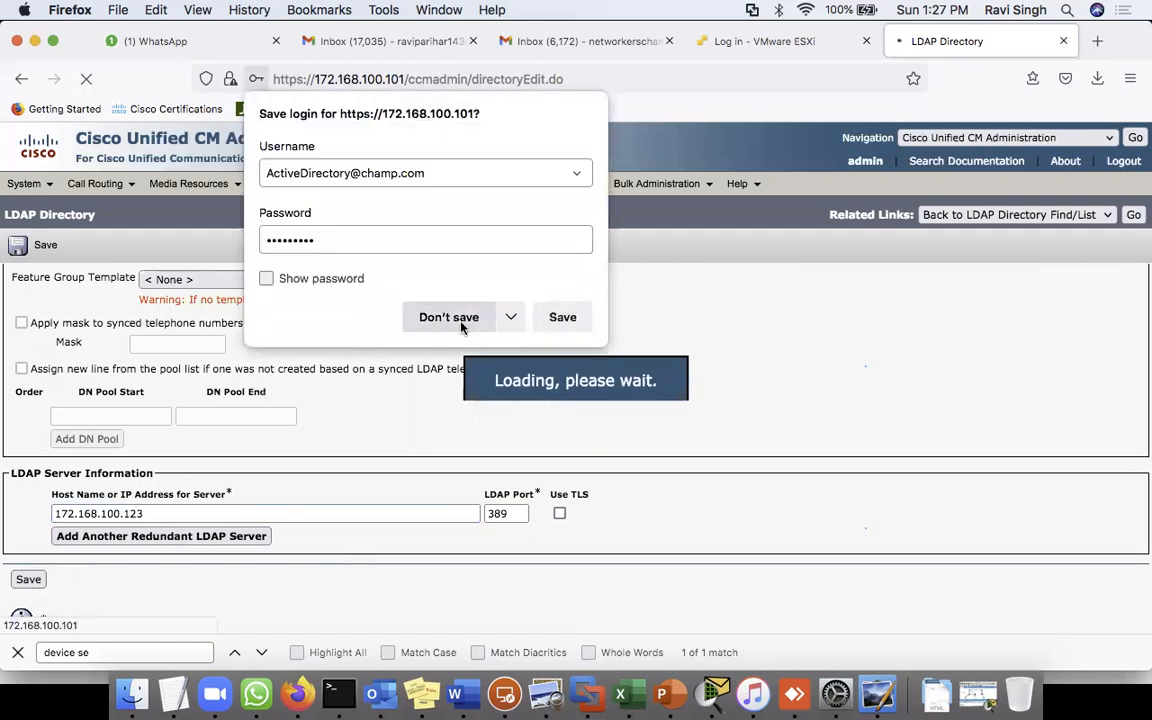
left_click(420, 292)
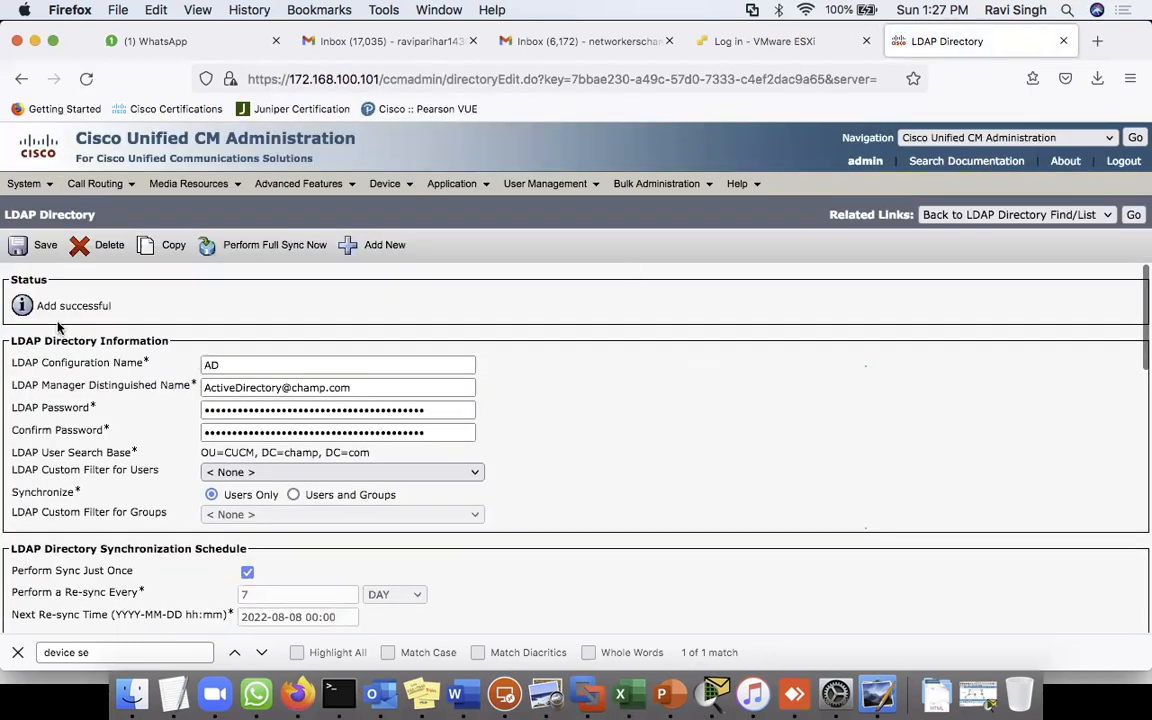
left_click_drag(37, 308, 188, 311)
- Run a full sync of the AD directory now and confirm it
left_click(190, 312)
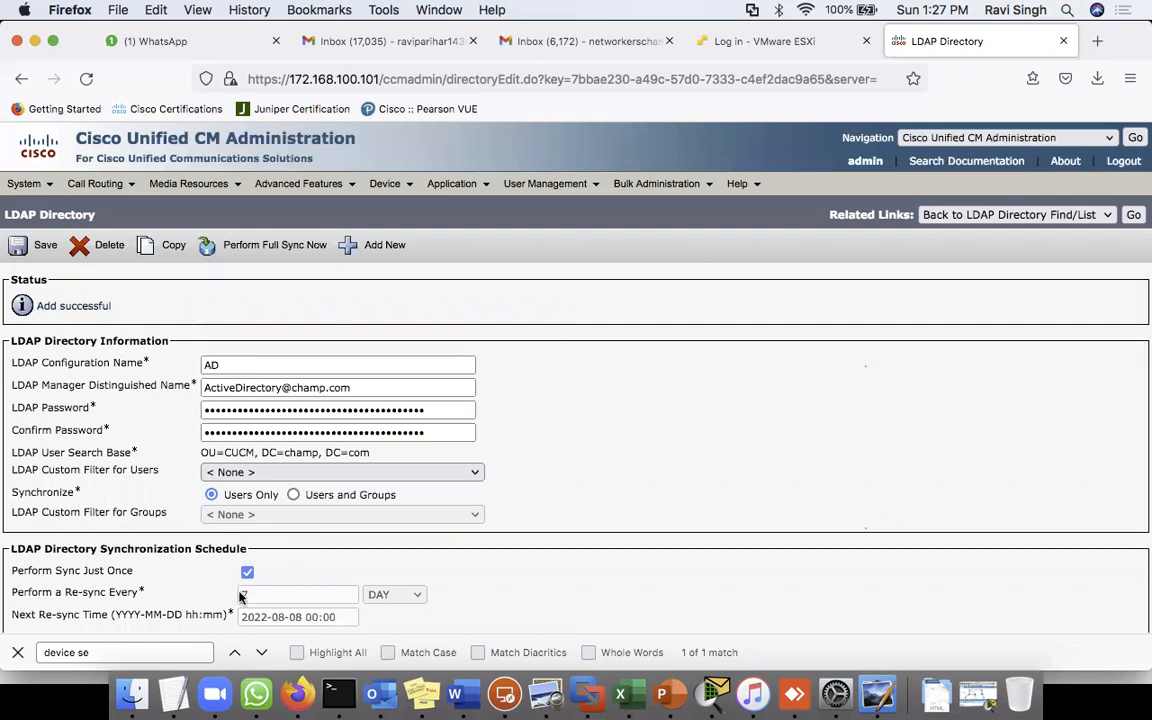
left_click(268, 246)
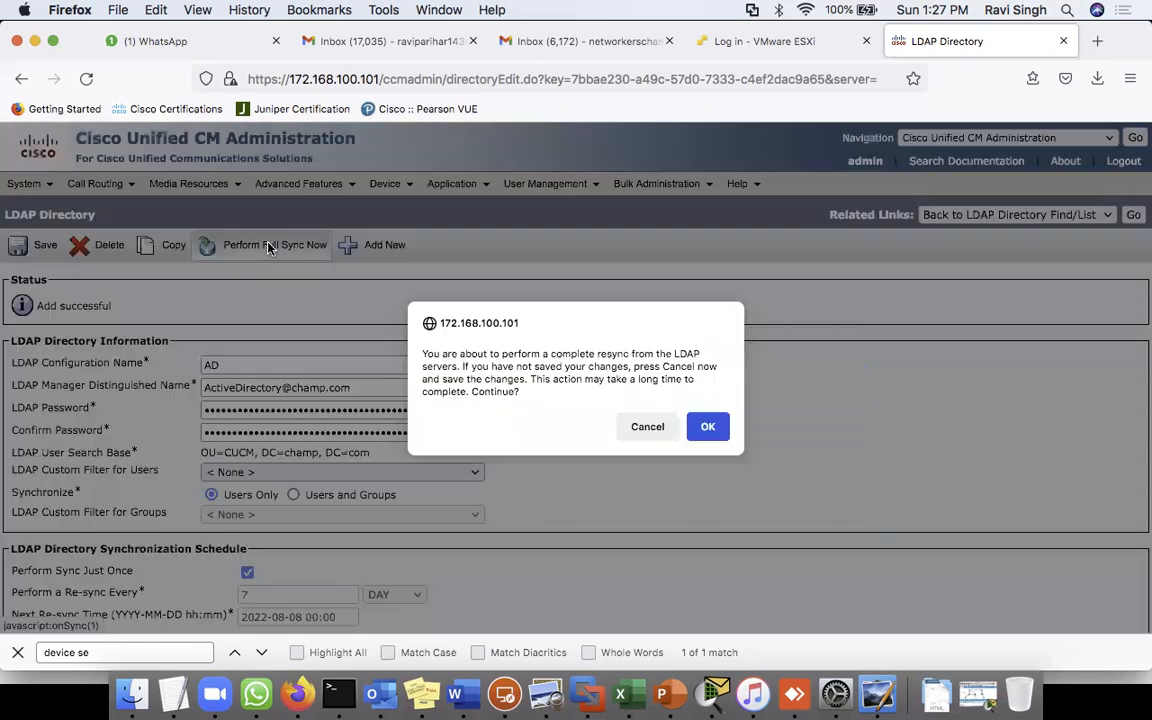
left_click(709, 428)
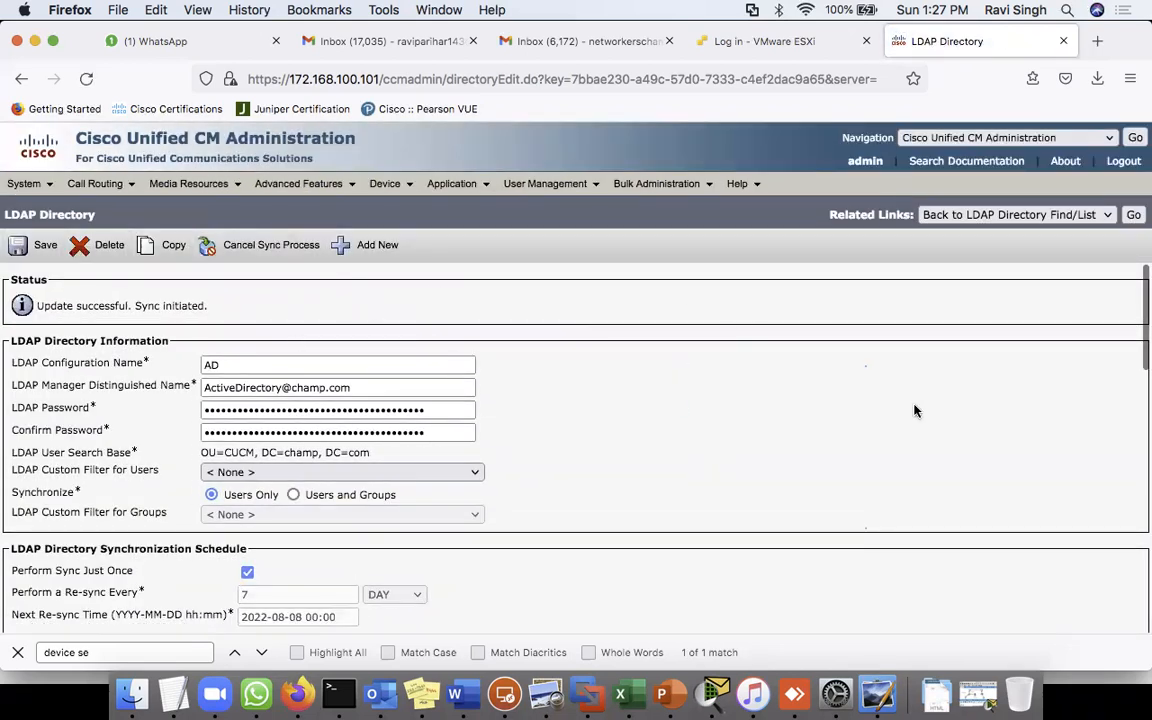
- List end users, noting LDAP Synchronized User status, and open Sample1's configuration
left_click(1134, 214)
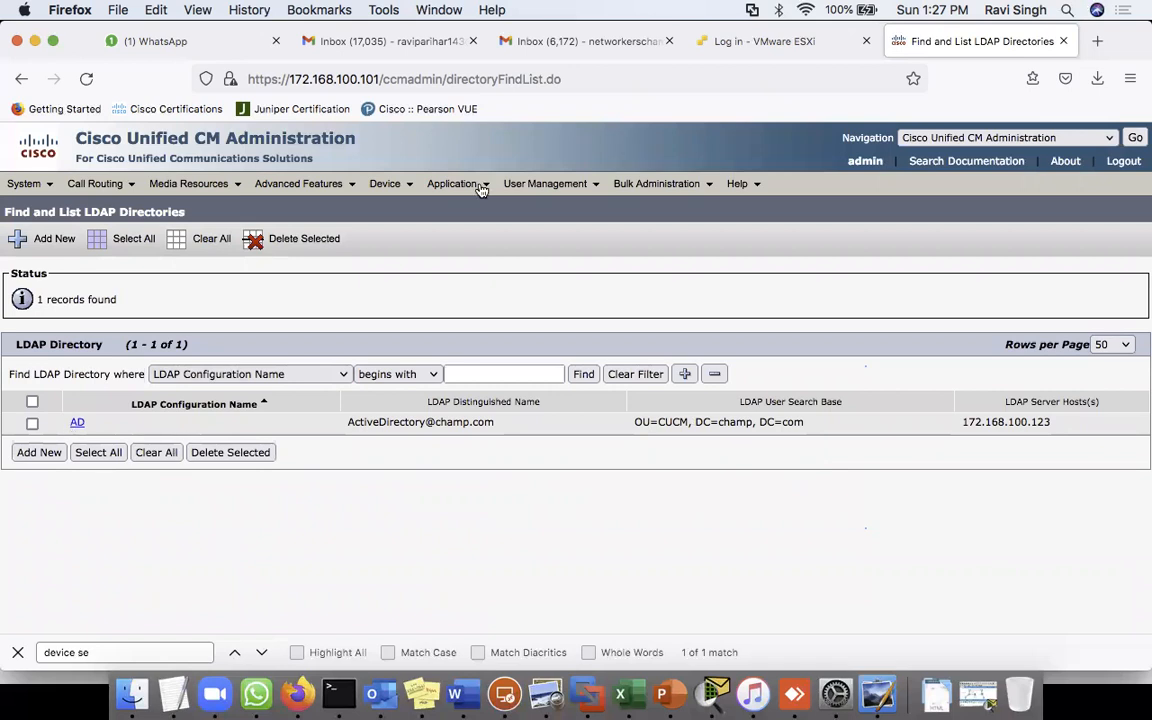
mouse_move(555, 186)
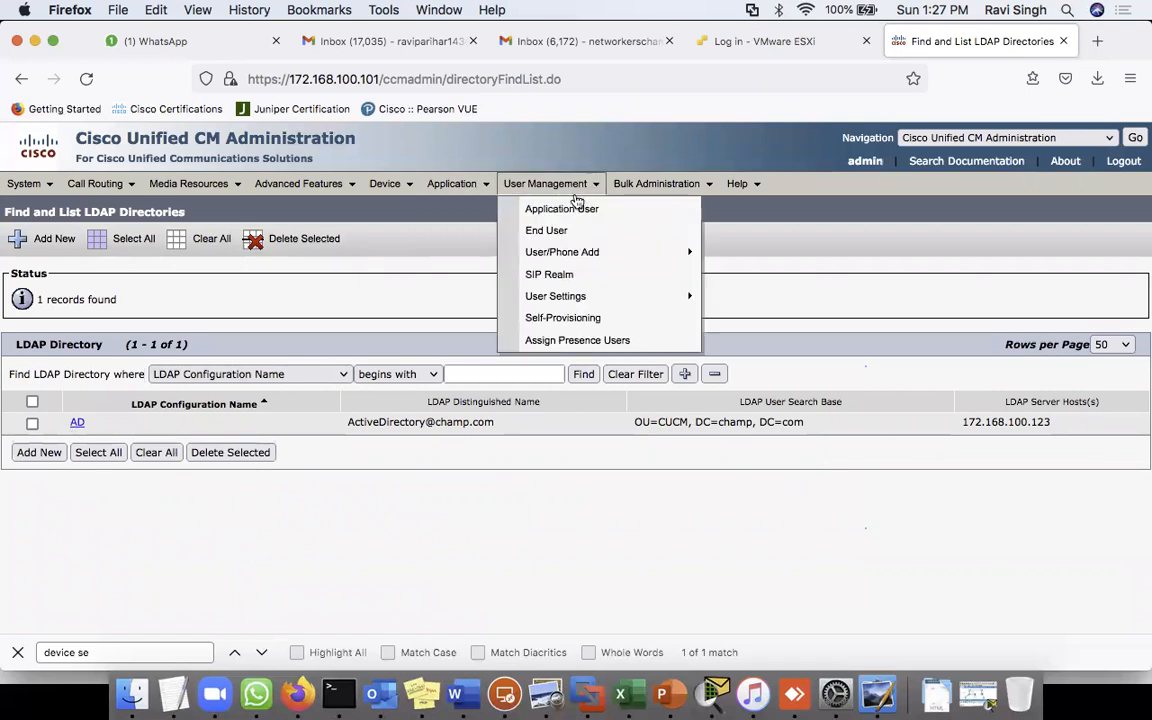
left_click(564, 236)
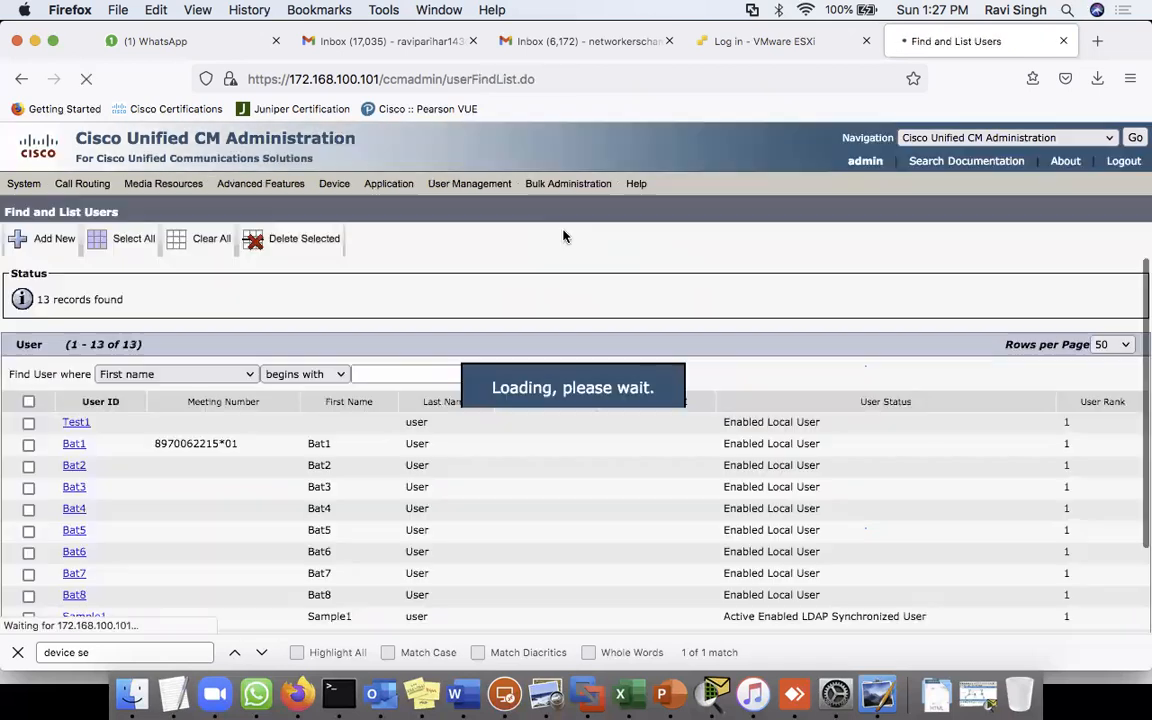
scroll(380, 540, "down", 2)
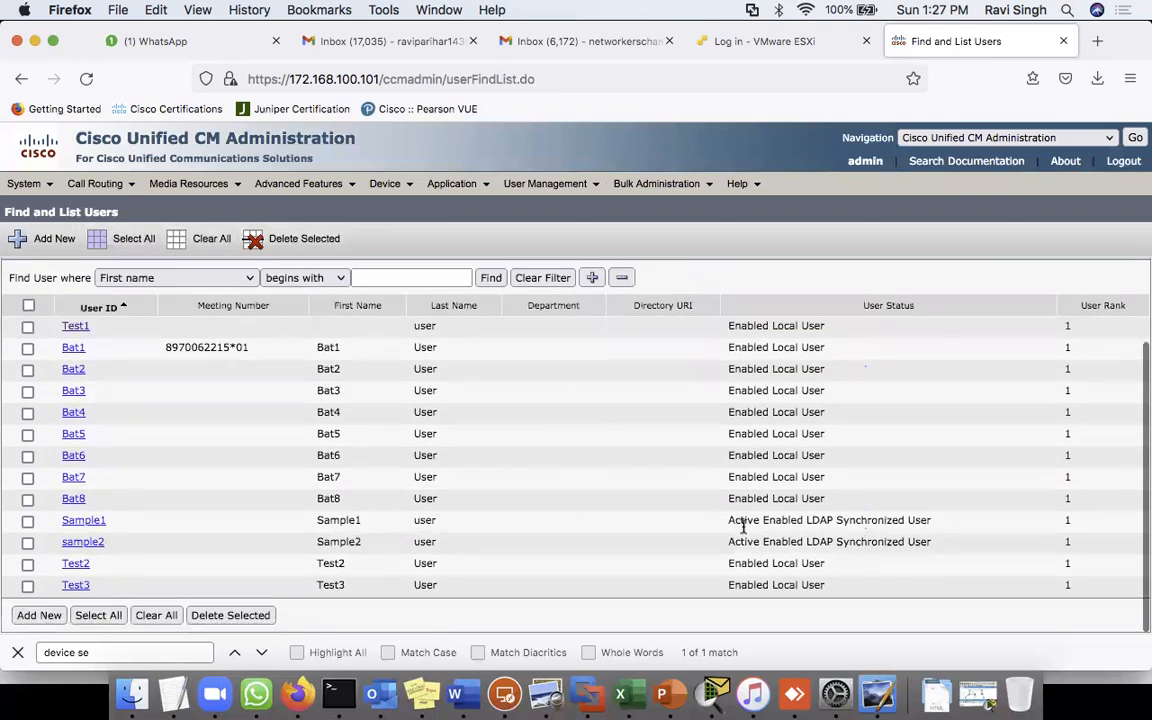
left_click_drag(727, 521, 713, 546)
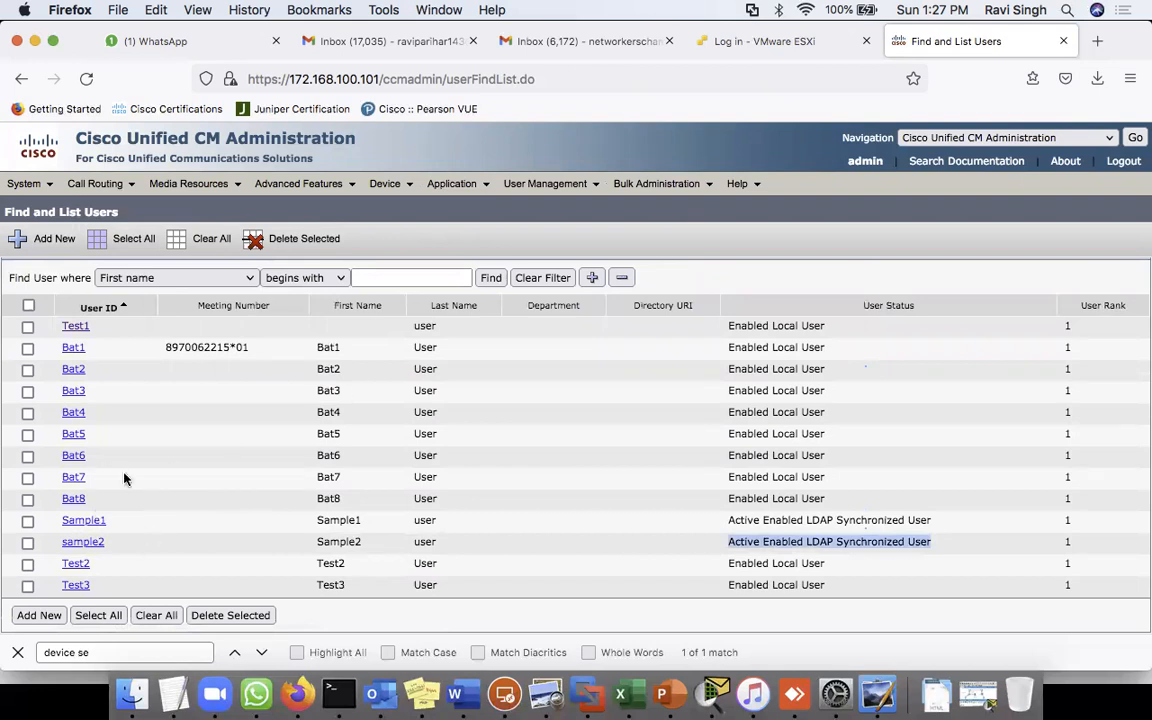
left_click(83, 524)
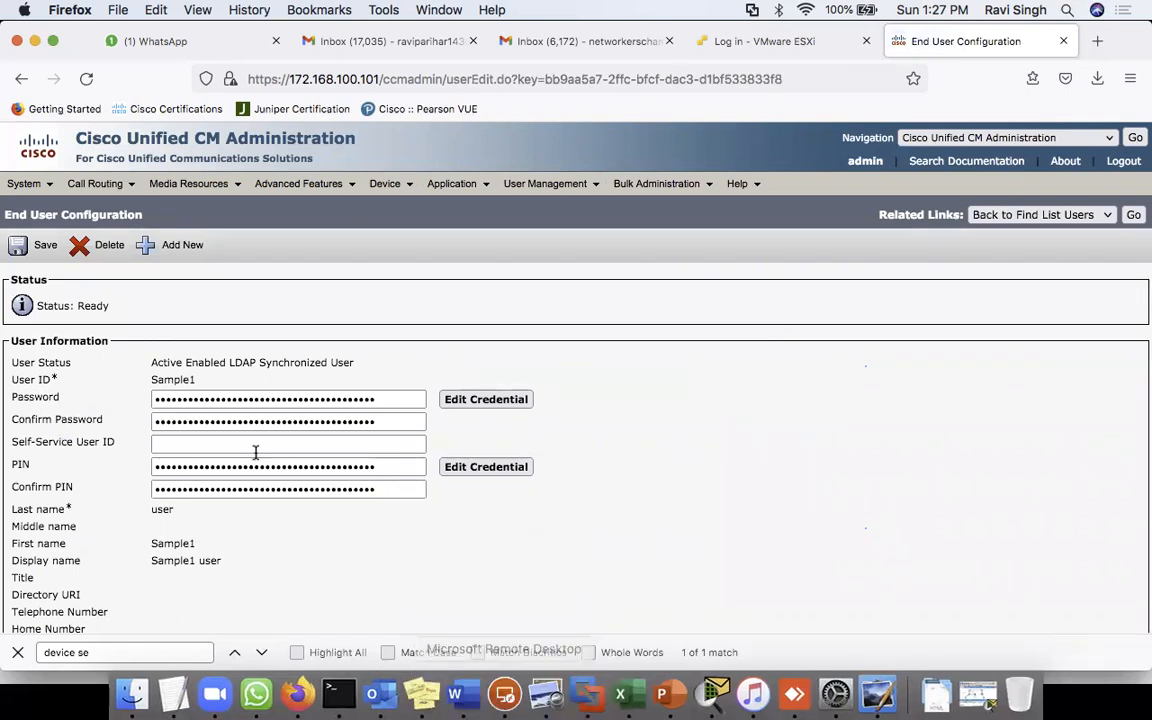
double_click(160, 380)
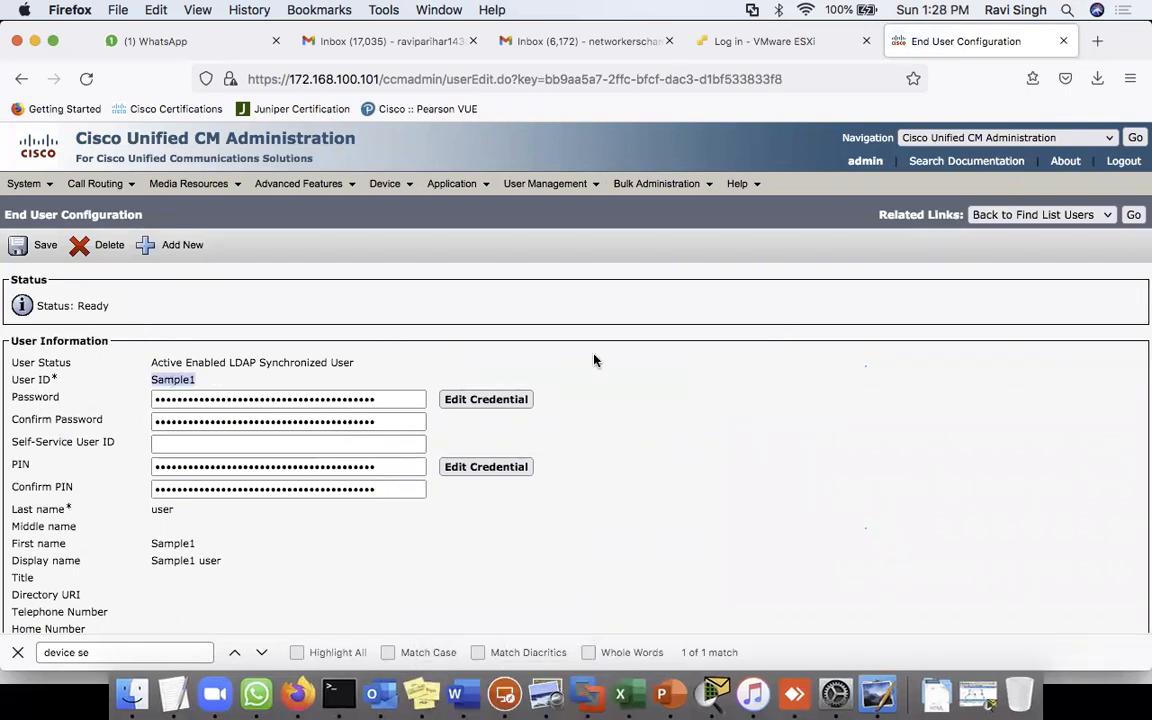
double_click(337, 401)
left_click(312, 422)
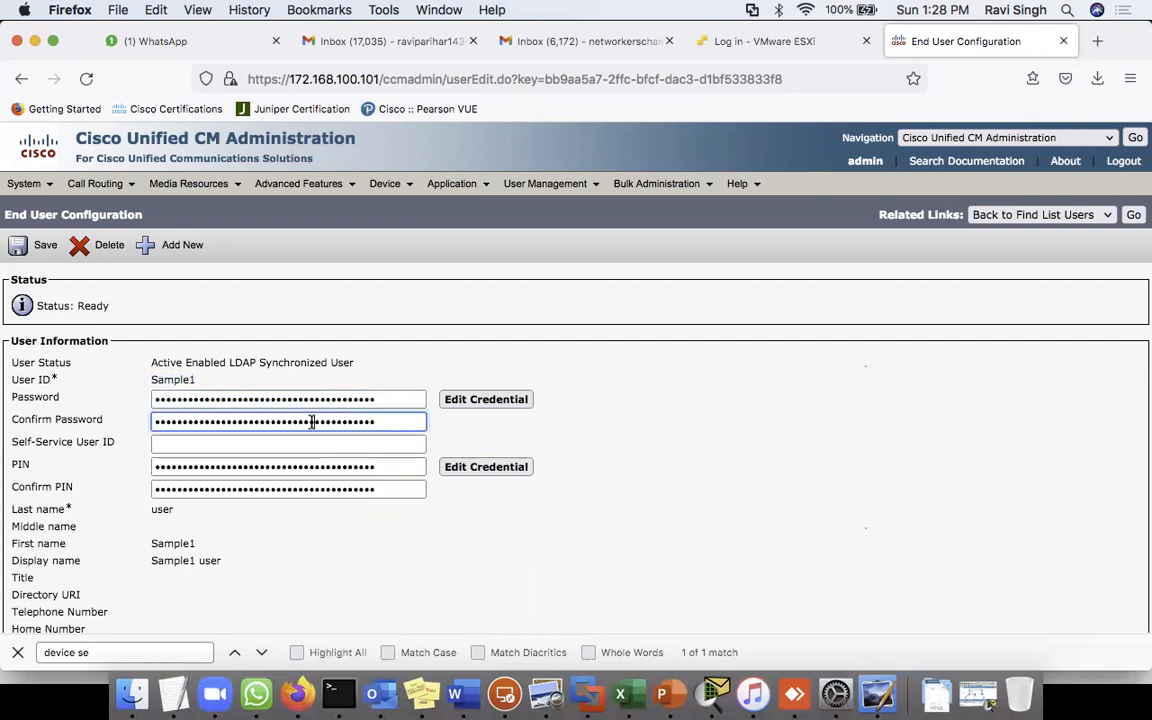
double_click(289, 467)
double_click(286, 490)
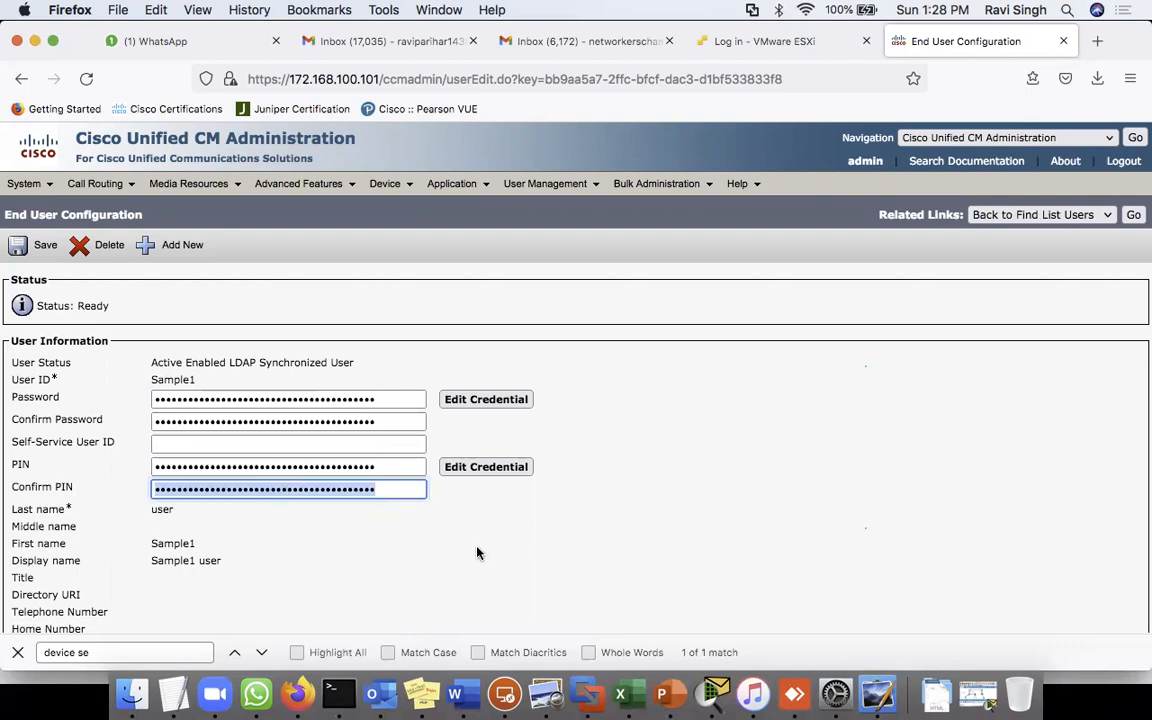
scroll(476, 550, "down", 3)
scroll(368, 450, "down", 3)
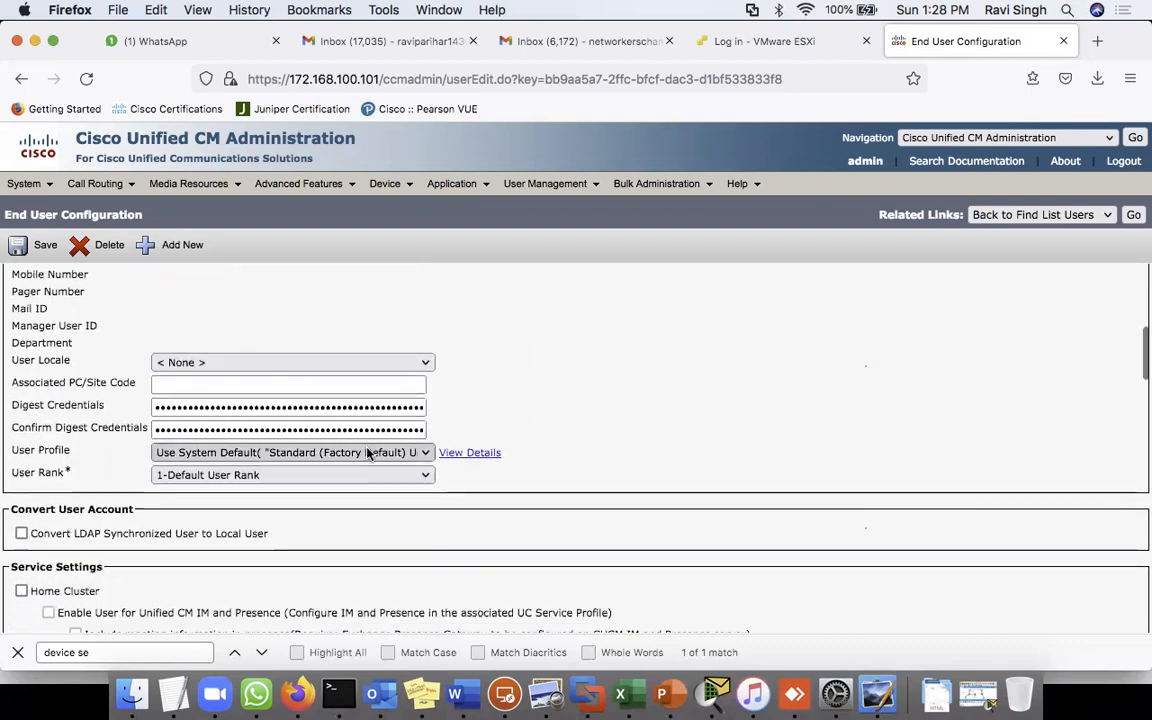
scroll(349, 554, "down", 10)
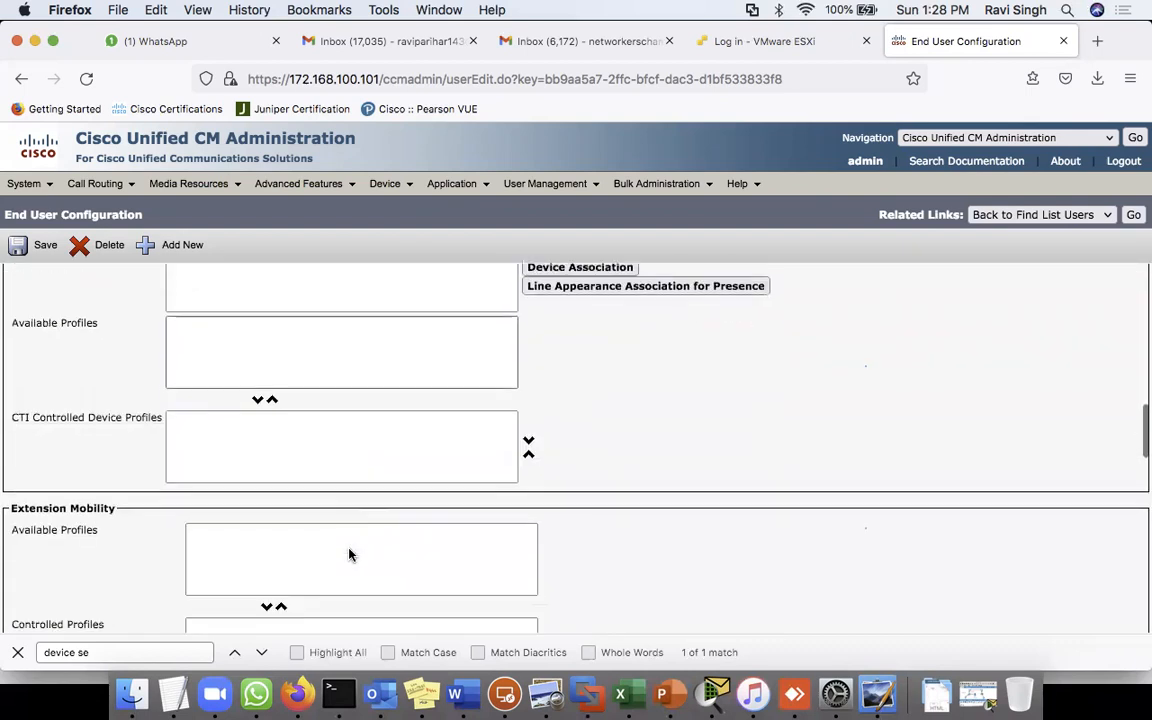
scroll(349, 554, "down", 5)
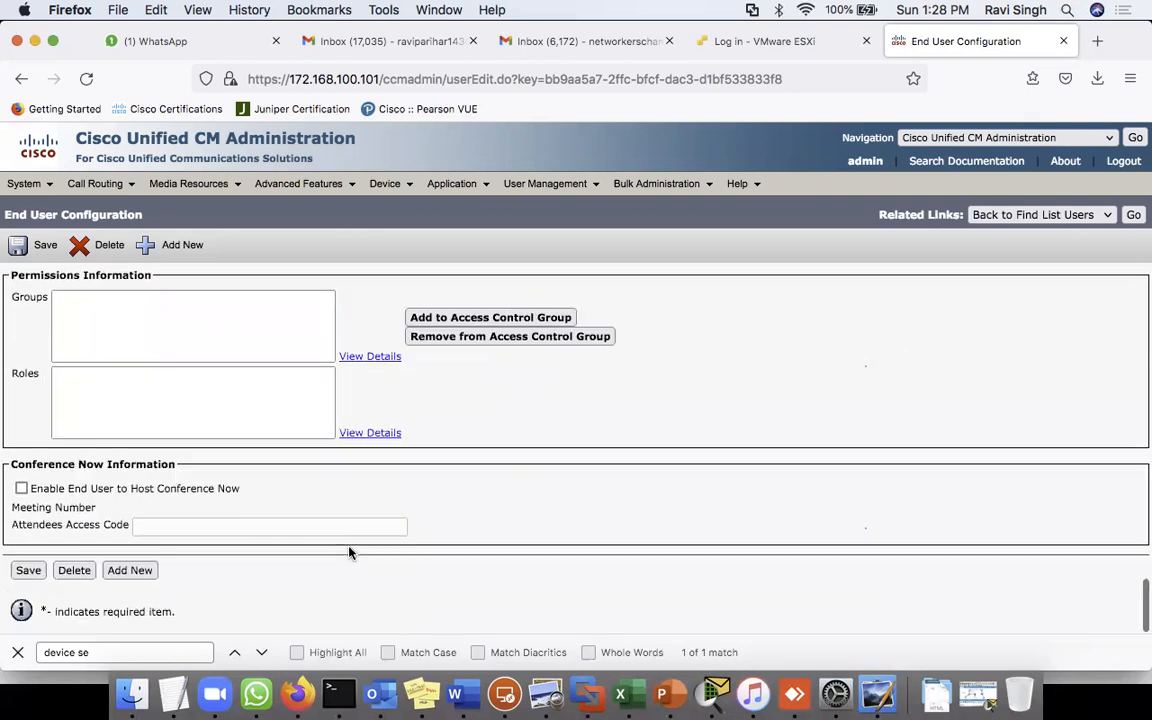
scroll(525, 432, "up", 20)
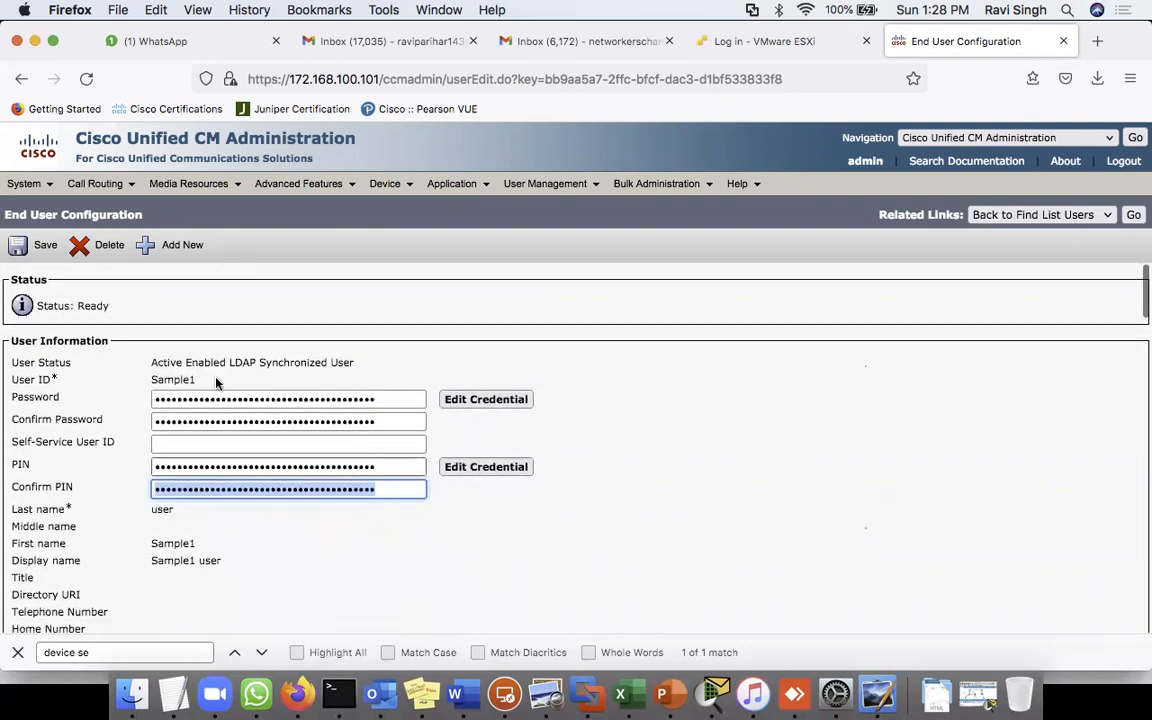
left_click(502, 312)
left_click(28, 183)
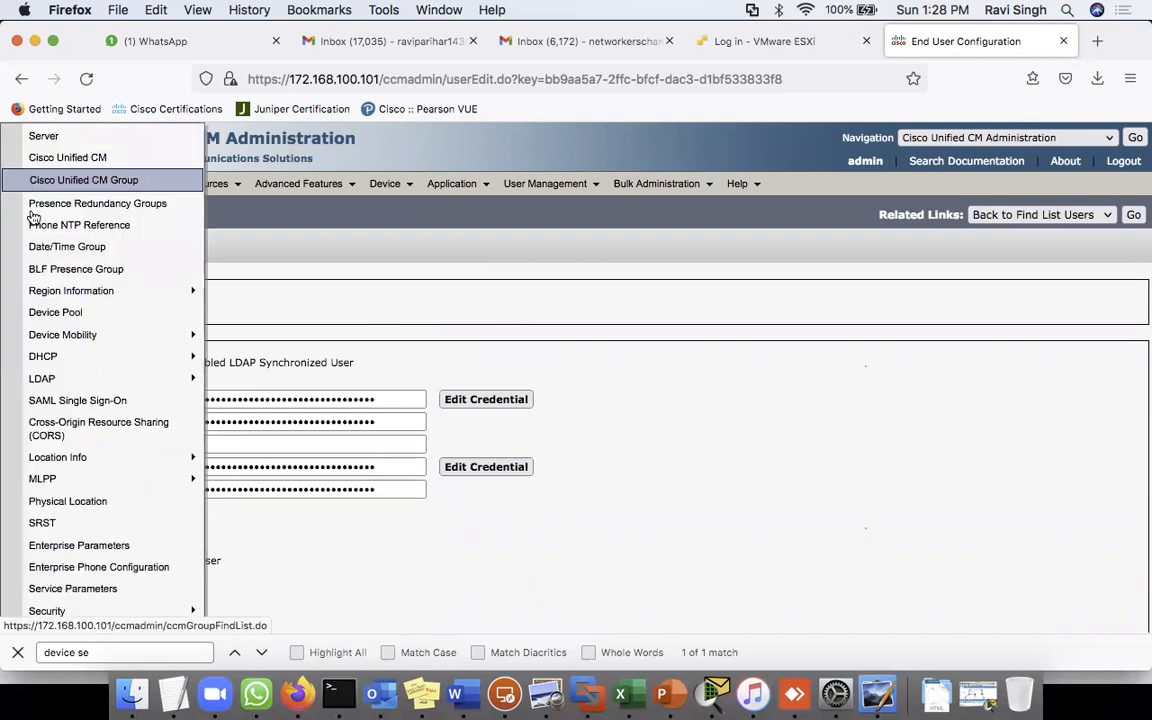
- Enable Use LDAP Authentication for End Users on the LDAP Authentication page and save
mouse_move(66, 386)
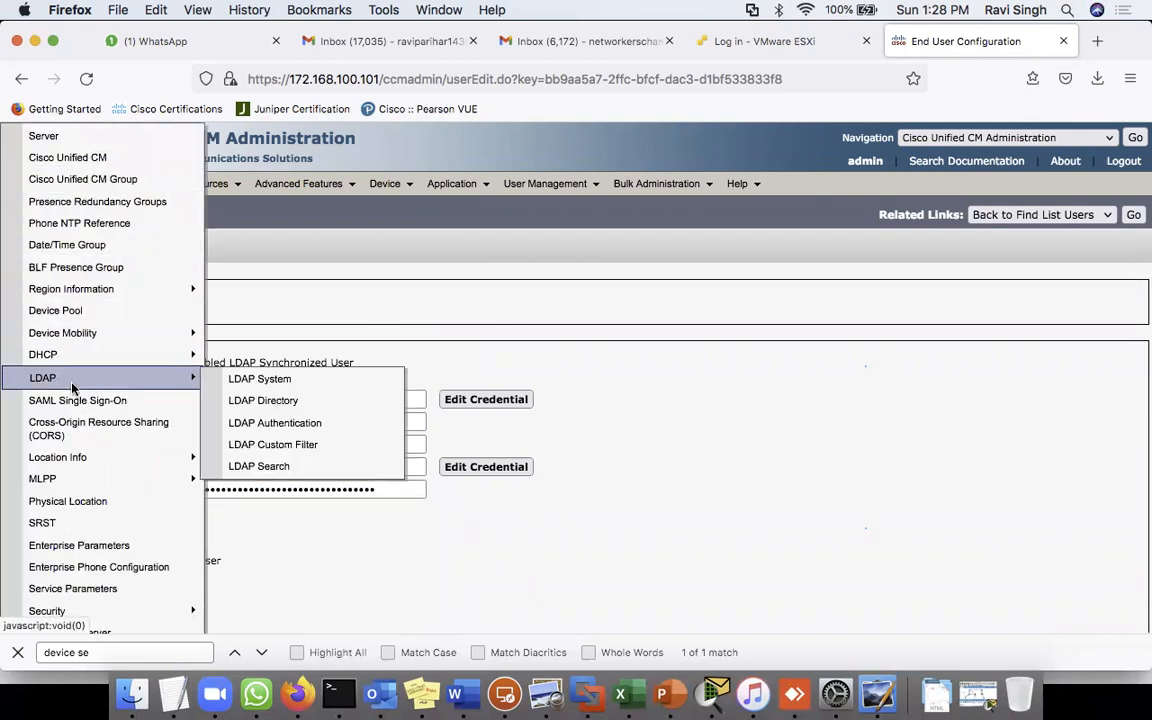
left_click(292, 433)
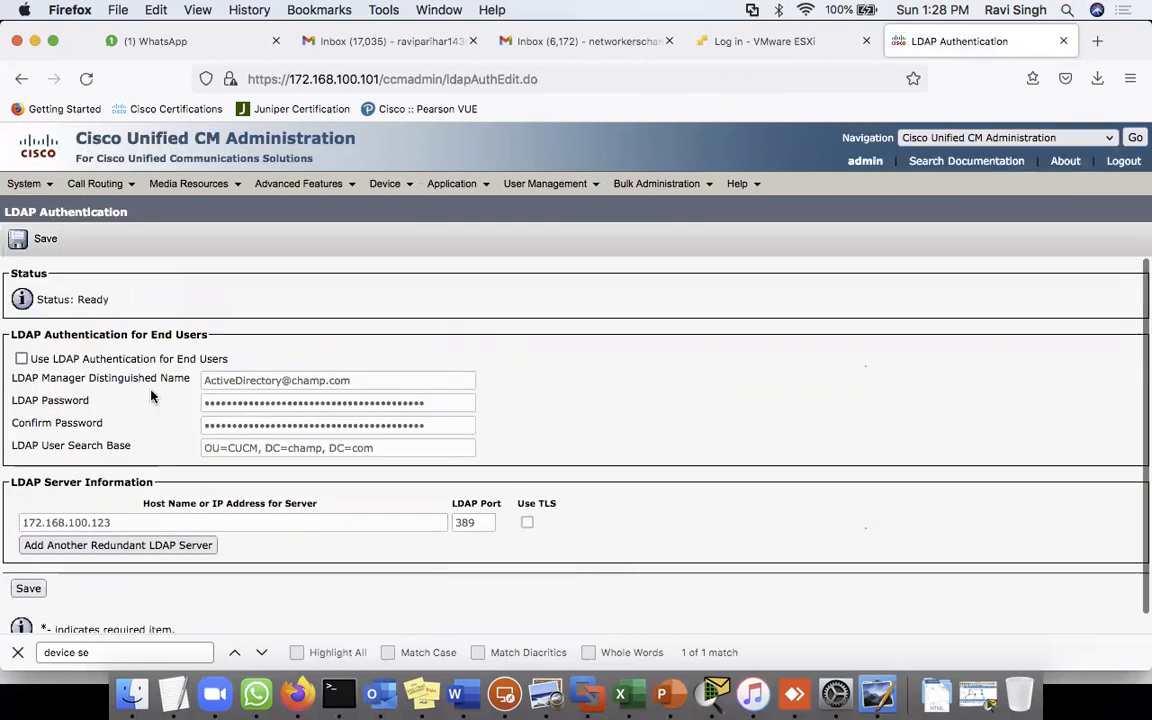
left_click(21, 359)
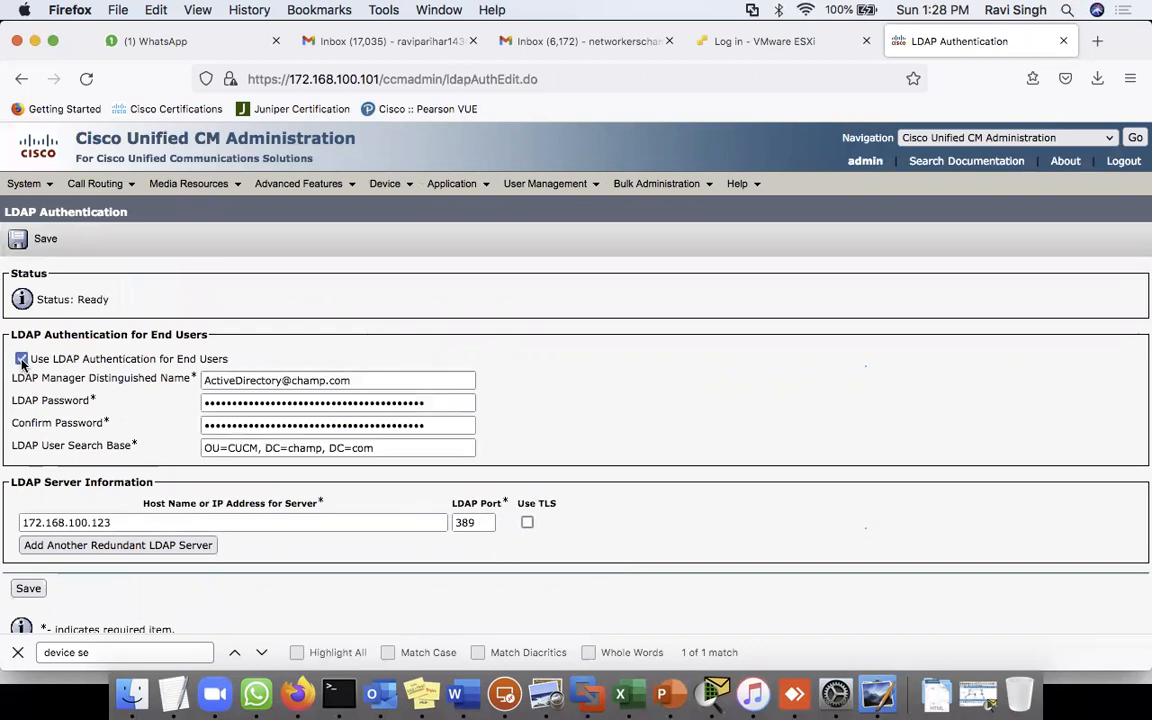
left_click(28, 590)
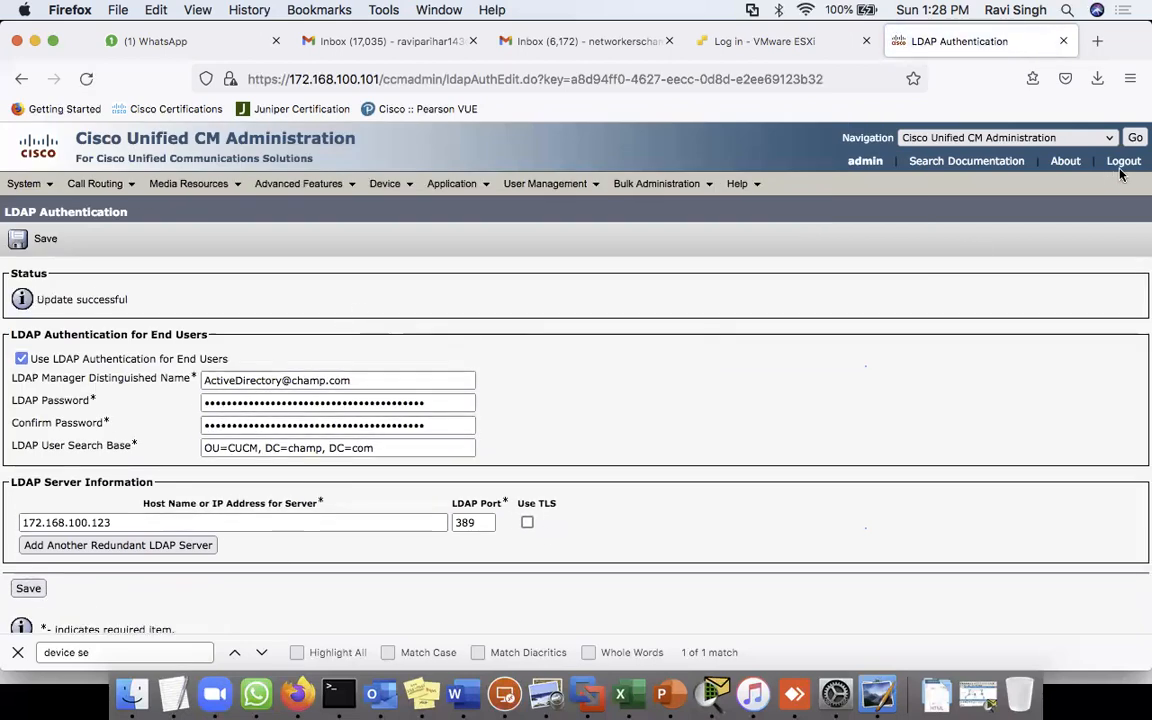
- Open Sample1's End User Configuration again to see the password fields gone, then return to PowerPoint
mouse_move(556, 188)
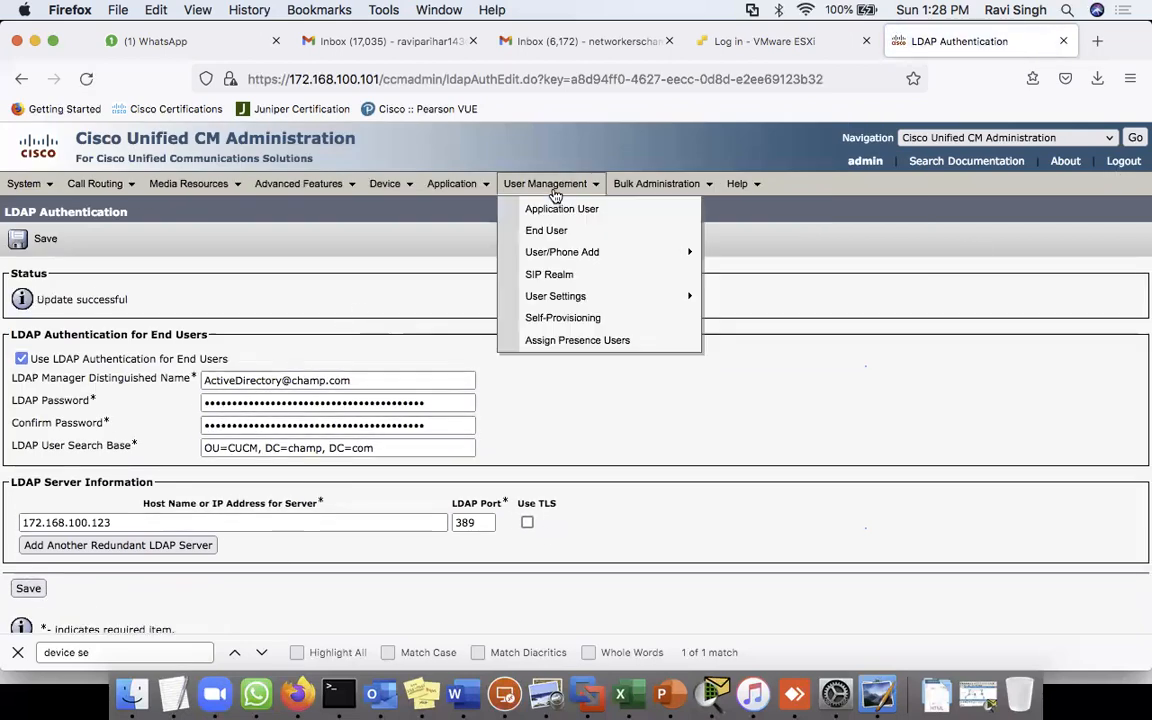
left_click(555, 239)
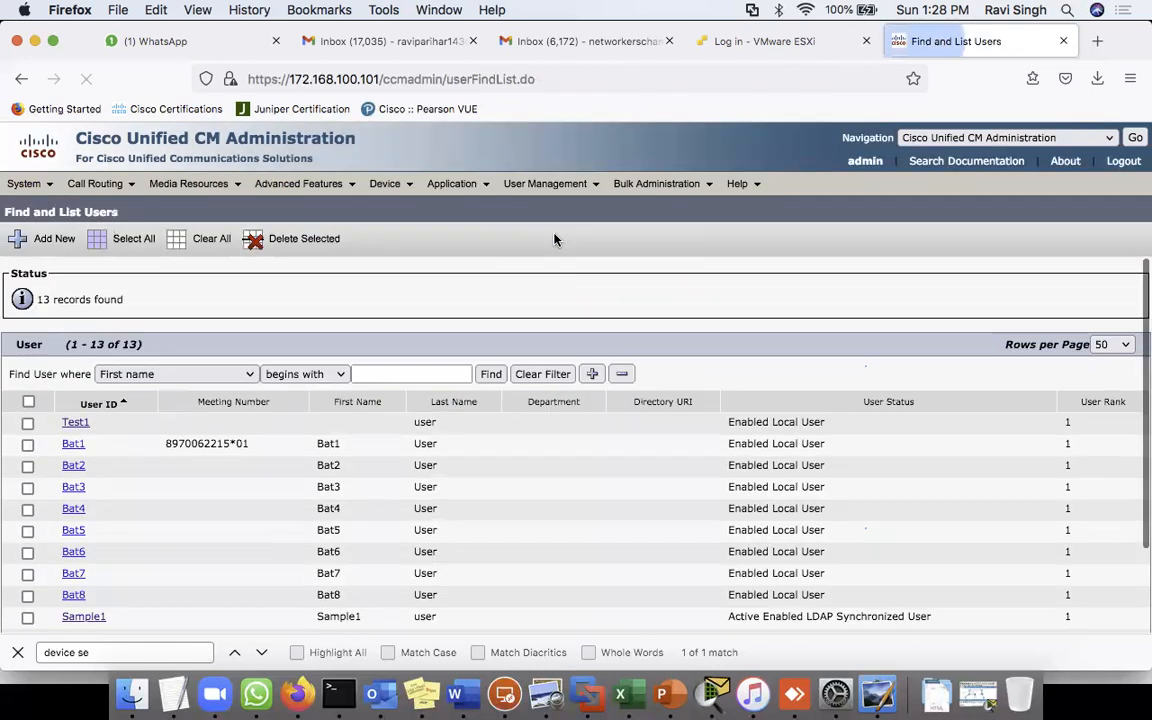
scroll(557, 562, "down", 3)
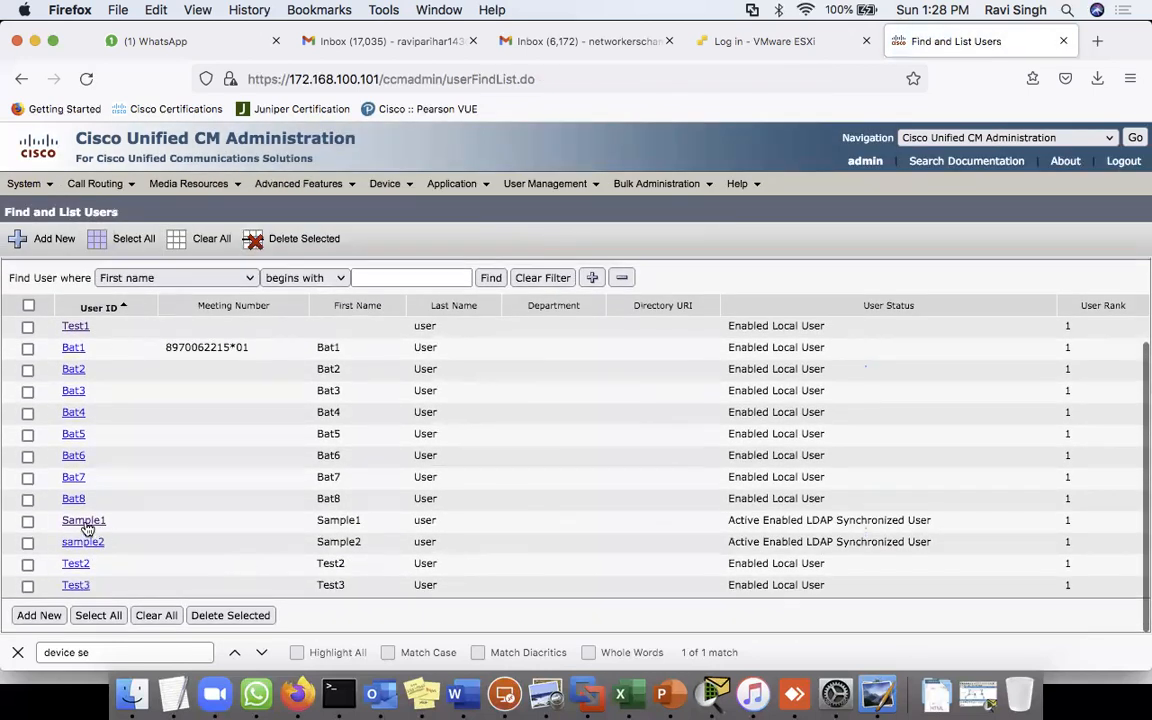
left_click(84, 520)
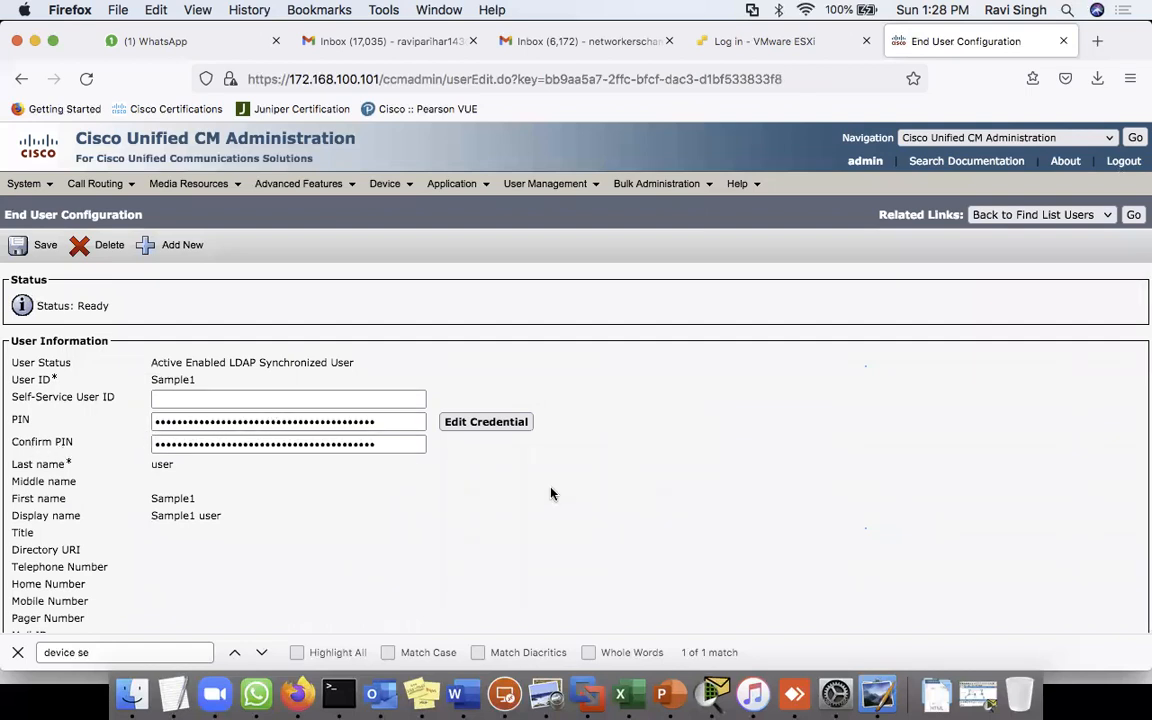
key("super+Tab")
key("super+Tab")
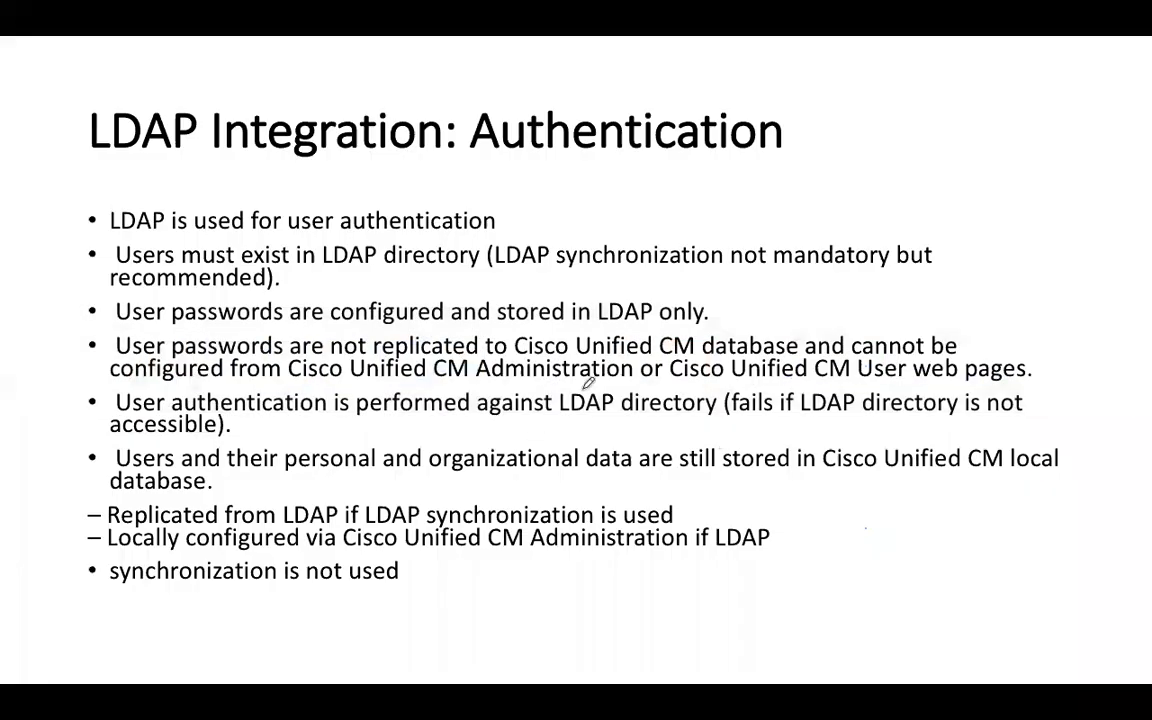
- Advance to the LDAP Synchronization Data Storage slide and red-check the LDAP Authentication password cell
key("Right")
left_click_drag(472, 486, 472, 576)
left_click_drag(904, 570, 730, 573)
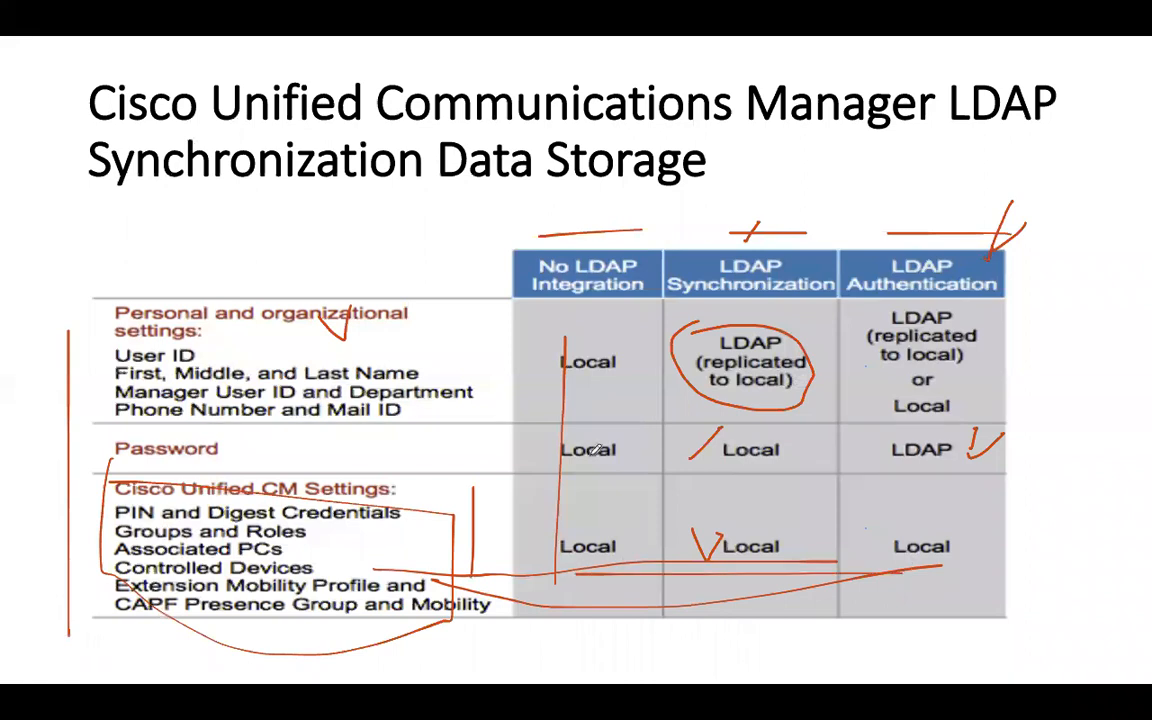
left_click_drag(235, 455, 263, 439)
left_click_drag(940, 445, 1055, 377)
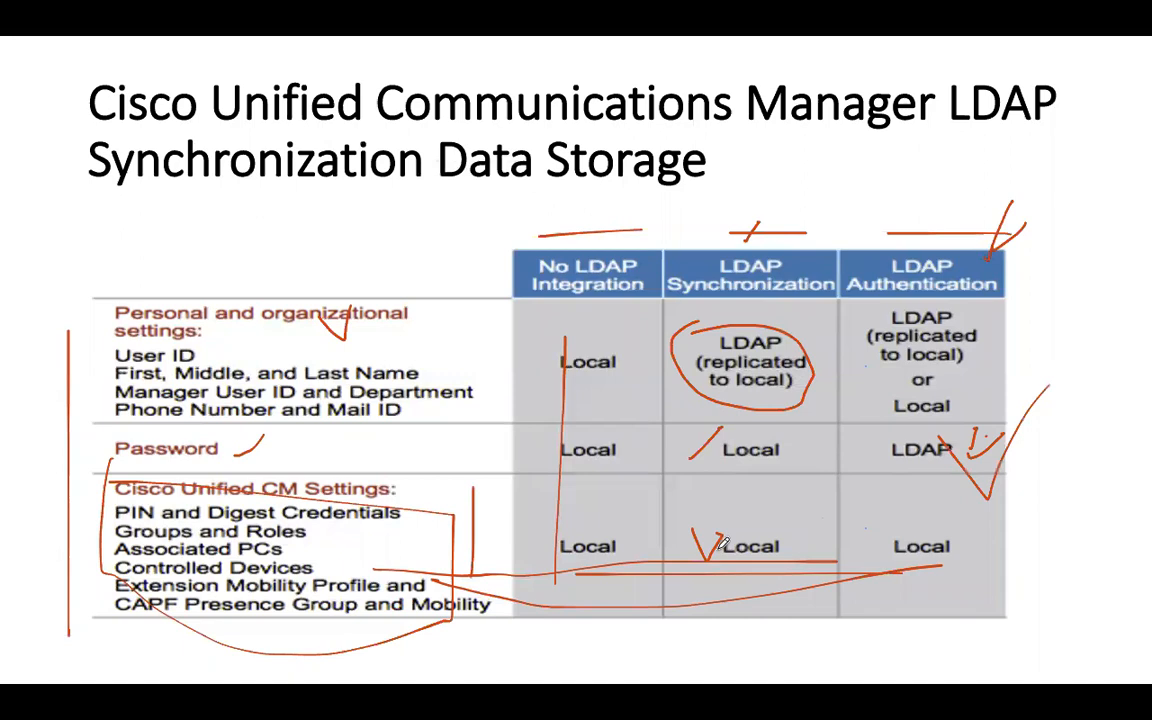
- Circle the personal and organizational settings rows and check their LDAP Authentication cell
mouse_move(200, 330)
left_mouse_down()
mouse_move(55, 352)
mouse_move(37, 268)
left_mouse_up()
left_click_drag(238, 373, 456, 372)
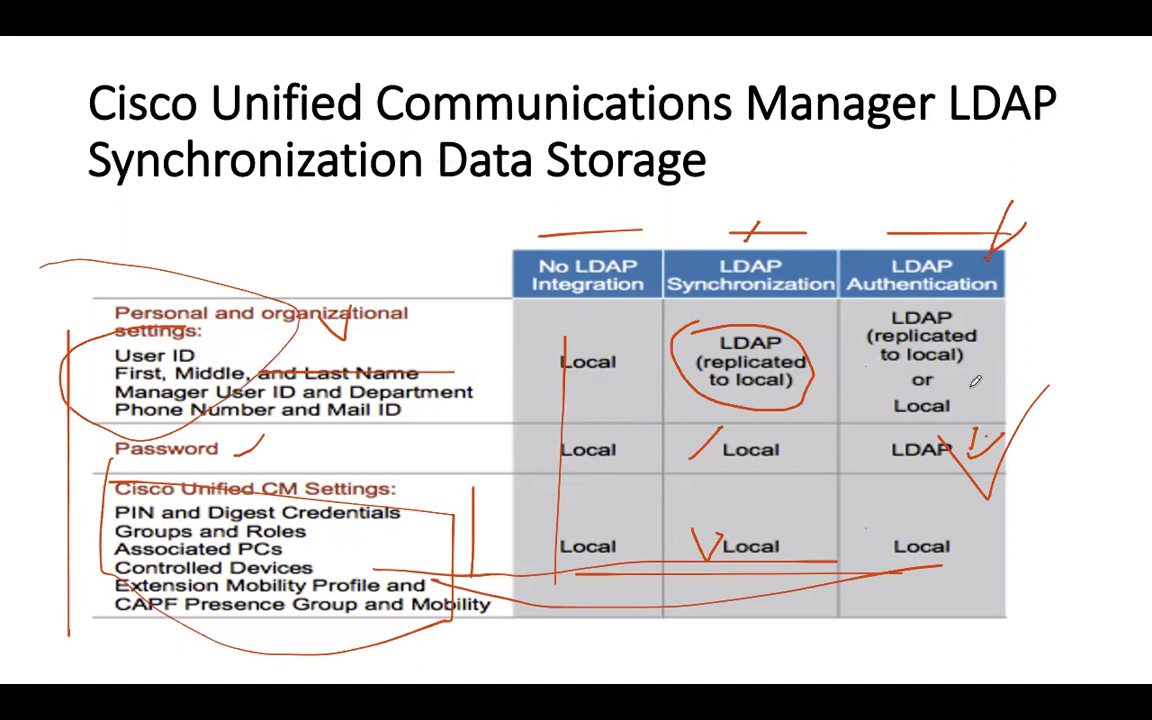
left_click_drag(958, 392, 1018, 320)
key("super+Tab")
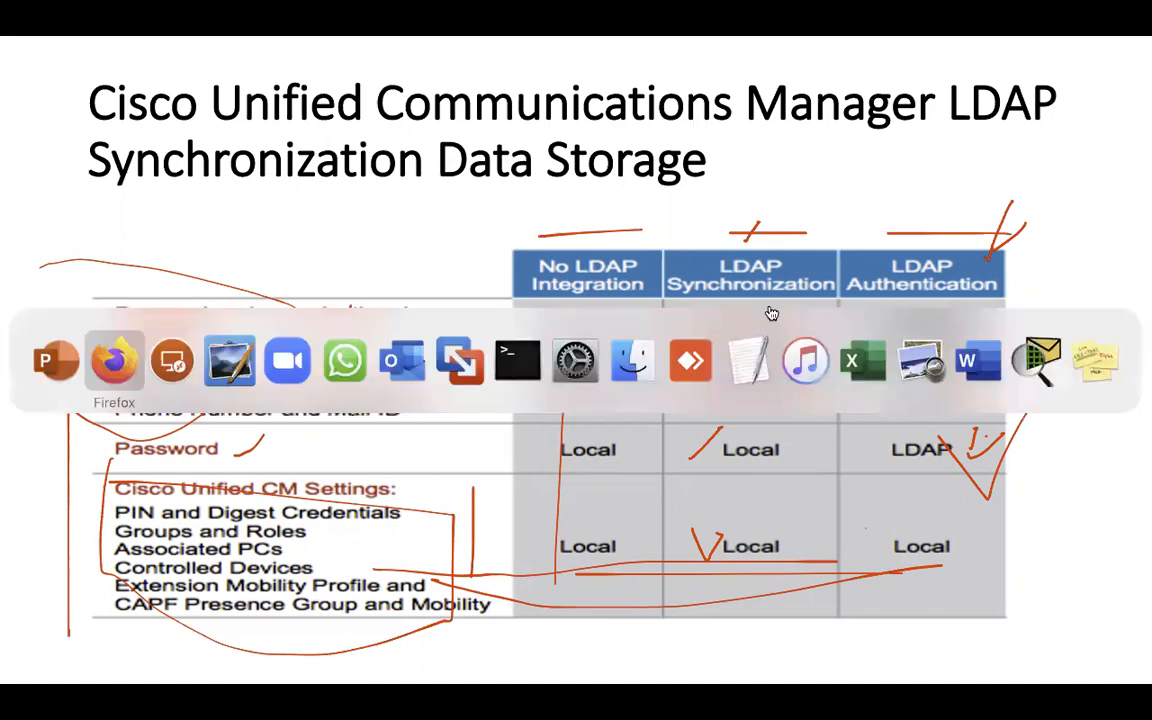